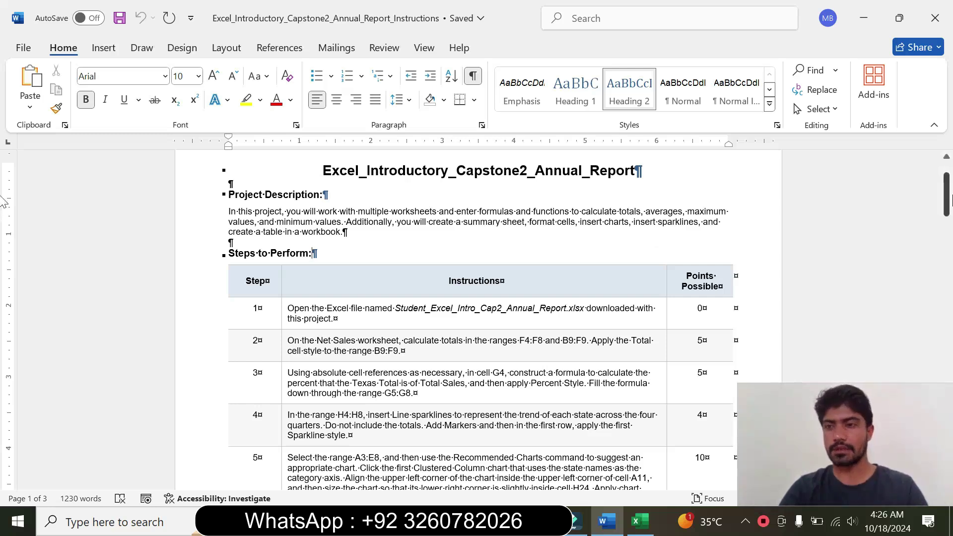
Enlarge the step 1 instruction text in the table to size 14 and highlight it in yellow.
left_click(945, 203)
mouse_move(945, 204)
left_mouse_down()
mouse_move(946, 189)
mouse_move(947, 197)
left_mouse_up()
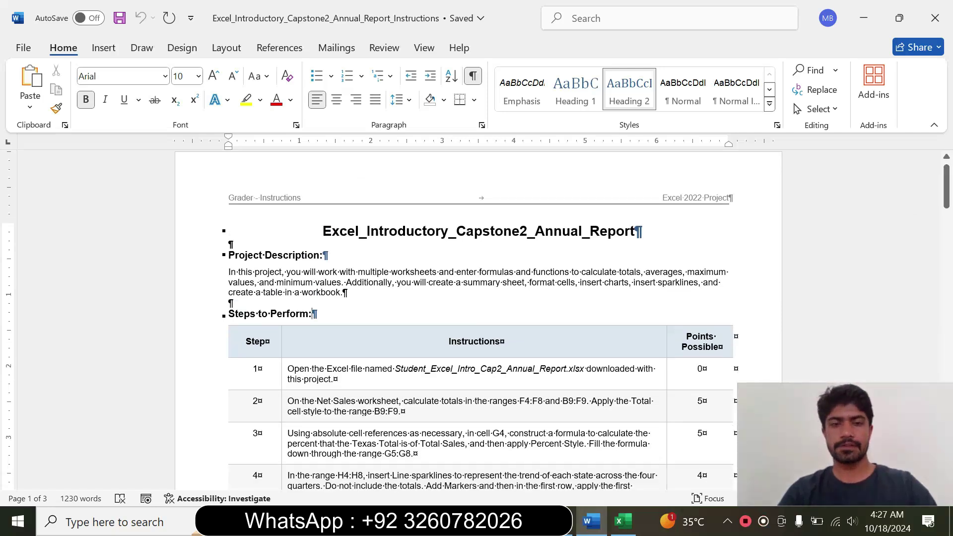
left_click(280, 372)
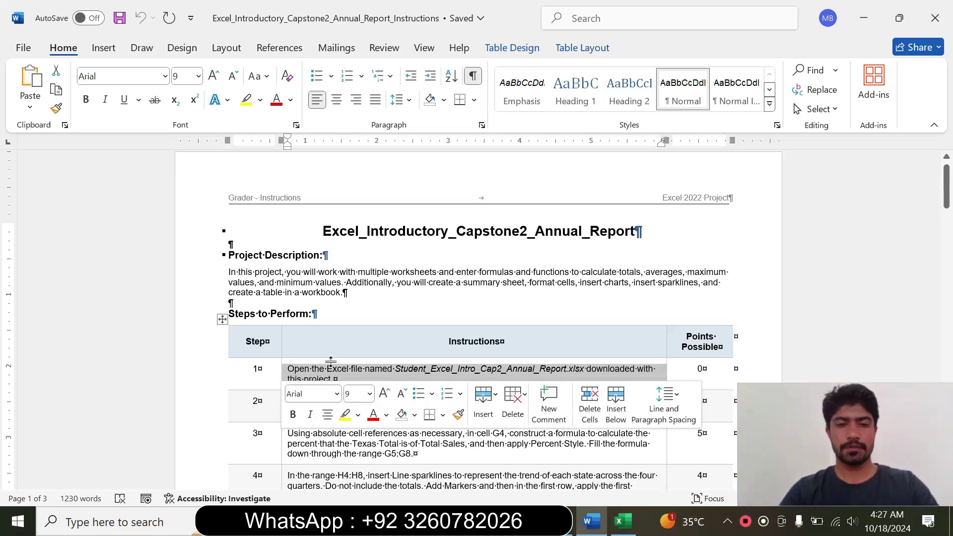
left_click(370, 393)
left_click(357, 198)
left_click(387, 404)
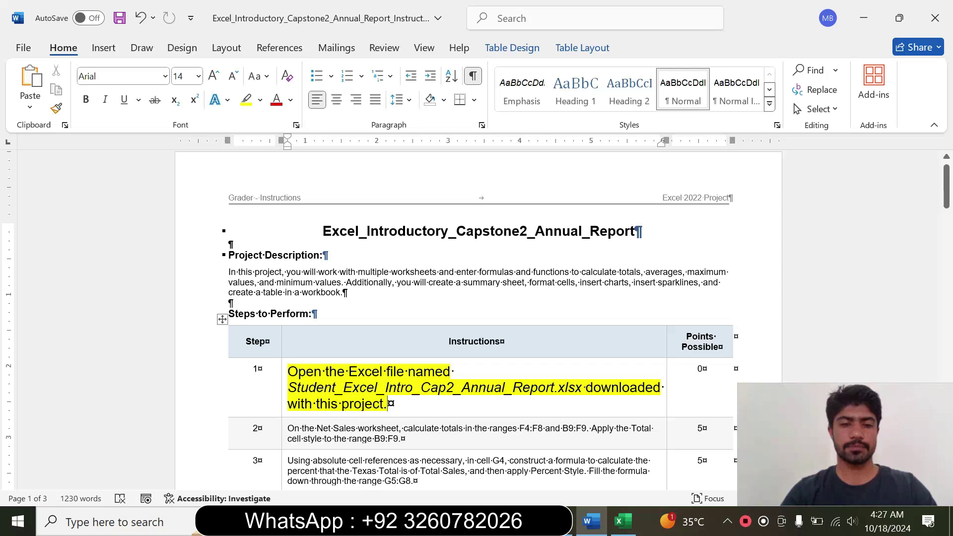
Switch to the annual report workbook in Excel, view the Annual Expenses sheet from its first row, and return to the Word instructions.
left_click(623, 521)
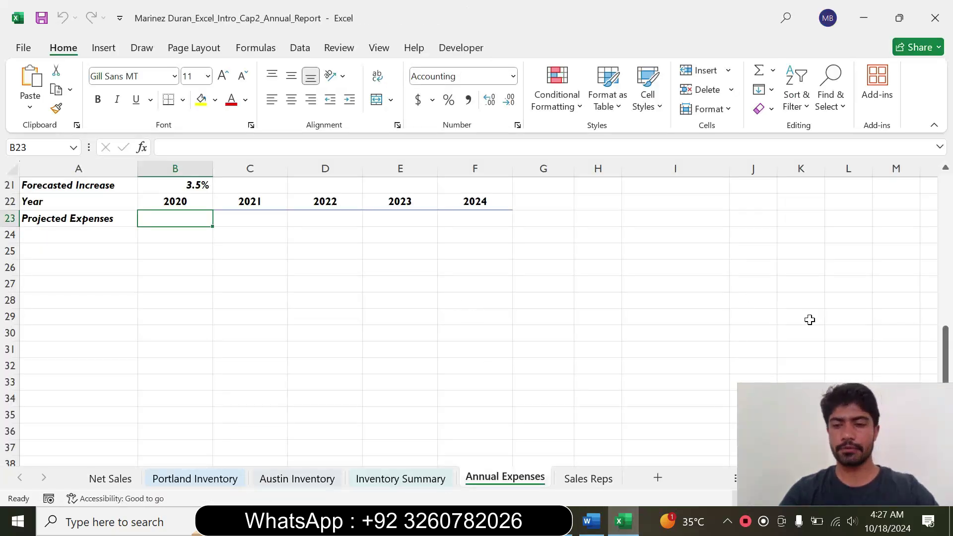
left_click_drag(948, 348, 918, 191)
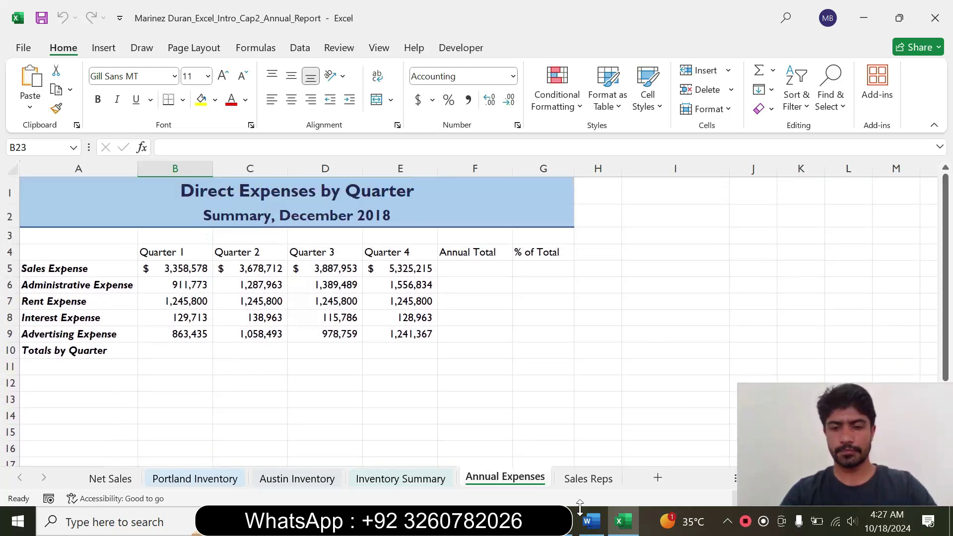
left_click(591, 521)
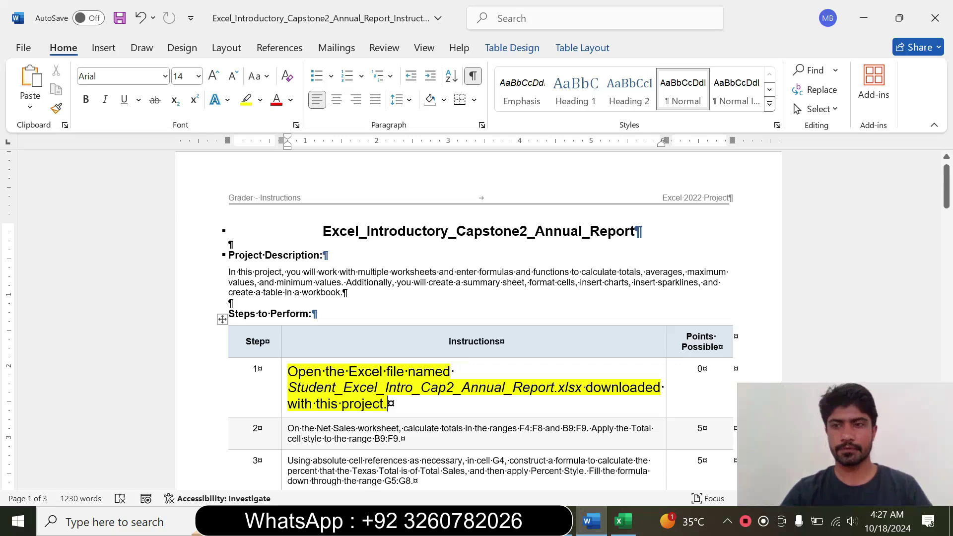
Reset the step 1 instruction text to font size 9 and remove its highlight colour.
left_click_drag(945, 201, 945, 226)
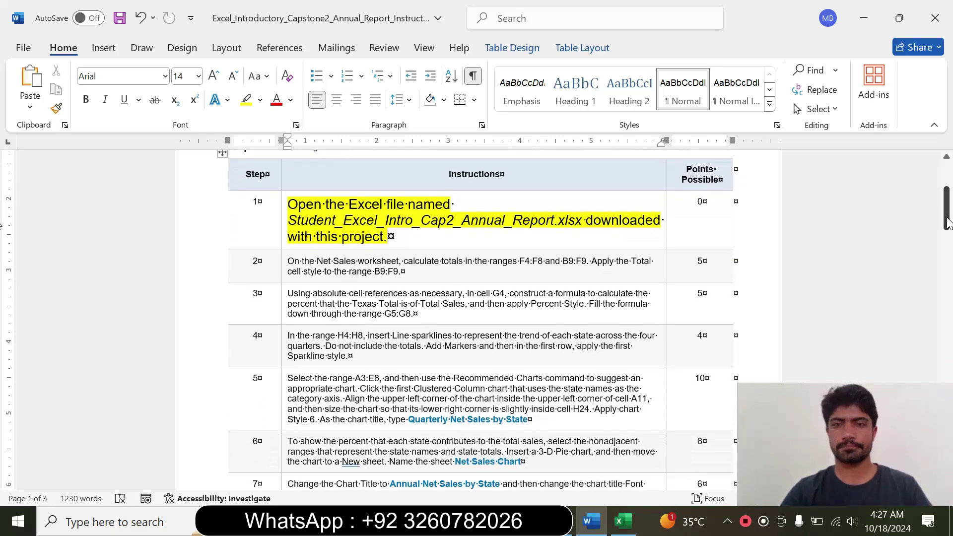
left_click(284, 239)
left_click(371, 191)
left_click(356, 229)
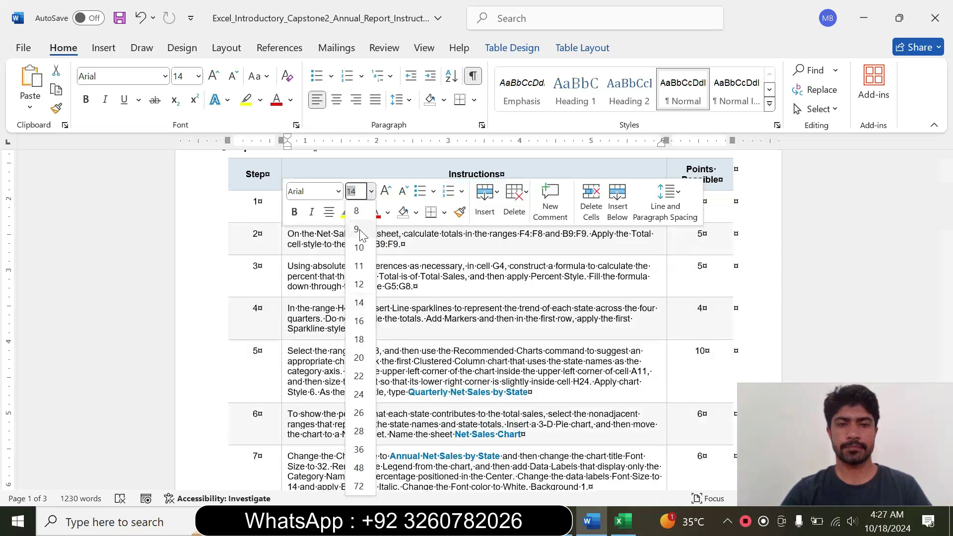
left_click(359, 212)
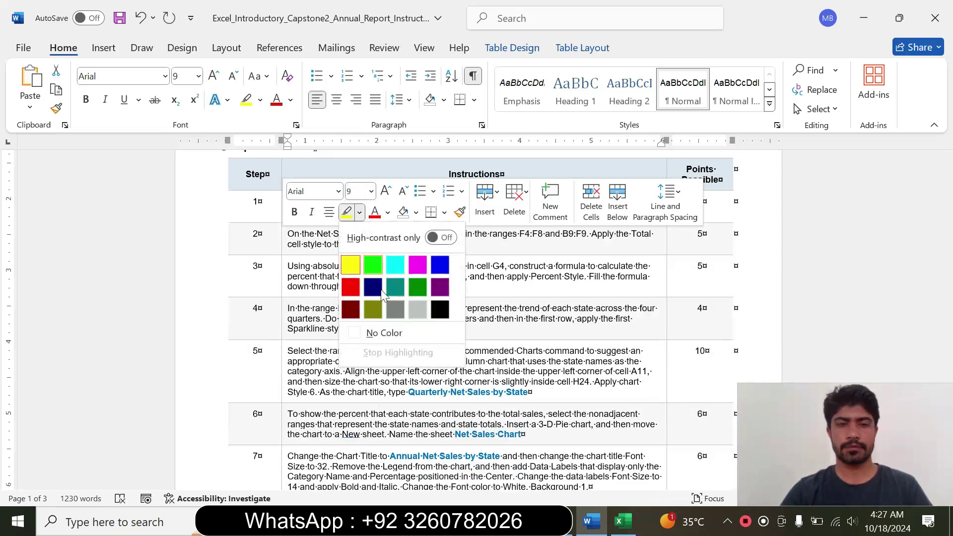
left_click(373, 333)
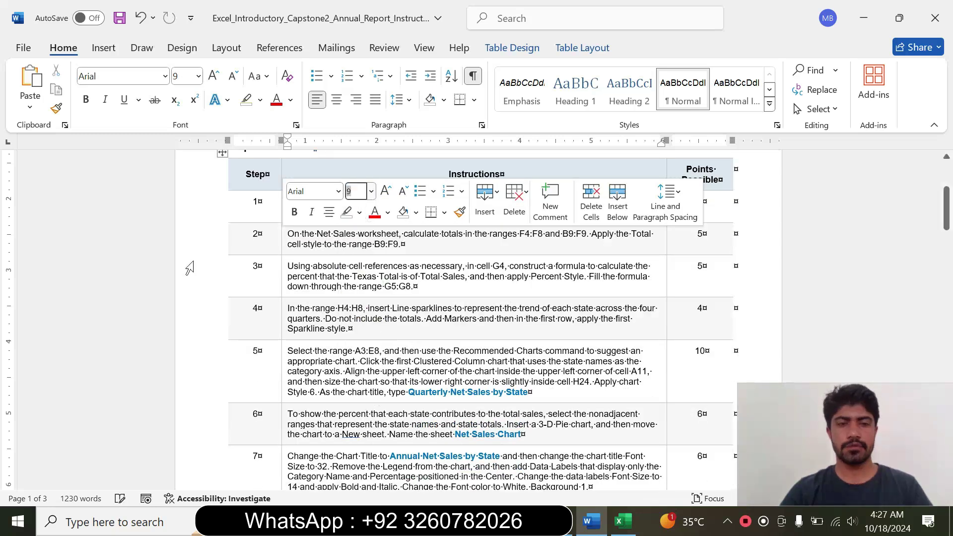
Enlarge the step 2 instruction text in the table to size 14 and highlight it in turquoise.
left_click(283, 239)
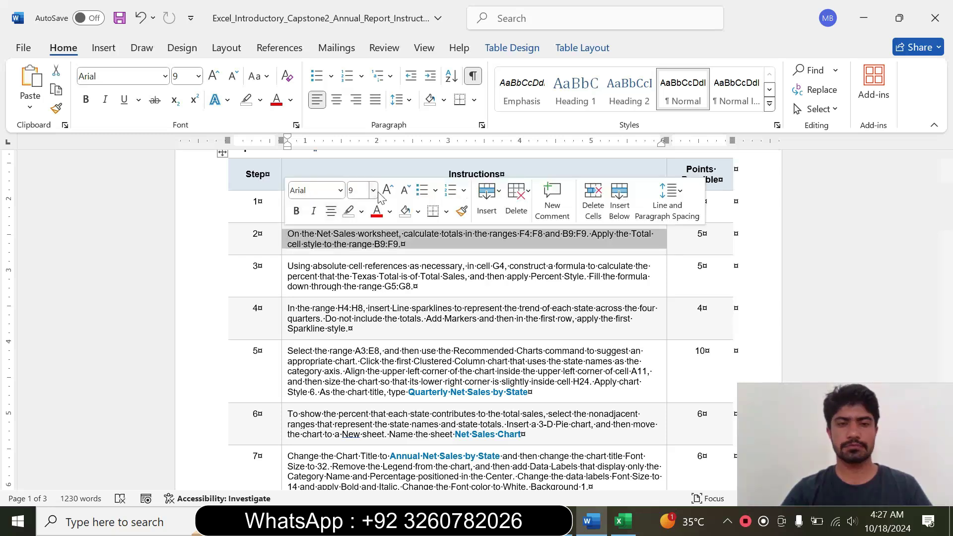
left_click(375, 197)
left_click(369, 300)
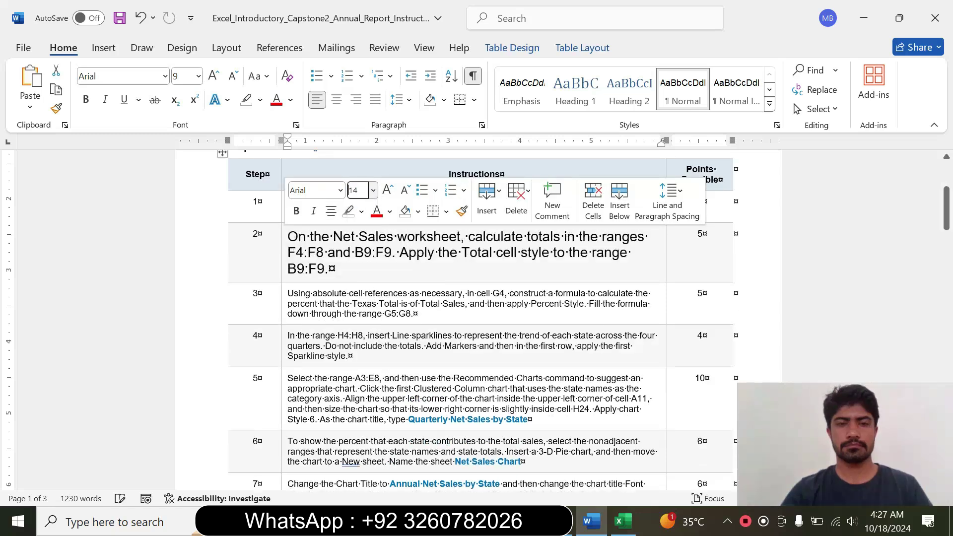
left_click(362, 211)
left_click(399, 263)
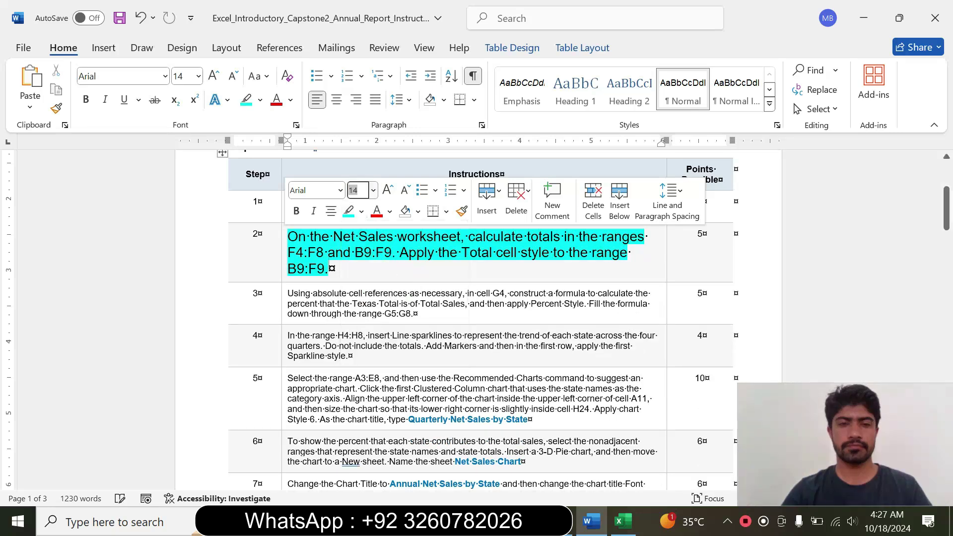
Read which worksheet the step 2 instruction names, and show the Net Sales worksheet in the Excel workbook.
left_click_drag(287, 238, 329, 269)
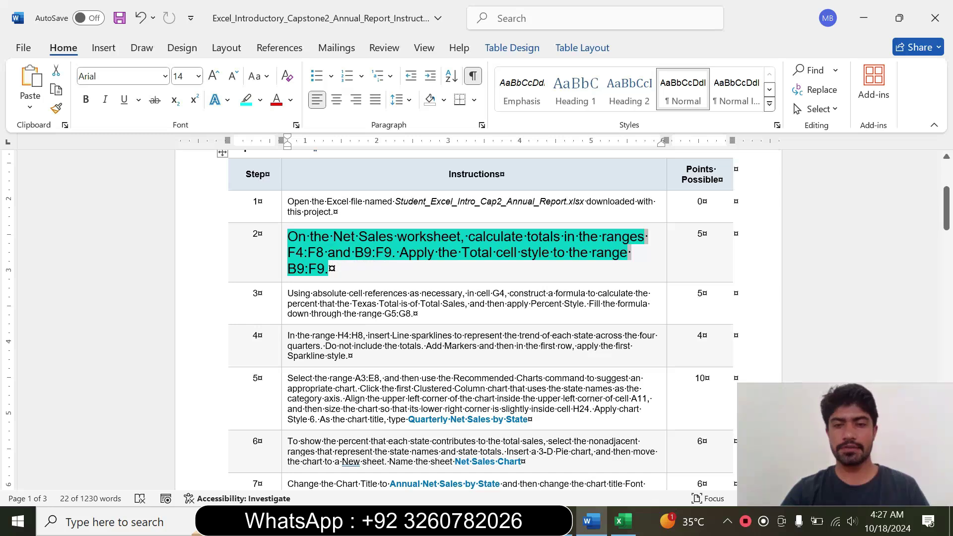
left_click(330, 268)
left_click_drag(309, 236, 460, 236)
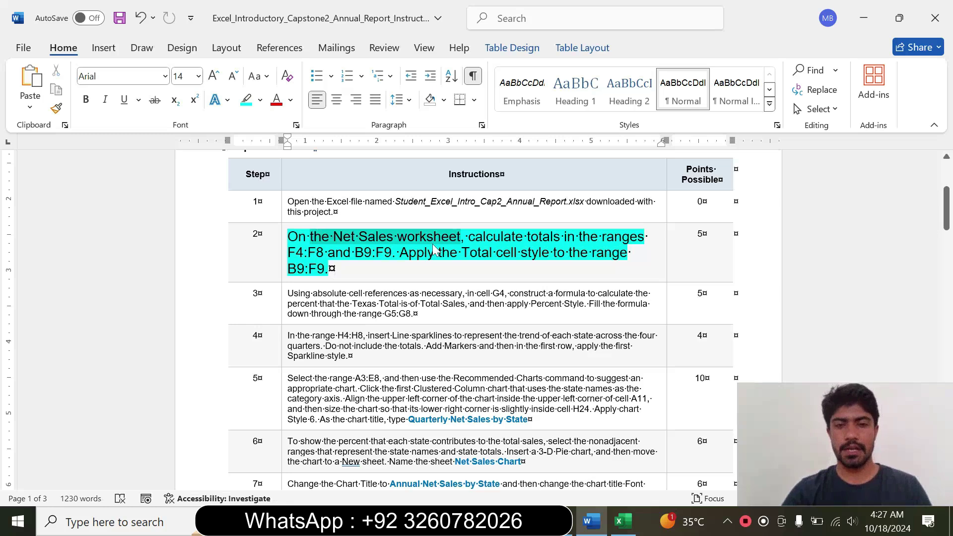
left_click(621, 521)
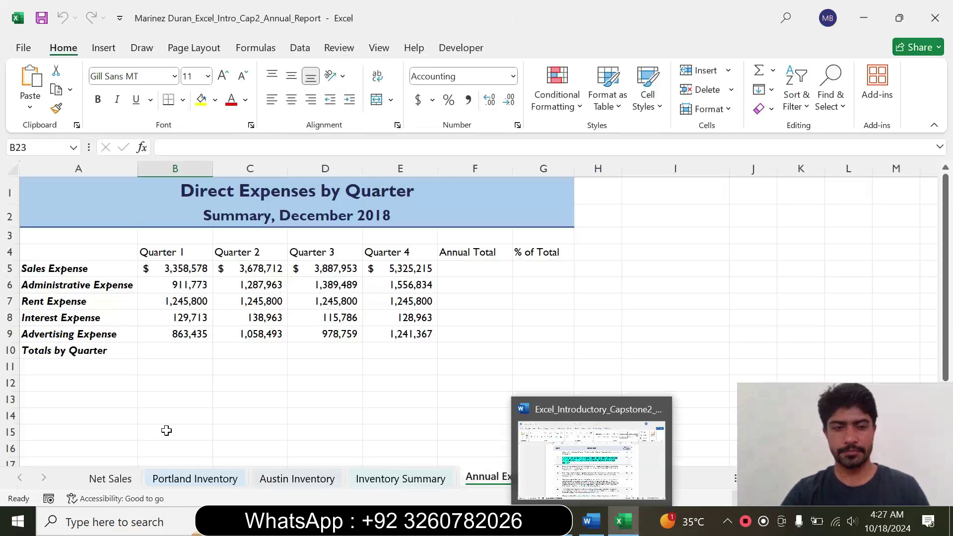
left_click(111, 479)
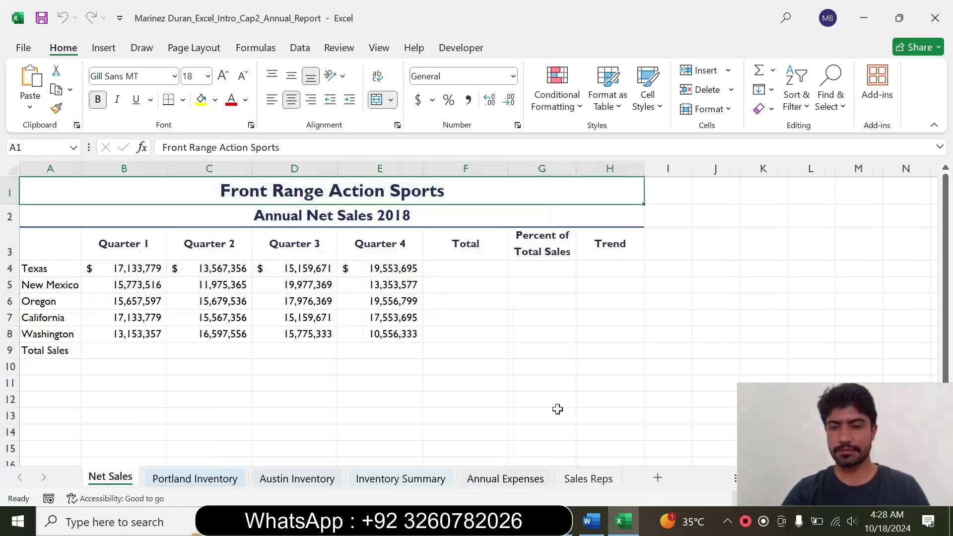
Look up the first totals range in step 2 of the Word instructions and select F4:F8 on the Net Sales sheet in Excel.
left_click(592, 522)
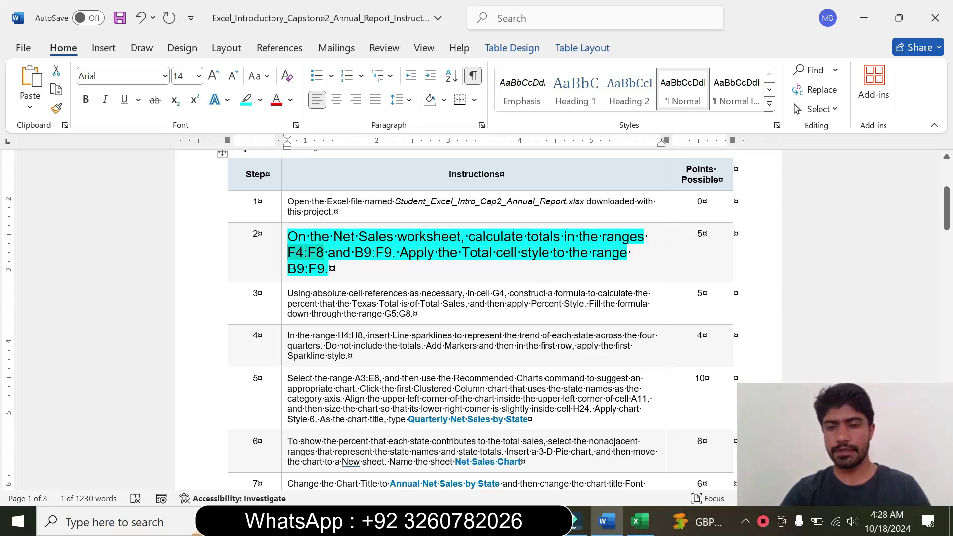
left_click(635, 530)
left_click(17, 147)
type("F4:F8")
key("Return")
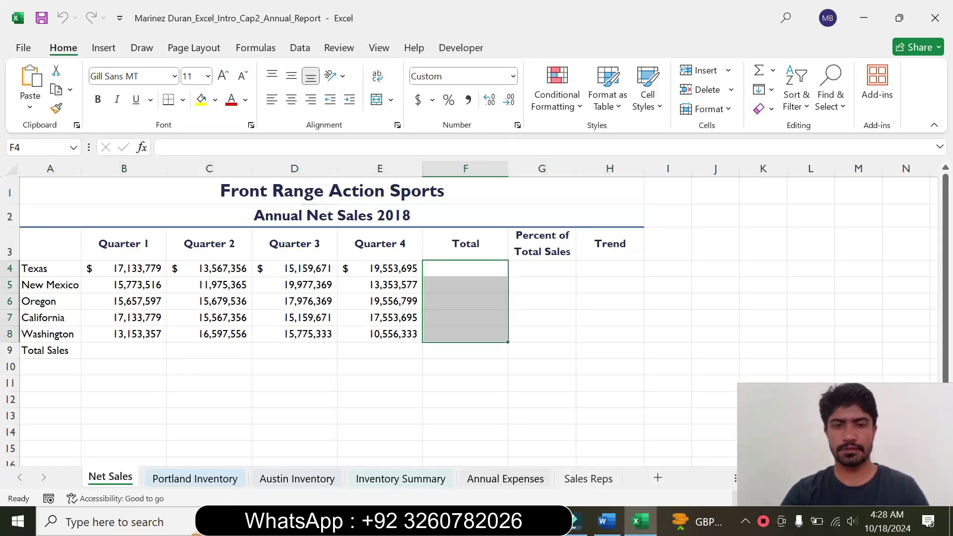
Recheck step 2 in Word, and calculate the Texas total in cell F4 of the Excel sheet with =SUM(B4:E4).
left_click(606, 521)
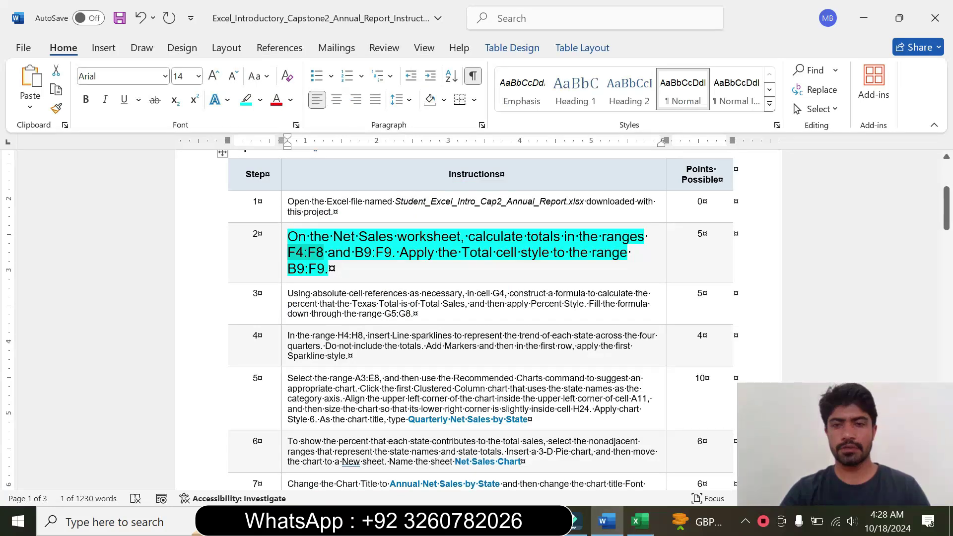
left_click(639, 522)
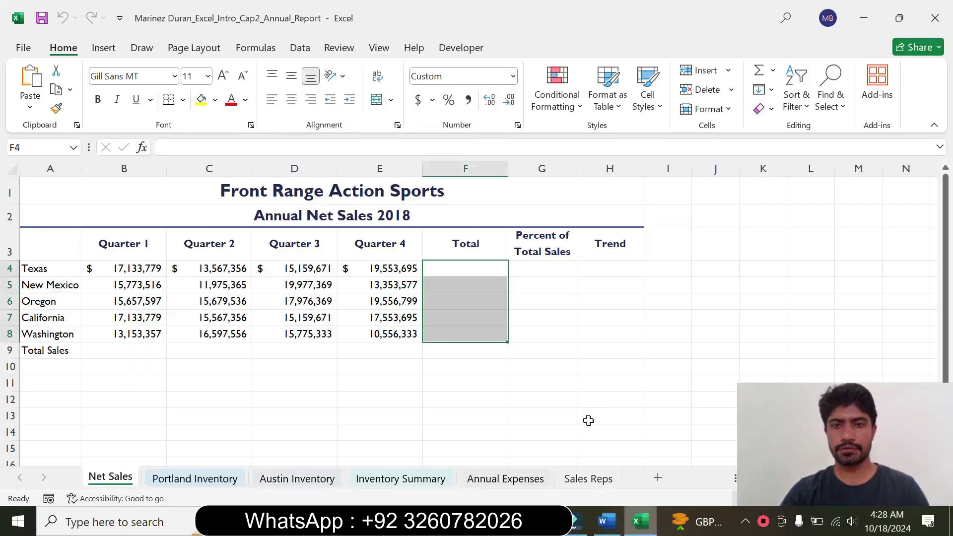
left_click(483, 267)
type("=")
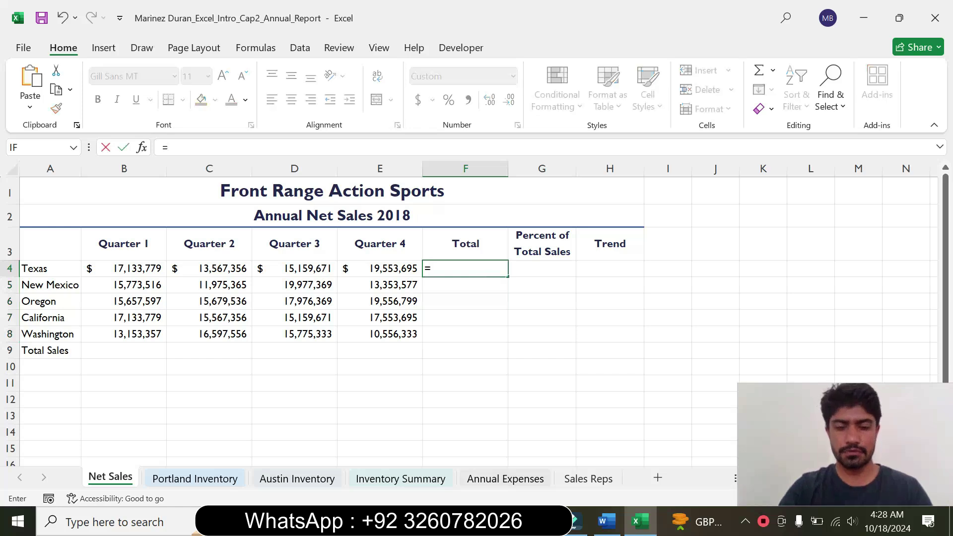
type("sum")
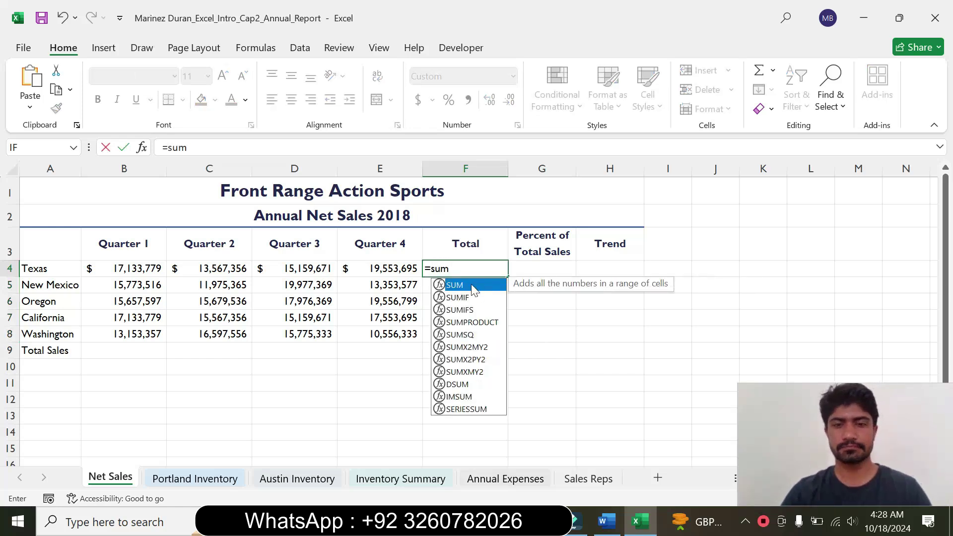
double_click(472, 289)
left_click_drag(149, 268, 365, 268)
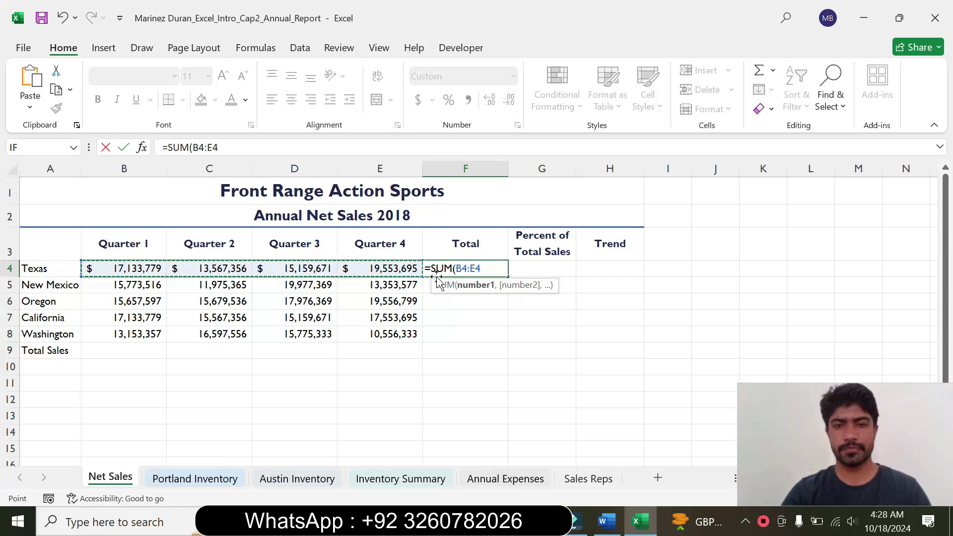
key("Return")
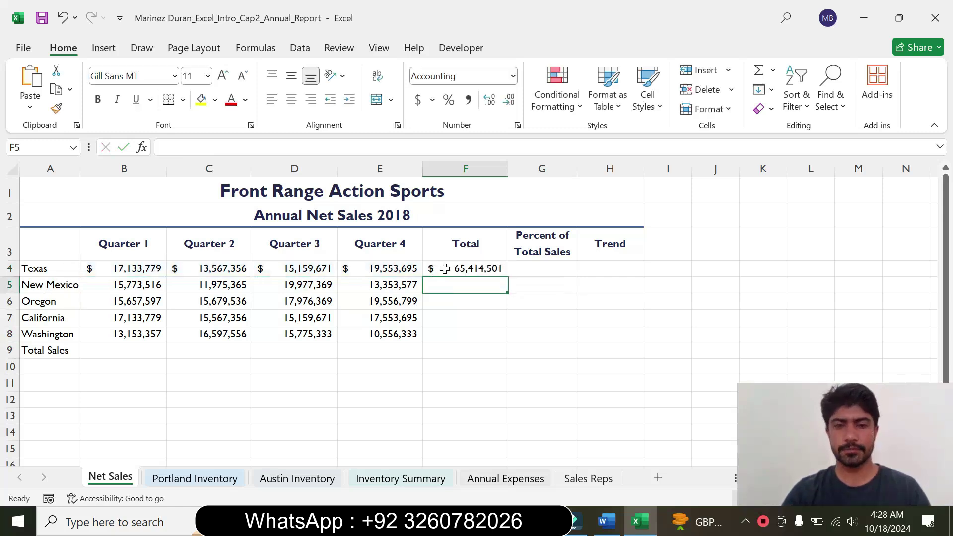
Check the totals range in Word again, and fill the Texas total formula in Excel down through F8.
left_click(445, 268)
left_click(607, 521)
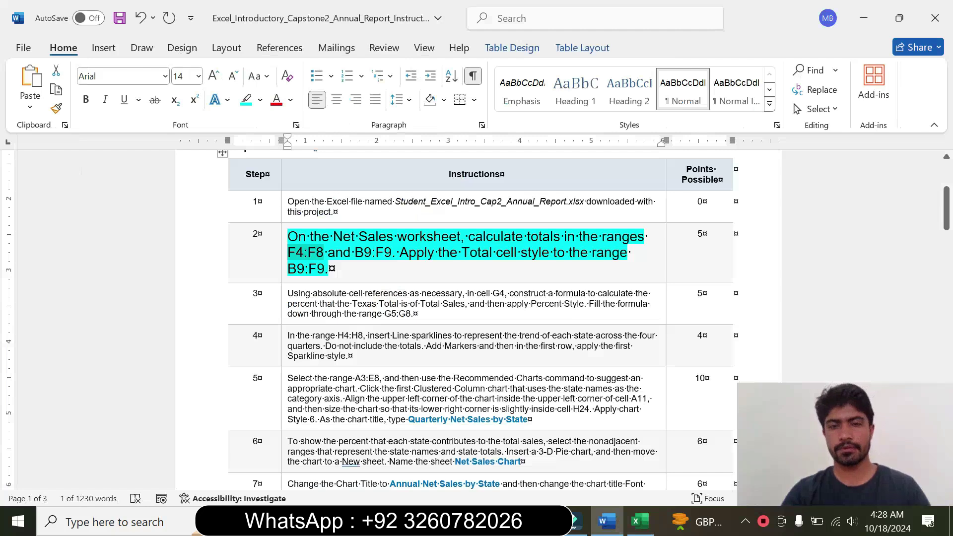
left_click(639, 521)
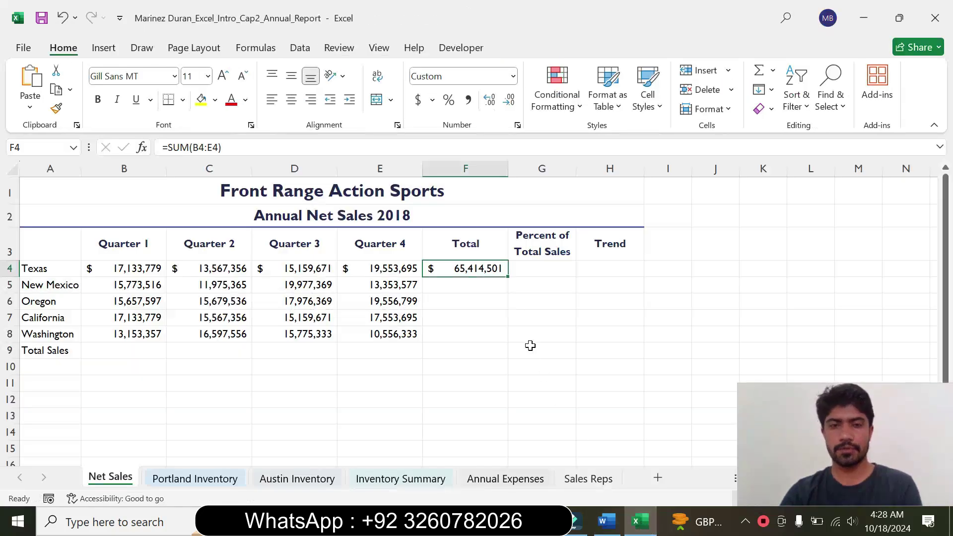
left_click(507, 282)
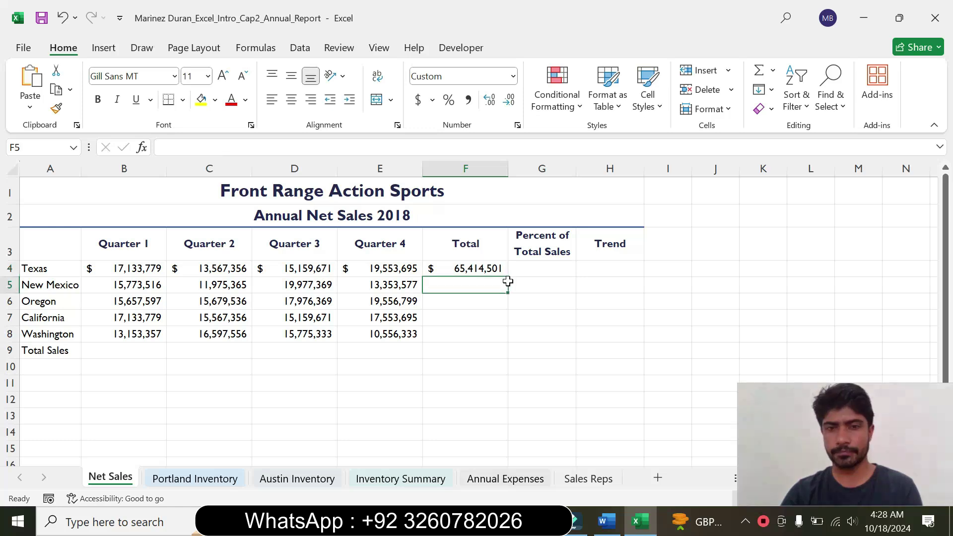
left_click(492, 270)
left_click_drag(509, 277, 505, 344)
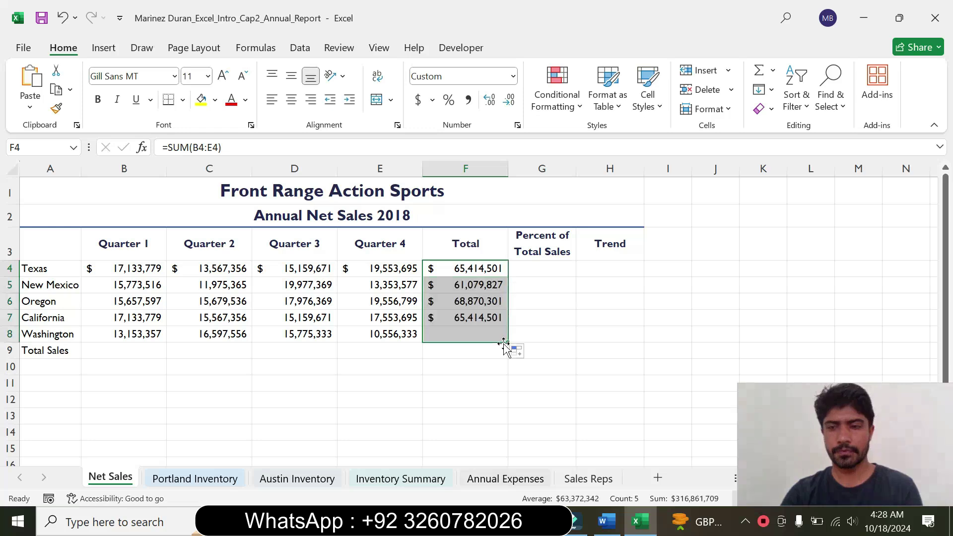
left_click(587, 316)
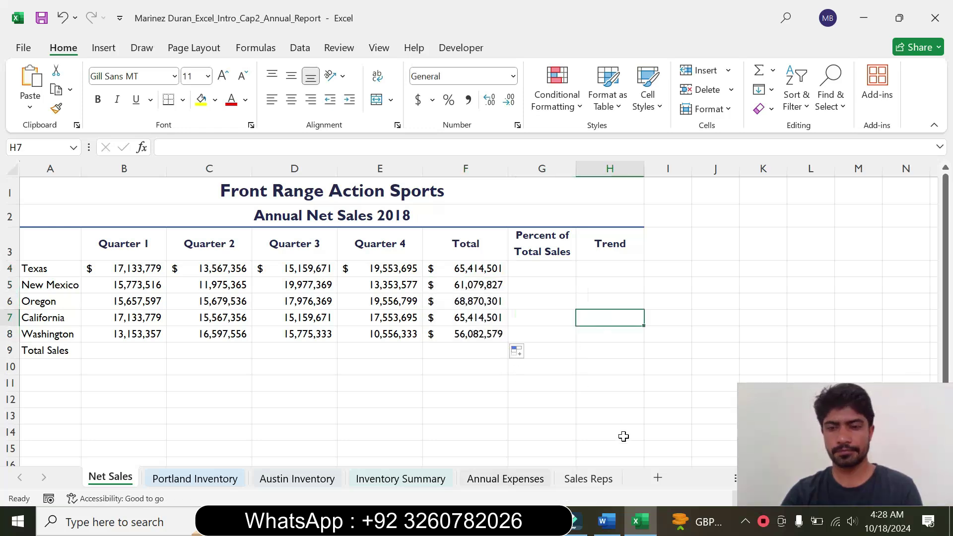
Copy the range reference B9:F9 from step 2 of the Word instructions and use it to select those cells on the Excel Net Sales sheet.
left_click(606, 522)
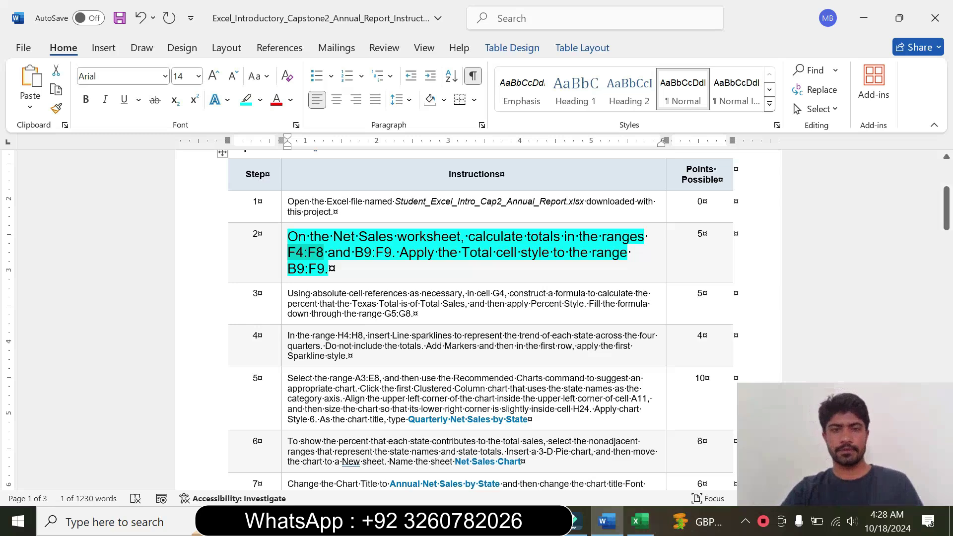
left_click_drag(356, 253, 385, 258)
key("ctrl+c")
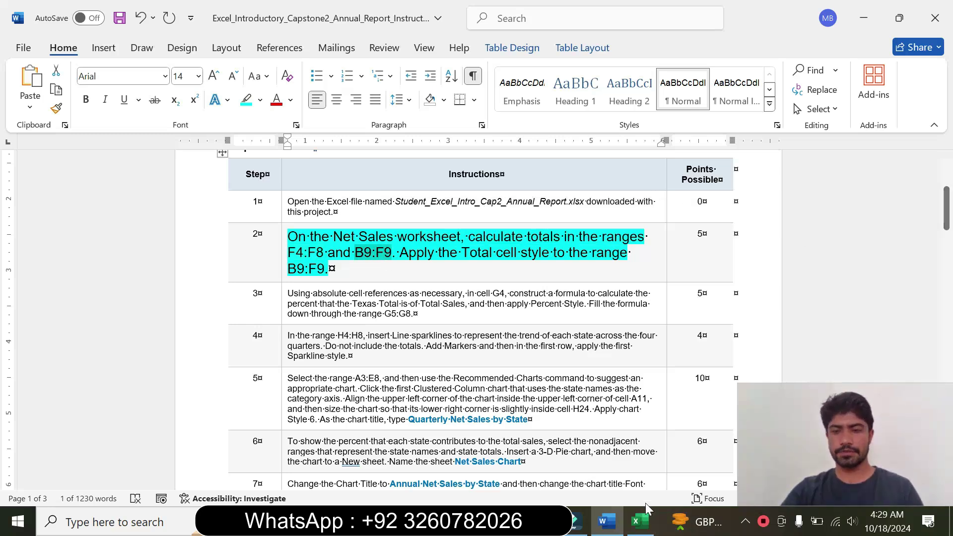
left_click(639, 521)
left_click(37, 148)
key("ctrl+v")
key("Return")
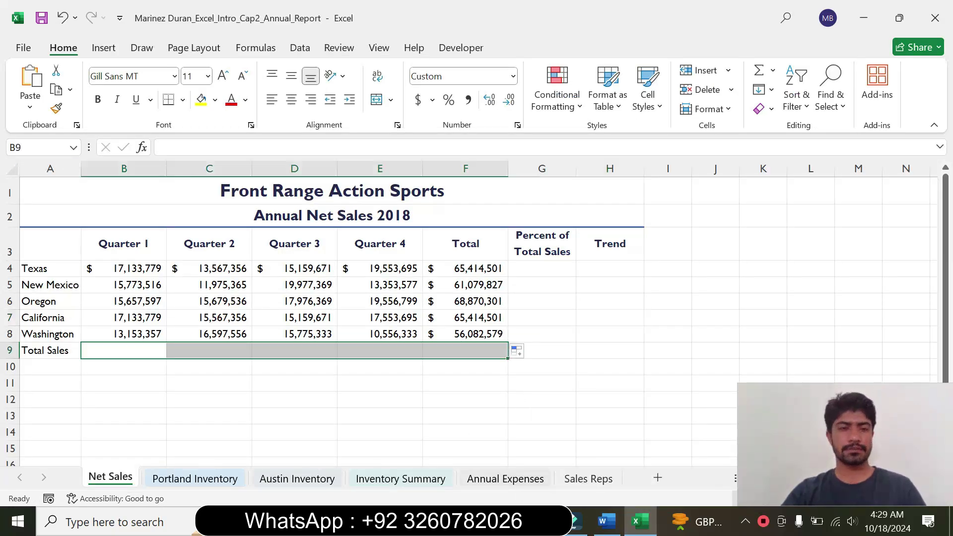
Calculate the Quarter 1 total in cell B9 of the Net Sales sheet with =SUM(B4:B8).
left_click(115, 348)
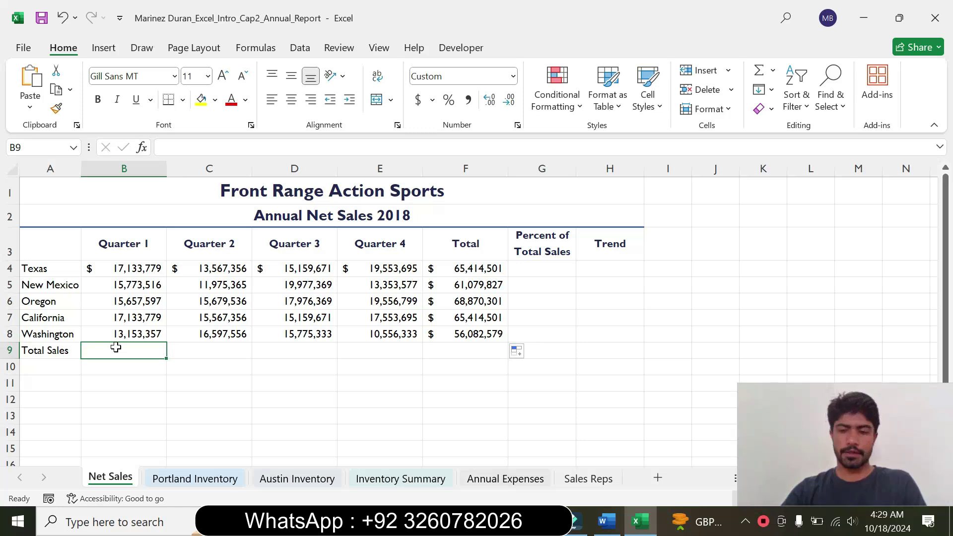
type("=sun")
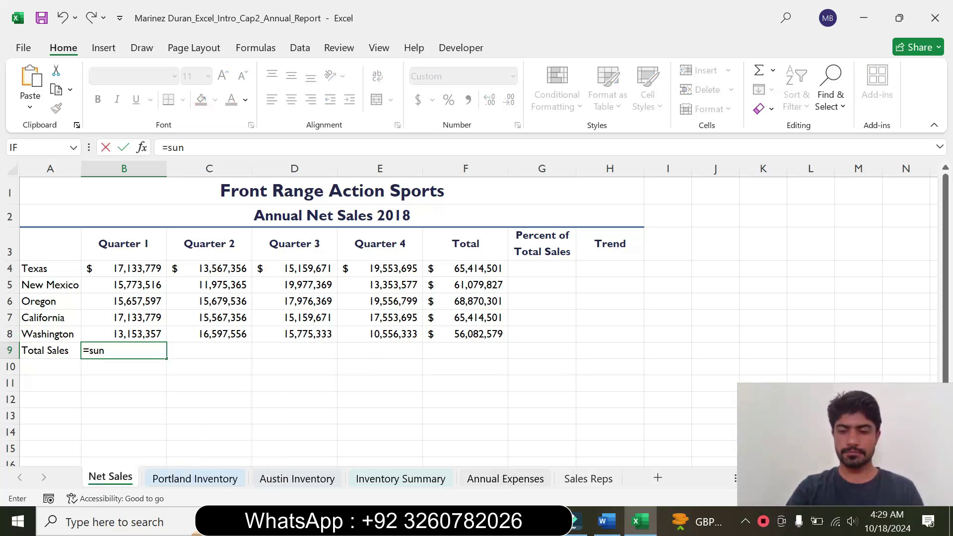
key("BackSpace")
type("m")
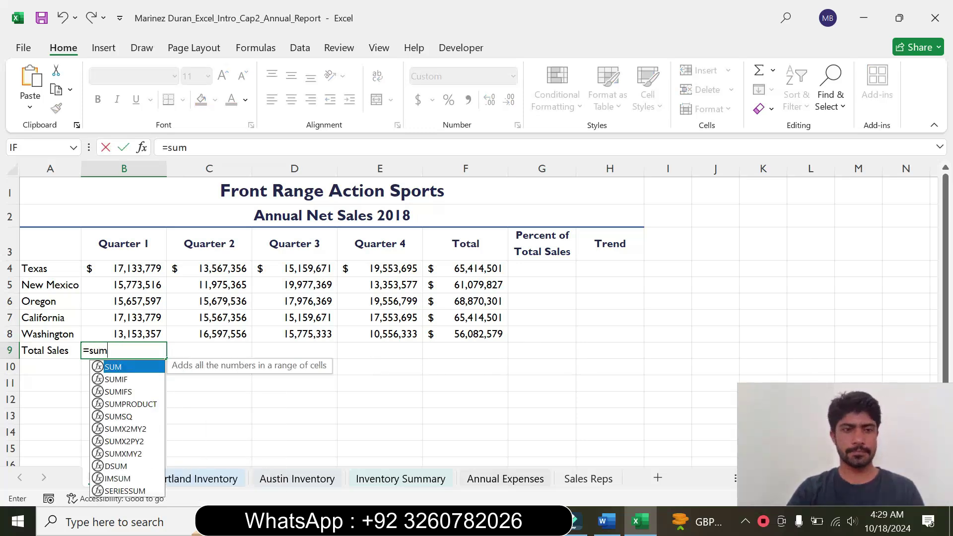
double_click(116, 368)
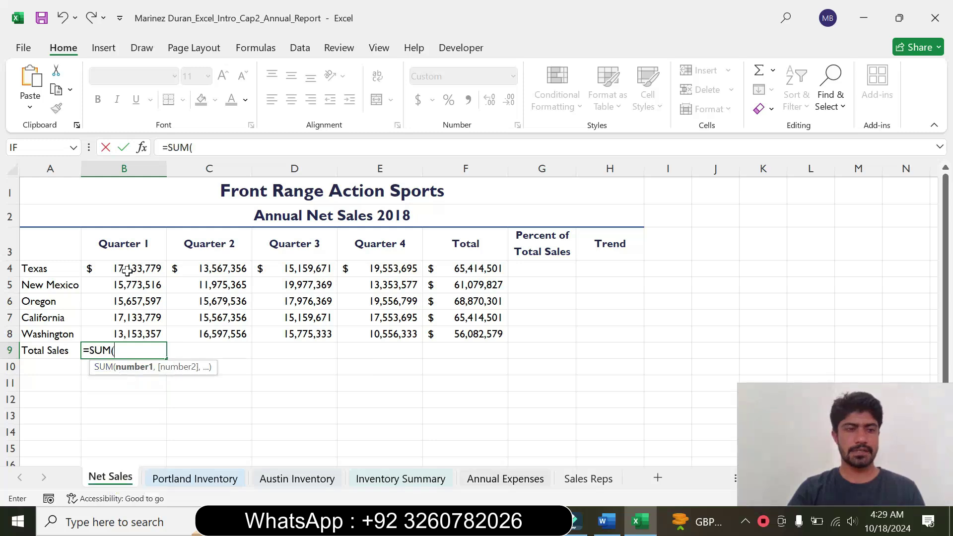
left_click_drag(127, 270, 127, 328)
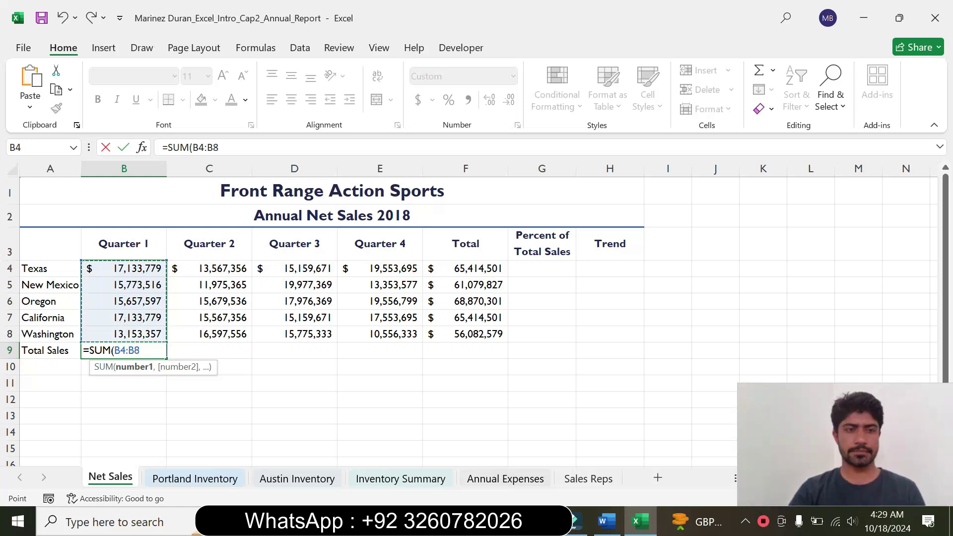
left_click(220, 148)
type(")")
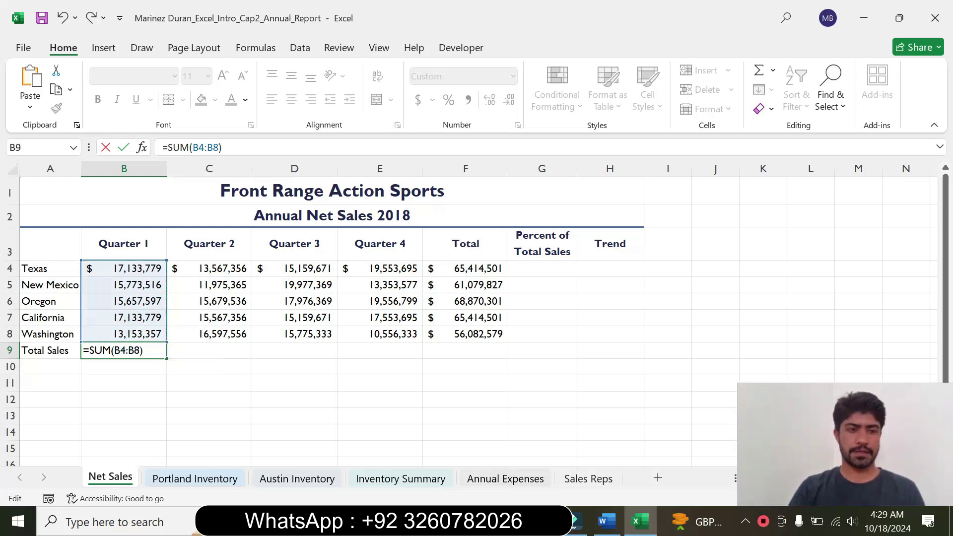
key("Return")
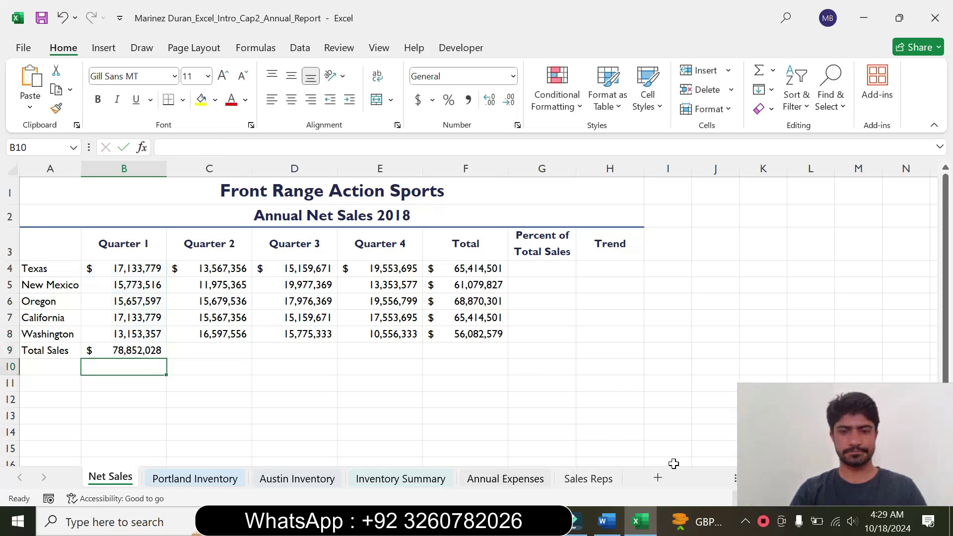
Check the second totals range in step 2 in Word, and fill the B9 formula in Excel across through F9.
left_click(606, 521)
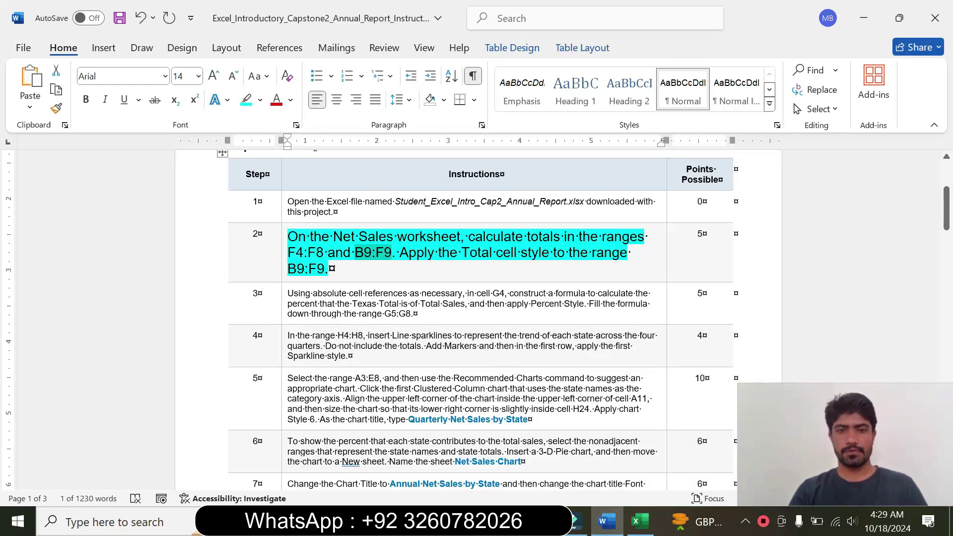
left_click(639, 521)
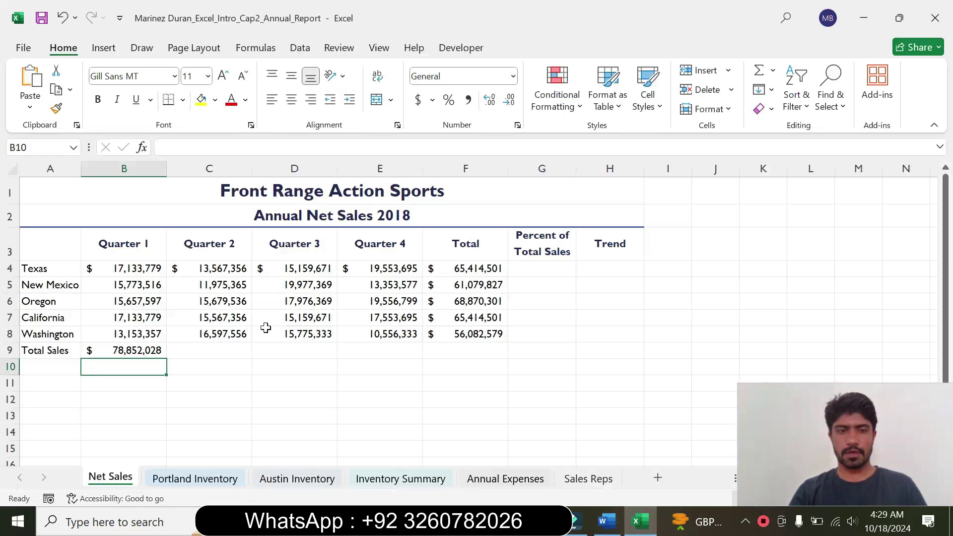
left_click(153, 350)
left_click_drag(167, 362, 481, 362)
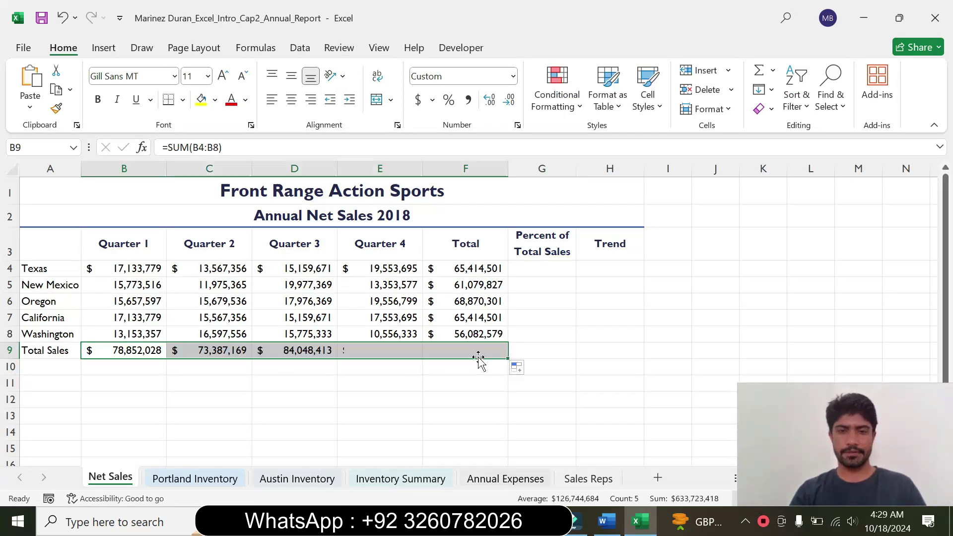
Copy the range reference B9:F9 from the end of step 2 in Word and use it to select those cells in Excel.
left_click(606, 521)
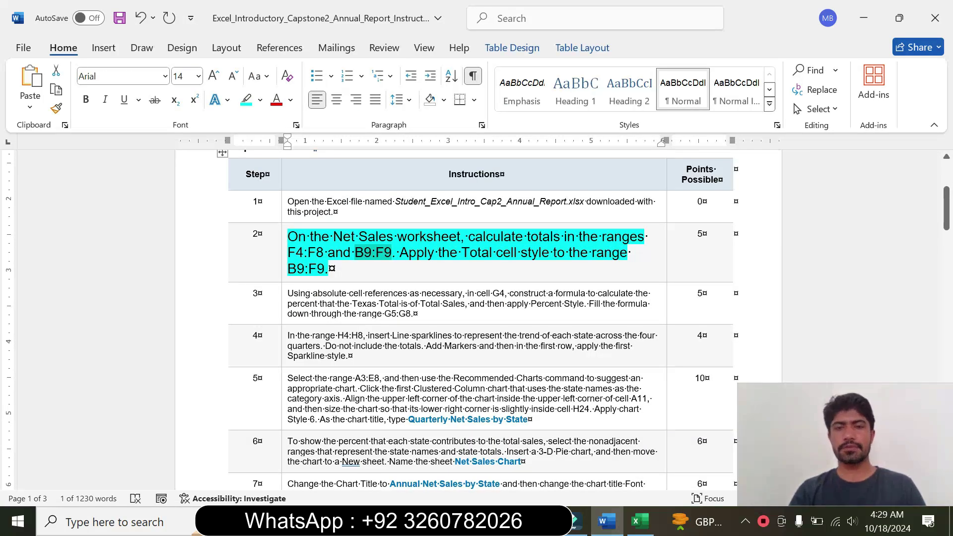
left_click_drag(288, 269, 326, 278)
key("ctrl+c")
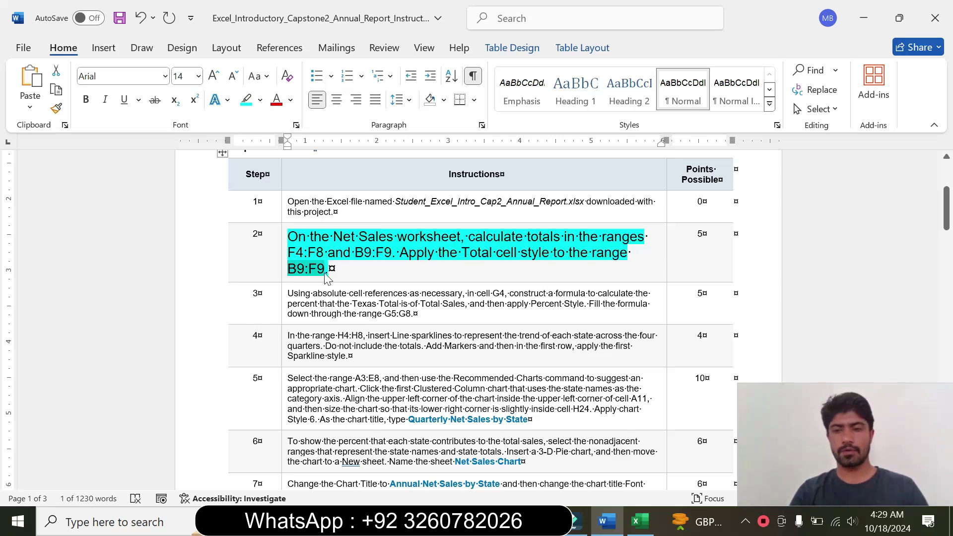
left_click(640, 521)
left_click(30, 147)
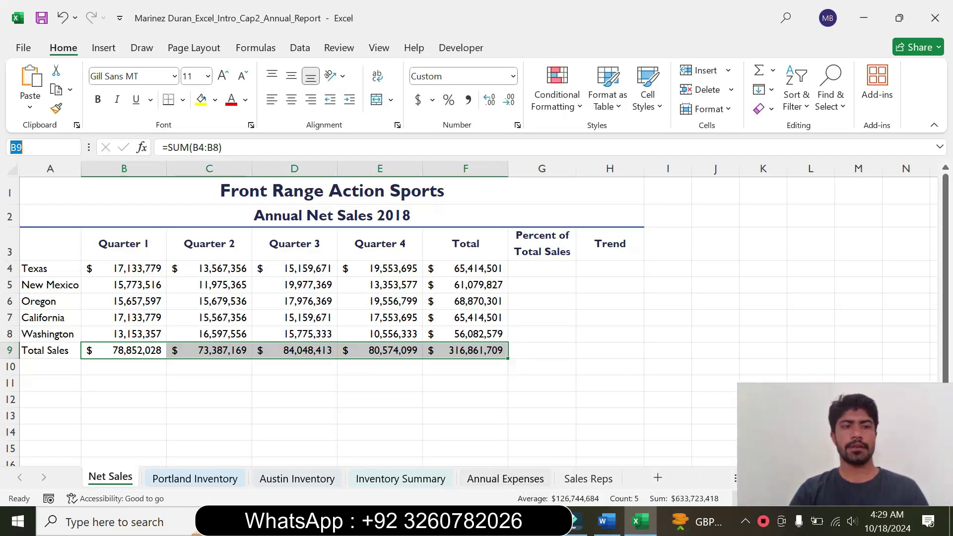
key("ctrl+v")
key("Return")
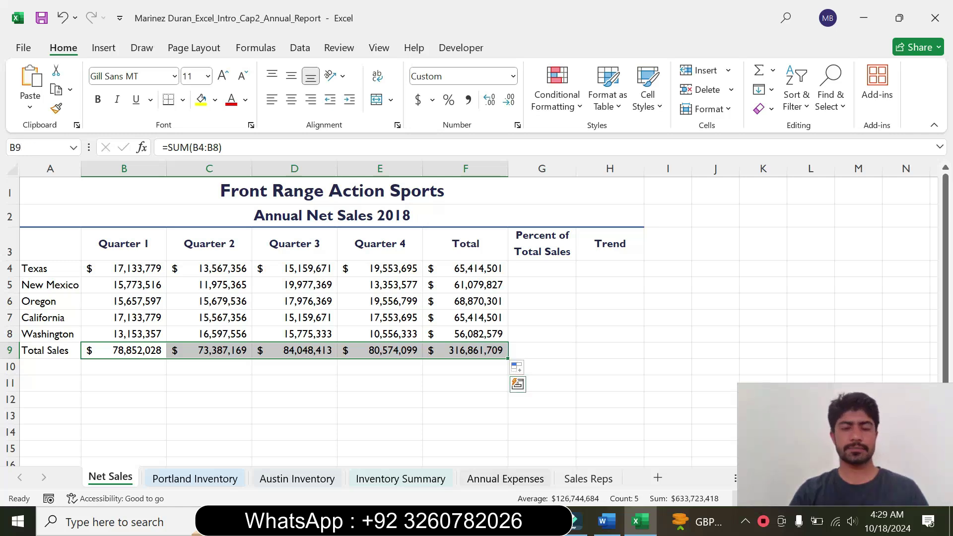
Recheck the required cell style in step 2 in Word, and apply the Total cell style to B9:F9 in Excel.
left_click(614, 525)
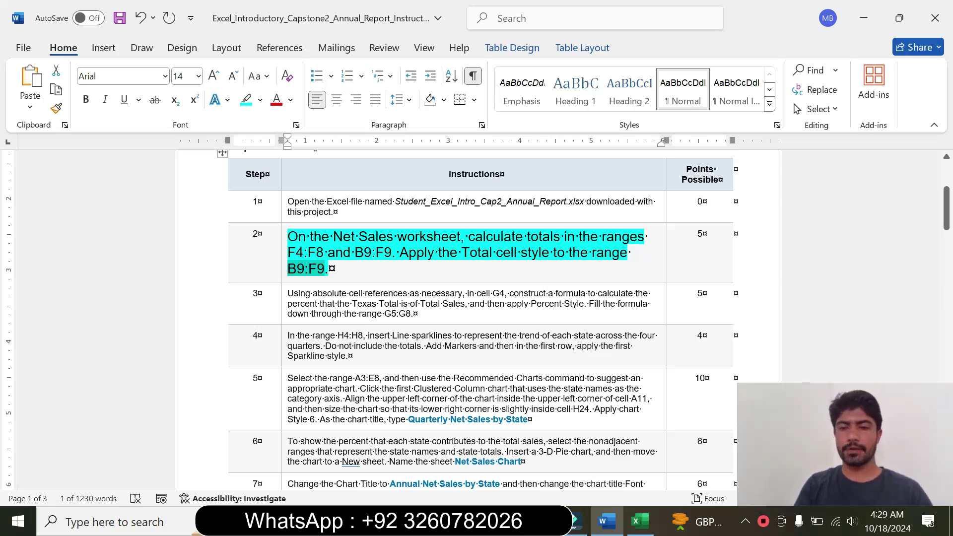
left_click(639, 521)
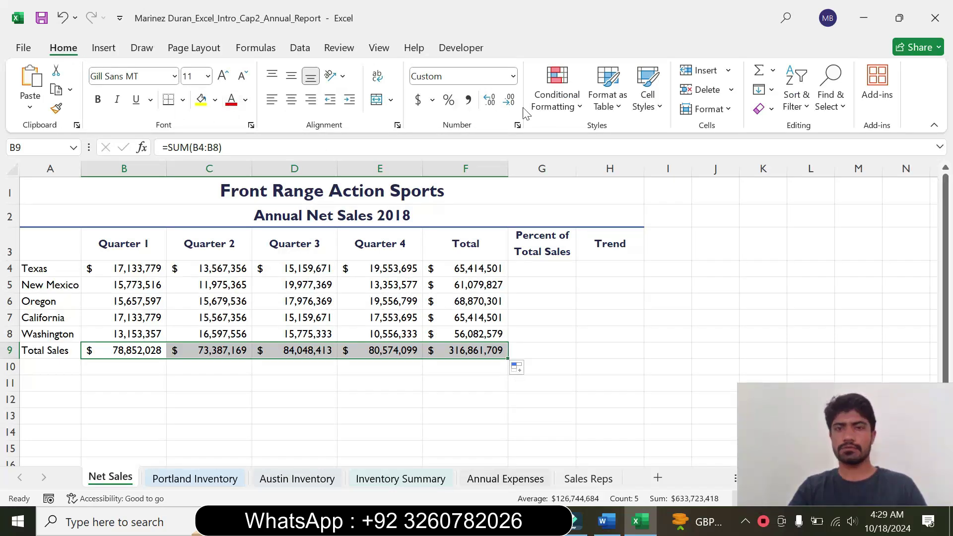
left_click(649, 101)
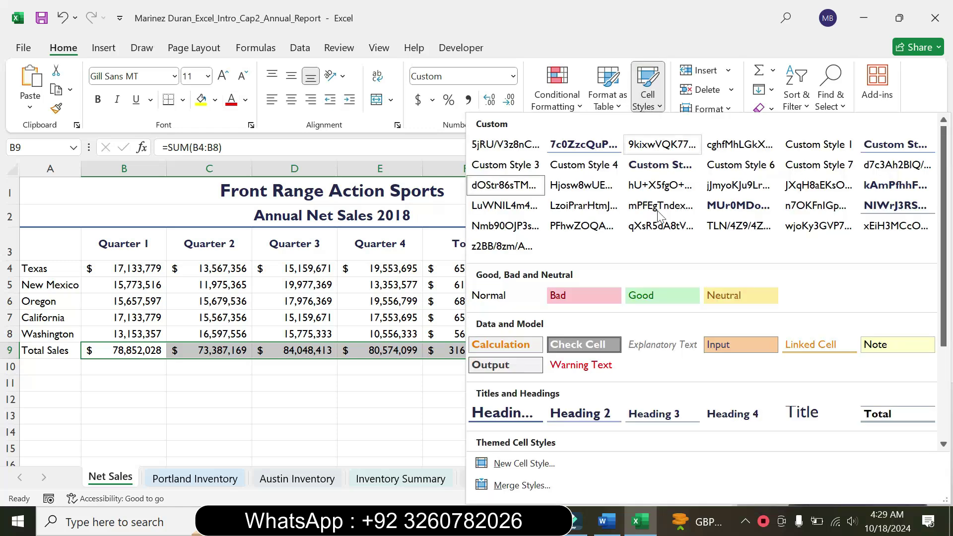
left_click(895, 415)
left_click(518, 406)
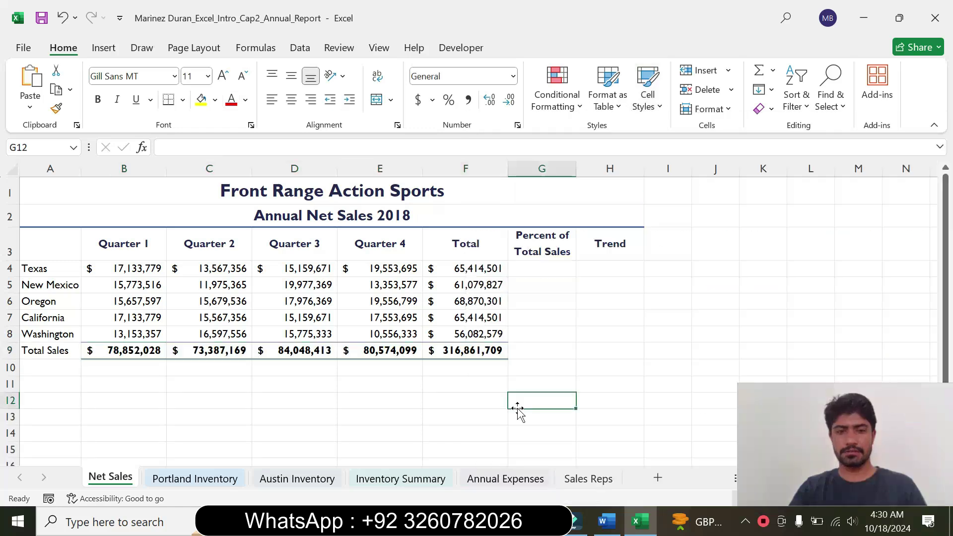
Switch to Word, set the step 2 instruction text to 9 pt and remove its highlight.
left_click(606, 521)
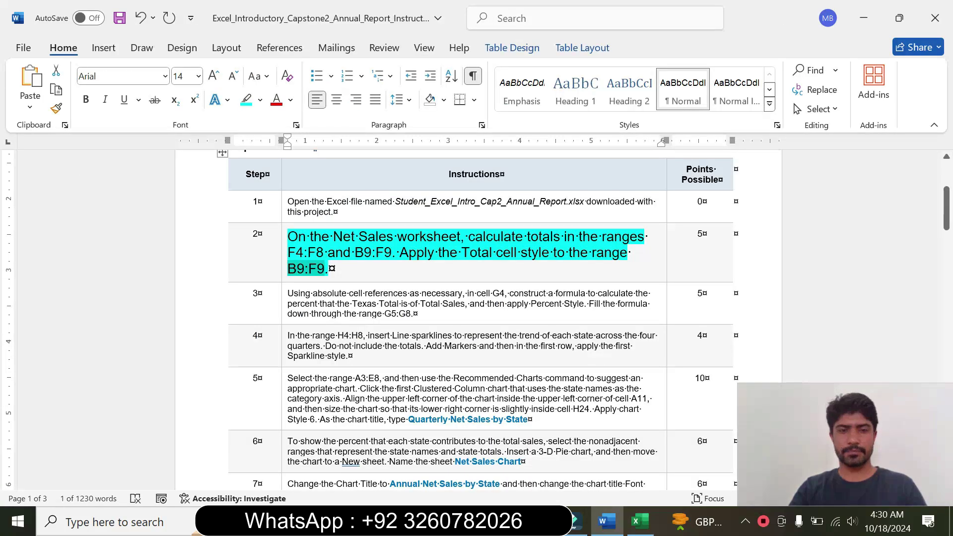
left_click(280, 273)
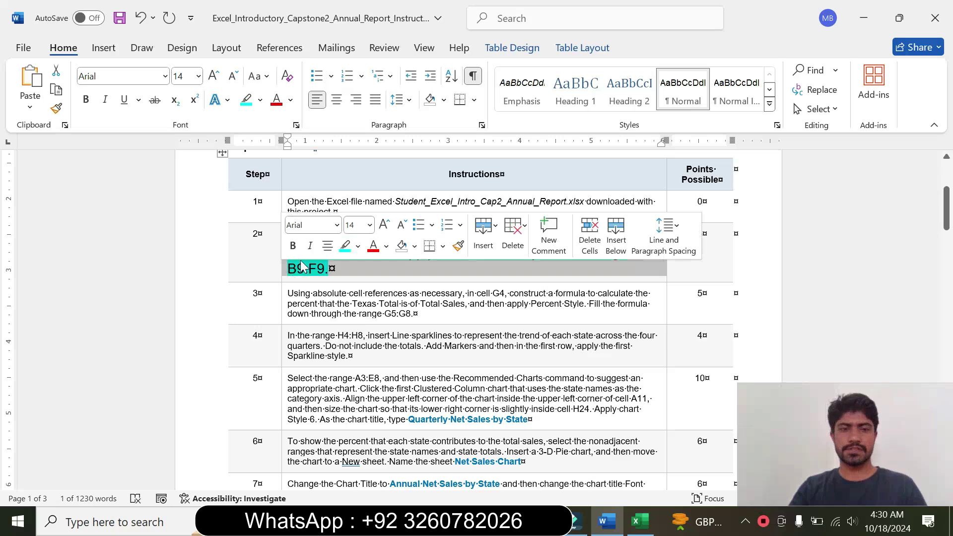
left_click(369, 226)
left_click(354, 262)
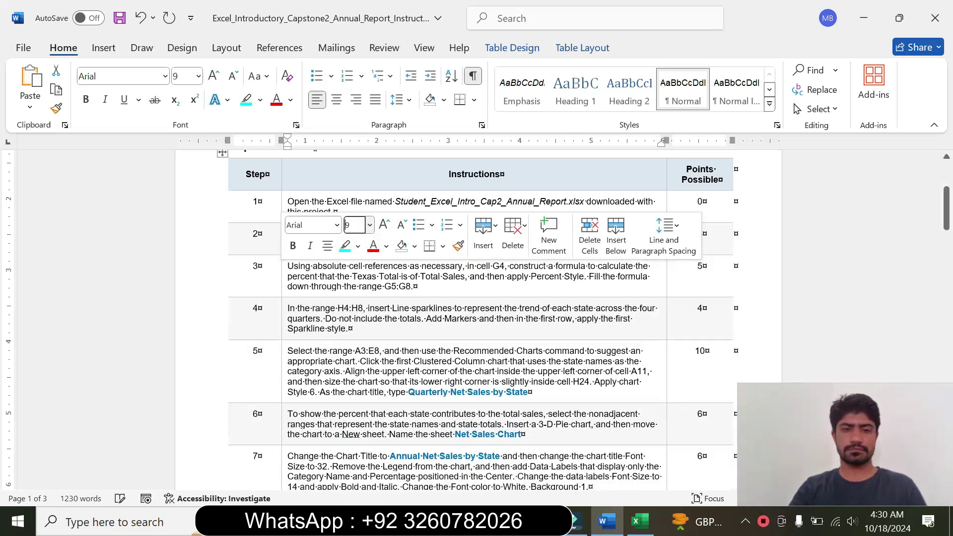
left_click(357, 246)
left_click(378, 366)
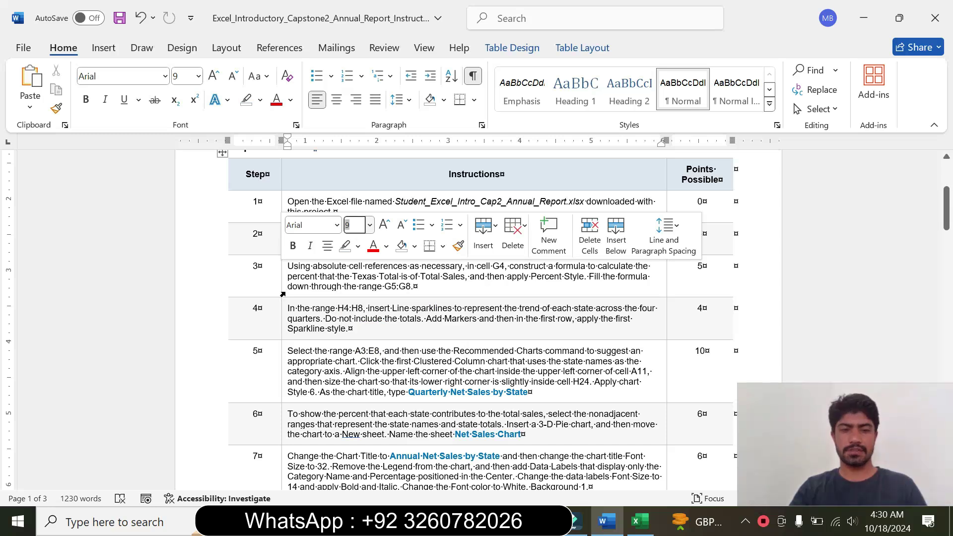
Enlarge the step 3 instruction text to 14 pt and highlight it in turquoise.
left_click(285, 276)
left_click(372, 245)
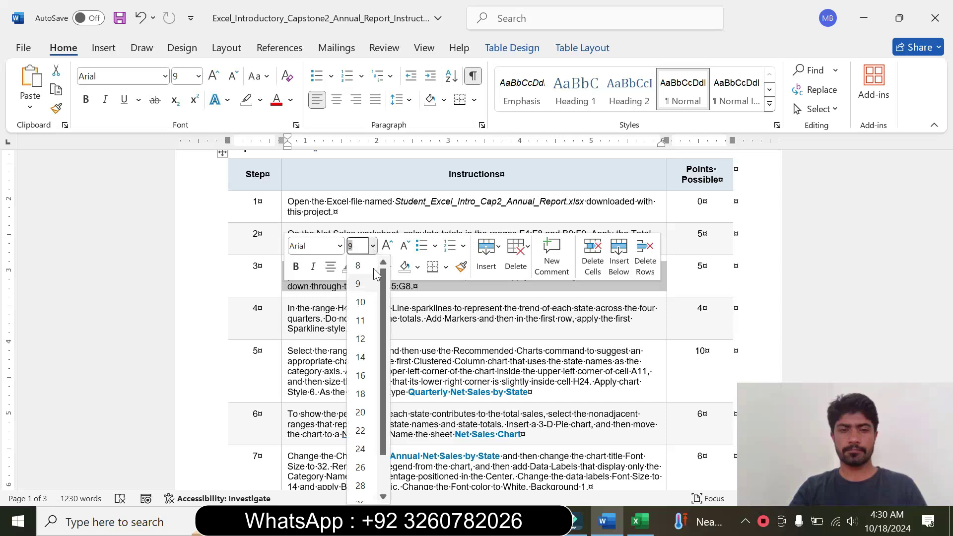
left_click(360, 357)
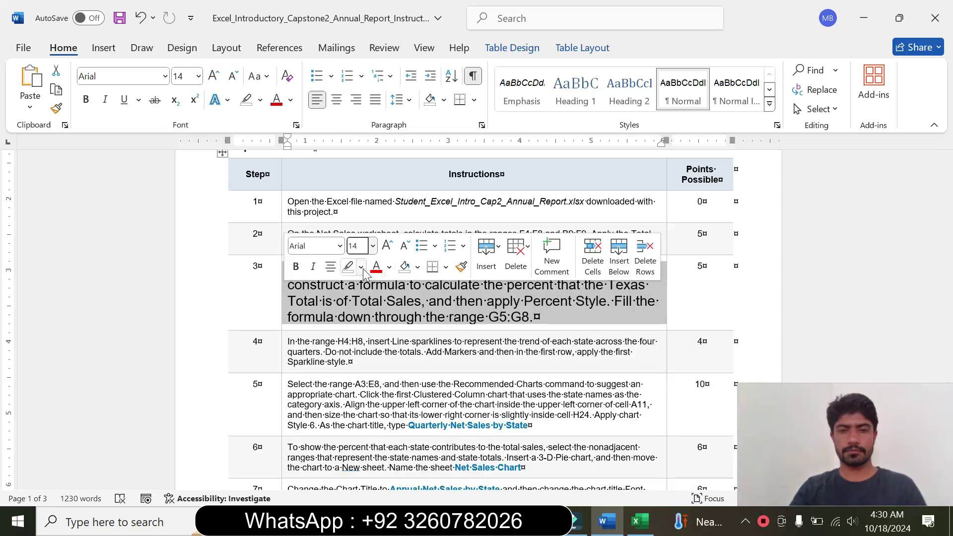
left_click(361, 266)
left_click(395, 317)
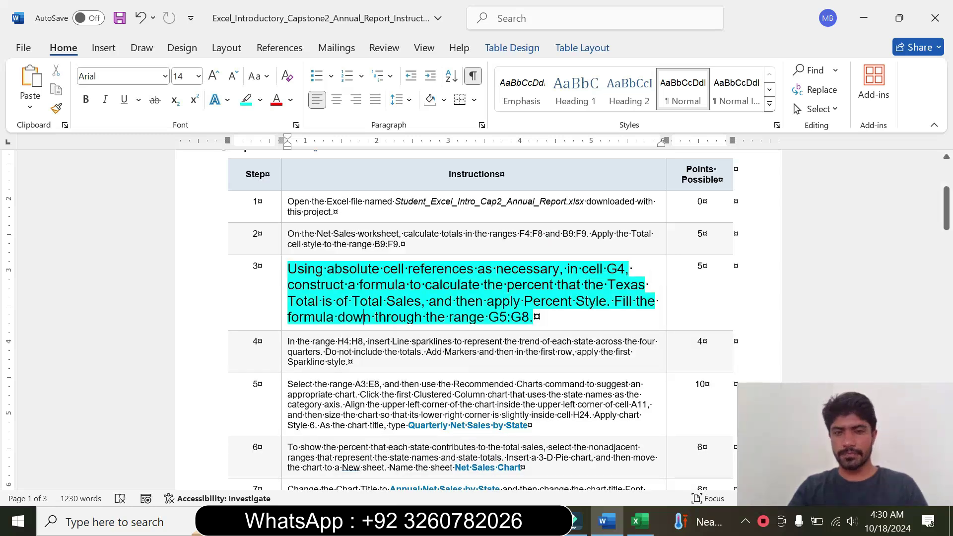
Read step 3 of the Word instructions on the Texas percent formula, and select cell G4 on the Excel Net Sales sheet.
left_click_drag(288, 269, 607, 301)
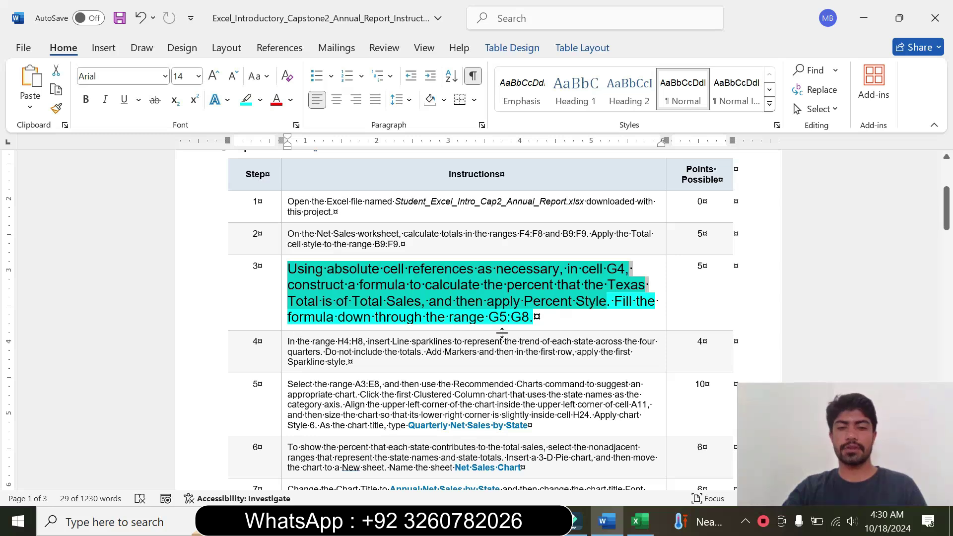
left_click(553, 268)
left_click_drag(553, 269, 624, 269)
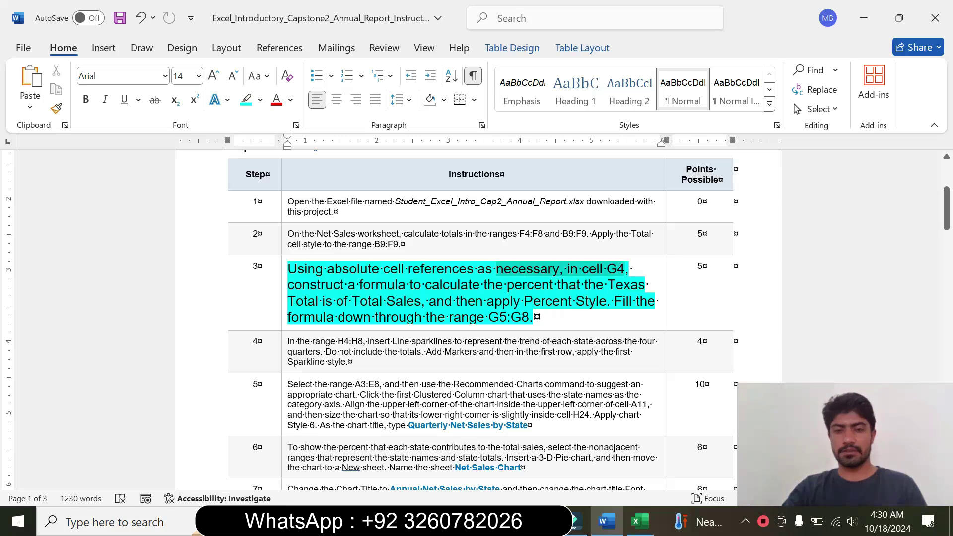
left_click(640, 521)
left_click(544, 269)
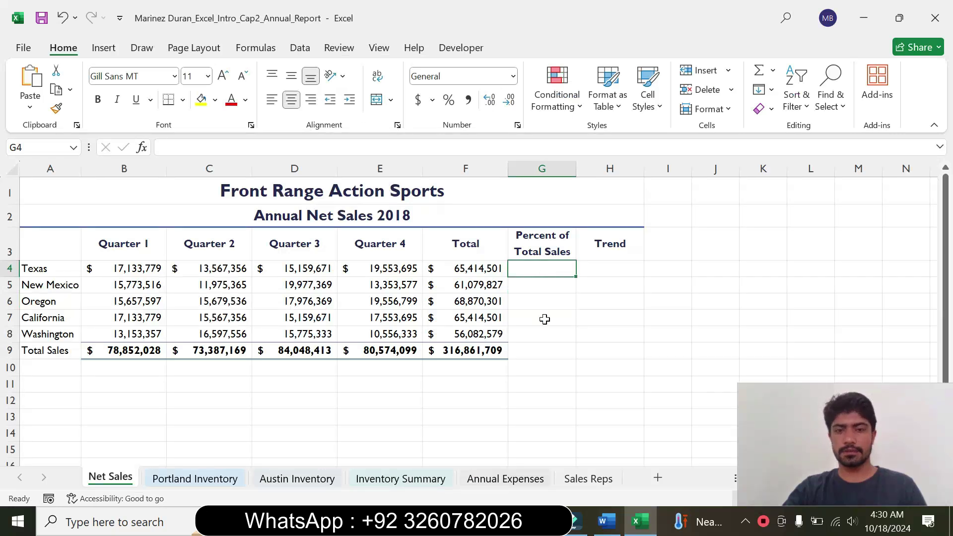
Recheck step 3 in Word, and enter =F4/$F$9 in cell G4 in Excel to calculate the Texas share of Total Sales.
left_click(606, 521)
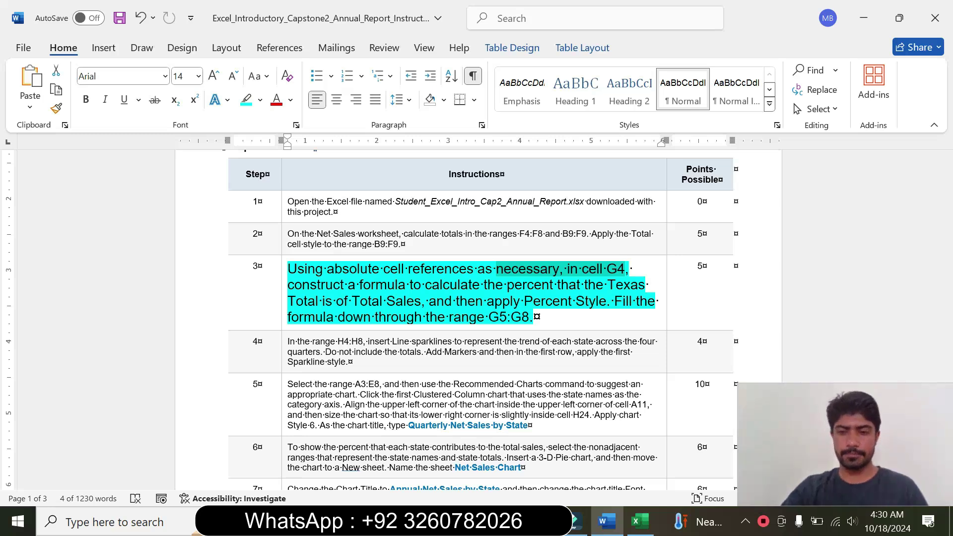
left_click(639, 521)
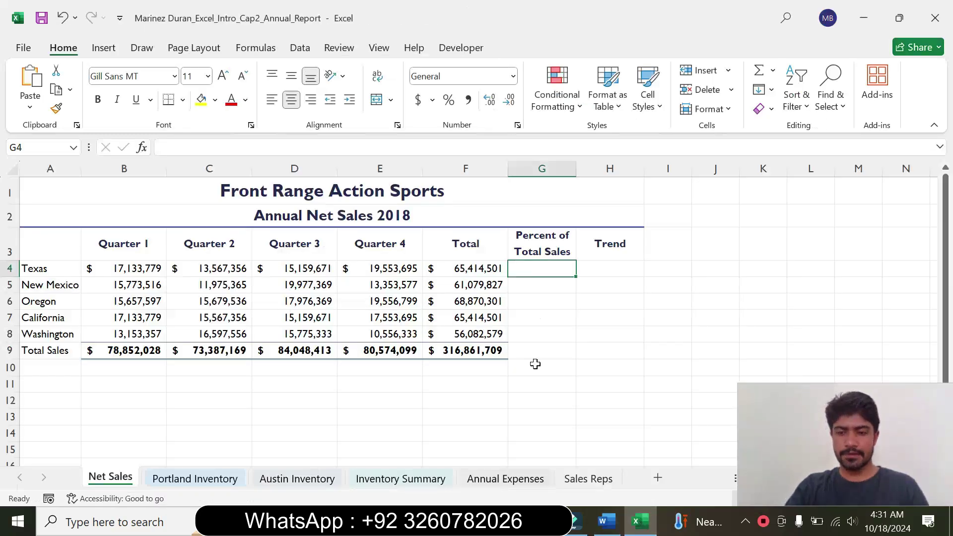
type("=")
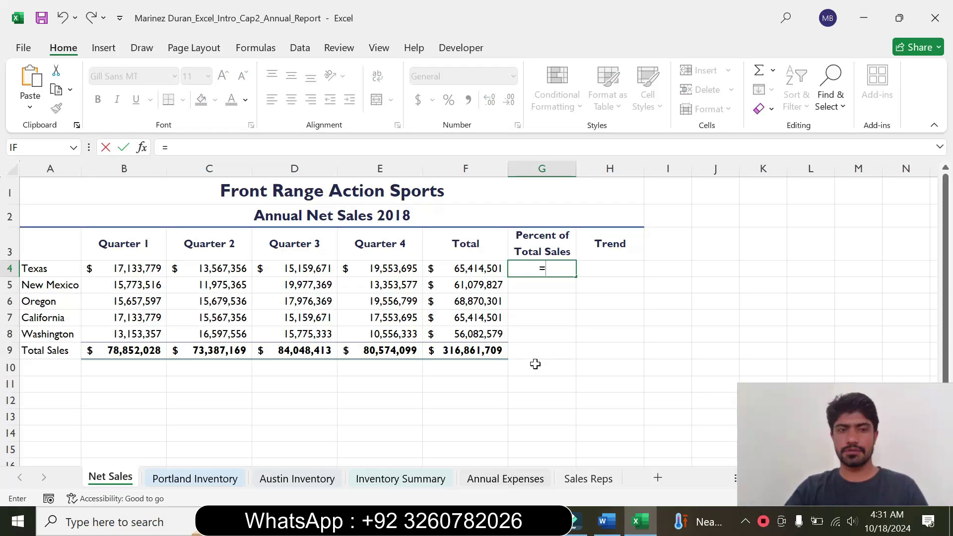
left_click(479, 268)
type("/")
left_click(464, 354)
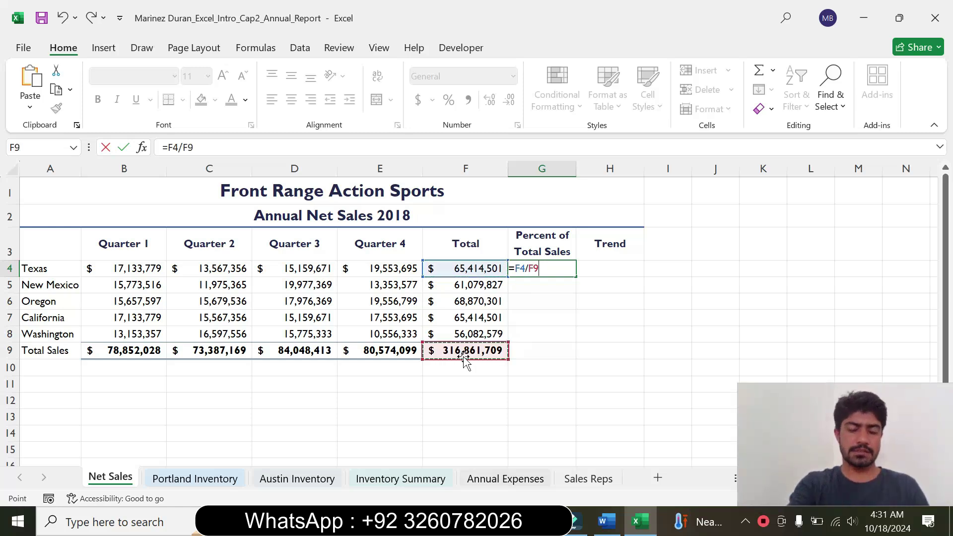
key("F4")
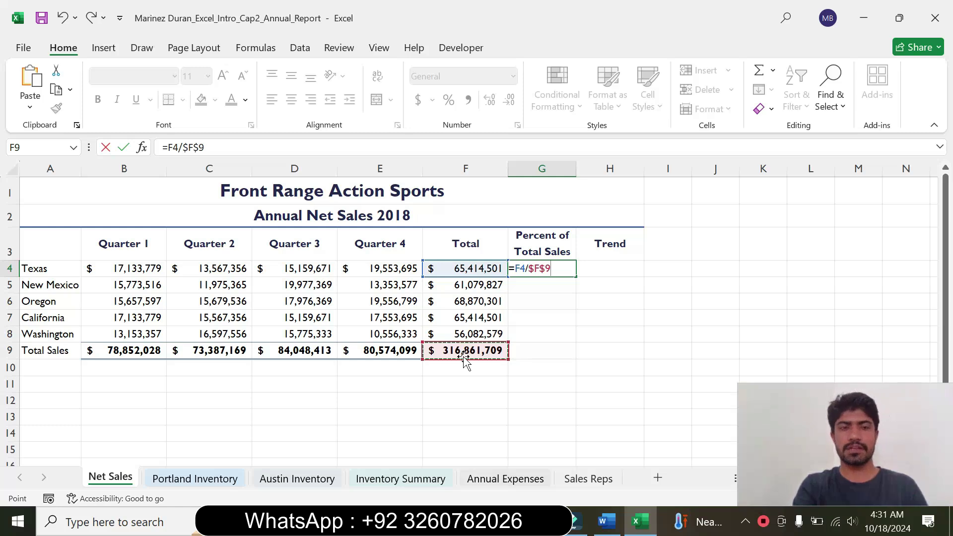
key("Return")
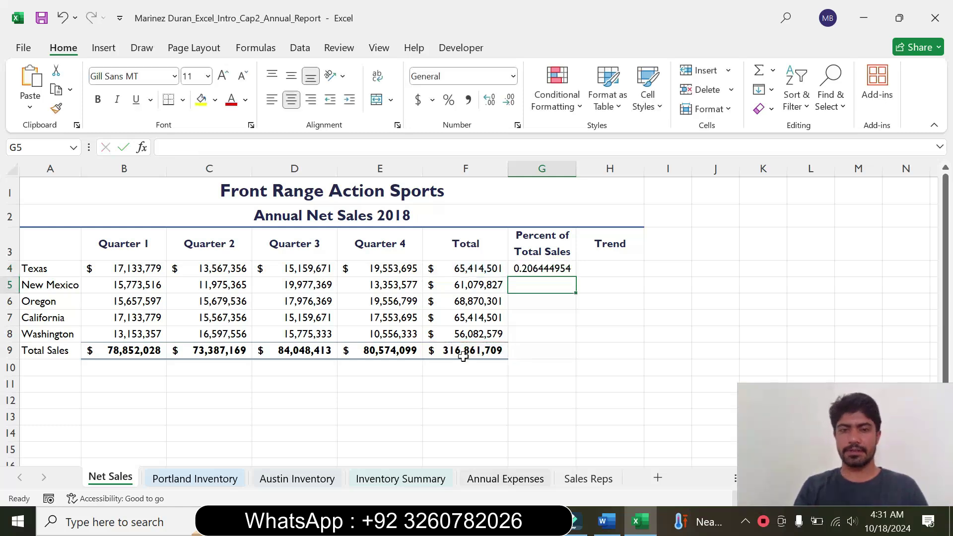
Reread the rest of step 3 in Word, and apply Percent Style to cell G4 in Excel.
left_click(519, 272)
left_click(606, 522)
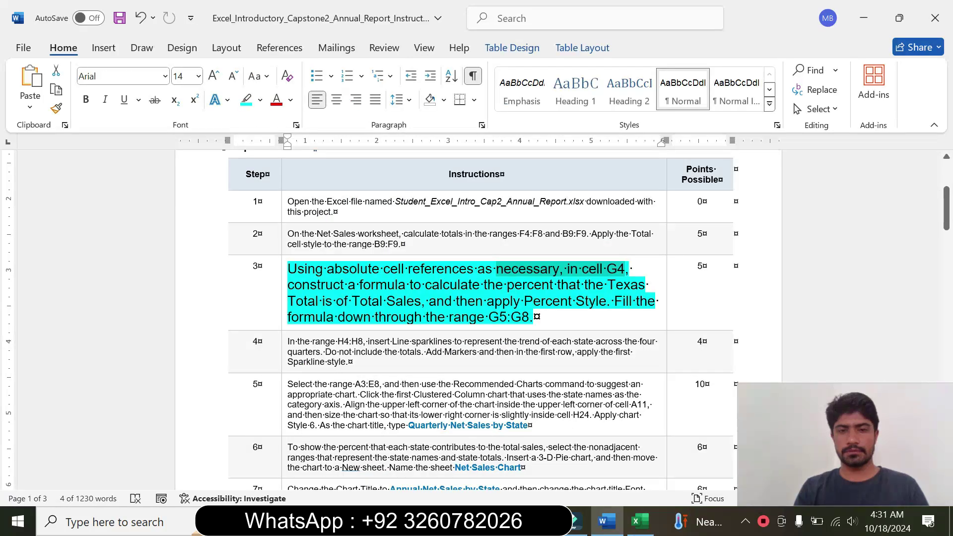
left_click_drag(347, 301, 534, 316)
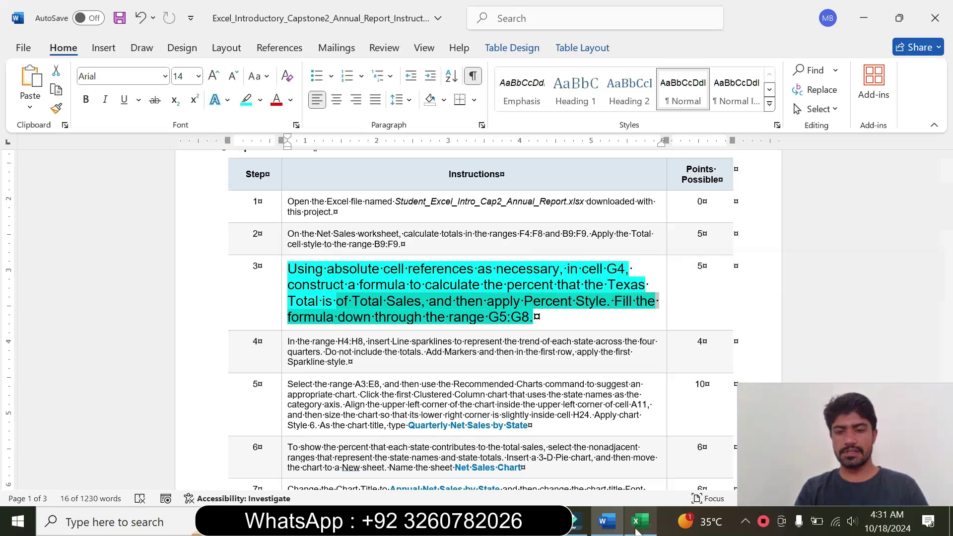
left_click(639, 522)
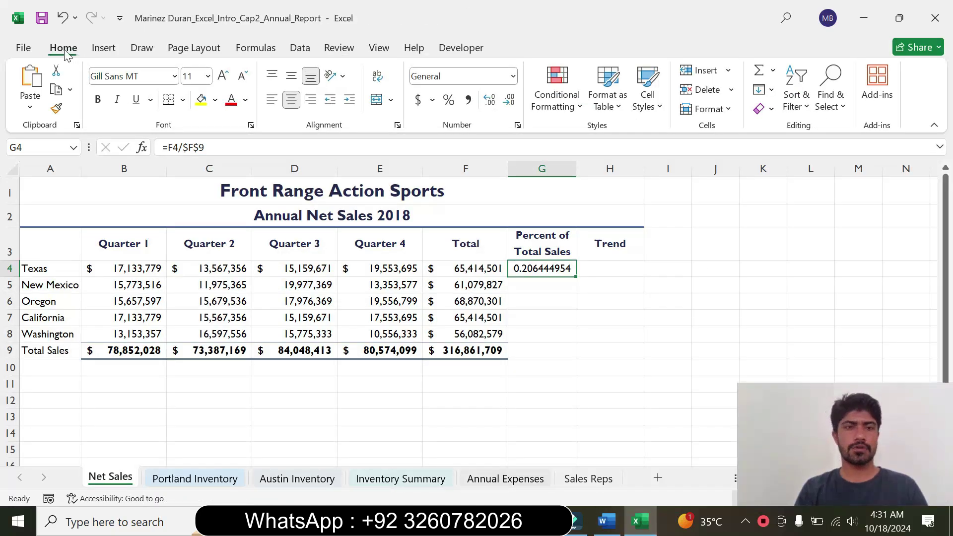
left_click(449, 101)
Recheck step 3 in Word, and fill the G4 formula down through the range G5:G8 in Excel.
left_click(607, 521)
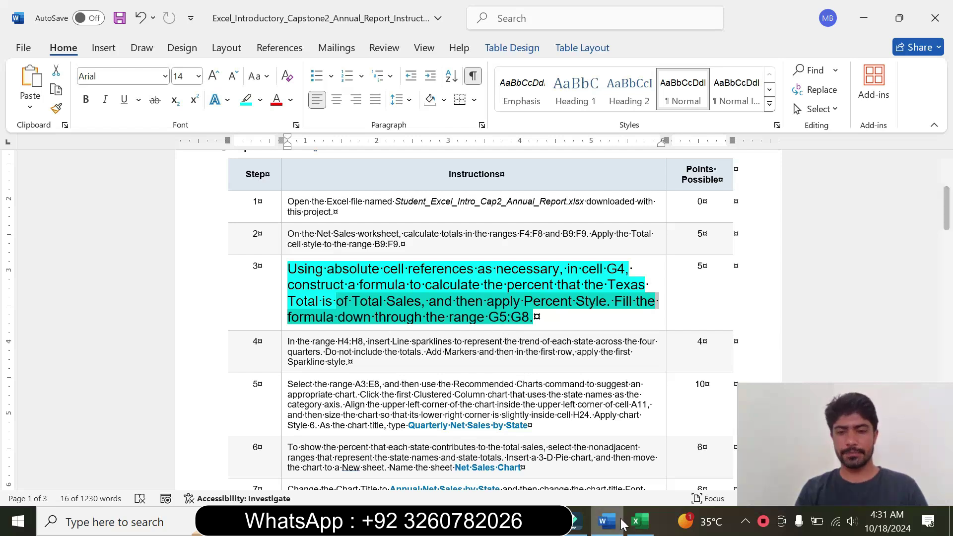
left_click(639, 521)
left_click_drag(576, 275, 564, 340)
left_click(512, 337)
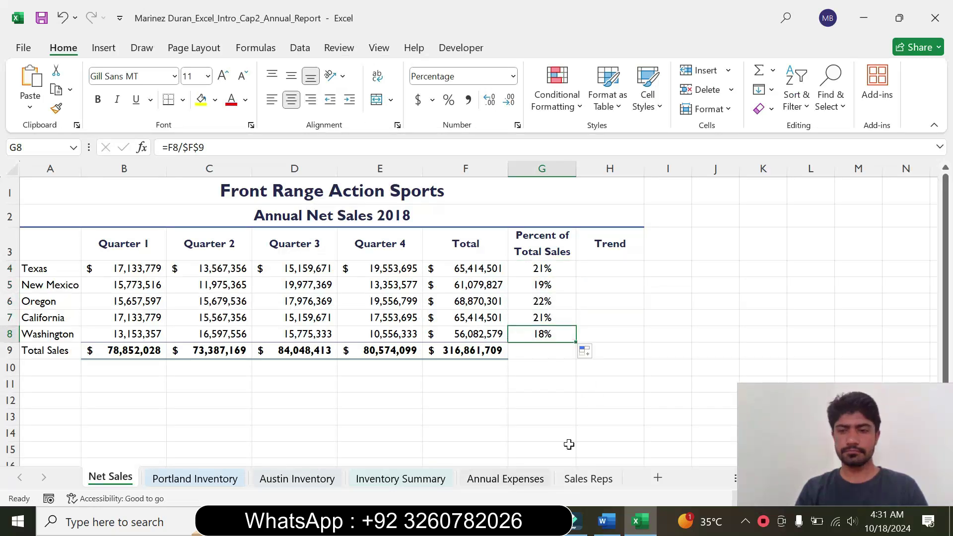
Switch to Word, set the step 3 instruction text to 9 pt and remove its highlight.
left_click(611, 520)
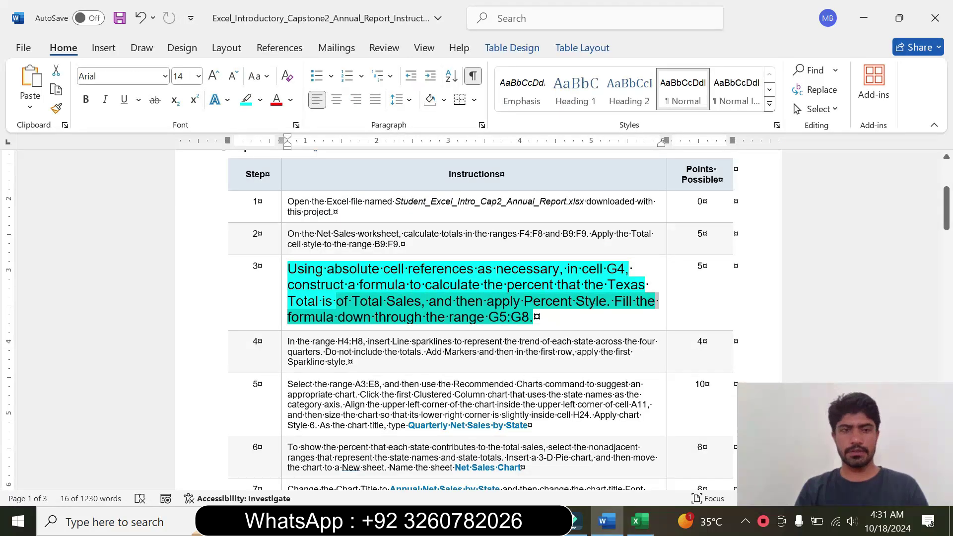
left_click(281, 298)
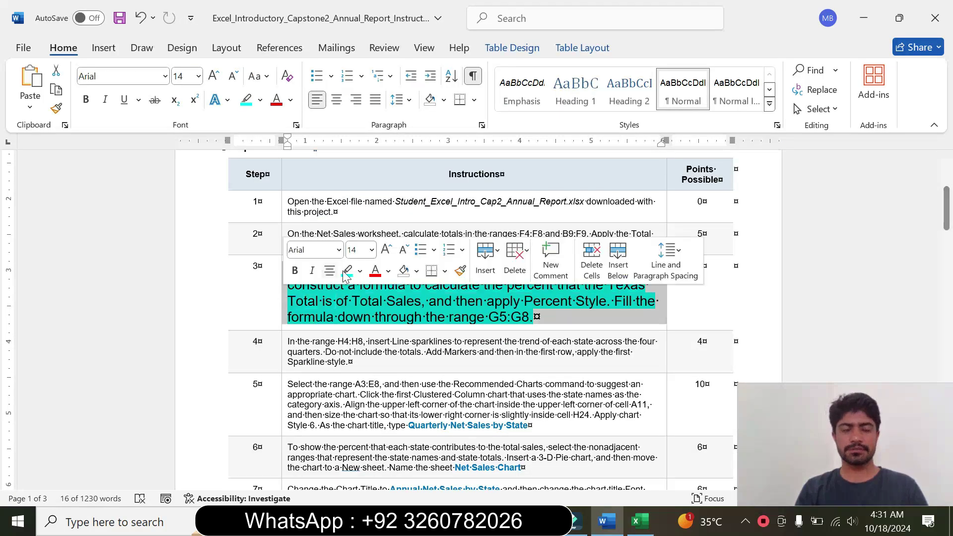
left_click(372, 250)
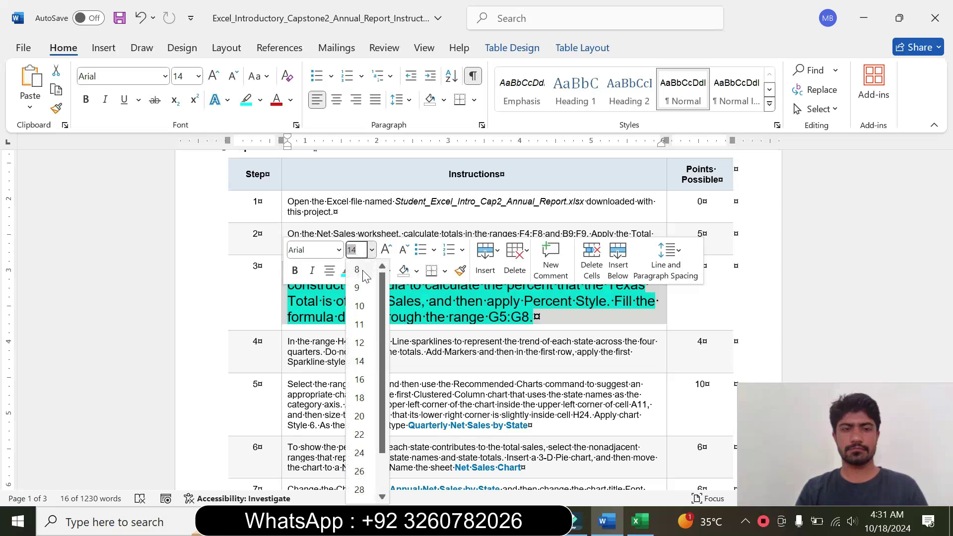
left_click(364, 278)
left_click(362, 274)
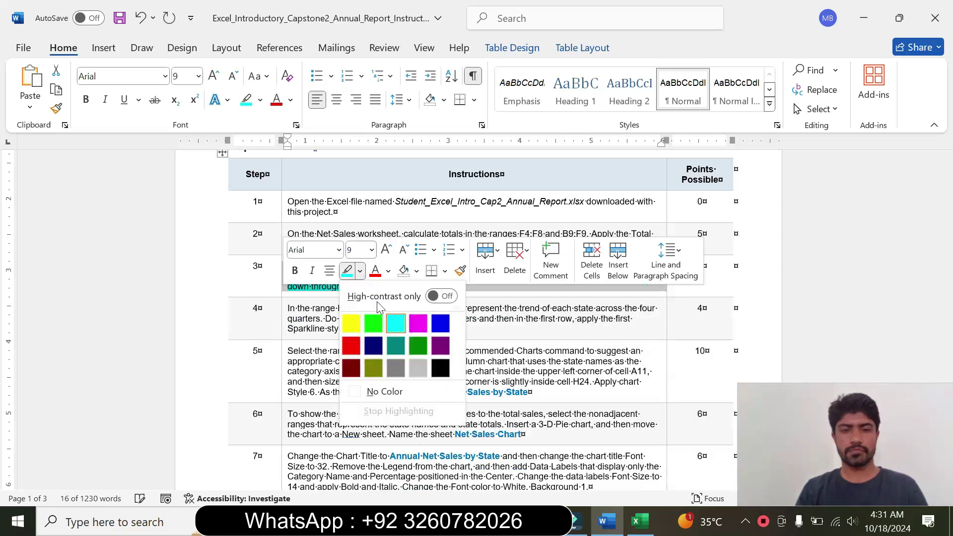
left_click(378, 390)
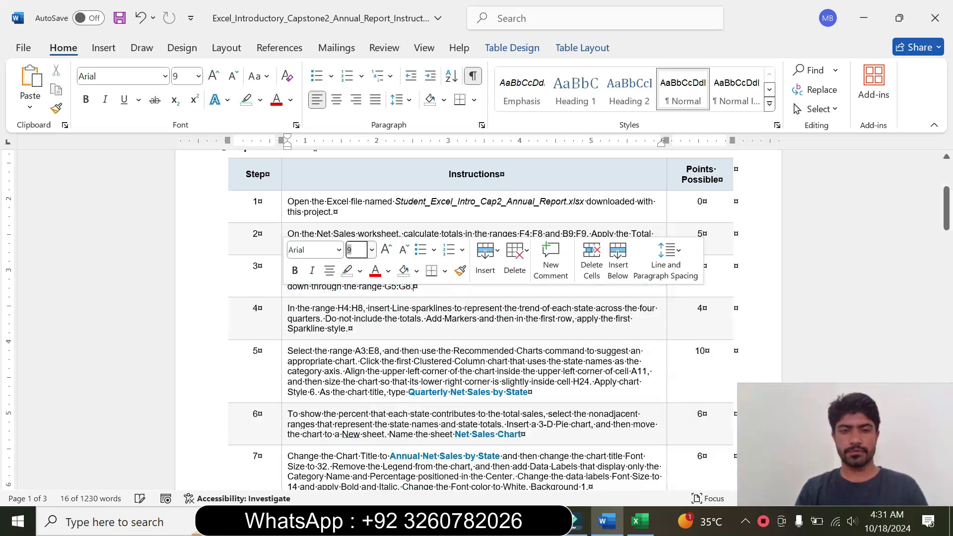
Enlarge the step 4 instruction text to 14 pt and highlight it in turquoise.
left_click(282, 337)
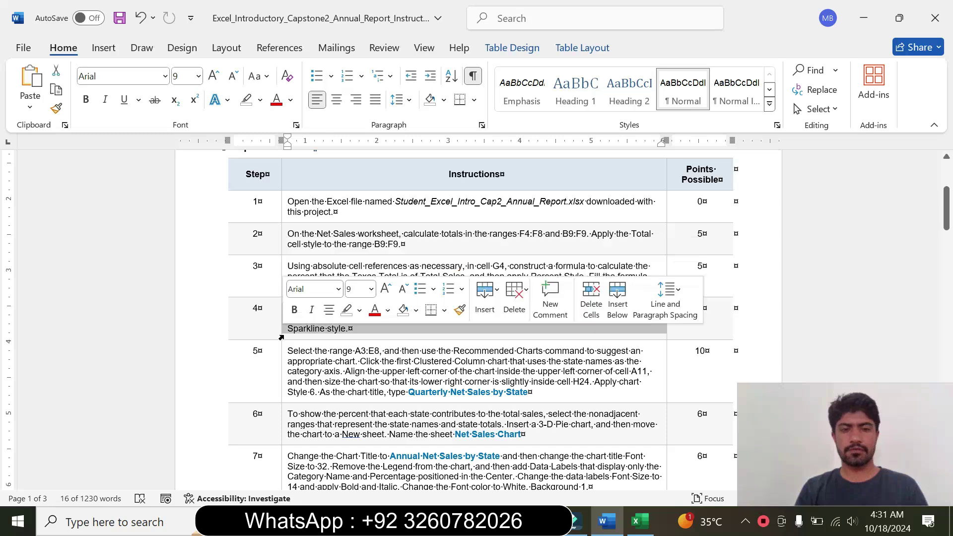
left_click(372, 289)
left_click(359, 102)
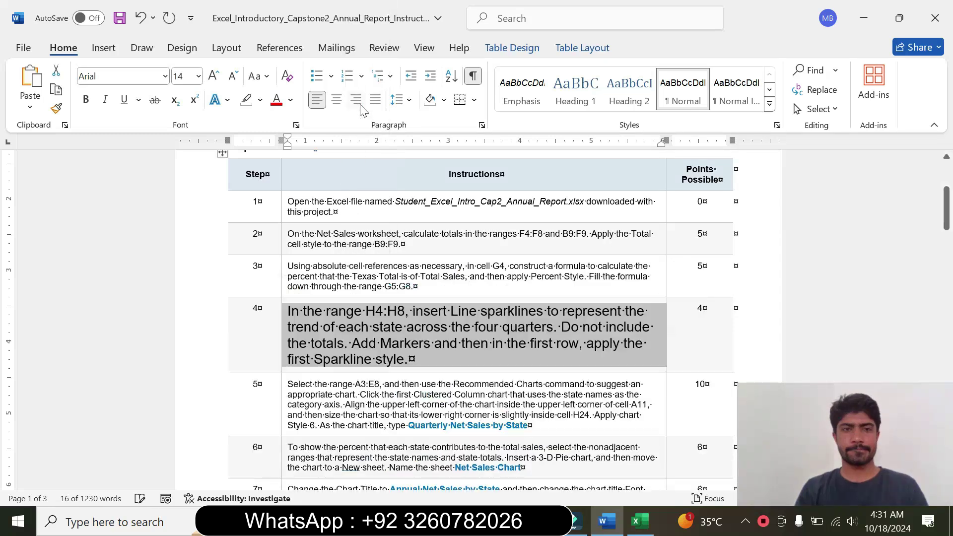
left_click(259, 100)
left_click(291, 151)
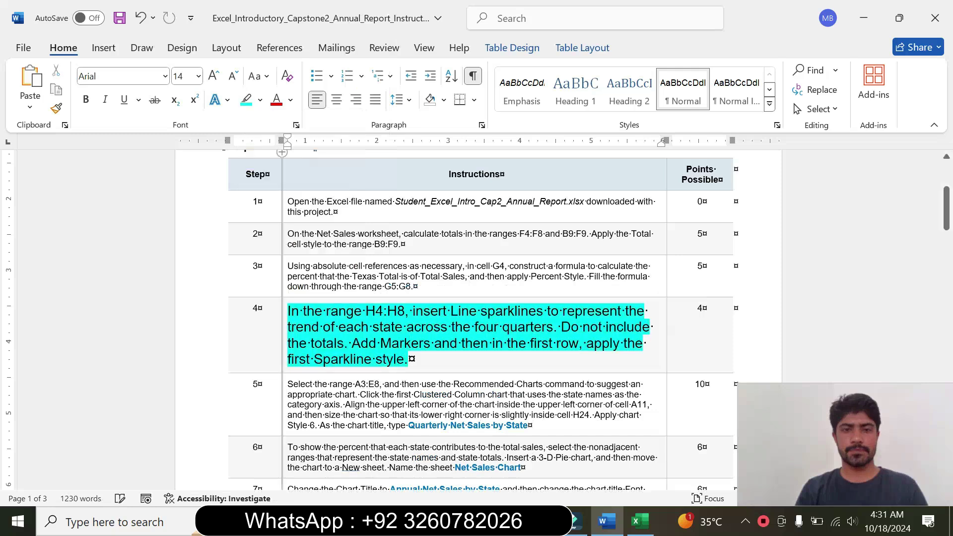
Read step 4 on the sparklines, copy its range reference H4:H8, and use it to select that range on the Excel Net Sales sheet.
left_click_drag(288, 311, 579, 343)
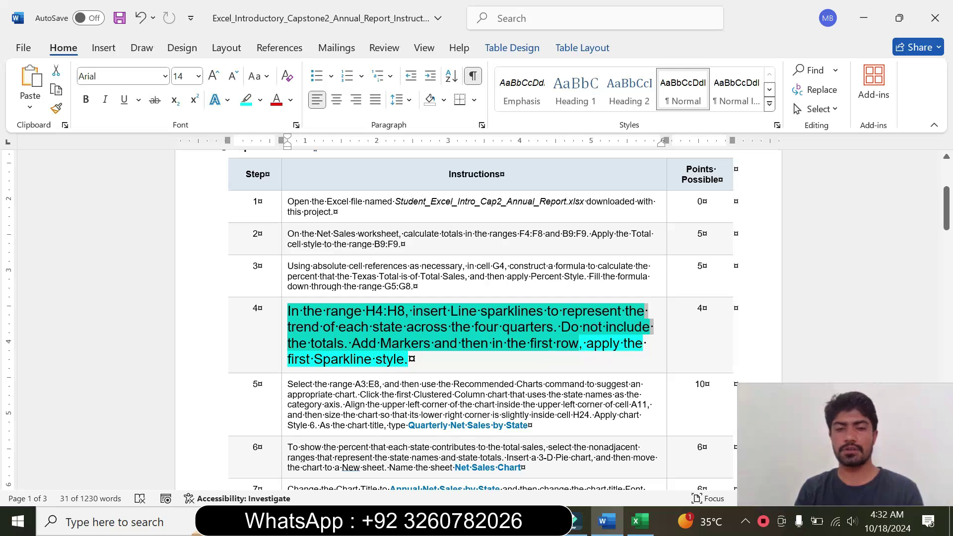
left_click(409, 360)
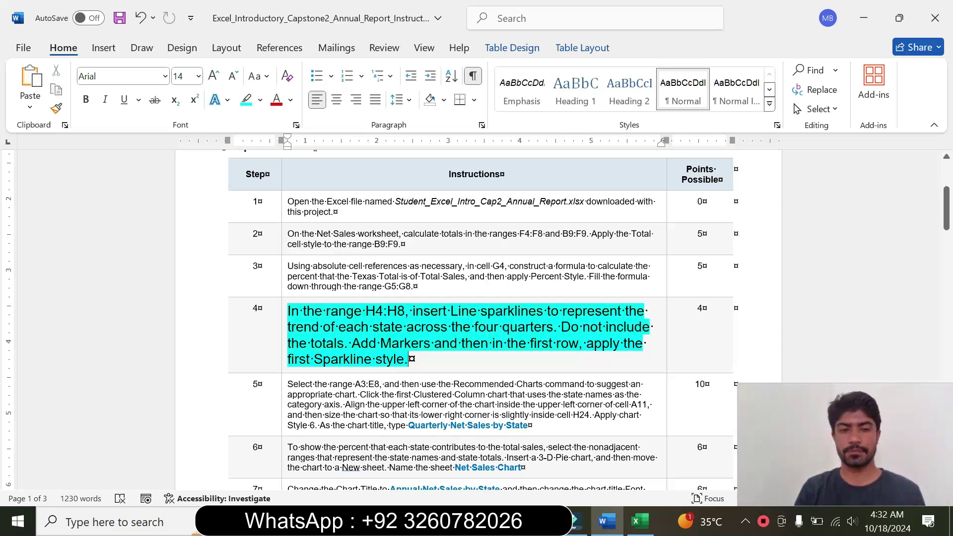
left_click_drag(366, 311, 399, 316)
key("ctrl+c")
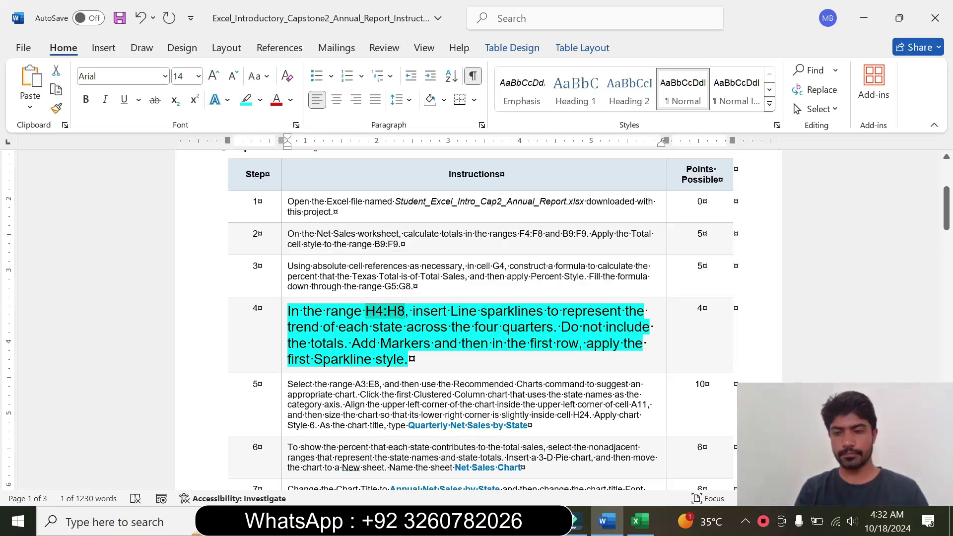
left_click(639, 521)
left_click(36, 147)
key("ctrl+v")
key("Return")
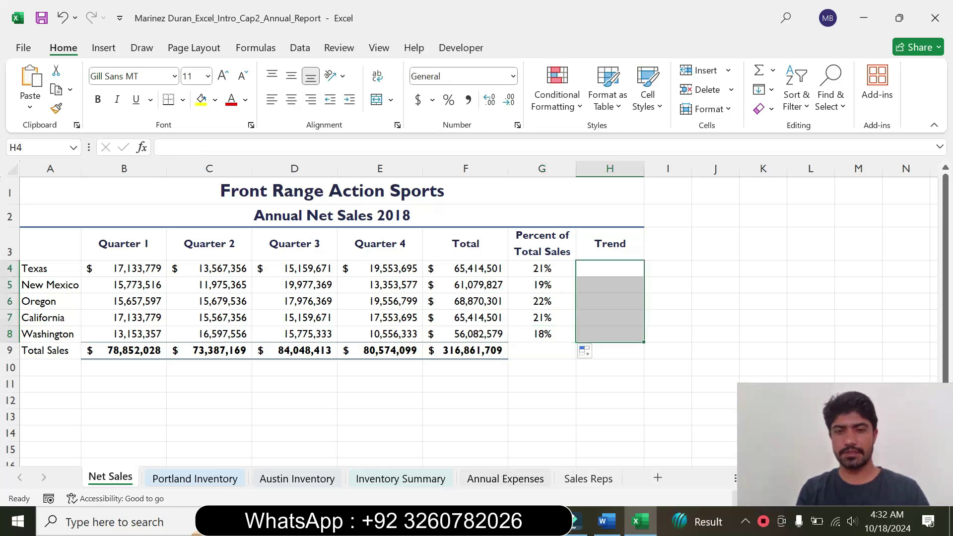
Recheck step 4 in Word, and open the Create Sparklines dialog for Line sparklines in the selected Excel range H4:H8.
left_click(607, 521)
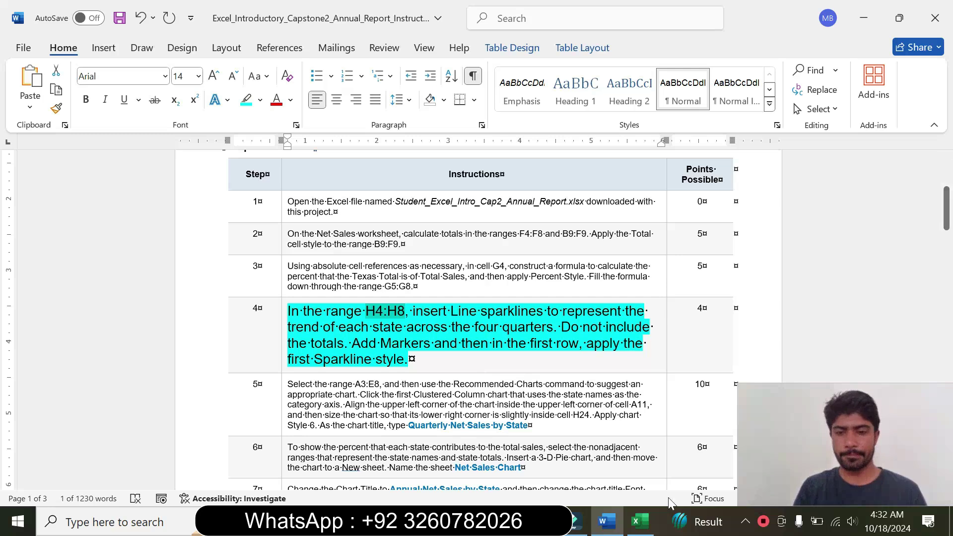
left_click(640, 521)
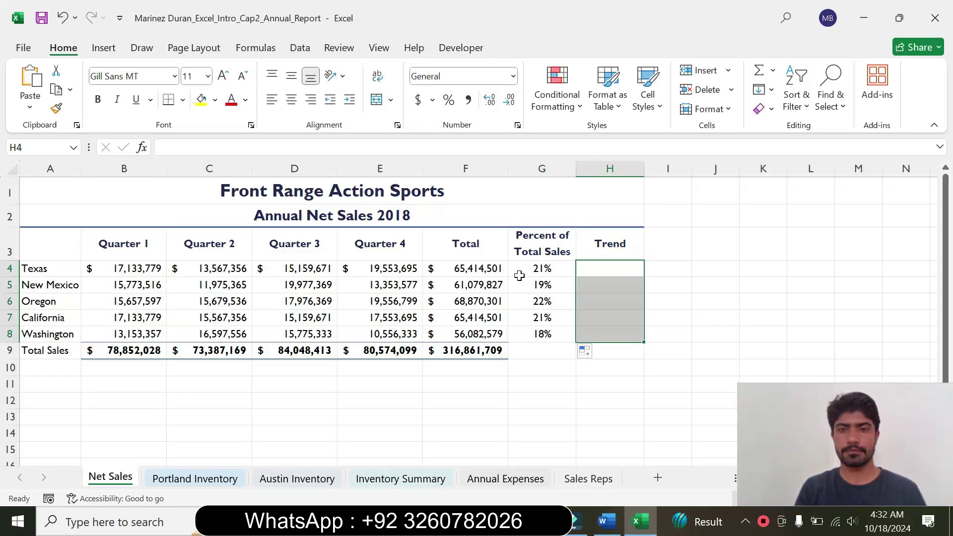
left_click(103, 50)
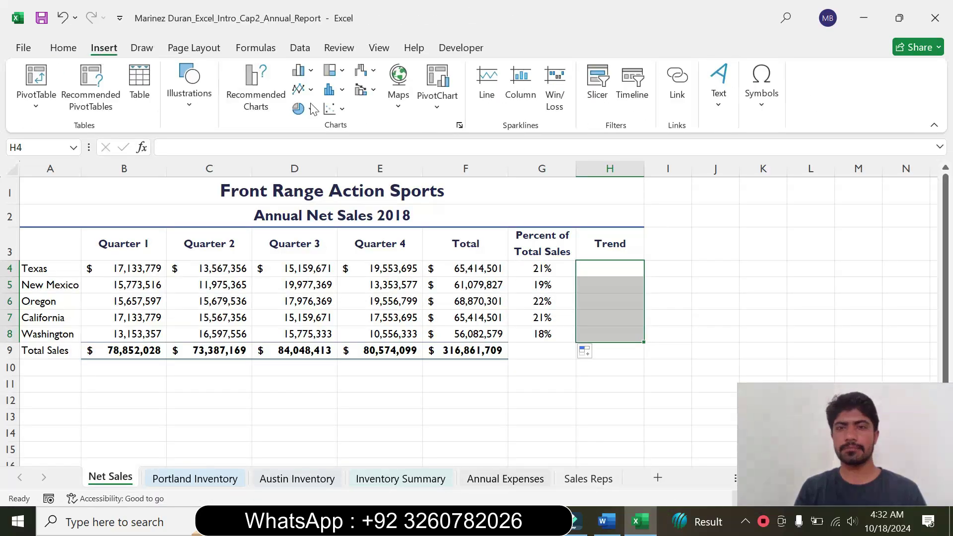
left_click(607, 521)
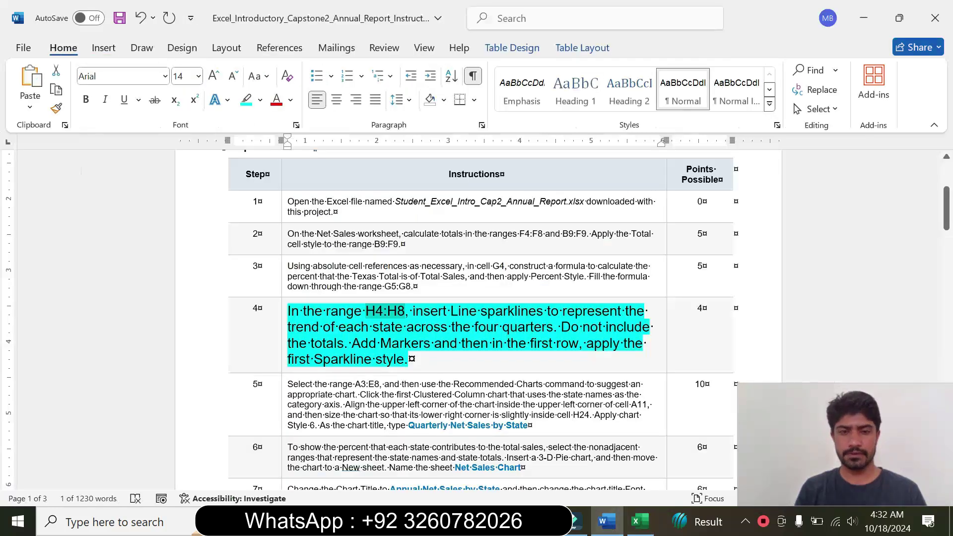
left_click(640, 521)
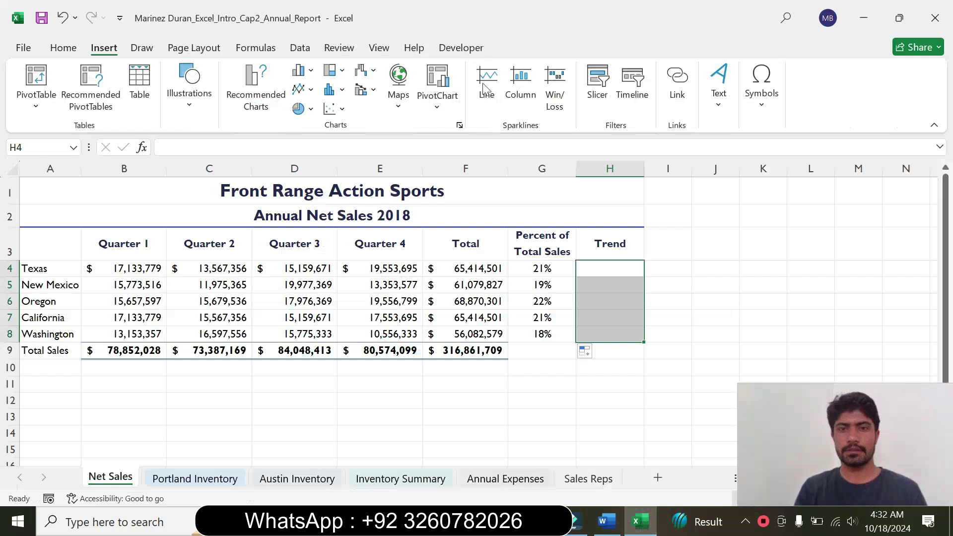
left_click(495, 85)
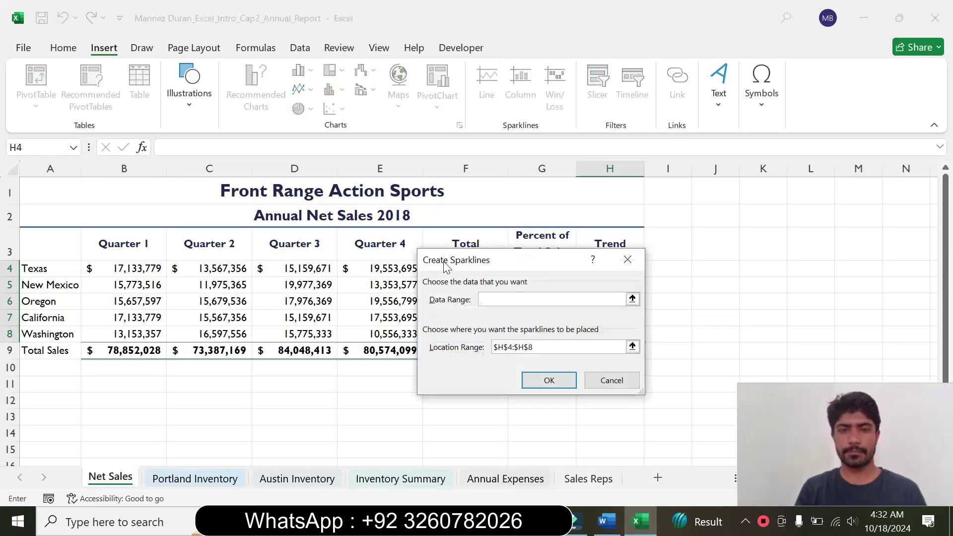
Create the Line sparklines with data range B4:E8 and location range $H$4:$H$8.
left_click_drag(462, 268, 637, 212)
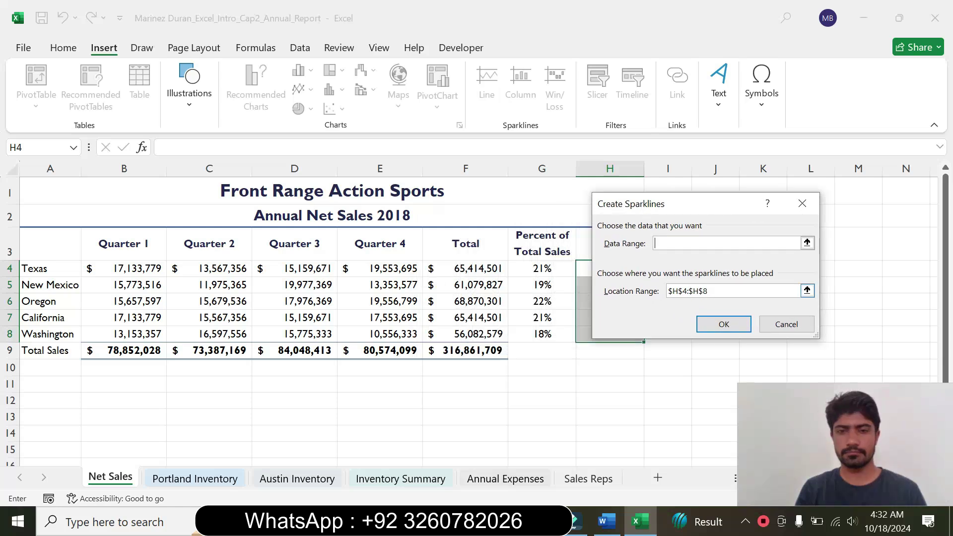
left_click_drag(709, 291, 635, 284)
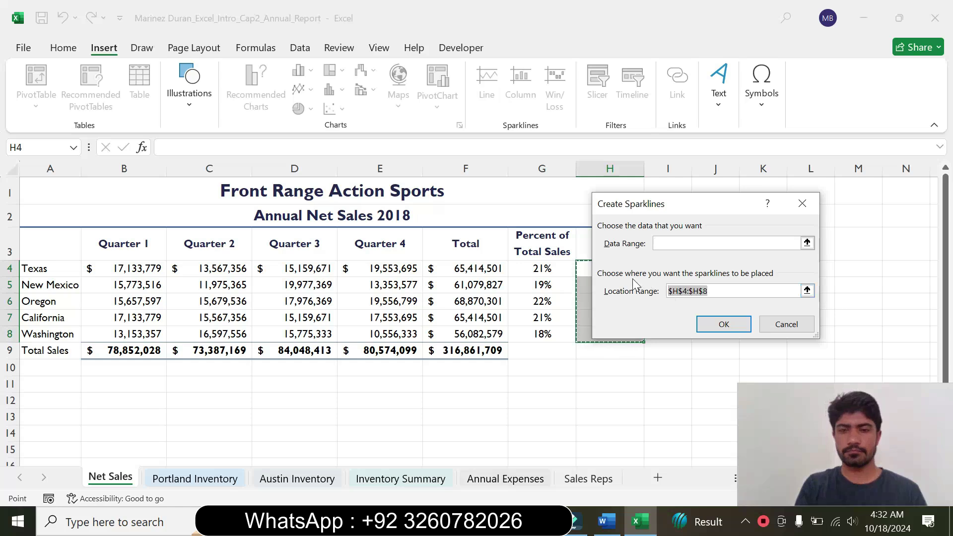
key("BackSpace")
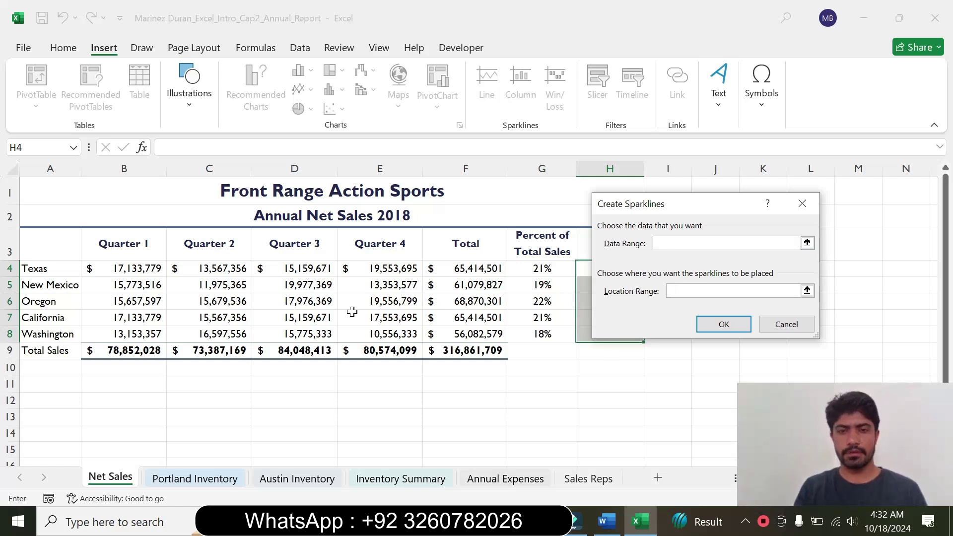
left_click_drag(134, 264, 358, 329)
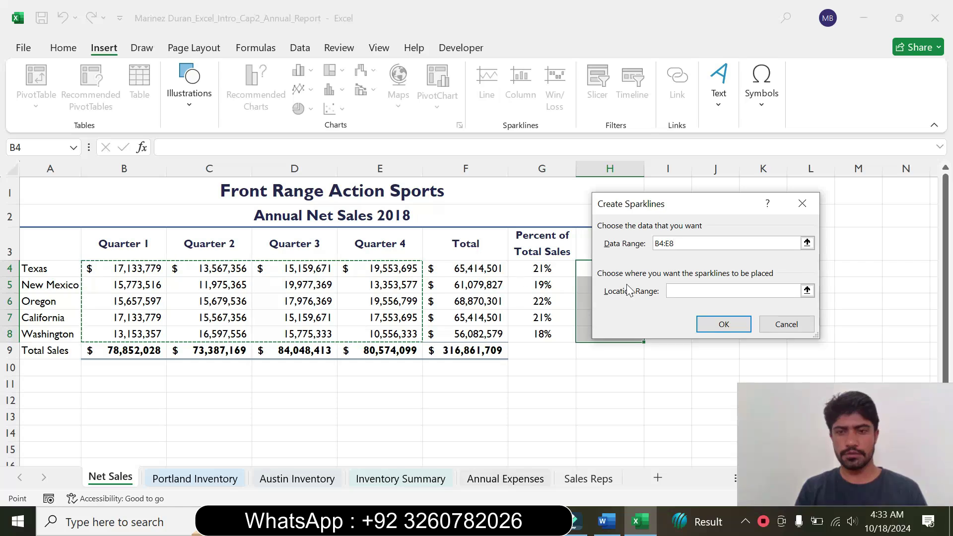
left_click_drag(669, 211, 750, 216)
left_click_drag(607, 268, 607, 341)
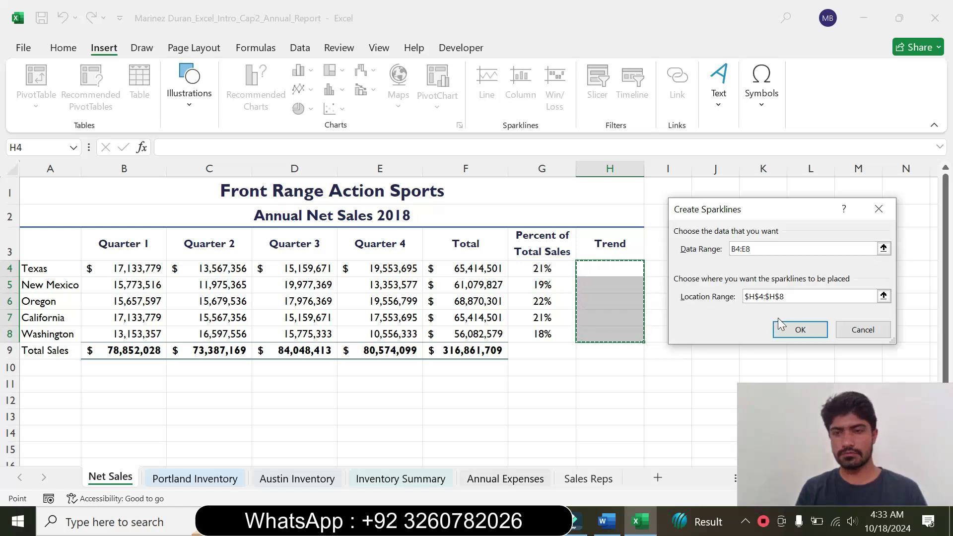
left_click(789, 328)
left_click(693, 313)
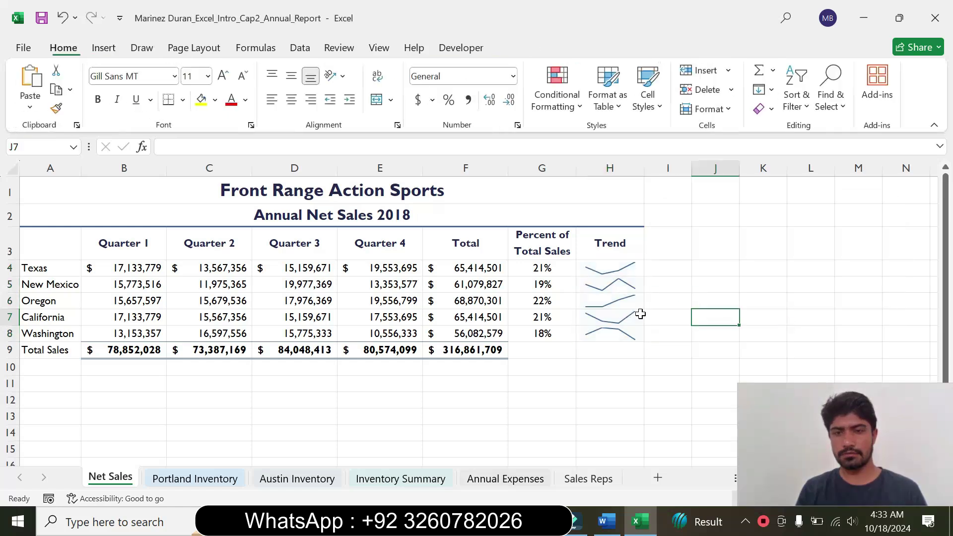
Following step 4 in Word, add Markers to the H4:H8 sparklines in Excel, and return to the Word instructions.
left_click(606, 521)
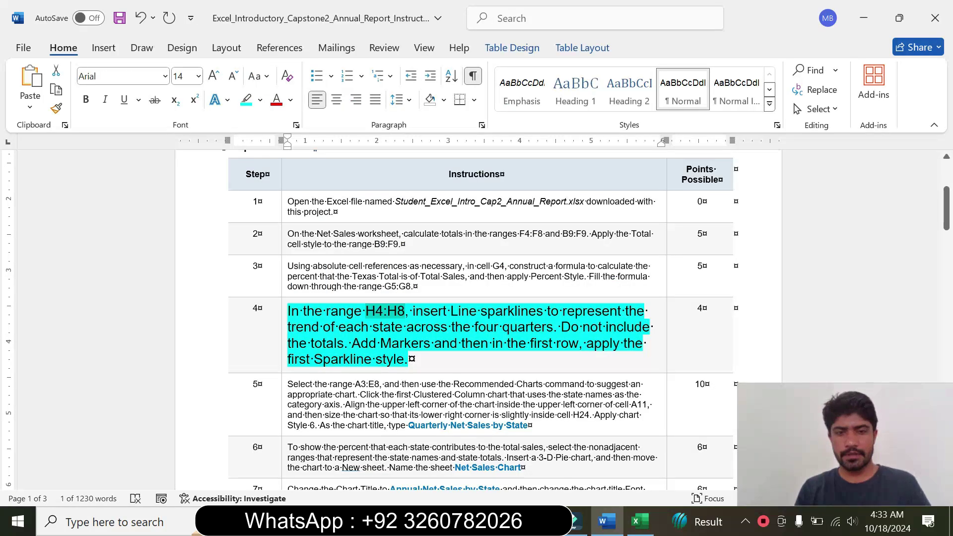
left_click_drag(361, 343, 578, 343)
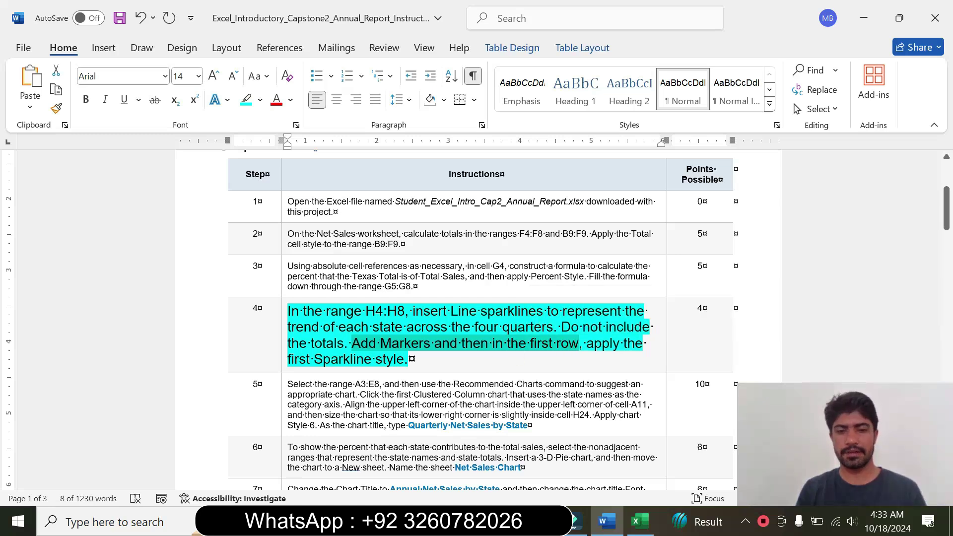
left_click(640, 521)
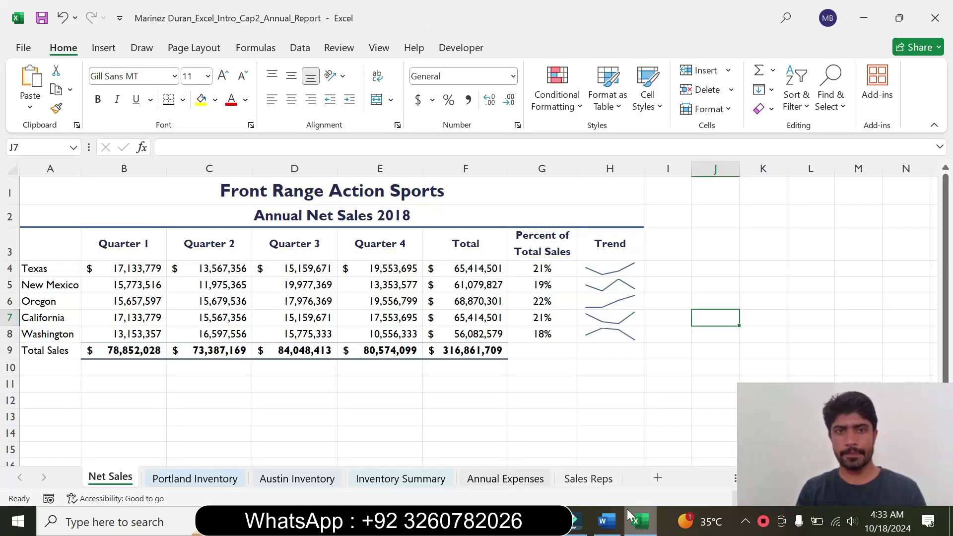
left_click(609, 277)
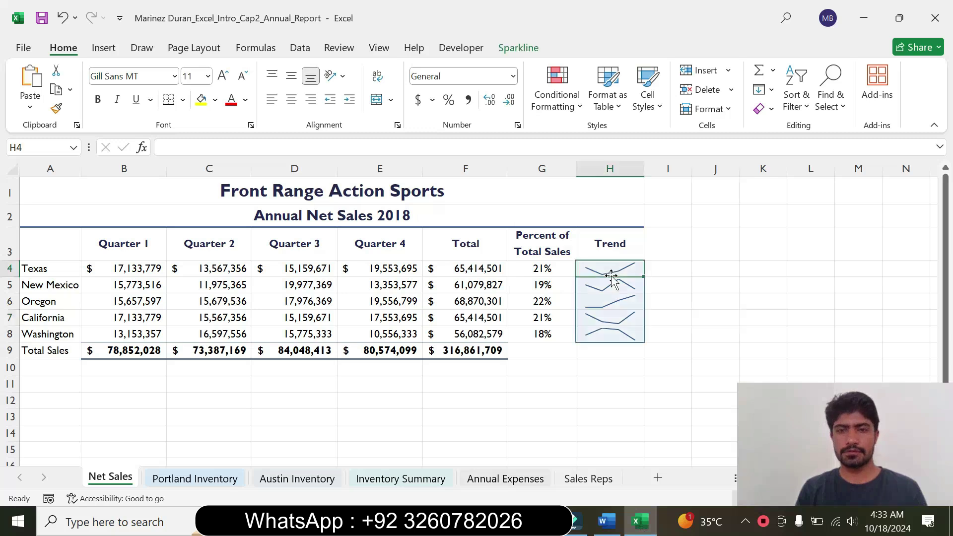
left_click(512, 51)
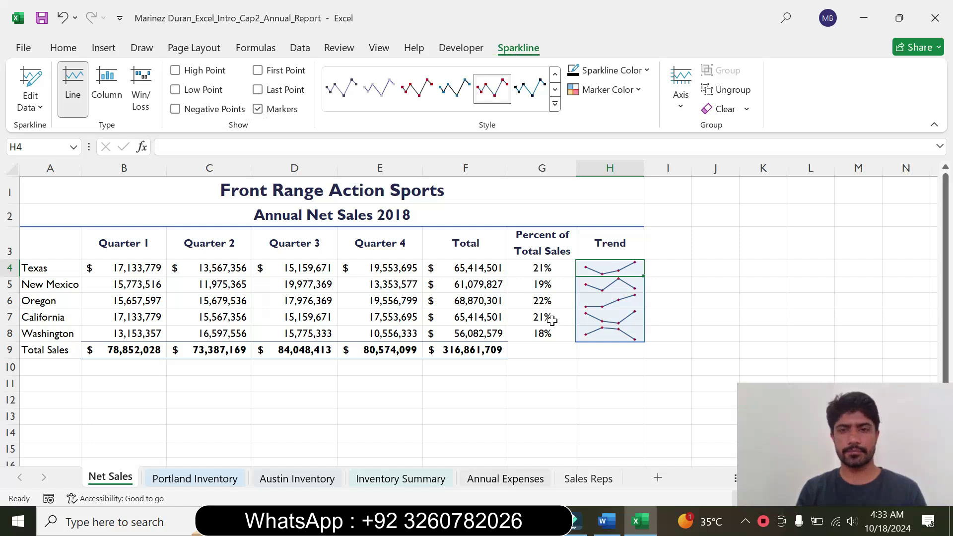
left_click(608, 522)
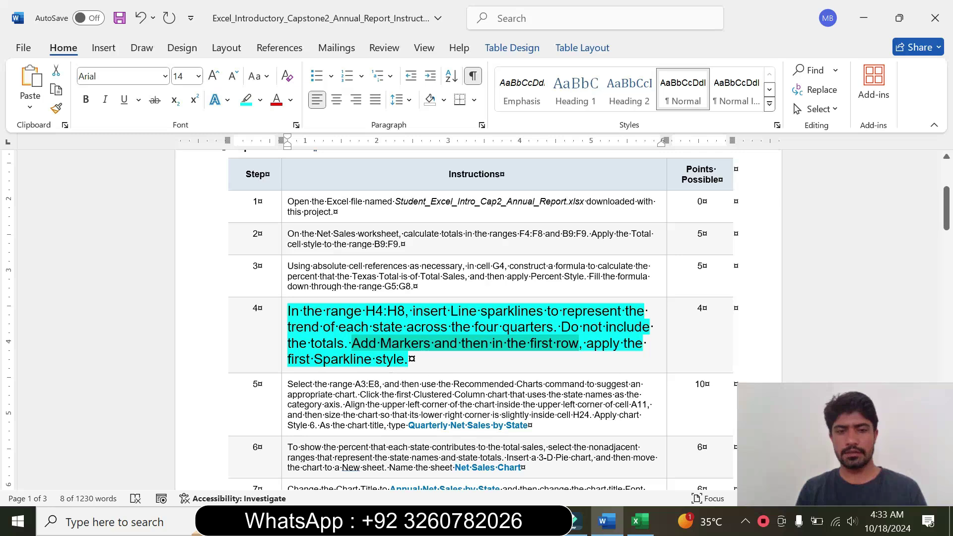
Switch to Excel and apply the first style in the gallery to the H4:H8 sparklines.
left_click(639, 522)
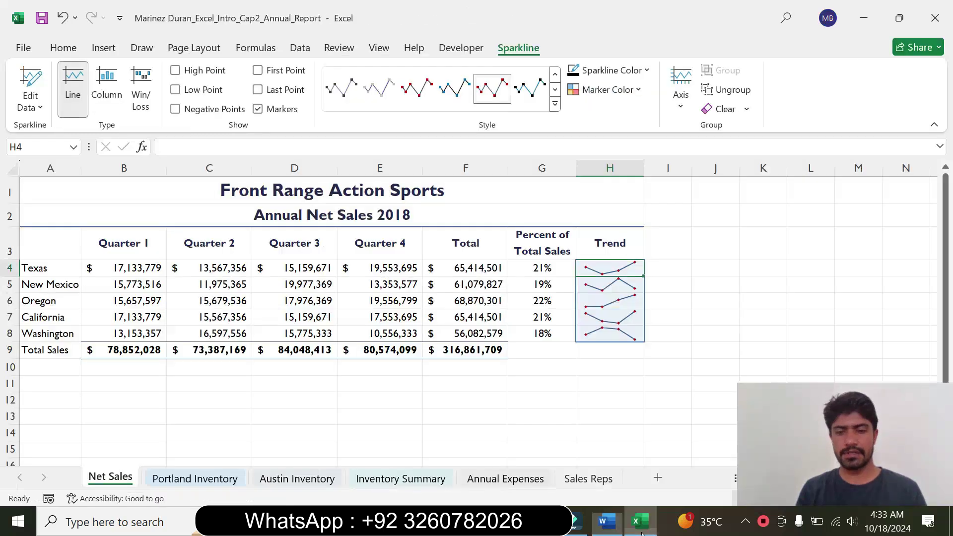
left_click(555, 103)
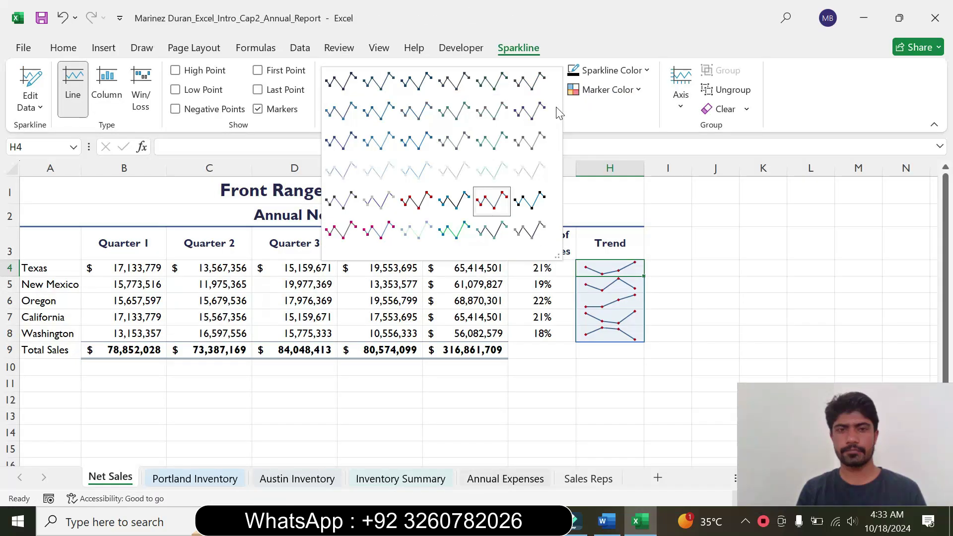
left_click(354, 88)
left_click(624, 184)
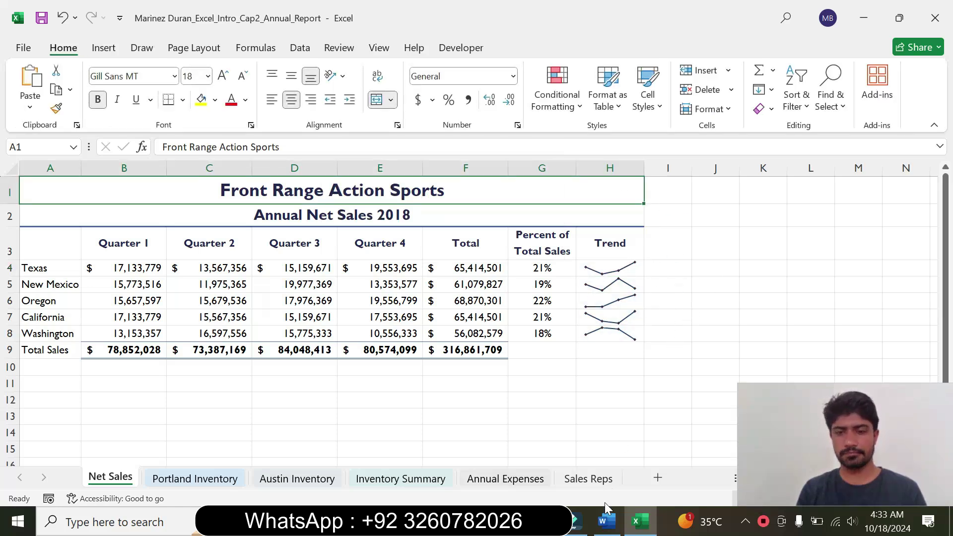
In the Word instructions, return the step 4 text to font size 9 and remove its highlight.
left_click(607, 520)
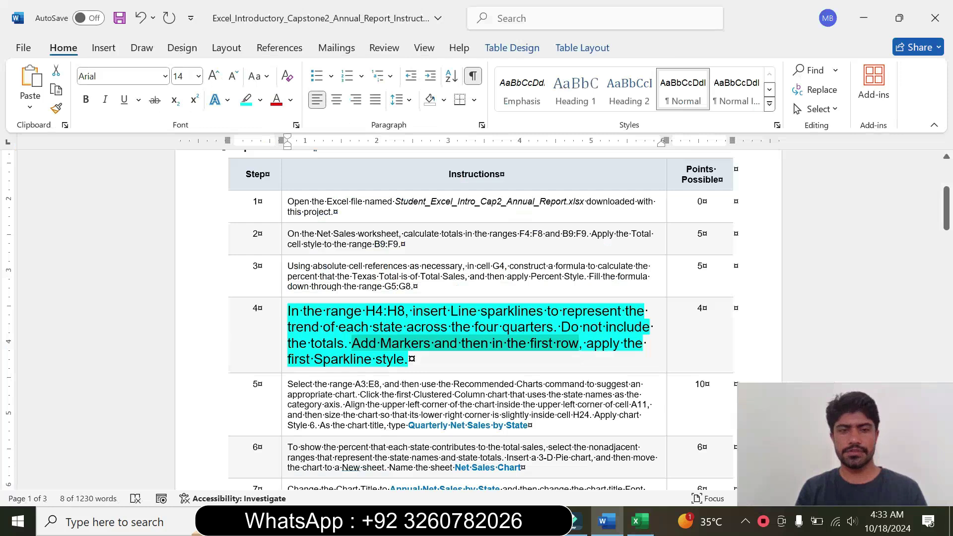
left_click(285, 344)
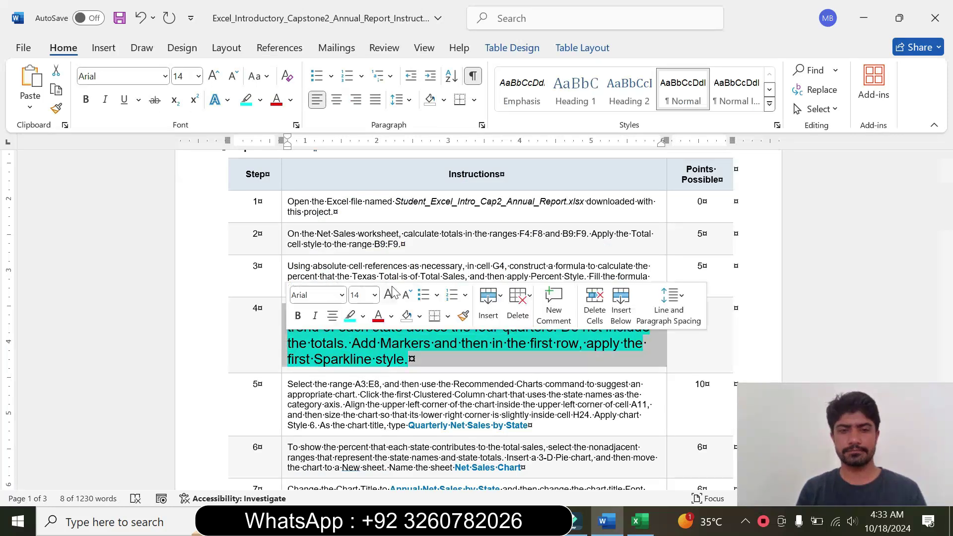
left_click(375, 294)
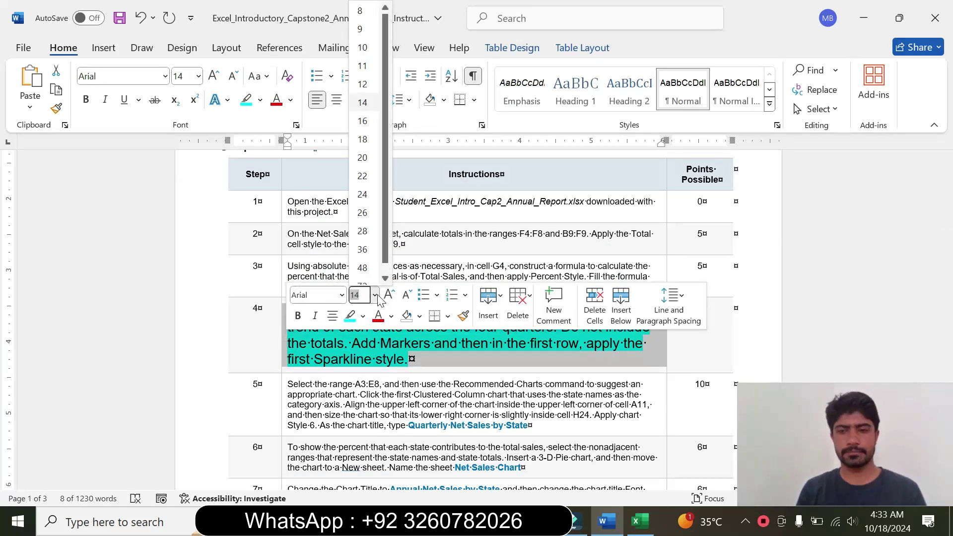
left_click(368, 32)
left_click(260, 100)
left_click(290, 224)
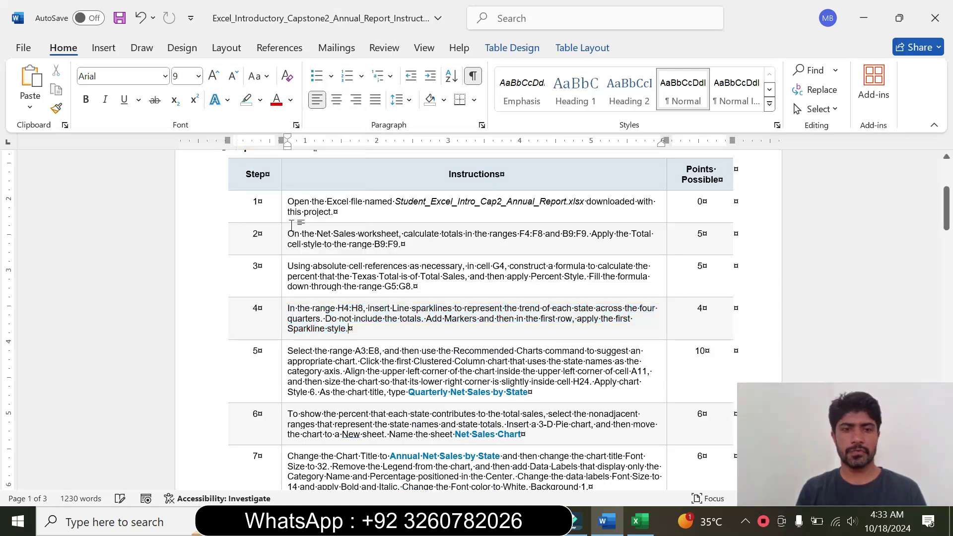
Enlarge the step 5 instruction text to font size 14 and highlight it in turquoise.
left_click(283, 381)
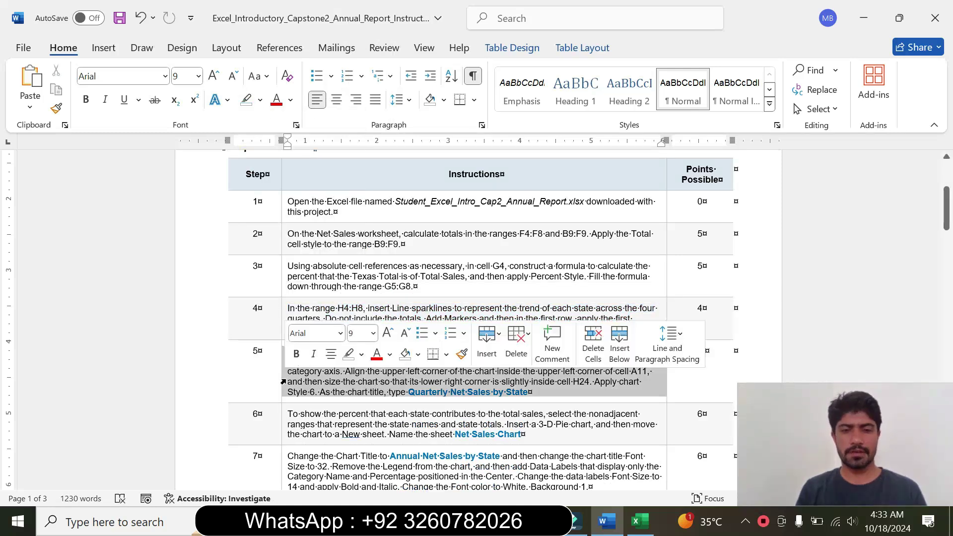
left_click(373, 333)
left_click(361, 130)
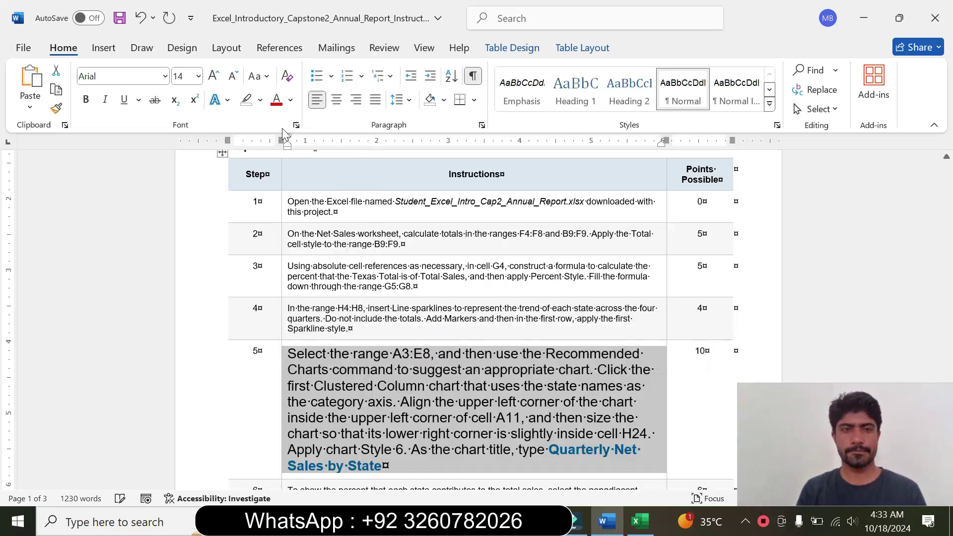
left_click(261, 105)
left_click(297, 152)
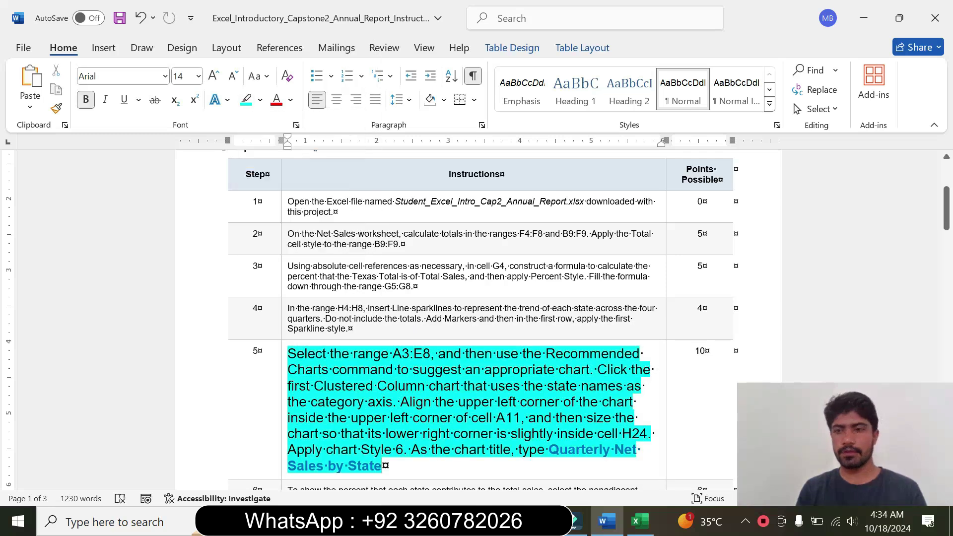
Copy the range reference A3:E8 from step 5 and use it to select that range on the Excel Net Sales sheet.
left_click_drag(946, 208, 946, 220)
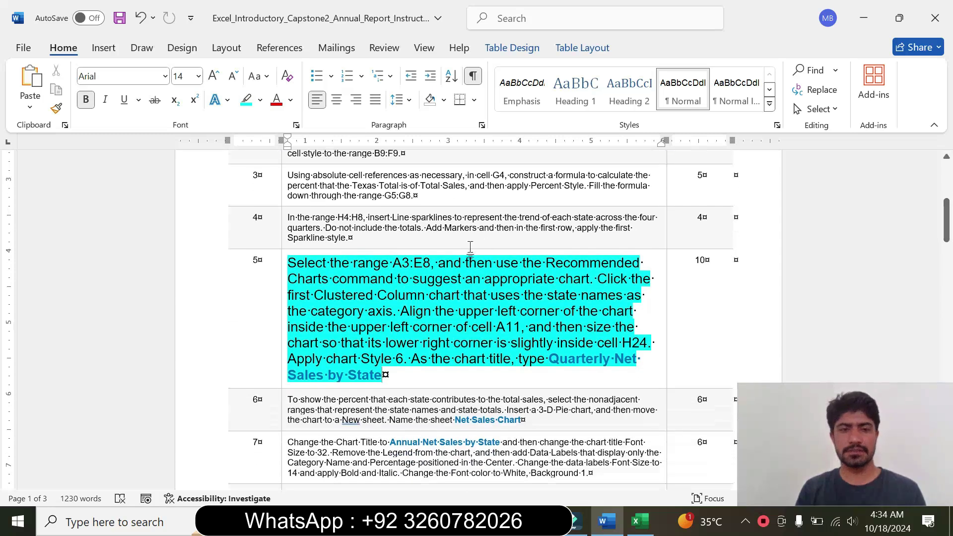
left_click_drag(392, 263, 428, 267)
key("ctrl+c")
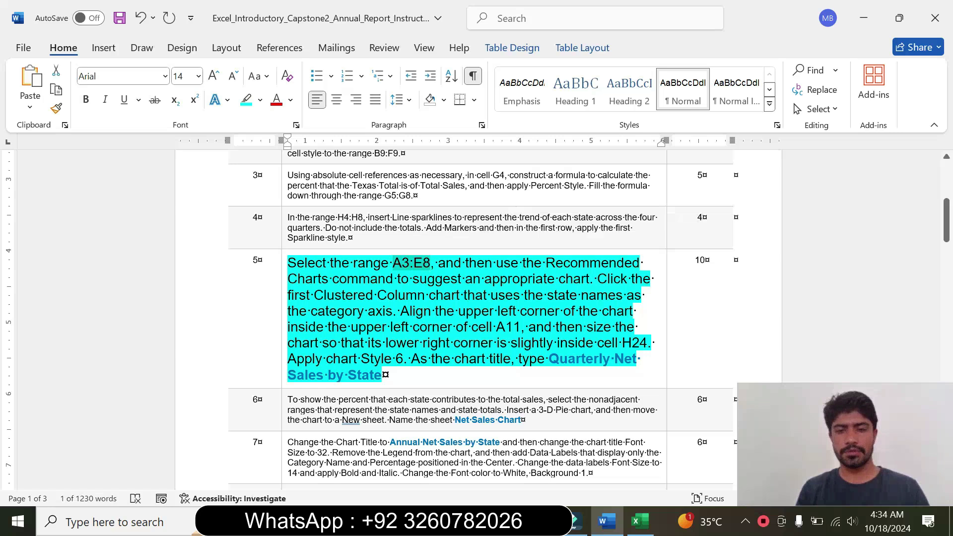
left_click(639, 521)
left_click(19, 147)
key("ctrl+v")
key("Return")
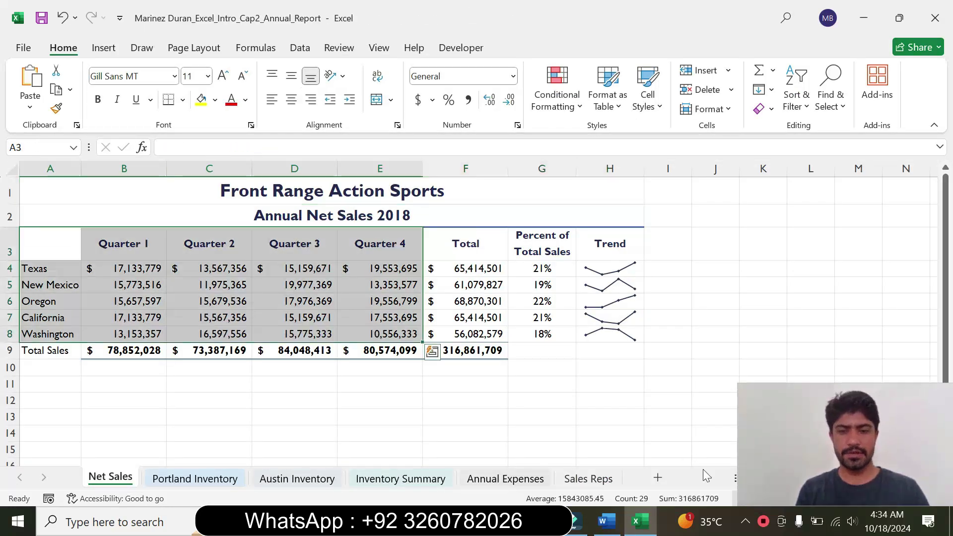
Recheck step 5 in Word, and insert the first recommended Clustered Column chart in Excel with state names as the category axis.
key("alt+Tab")
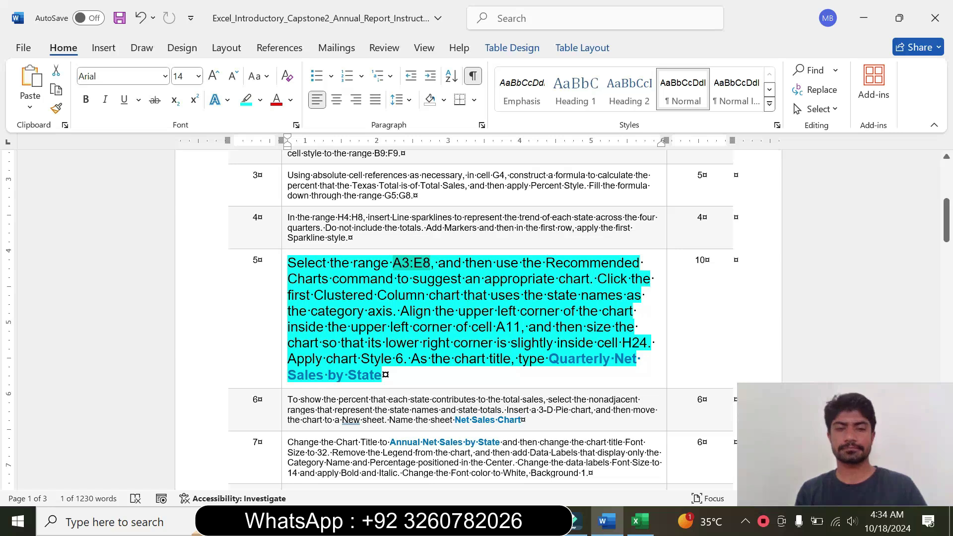
left_click_drag(394, 310, 288, 263)
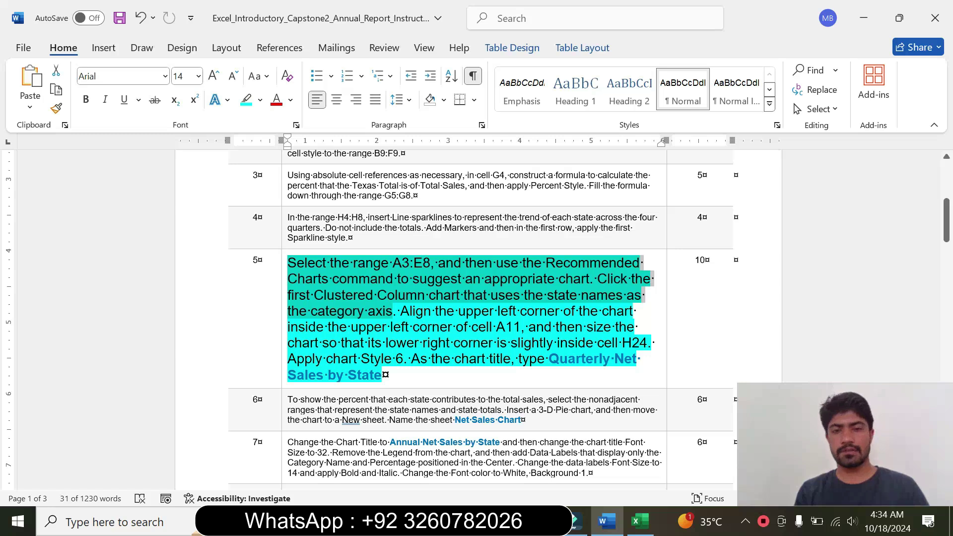
left_click(639, 521)
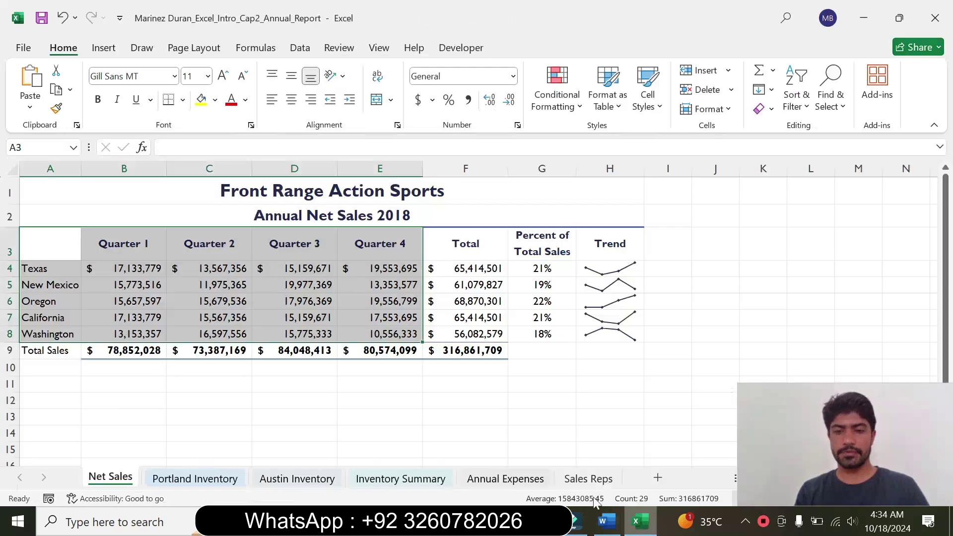
left_click(93, 51)
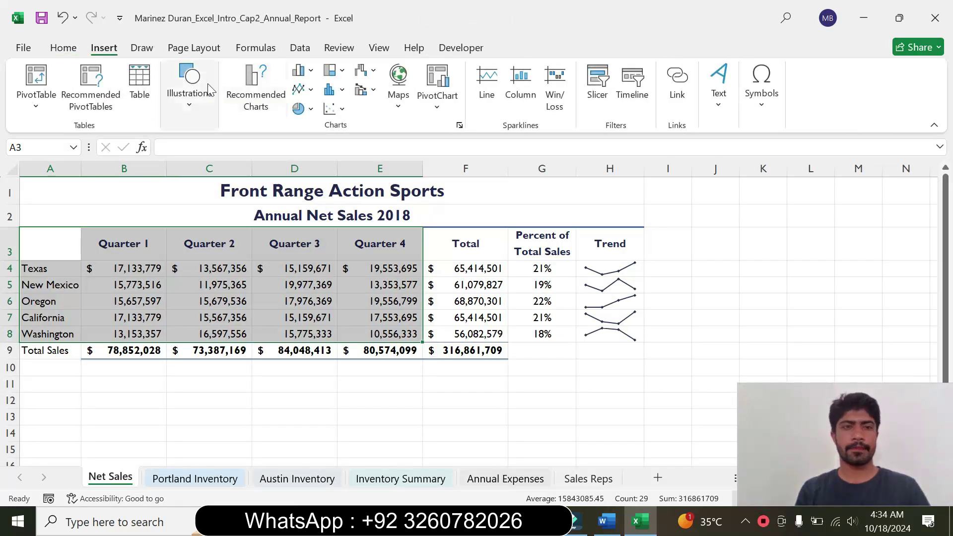
left_click(257, 106)
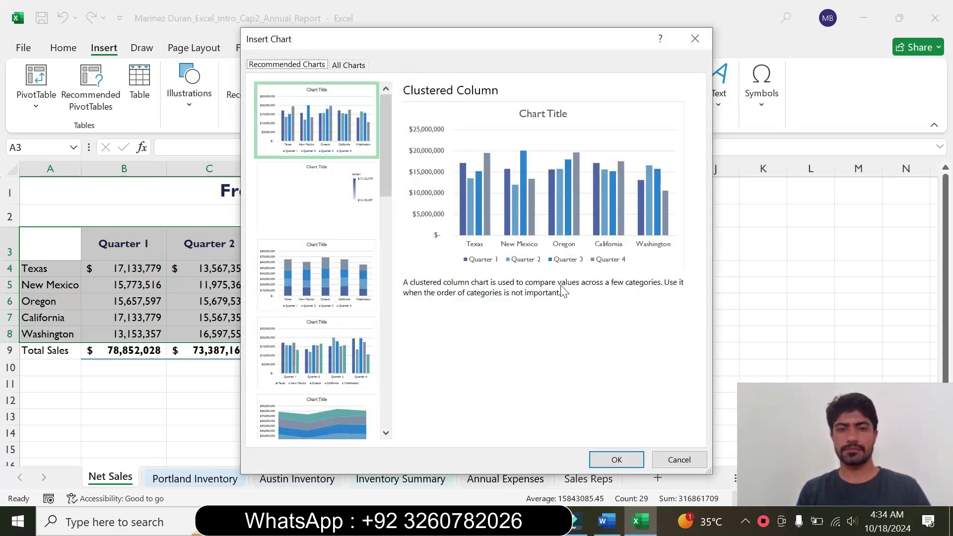
left_click(617, 459)
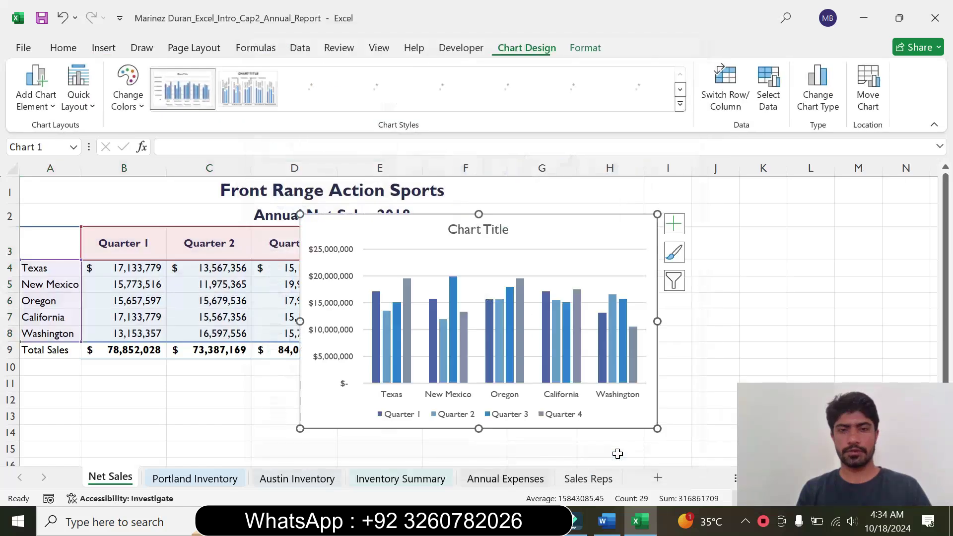
Read the chart placement instruction in Word, and move the Excel chart so its upper-left corner sits inside cell A11.
left_click(605, 521)
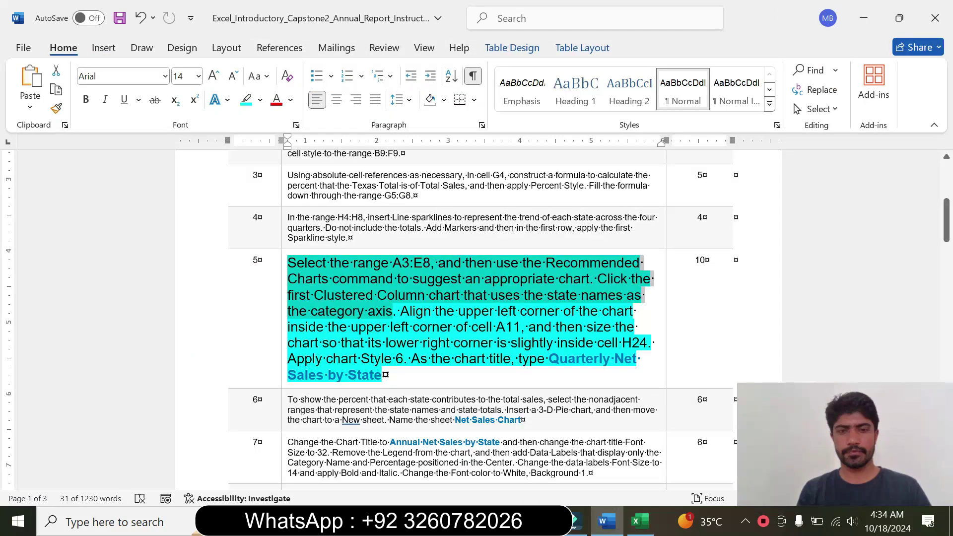
left_click_drag(288, 311, 408, 364)
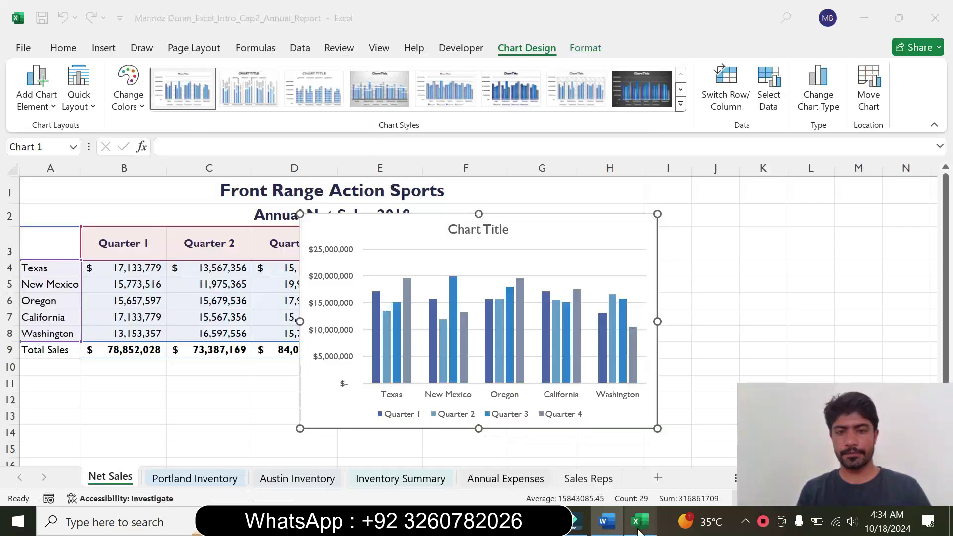
left_click(639, 521)
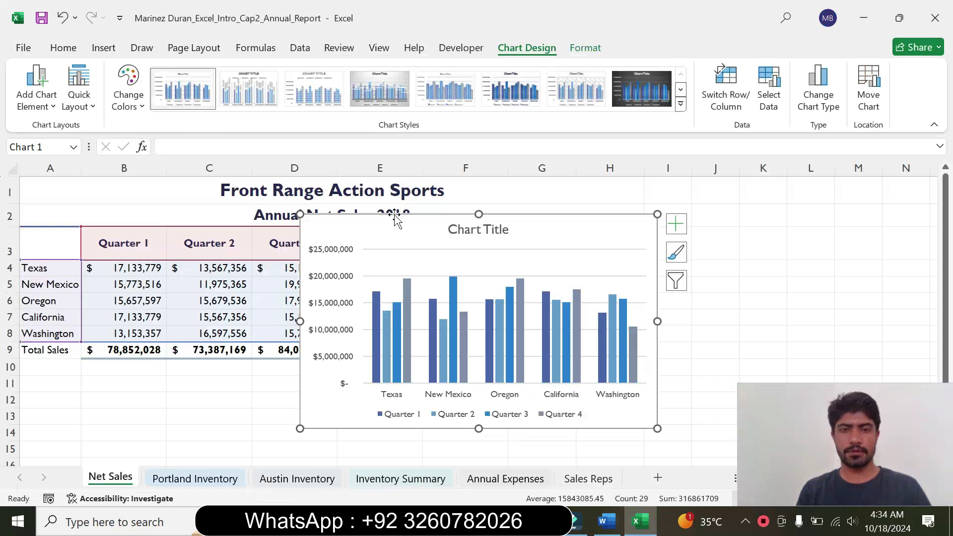
left_click_drag(395, 222, 117, 385)
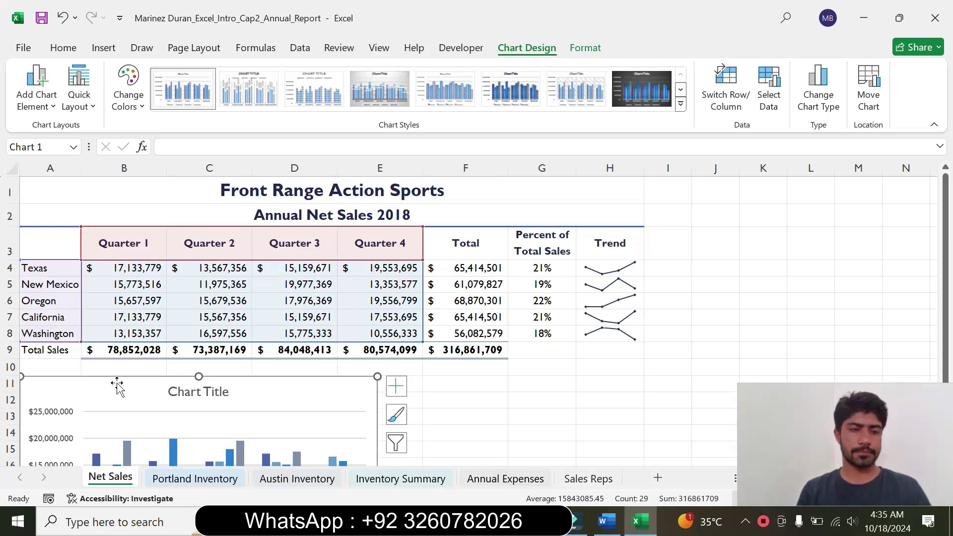
Recheck the sizing instruction in Word, and resize the Excel chart so its lower-right corner falls in cell H24.
left_click(606, 521)
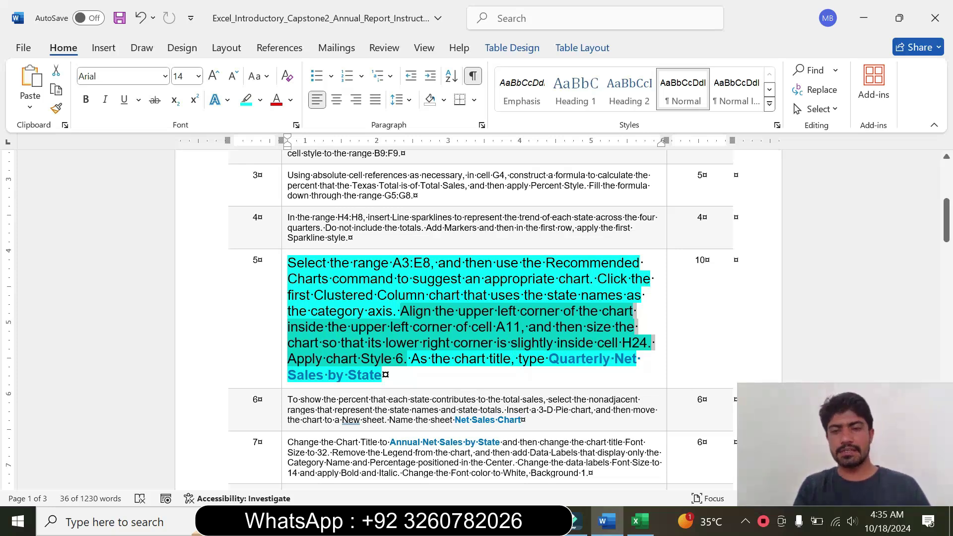
left_click(641, 521)
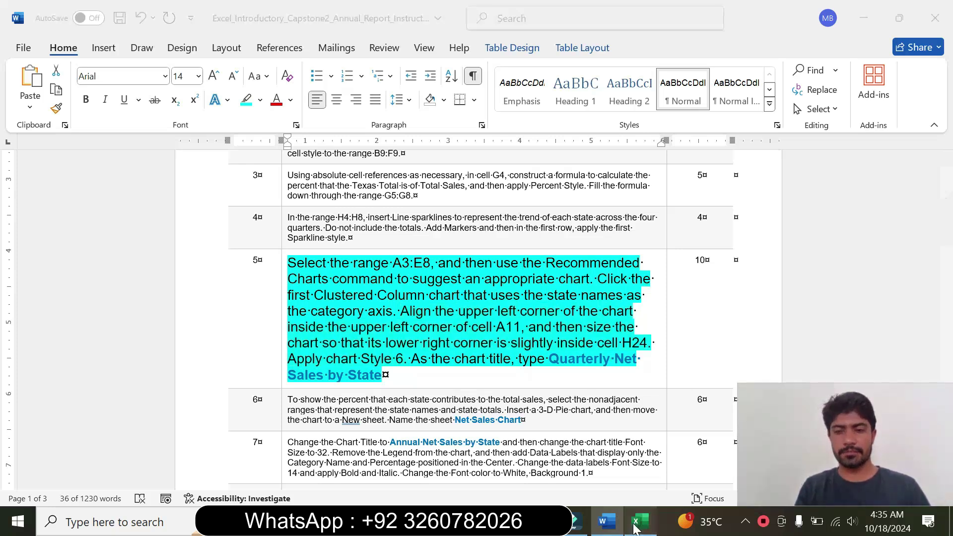
left_click_drag(952, 257, 952, 317)
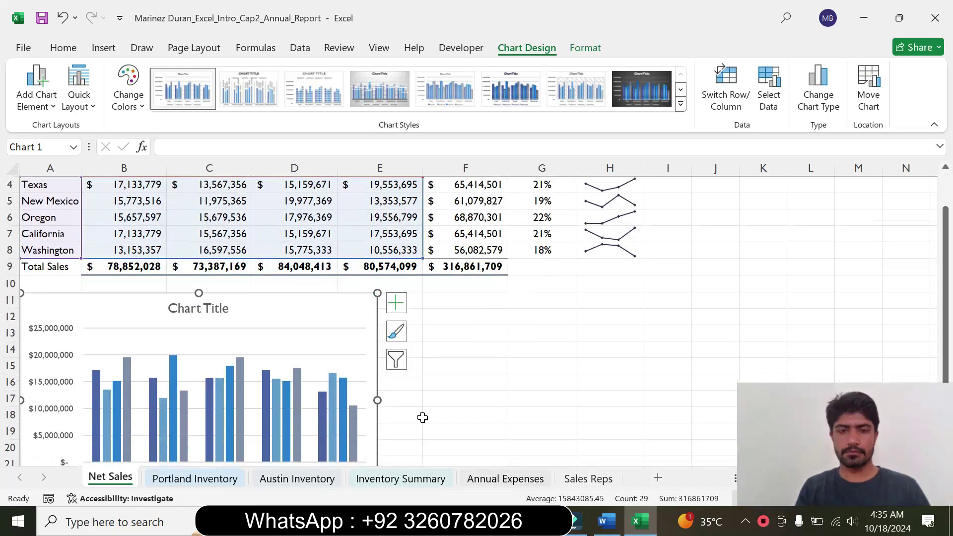
left_click_drag(377, 400, 644, 392)
left_click_drag(948, 339, 948, 355)
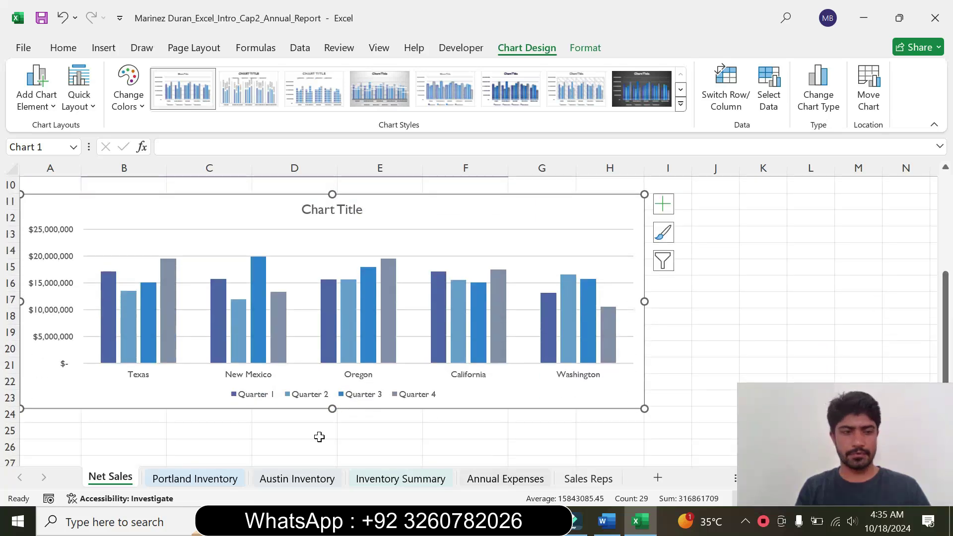
left_click_drag(334, 408, 329, 422)
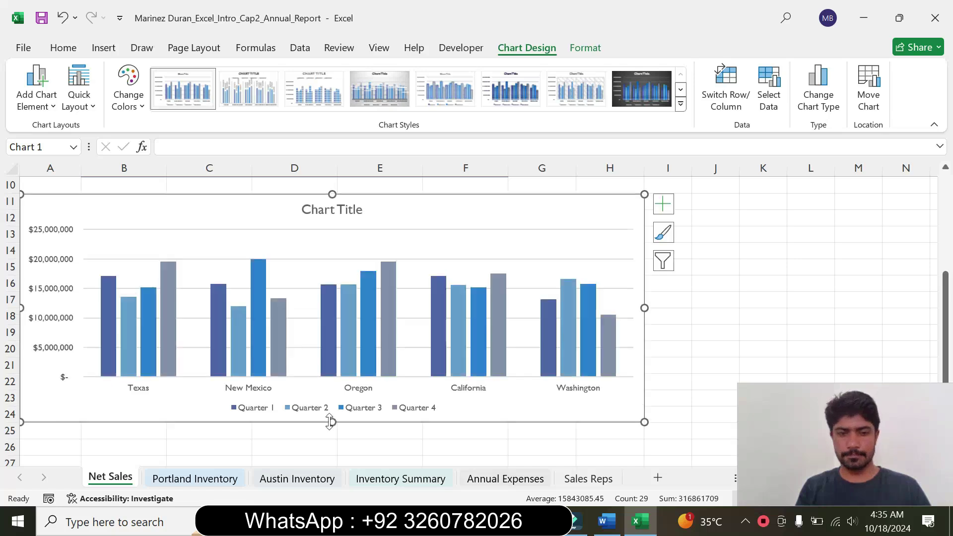
left_click(478, 458)
Check the chart style required by step 5 in Word, and apply Style 6 to the Net Sales column chart in Excel.
left_click(615, 527)
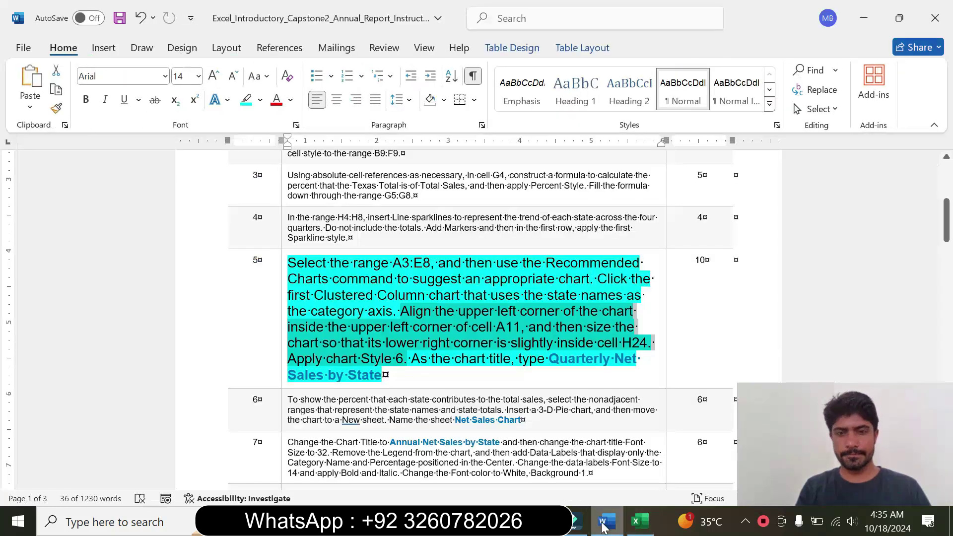
left_click(383, 375)
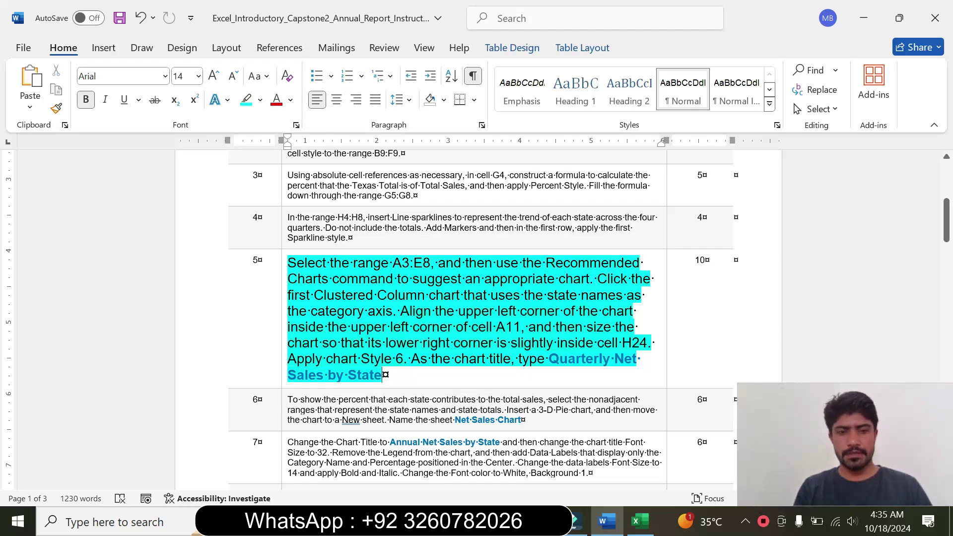
left_click(640, 521)
left_click(232, 223)
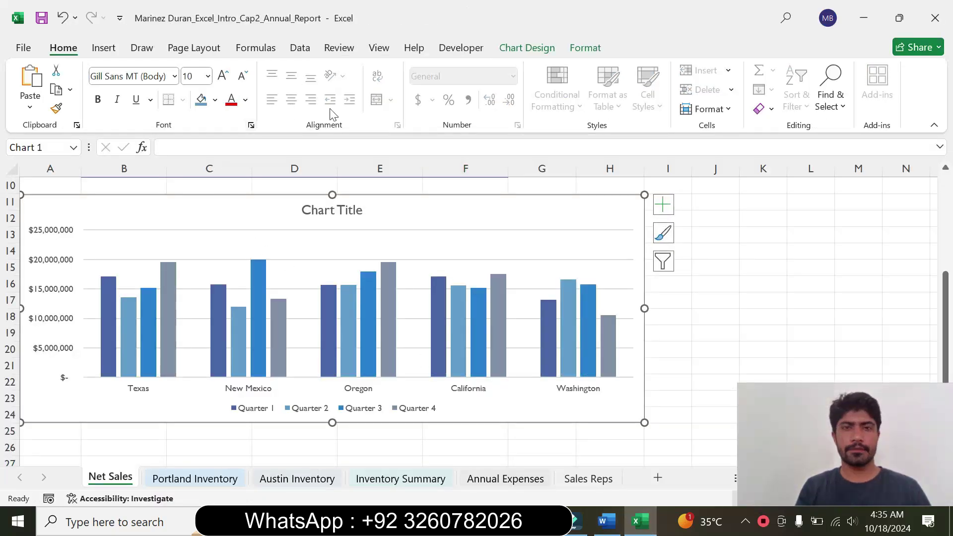
left_click(524, 54)
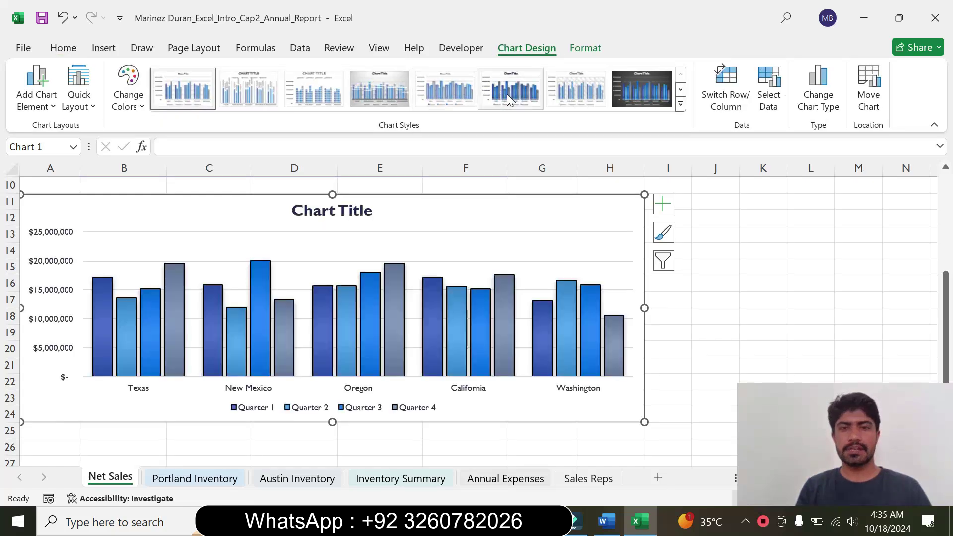
left_click(508, 94)
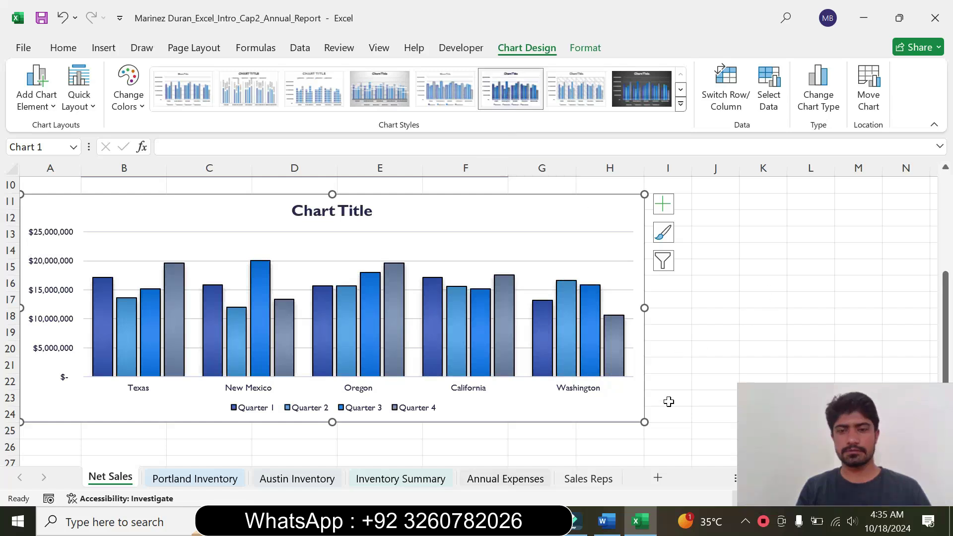
Copy the chart title text "Quarterly Net Sales by State" from step 5 of the Word instructions.
left_click(605, 521)
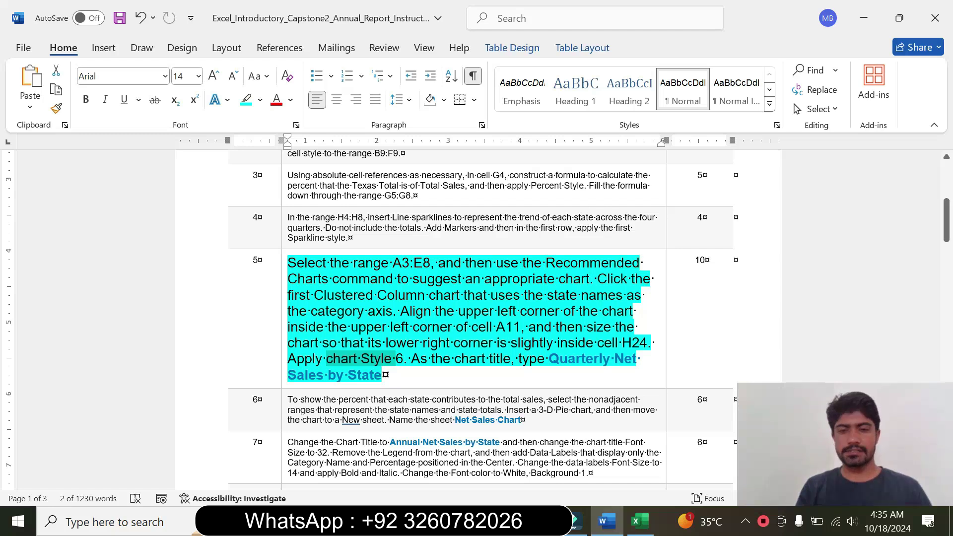
left_click_drag(549, 359, 382, 375)
key("ctrl+c")
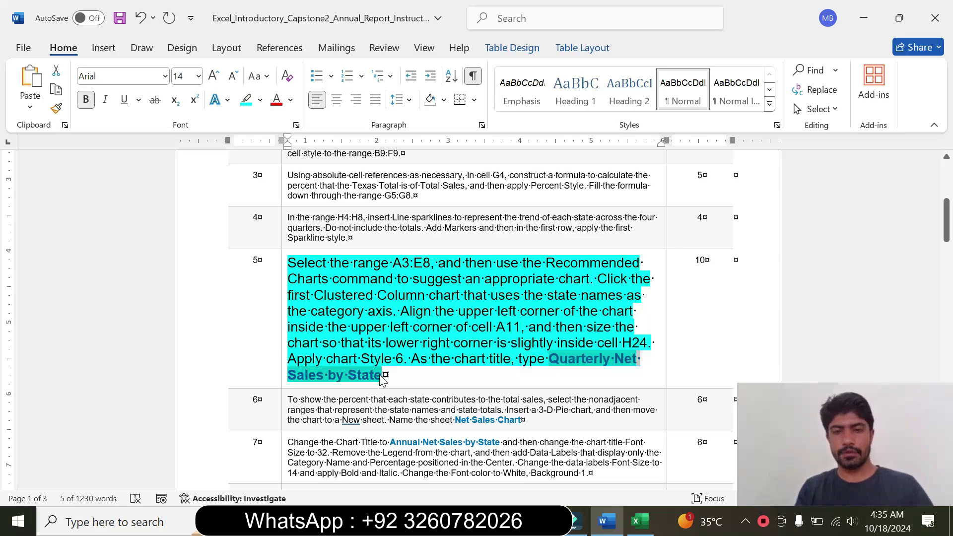
Switch to Excel and open the Net Sales column chart's title for editing.
left_click(640, 521)
left_click(329, 211)
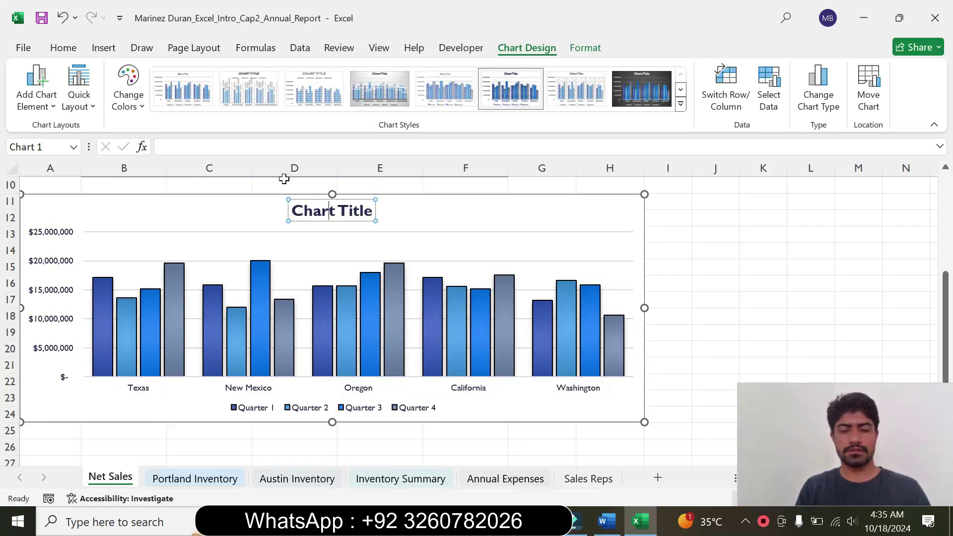
key("ctrl+v")
left_click(467, 232)
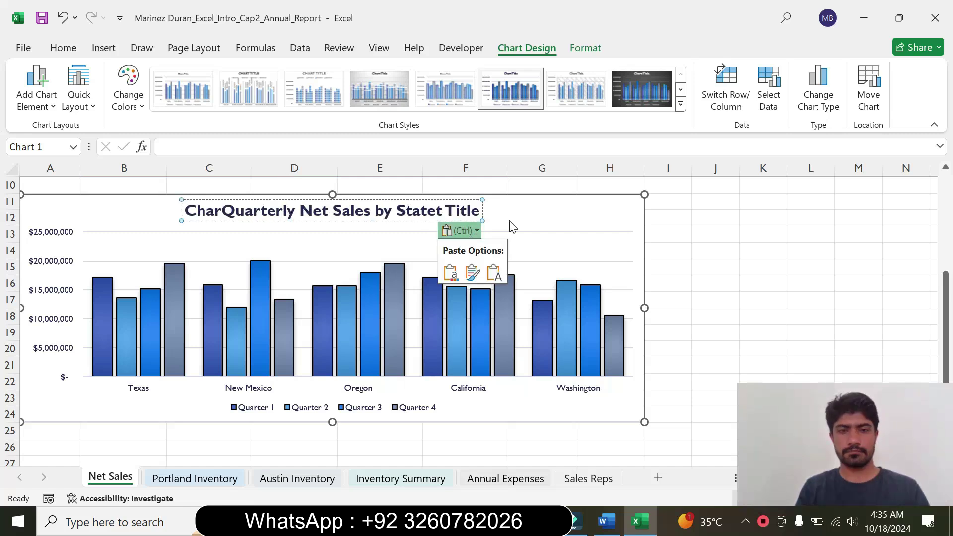
key("Escape")
key("ctrl+z")
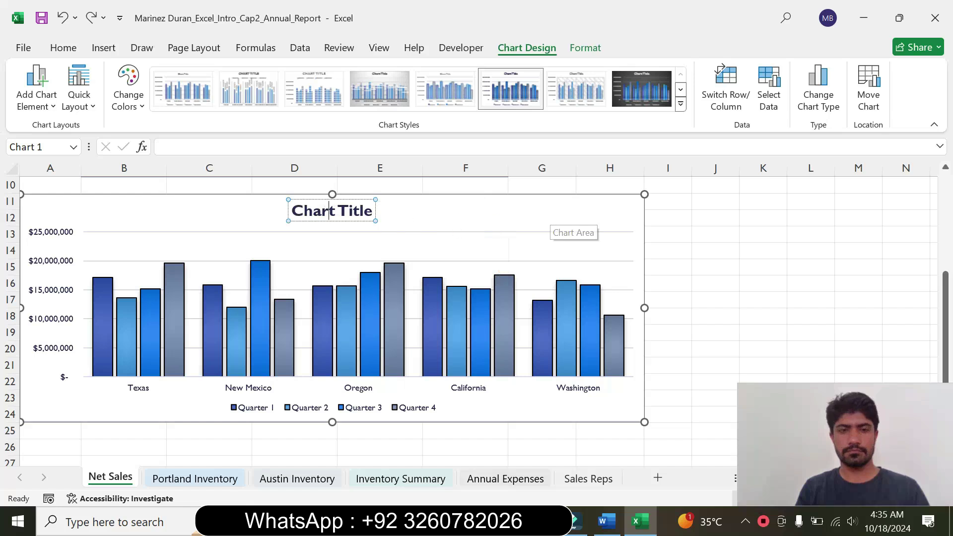
Replace the column chart's whole placeholder title with the copied text "Quarterly Net Sales by State", keeping text only.
triple_click(358, 214)
key("ctrl+v")
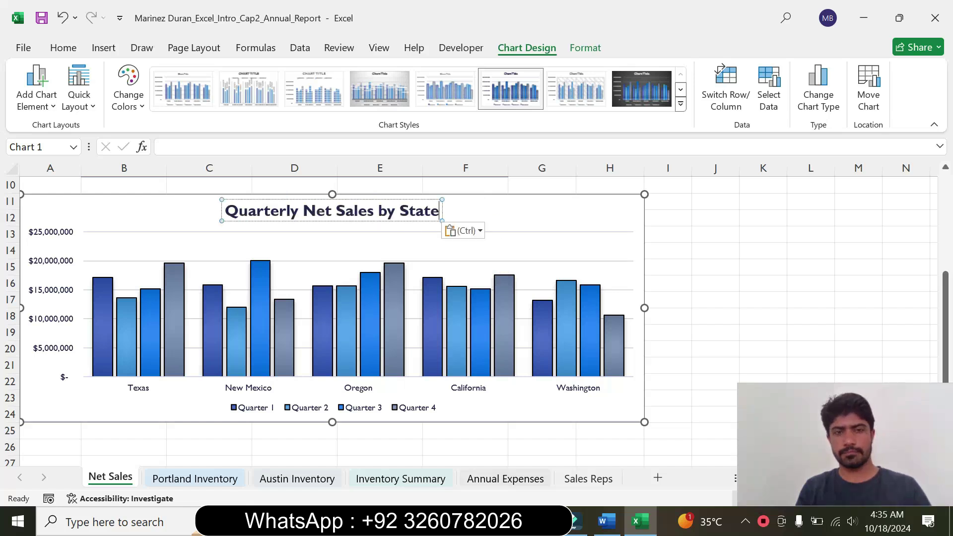
left_click(477, 231)
left_click(500, 275)
left_click(510, 216)
Switch to Word, reset the step 5 instruction text to 9 pt, and remove its highlighting.
left_click(605, 522)
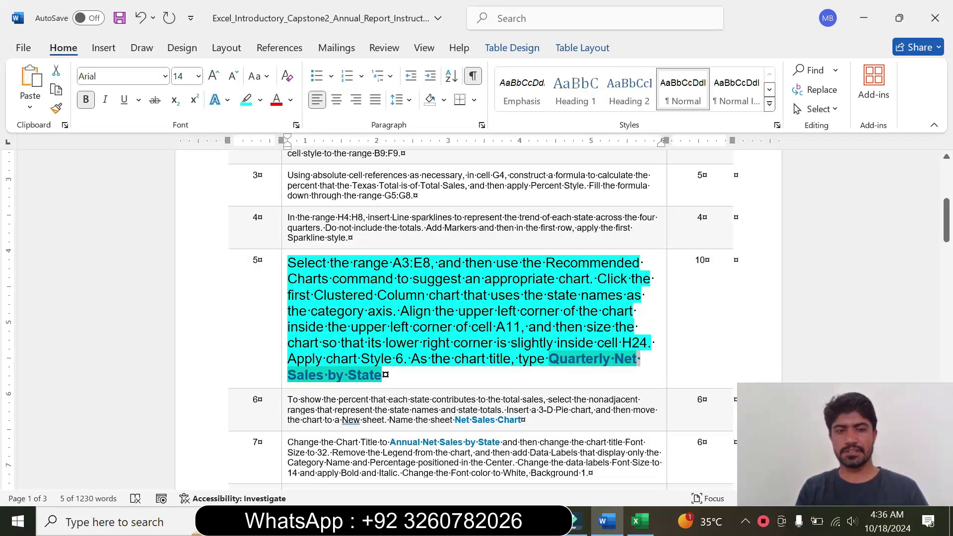
left_click(281, 361)
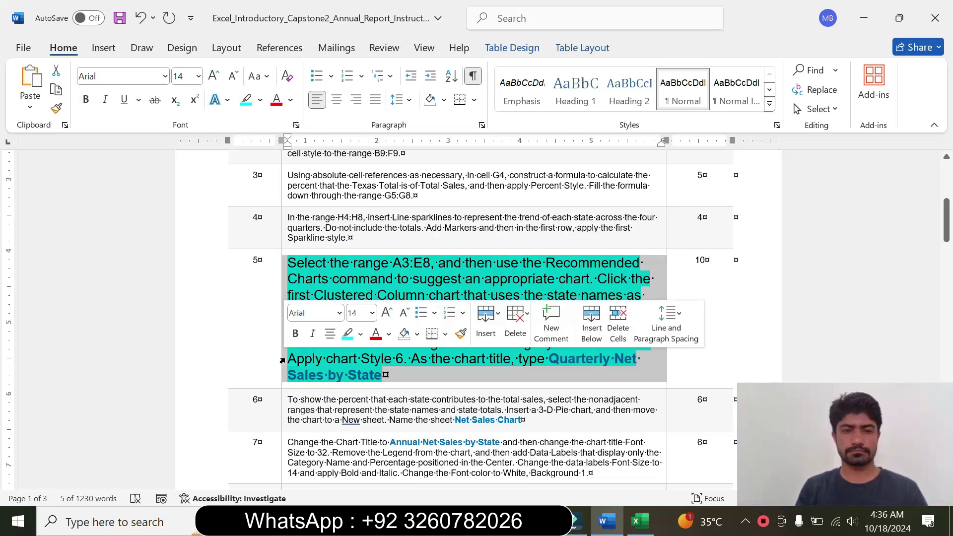
left_click(371, 313)
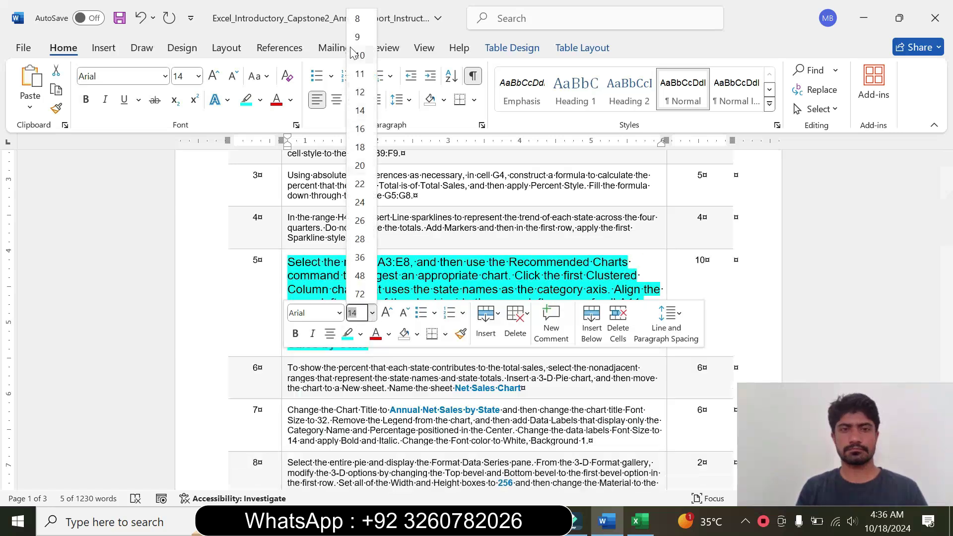
left_click(357, 37)
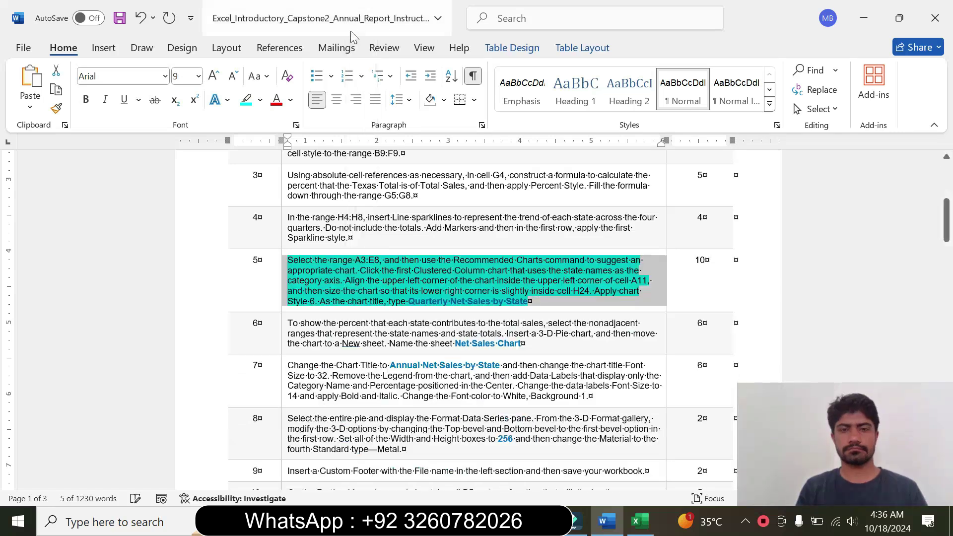
left_click(260, 100)
left_click(304, 149)
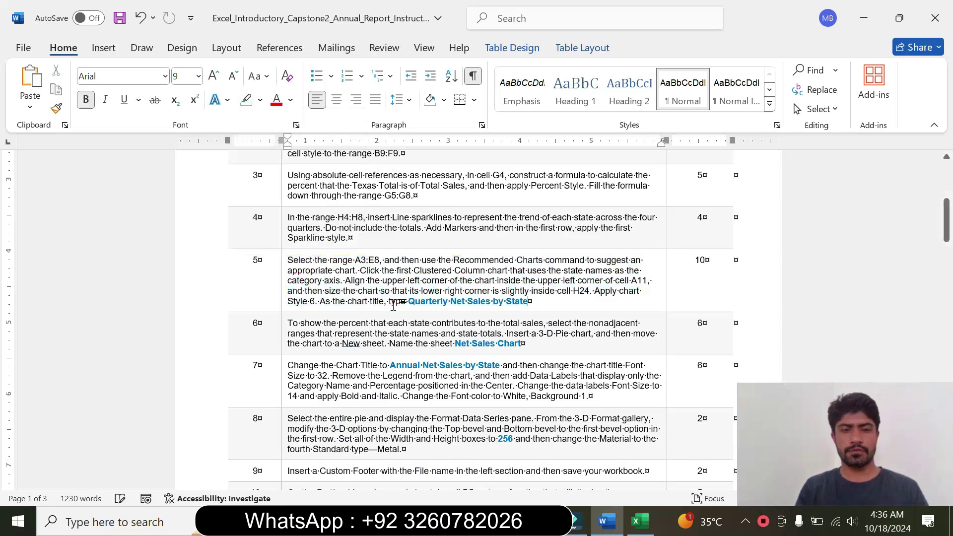
Enlarge the step 6 instruction text to 16 pt and highlight it in turquoise.
left_click(279, 346)
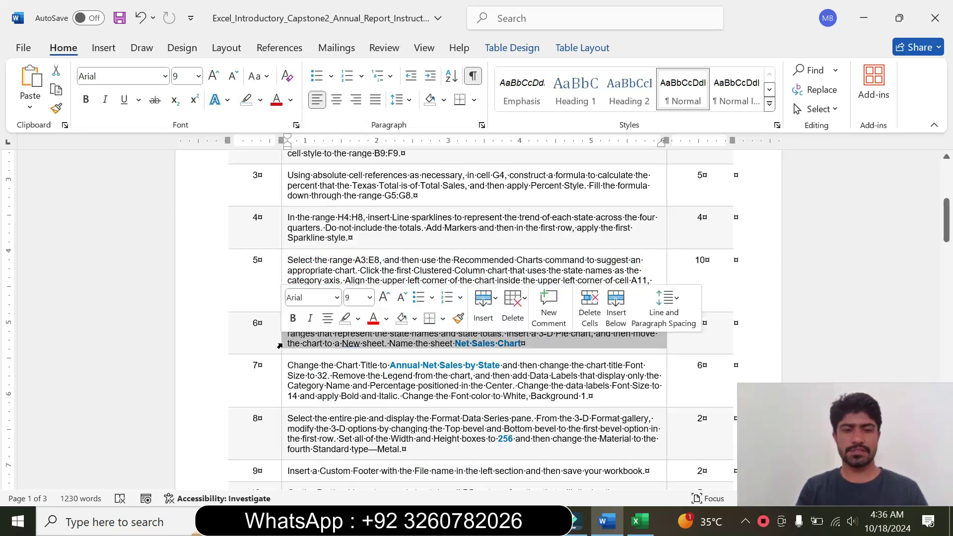
left_click(370, 298)
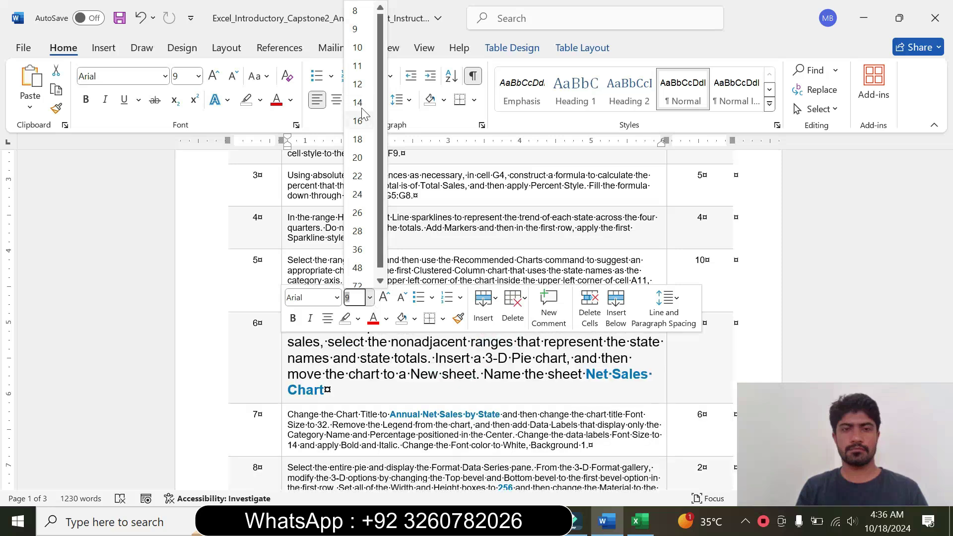
left_click(360, 128)
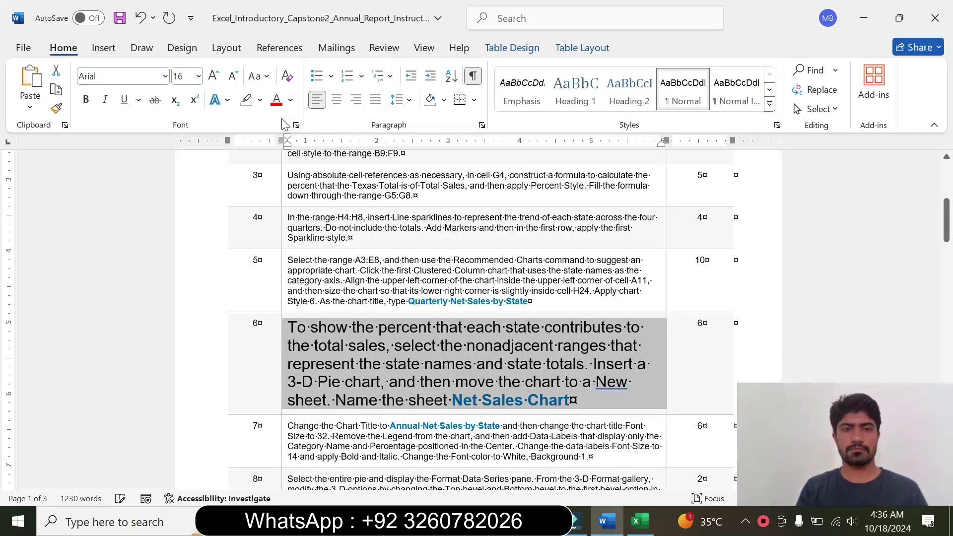
left_click(260, 100)
left_click(300, 150)
Read the step 6 instruction on the pie chart's source ranges, chart type, and new sheet name.
left_click_drag(288, 326, 327, 400)
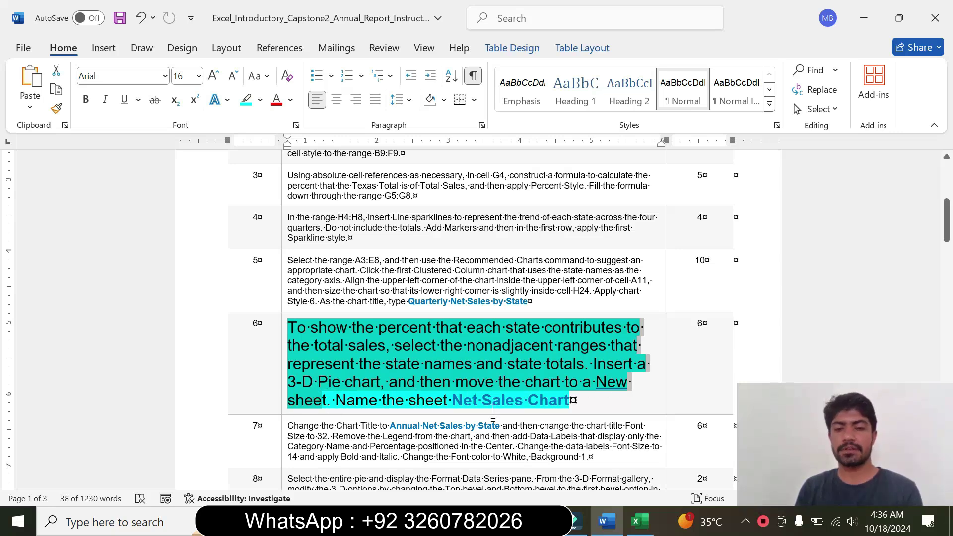
left_click(549, 400)
left_click_drag(312, 327, 353, 364)
left_click(323, 400)
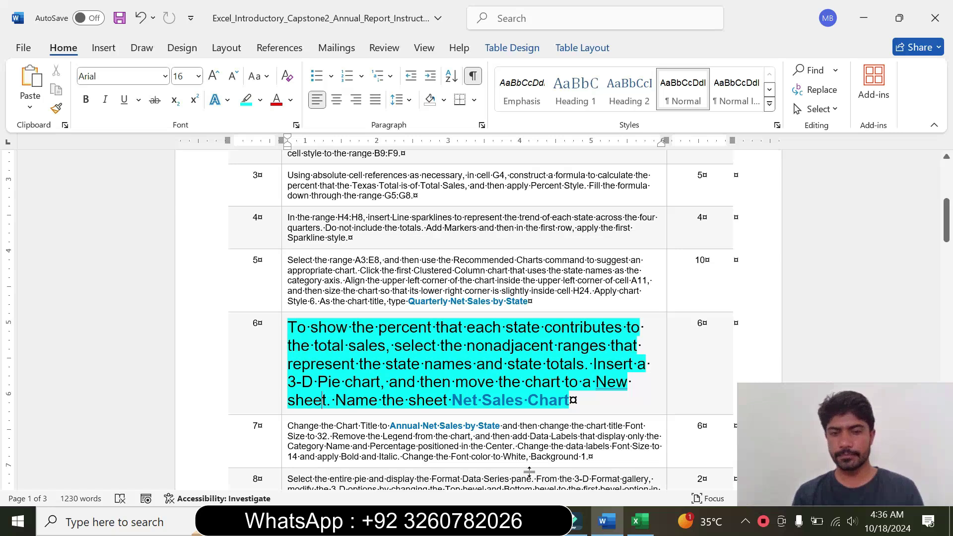
In Excel, insert a 3-D Pie chart from the nonadjacent ranges A4:A8 and F4:F8 on the Net Sales worksheet.
left_click(639, 521)
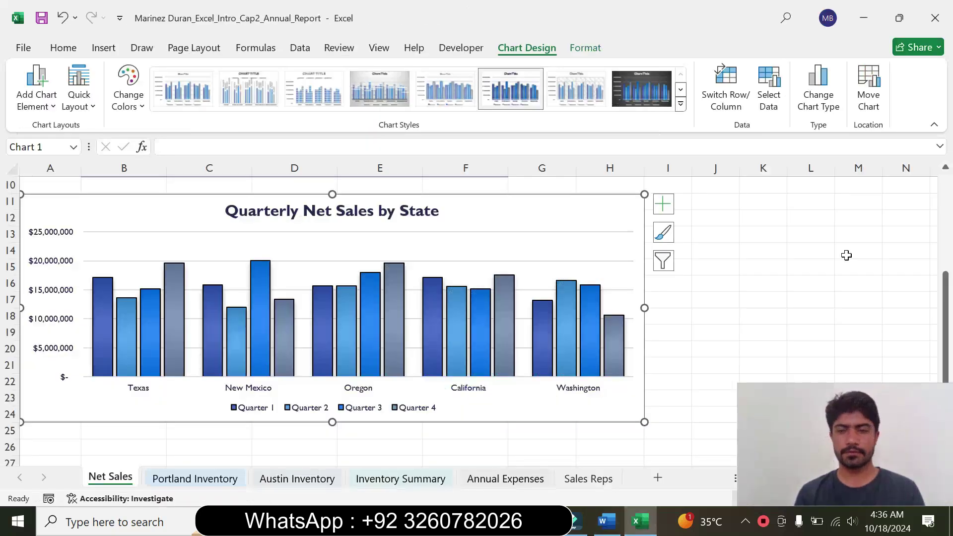
scroll(923, 232, "up", 3)
left_click(282, 306)
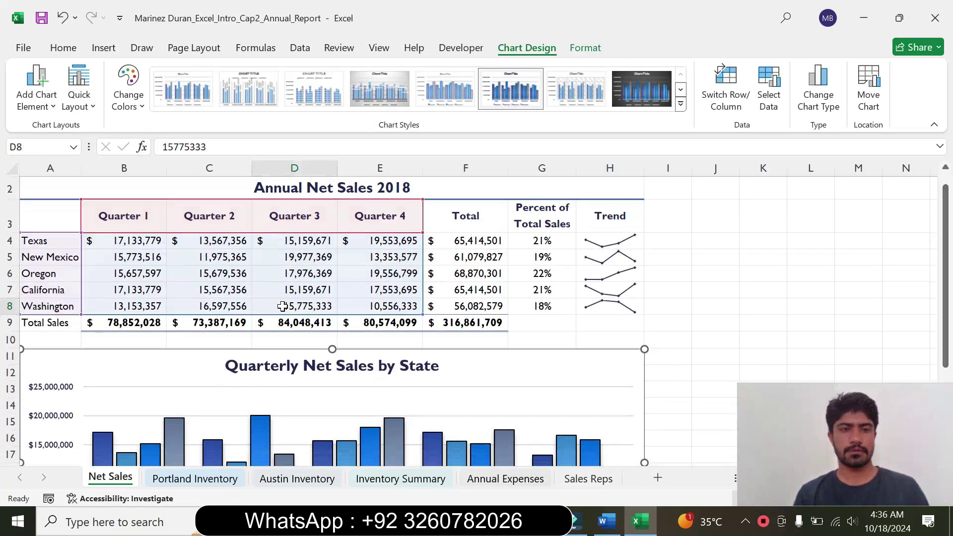
left_click_drag(46, 242, 49, 306)
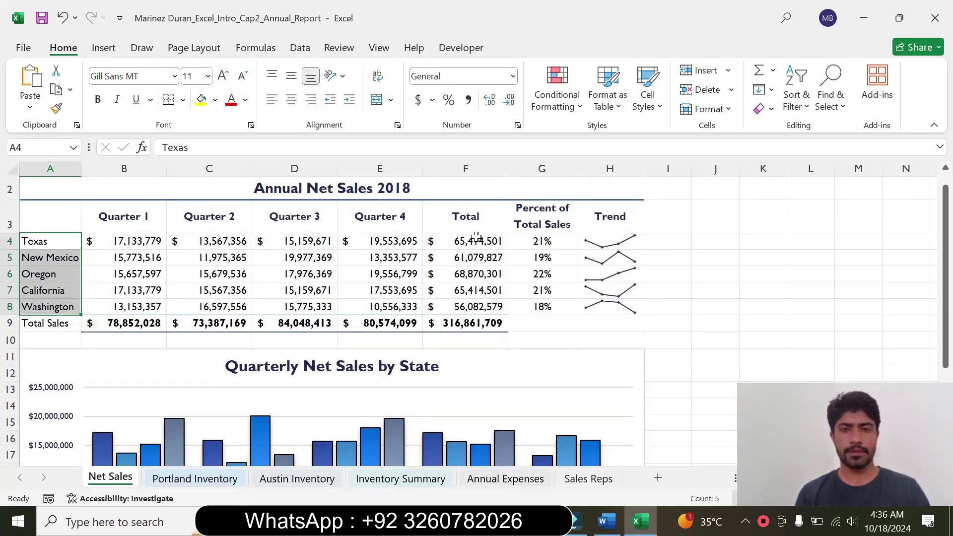
left_click_drag(462, 242, 454, 308)
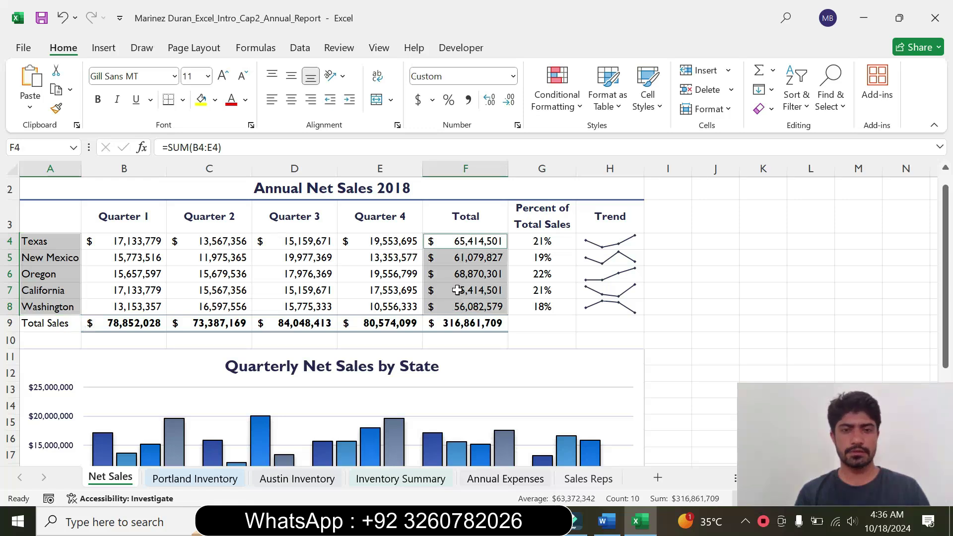
left_click(606, 522)
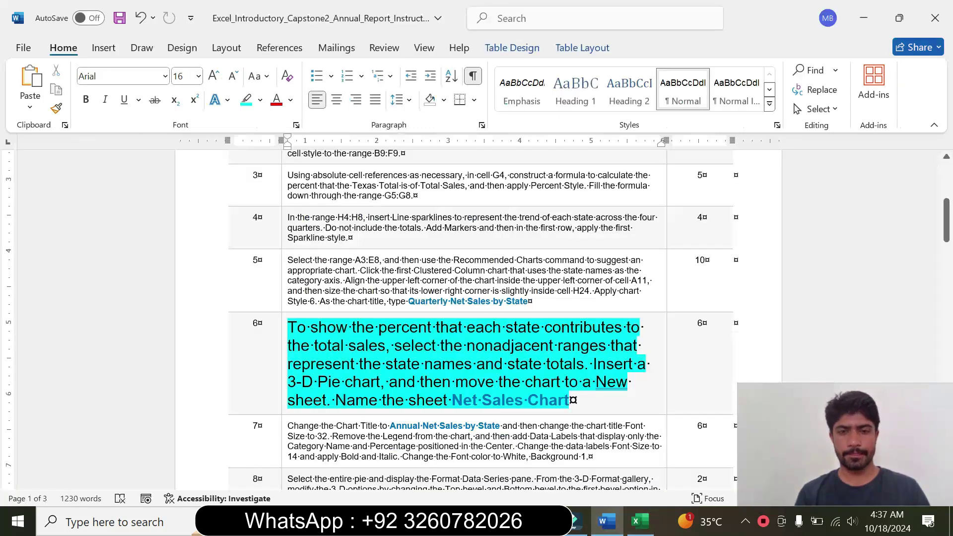
left_click(639, 522)
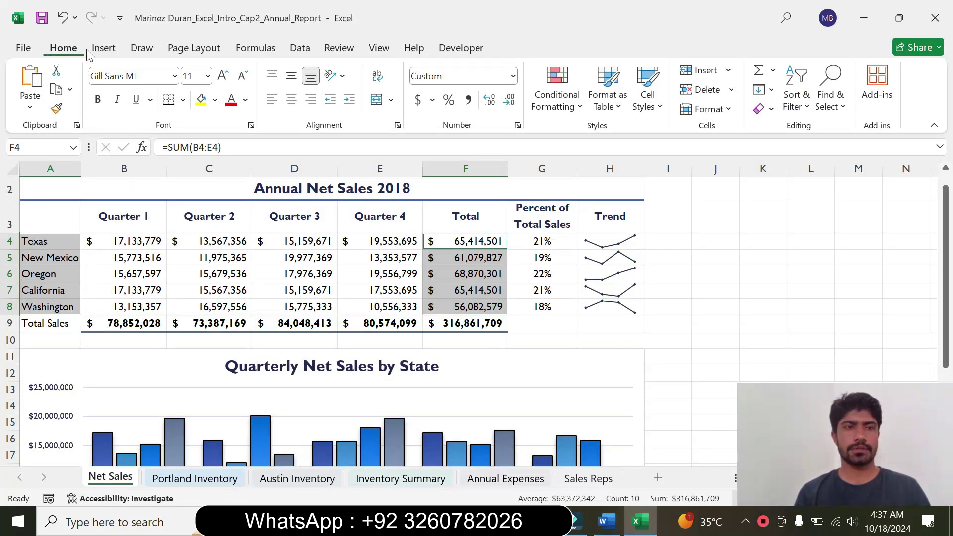
left_click(104, 48)
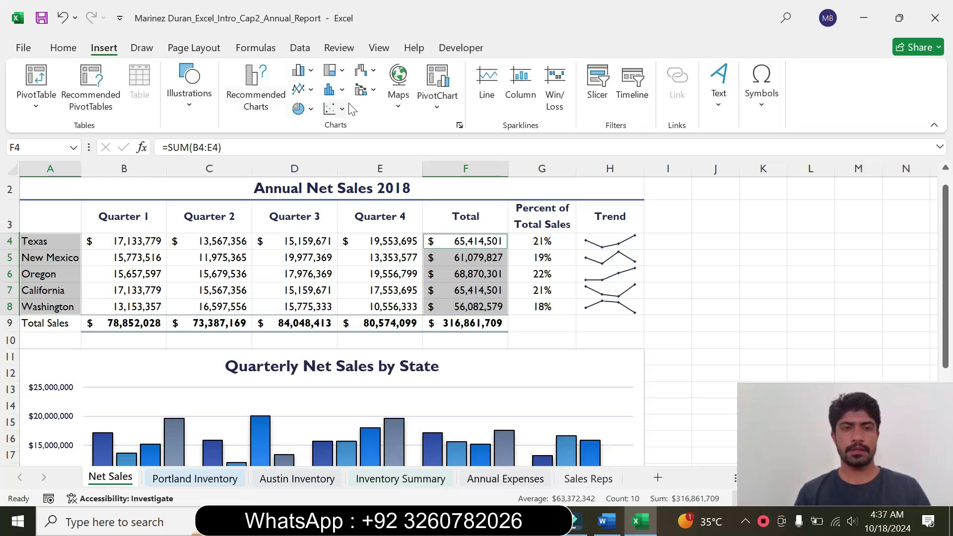
left_click(312, 110)
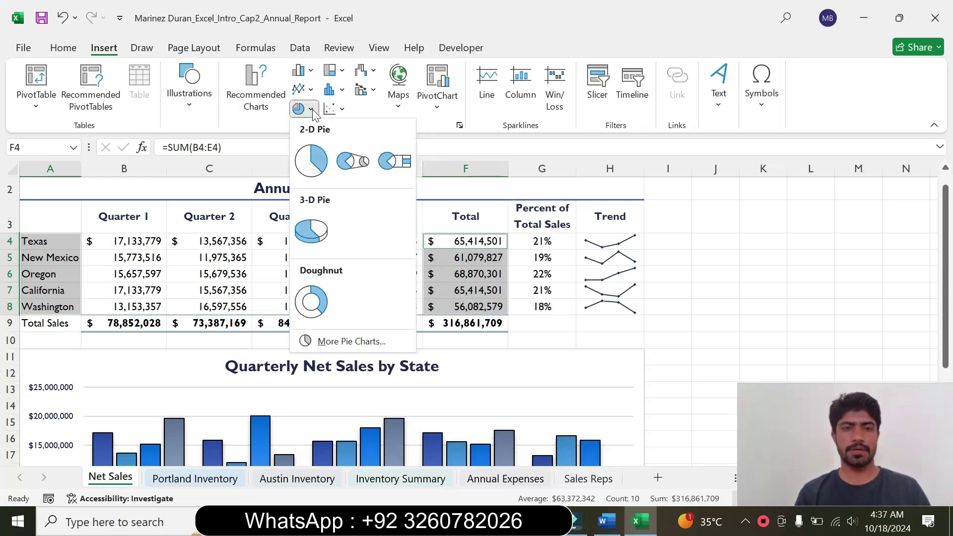
left_click(313, 232)
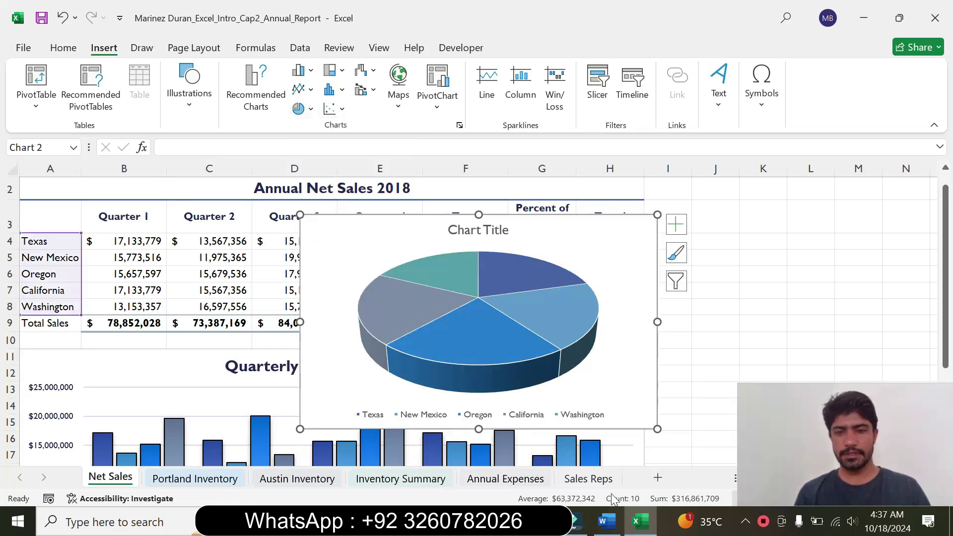
Copy the sheet name from step 6 in Word, and move the Excel pie chart to a new sheet named "Net Sales Chart".
left_click(606, 521)
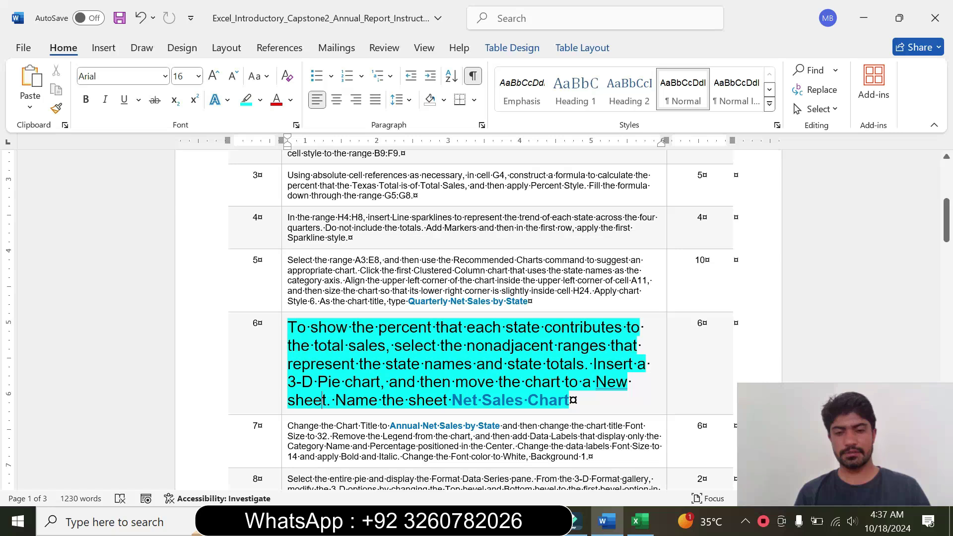
left_click_drag(452, 400, 569, 400)
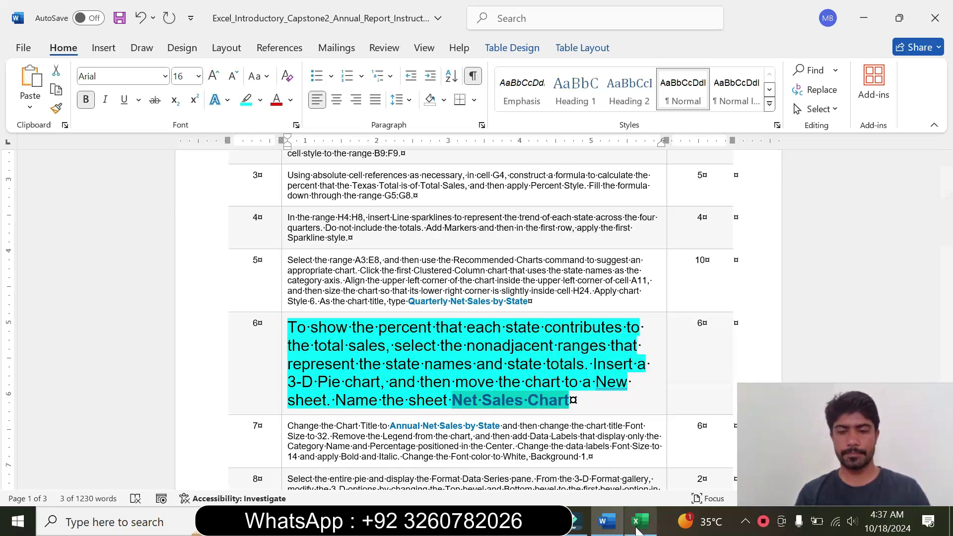
left_click(640, 521)
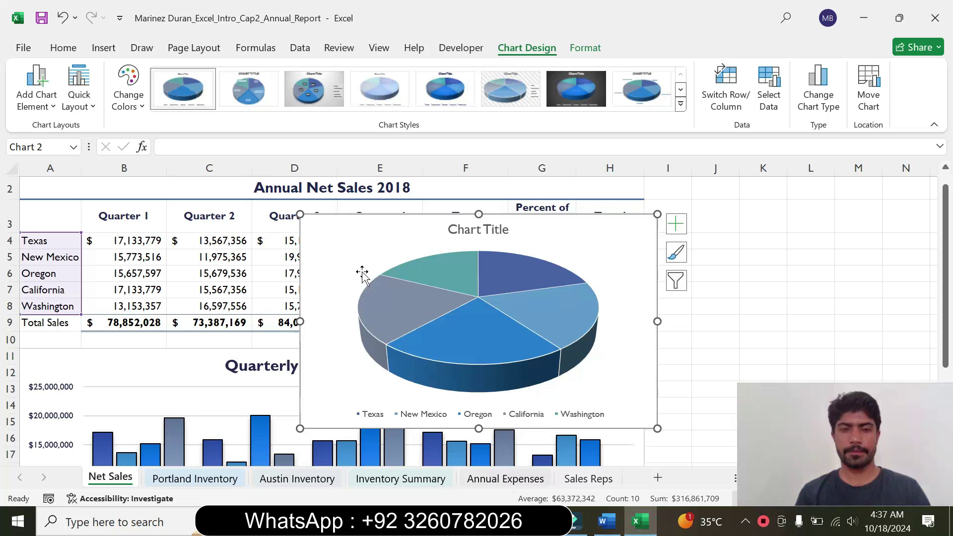
right_click(357, 228)
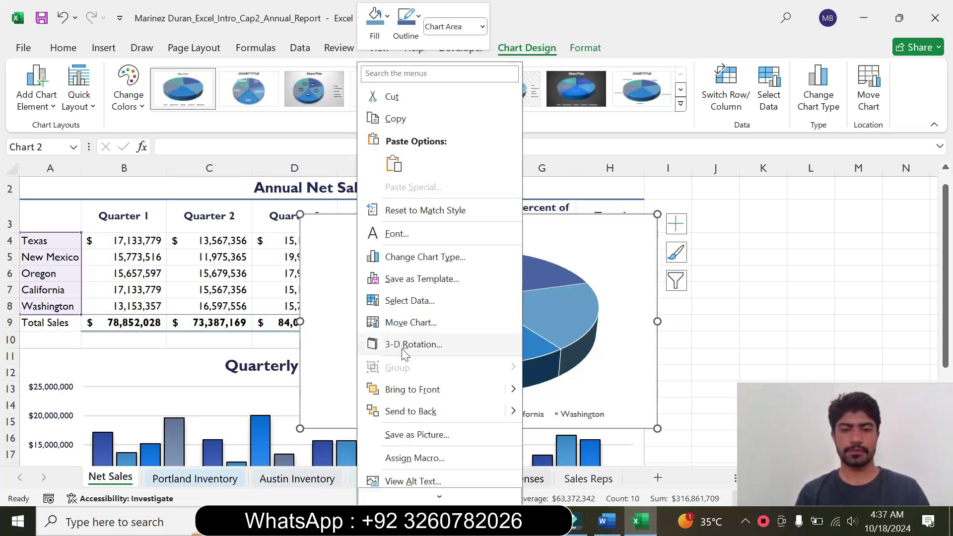
left_click(393, 325)
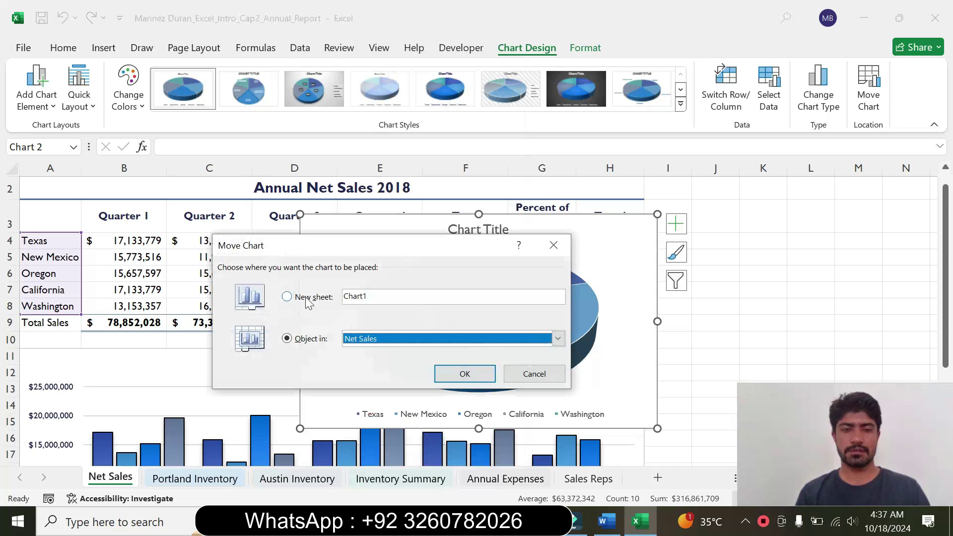
left_click(288, 296)
type("Net Sales Chart")
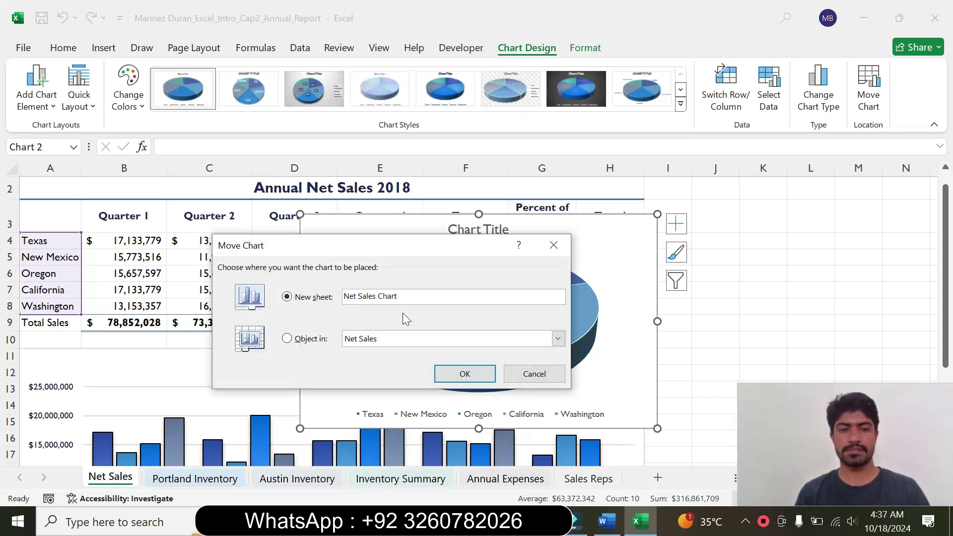
left_click(462, 375)
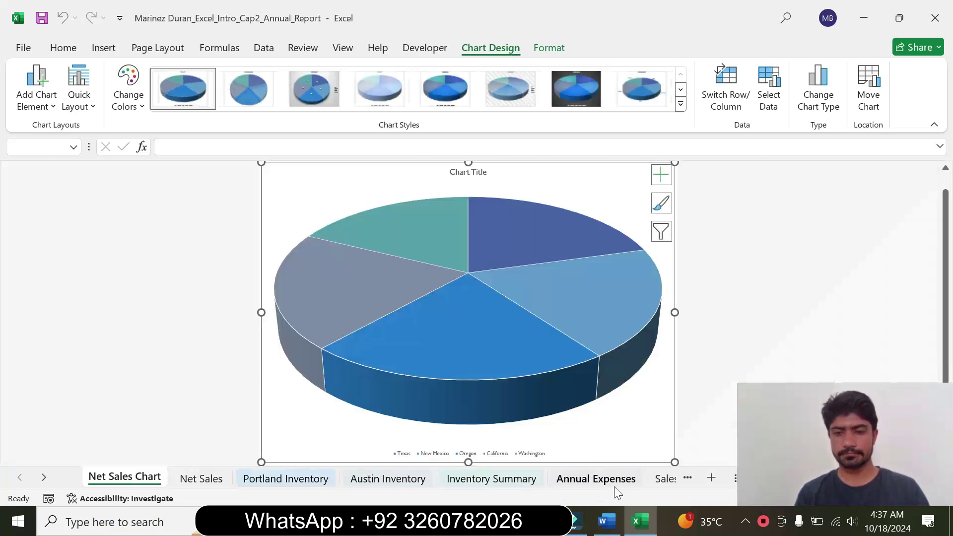
Return to Word, reset the step 6 instruction text to 9 pt, and clear its highlighting.
left_click(606, 522)
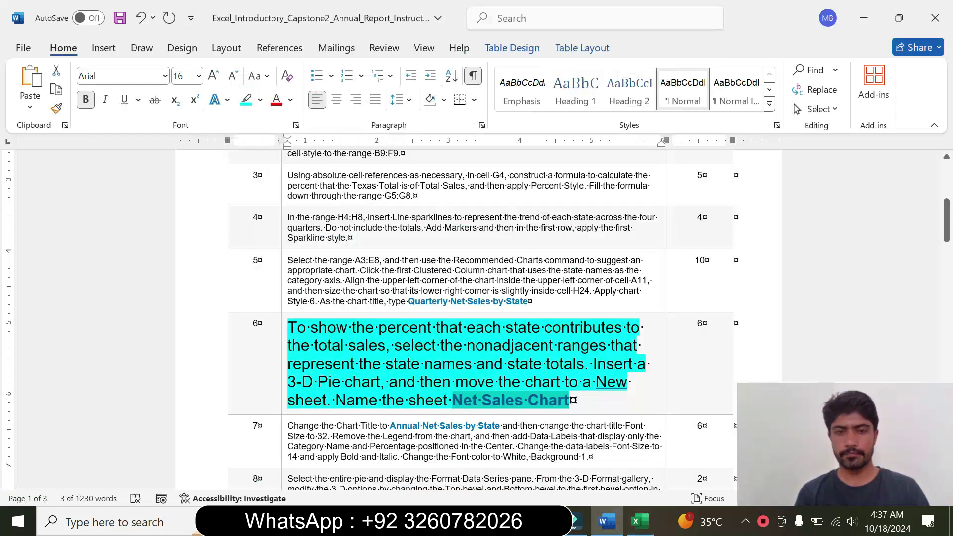
left_click(280, 359)
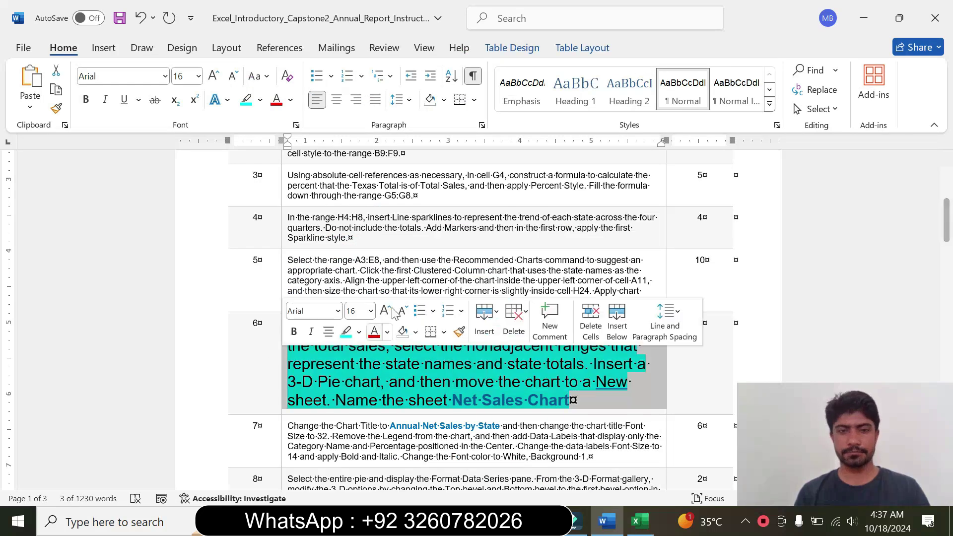
left_click(372, 313)
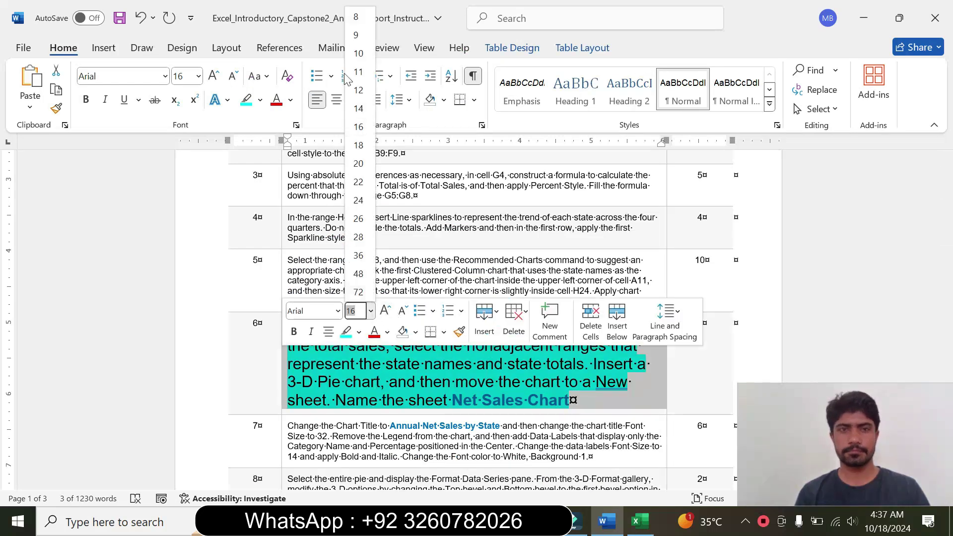
left_click(361, 38)
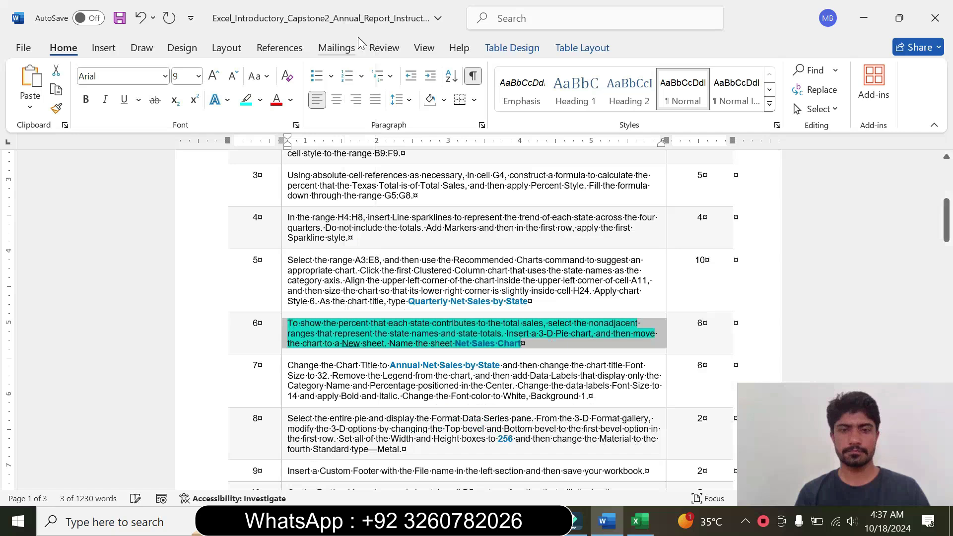
left_click(260, 100)
left_click(281, 221)
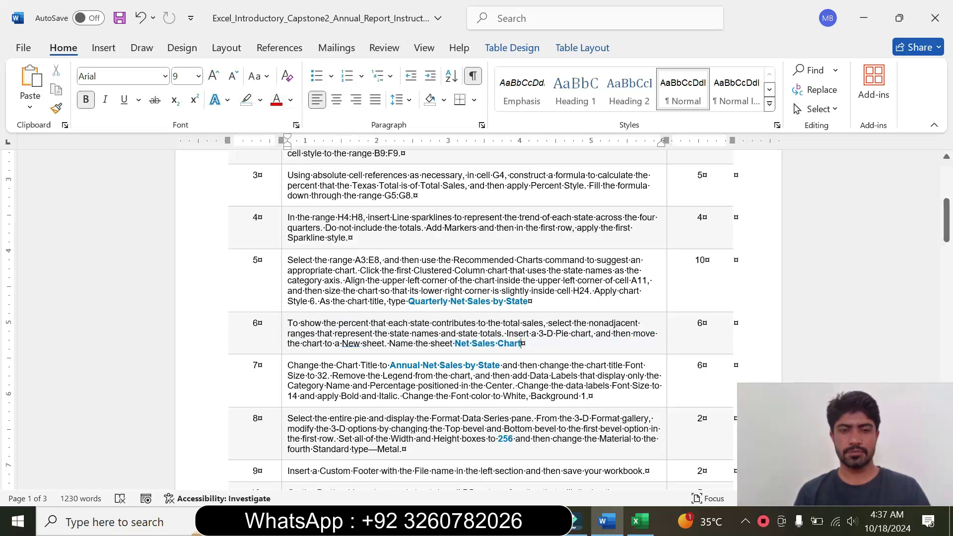
Enlarge the step 7 instruction text to 16 pt and highlight it in turquoise.
left_click(281, 396)
left_click(372, 346)
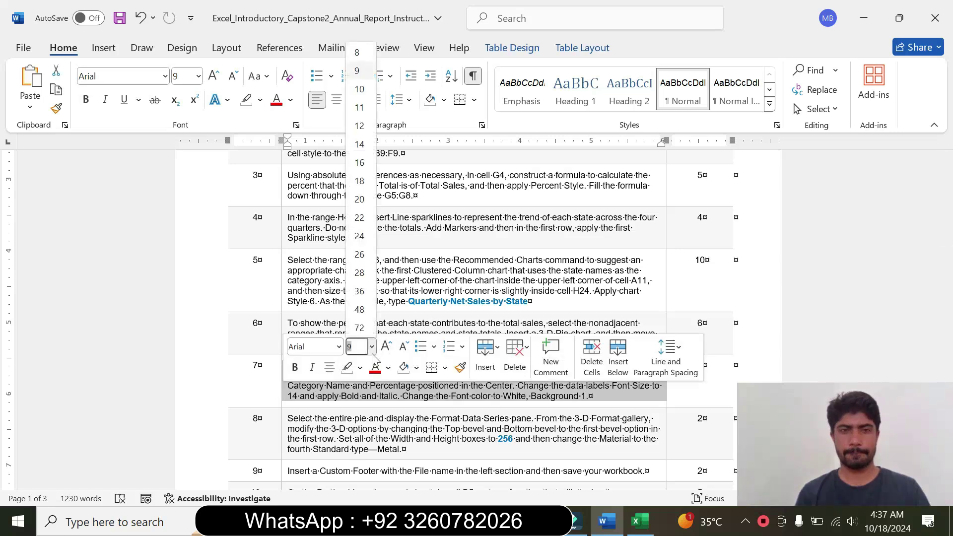
left_click(366, 161)
left_click(260, 100)
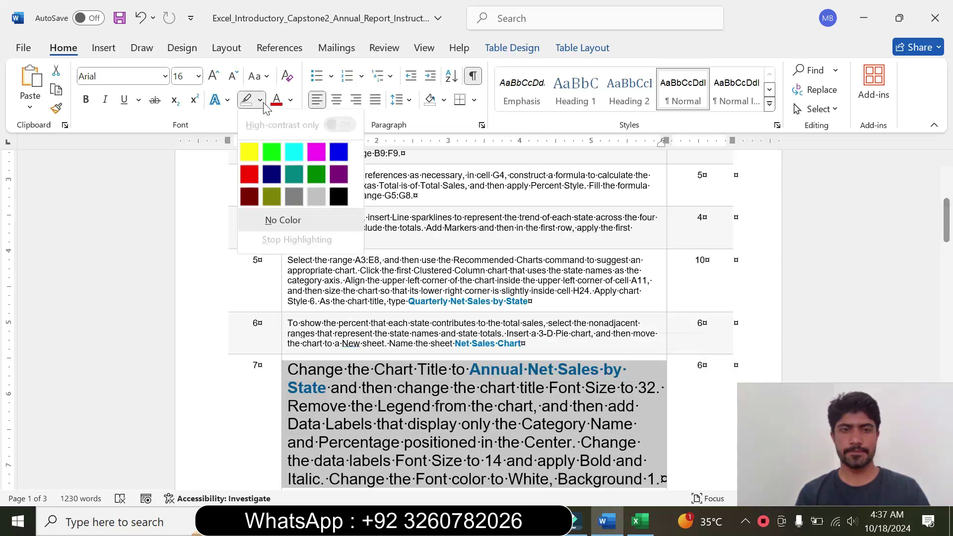
left_click(294, 152)
left_click(948, 224)
left_click_drag(947, 224, 948, 237)
left_click_drag(298, 274, 493, 348)
left_click_drag(492, 347, 342, 389)
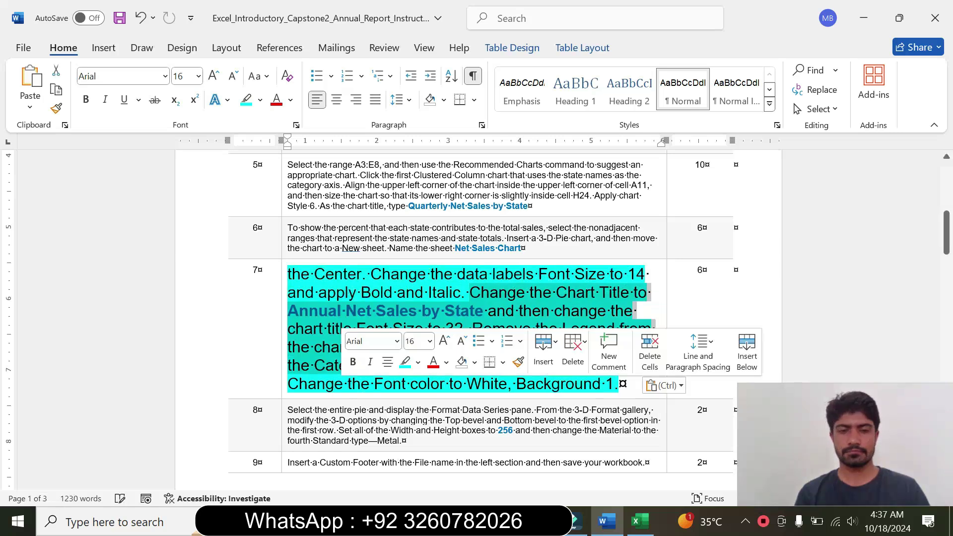
key("ctrl+z")
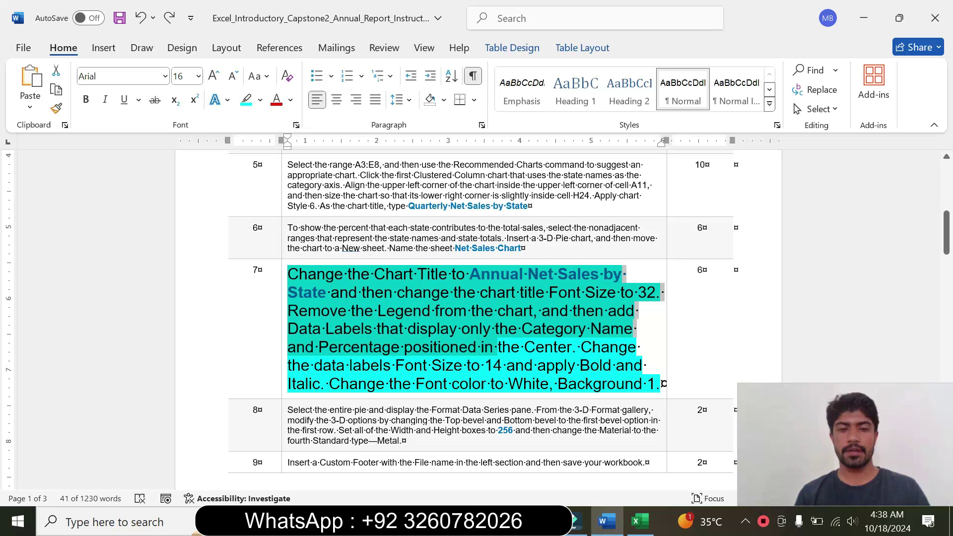
left_click_drag(572, 347, 288, 275)
left_click(258, 269)
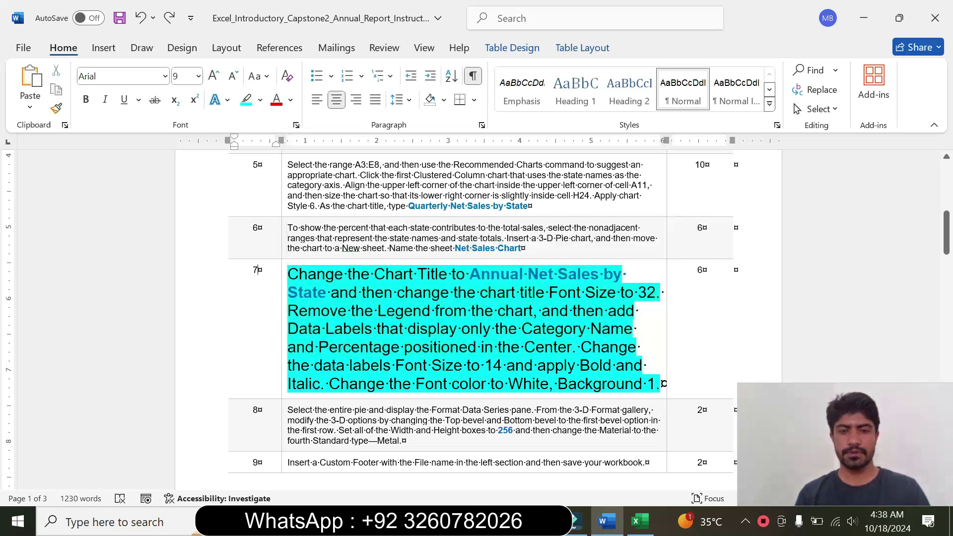
Copy "Annual Net Sales by State" from step 7 and paste it as text only over the Excel pie chart's title.
left_click_drag(468, 274, 327, 298)
key("ctrl+c")
left_click(639, 521)
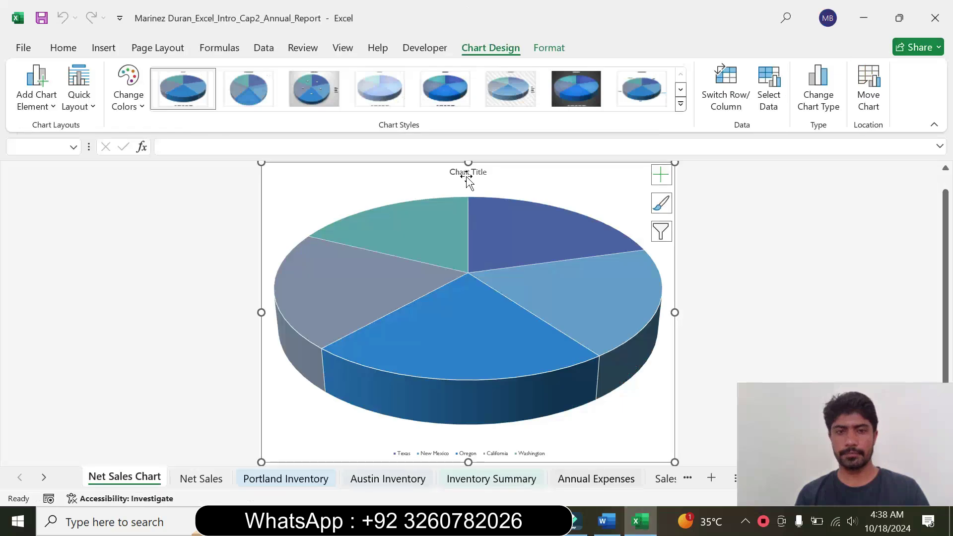
left_click(468, 173)
left_click(460, 172)
key("ctrl+a")
key("ctrl+v")
left_click(559, 188)
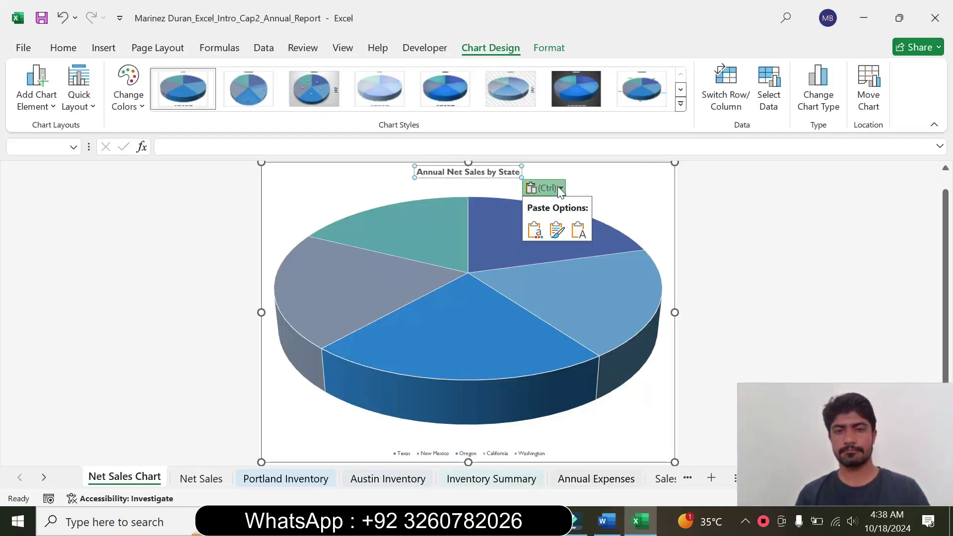
left_click(578, 229)
left_click(584, 187)
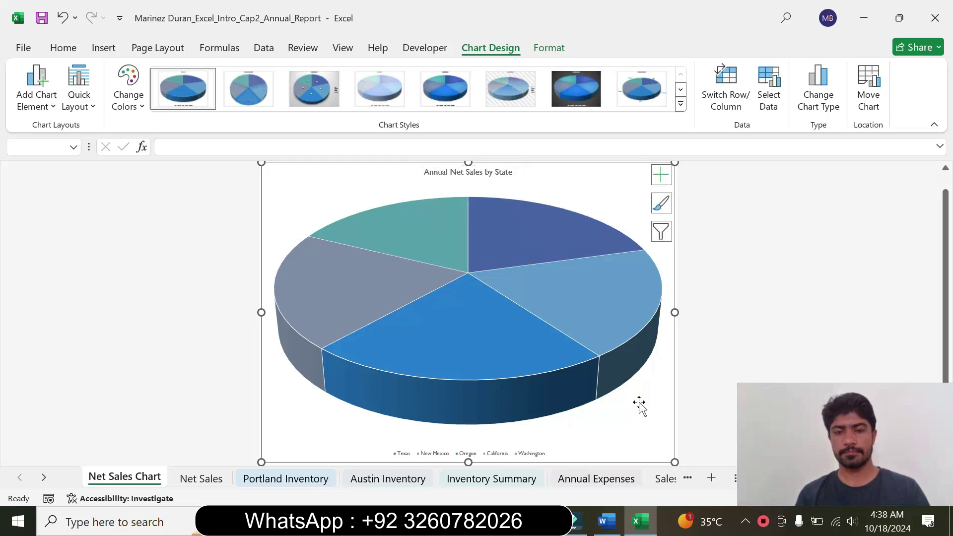
Check the chart title size in the Word instructions, and set the Excel pie chart title's font size to 32.
left_click(606, 521)
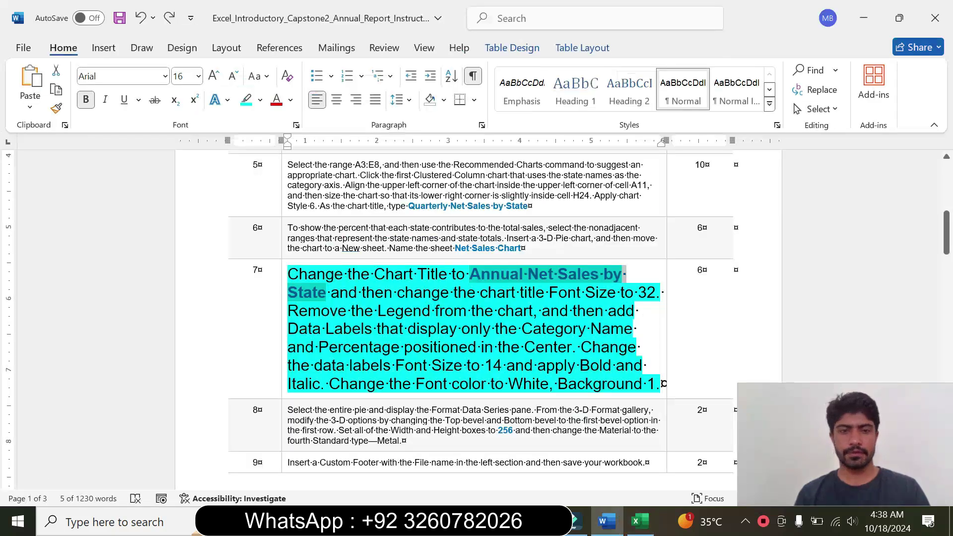
left_click_drag(480, 292, 634, 292)
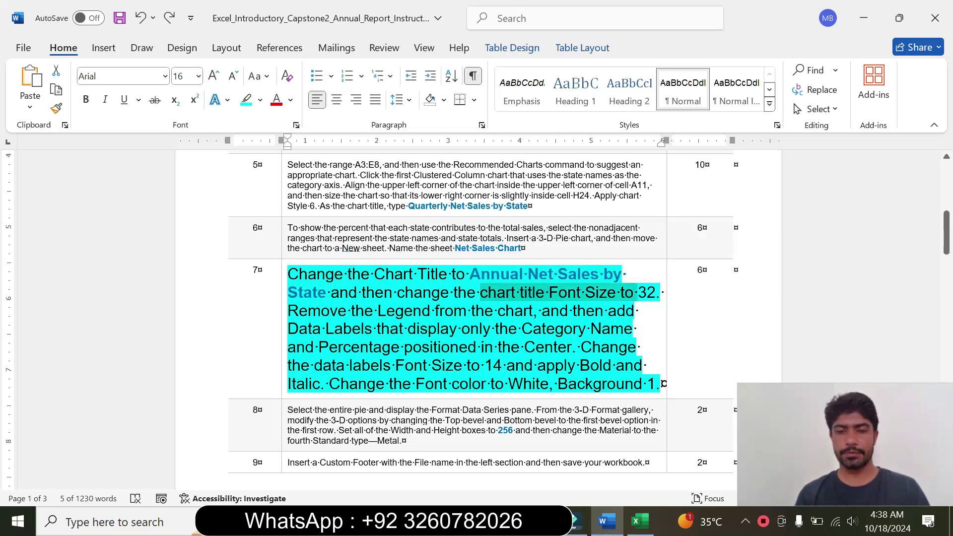
left_click(639, 521)
double_click(446, 174)
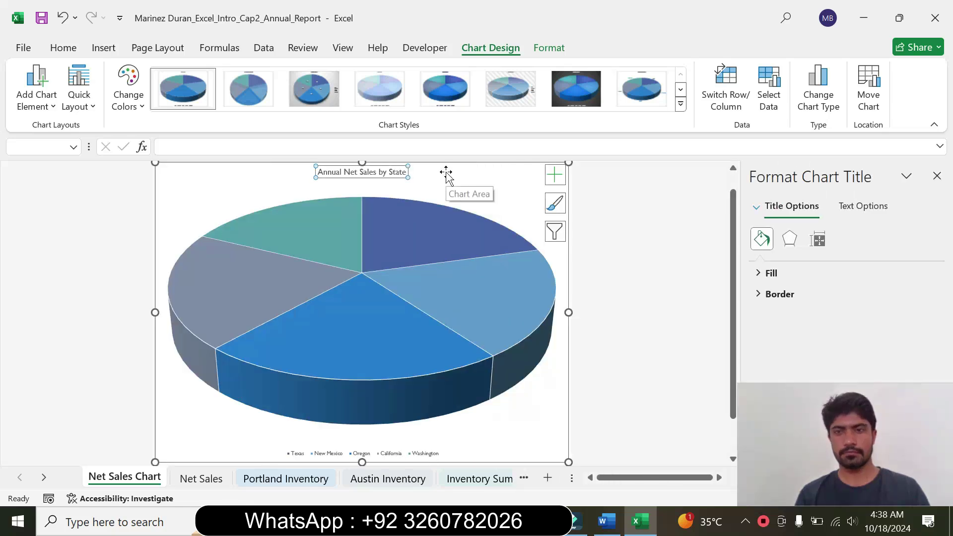
left_click(935, 177)
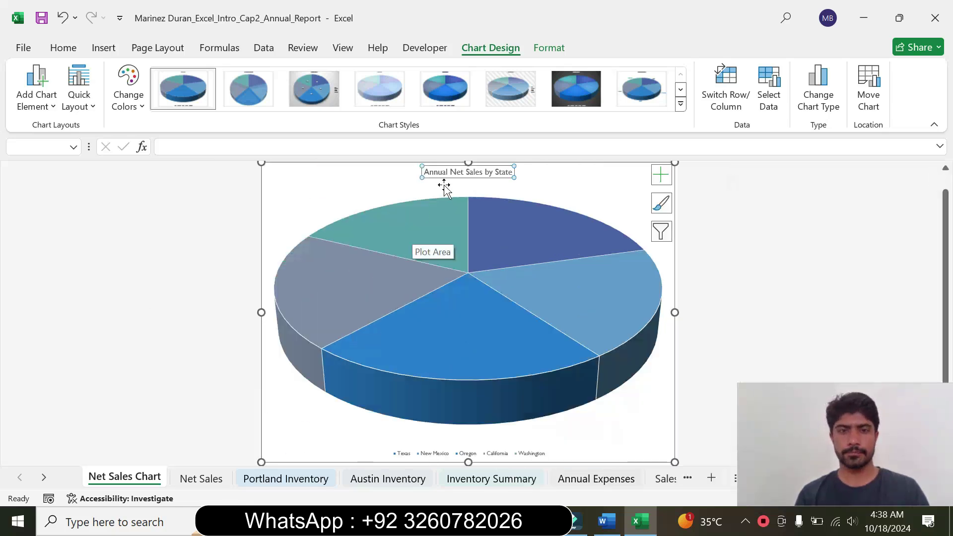
triple_click(445, 172)
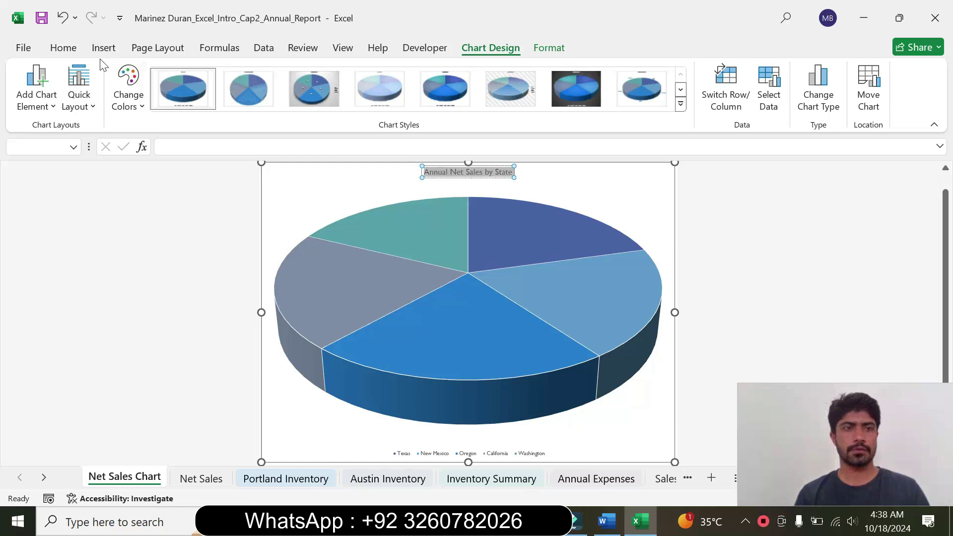
left_click(63, 47)
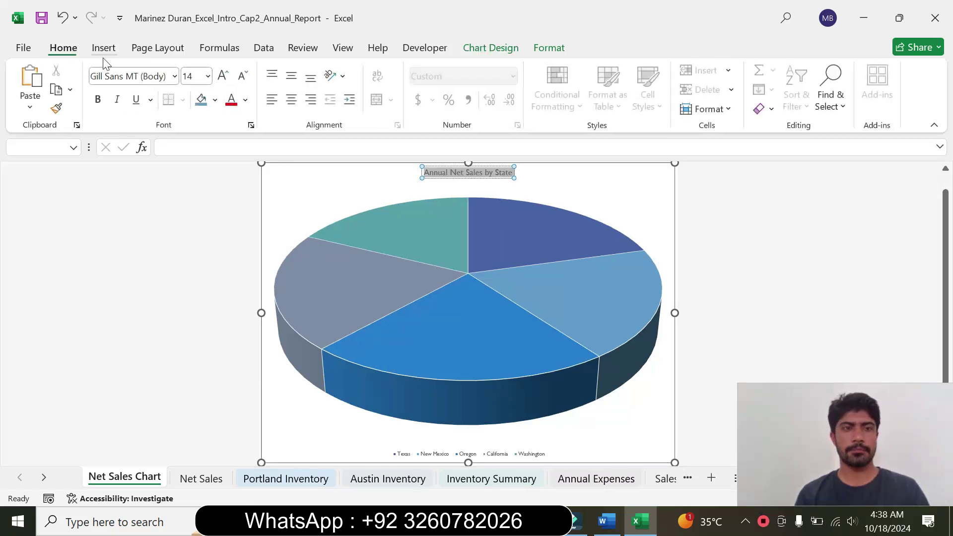
left_click(207, 78)
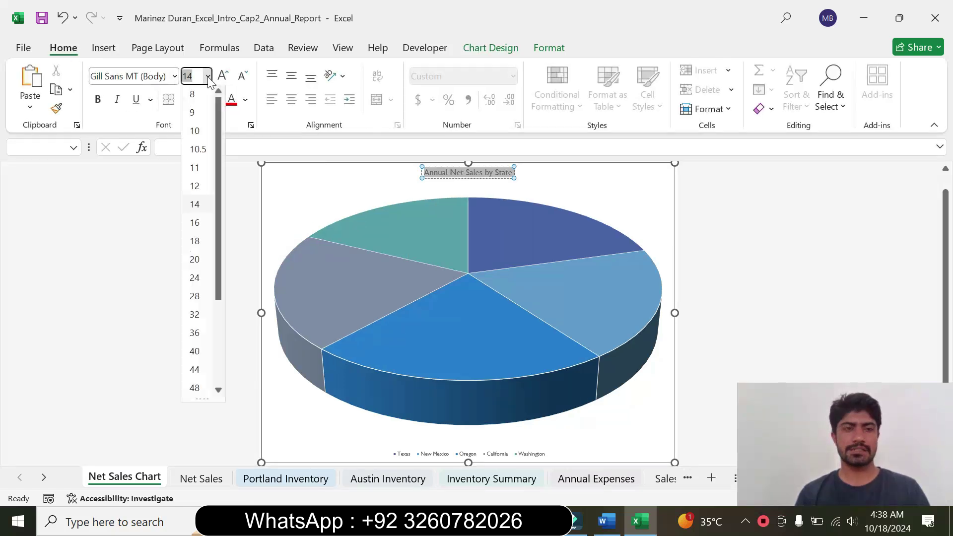
left_click(204, 314)
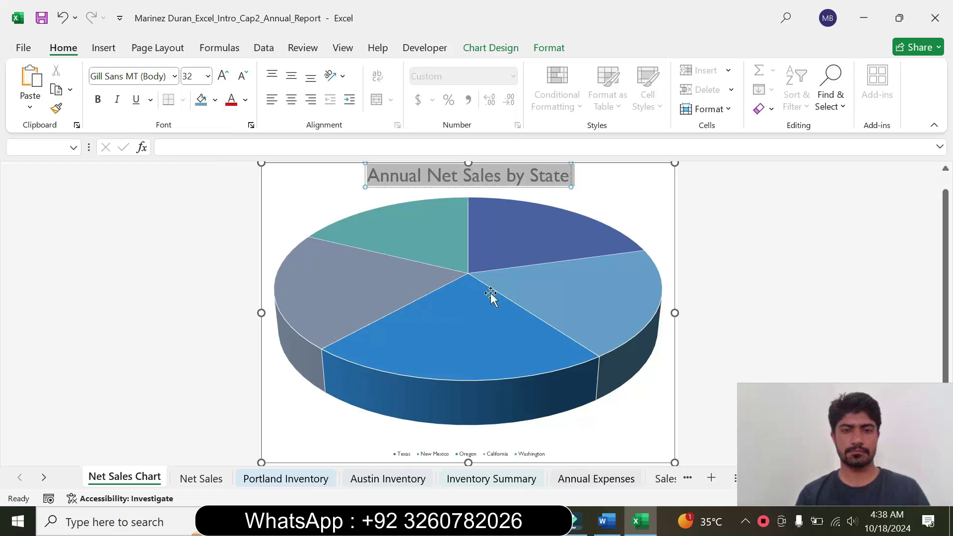
Read the legend and data label instruction in Word, then remove the Excel pie chart's legend and add data labels.
left_click(610, 531)
left_click_drag(287, 310, 572, 347)
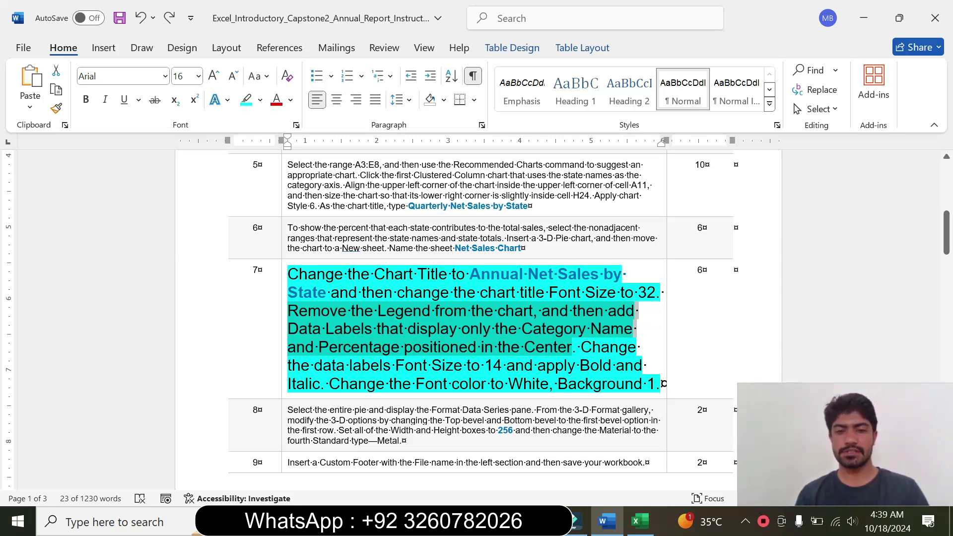
left_click(640, 529)
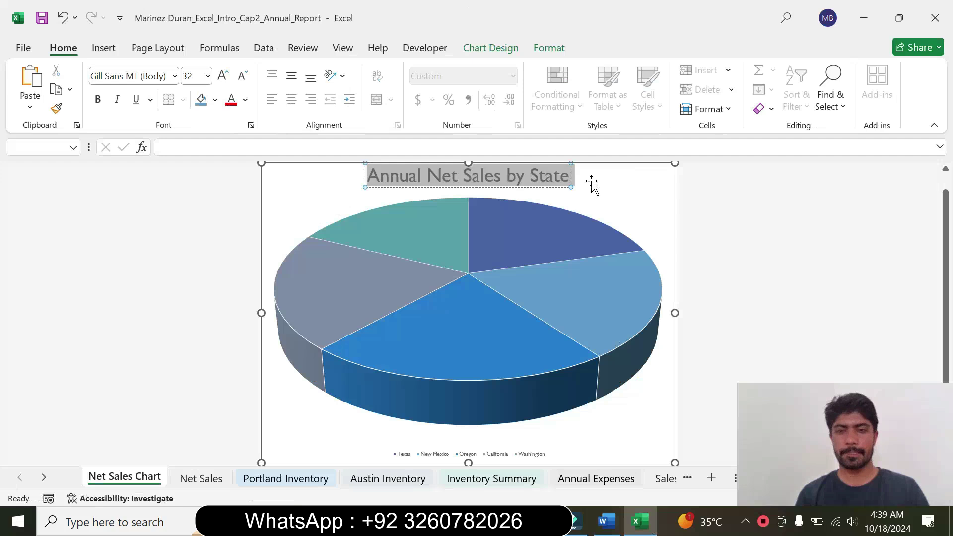
left_click(630, 173)
left_click(663, 177)
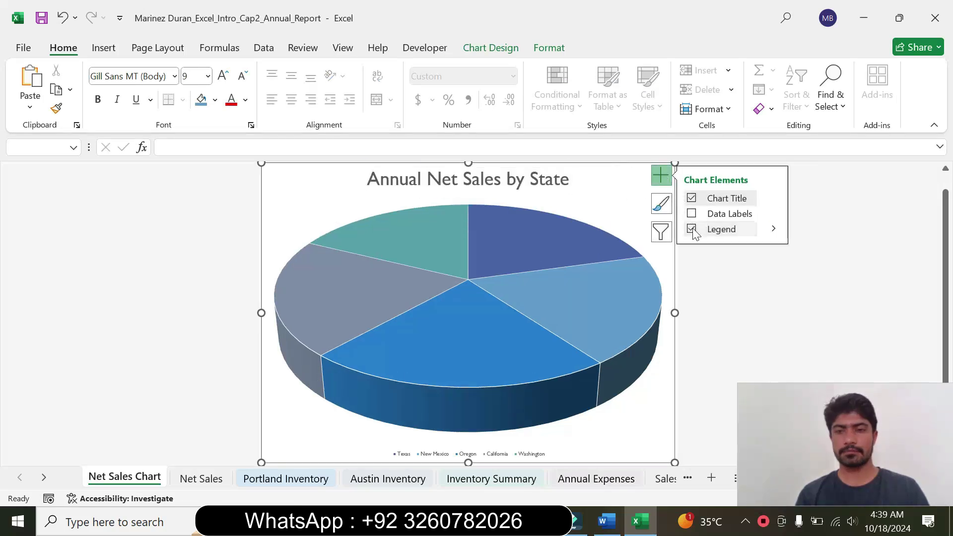
left_click(692, 230)
left_click(692, 214)
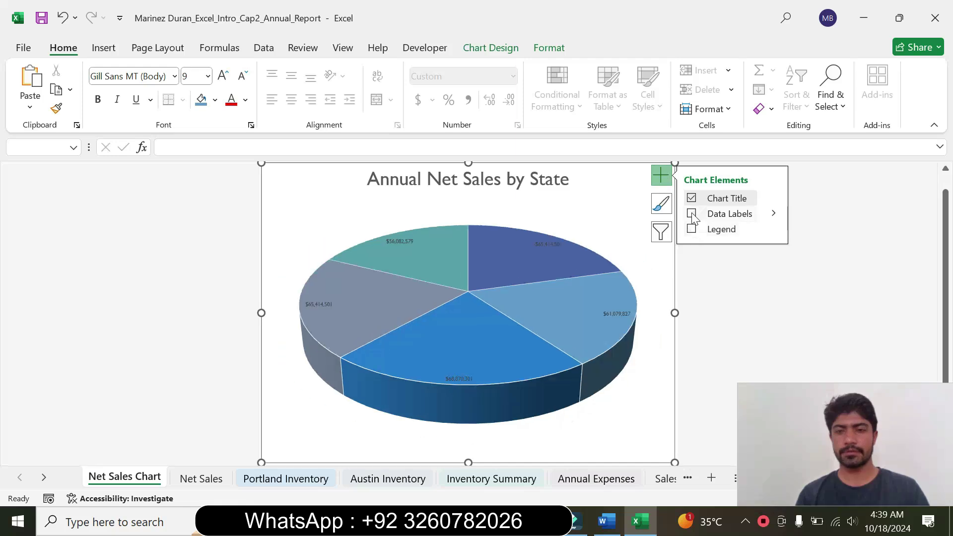
Format the data labels to show only Category Name and Percentage, without leader lines, positioned in the Center as step 7 instructs.
left_click(774, 214)
left_click(822, 306)
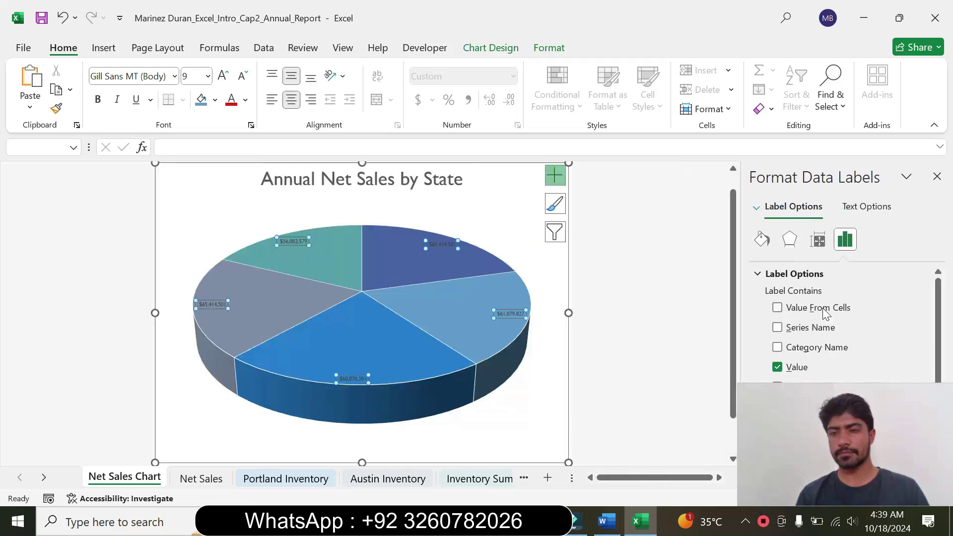
left_click_drag(800, 425, 127, 415)
left_click(607, 521)
left_click(459, 299)
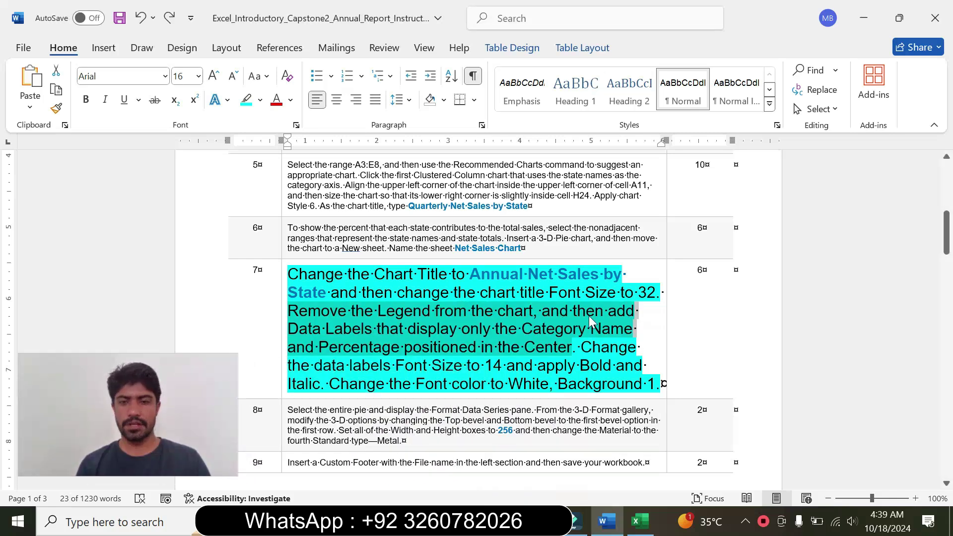
left_click(344, 329)
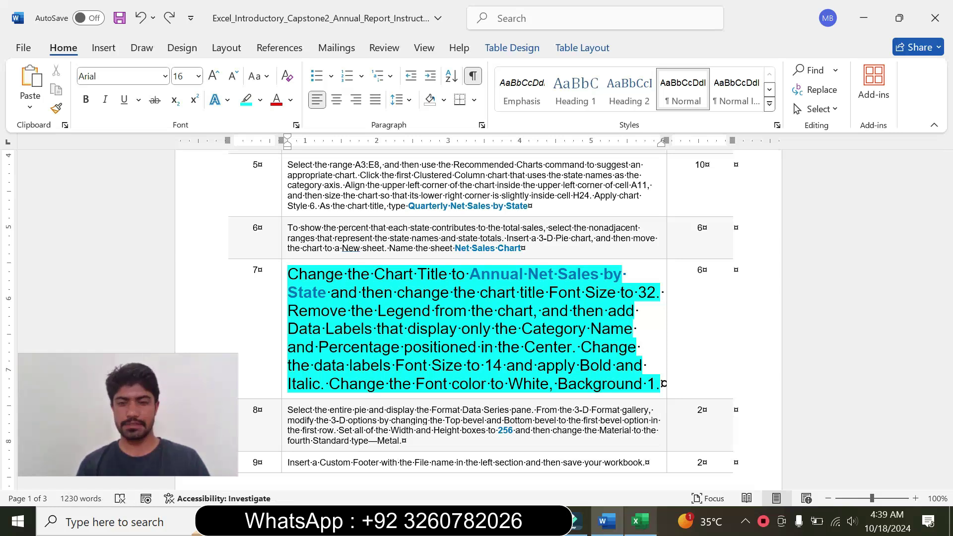
left_click(639, 522)
left_click(777, 347)
left_click(778, 367)
left_click(777, 387)
left_click(777, 407)
left_click_drag(940, 349, 940, 417)
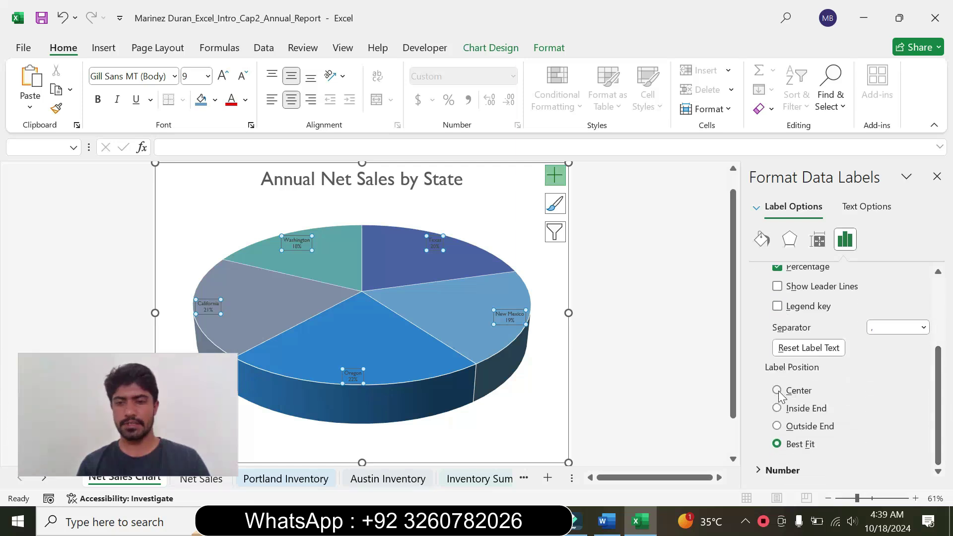
Check the data label formatting in Word, and set the Excel pie chart's labels to font size 14, bold and italic.
key("alt+Tab")
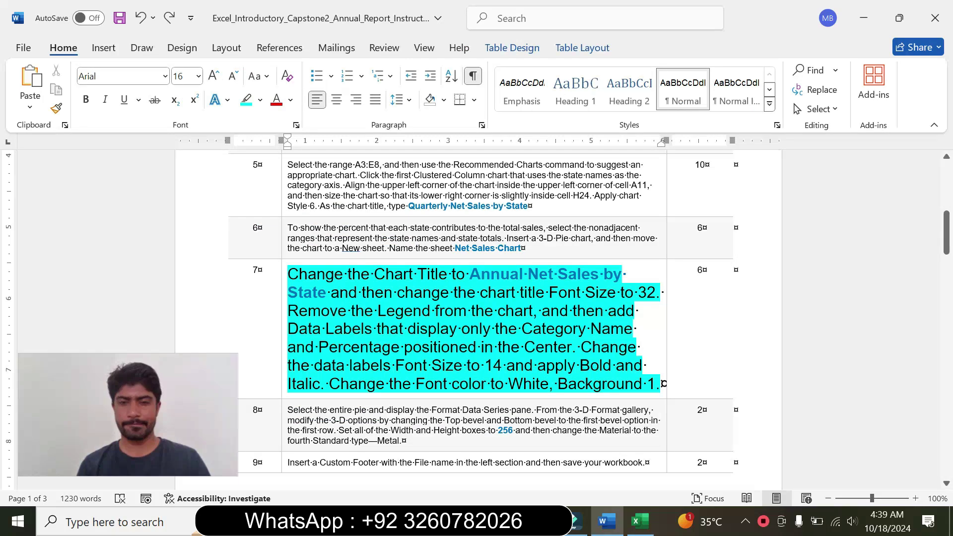
left_click_drag(314, 365, 536, 366)
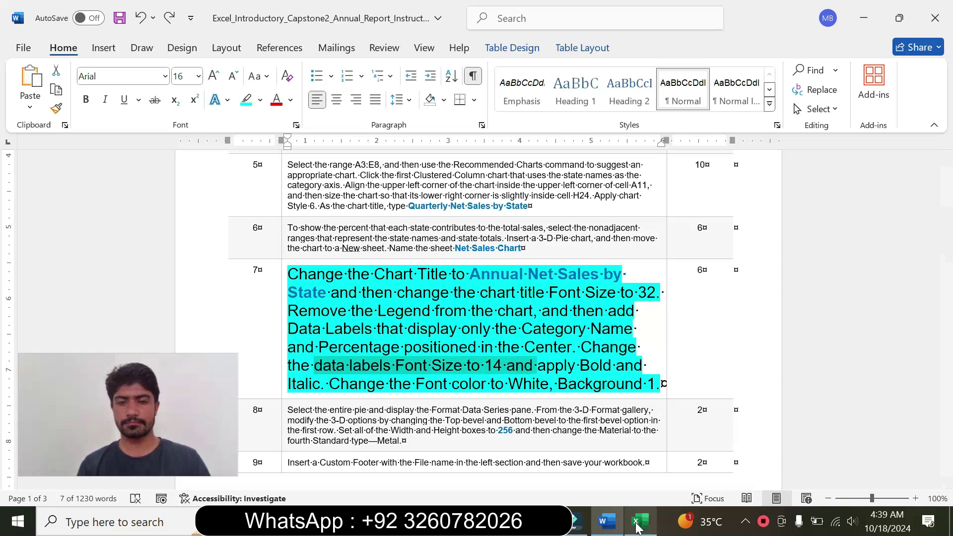
key("alt+Tab")
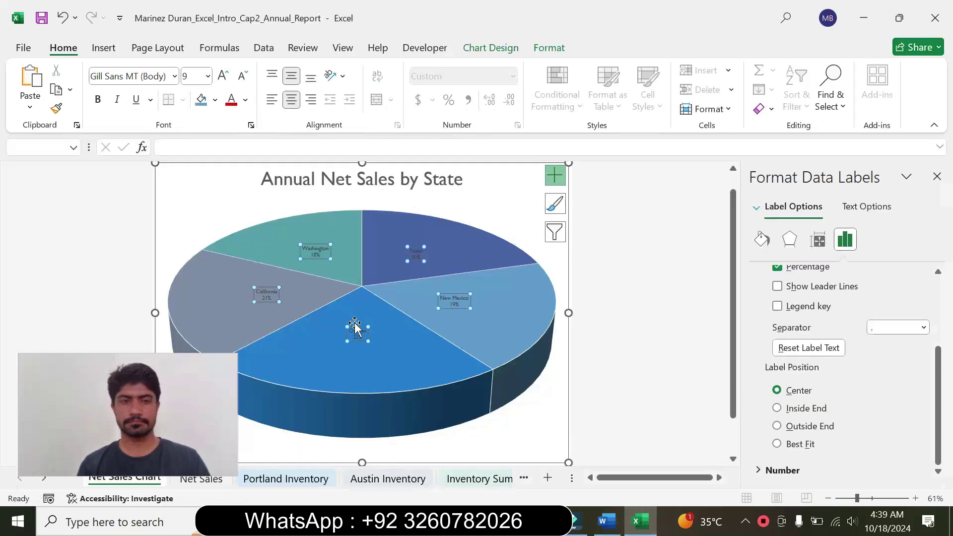
left_click(208, 77)
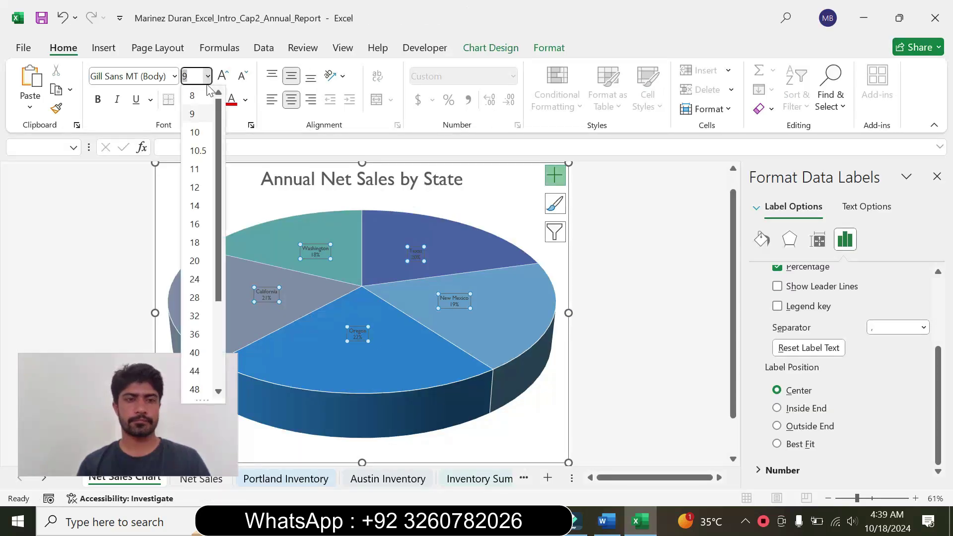
left_click(201, 208)
left_click(611, 525)
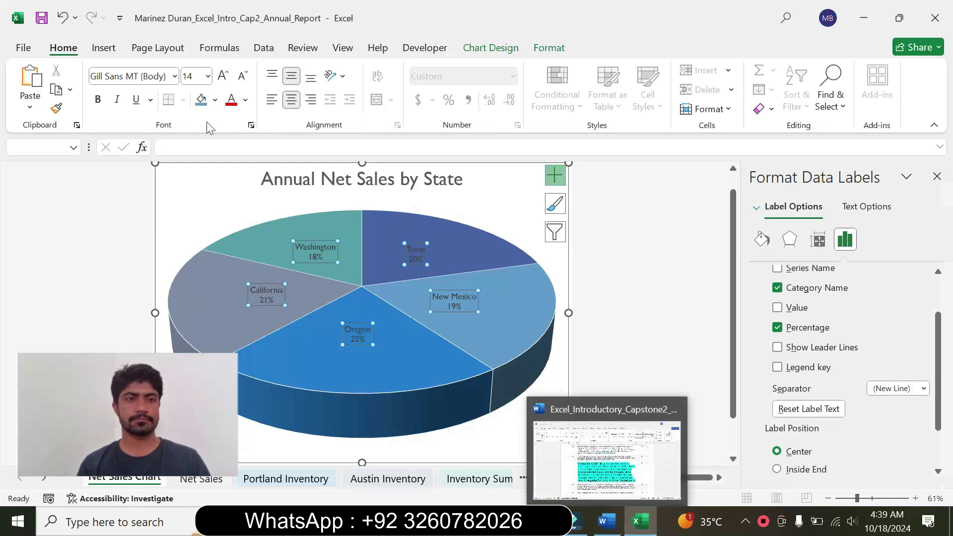
left_click(102, 102)
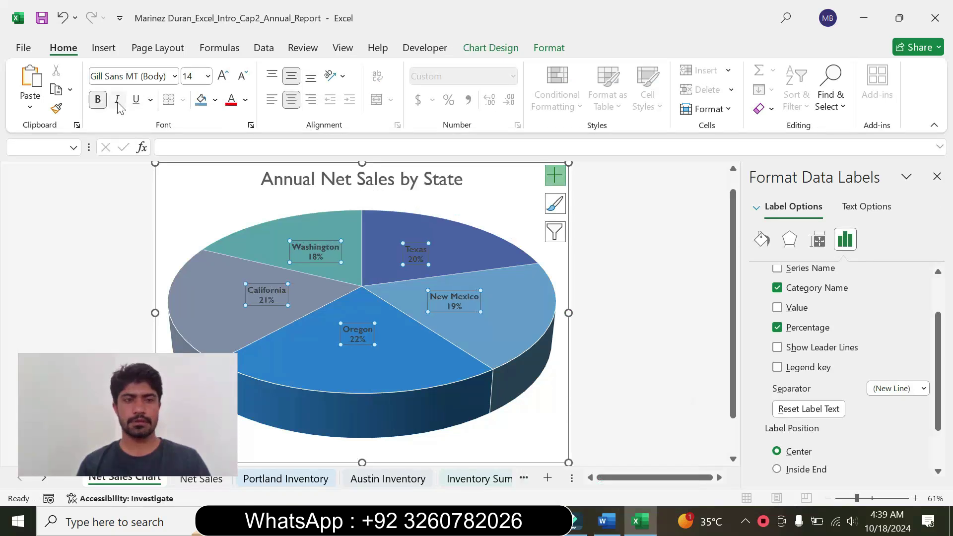
left_click(118, 100)
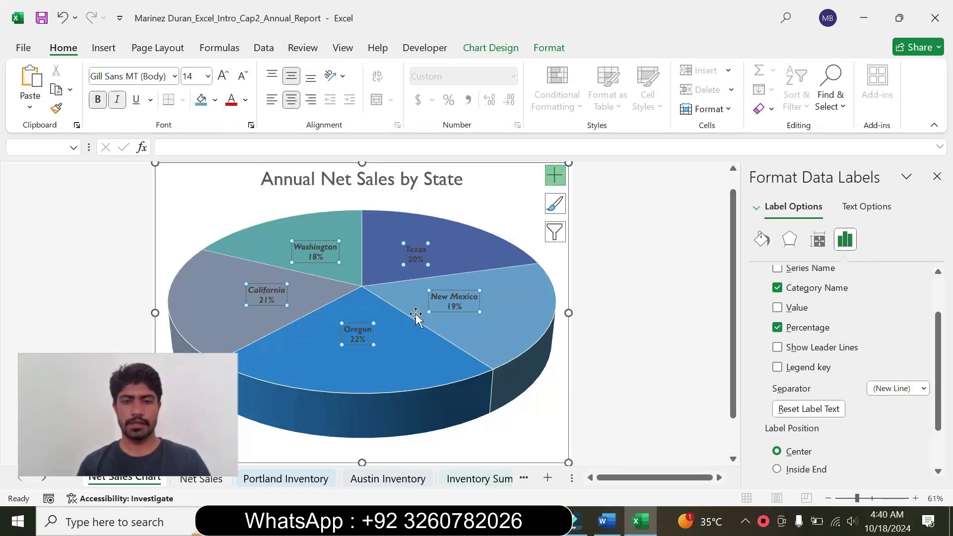
Read the font color instruction in Word, change the Excel data labels to White, Background 1, and return to Word.
left_click(607, 522)
left_click_drag(329, 384, 647, 385)
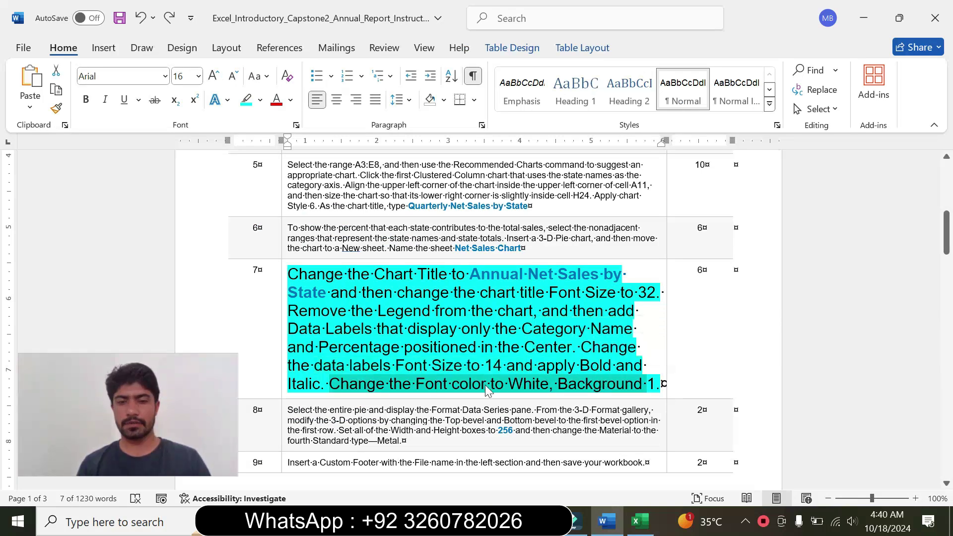
left_click(640, 521)
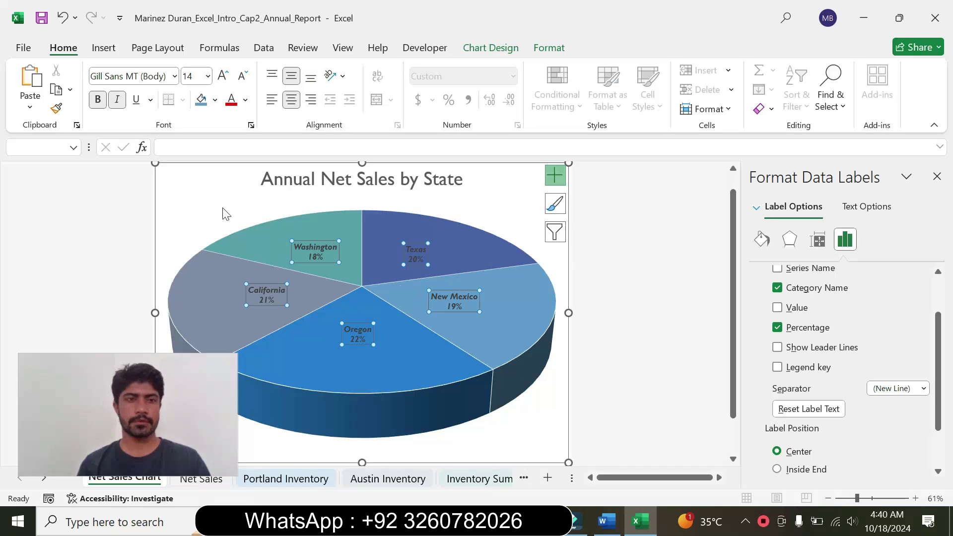
left_click(246, 101)
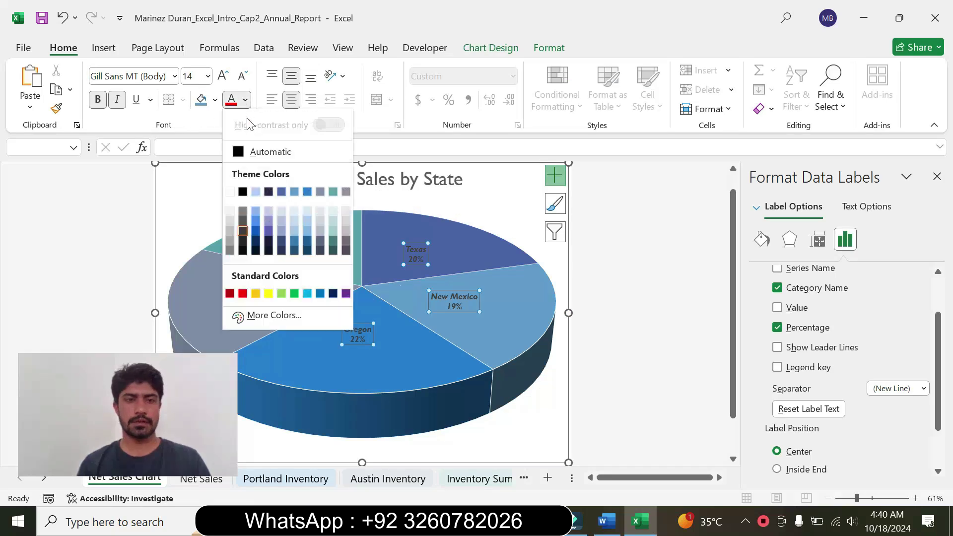
left_click(231, 192)
left_click(604, 530)
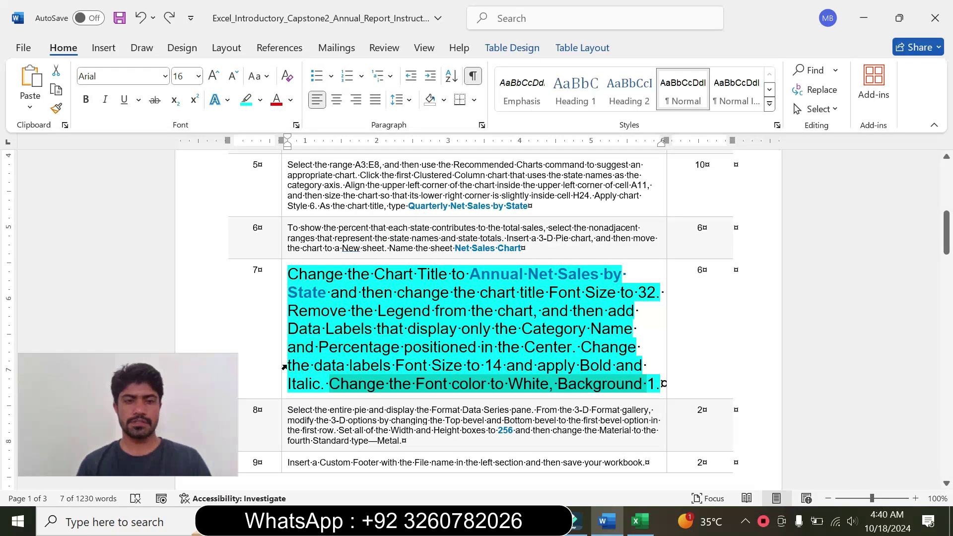
Restore the step 7 instruction text to font size 9 and remove its highlight.
left_click(284, 367)
left_click(374, 319)
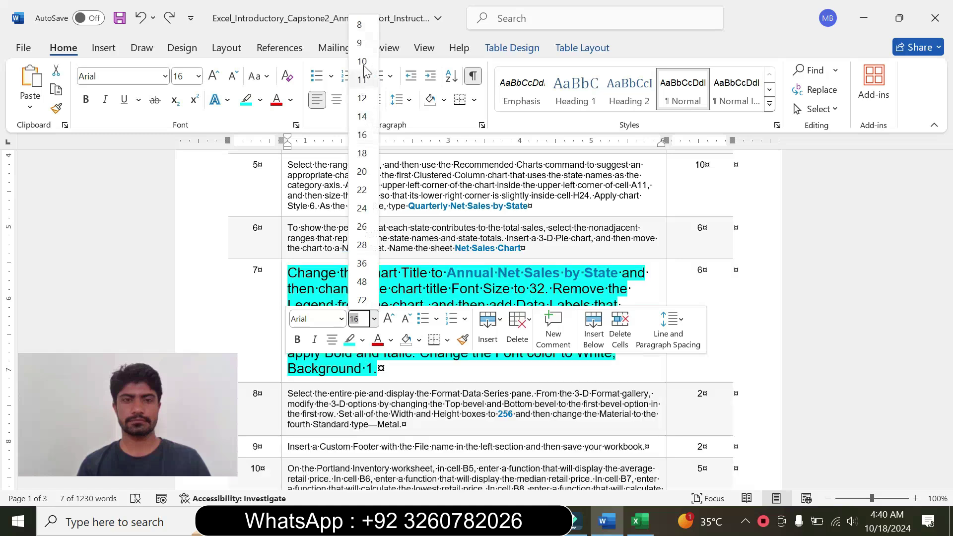
left_click(360, 43)
left_click(260, 100)
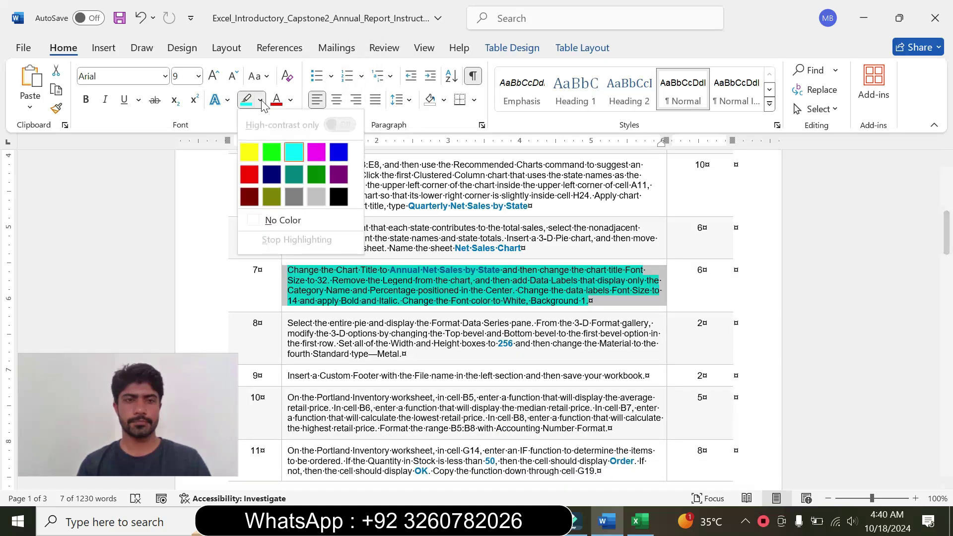
left_click(283, 220)
left_click(337, 317)
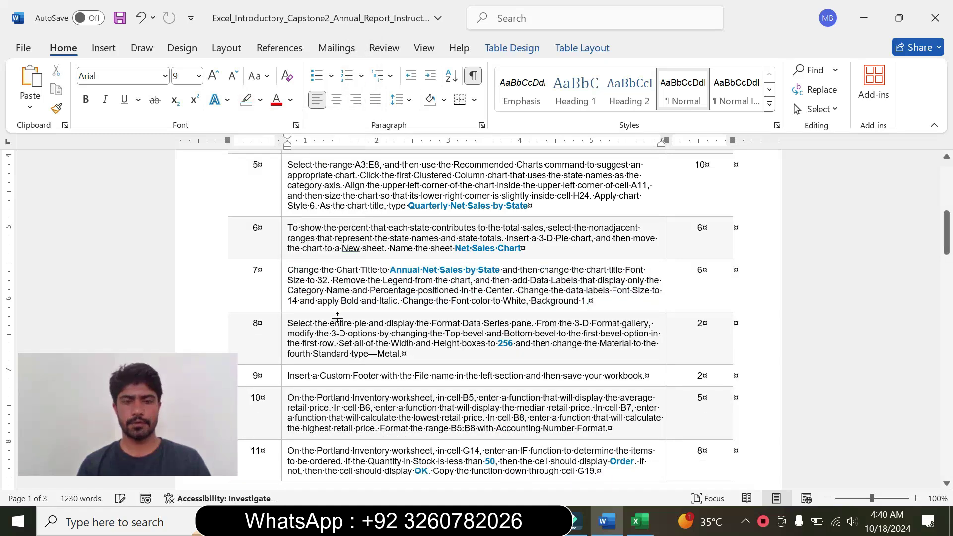
Enlarge the step 8 instruction text to font size 16 and highlight it in turquoise.
left_click(283, 353)
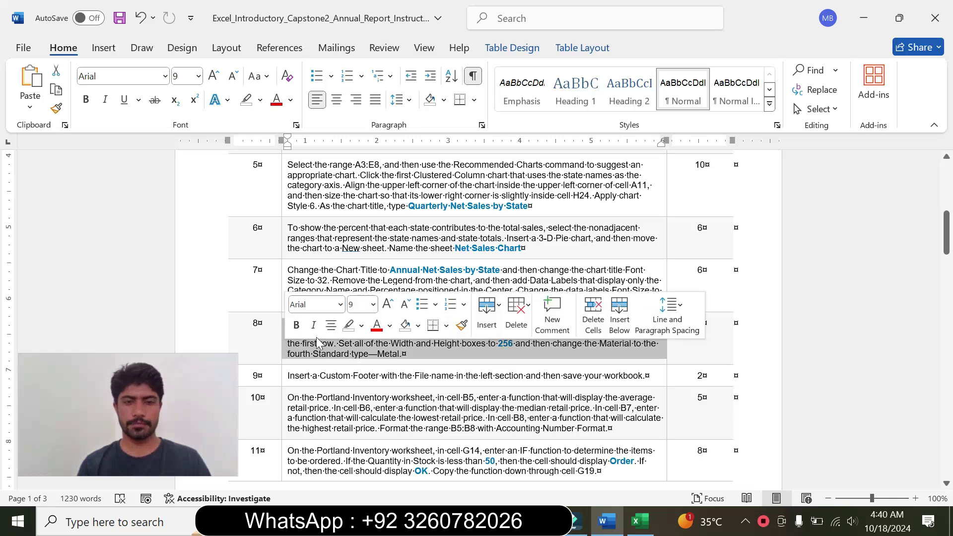
left_click(374, 304)
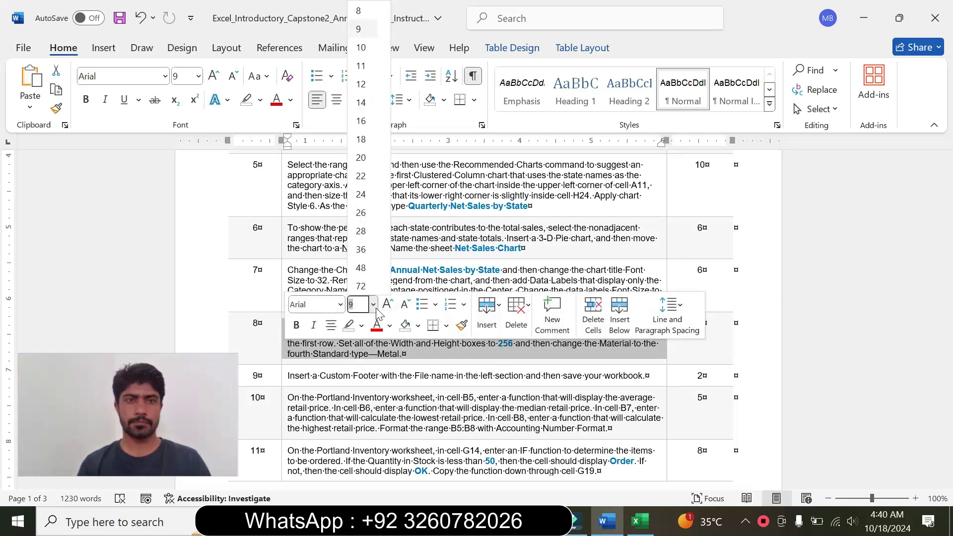
left_click(361, 121)
left_click(261, 100)
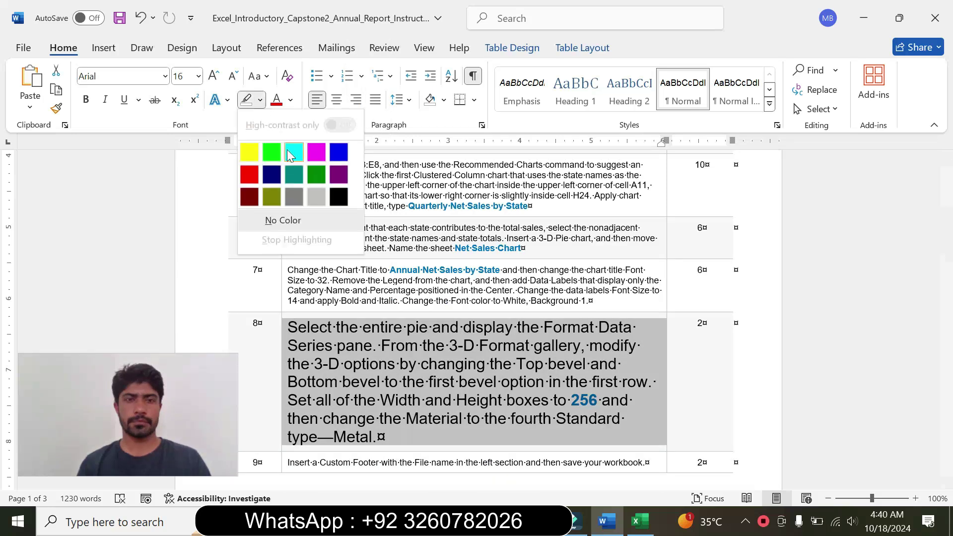
left_click(291, 143)
Read the step 8 instruction in Word, then select the entire pie in Excel and display its data series 3-D Format options.
left_click_drag(287, 327, 598, 400)
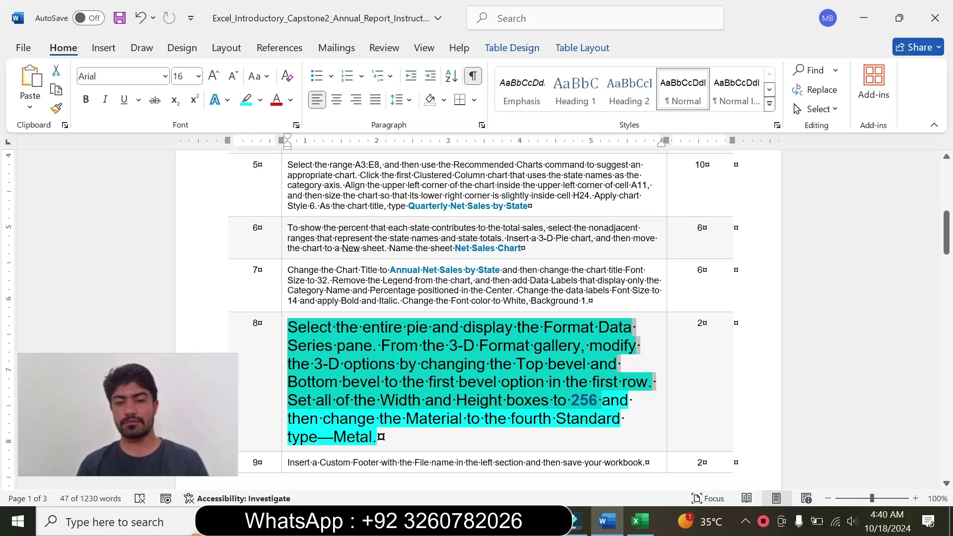
left_click(355, 437)
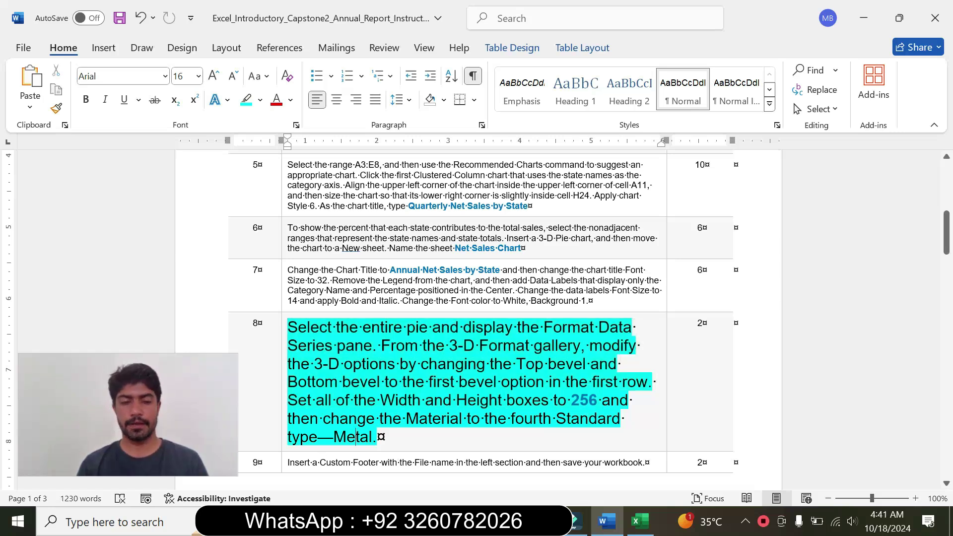
left_click_drag(288, 345, 402, 374)
left_click(425, 400)
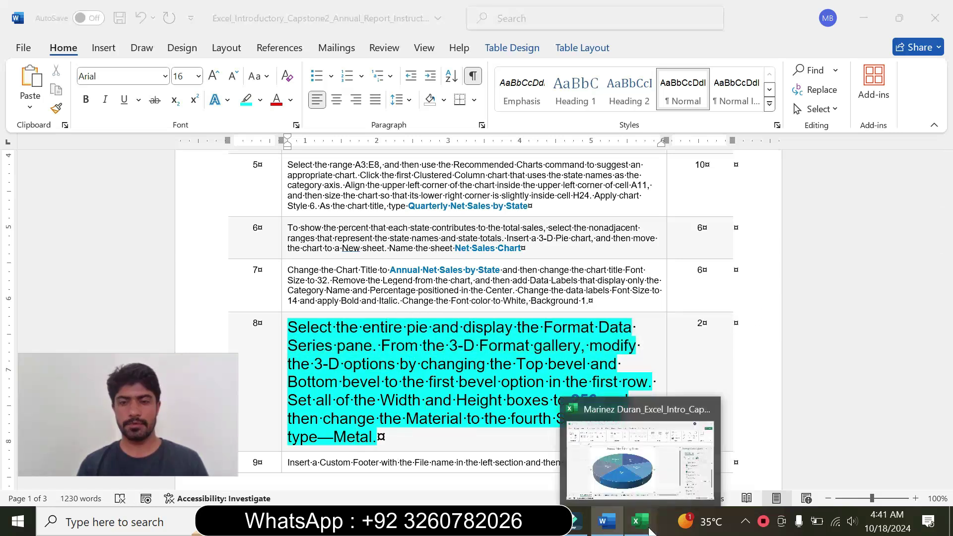
left_click(660, 459)
left_click(384, 241)
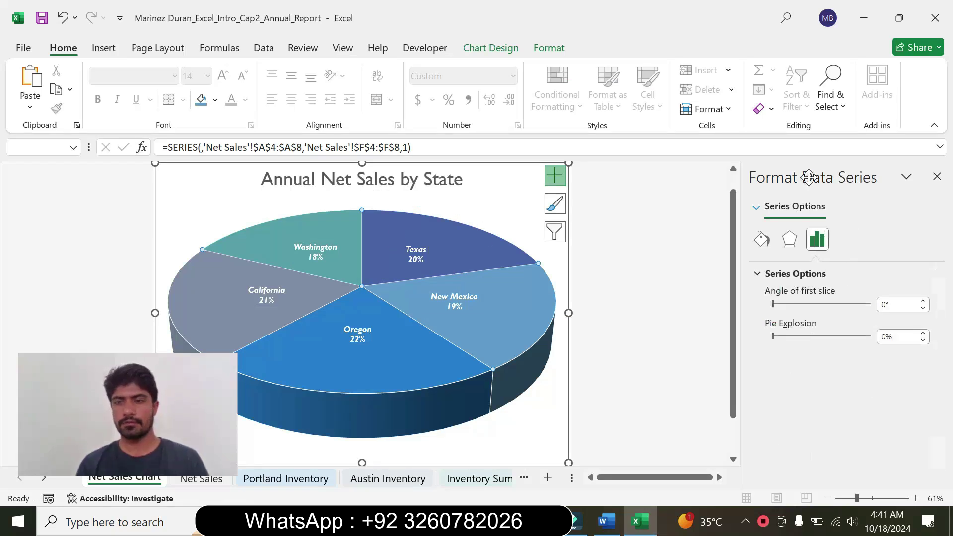
left_click(789, 243)
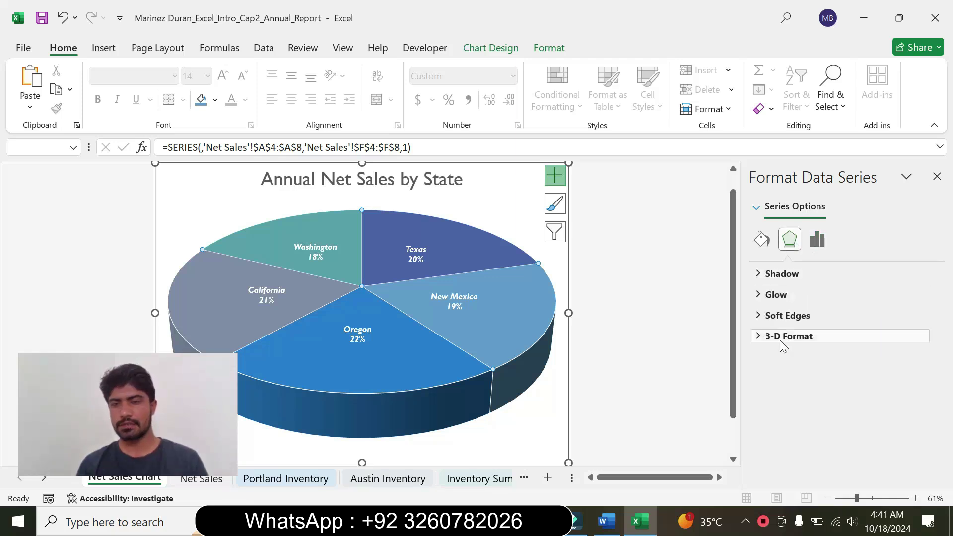
left_click(781, 338)
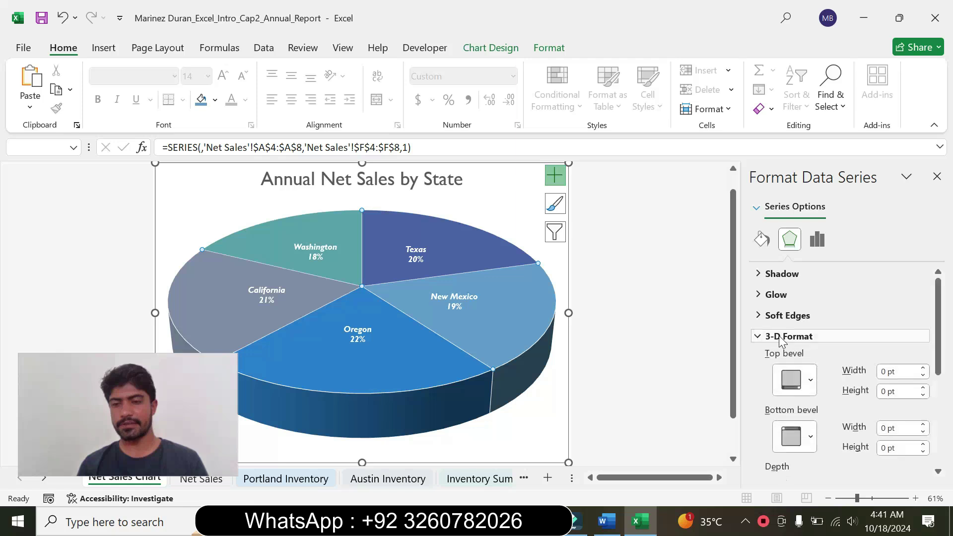
Recheck step 8 in Word, then apply the first bevel in the first row as the pie's top bevel, with width and height 256 pt.
left_click(607, 522)
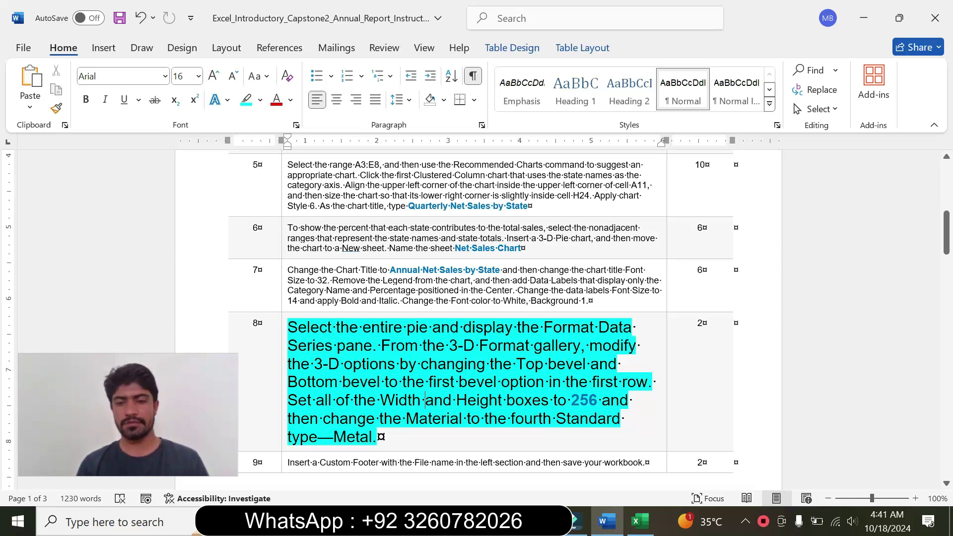
left_click(639, 521)
left_click(807, 381)
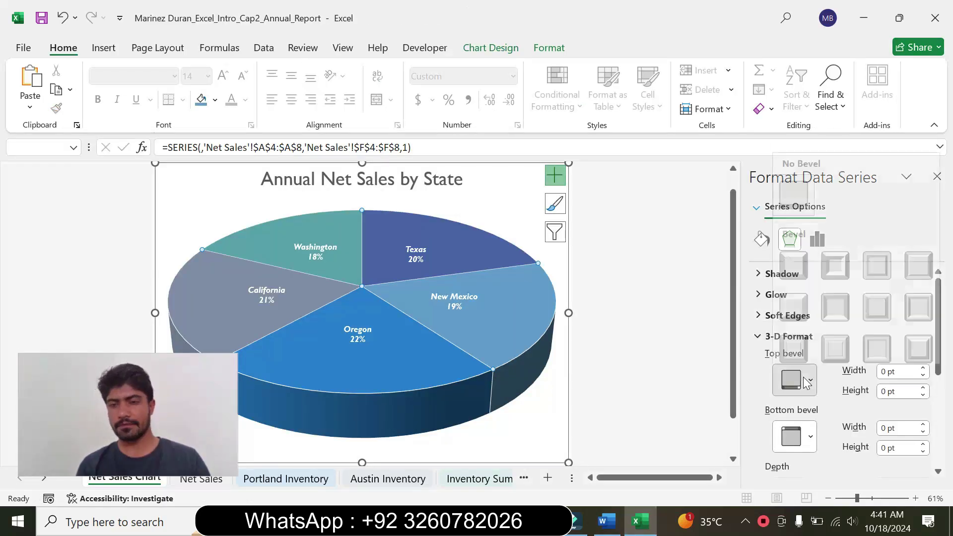
left_click(791, 249)
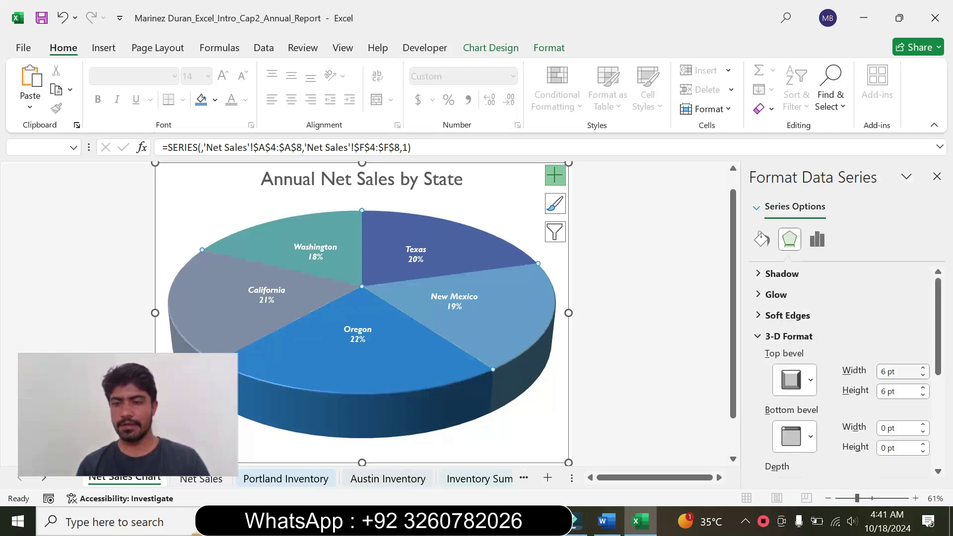
left_click(850, 368)
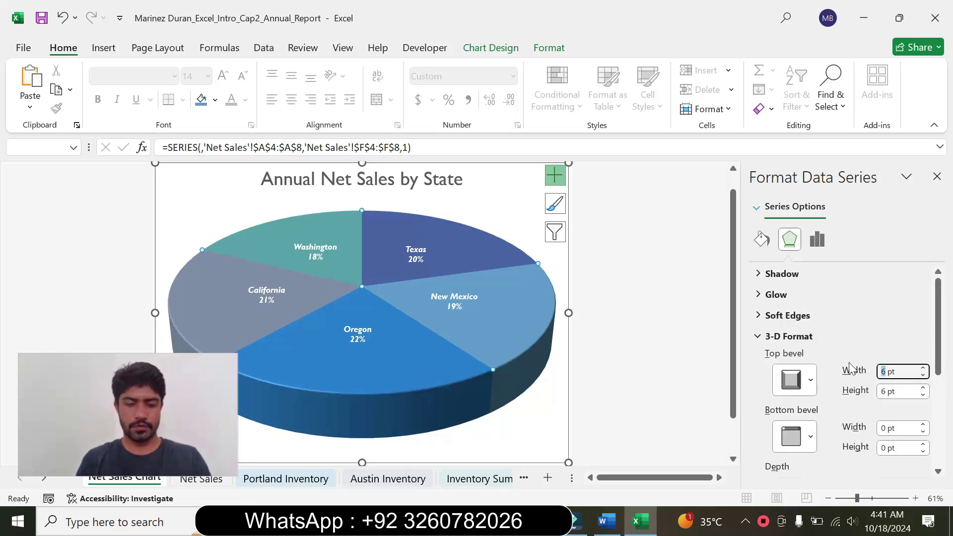
type("256")
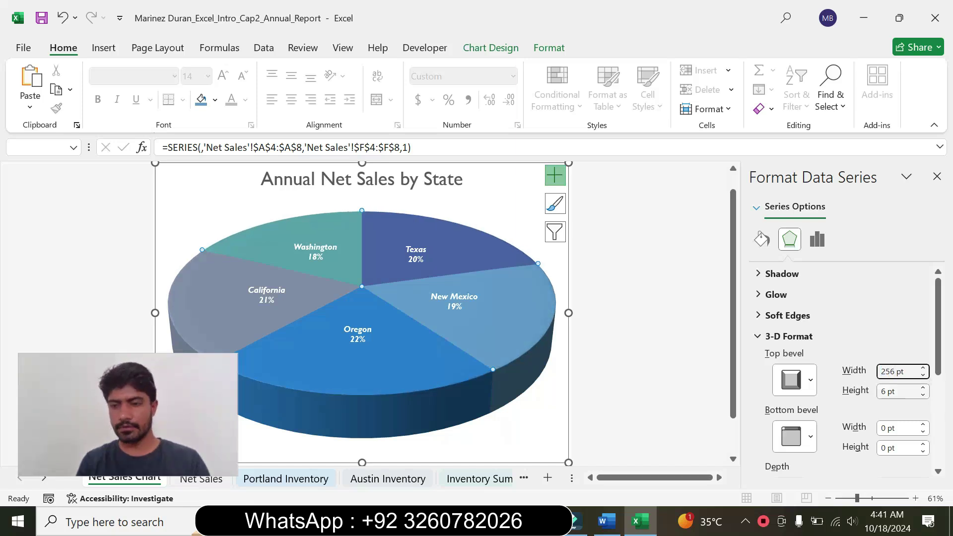
left_click(886, 391)
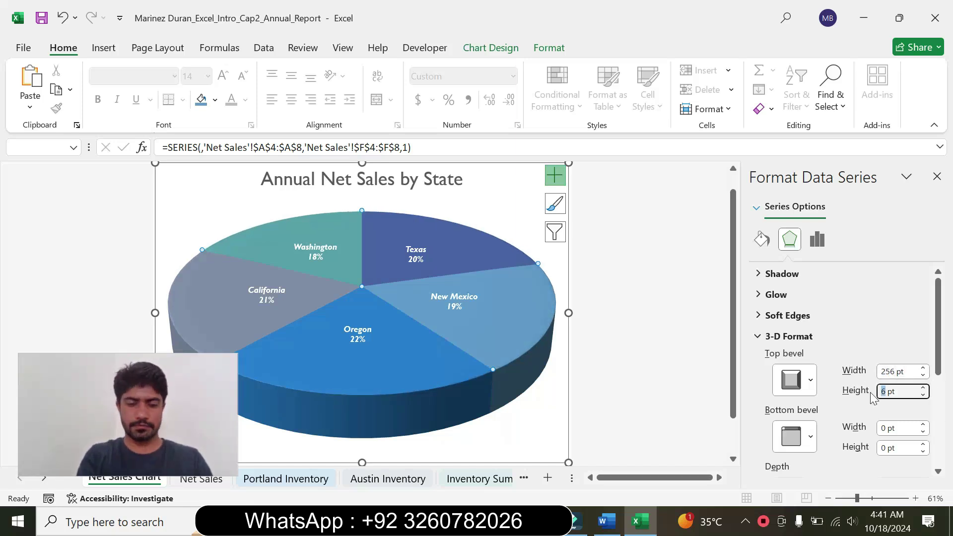
type("256")
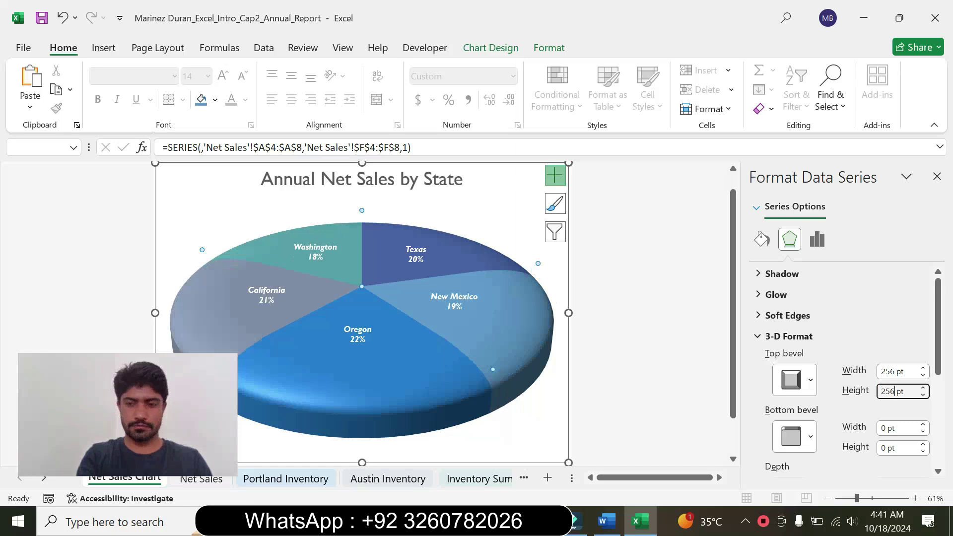
Apply the first bevel in the first row as the pie's bottom bevel, with width and height 256 pt.
left_click(809, 437)
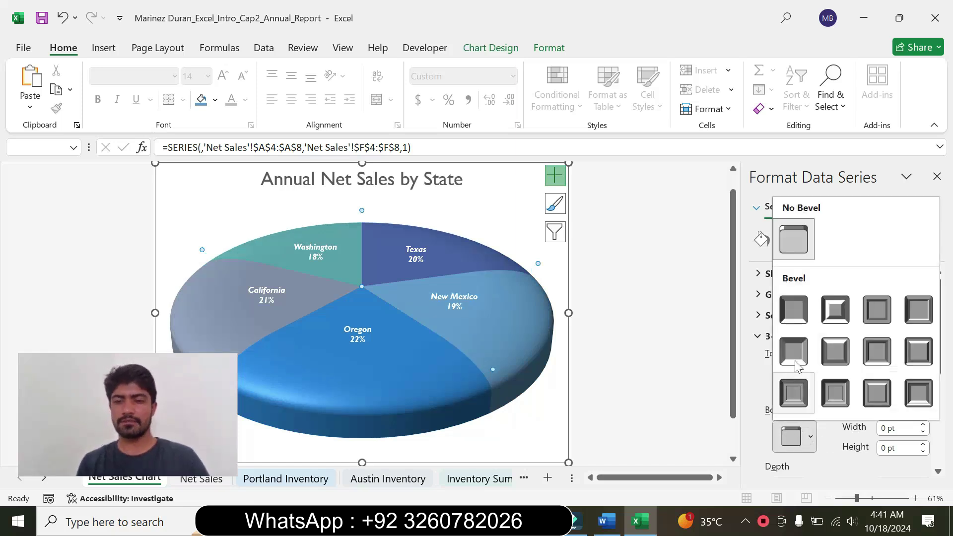
left_click(798, 320)
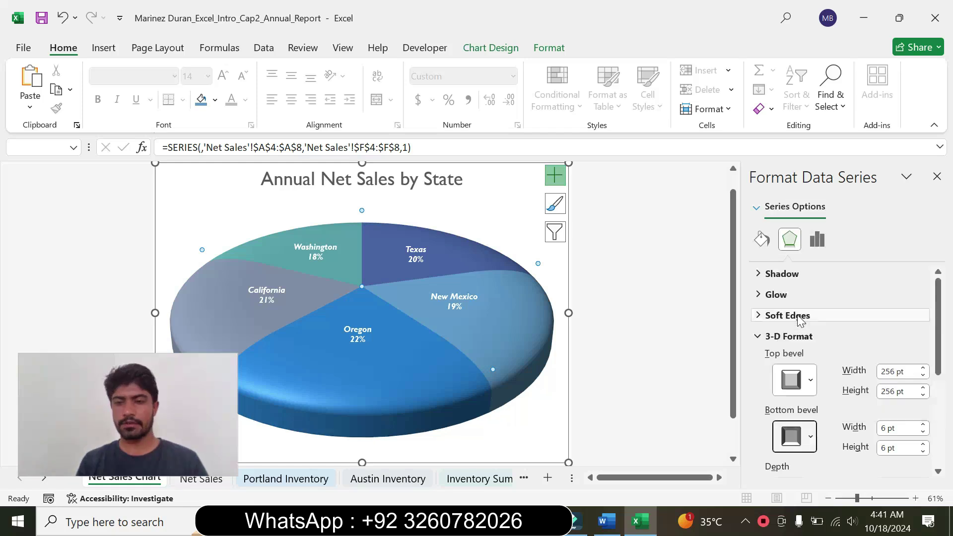
double_click(884, 428)
type("256")
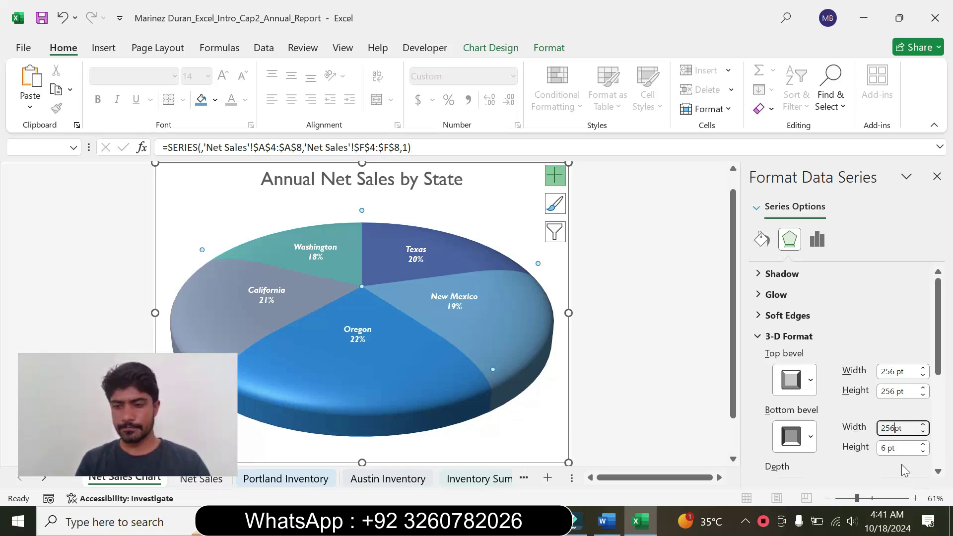
double_click(884, 448)
type("256")
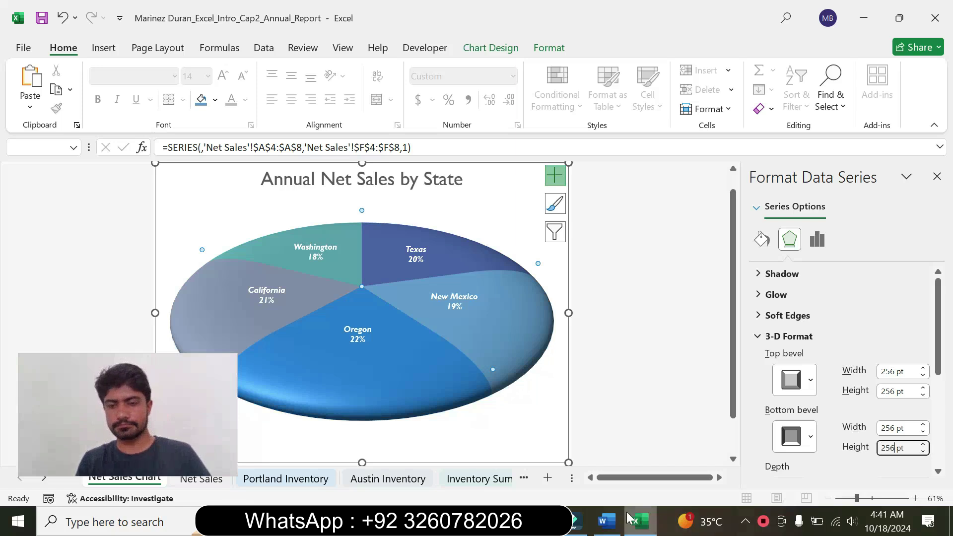
Check the material instruction in Word, then set the Excel pie's material to the fourth Standard type, Metal.
left_click(606, 521)
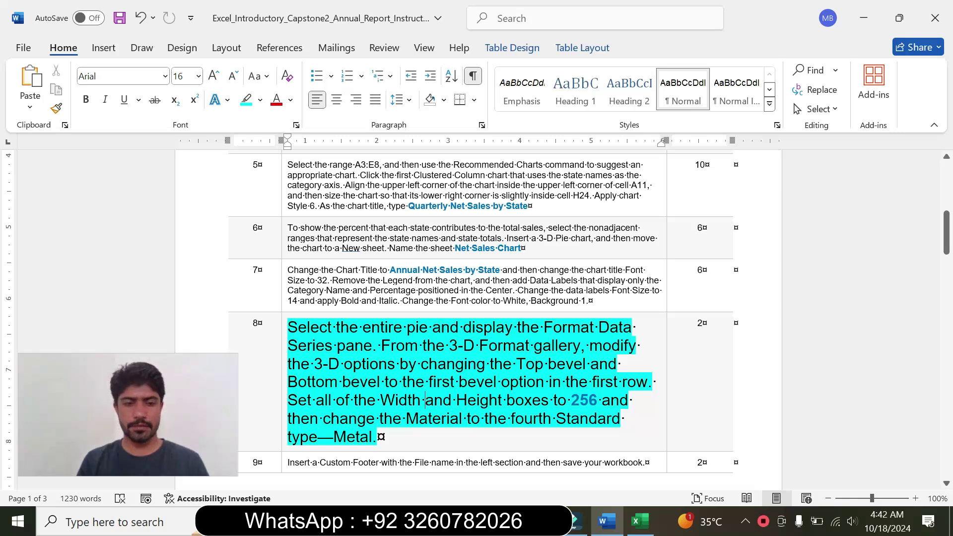
left_click(639, 521)
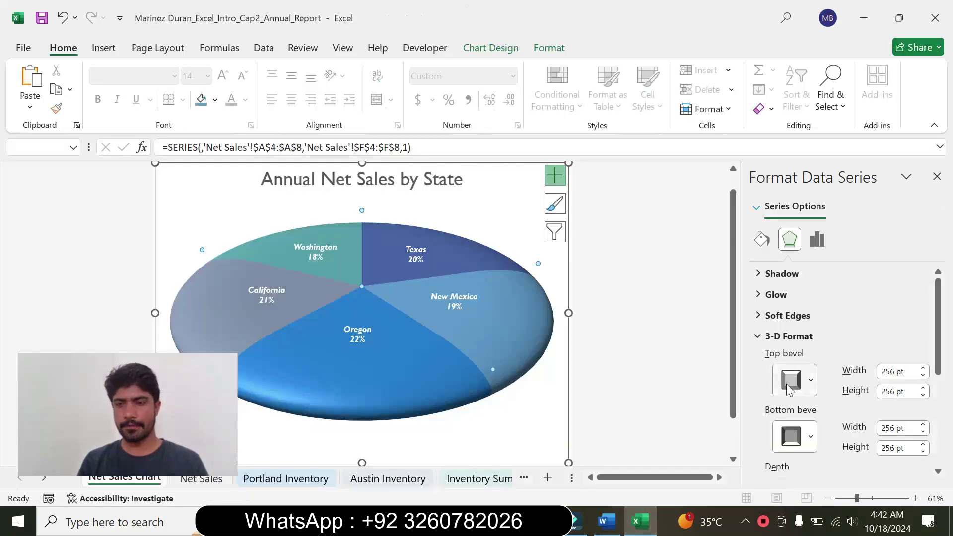
left_click_drag(939, 344, 943, 442)
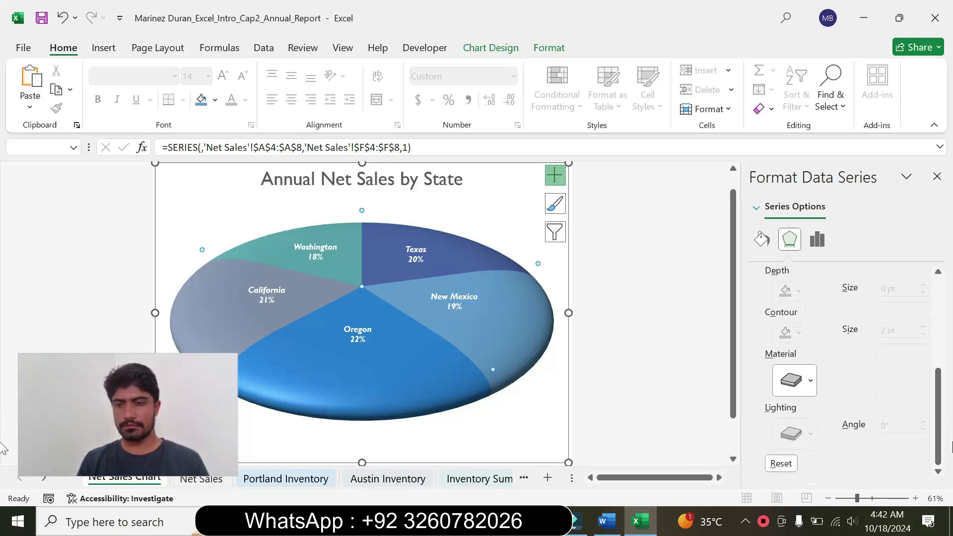
left_click(811, 387)
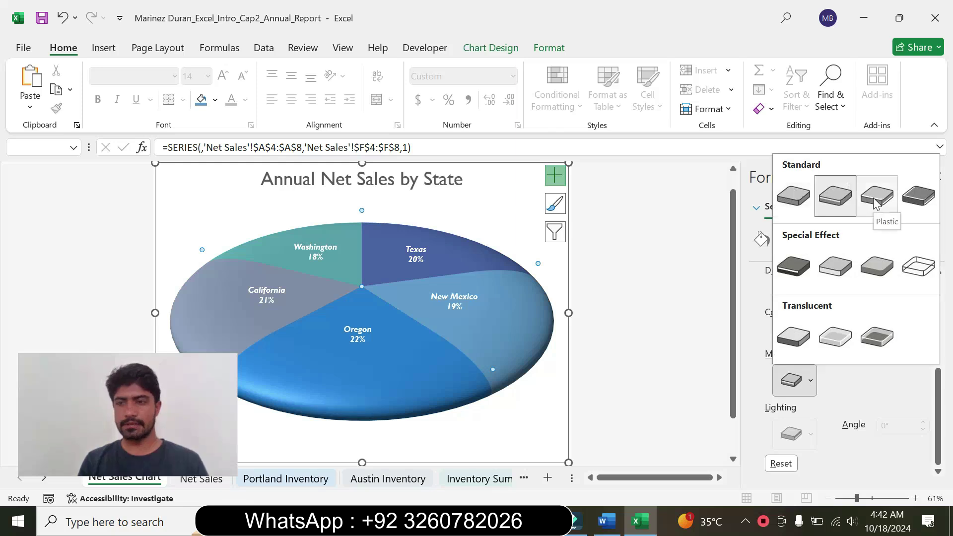
left_click(916, 206)
Switch to Word, restore the step 8 instruction text to font size 9, and remove its highlight.
left_click(602, 524)
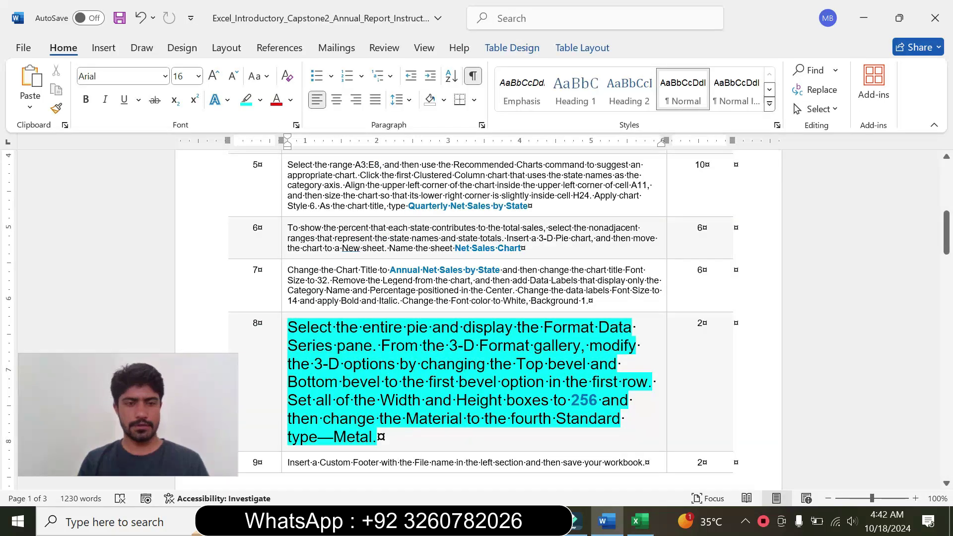
left_click(281, 428)
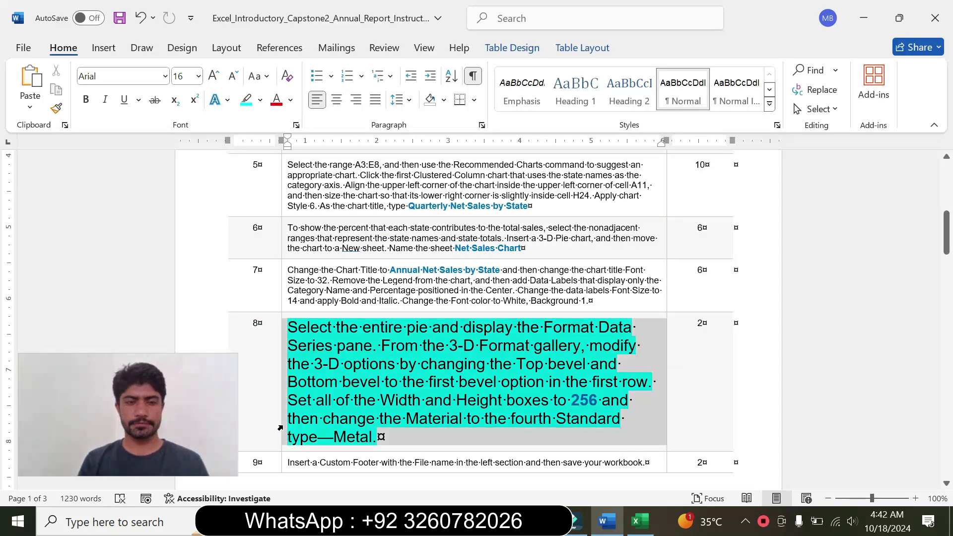
left_click(370, 380)
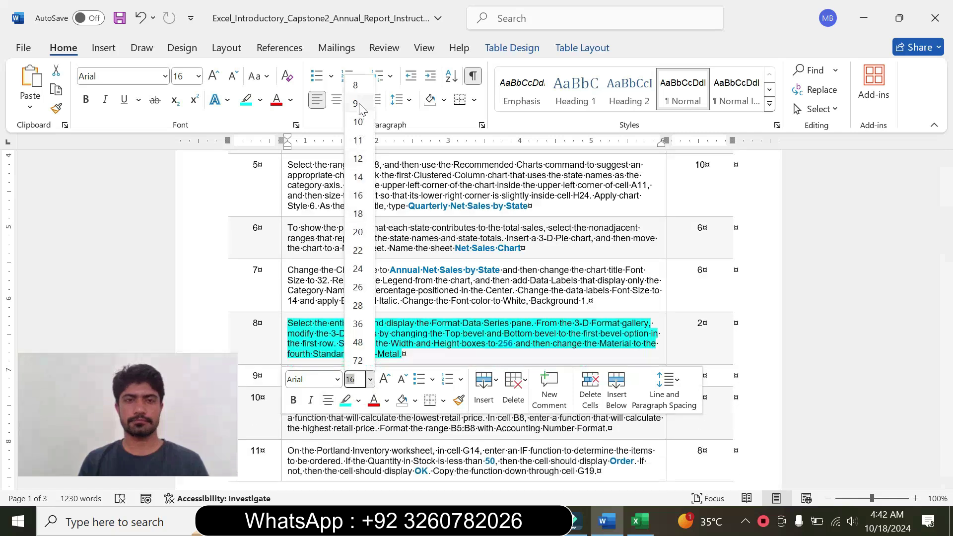
left_click(356, 106)
left_click(261, 101)
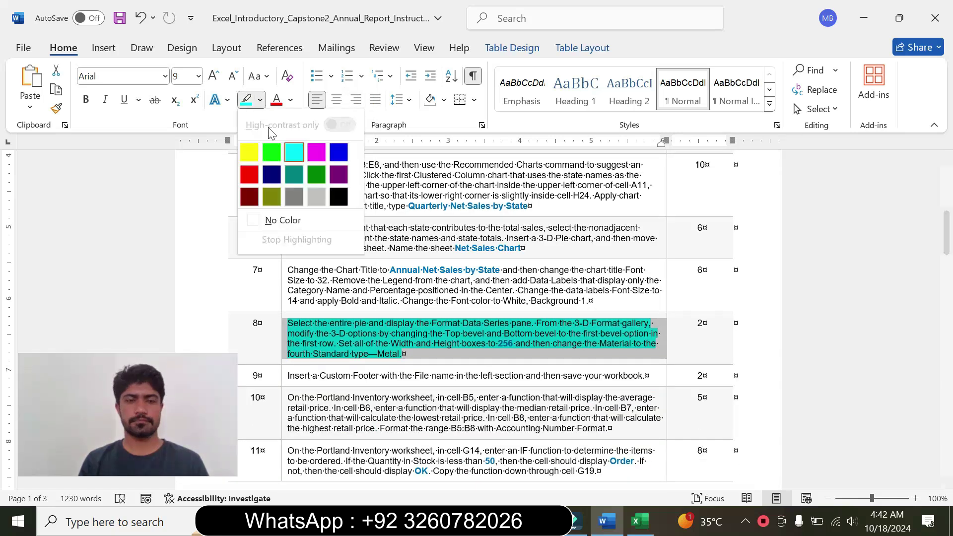
left_click(281, 219)
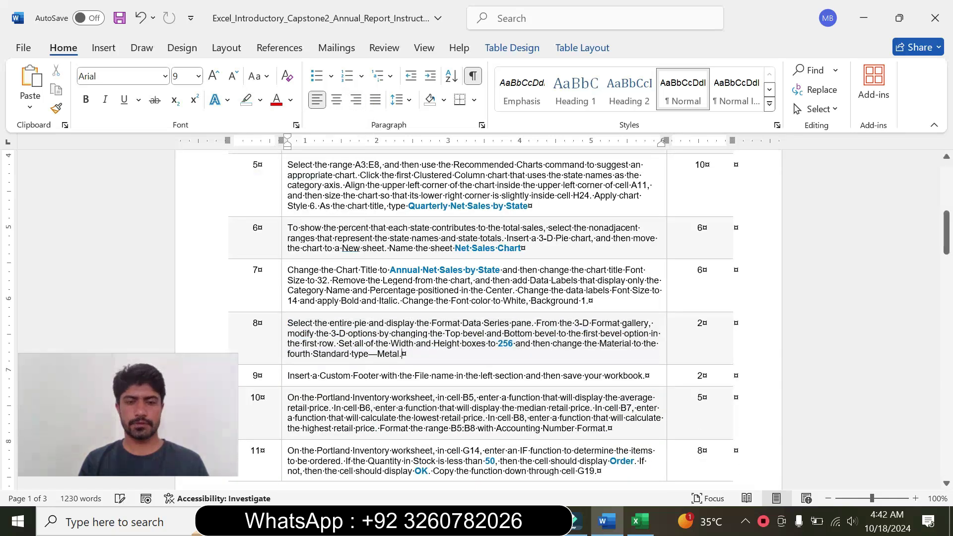
Enlarge the step 9 instruction text to font size 18, highlight it in turquoise, and read it through.
left_click(283, 381)
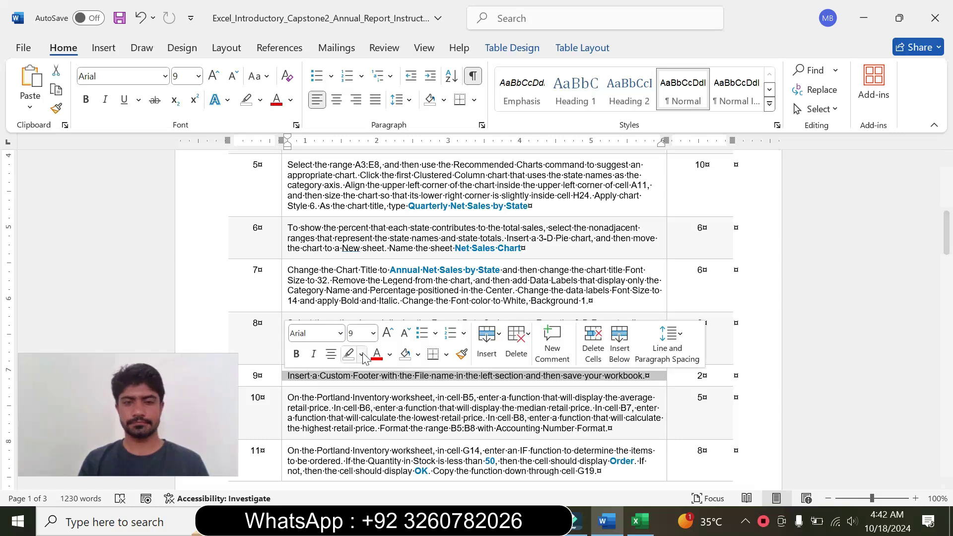
left_click(374, 338)
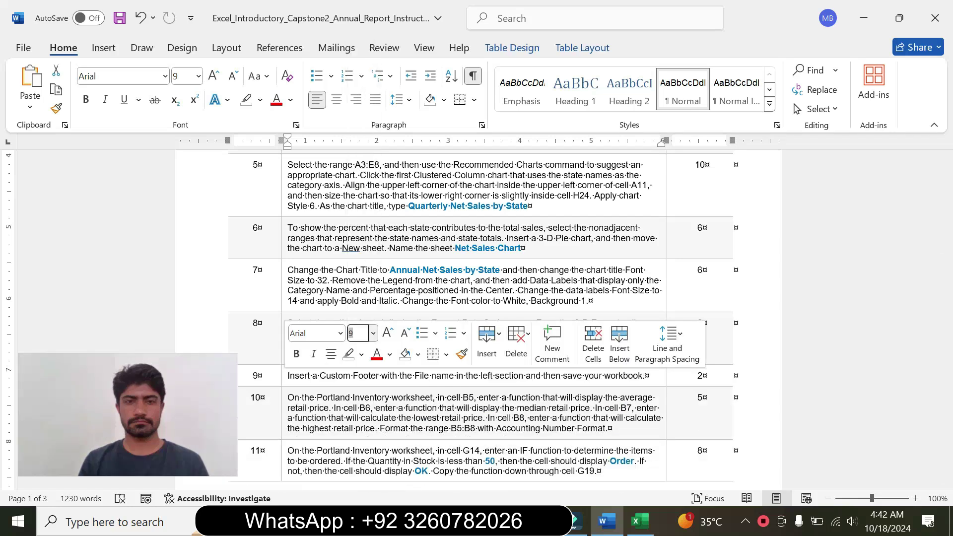
left_click(361, 168)
left_click(260, 100)
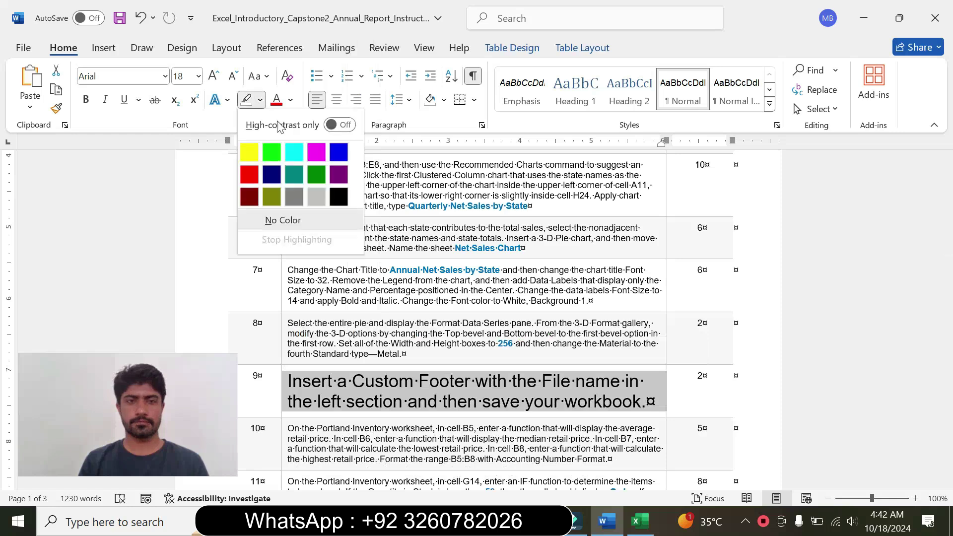
left_click(296, 148)
left_click_drag(289, 381, 644, 402)
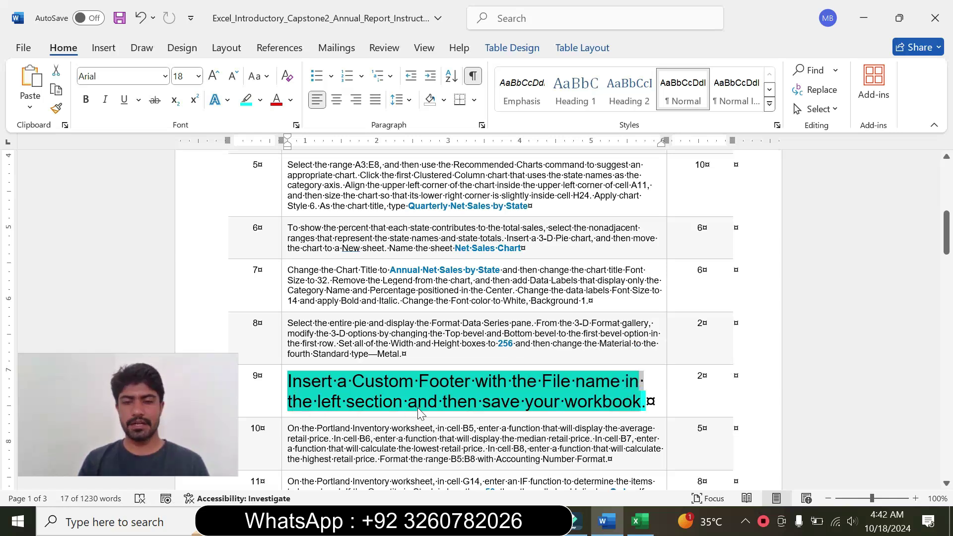
left_click(346, 387)
left_click_drag(288, 382, 640, 401)
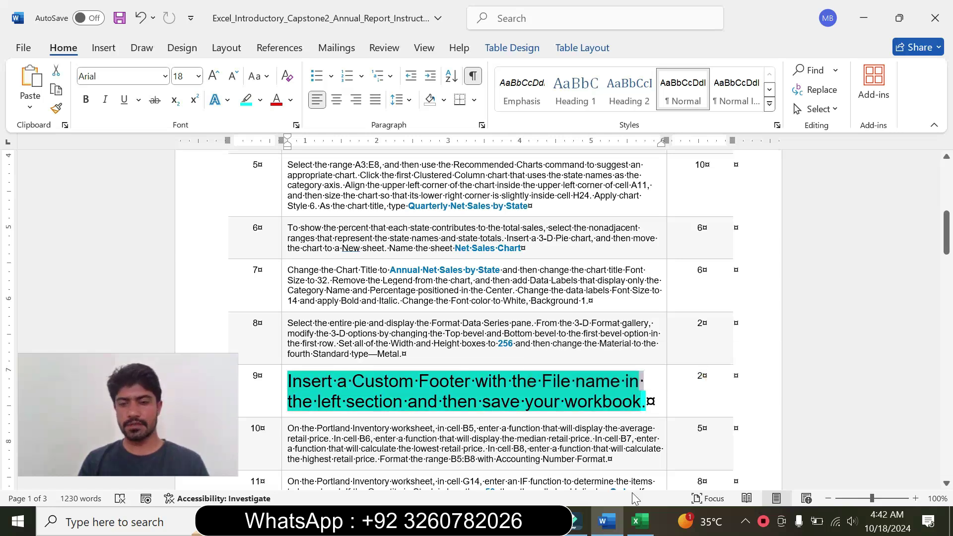
Switch to Excel and give the Net Sales Chart sheet a custom footer with the file name in the left section.
left_click(639, 521)
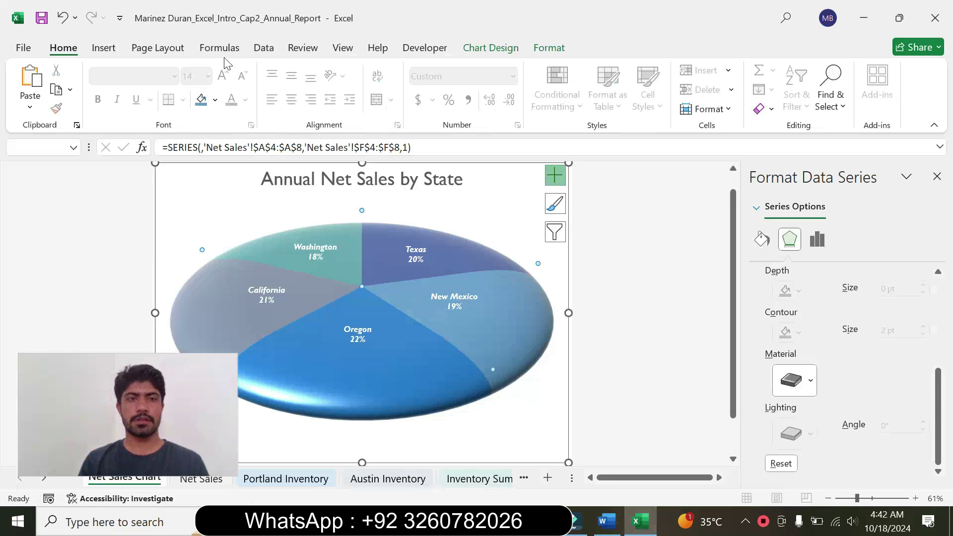
left_click(165, 49)
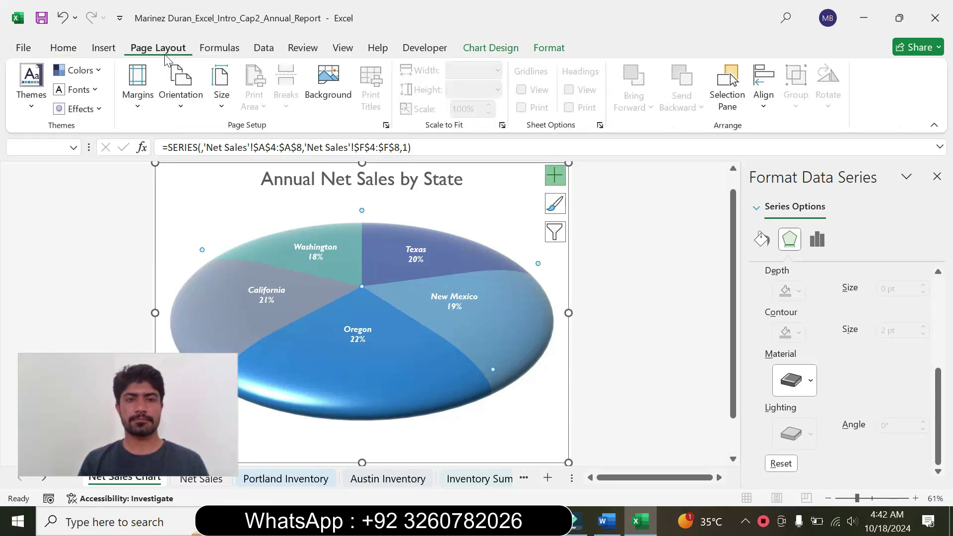
left_click(128, 182)
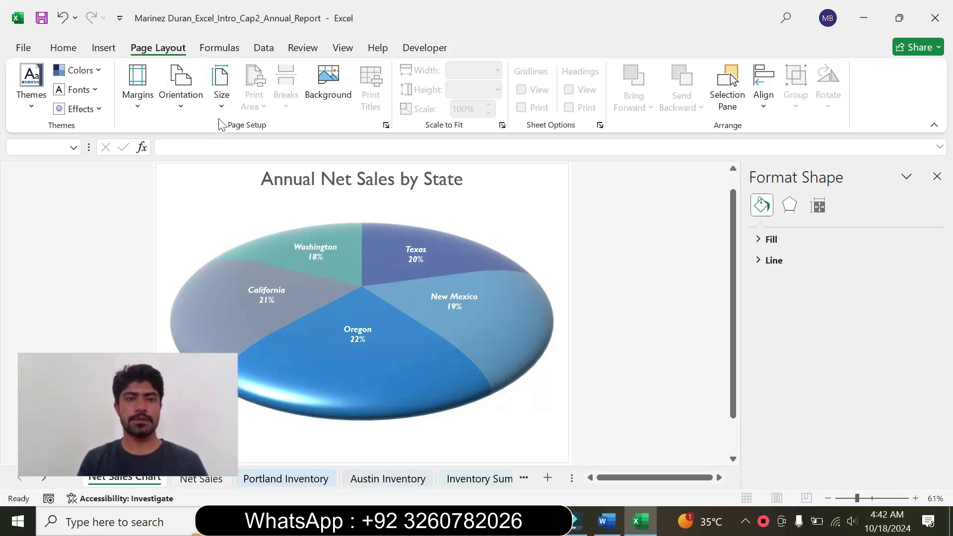
left_click(386, 125)
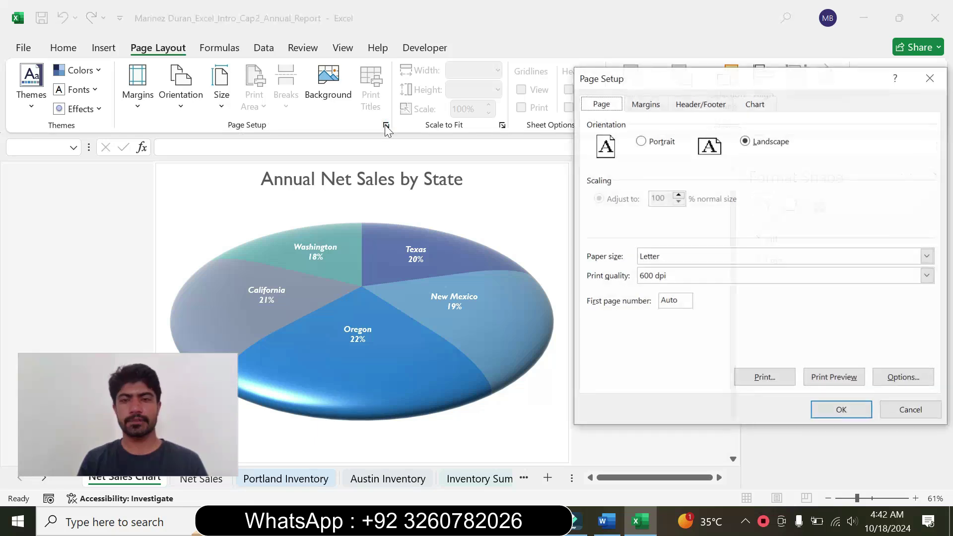
left_click(698, 104)
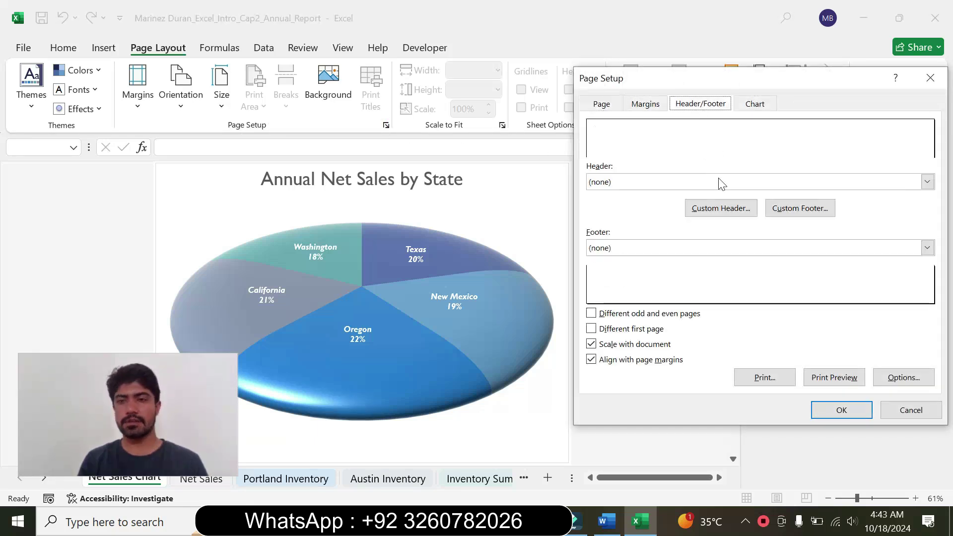
left_click(796, 213)
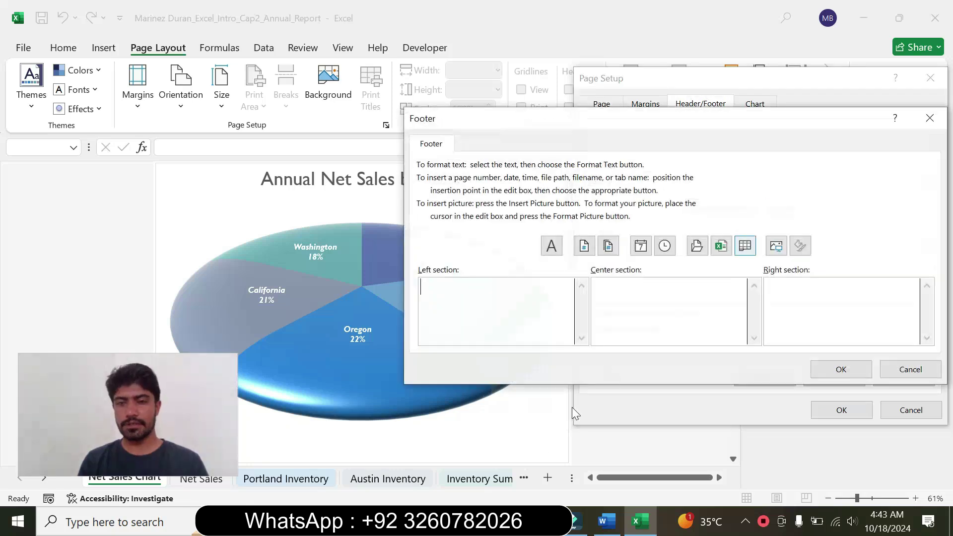
left_click(607, 524)
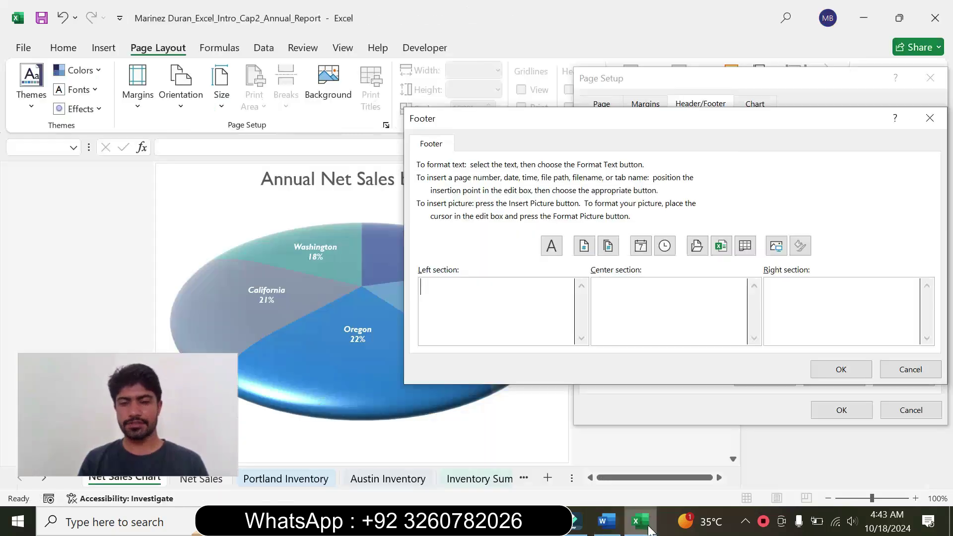
left_click(640, 521)
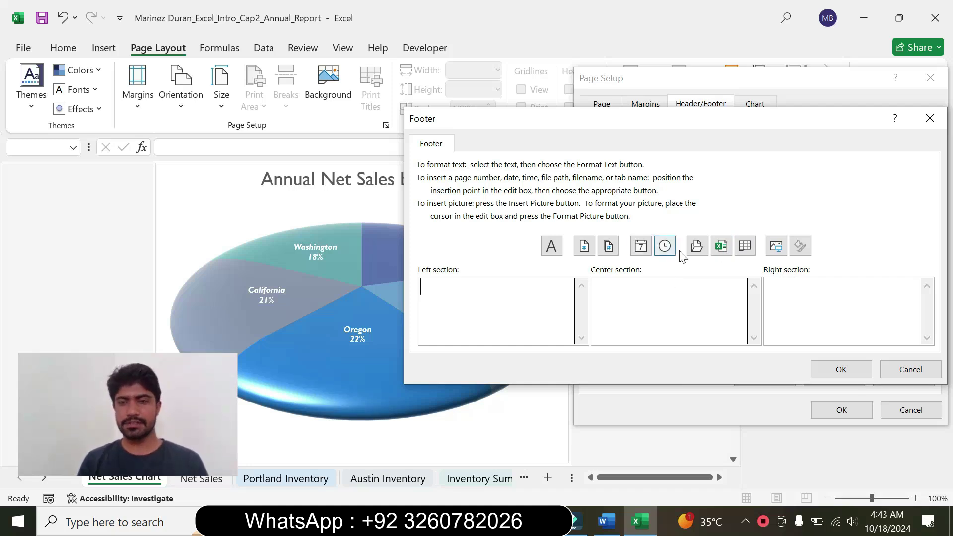
left_click(722, 247)
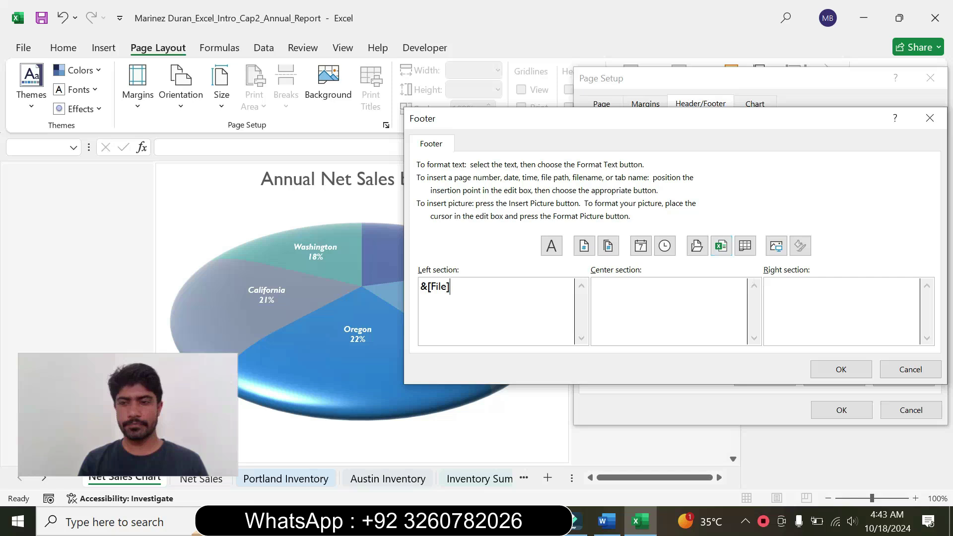
left_click(839, 373)
left_click(841, 413)
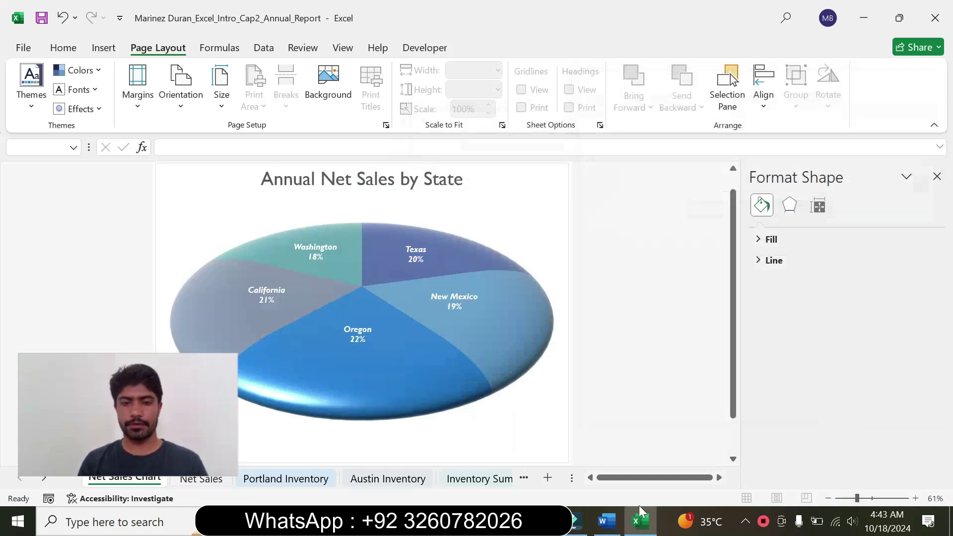
Switch to Word, restore the step 9 instruction text to font size 9, and remove its highlight.
left_click(606, 521)
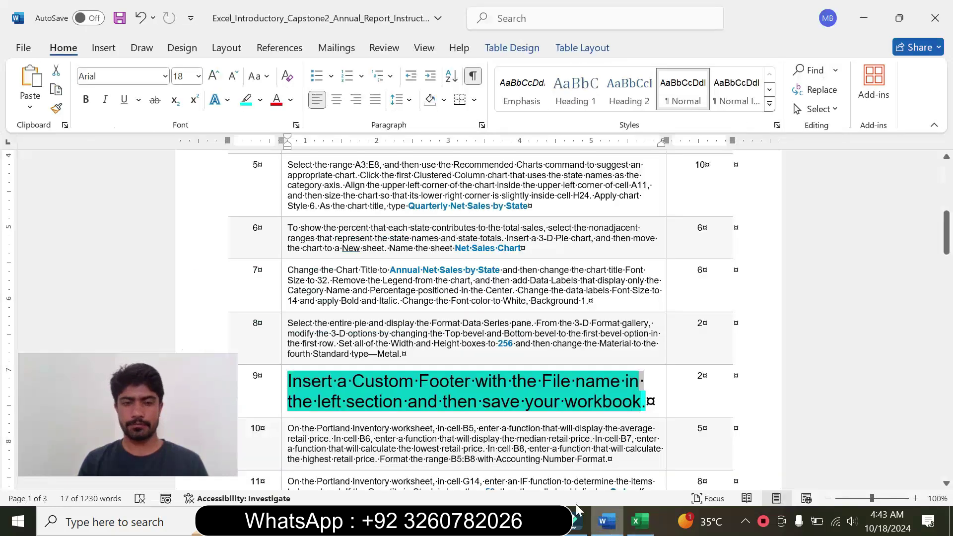
left_click(284, 404)
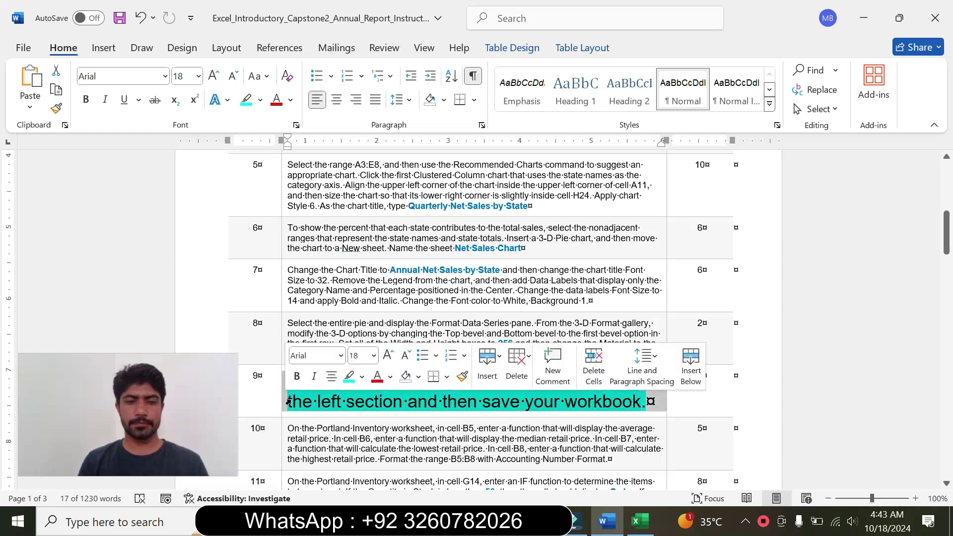
left_click(374, 356)
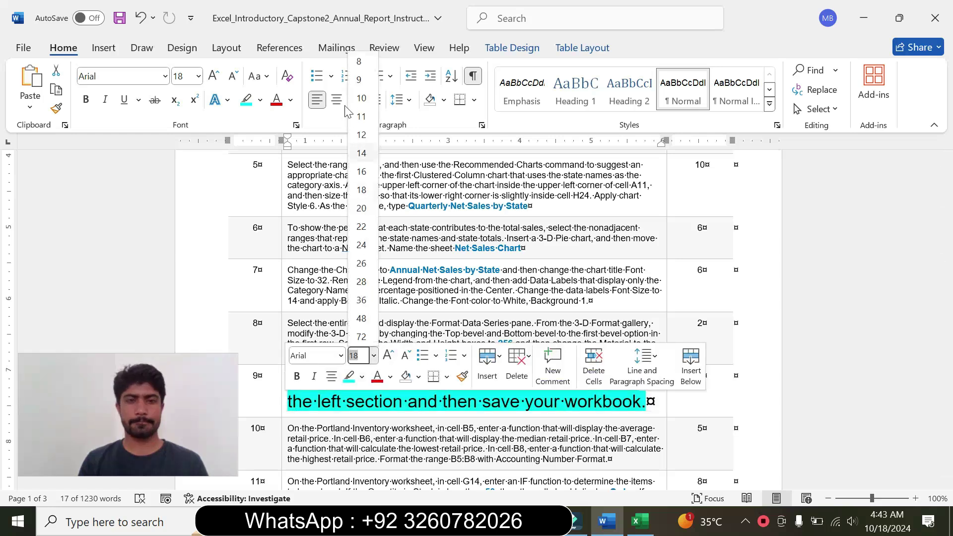
left_click(358, 83)
left_click(261, 100)
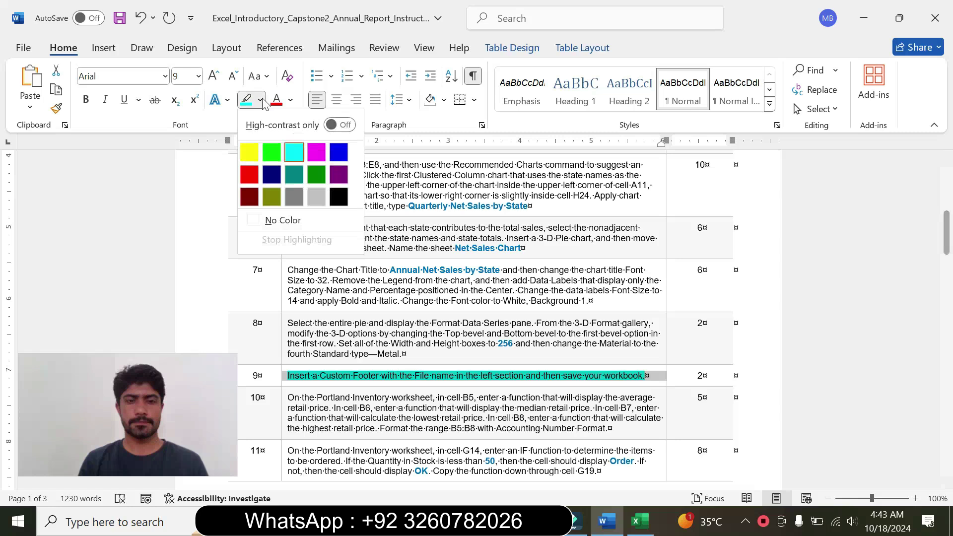
left_click(285, 220)
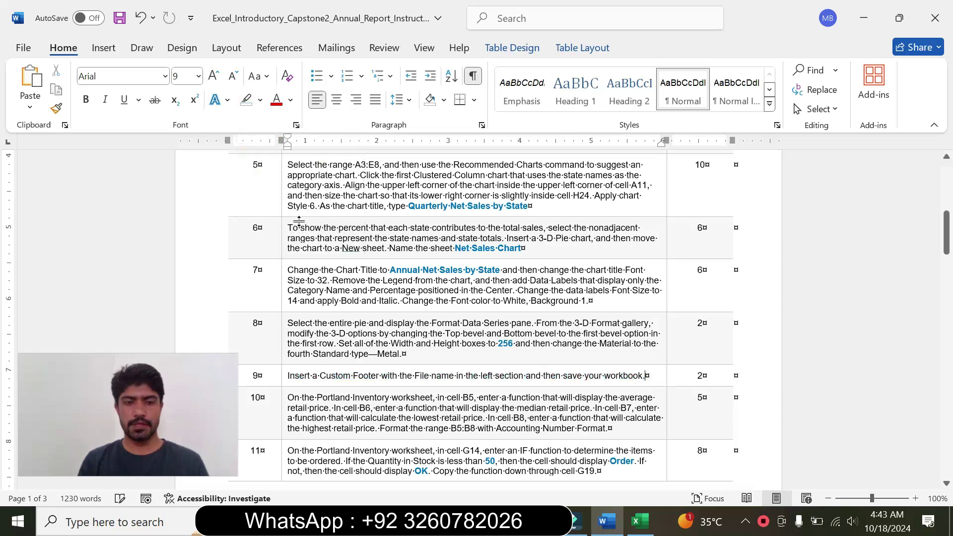
Enlarge the step 10 instruction text to font size 18, highlight it in turquoise, and read it through.
left_click(280, 424)
left_click(371, 375)
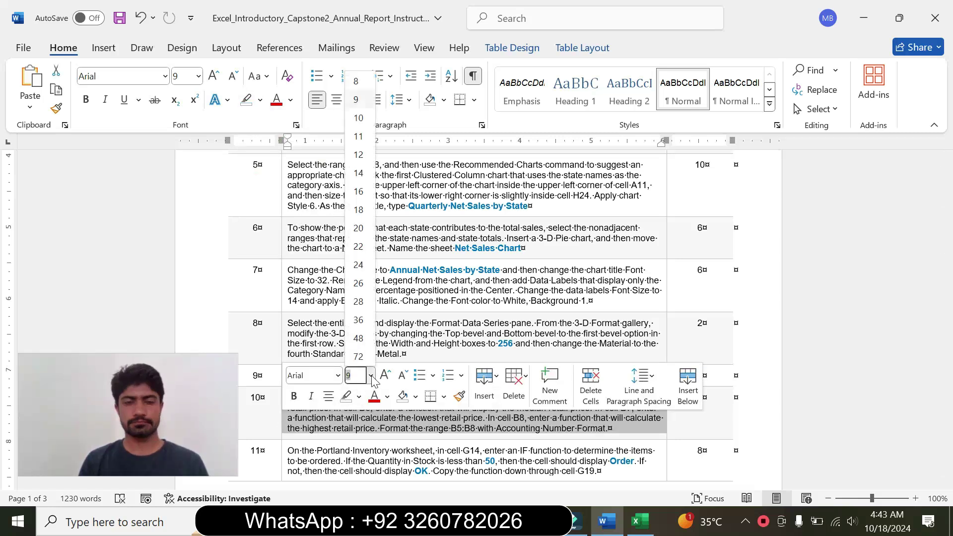
left_click(358, 209)
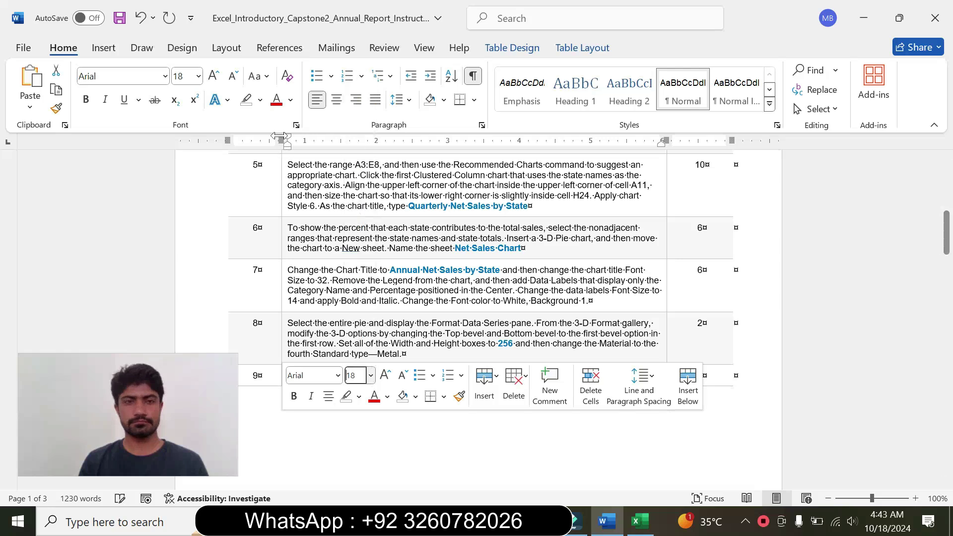
left_click(260, 101)
left_click(294, 152)
left_click_drag(948, 227, 951, 292)
left_click_drag(288, 203, 425, 305)
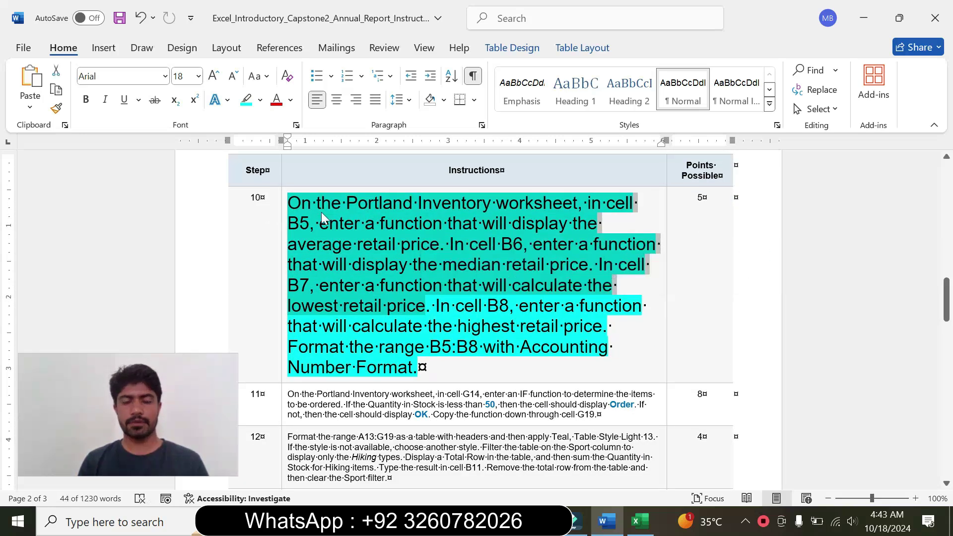
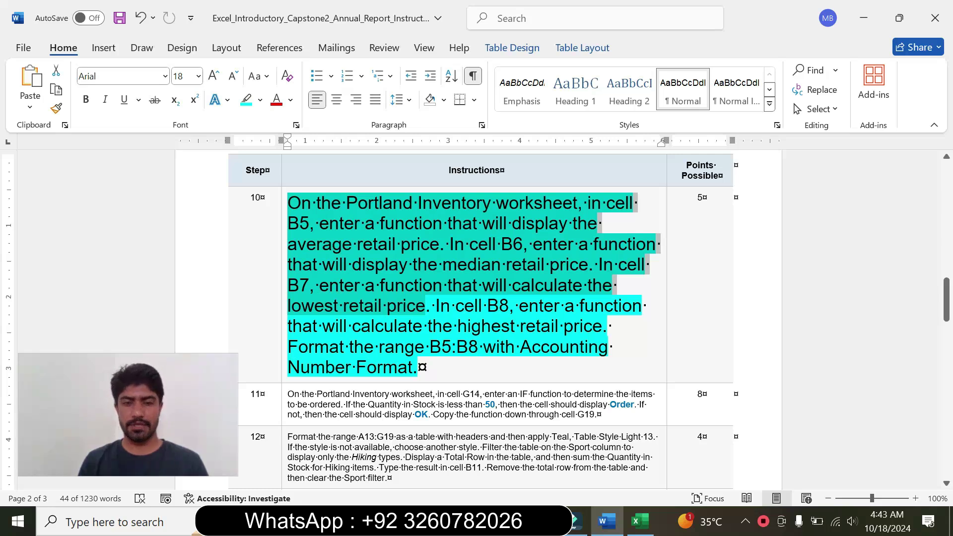
Check the worksheet named in step 10, then switch to Excel, open the Portland Inventory sheet, and close the Format Shape pane.
left_click(426, 305)
left_click_drag(317, 203, 577, 202)
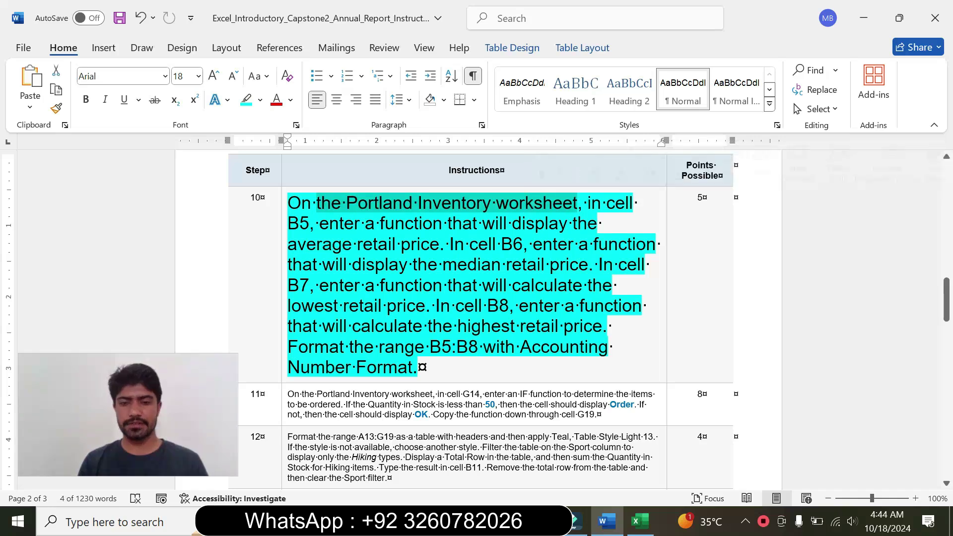
key("alt+Tab")
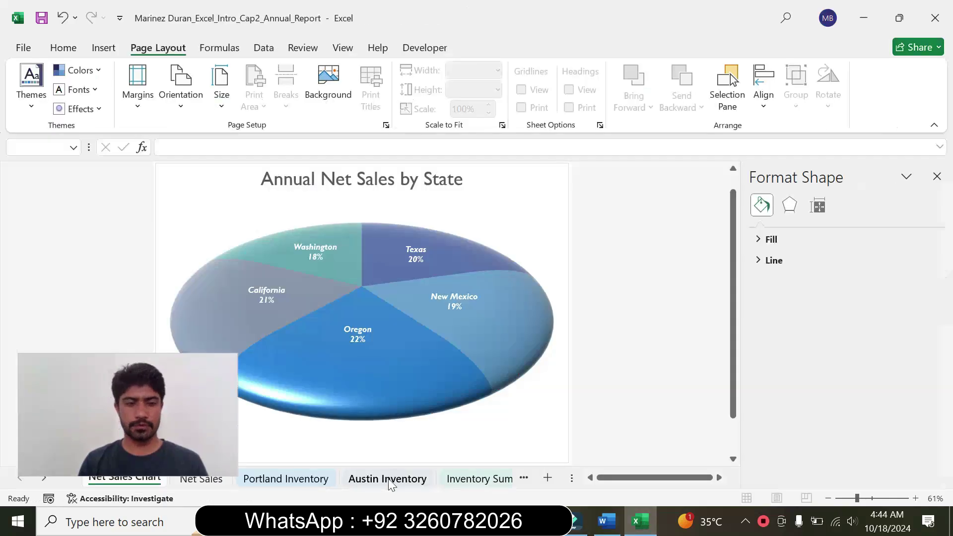
left_click(289, 480)
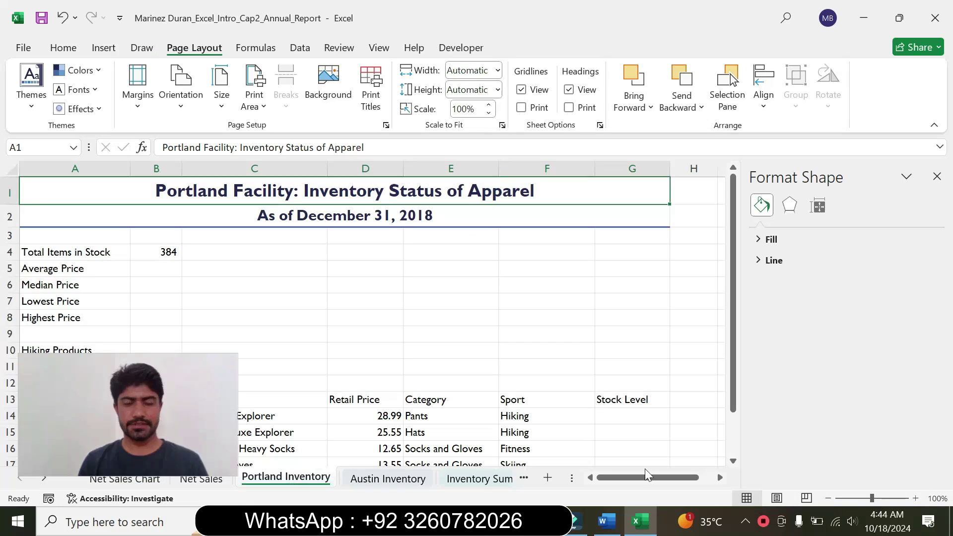
left_click_drag(246, 461, 879, 439)
left_click(945, 180)
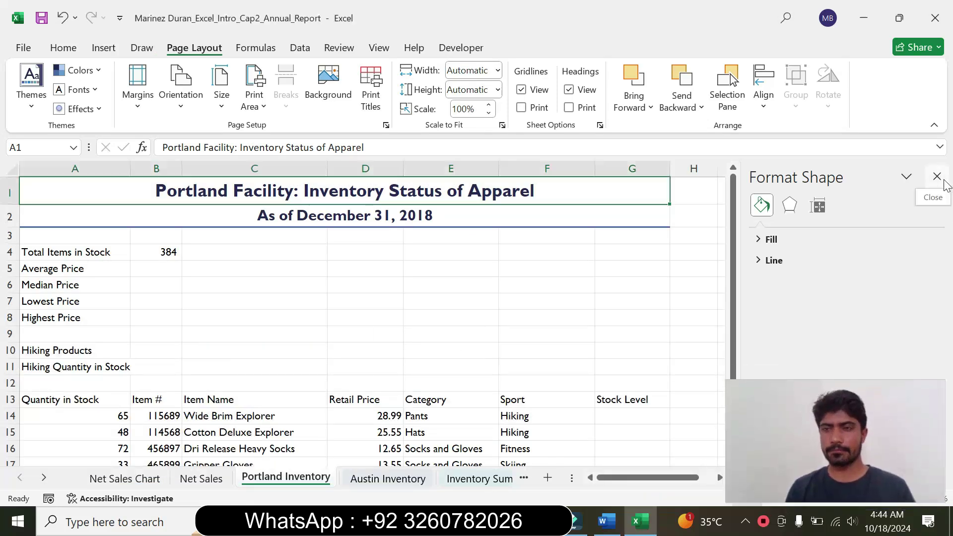
left_click(945, 181)
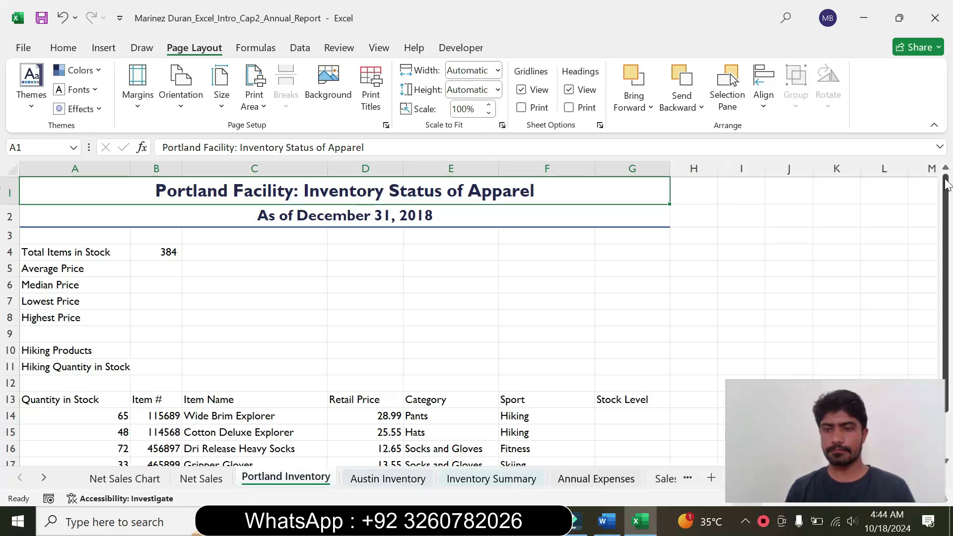
Recheck the average retail price instruction in Word, then start an AVERAGE function in cell B5 of Excel's Portland Inventory sheet.
left_click(607, 522)
left_click_drag(289, 224, 439, 244)
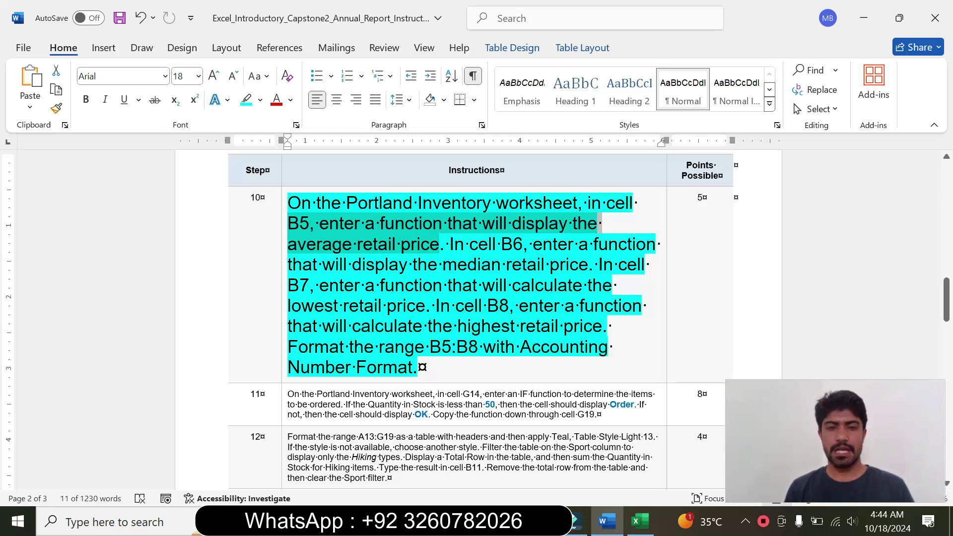
left_click(640, 520)
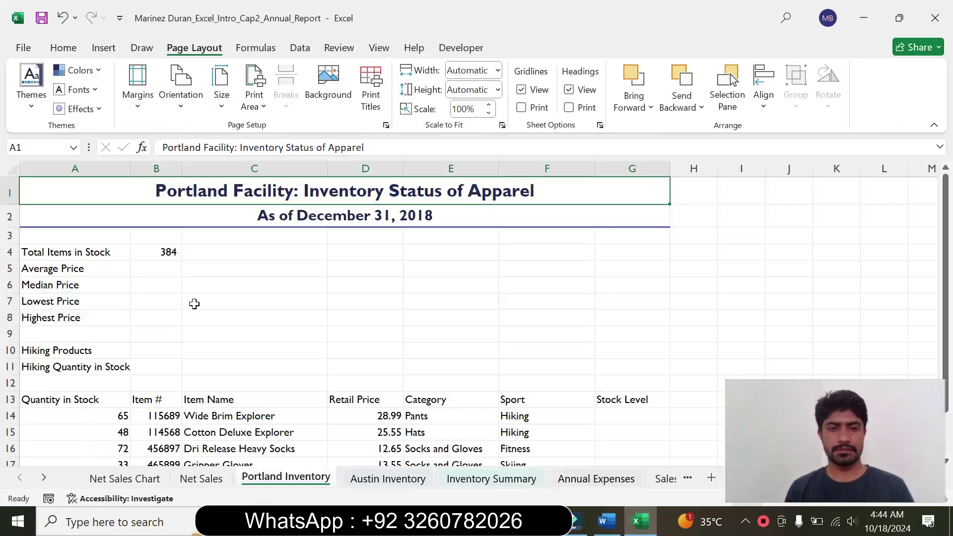
left_click(166, 269)
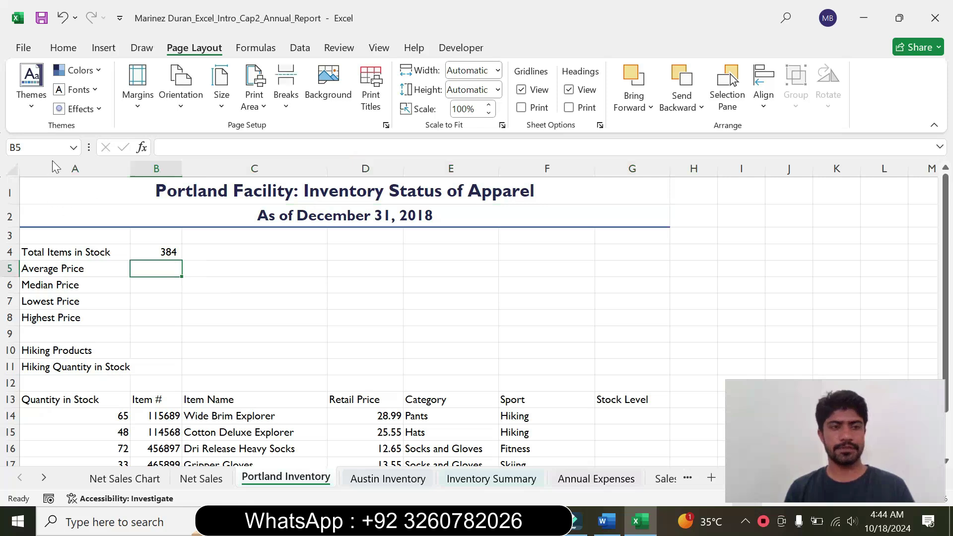
left_click(606, 520)
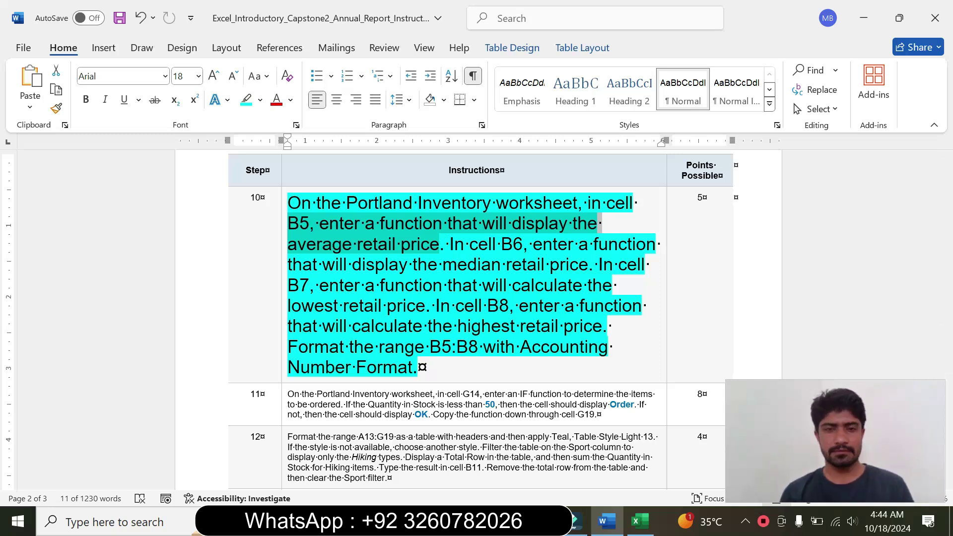
left_click(639, 520)
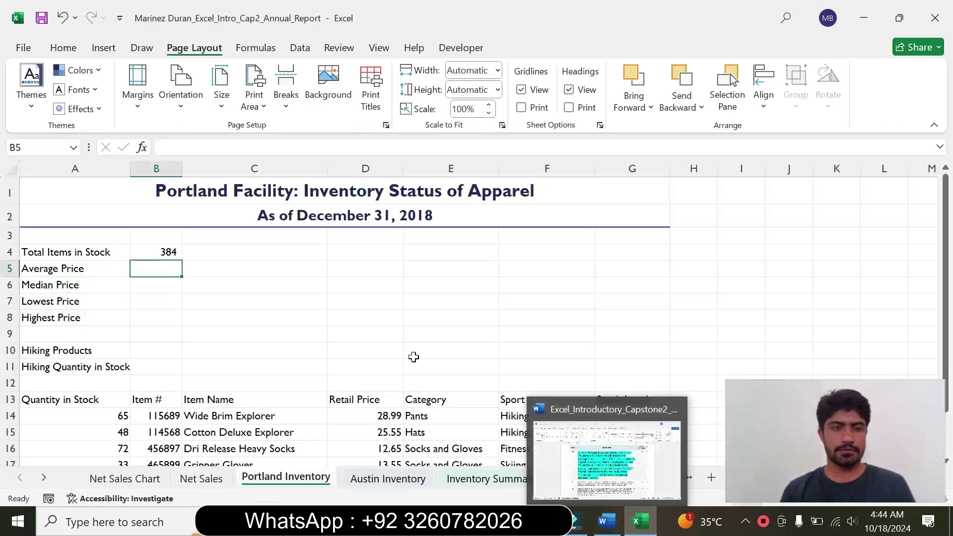
type("=a")
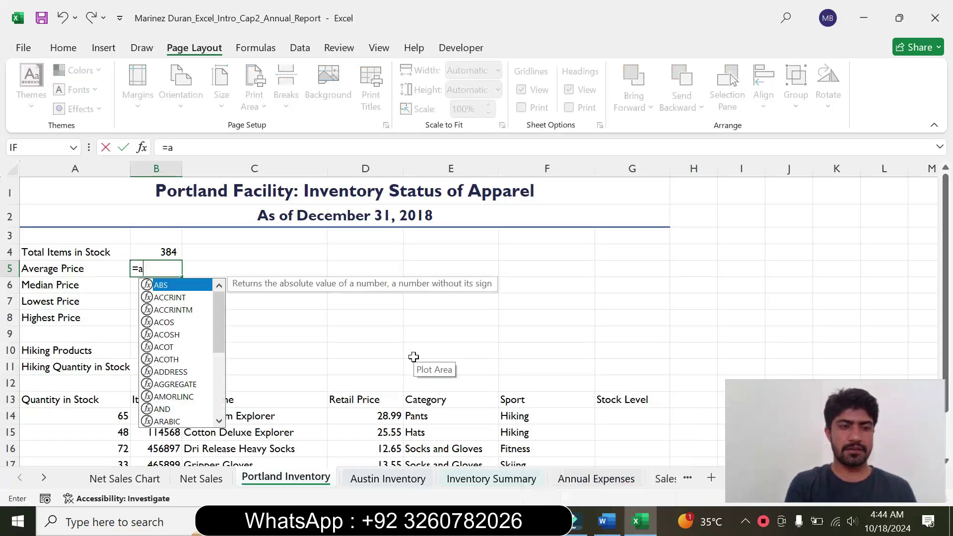
type("ver")
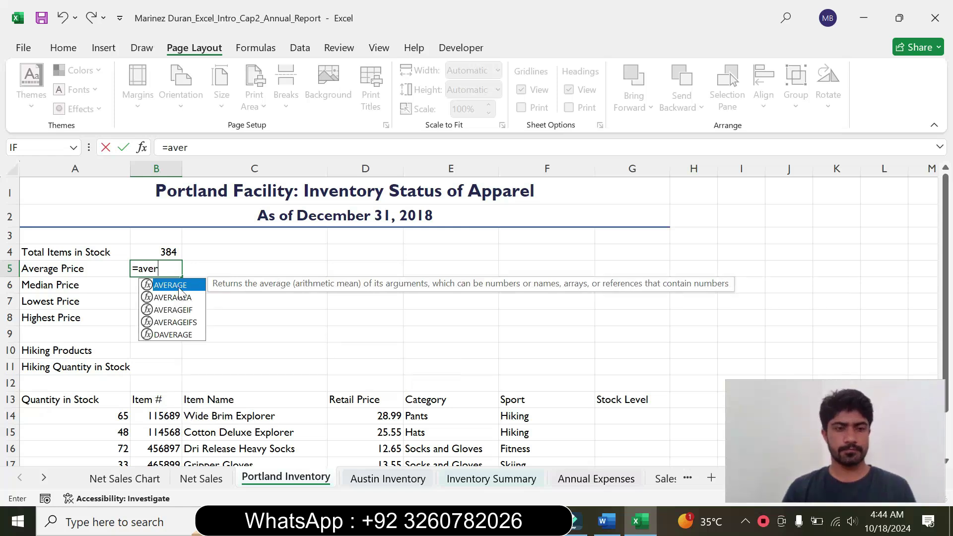
key("Tab")
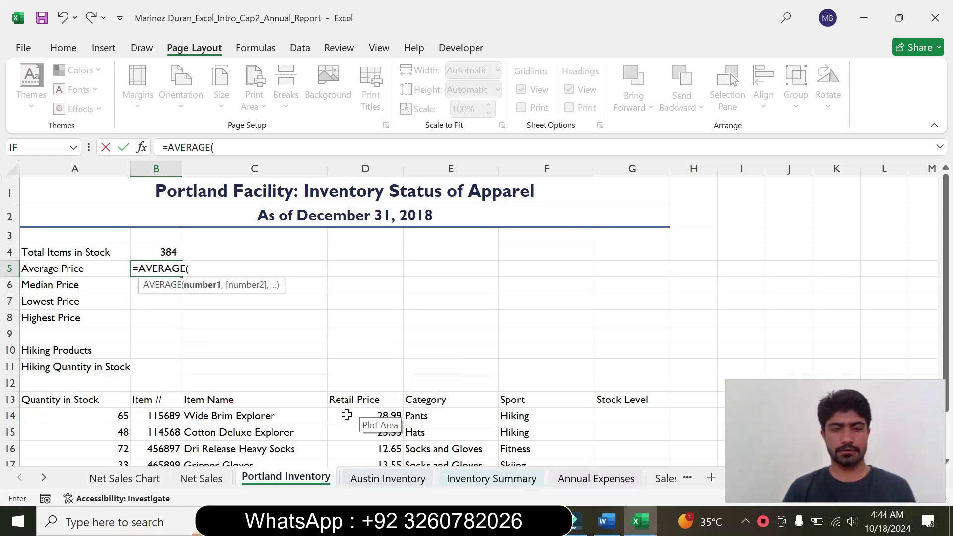
Complete the AVERAGE function in cell B5 with the retail prices, giving =AVERAGE(D14:D19).
mouse_move(347, 415)
left_mouse_down()
mouse_move(358, 485)
mouse_move(360, 442)
mouse_move(346, 426)
left_mouse_up()
left_click(255, 148)
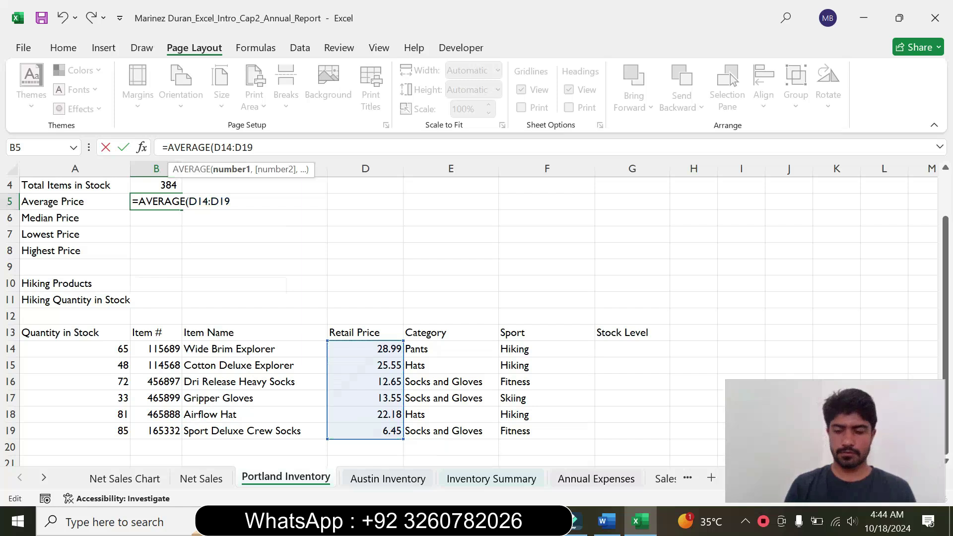
type(")")
key("Return")
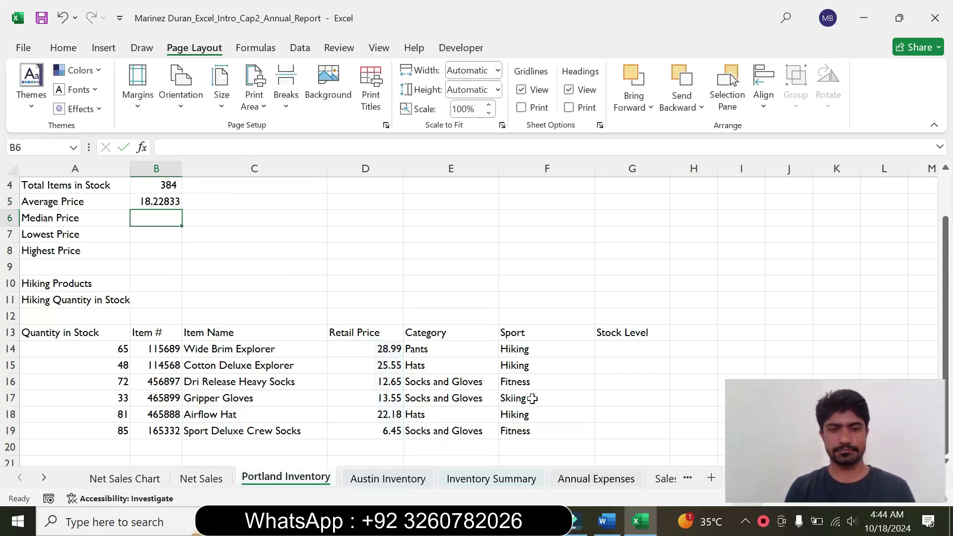
Check the cell B6 instruction in Word, and in Excel enter =MEDIAN(D14:D19) in cell B6 for the median retail price.
left_click(606, 521)
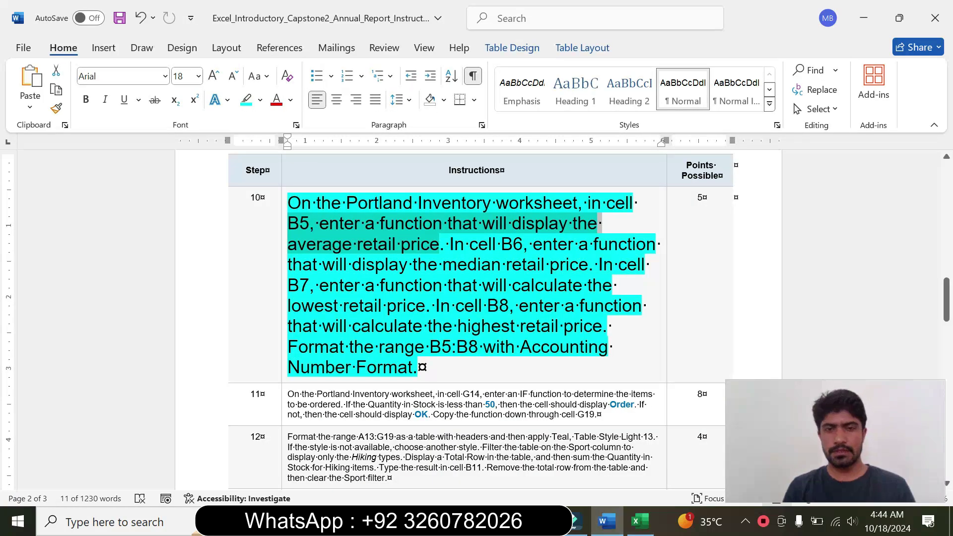
left_click_drag(449, 244, 588, 264)
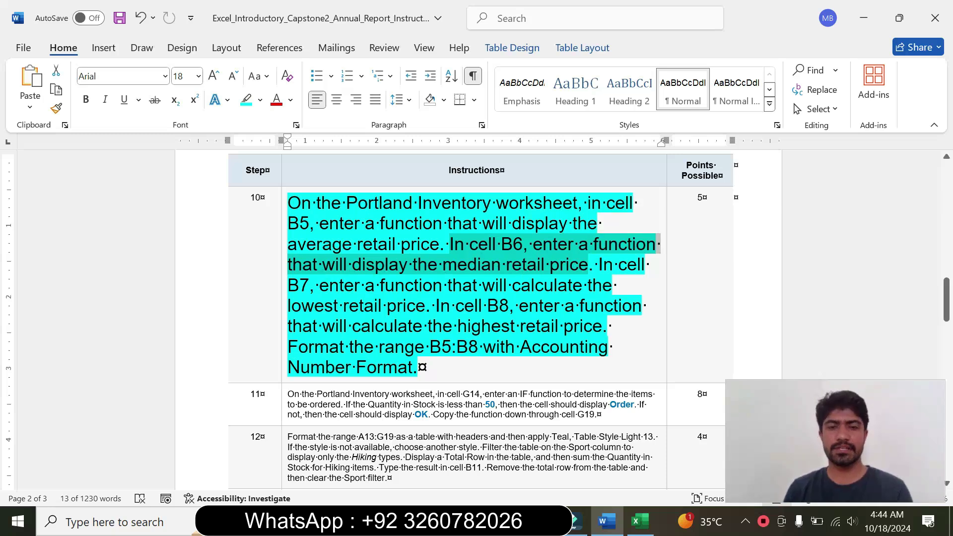
left_click(639, 521)
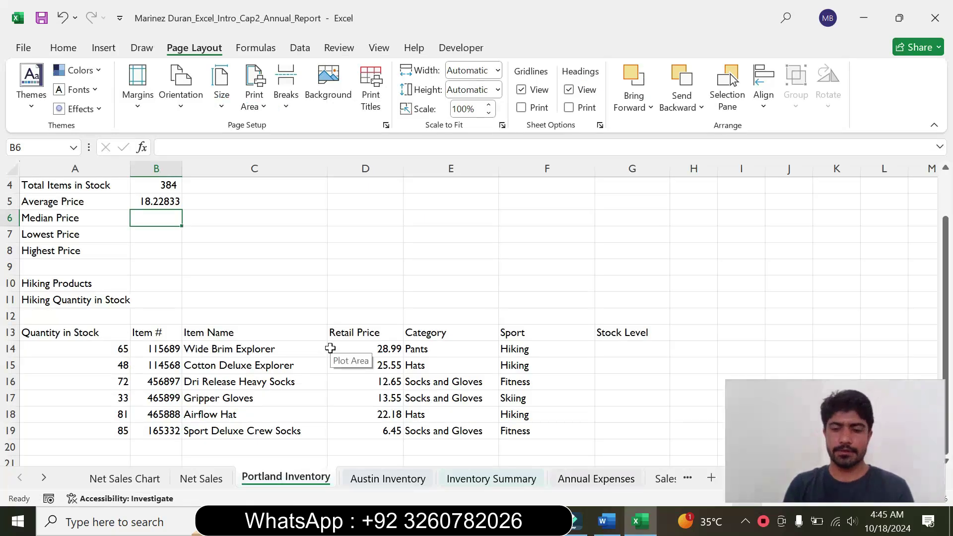
type("=med")
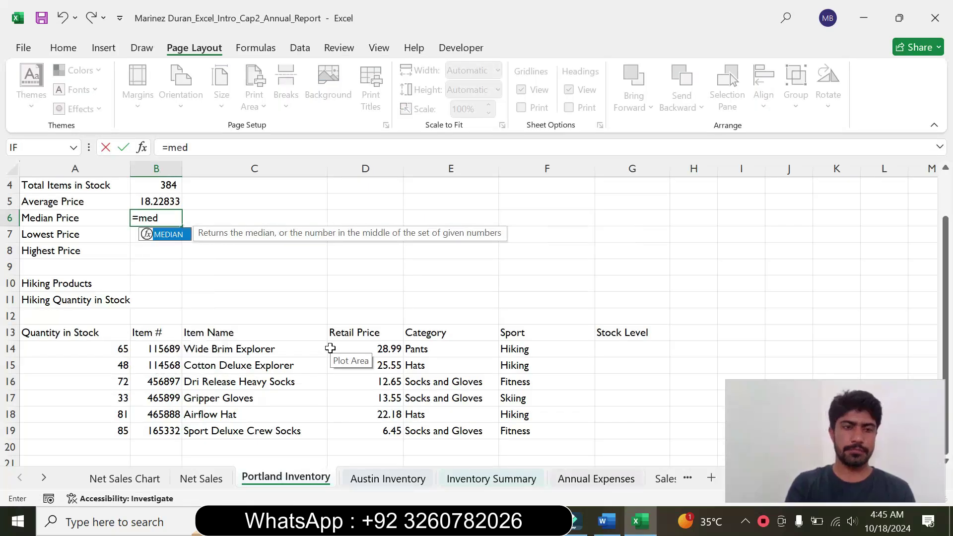
double_click(169, 235)
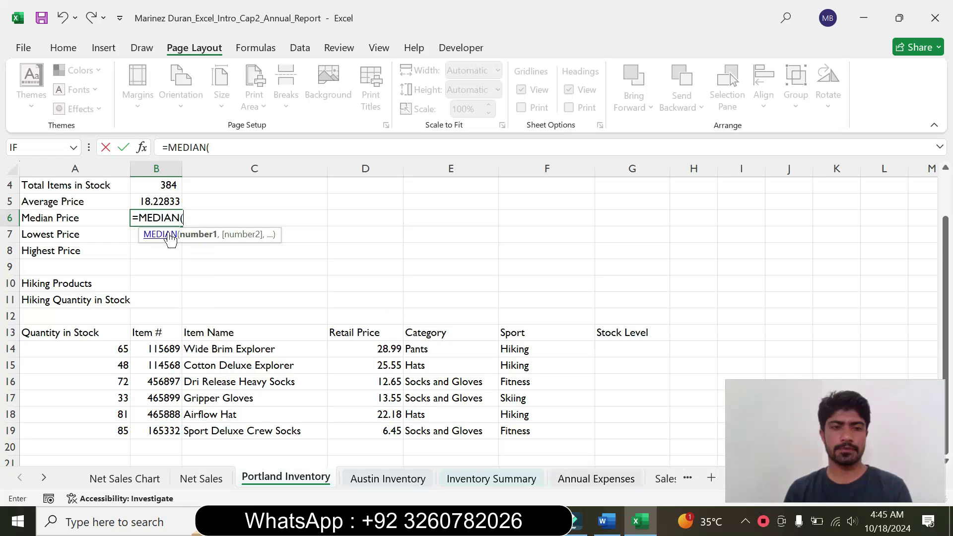
left_click(606, 521)
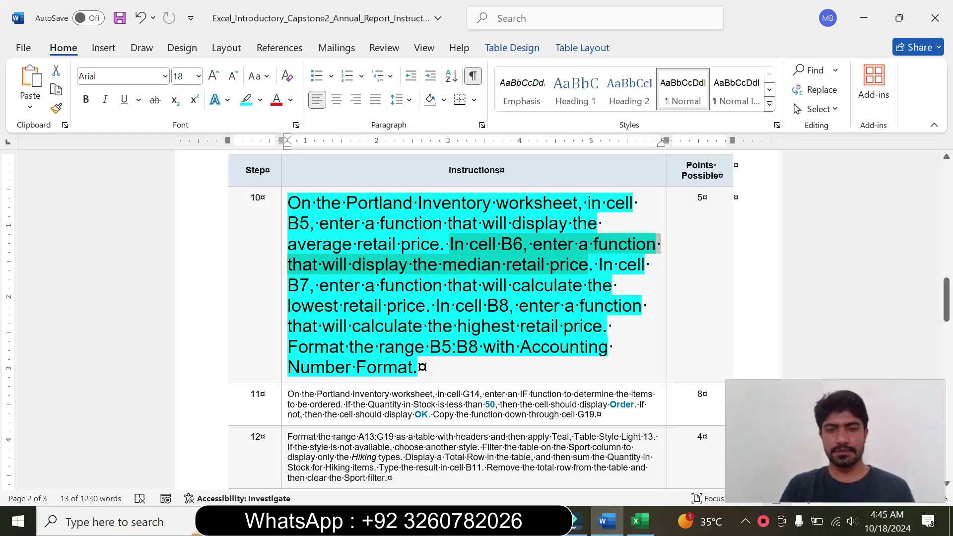
left_click(640, 521)
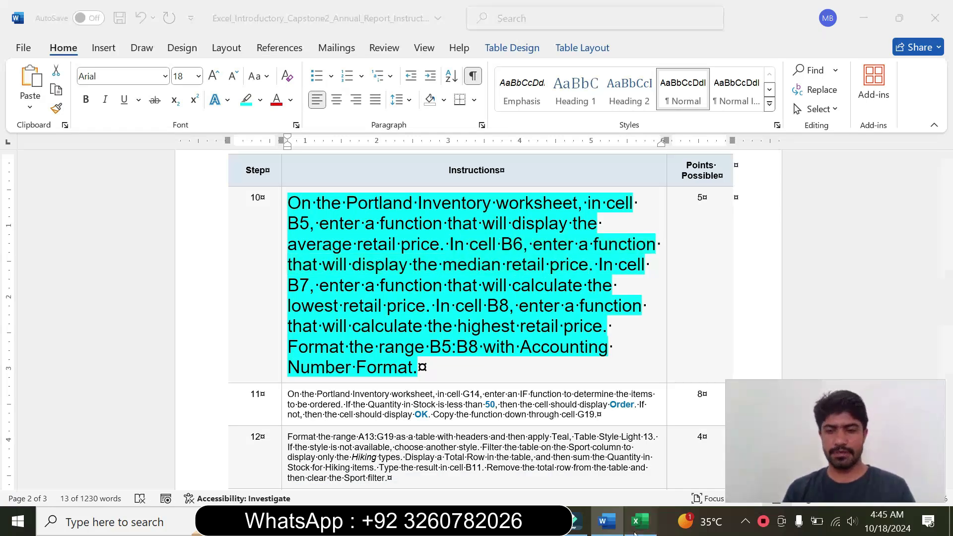
left_click_drag(361, 342, 376, 427)
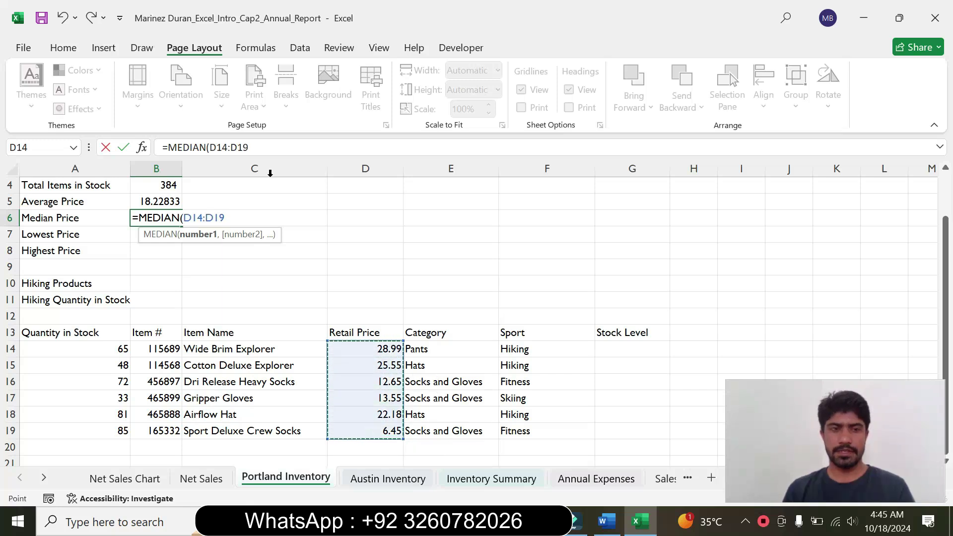
left_click(267, 145)
type(")")
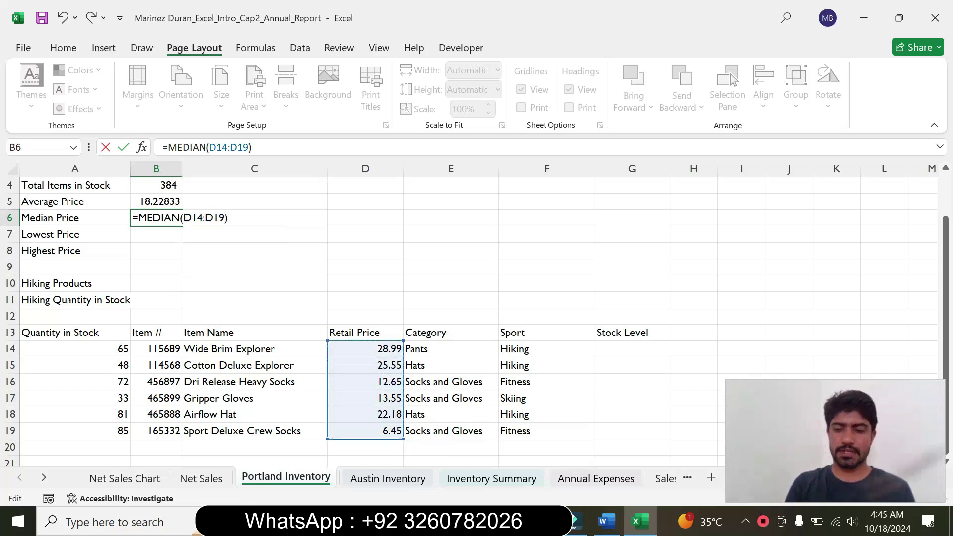
key("Return")
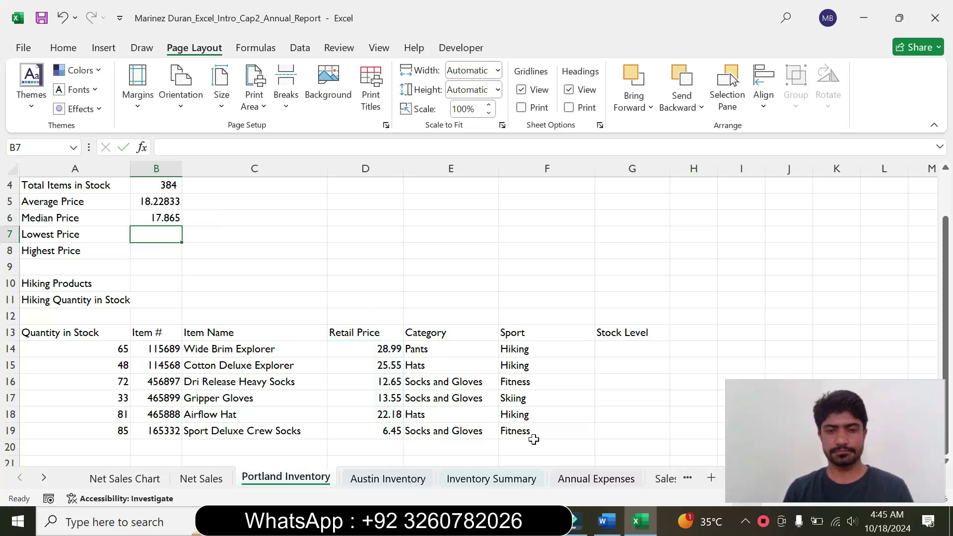
Switch to Word and examine the step 10 instruction for cell B7, undoing and reapplying the turquoise highlight on the text.
left_click(606, 521)
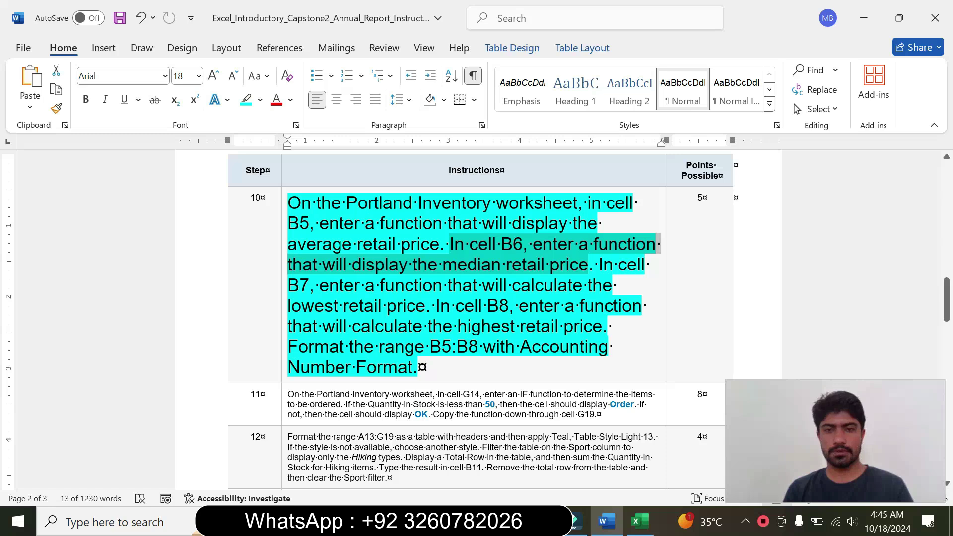
left_click(588, 265)
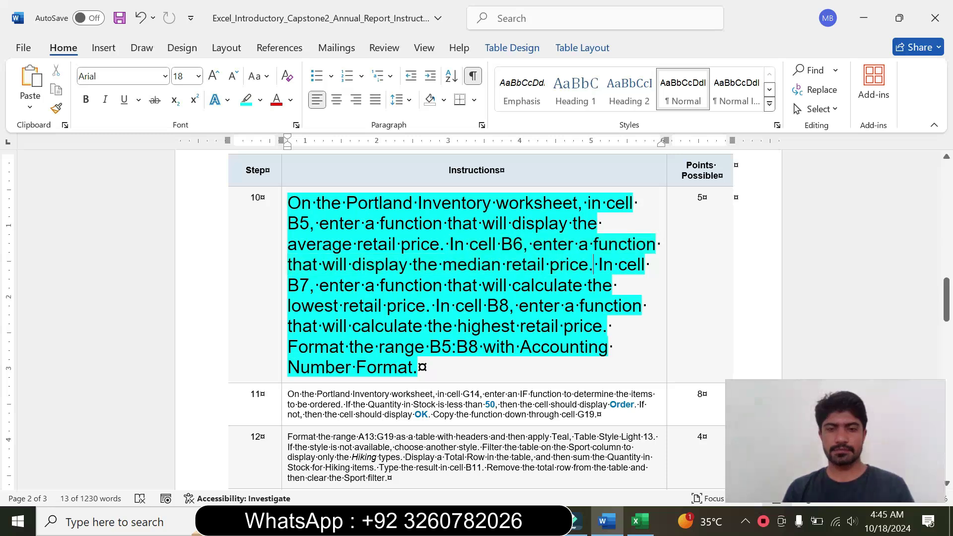
left_click_drag(589, 265, 564, 288)
left_click(452, 286)
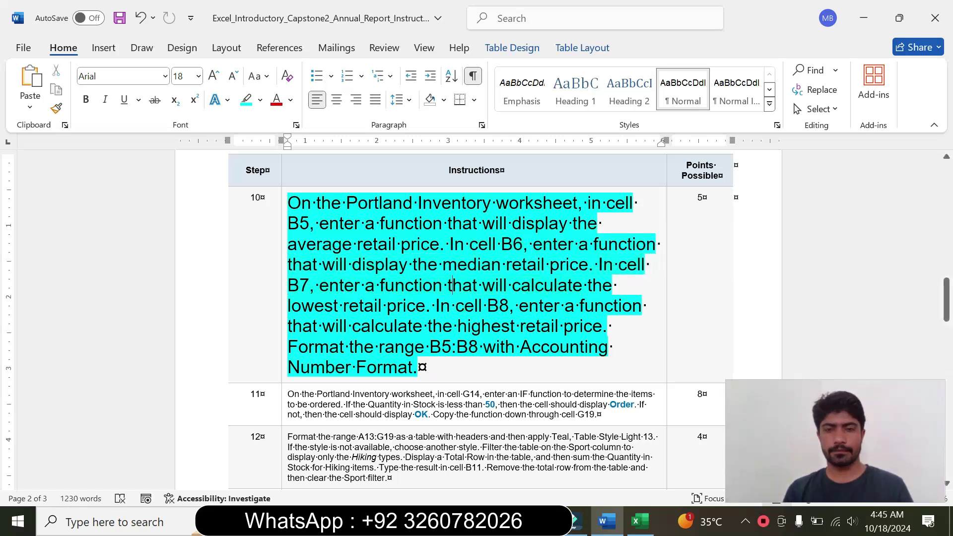
key("ctrl+z")
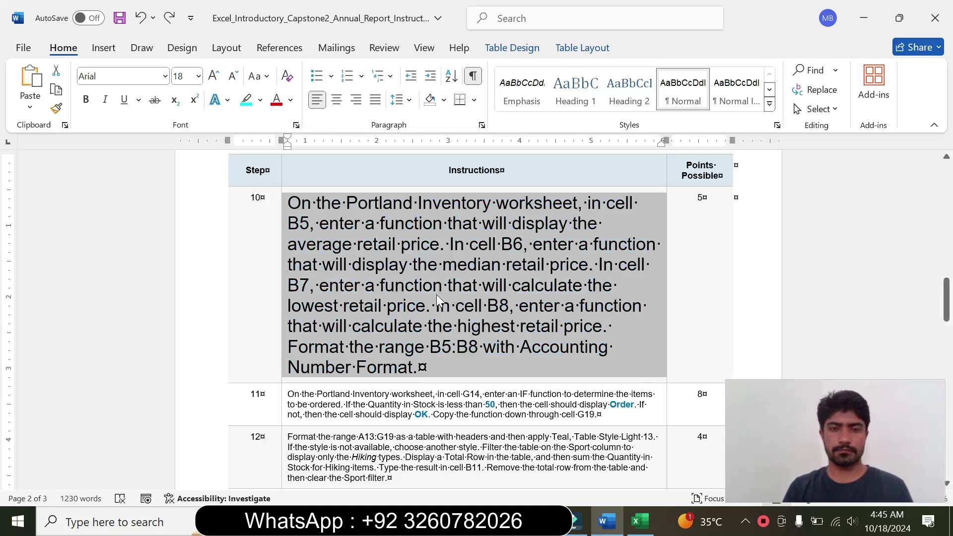
left_click(436, 294)
left_click(282, 281)
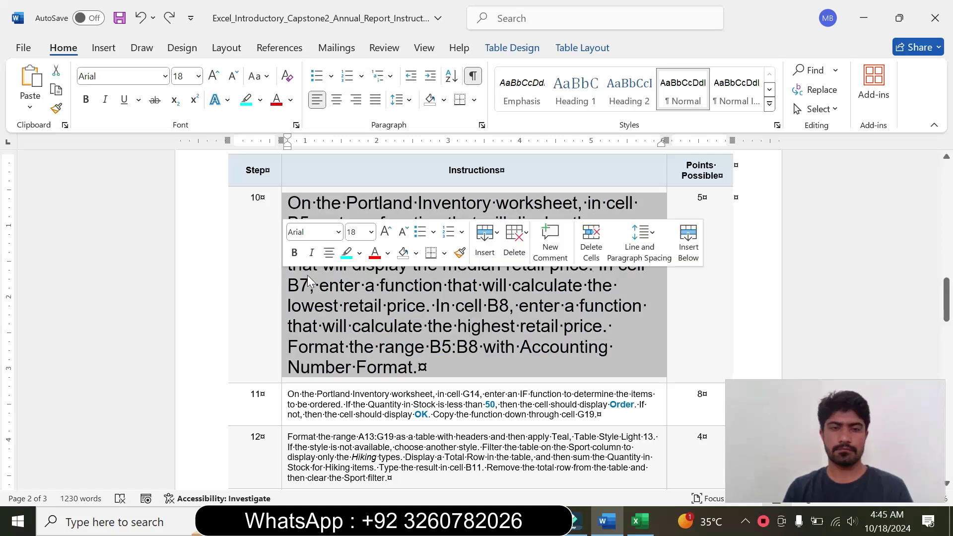
left_click(347, 253)
left_click_drag(599, 266, 435, 305)
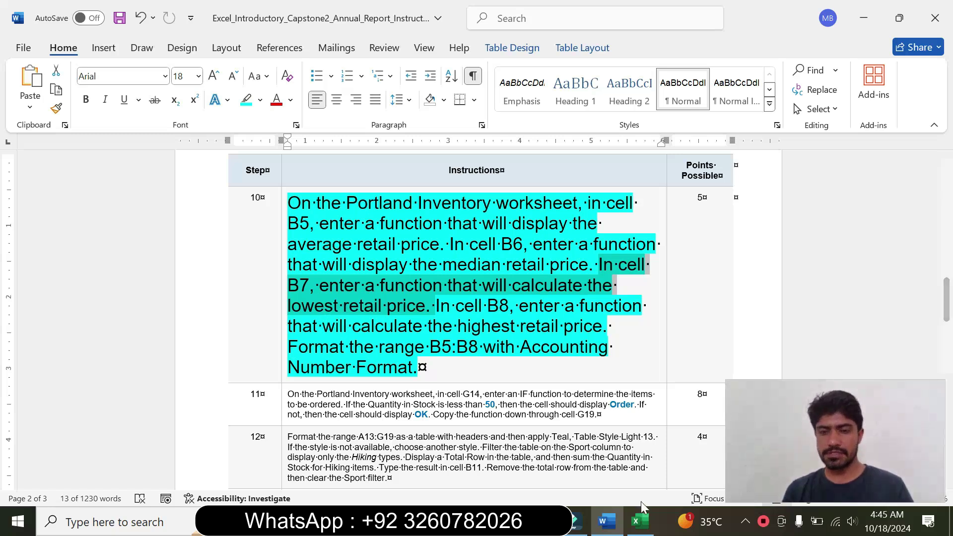
Switch to Excel and enter =MIN(D14:D19) in cell B7 for the lowest retail price.
left_click(640, 520)
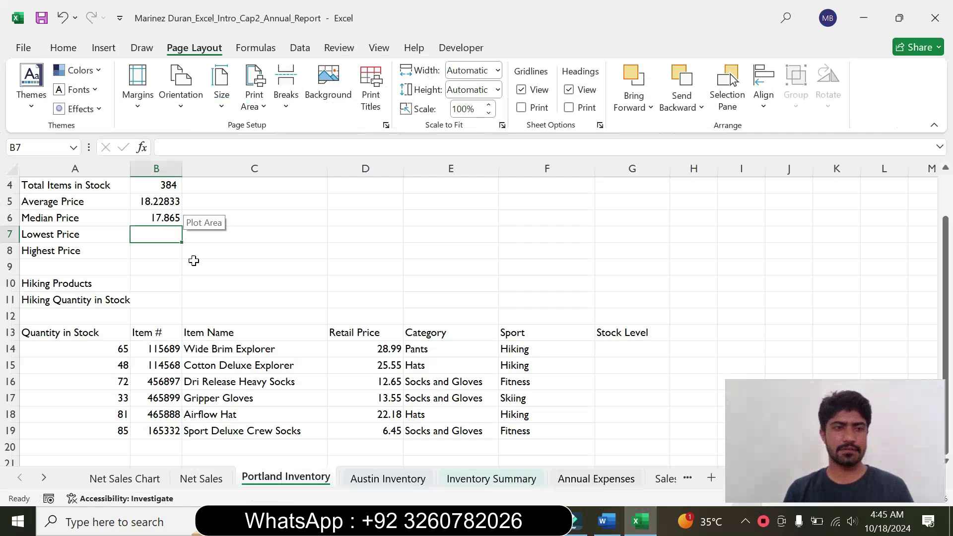
type("=")
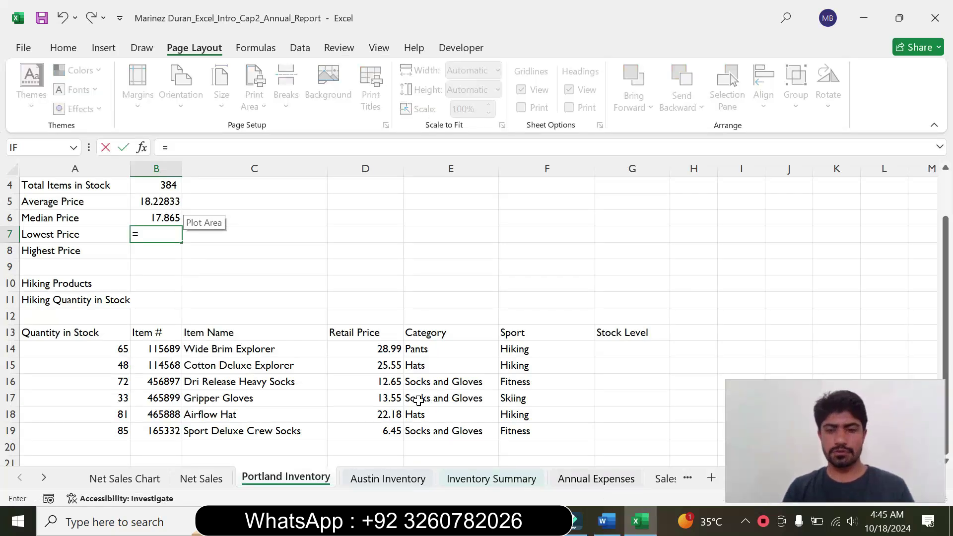
left_click(606, 521)
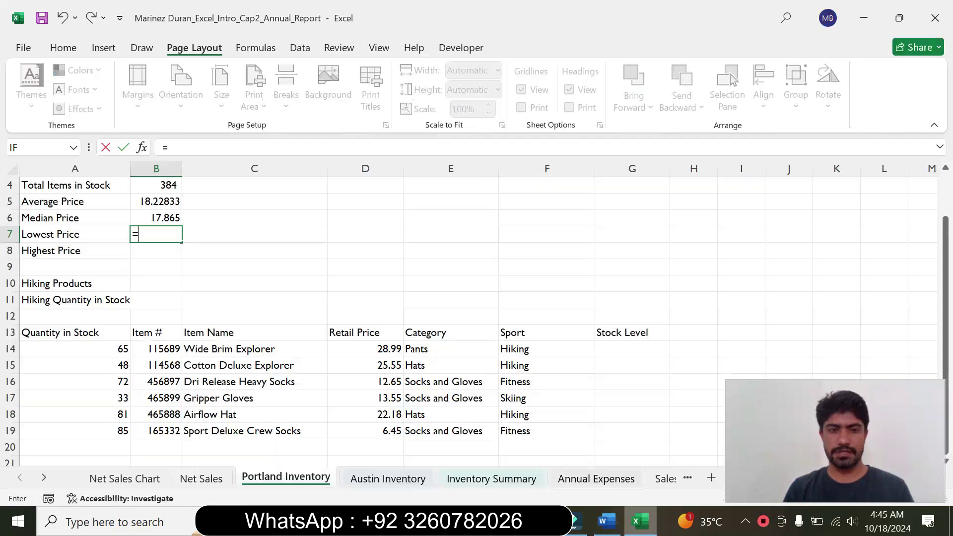
left_click(639, 521)
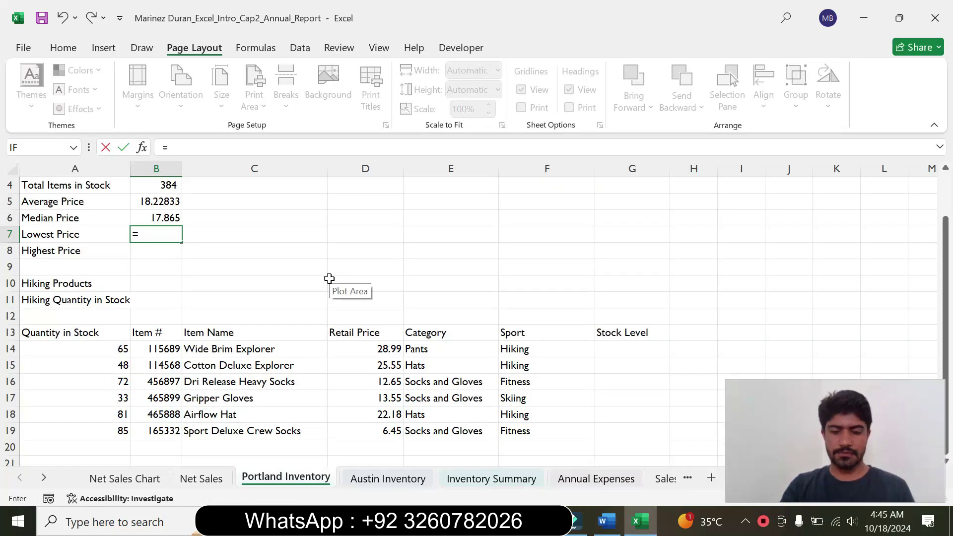
type("min")
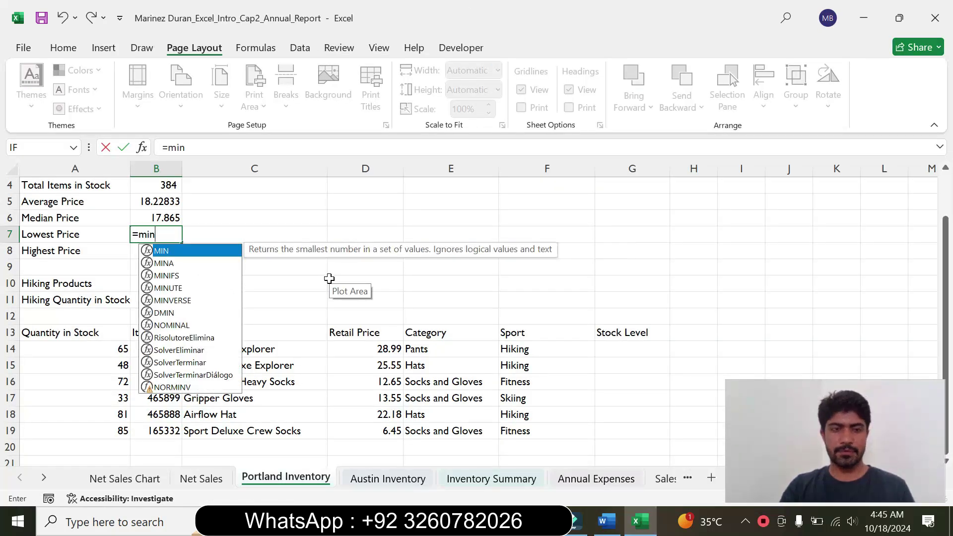
double_click(169, 256)
left_click(360, 355)
left_click_drag(360, 356, 366, 432)
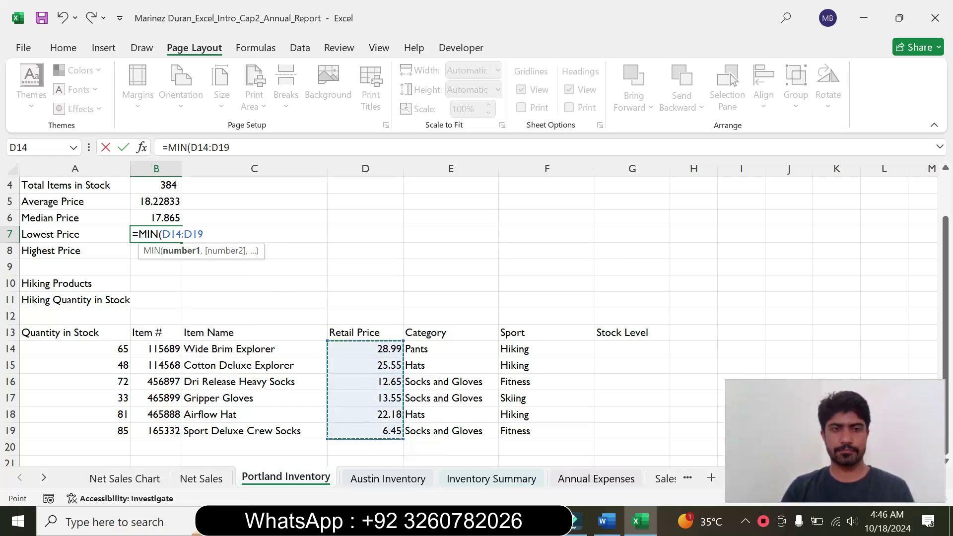
left_click(239, 147)
type(")")
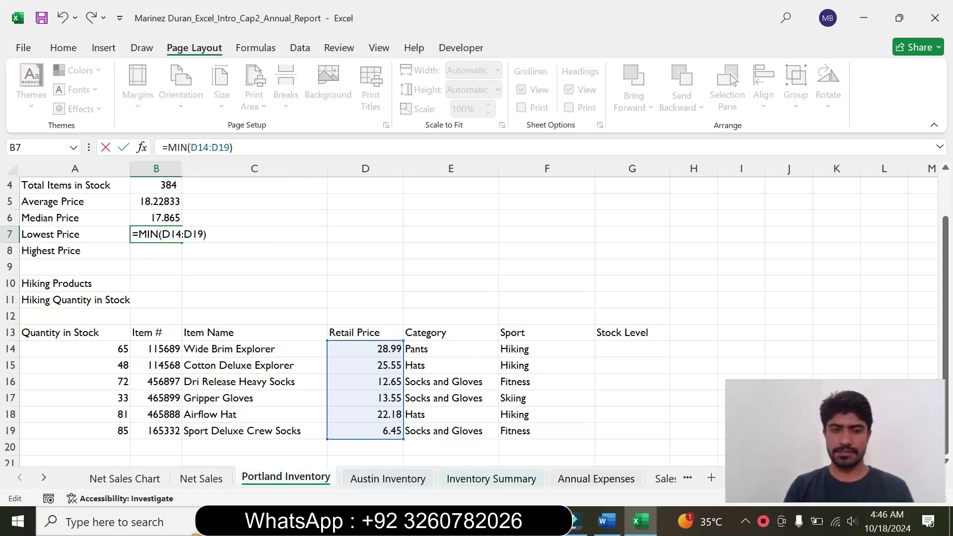
key("Return")
Check the cell B8 instruction in Word, and in Excel enter =MAX(D14:D19) in cell B8 for the highest retail price.
left_click(607, 521)
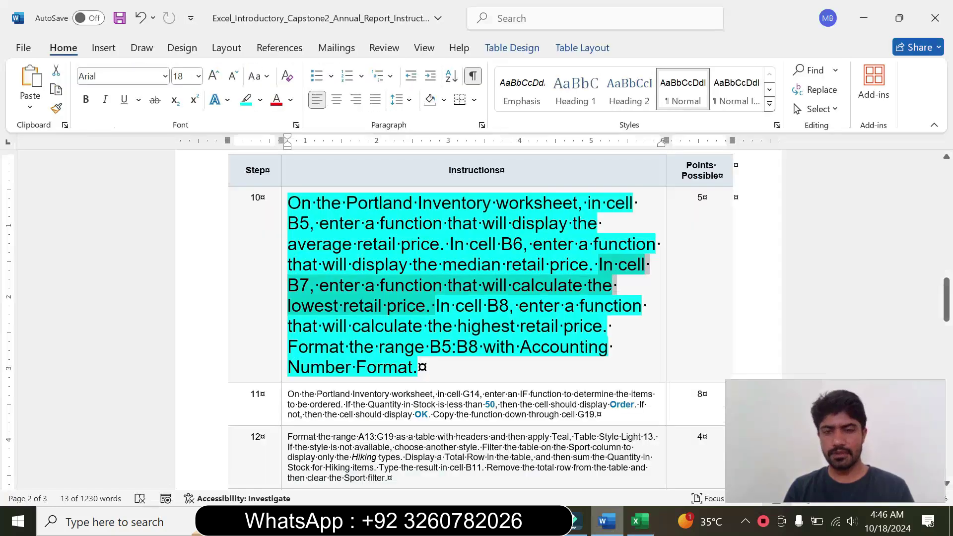
left_click_drag(435, 305, 604, 326)
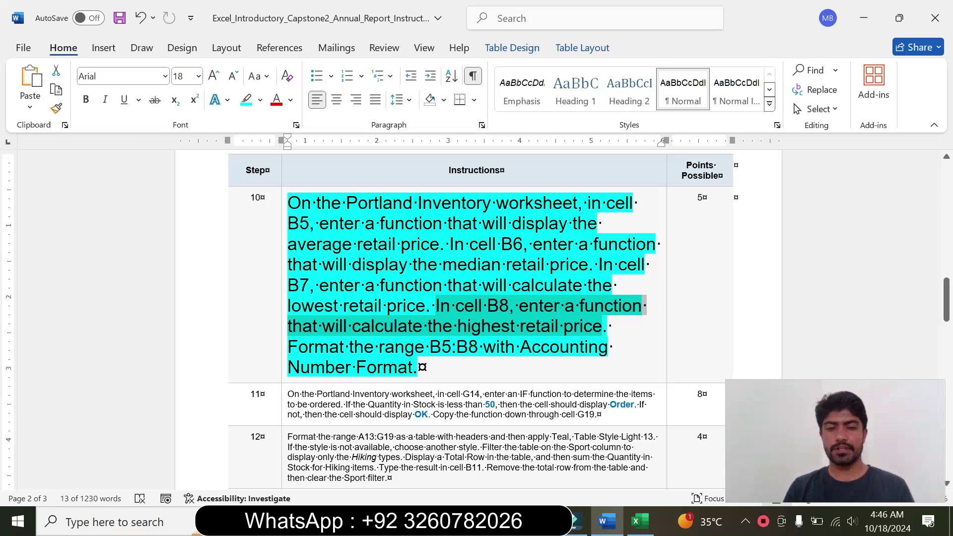
left_click(640, 521)
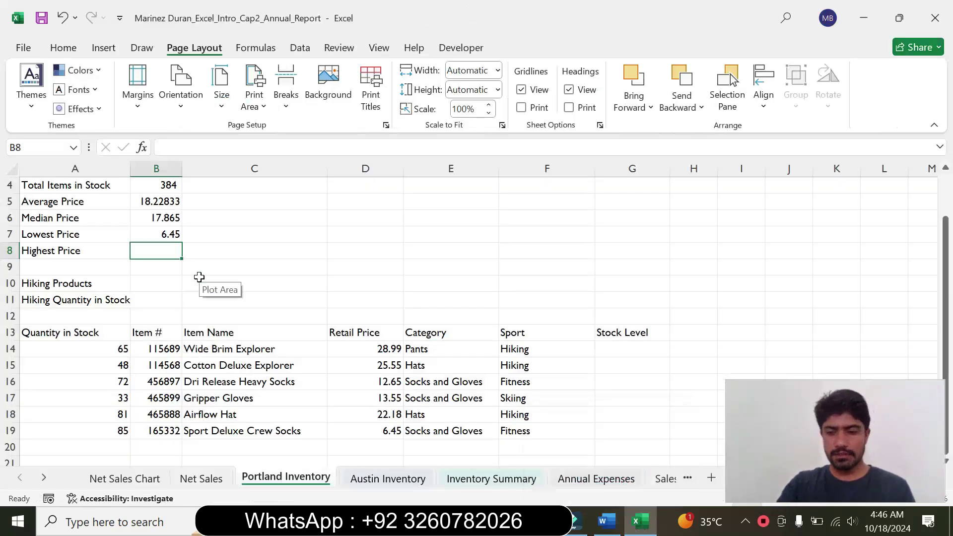
type("=max")
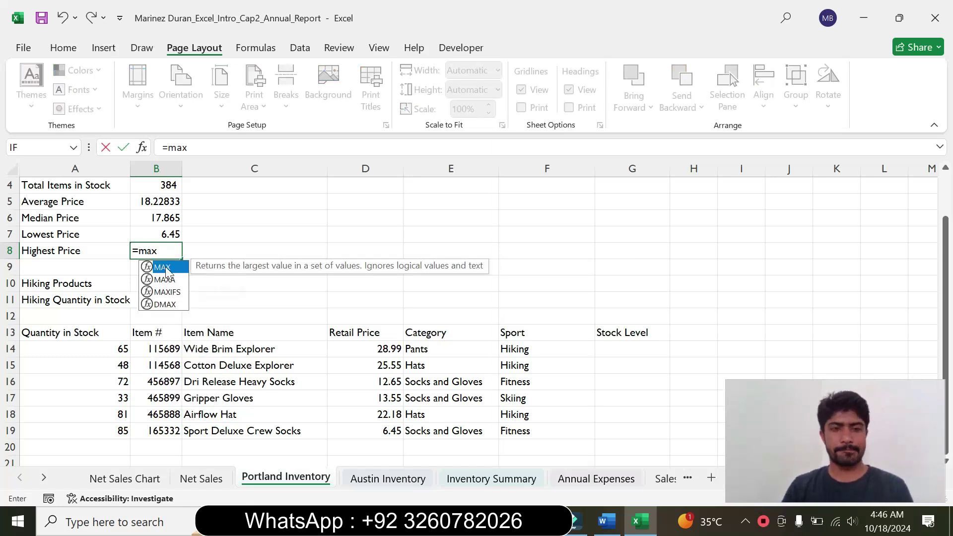
key("Tab")
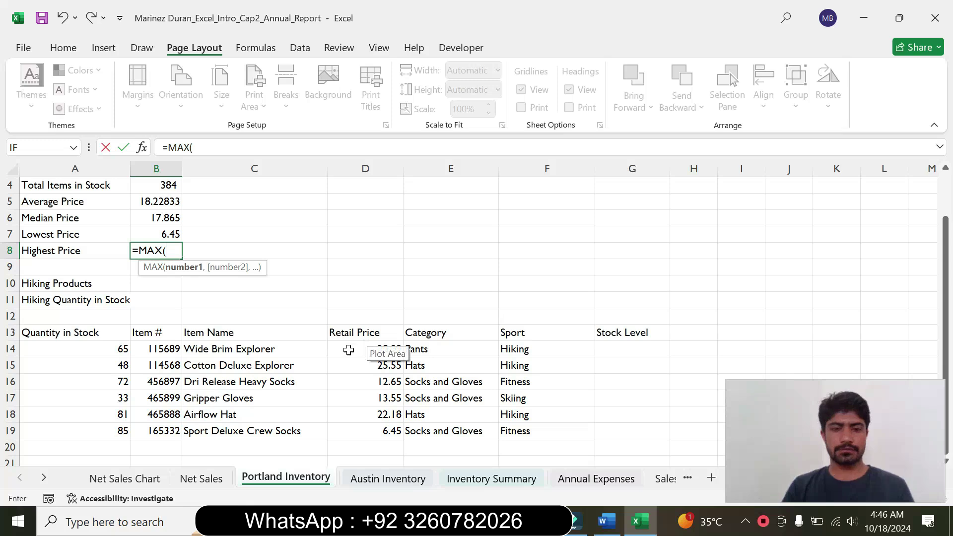
left_click_drag(350, 347, 362, 430)
left_click(263, 147)
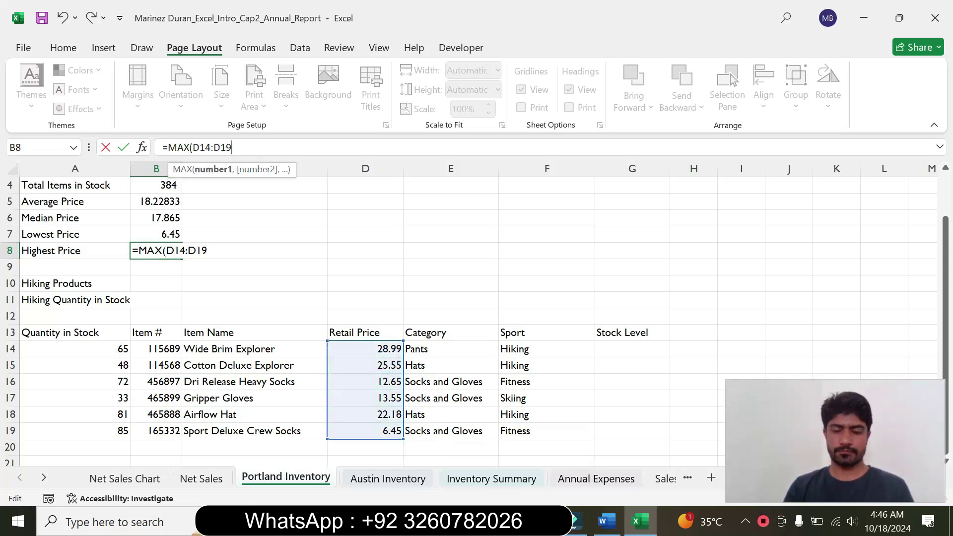
key("Return")
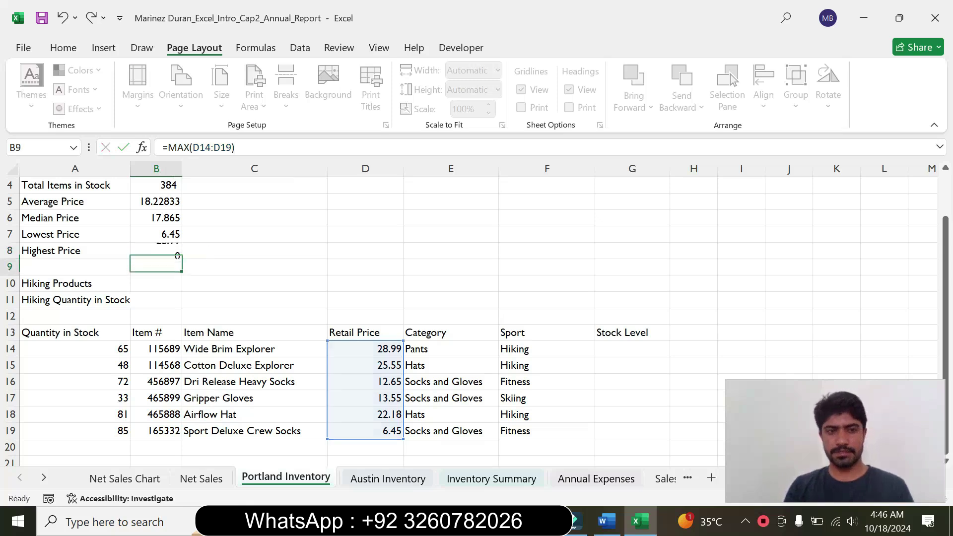
Check the range to format in Word's step 10 instruction, and in Excel apply the Accounting Number Format to B5:B8.
left_click(606, 522)
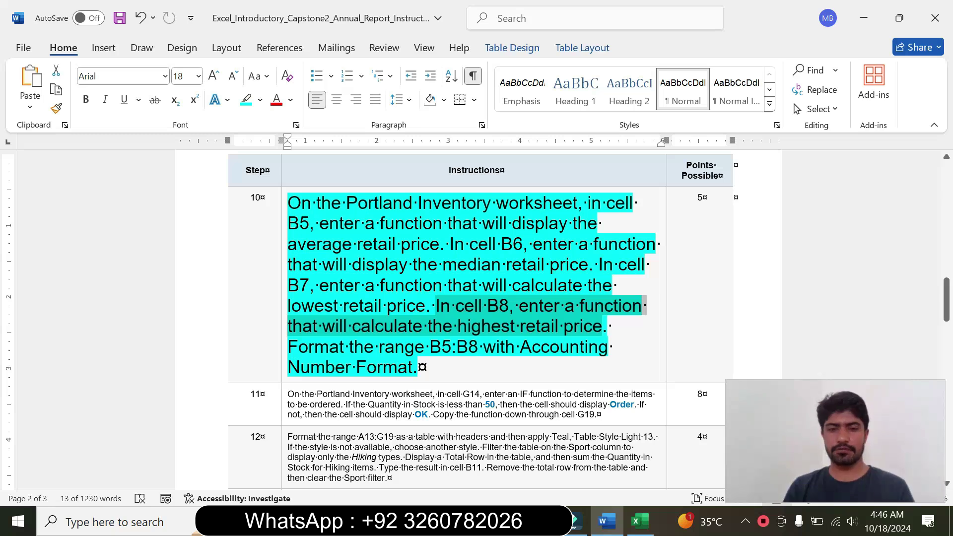
left_click_drag(429, 347, 476, 350)
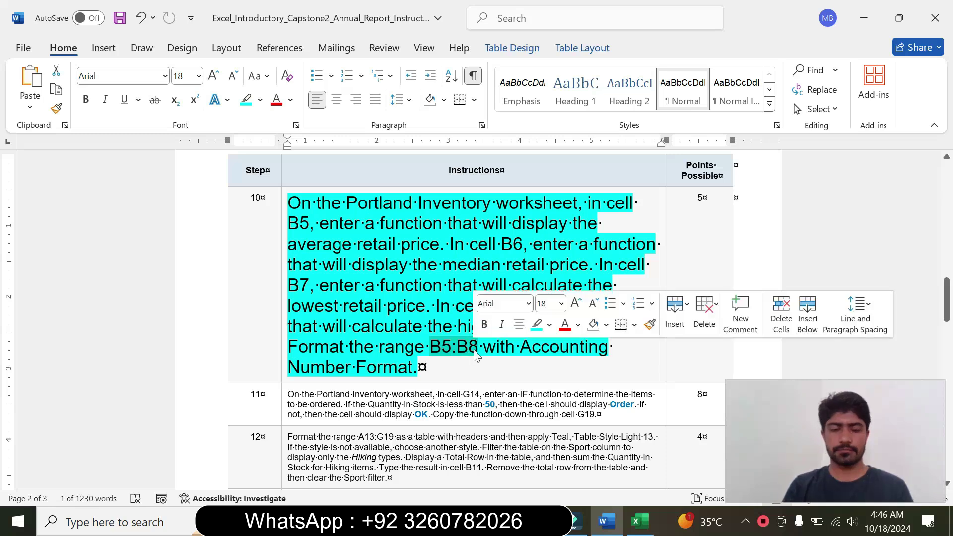
left_click(639, 522)
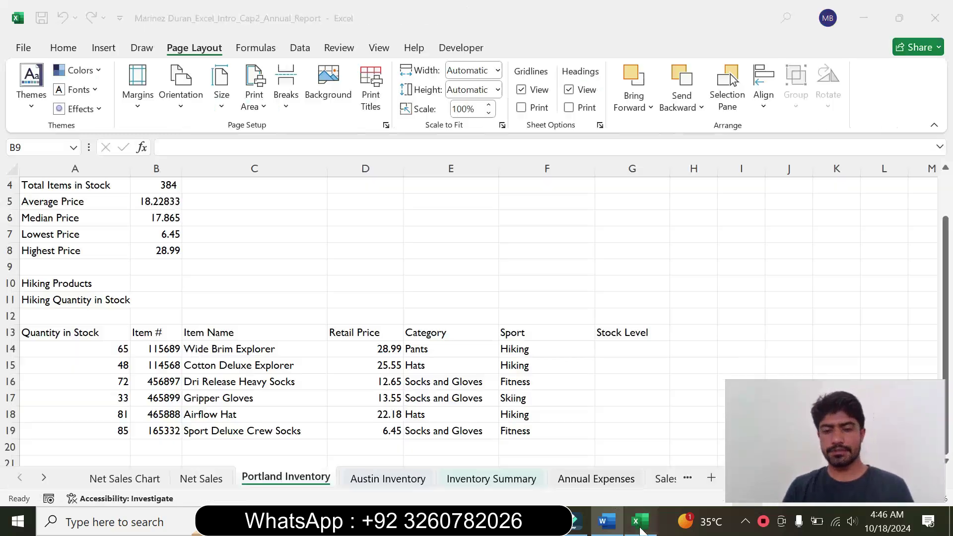
key("ctrl+v")
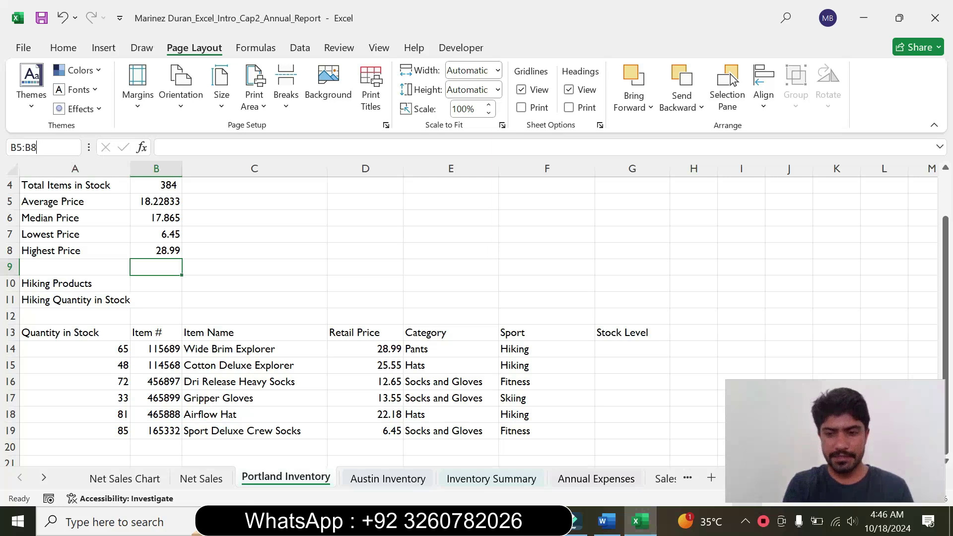
key("Return")
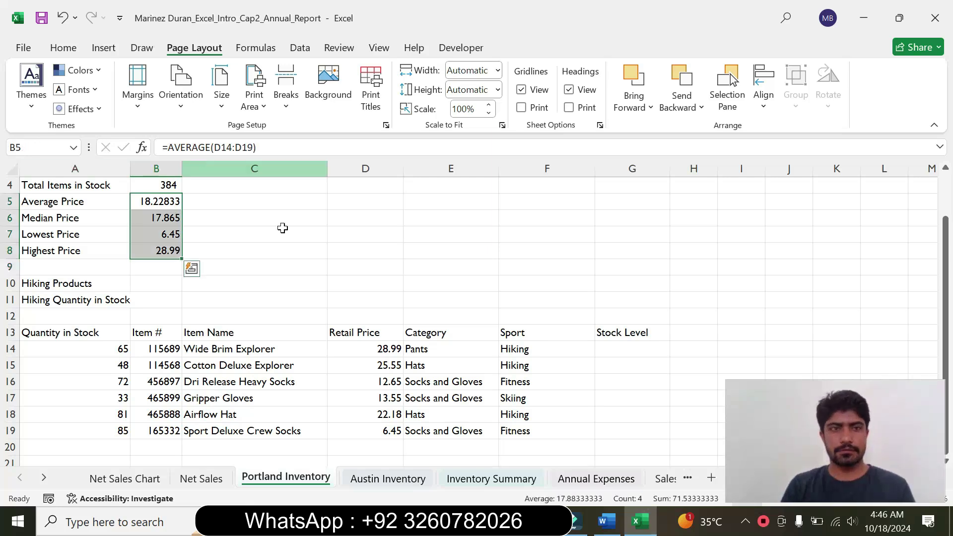
left_click(606, 521)
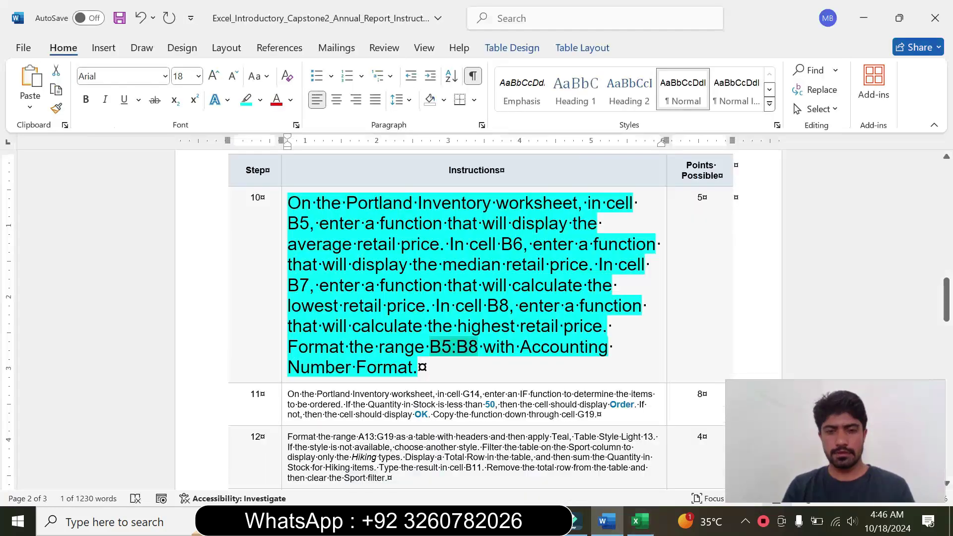
left_click(639, 521)
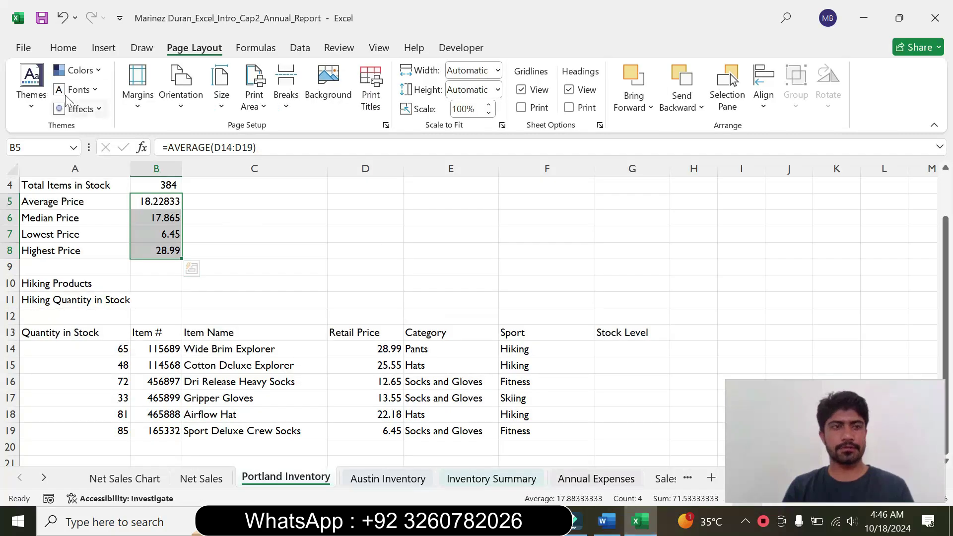
left_click(60, 49)
left_click(433, 101)
left_click(457, 120)
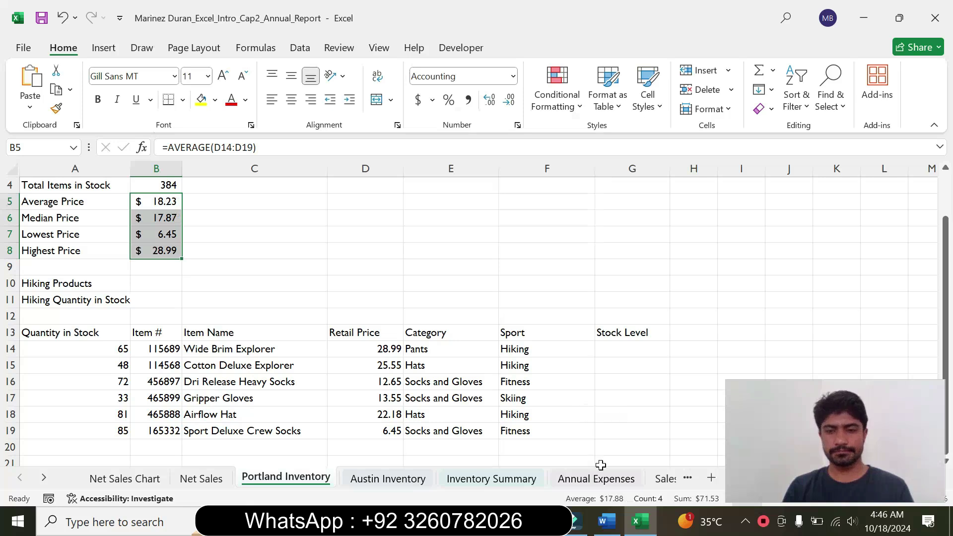
Switch to Word, set the step 10 instruction text to 9 pt and remove its turquoise highlight.
left_click(606, 521)
left_click(282, 307)
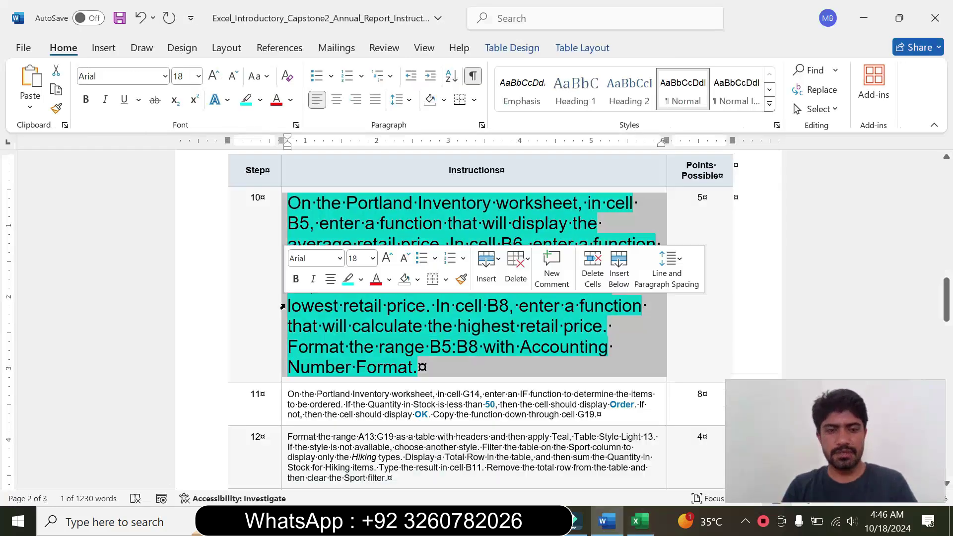
left_click(372, 259)
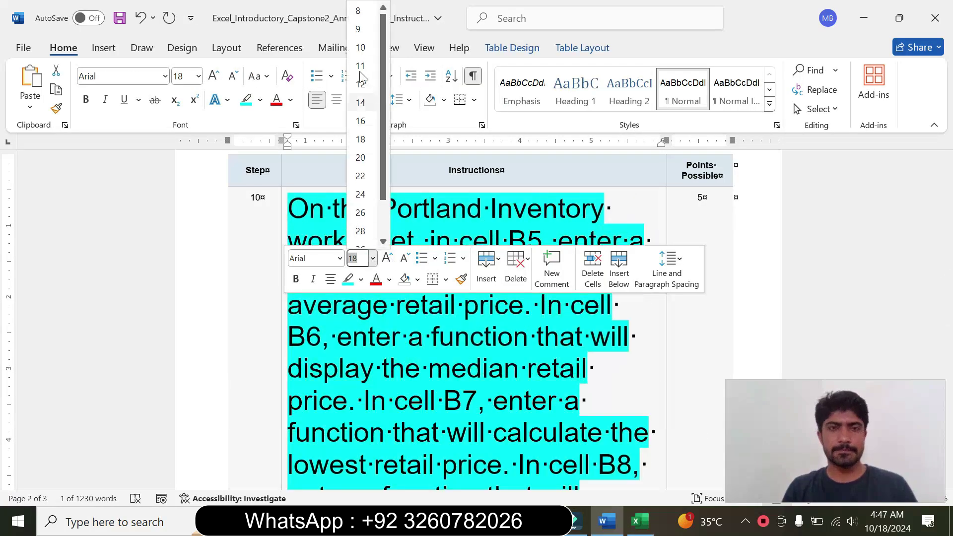
left_click(358, 29)
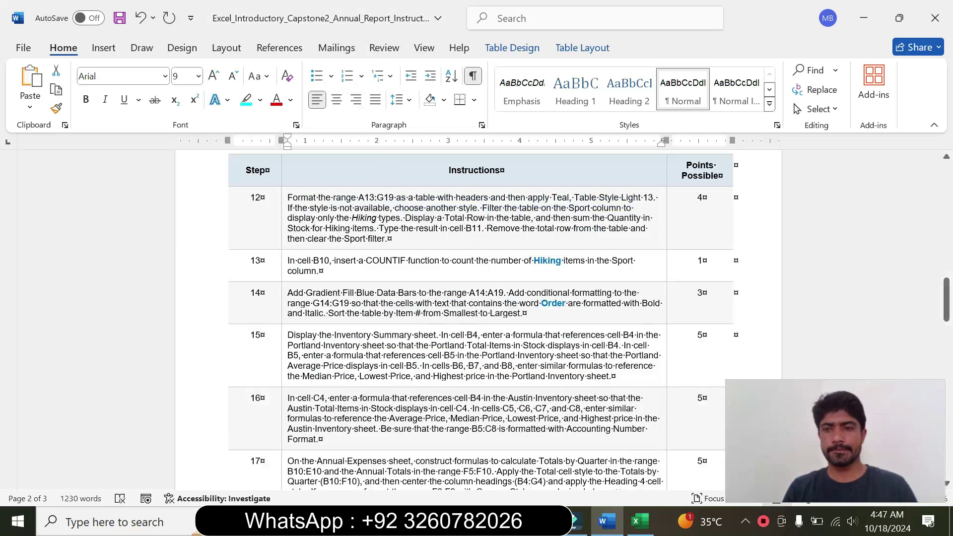
left_click_drag(946, 300, 946, 264)
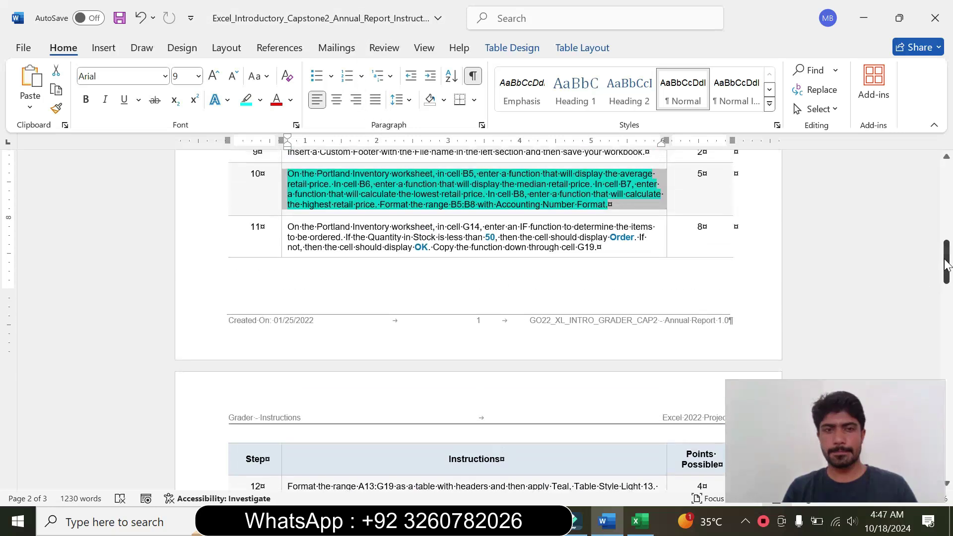
left_click(260, 99)
left_click(287, 220)
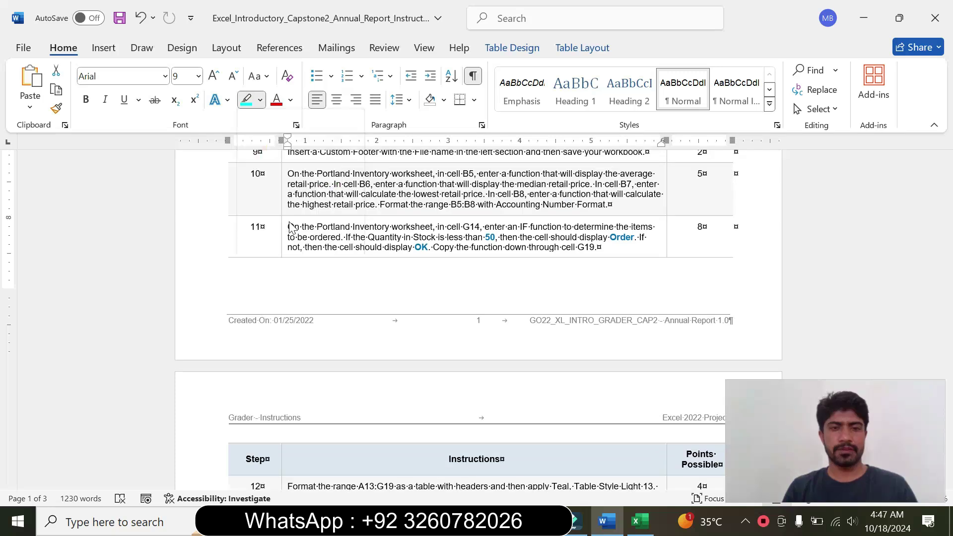
Set the step 11 instruction text to 18 pt and highlight it in turquoise.
left_click(280, 248)
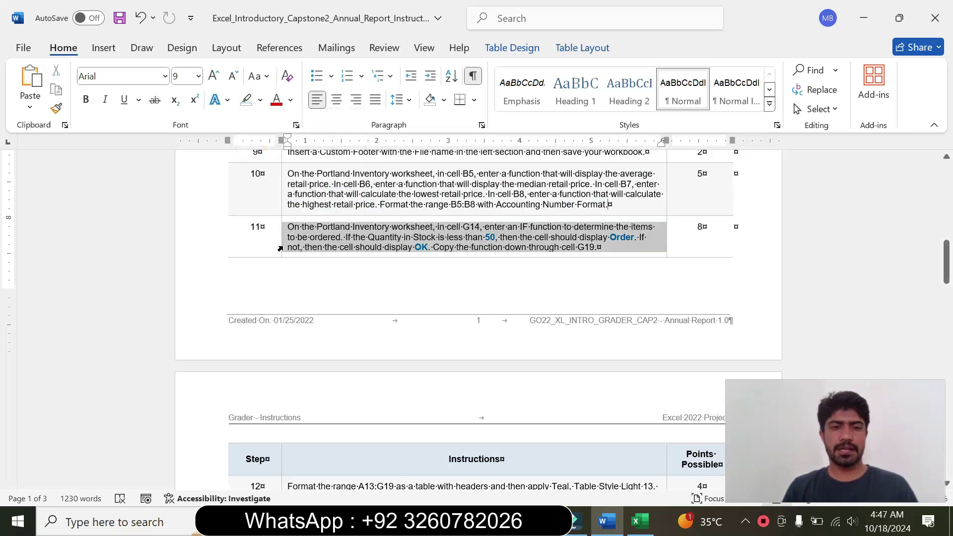
left_click(370, 200)
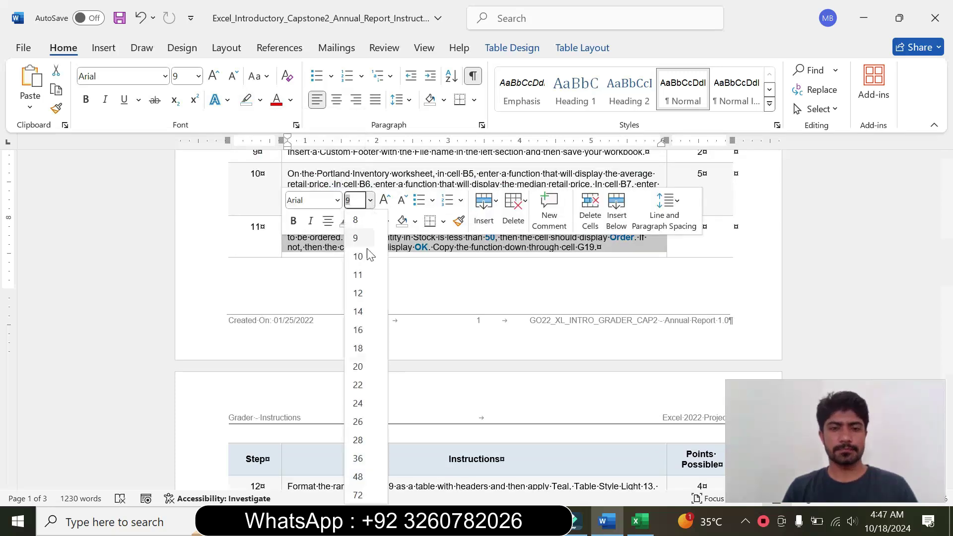
left_click(358, 348)
left_click(359, 222)
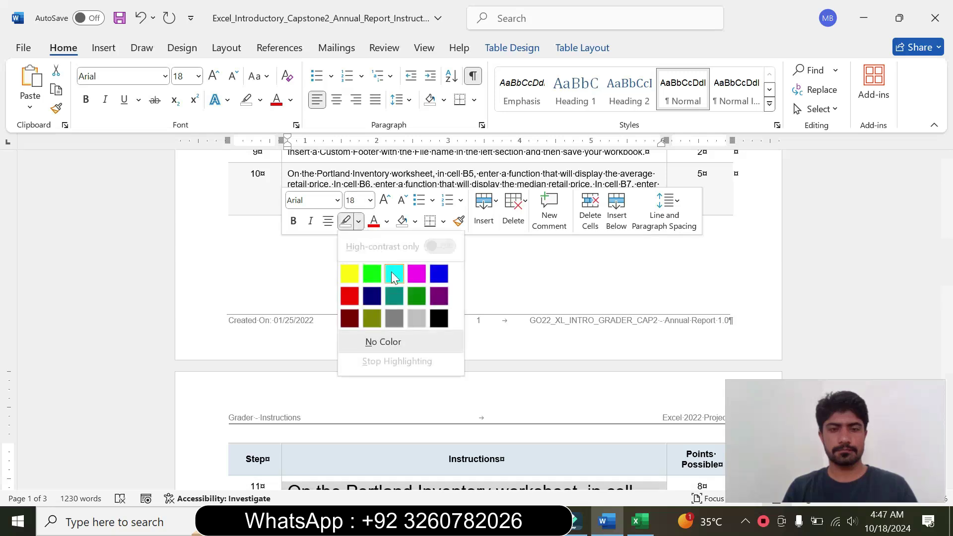
left_click(392, 272)
left_click_drag(947, 278, 947, 307)
Examine the step 11 instruction in Word for the worksheet, cell and IF function required, checking the Portland Inventory sheet in Excel.
left_click_drag(288, 290, 578, 290)
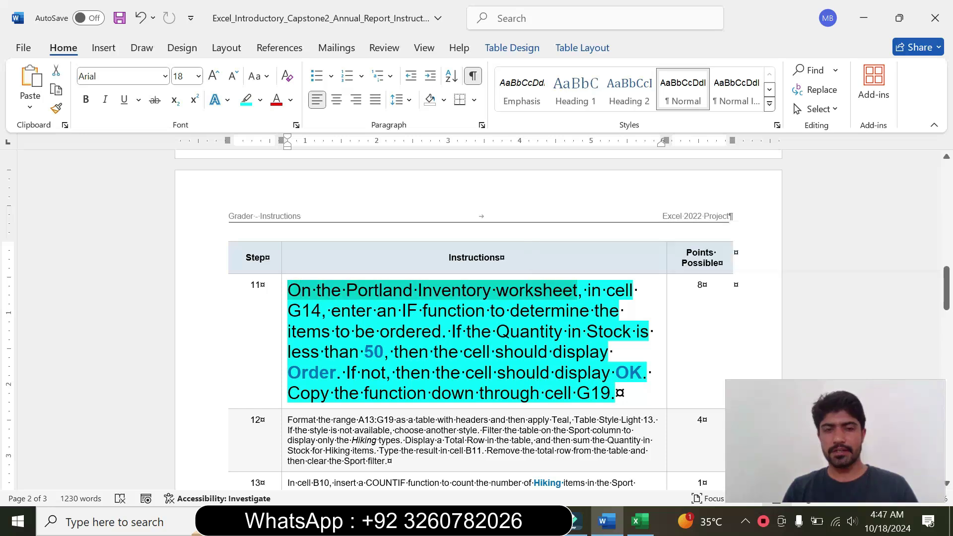
left_click(640, 521)
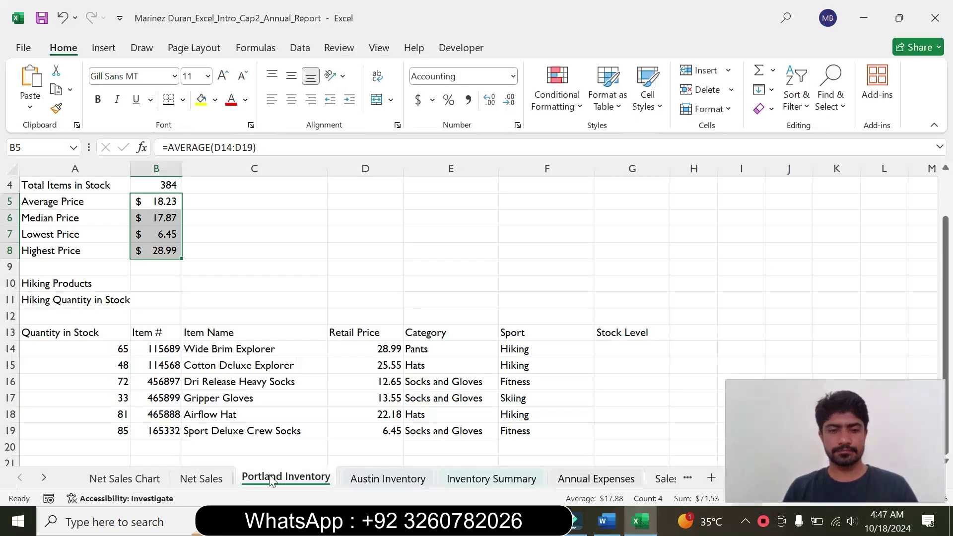
left_click(606, 522)
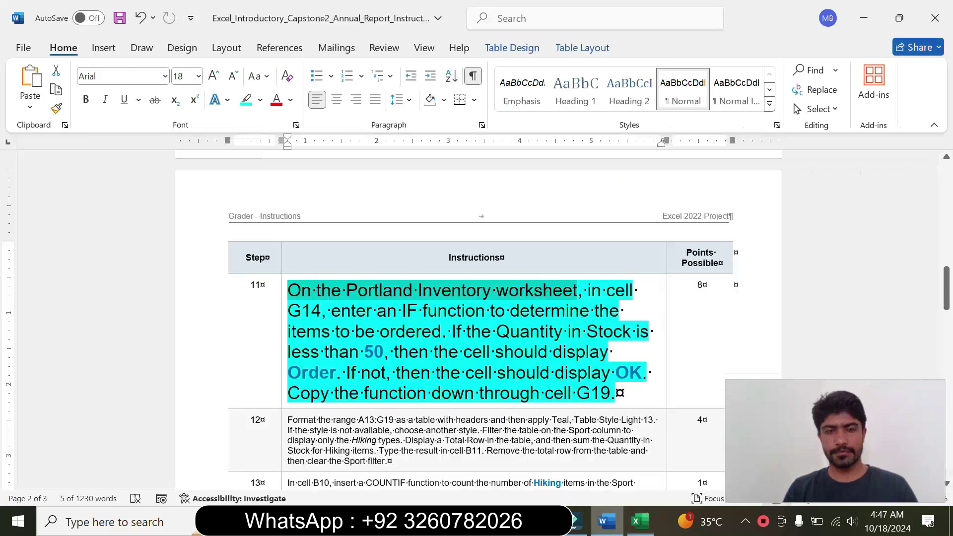
left_click_drag(288, 310, 495, 331)
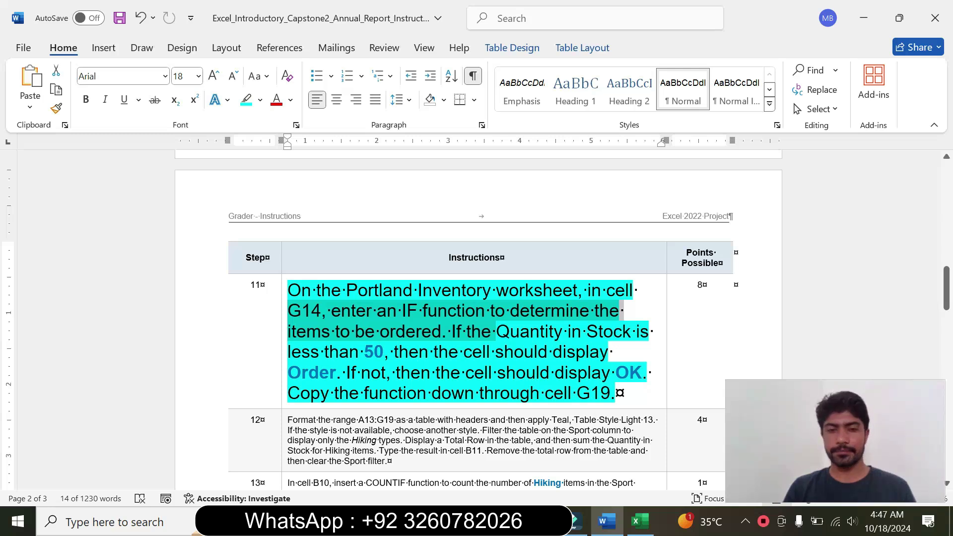
left_click(526, 372)
left_click_drag(287, 310, 466, 331)
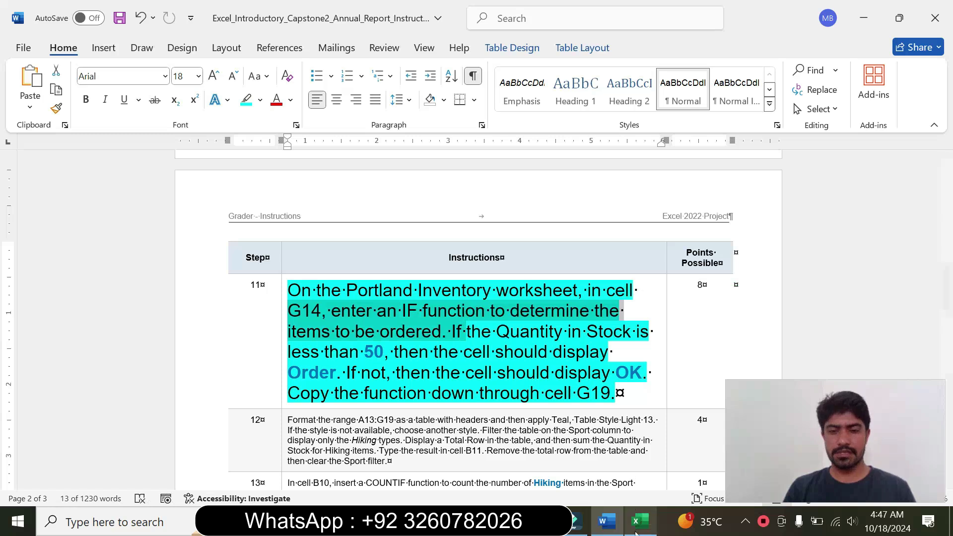
Switch to Excel, start an IF function in cell G14 and open its function arguments clear of the stock data.
left_click(639, 521)
left_click(616, 349)
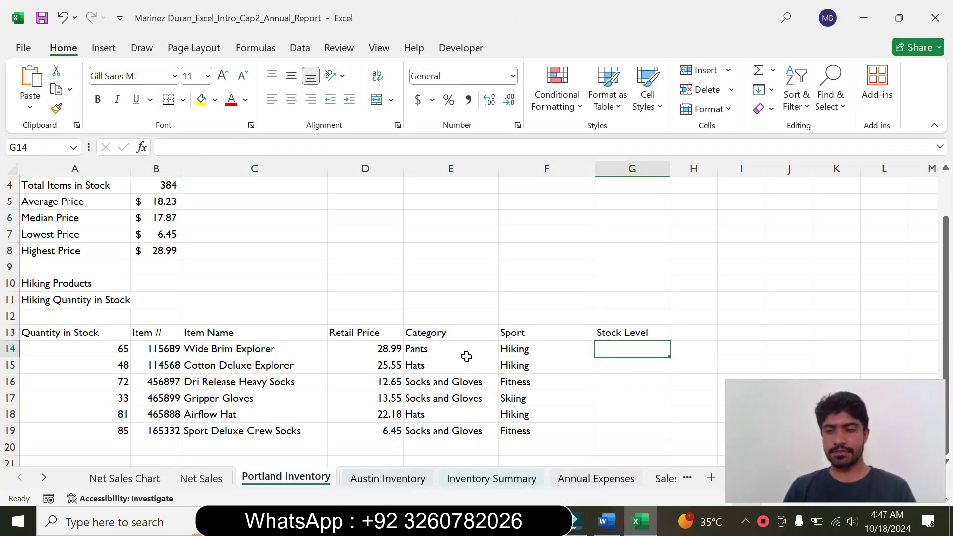
left_click(609, 522)
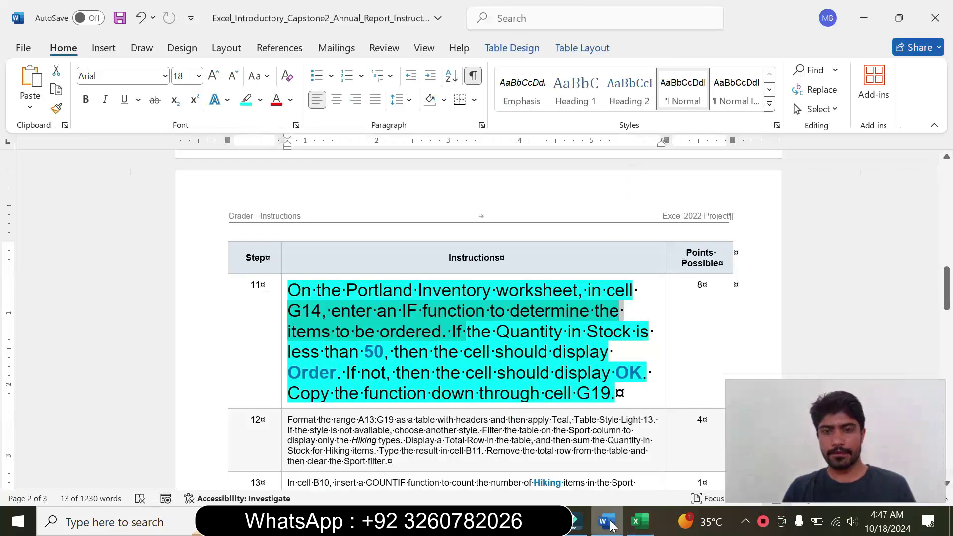
left_click(639, 521)
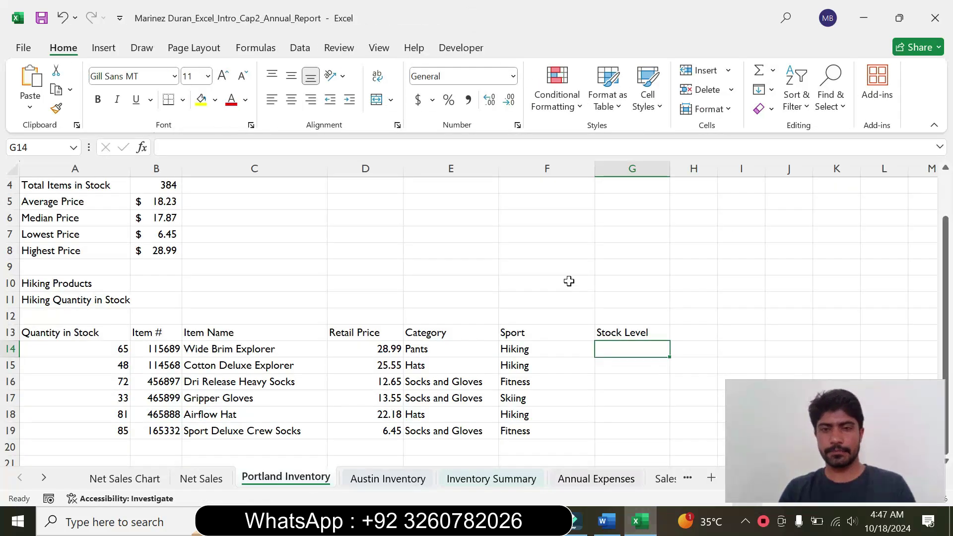
type("=if")
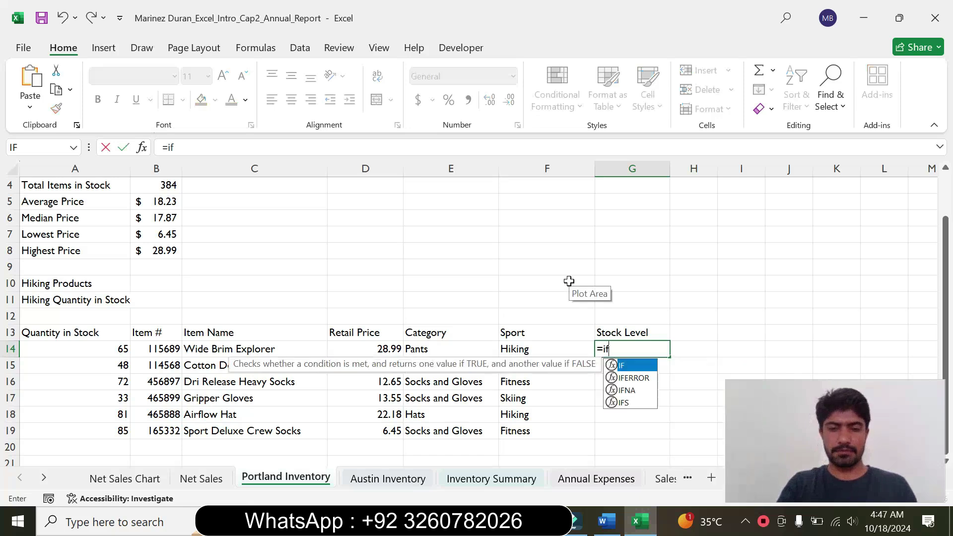
double_click(631, 372)
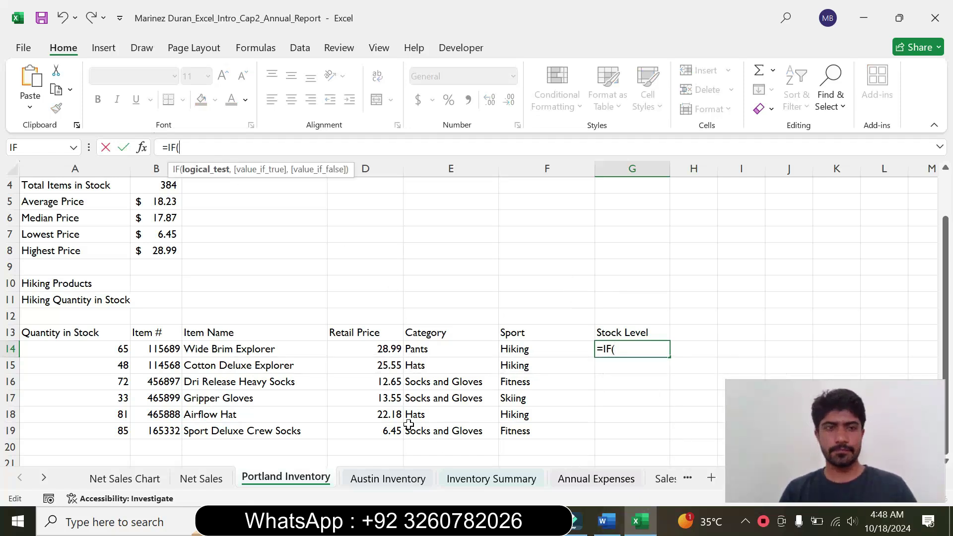
left_click(141, 147)
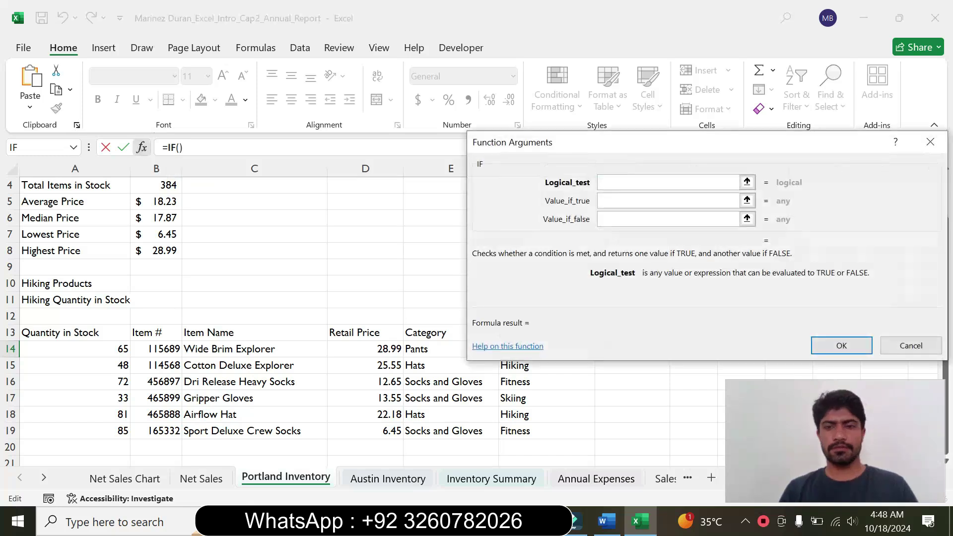
left_click_drag(573, 148, 457, 95)
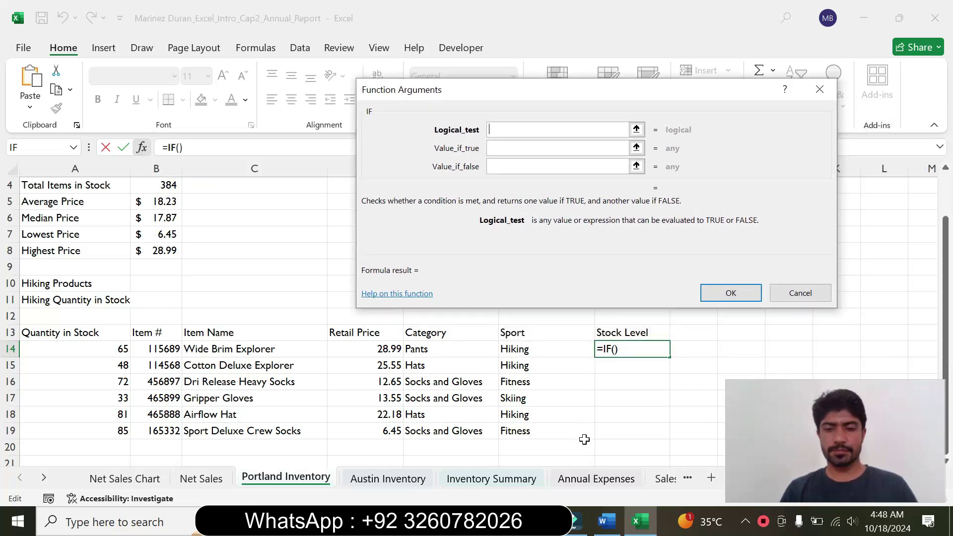
Recheck the step 11 condition in Word, and in Excel set the IF function's logical test to A14<50.
left_click(607, 521)
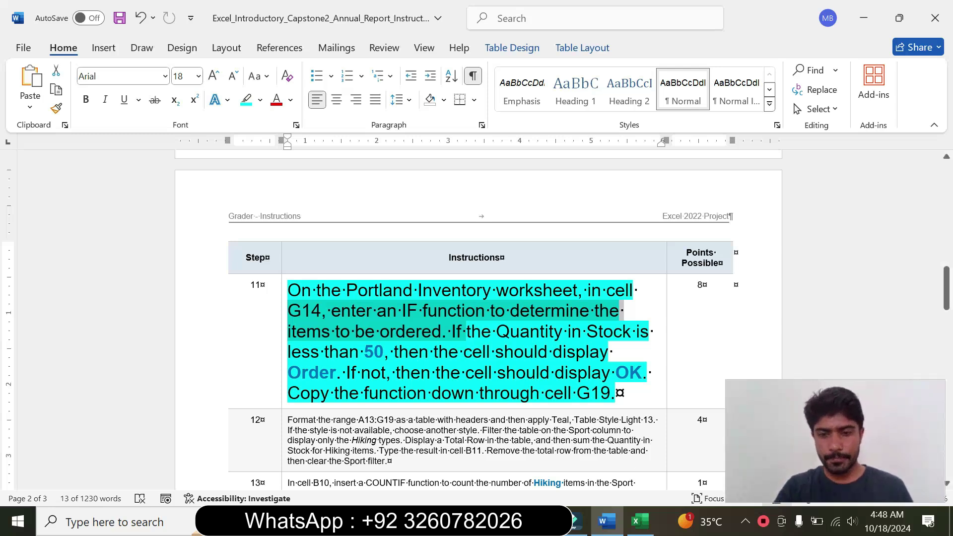
left_click(639, 521)
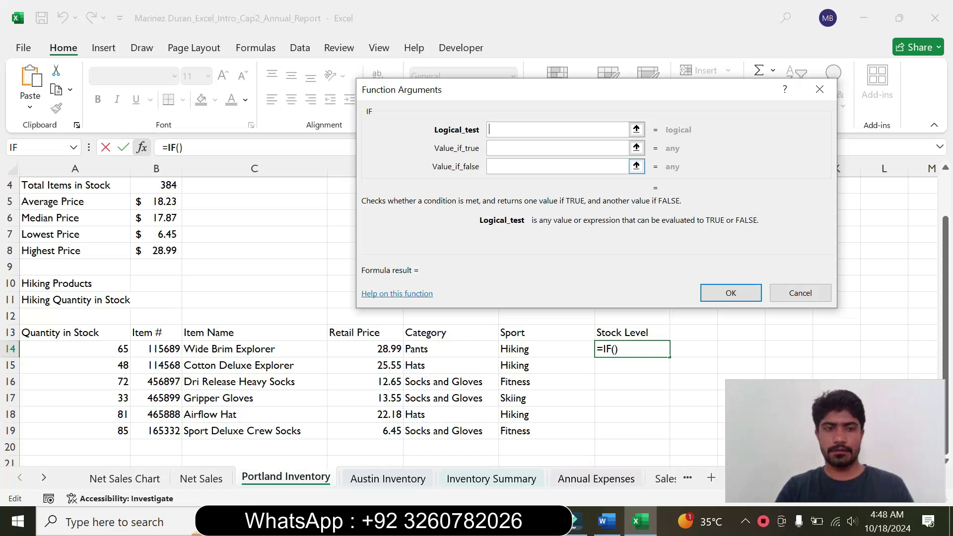
left_click(106, 353)
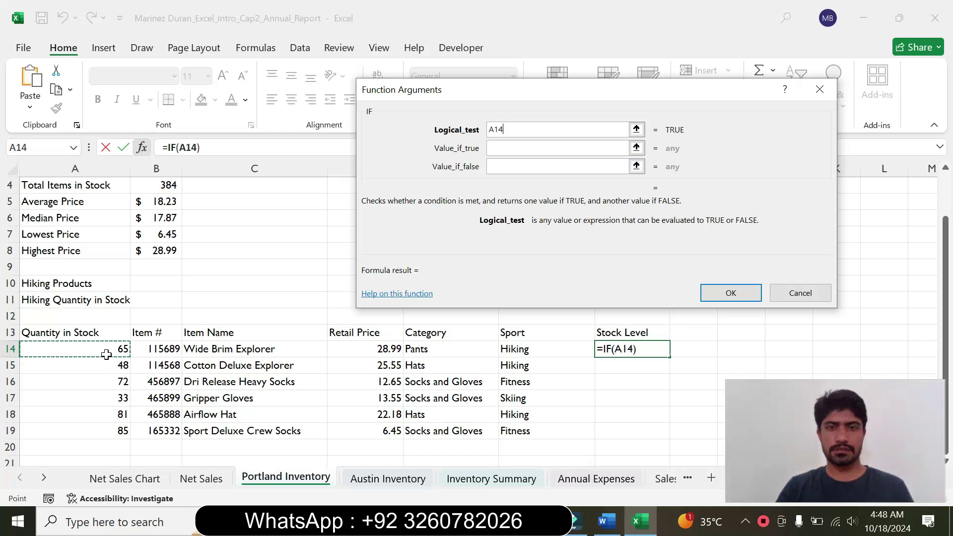
type("<")
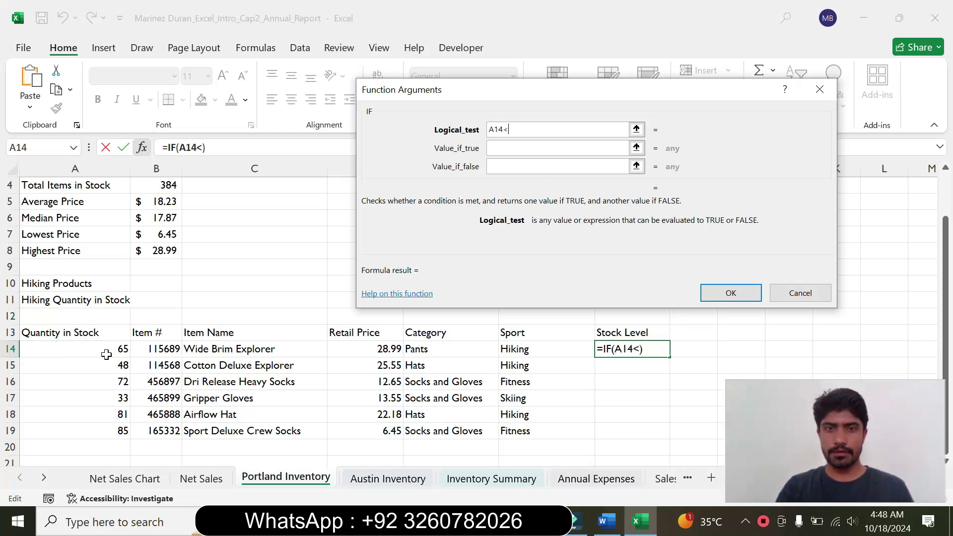
type("50")
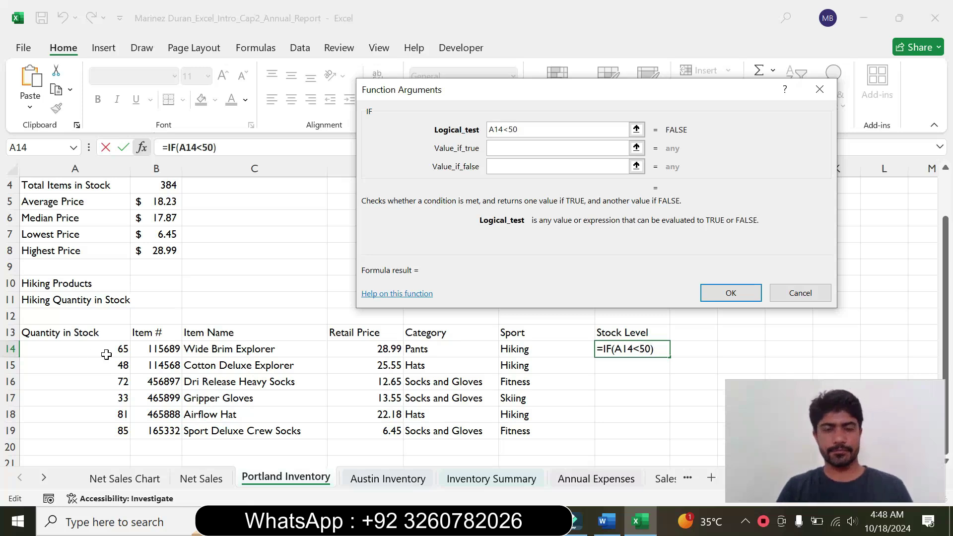
key("Tab")
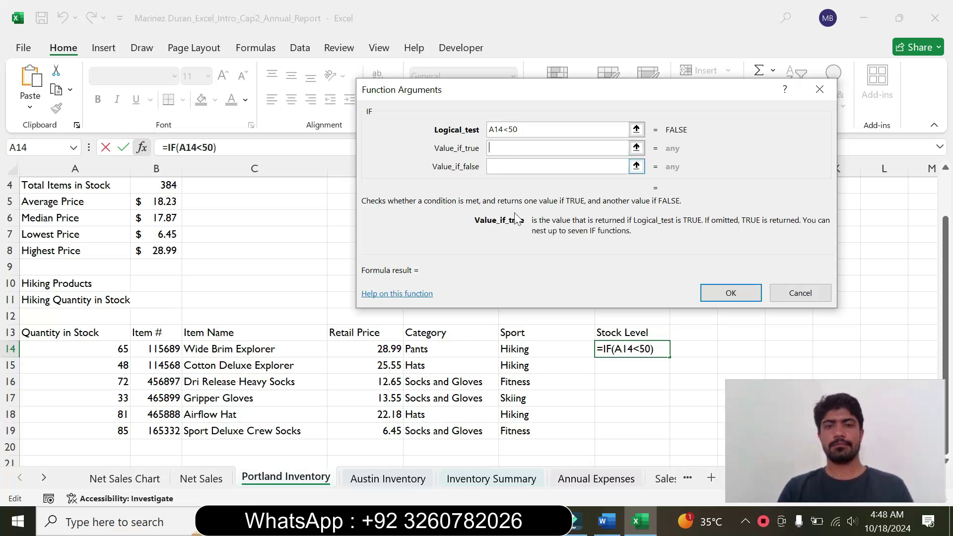
Recheck the IF results in Word, and in Excel complete G14's function with "Order" if true and "OK" if false.
left_click(604, 520)
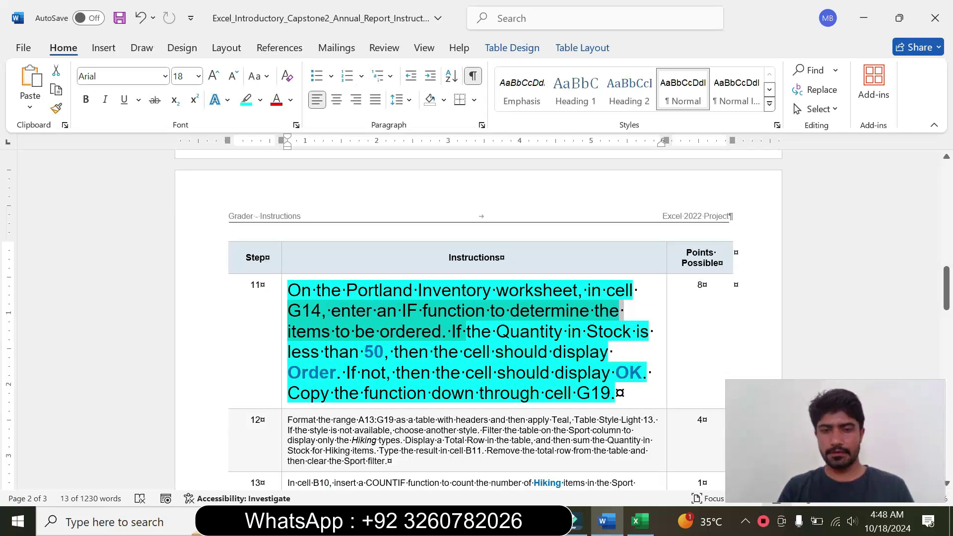
left_click(639, 521)
type("Order")
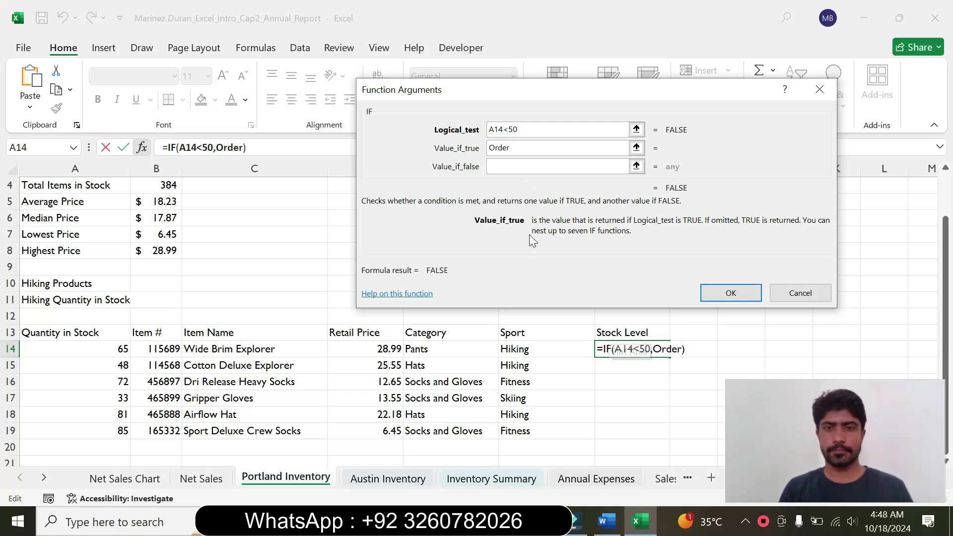
key("Tab")
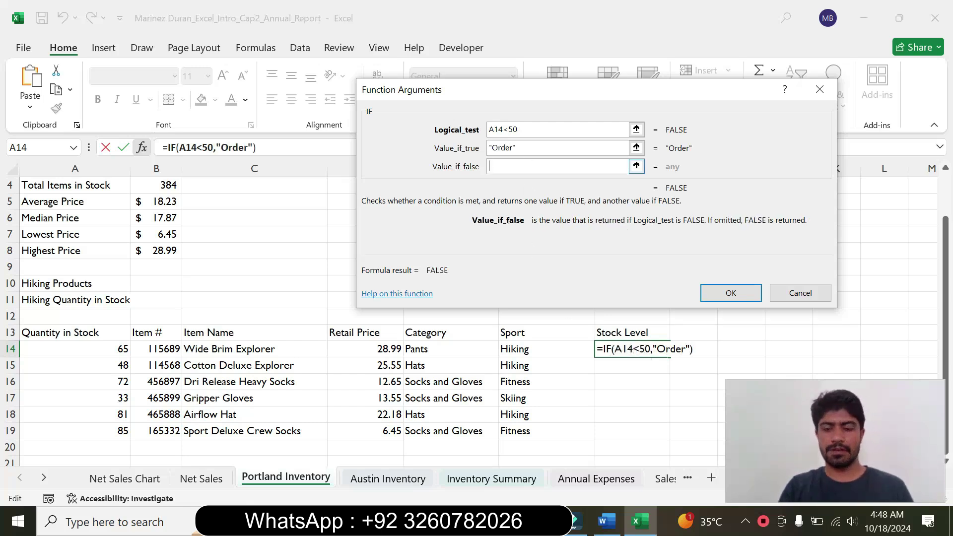
type("OK")
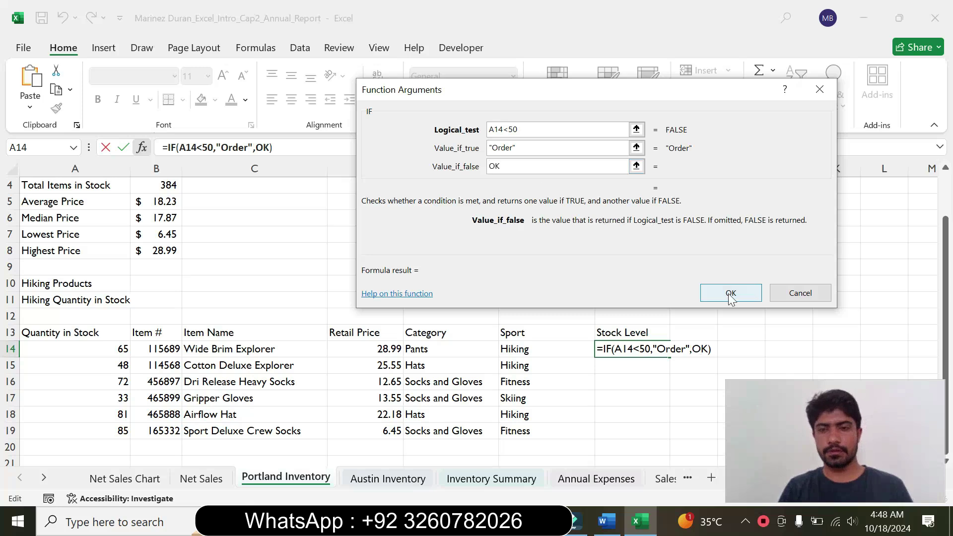
left_click(731, 293)
Check the copy range in the Word instructions, and in Excel copy the IF function from G14 down through G19.
left_click(606, 522)
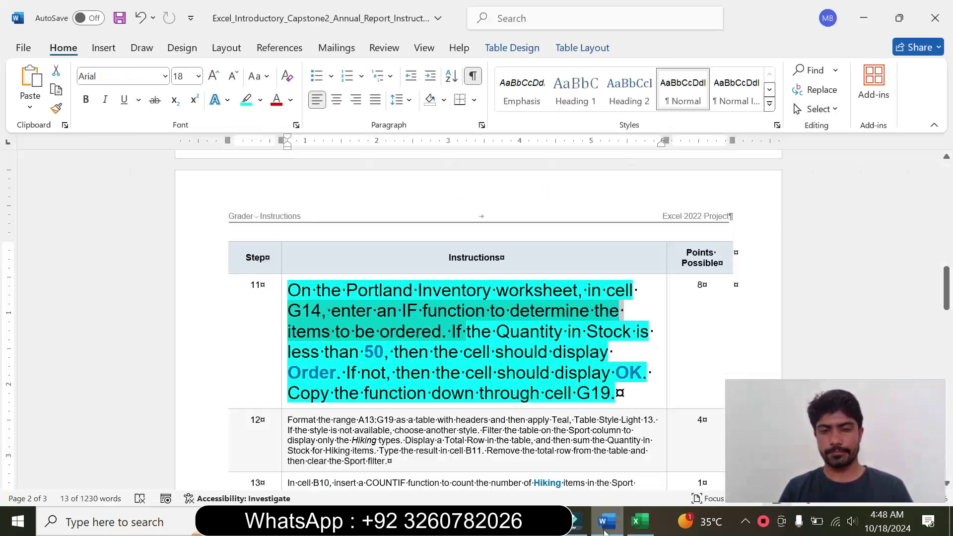
left_click_drag(366, 392, 615, 393)
left_click(629, 521)
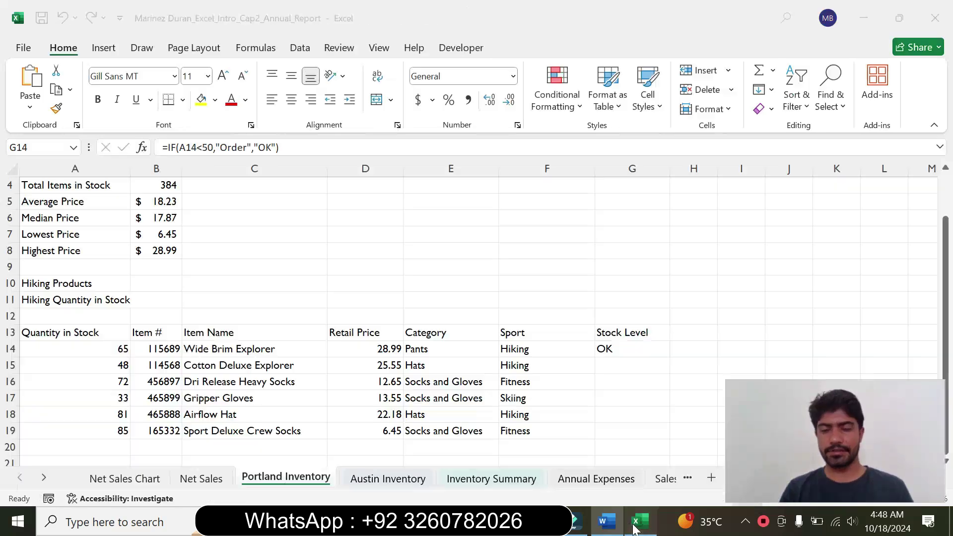
left_click_drag(667, 359, 647, 440)
left_click(504, 349)
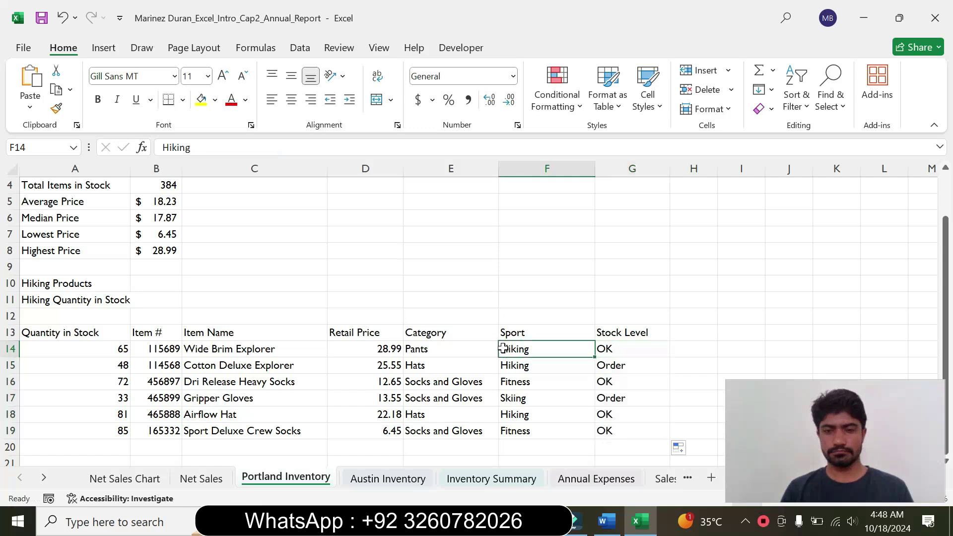
Switch to Word, set the step 11 instruction text back to 9 pt and remove its highlighting.
left_click(607, 521)
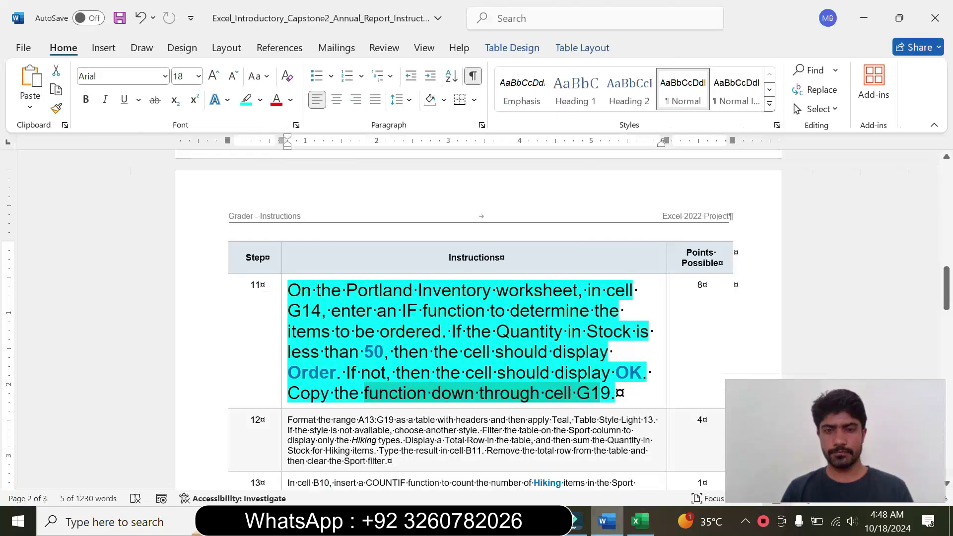
left_click(284, 334)
left_click(373, 287)
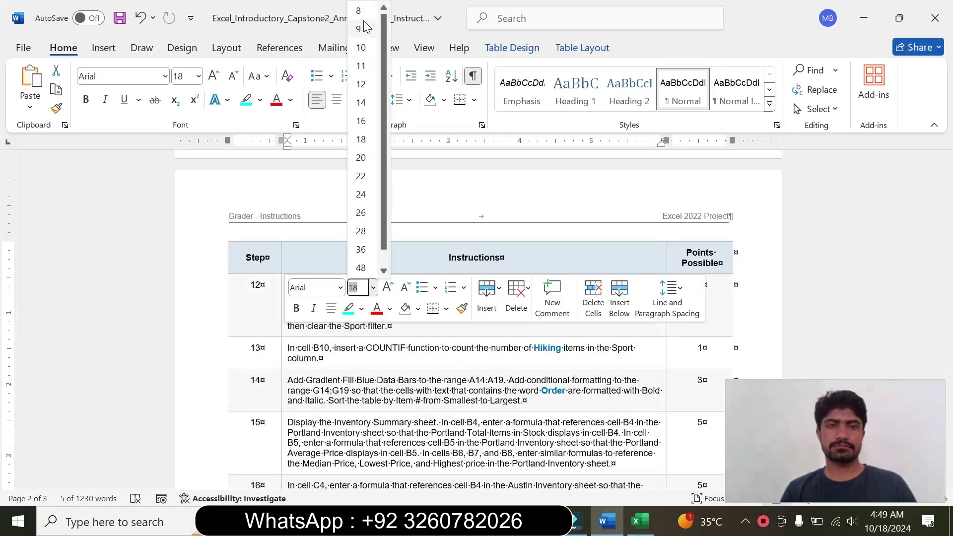
left_click(364, 27)
left_click_drag(946, 287, 946, 258)
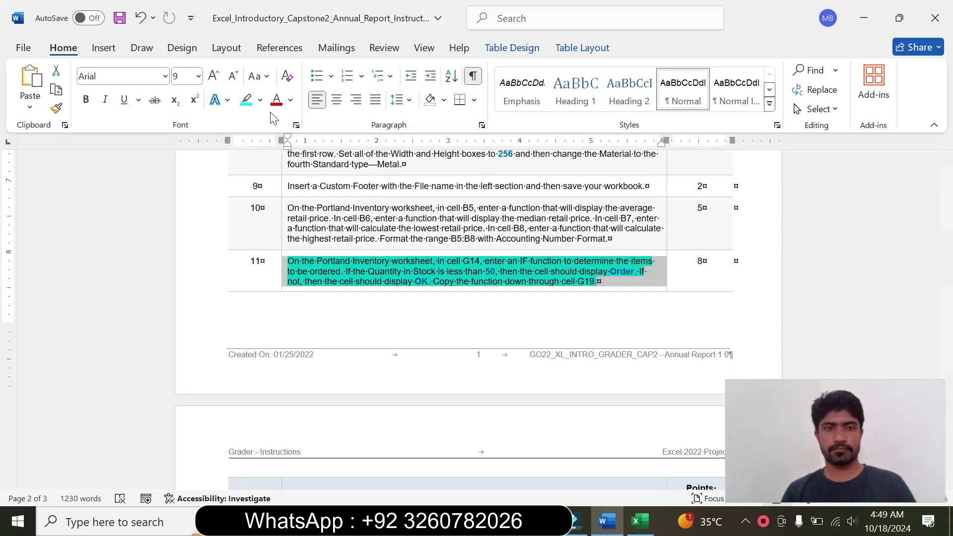
left_click(260, 101)
left_click(293, 220)
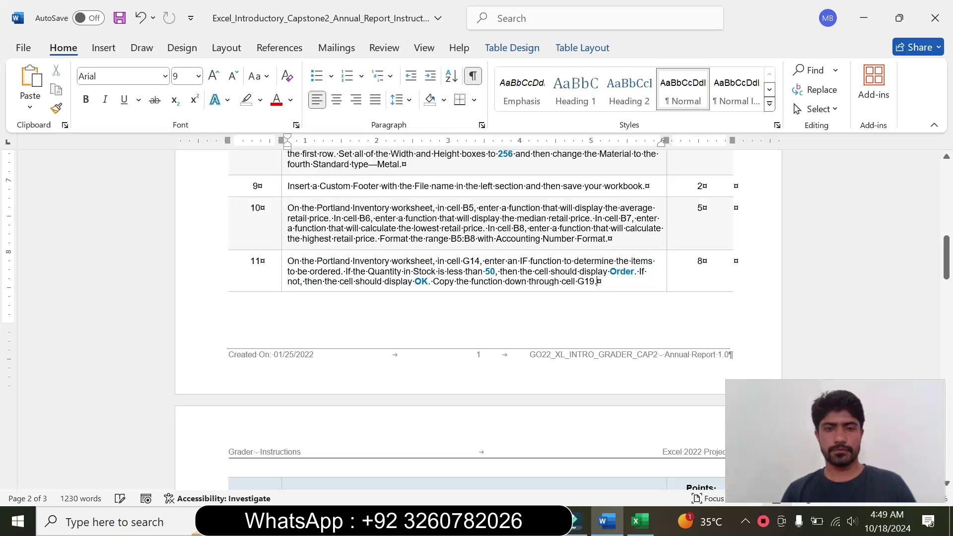
Set the step 12 instruction text to 14 pt and highlight it and its step number in turquoise.
left_click_drag(947, 272, 949, 304)
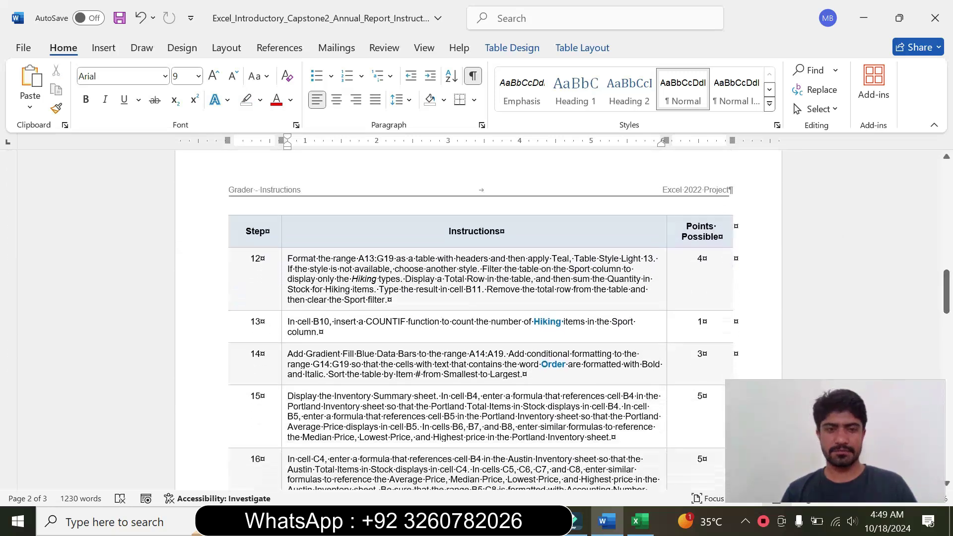
left_click(285, 289)
left_click(374, 240)
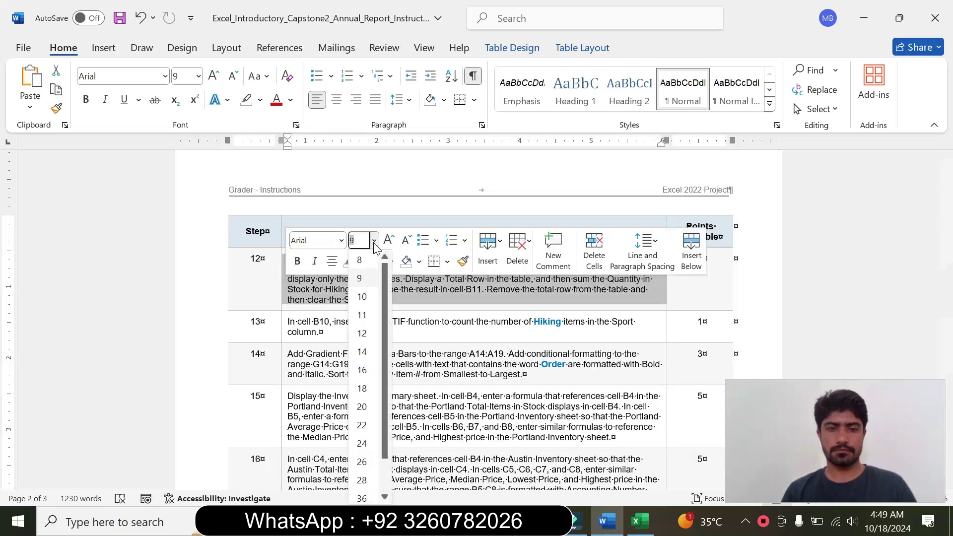
left_click(362, 352)
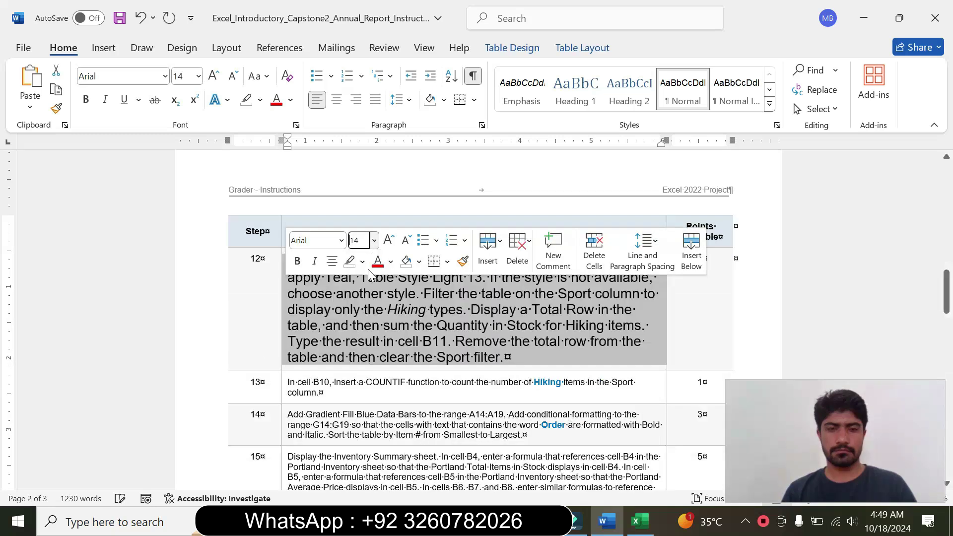
left_click(362, 260)
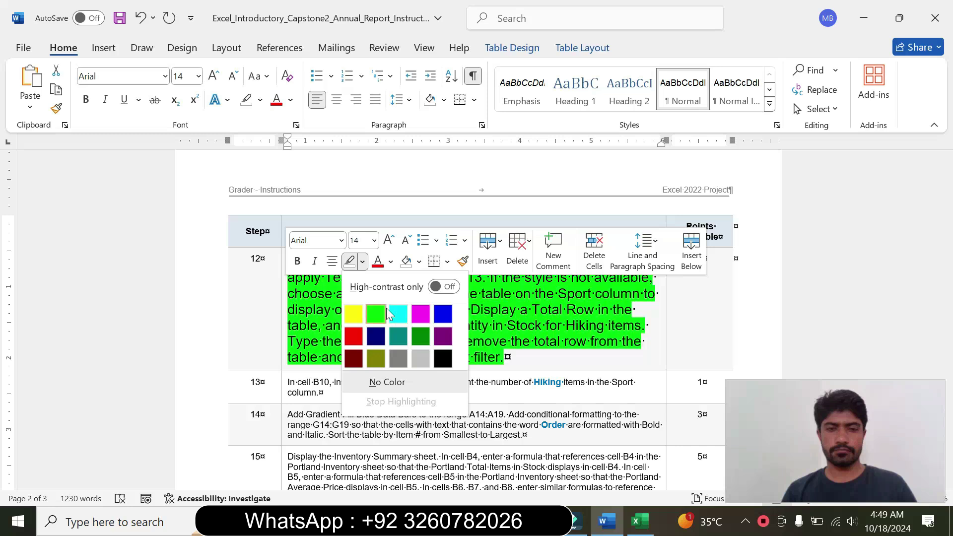
left_click(383, 313)
left_click(362, 262)
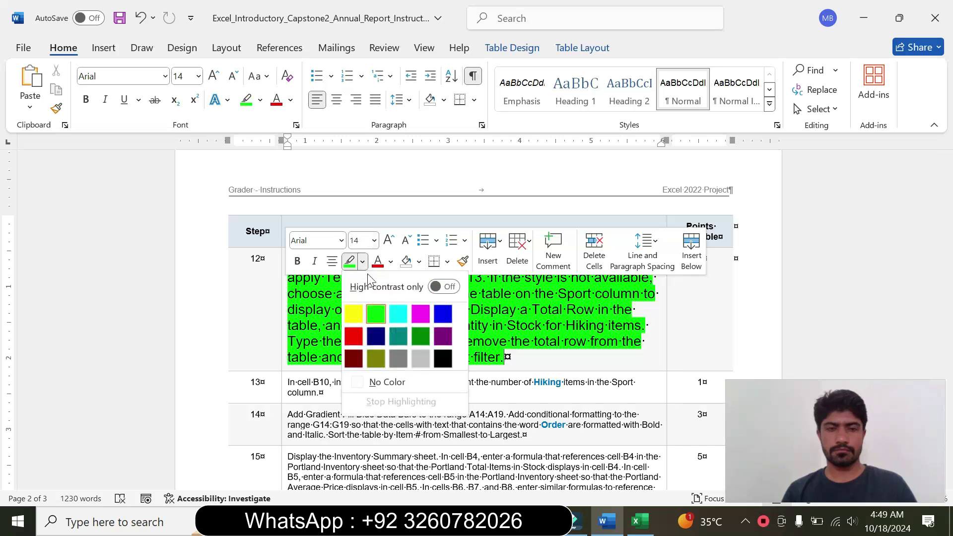
left_click(405, 317)
left_click_drag(503, 360, 275, 259)
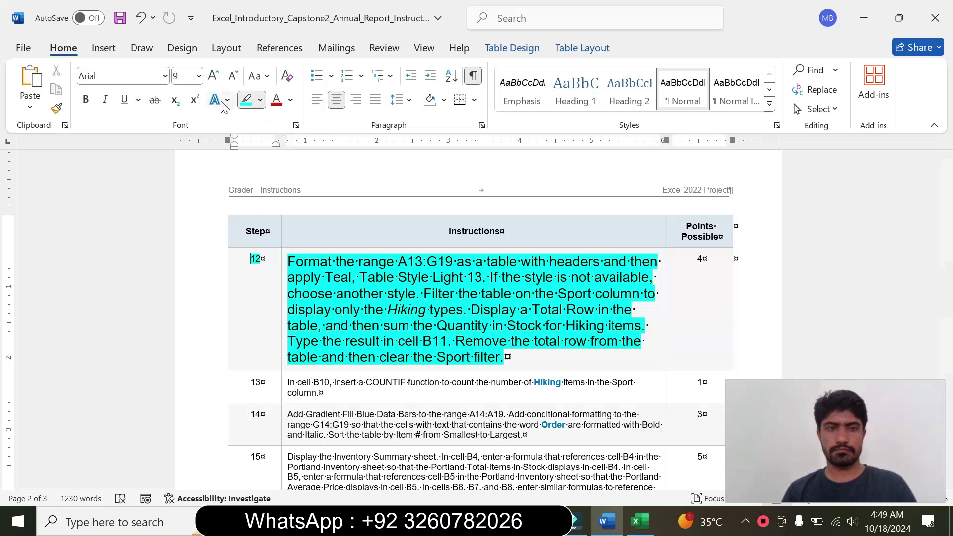
left_click(155, 103)
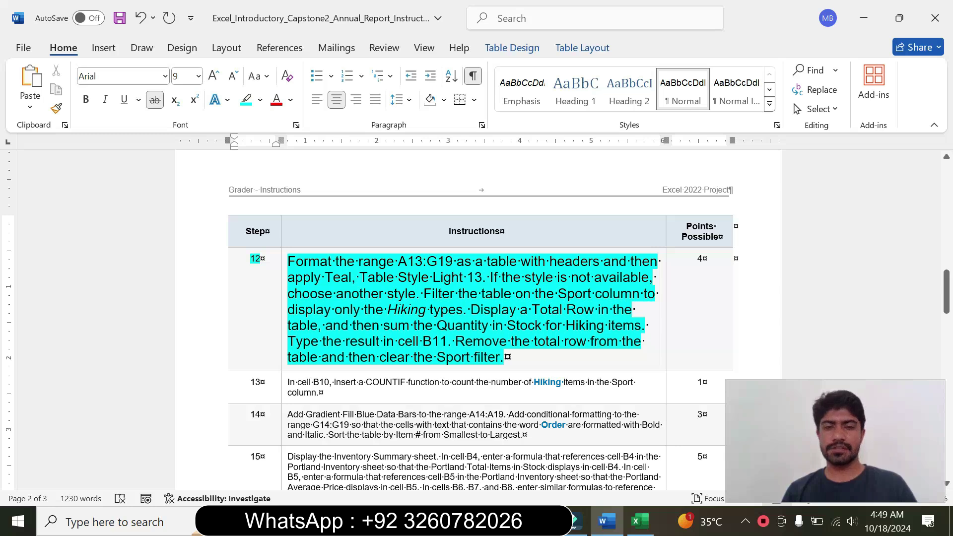
Read the start of step 12 for the table formatting required and mark the cell range A13:G19.
left_click_drag(483, 278, 289, 262)
left_click(331, 309)
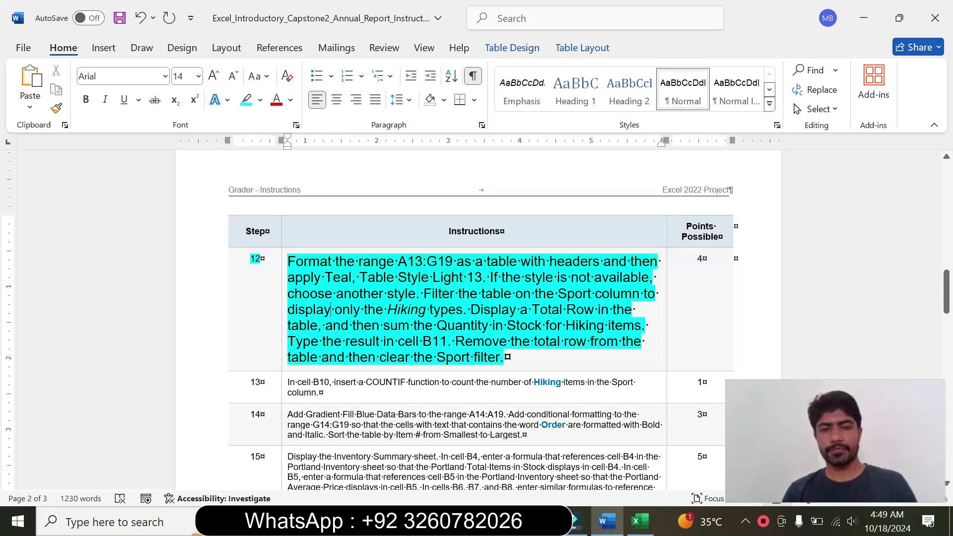
left_click_drag(393, 262, 445, 262)
left_click(438, 263)
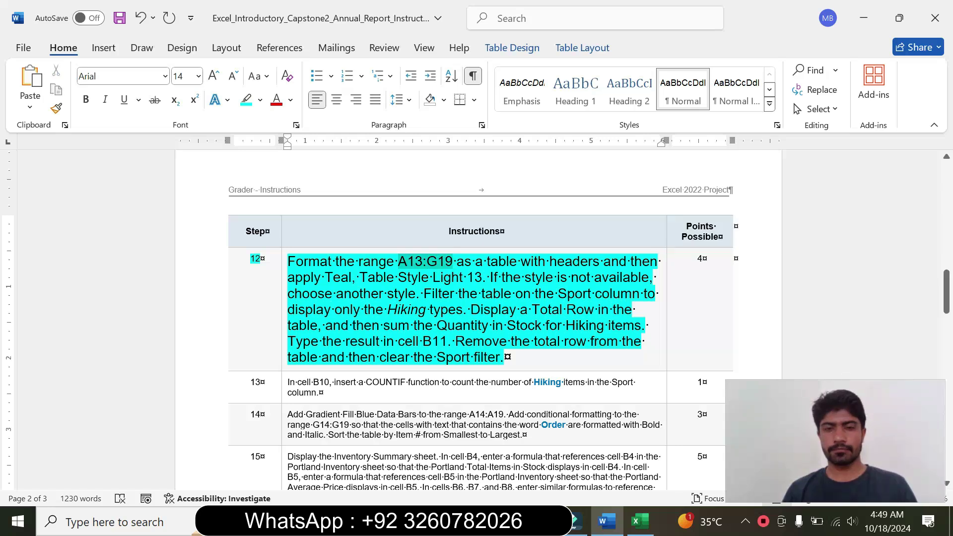
Switch to Excel and convert the range A13:G19 on Portland Inventory into a table with headers.
left_click(639, 521)
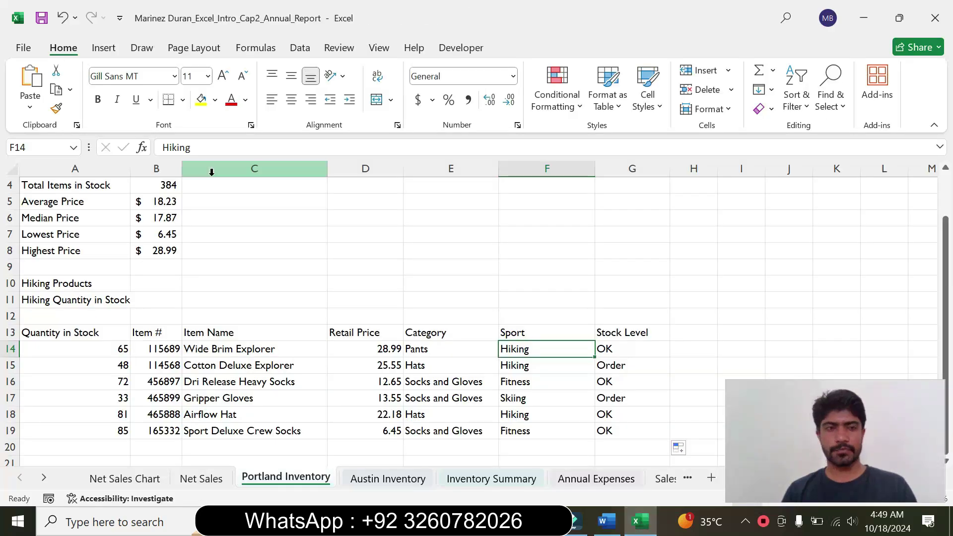
left_click(22, 148)
type("A13:G19")
key("Return")
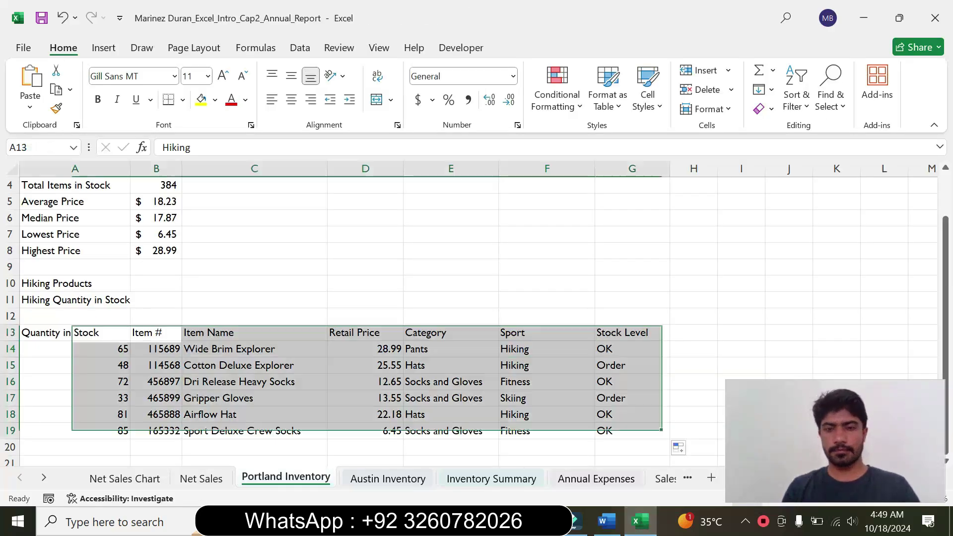
left_click(606, 521)
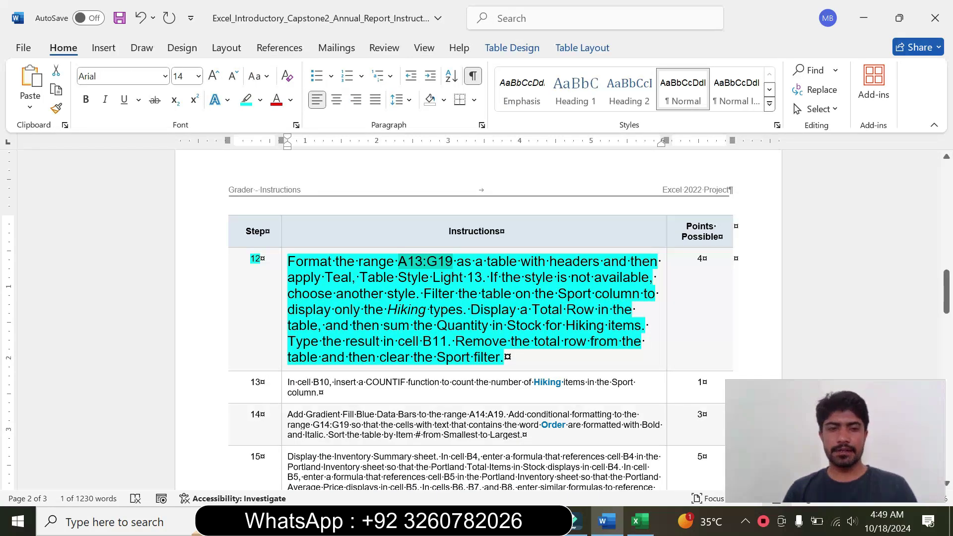
left_click(640, 521)
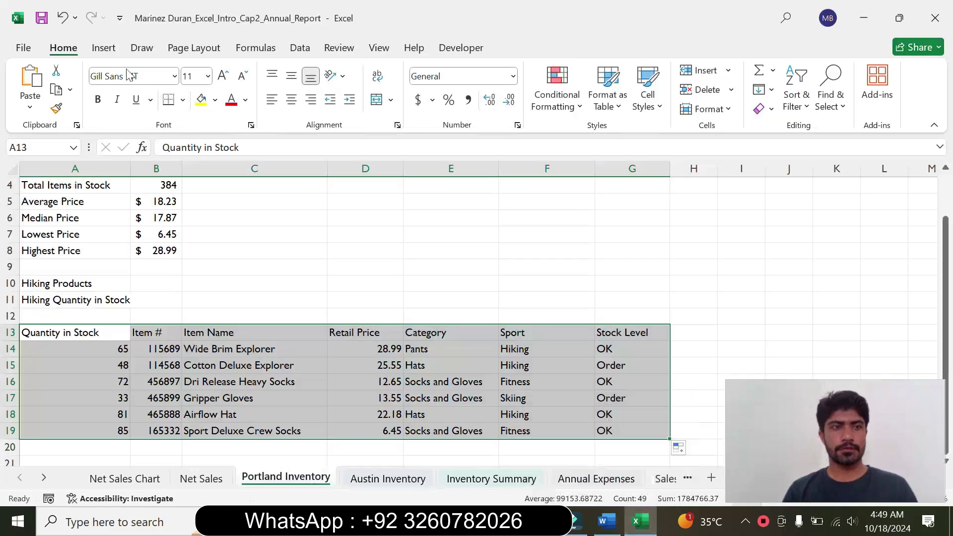
left_click(103, 47)
left_click(137, 85)
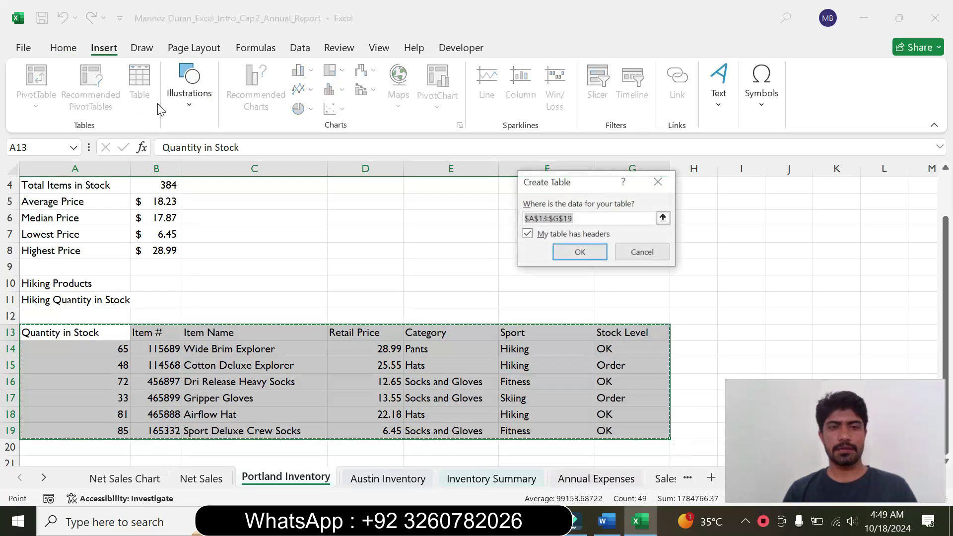
left_click(580, 252)
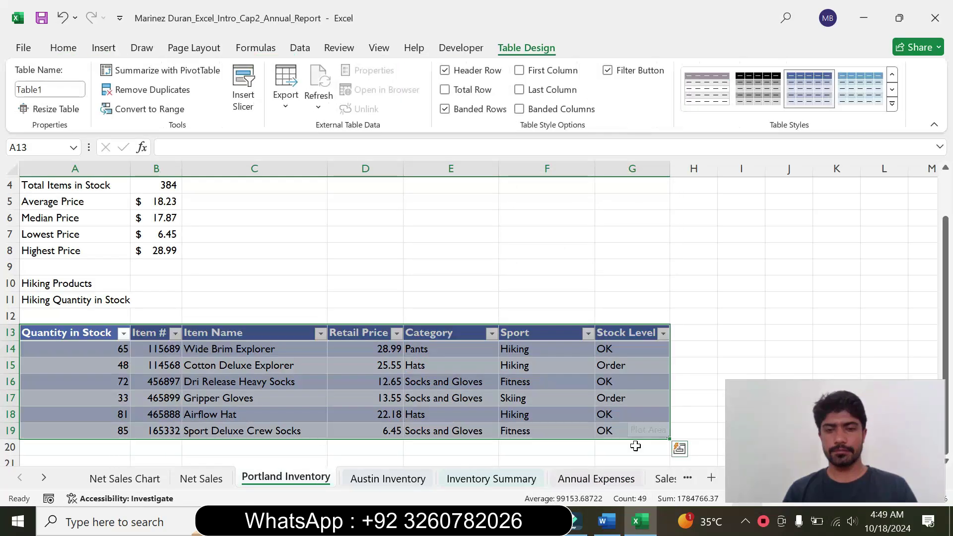
Check the required style in Word, and in Excel apply Teal, Table Style Light 13 to the inventory table.
left_click(609, 529)
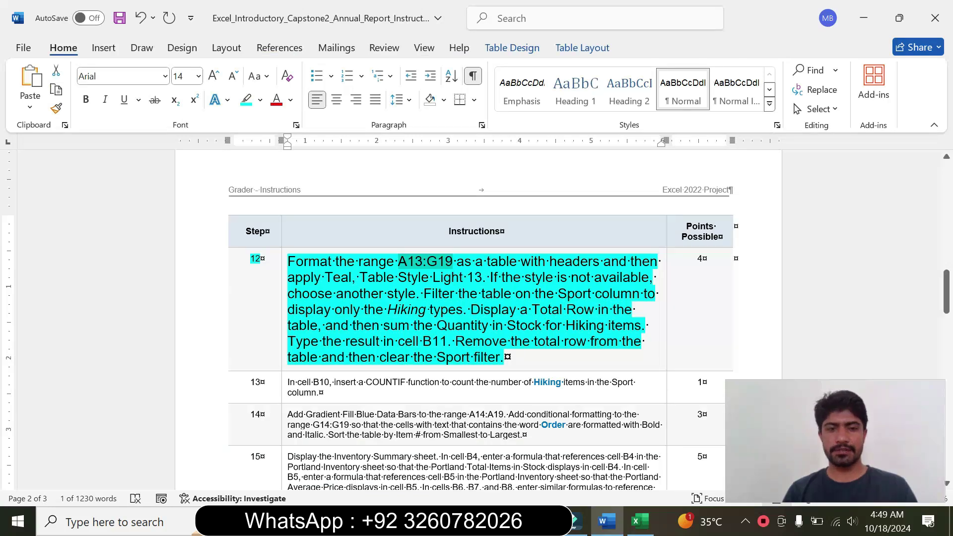
left_click(639, 521)
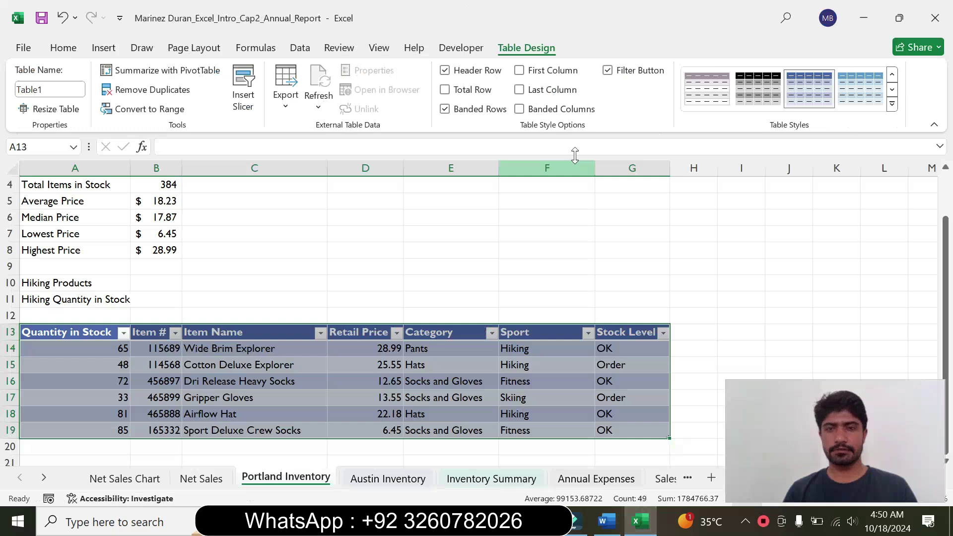
left_click(893, 104)
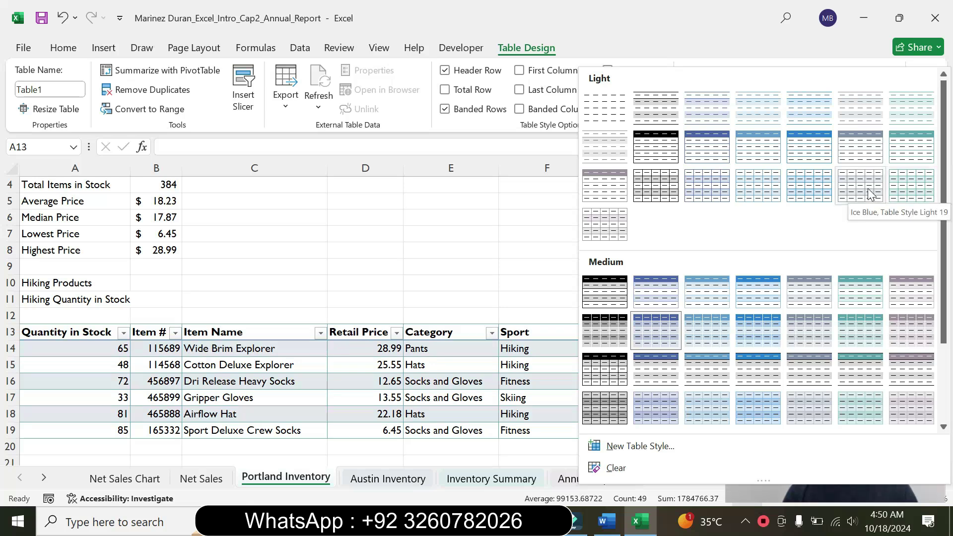
left_click(924, 154)
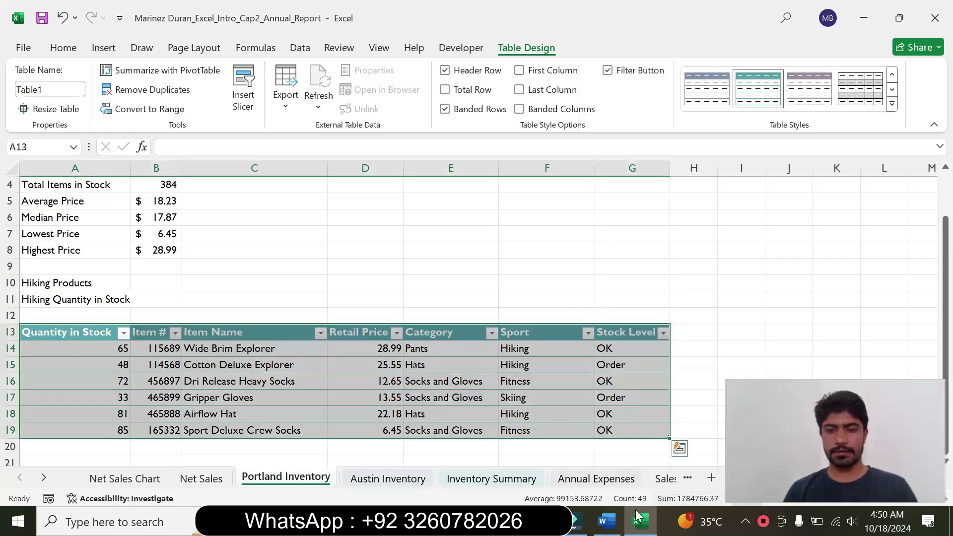
Switch to Word and examine the rest of step 12 for the Sport filter, total row and result cell required.
left_click(607, 521)
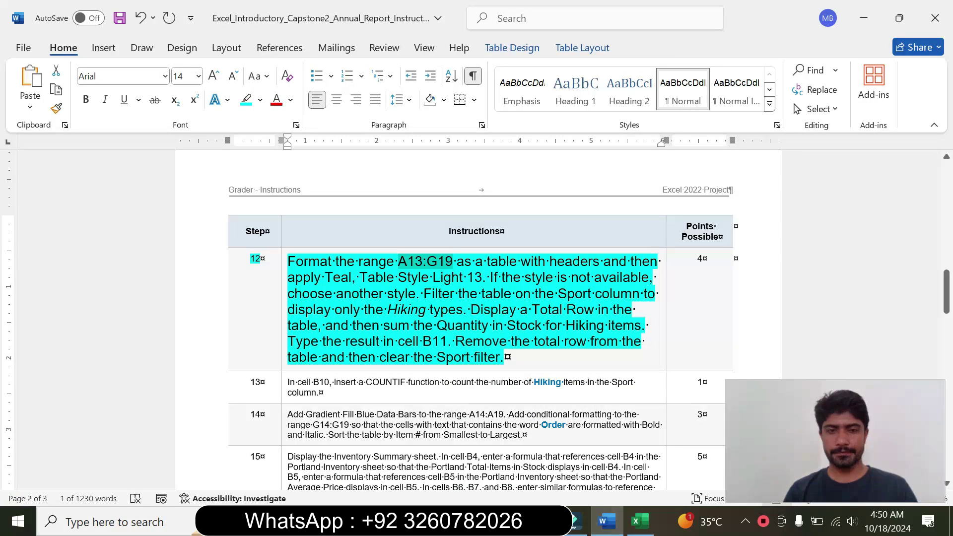
left_click_drag(492, 278, 544, 279)
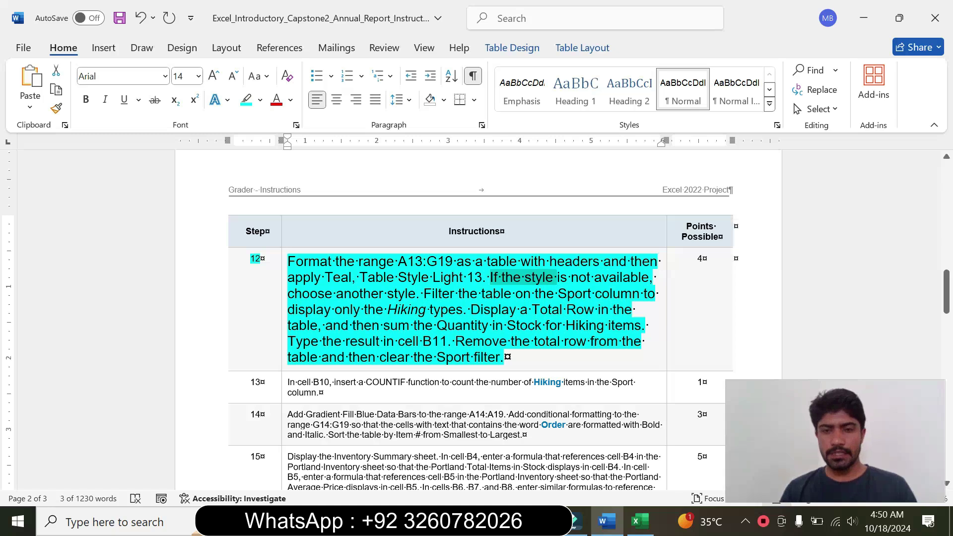
left_click(568, 294)
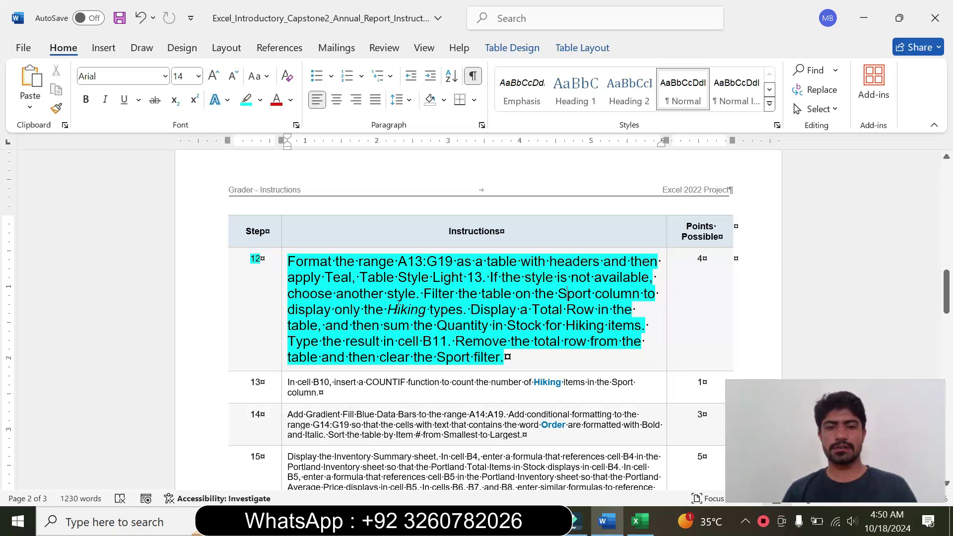
left_click_drag(423, 294, 451, 342)
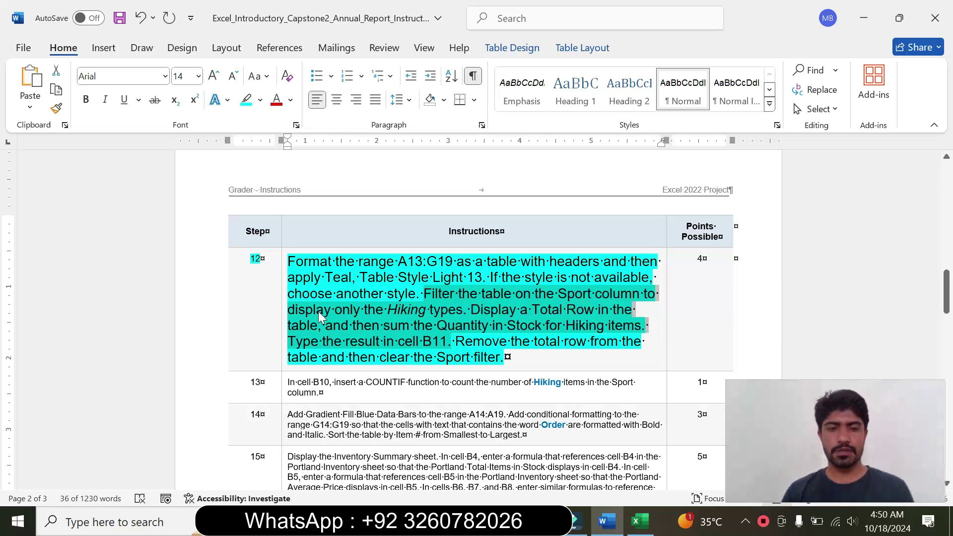
left_click(466, 311)
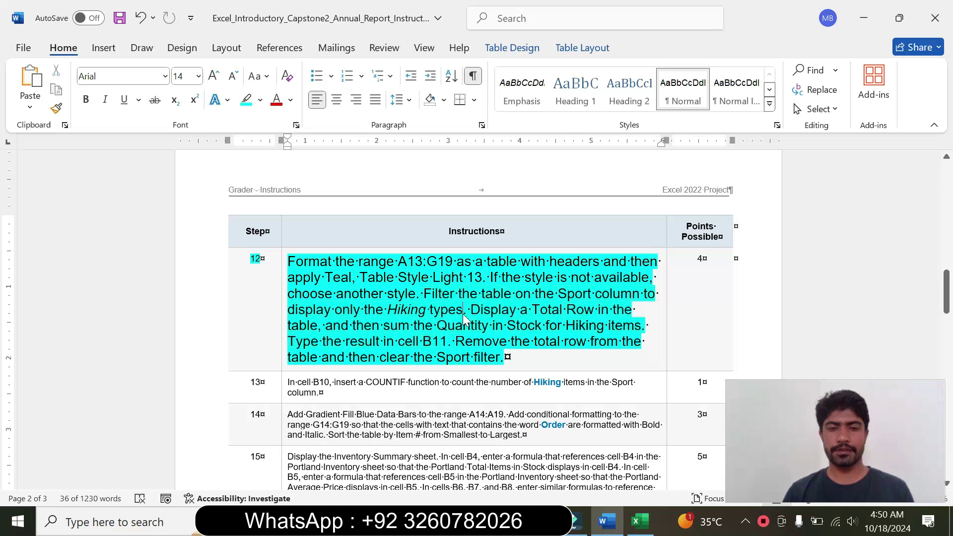
Mark the sentence in step 12 about filtering the Sport column to Hiking types and switch to Excel.
left_click_drag(422, 293, 463, 309)
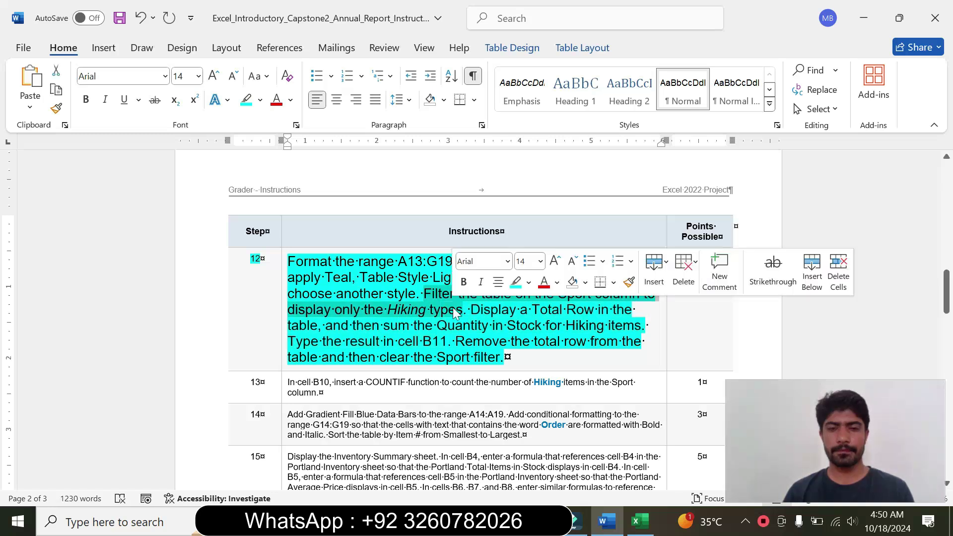
left_click(640, 521)
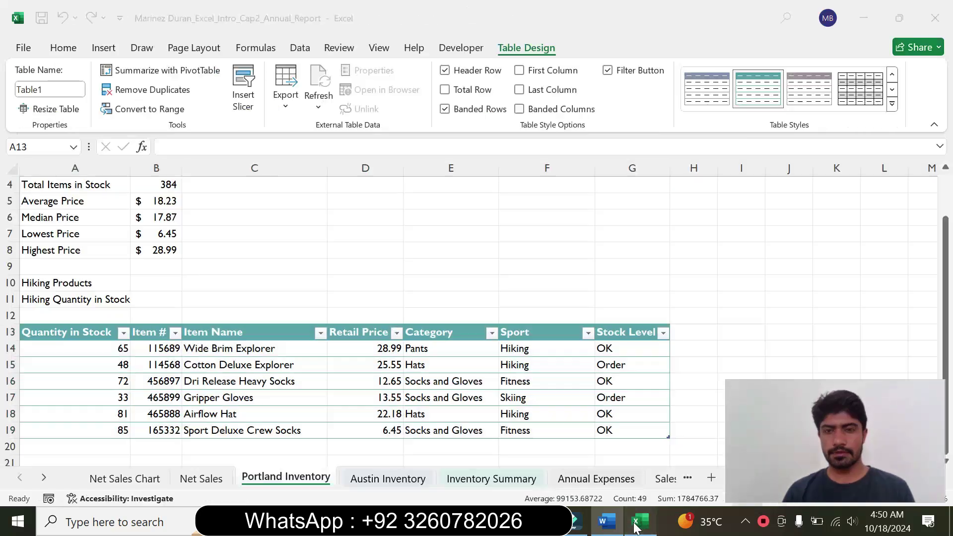
left_click(527, 335)
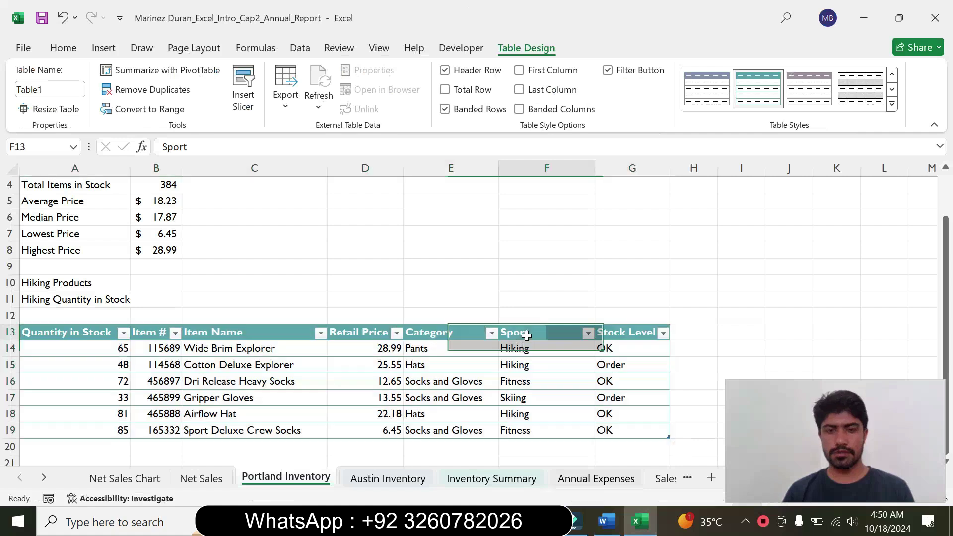
left_click(589, 334)
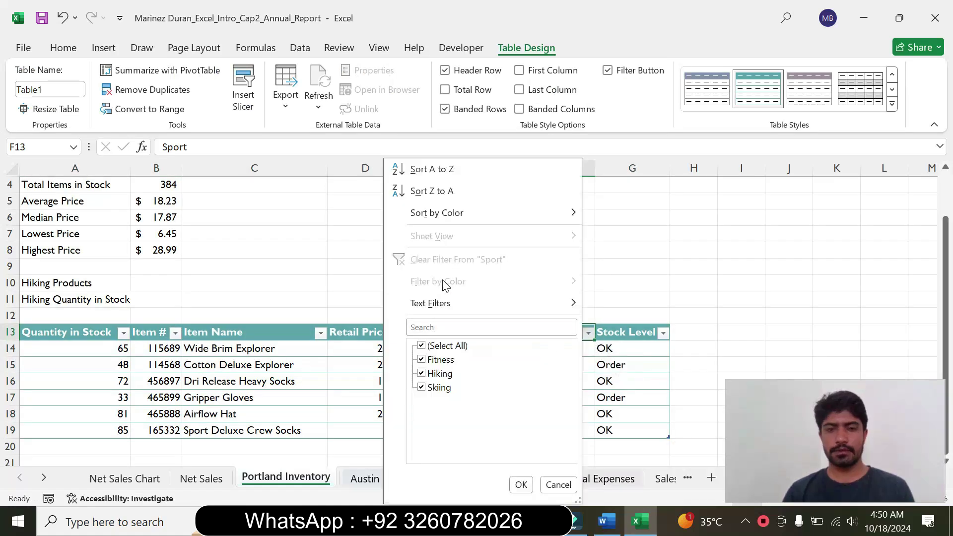
left_click(425, 348)
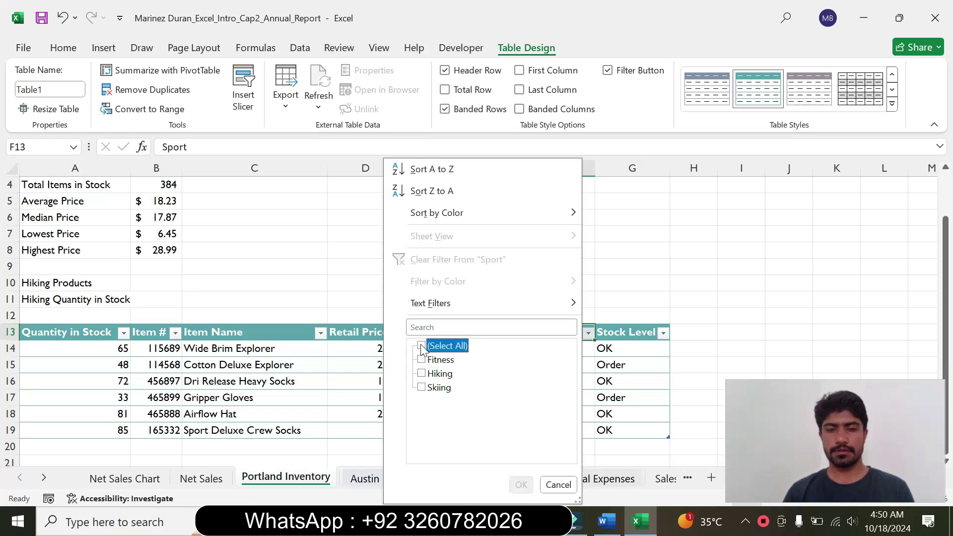
left_click(421, 373)
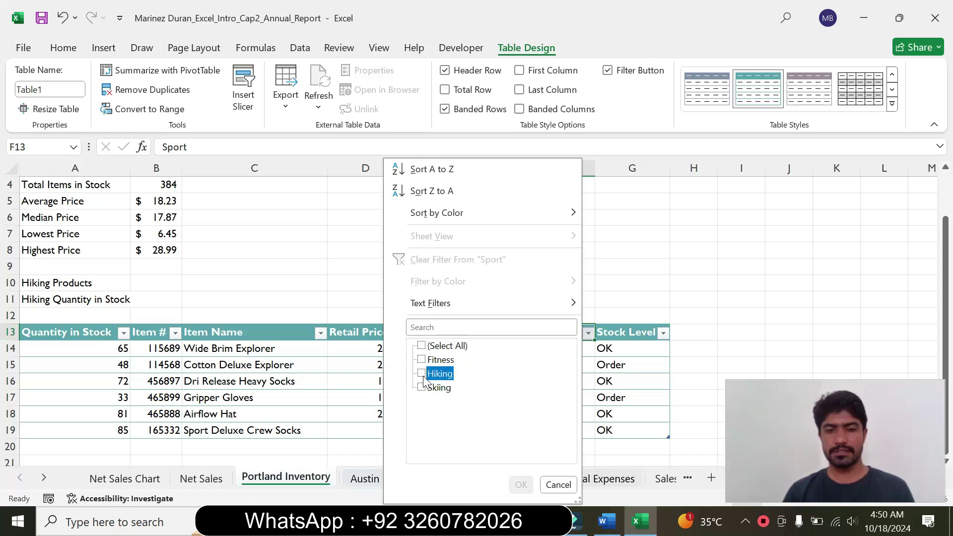
left_click(606, 521)
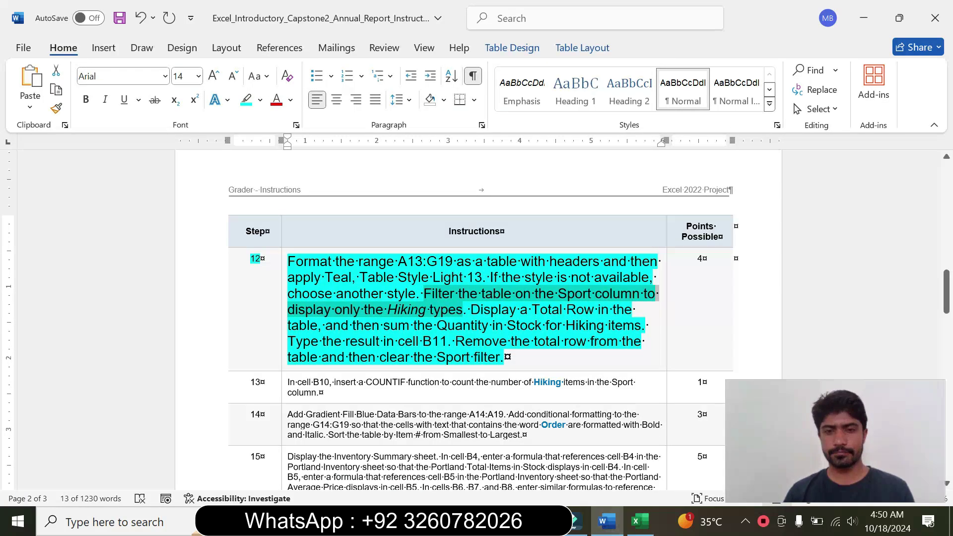
left_click(640, 521)
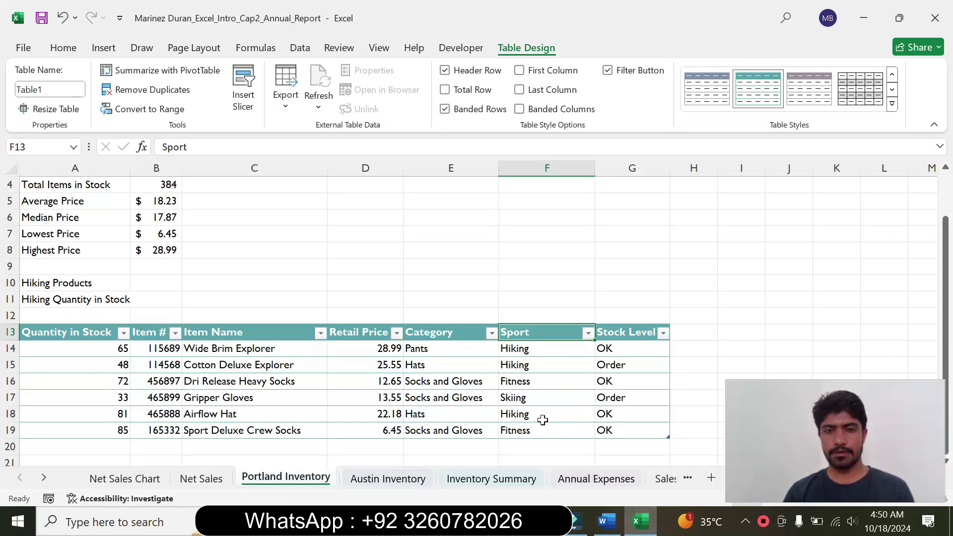
Filter the inventory table on the Sport column to display only Hiking items.
left_click(588, 333)
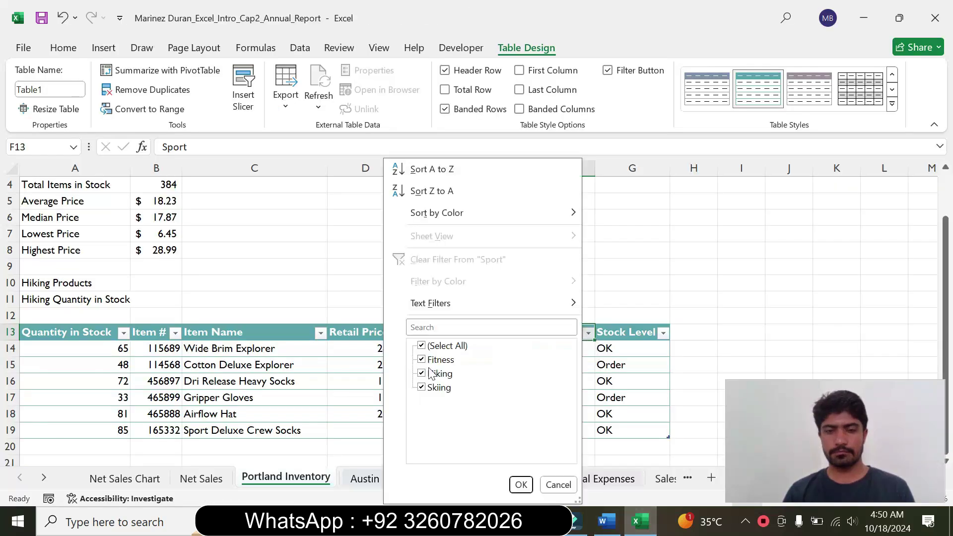
left_click(426, 347)
left_click(423, 373)
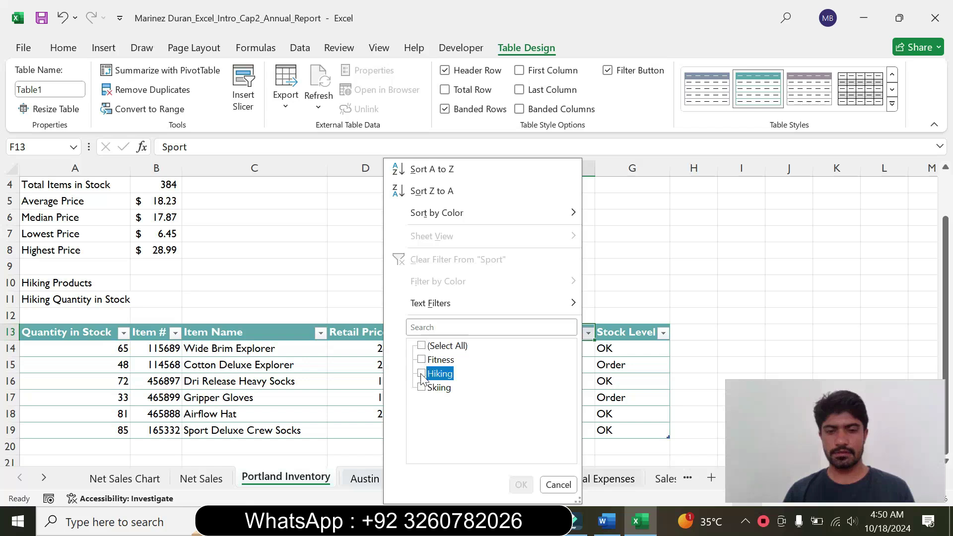
left_click(520, 485)
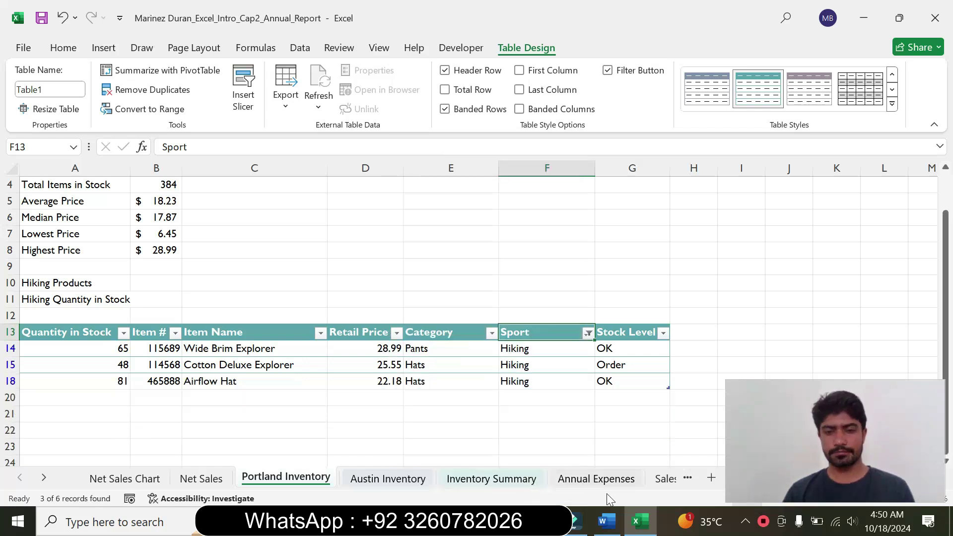
Mark the total row instruction of step 12 in Word, and in Excel display a Total Row in the inventory table.
left_click(607, 522)
left_click(470, 310)
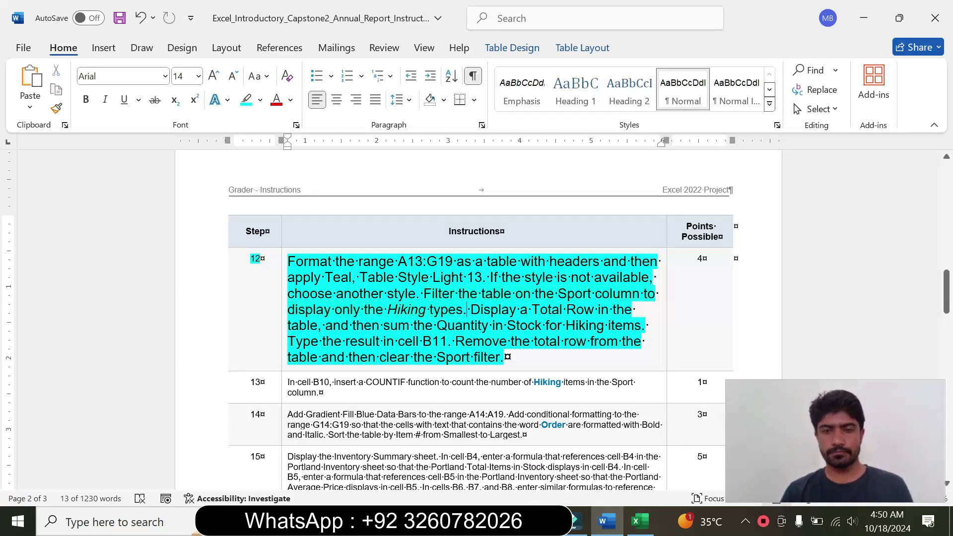
left_click_drag(470, 310, 447, 341)
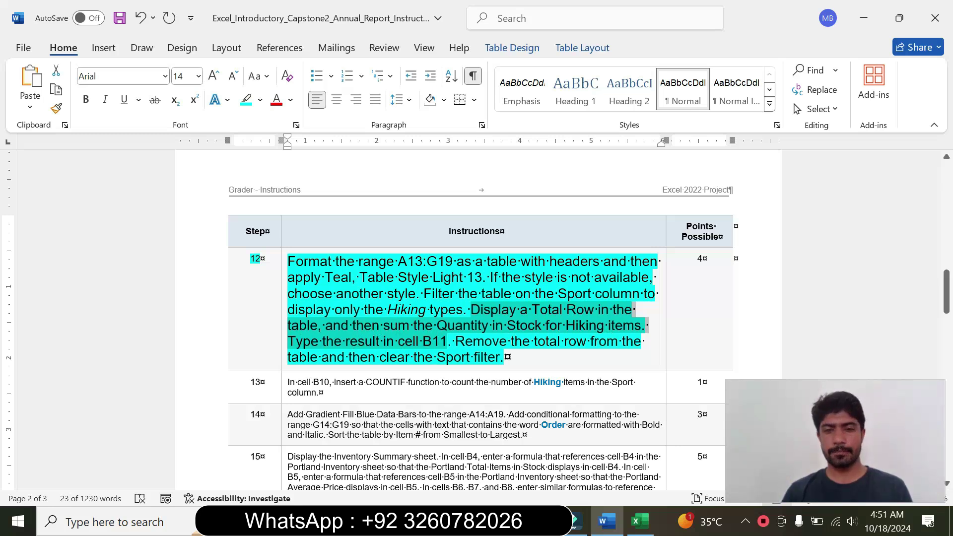
mouse_move(638, 520)
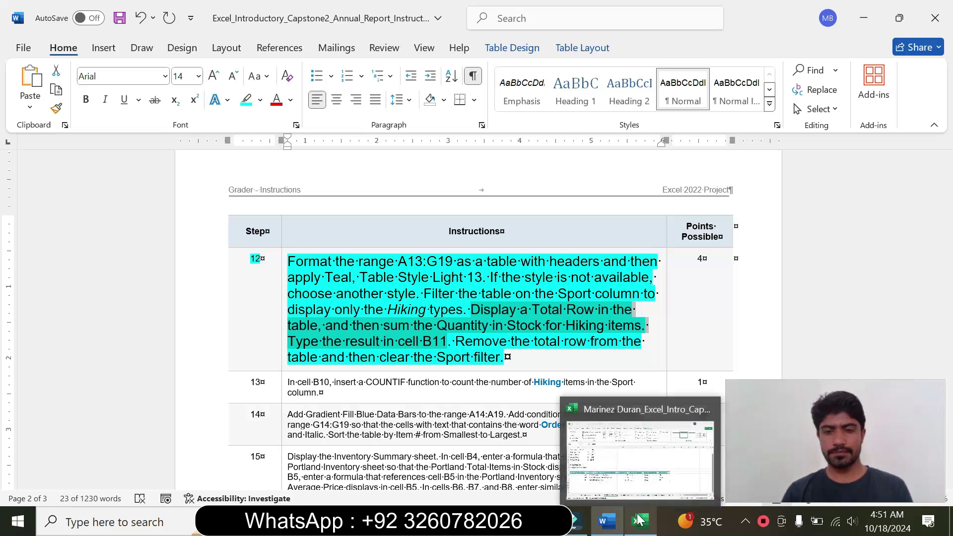
left_click(653, 488)
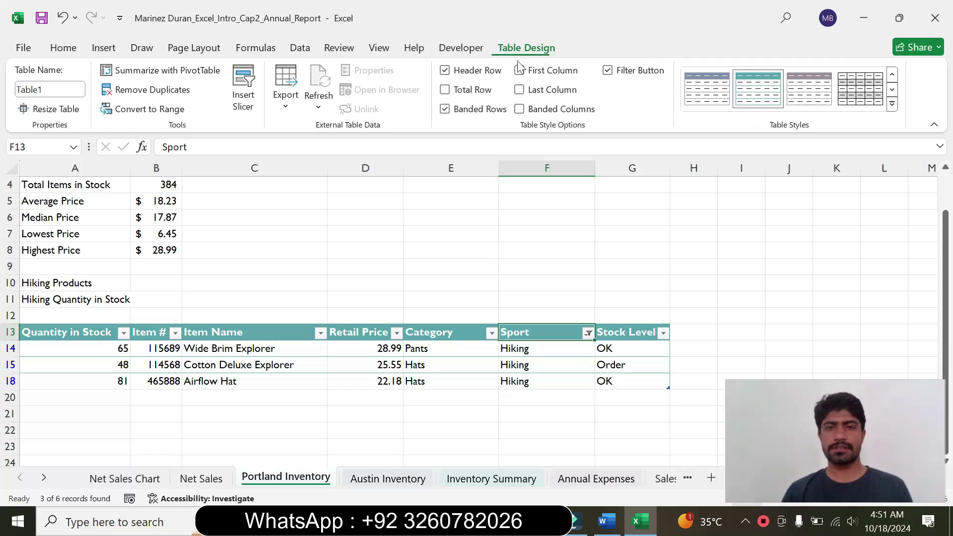
left_click(445, 90)
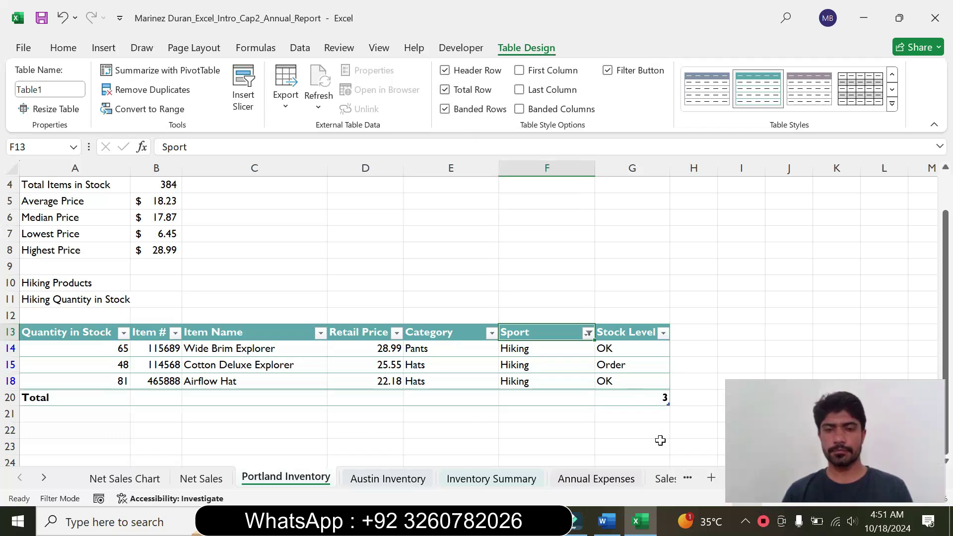
Recheck the instruction in Word, and in Excel set the total row of the Quantity in Stock column to Sum.
left_click(605, 530)
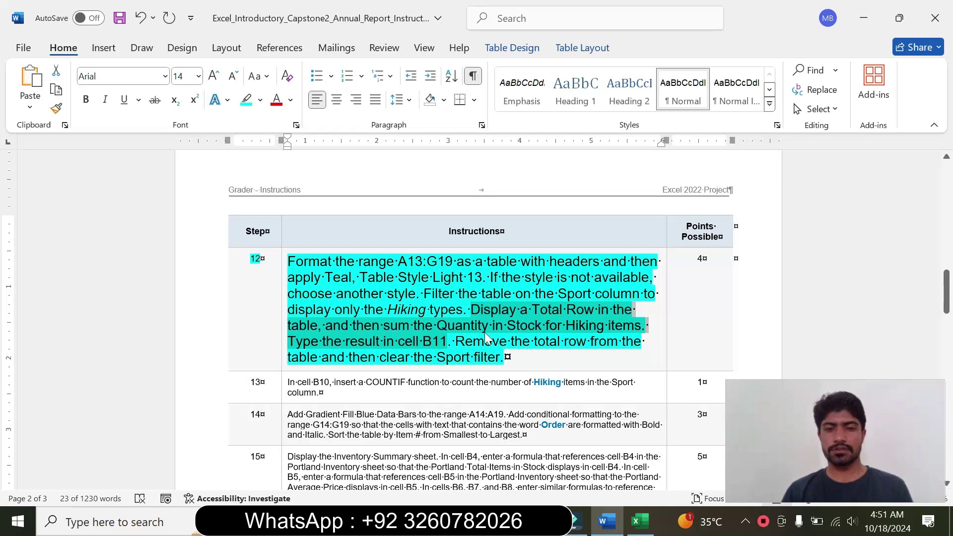
left_click(640, 522)
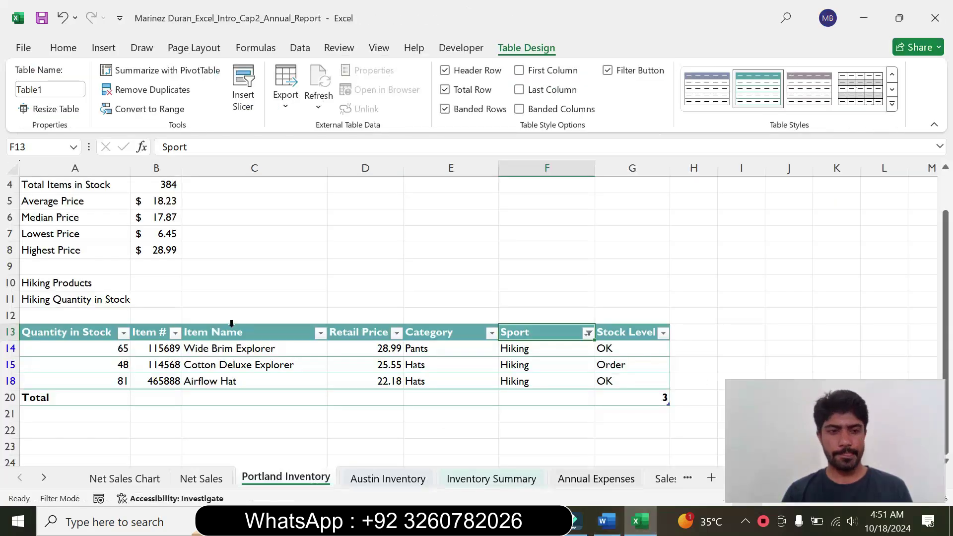
left_click(98, 396)
left_click(137, 399)
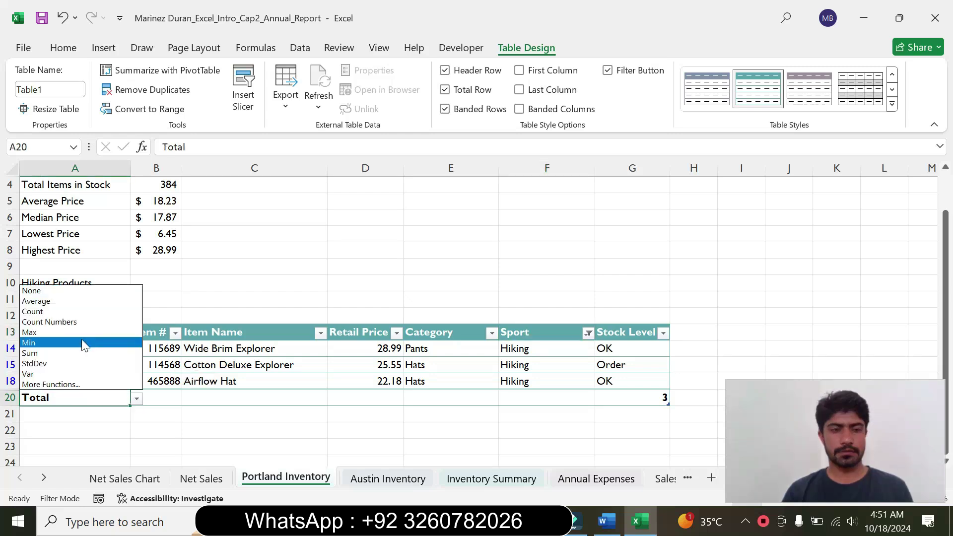
left_click(74, 351)
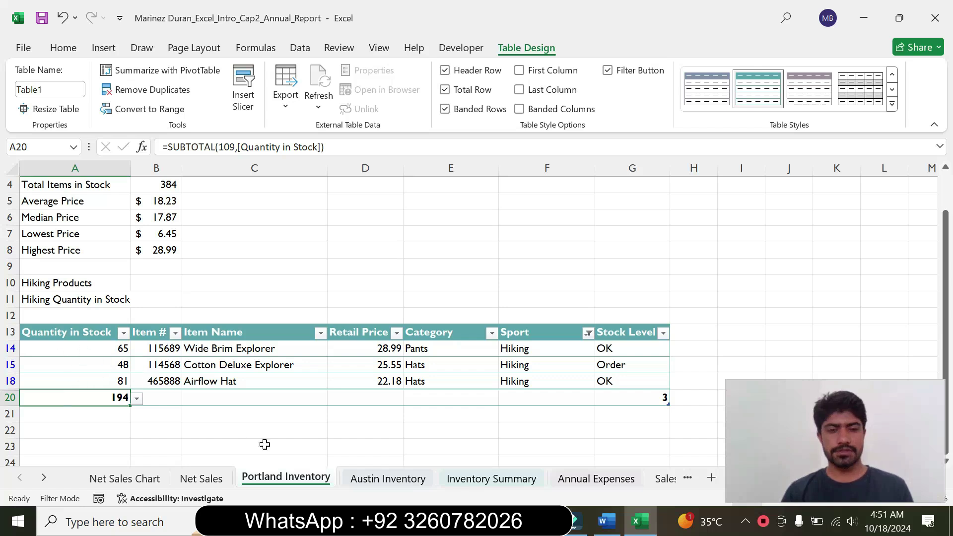
Check the result cell required in Word, and in Excel enter 194 in cell B11 for Hiking Quantity in Stock.
mouse_move(614, 529)
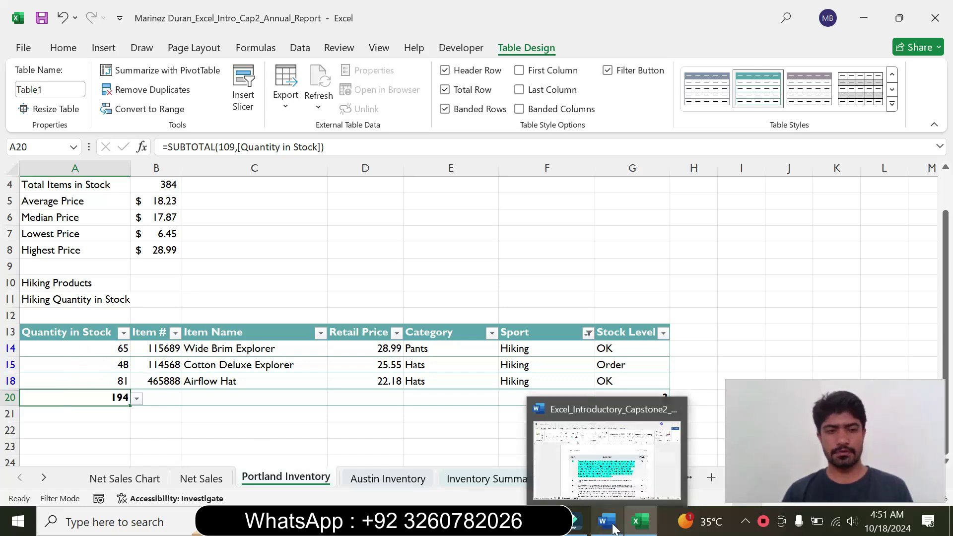
left_click(614, 479)
left_click(521, 342)
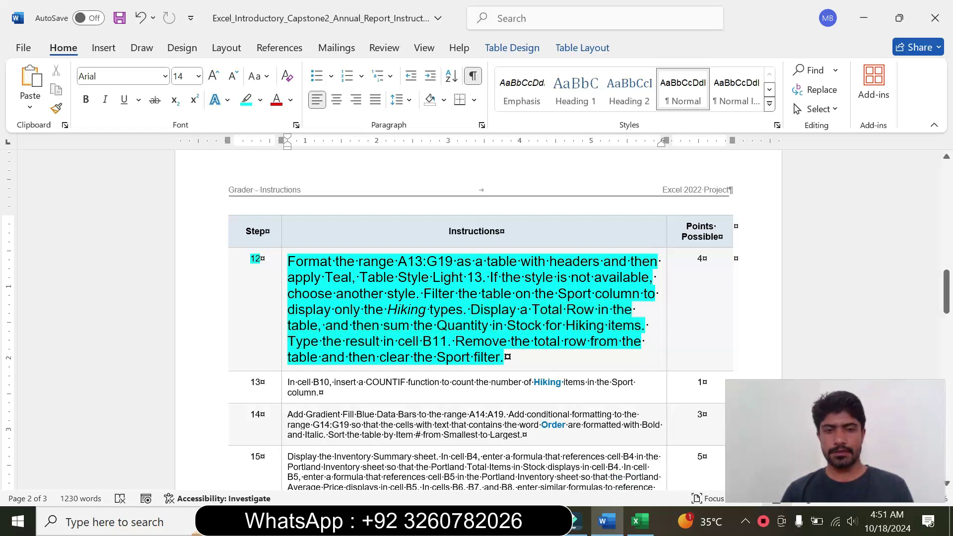
left_click(640, 522)
left_click(151, 287)
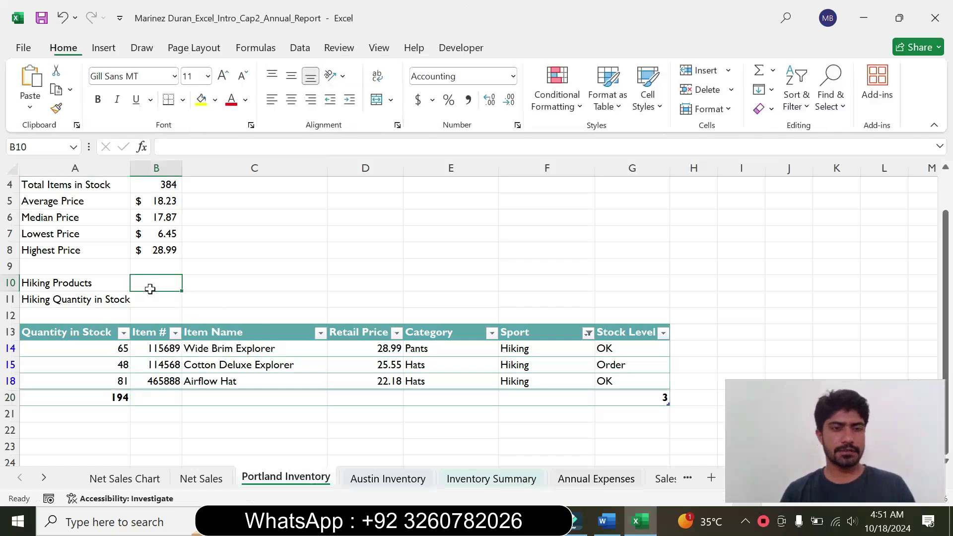
left_click(148, 297)
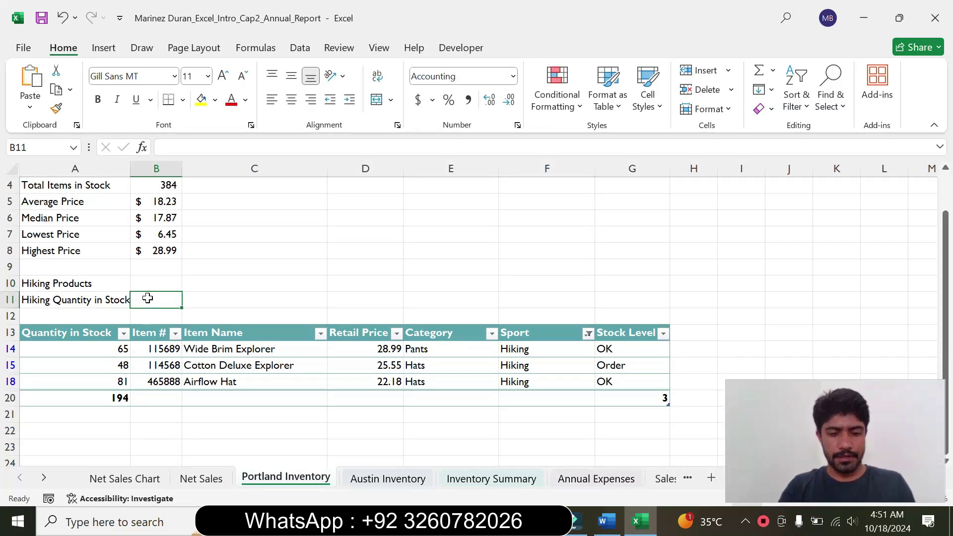
type("194")
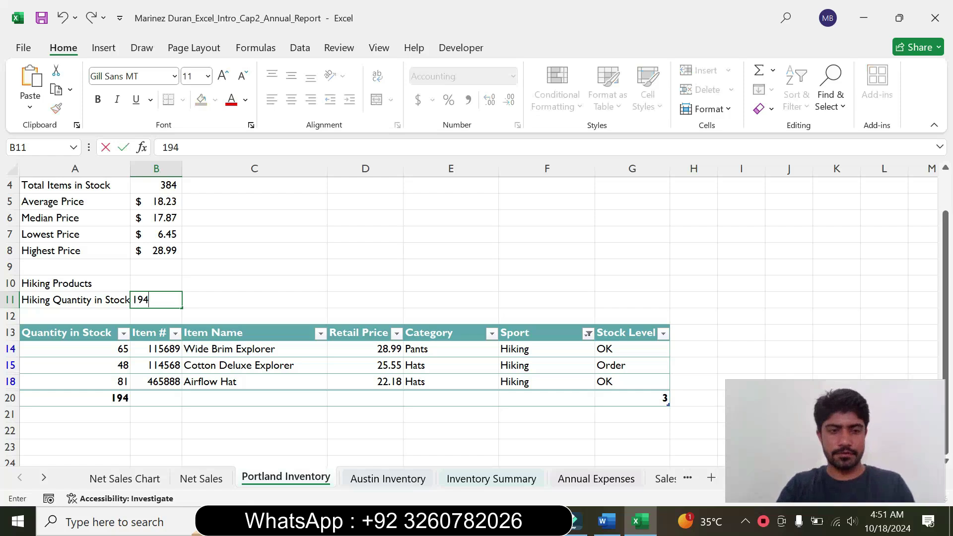
key("Return")
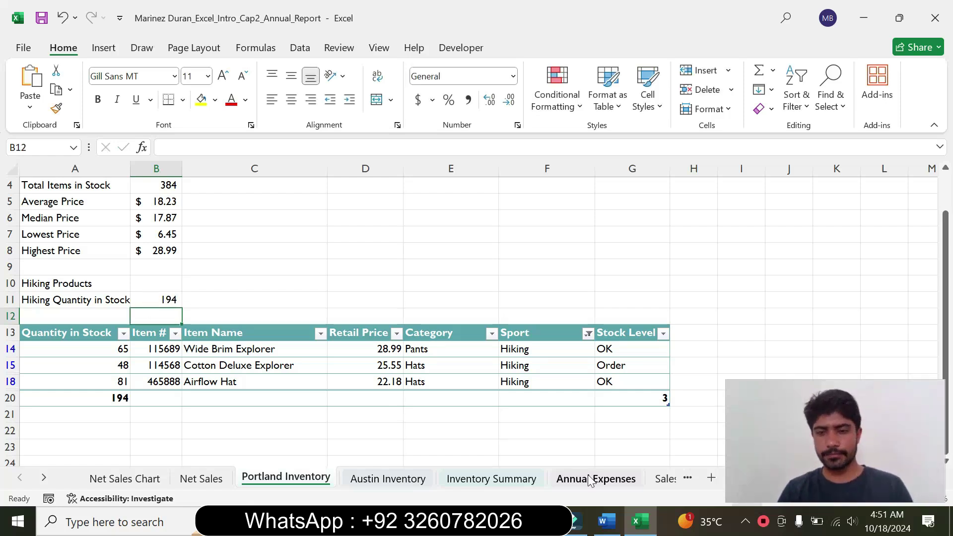
Check the end of step 12 in Word, and in Excel remove the table's total row and clear the Sport filter.
left_click(607, 527)
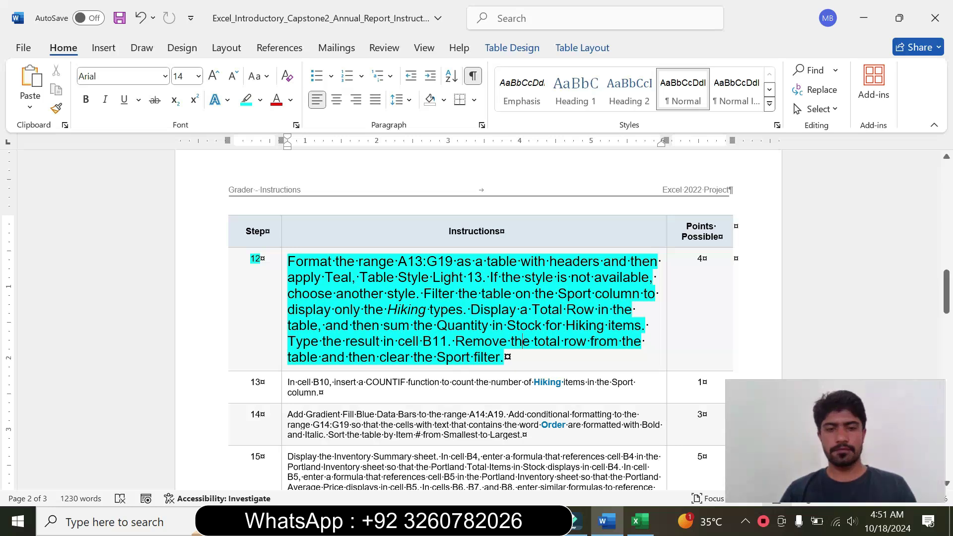
left_click_drag(349, 358, 484, 359)
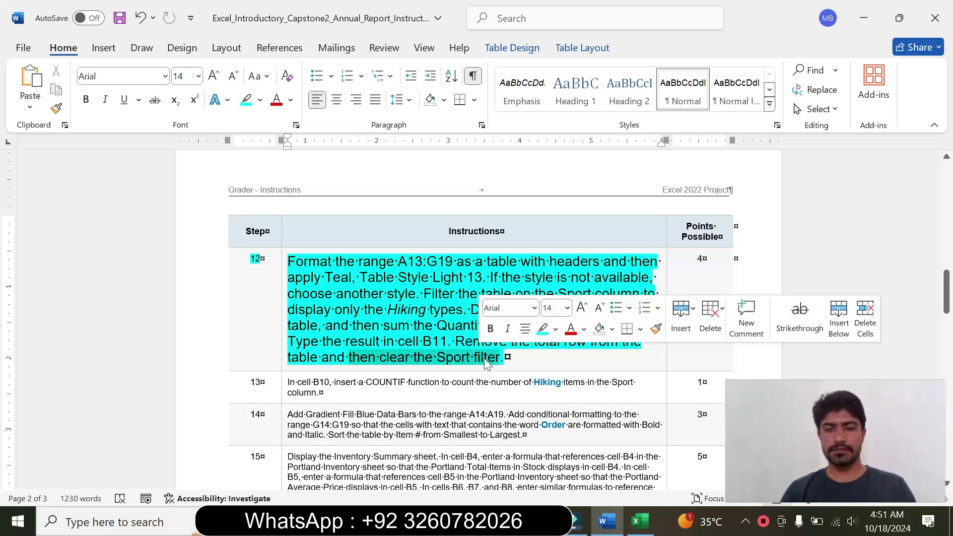
left_click(630, 528)
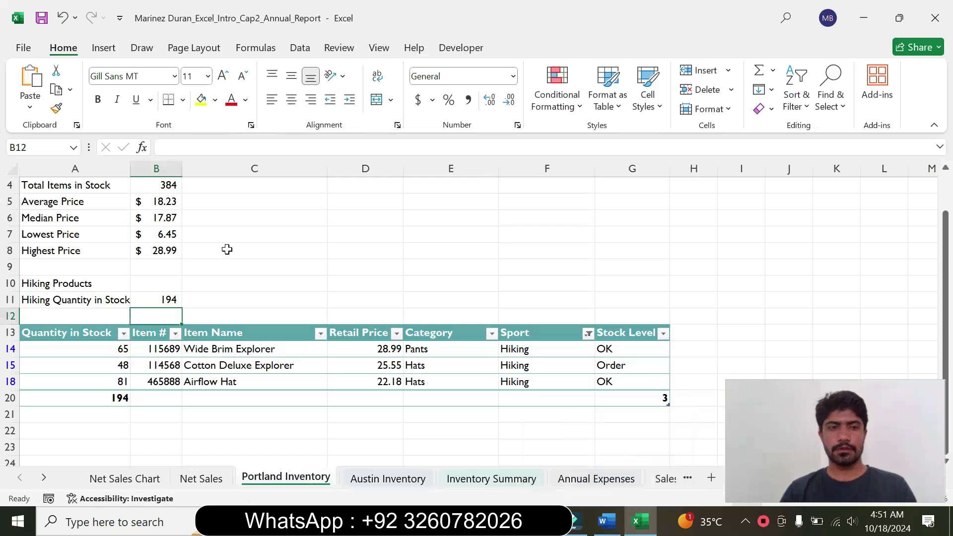
left_click(227, 335)
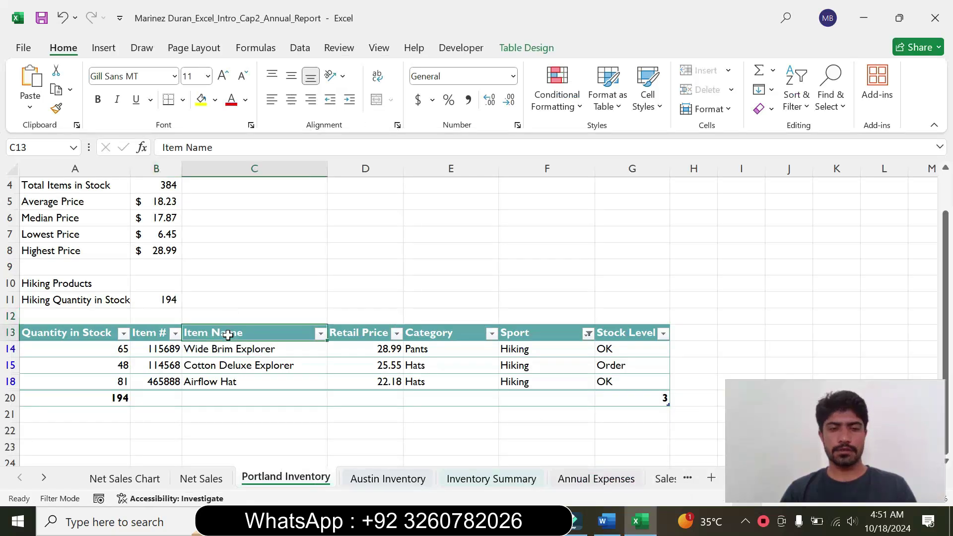
left_click(527, 41)
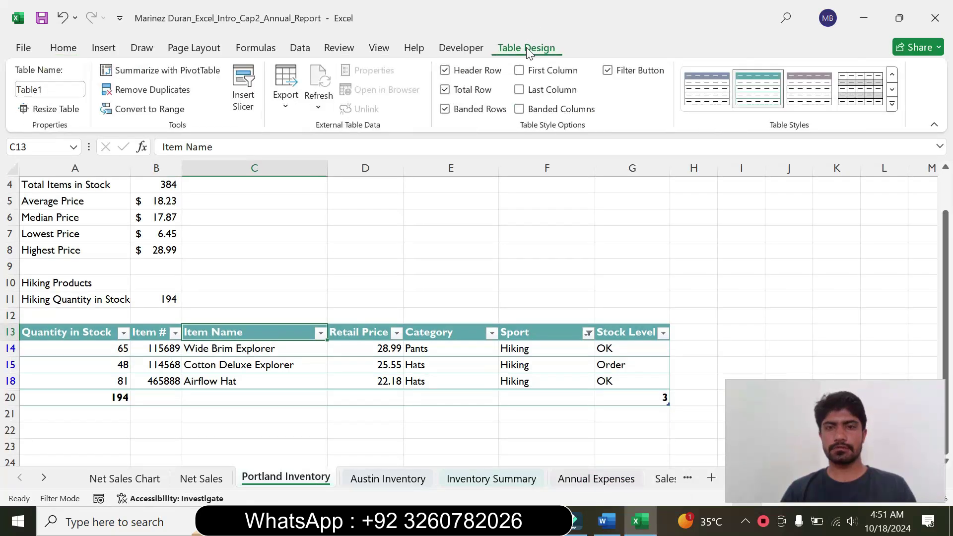
left_click(445, 90)
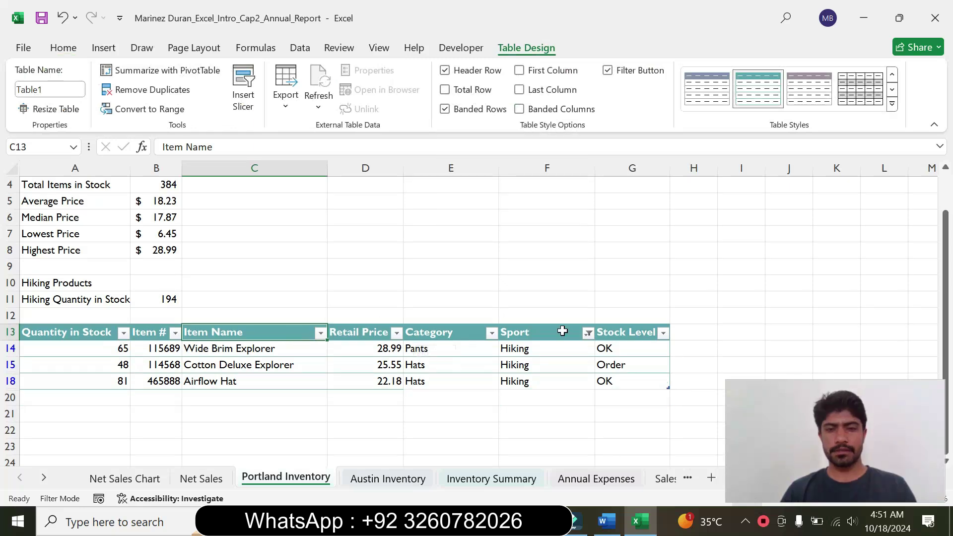
left_click(588, 333)
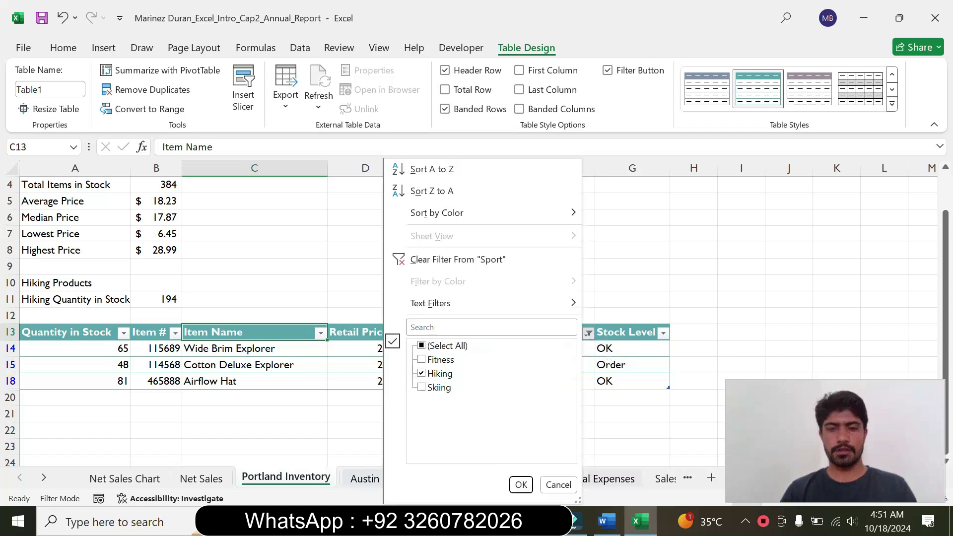
left_click(462, 268)
Switch to Word and reset the step 12 instruction text to 9 pt with no highlight.
left_click(607, 521)
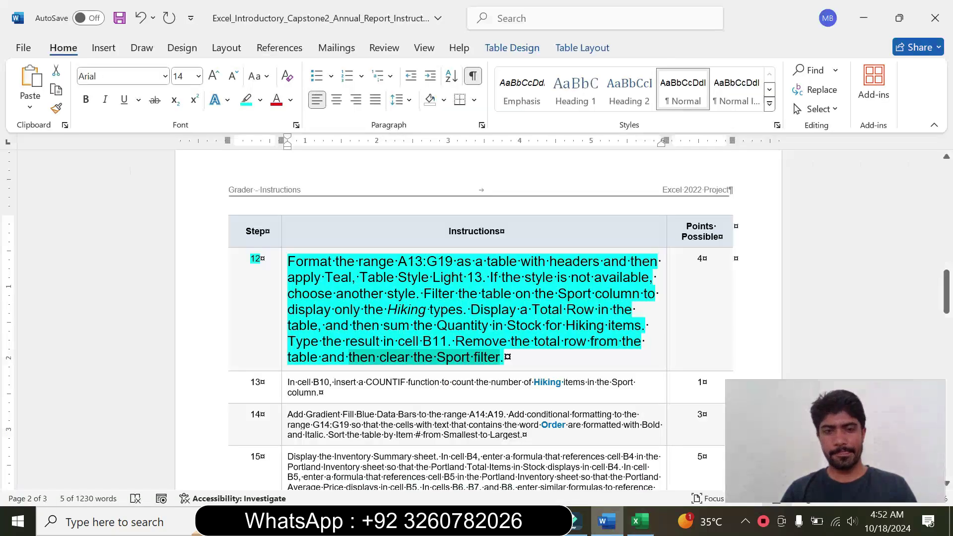
left_click(280, 321)
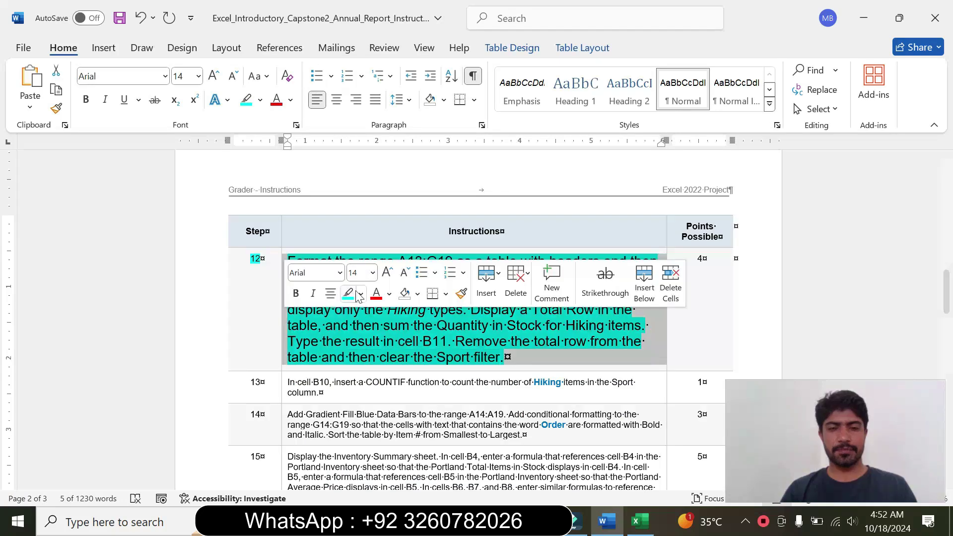
left_click(372, 272)
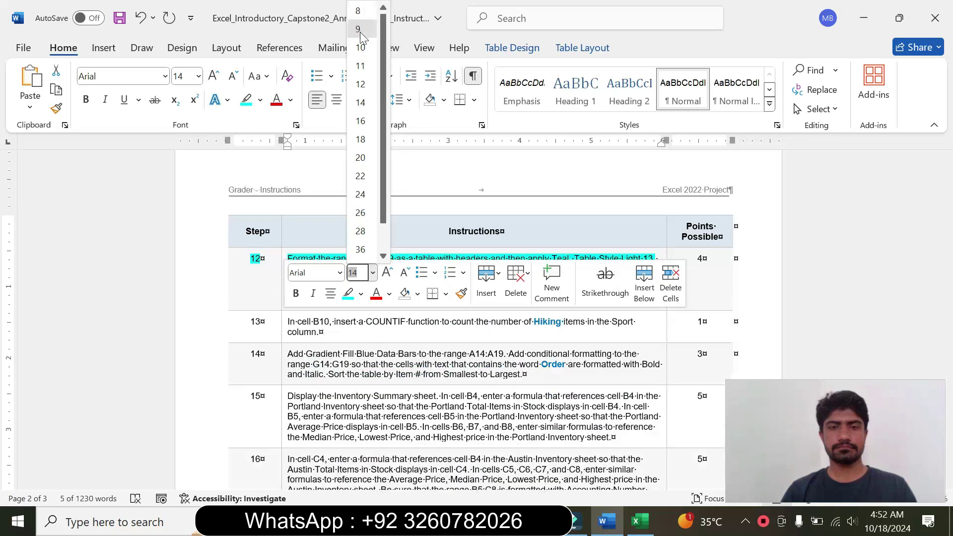
left_click(357, 29)
left_click(260, 100)
left_click(283, 219)
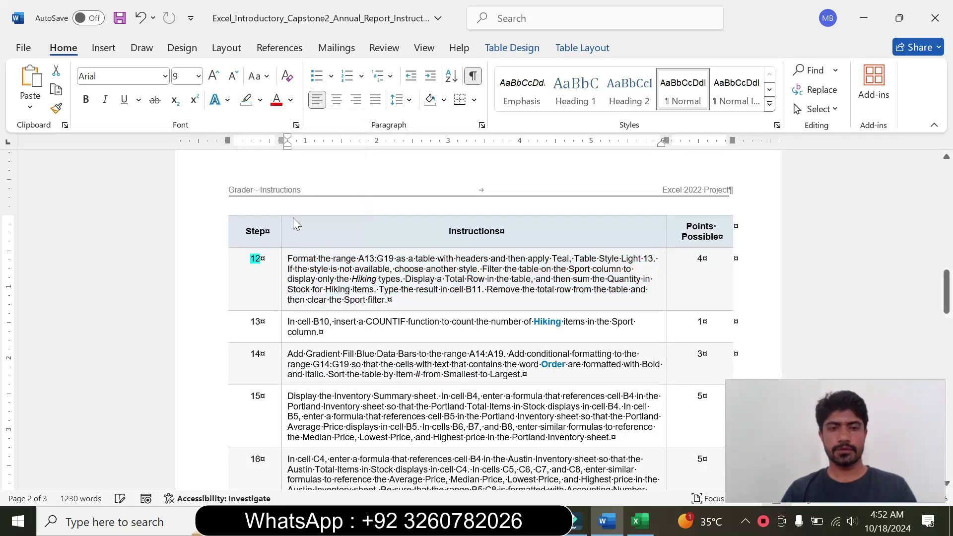
Enlarge the step 13 instruction to 14 pt, highlight it in turquoise, and read which cell and function it requires.
left_click(280, 339)
left_click(371, 292)
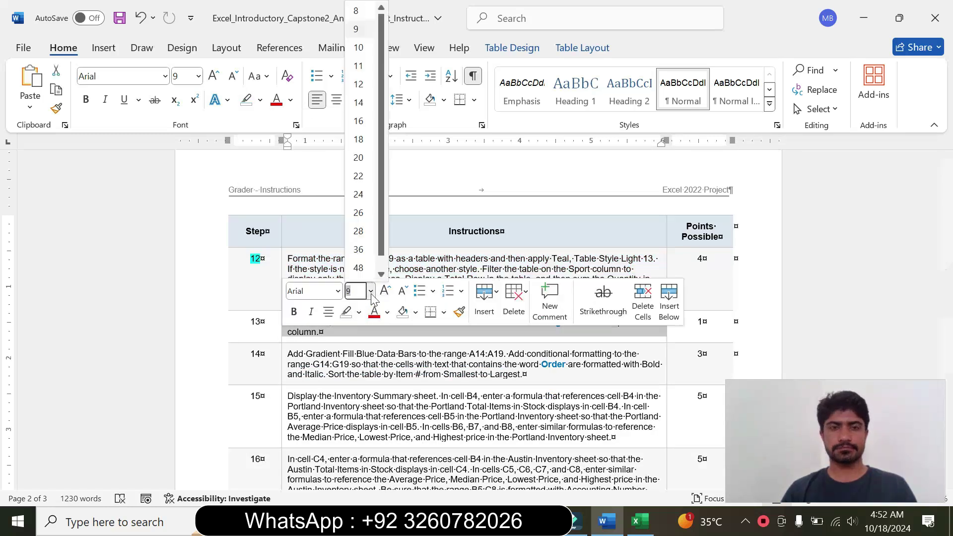
left_click(358, 102)
left_click(260, 100)
left_click(294, 152)
left_click_drag(287, 325, 511, 340)
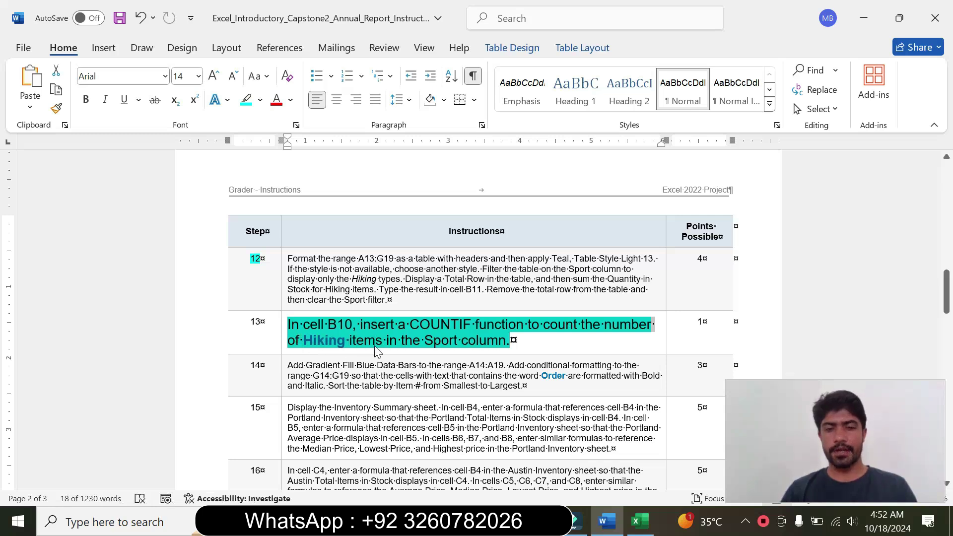
left_click(449, 345)
left_click_drag(304, 325, 393, 326)
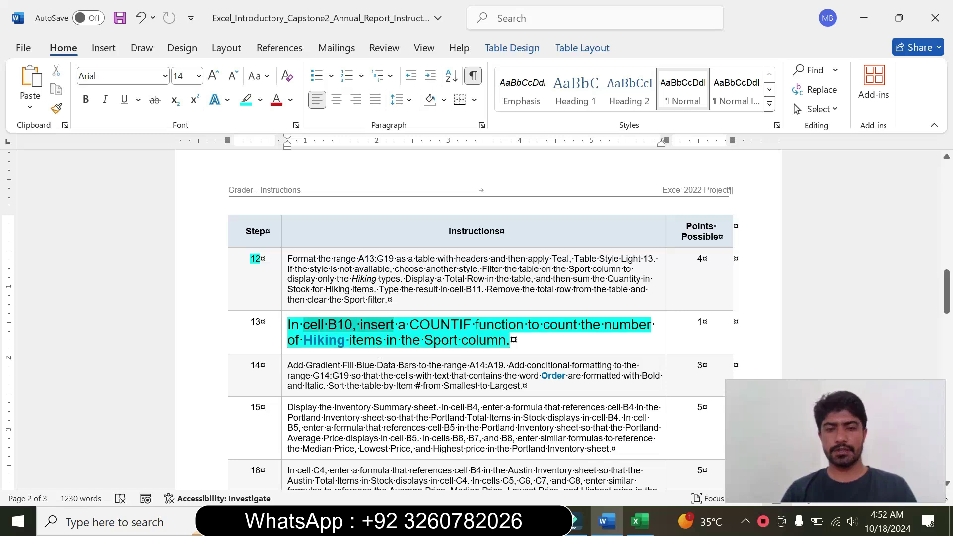
In Excel, start a COUNTIF function in cell B10 of the Portland Inventory sheet and open its function arguments.
left_click(640, 521)
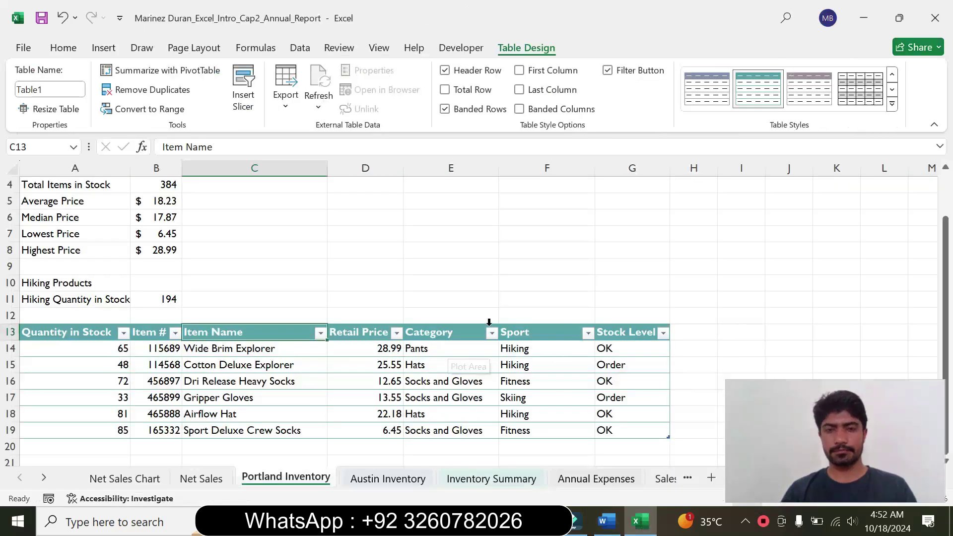
left_click(154, 283)
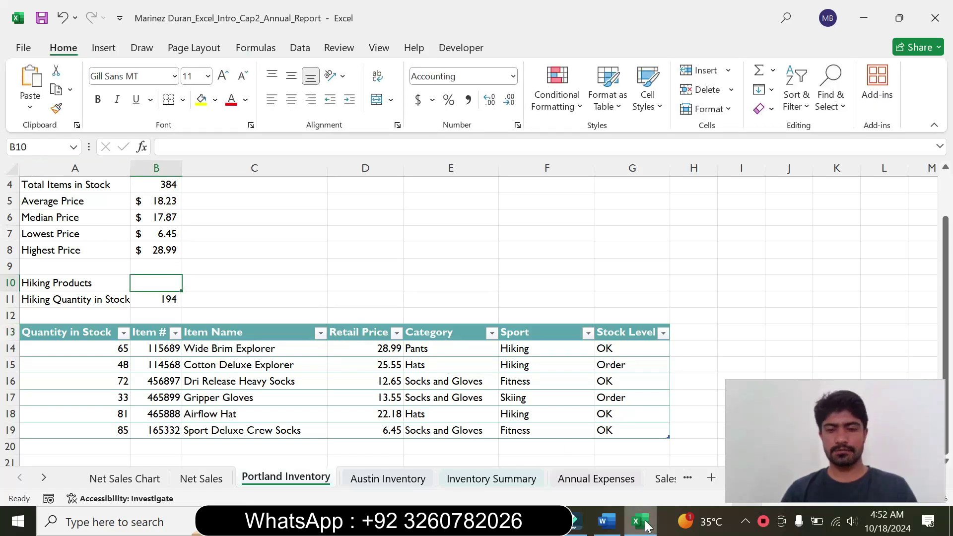
left_click(608, 521)
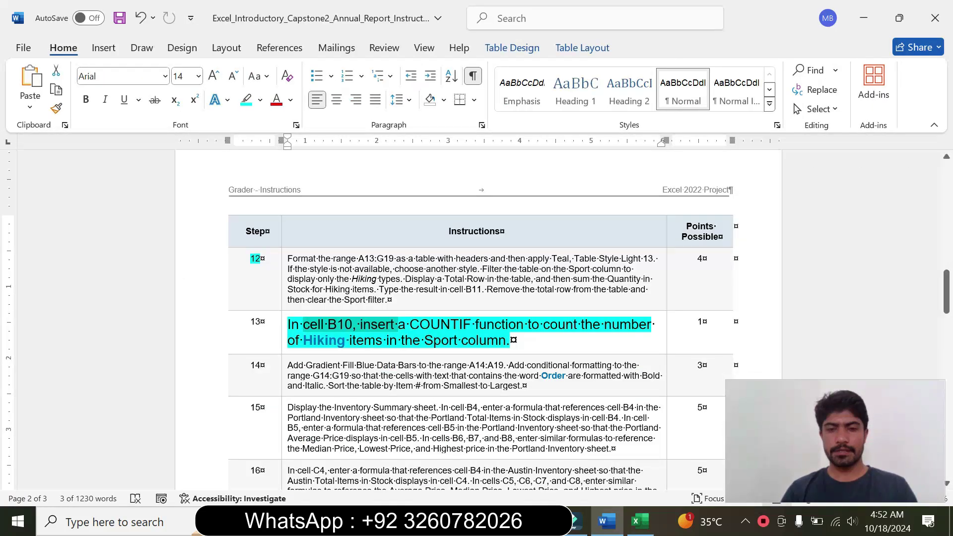
left_click(640, 521)
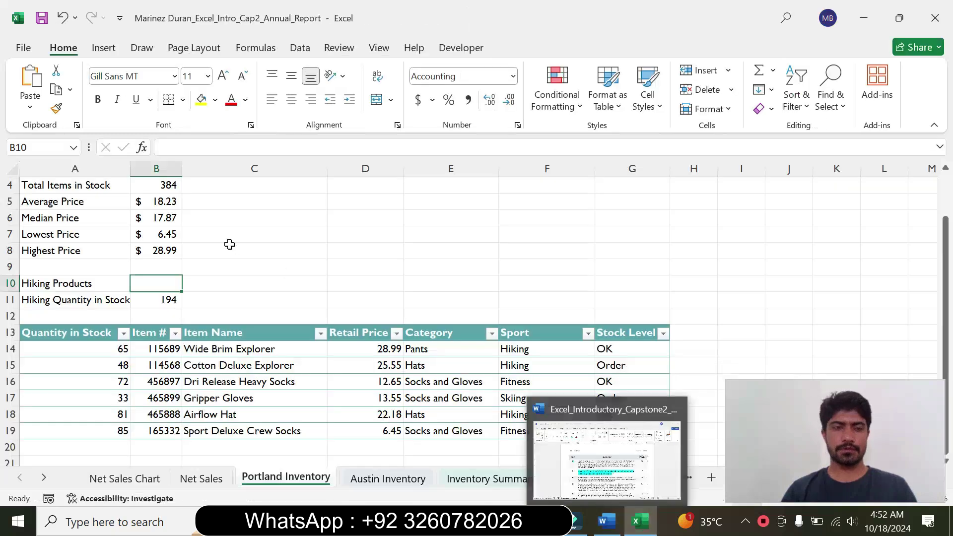
type("=count")
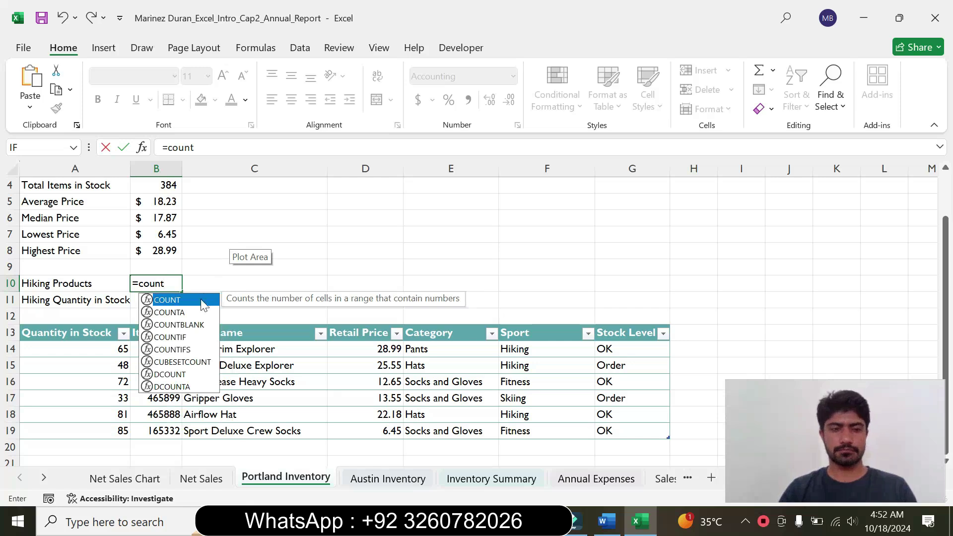
double_click(187, 342)
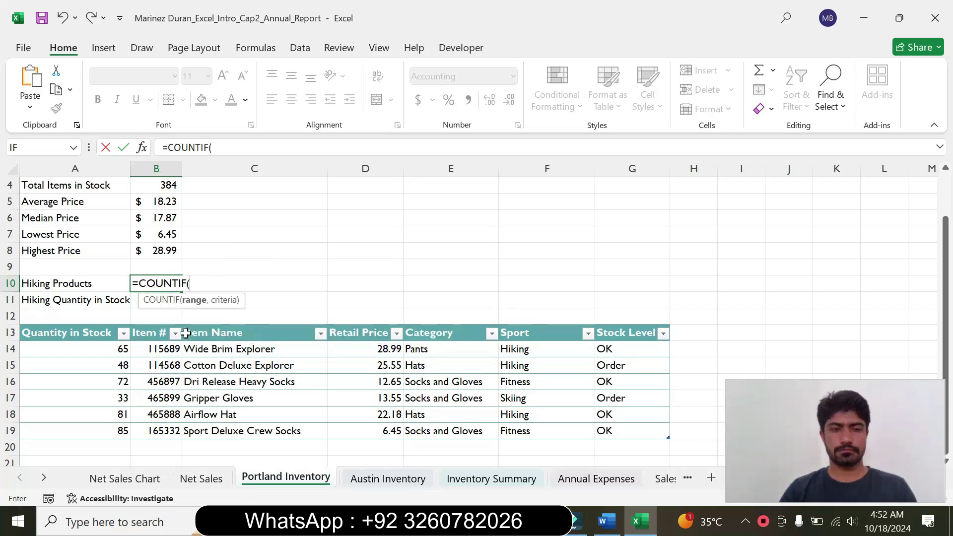
left_click(142, 148)
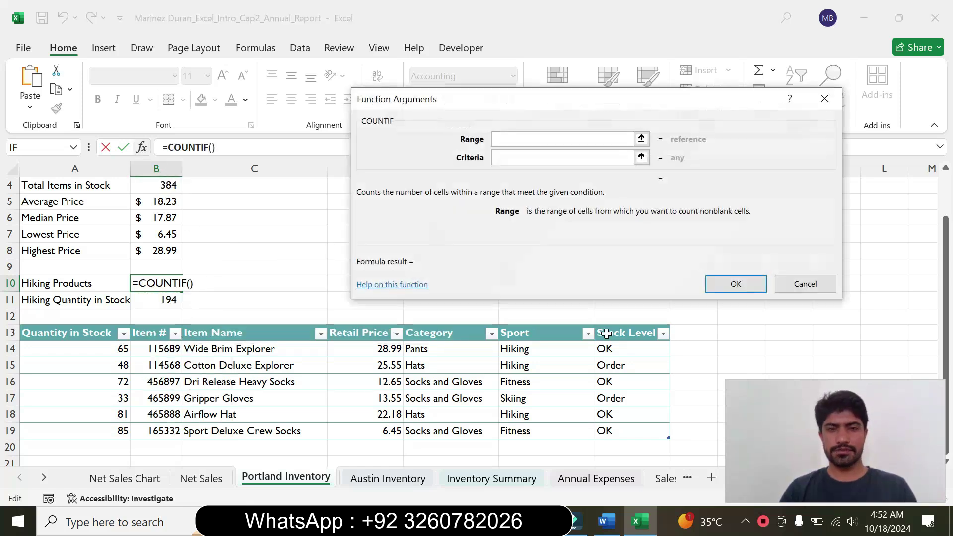
Copy Hiking from step 13 in Word as the COUNTIF criteria and use the table's Sport column as the range.
left_click(607, 521)
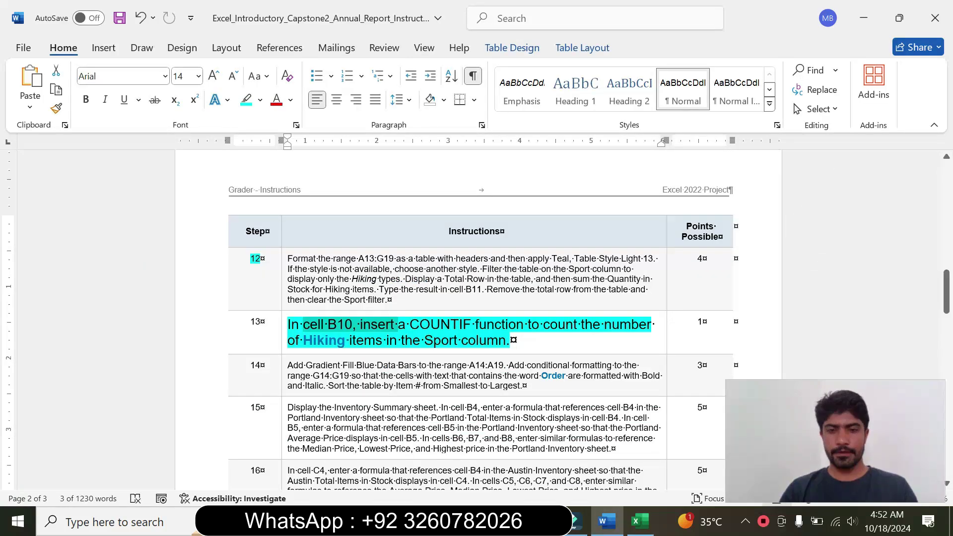
left_click_drag(303, 341, 343, 341)
key("ctrl+c")
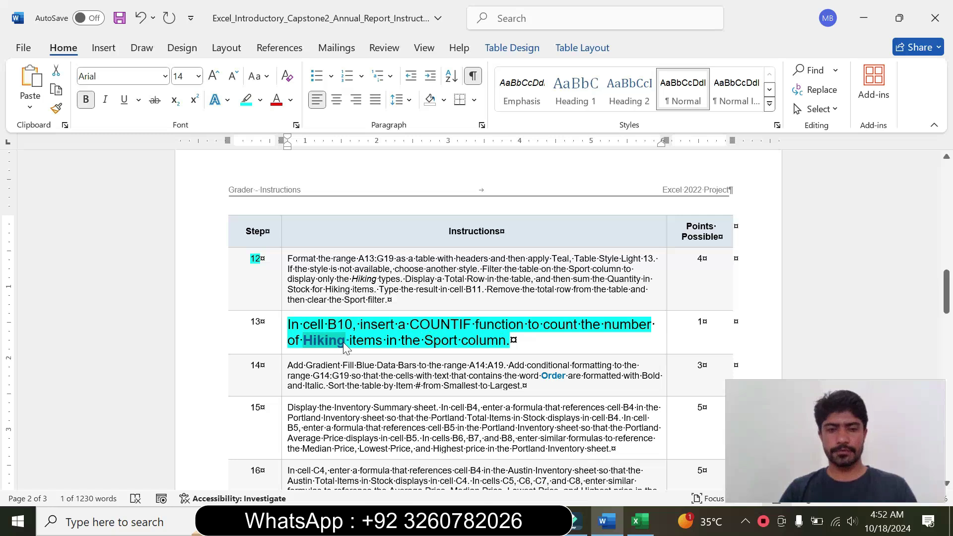
left_click(639, 521)
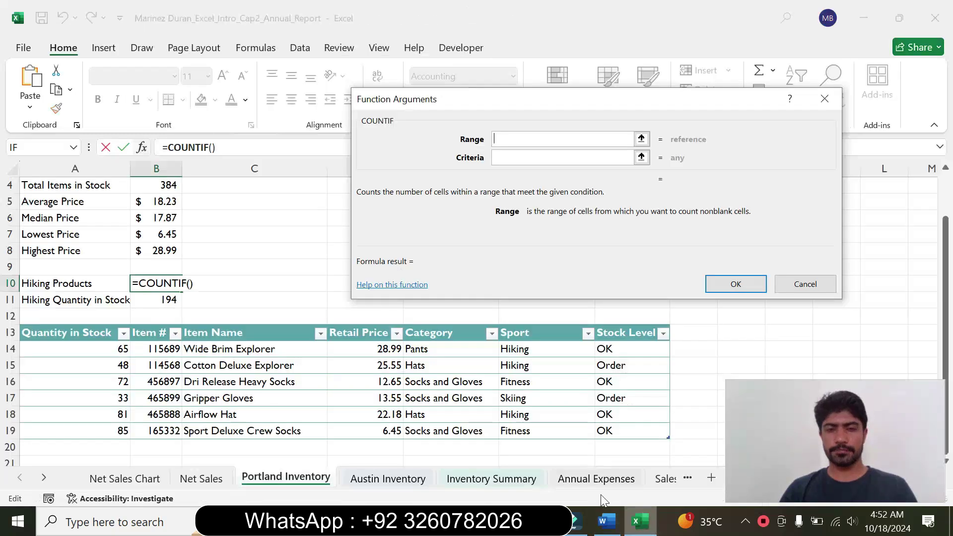
left_click(518, 159)
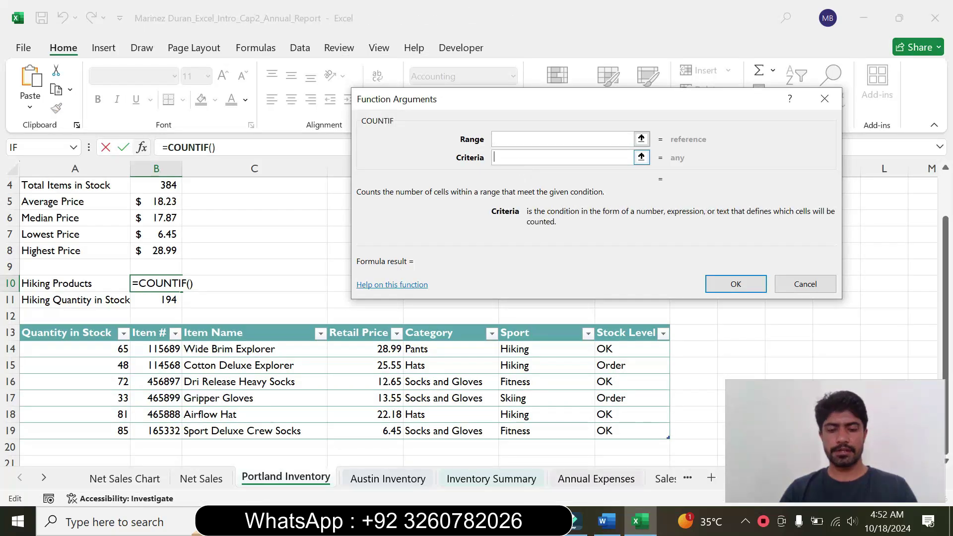
key("ctrl+v")
left_click(519, 139)
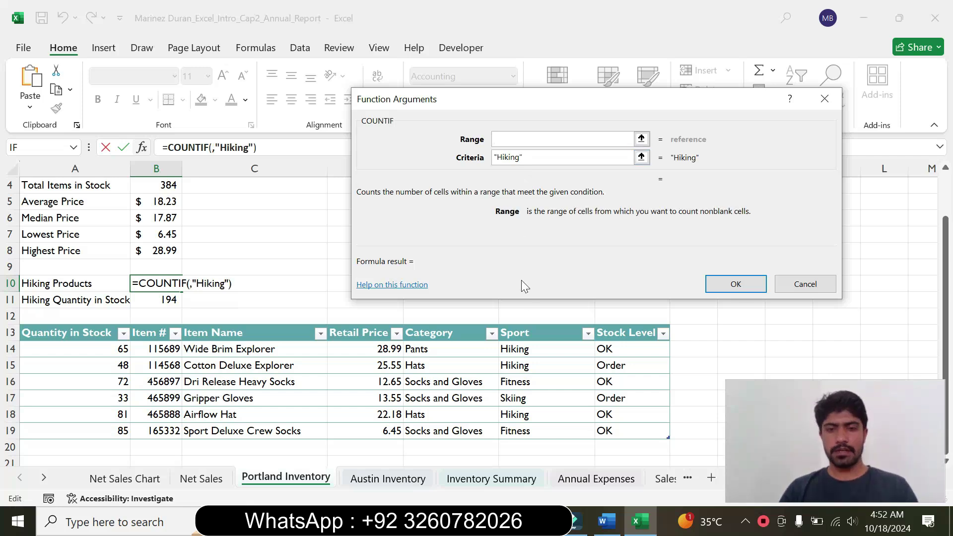
left_click_drag(516, 348, 525, 429)
left_click(723, 285)
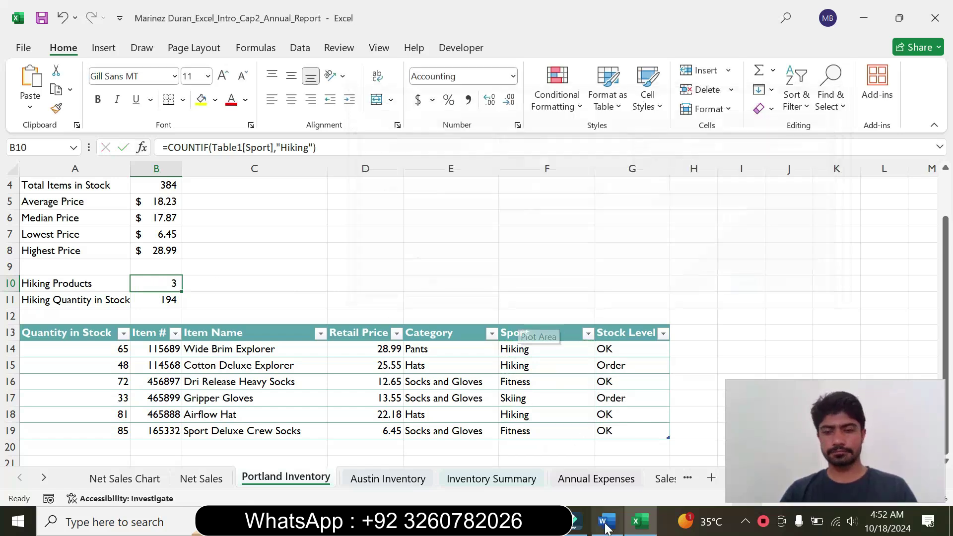
Return to Word and reset the step 13 instruction text to 9 pt with no highlight.
left_click(607, 527)
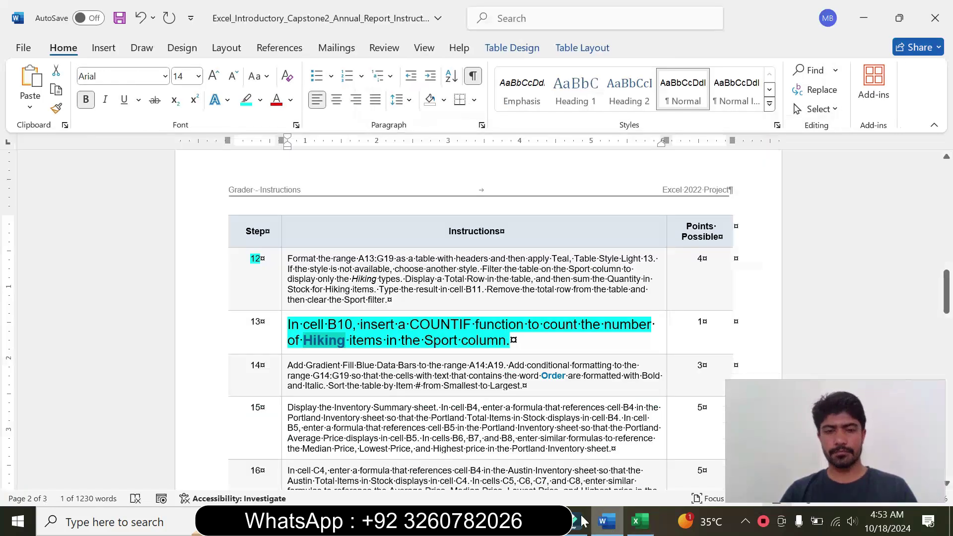
left_click(281, 343)
left_click(371, 294)
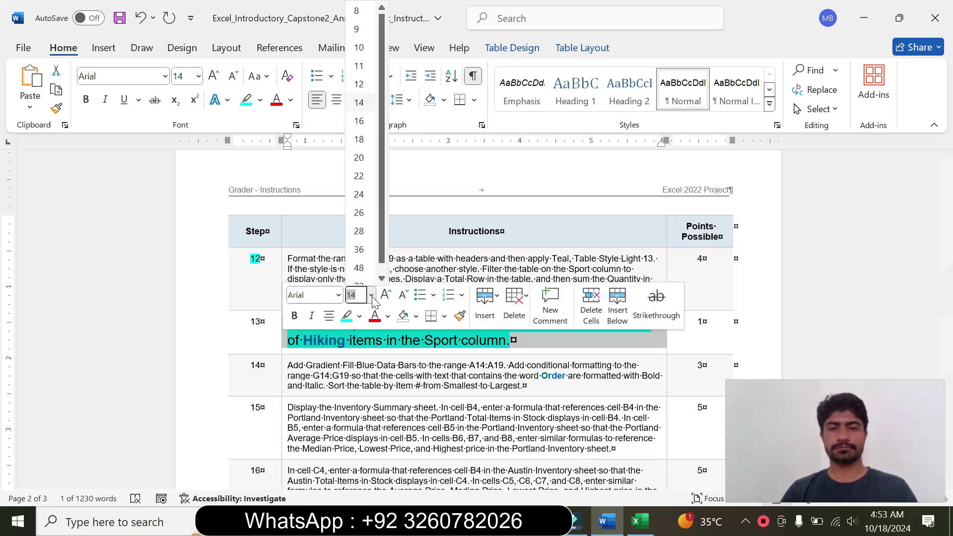
left_click(355, 29)
left_click(261, 101)
left_click(281, 217)
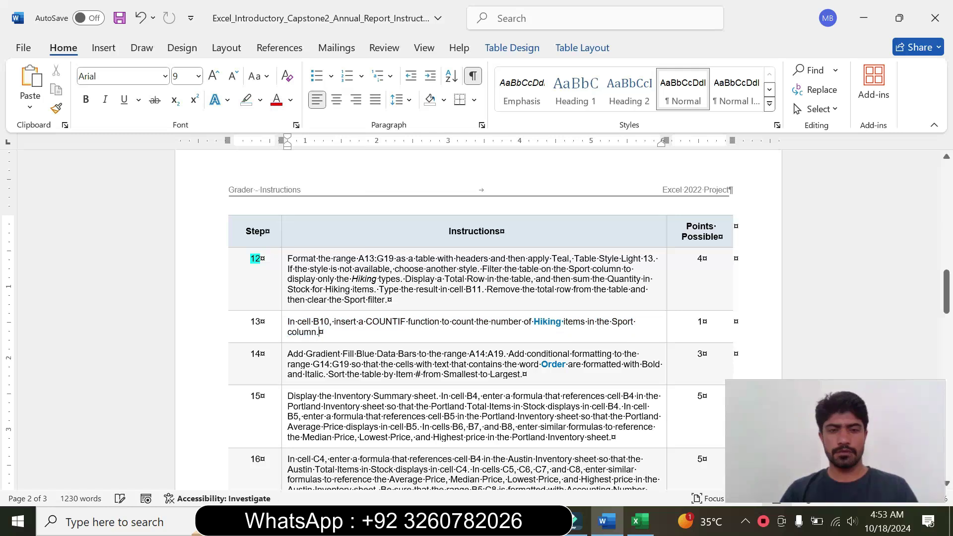
Enlarge the step 14 instruction to 16 pt and highlight it in turquoise.
left_click(284, 365)
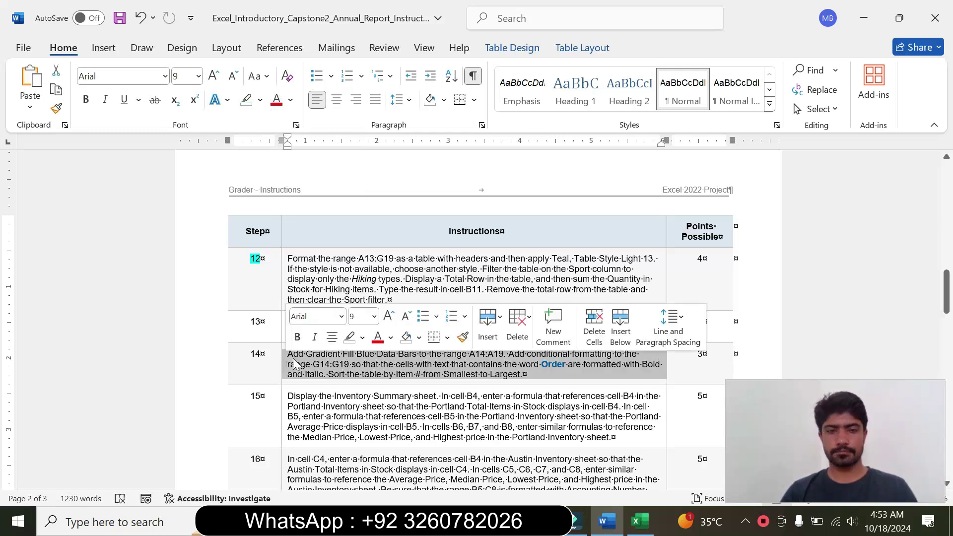
left_click(374, 316)
left_click(370, 95)
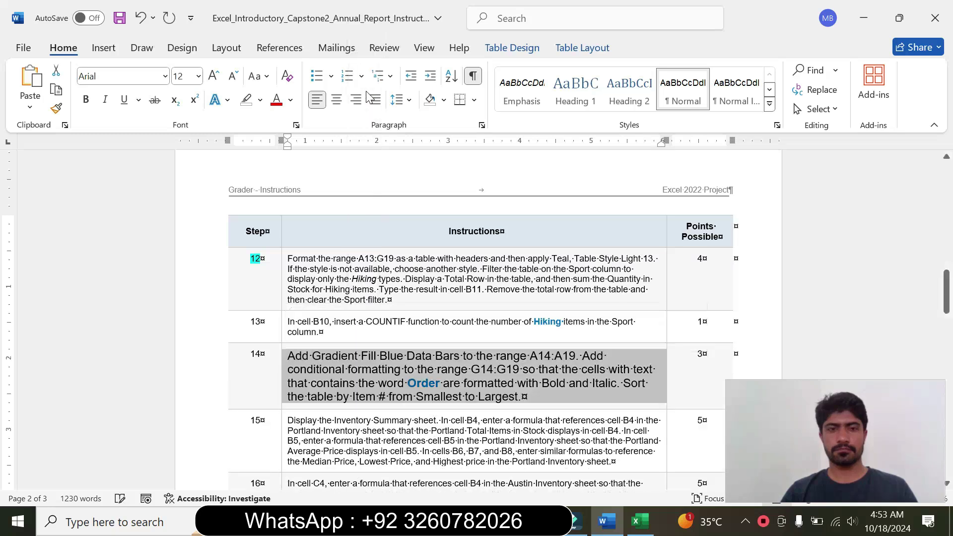
left_click(198, 76)
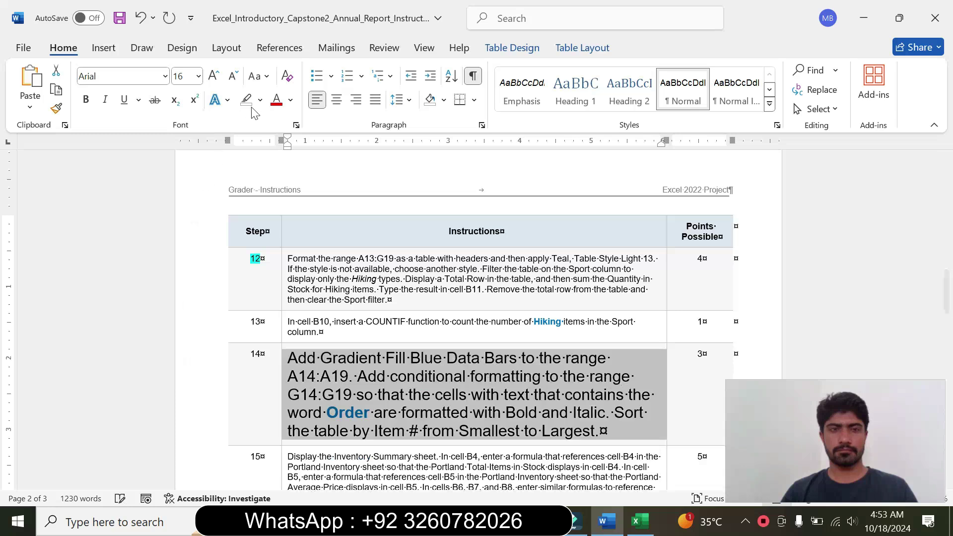
left_click(260, 99)
left_click(294, 152)
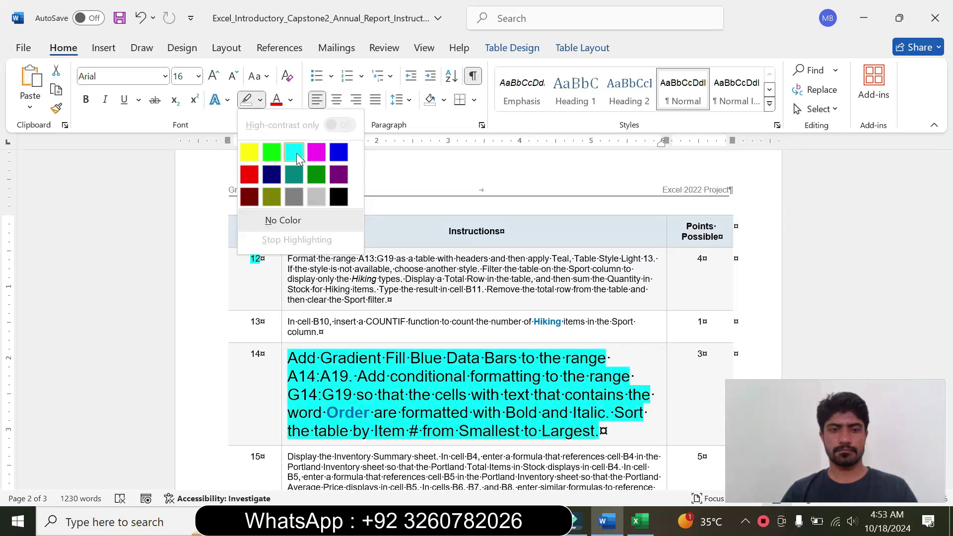
Read step 14, copy its range reference A14:A19, and use it to select that range in Excel.
left_click_drag(946, 303, 946, 315)
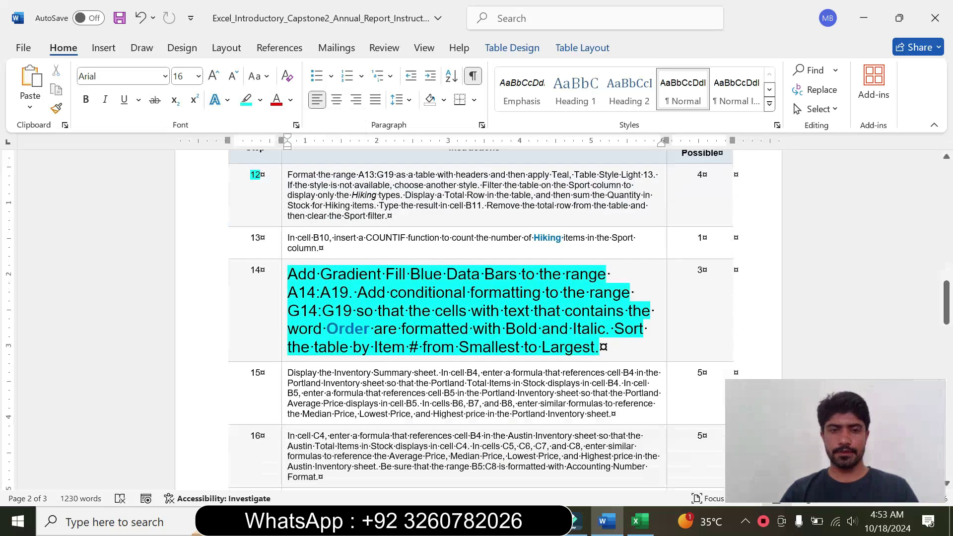
left_click_drag(288, 274, 605, 329)
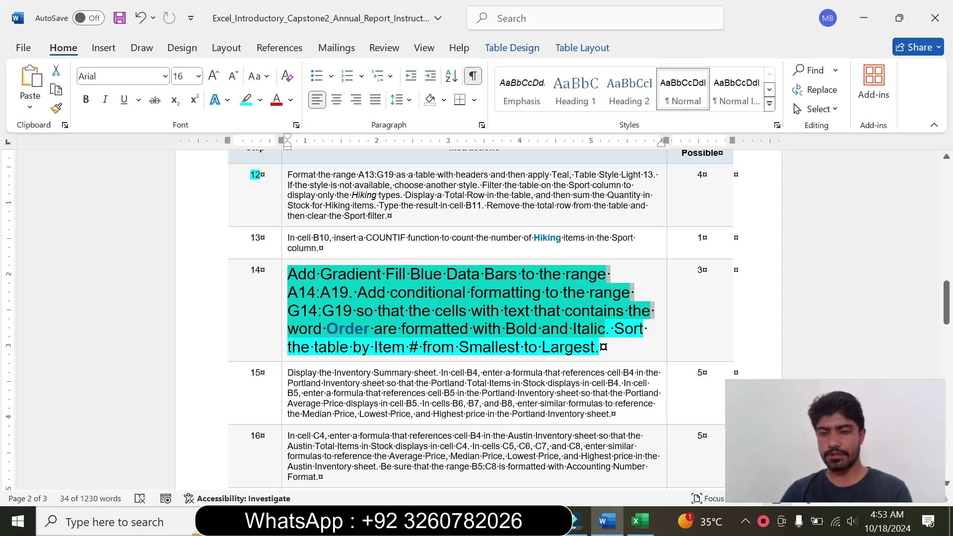
left_click(550, 347)
left_click_drag(288, 292, 349, 292)
key("ctrl+c")
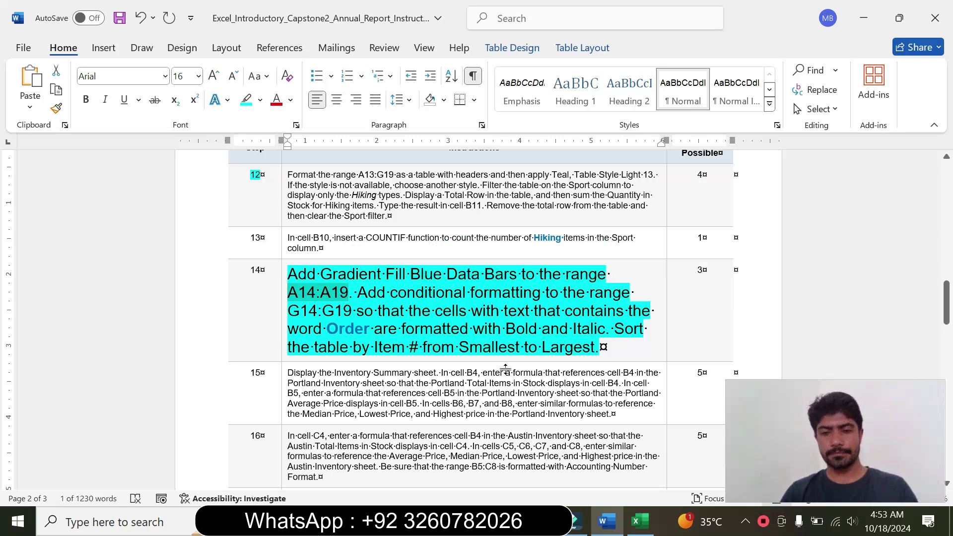
left_click(640, 521)
key("ctrl+v")
key("Return")
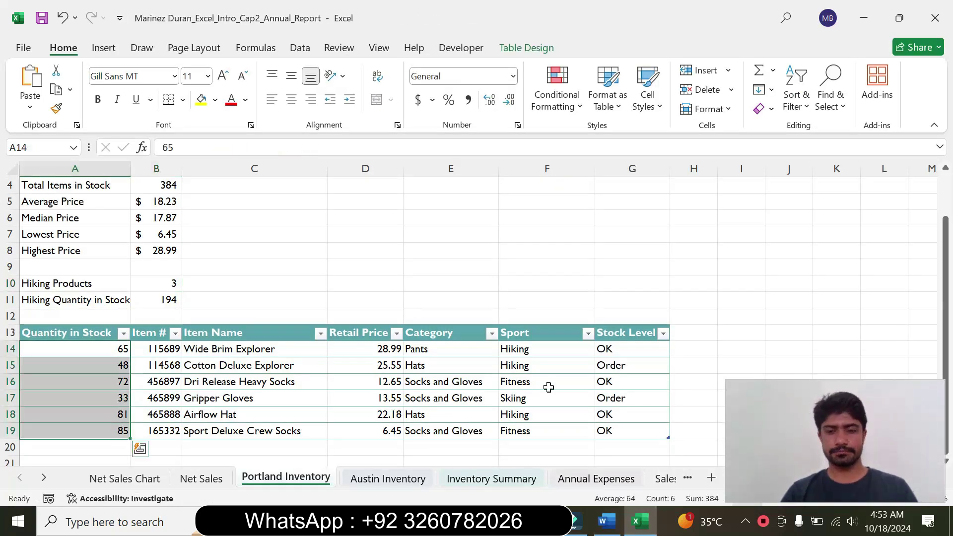
Recheck the data bar instruction in Word, and in Excel add blue data bars to the Quantity in Stock range A14:A19.
left_click(606, 521)
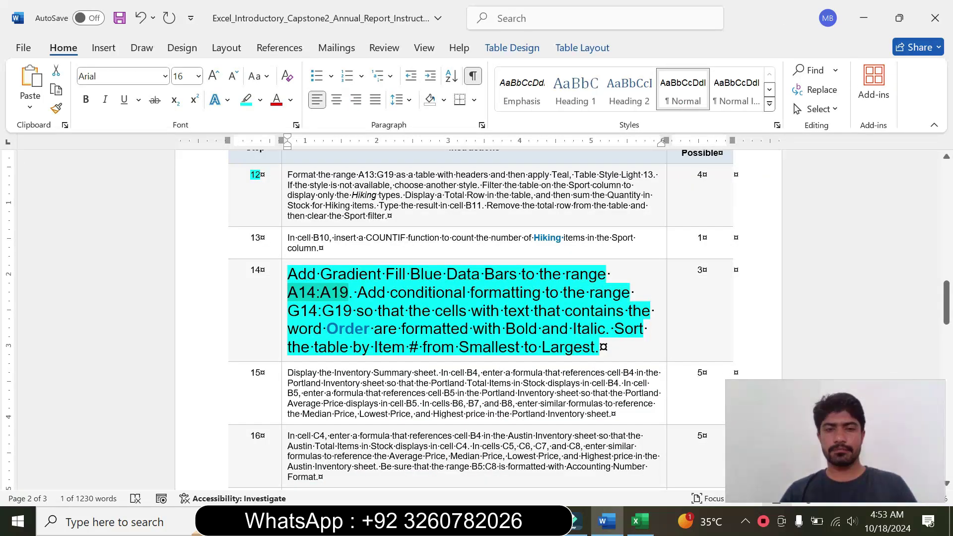
left_click(639, 521)
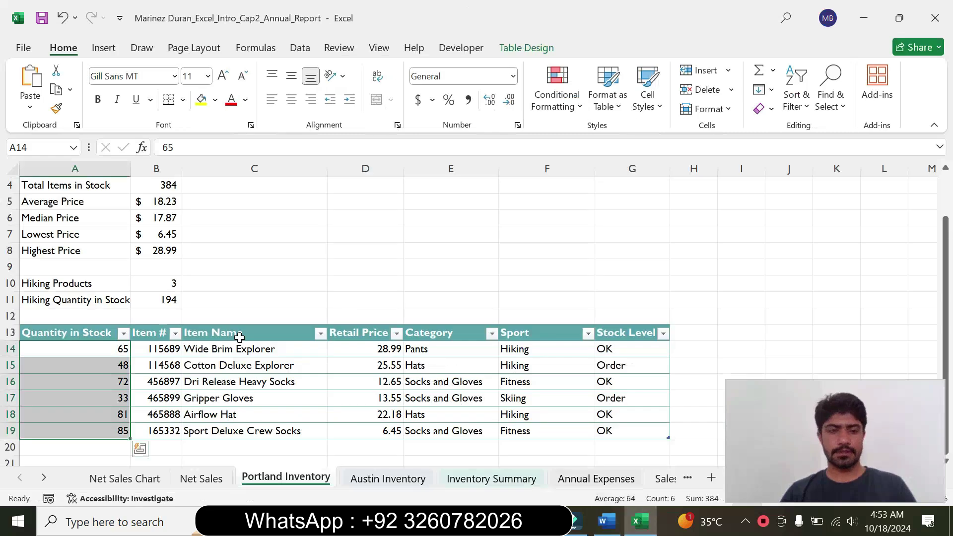
left_click(140, 449)
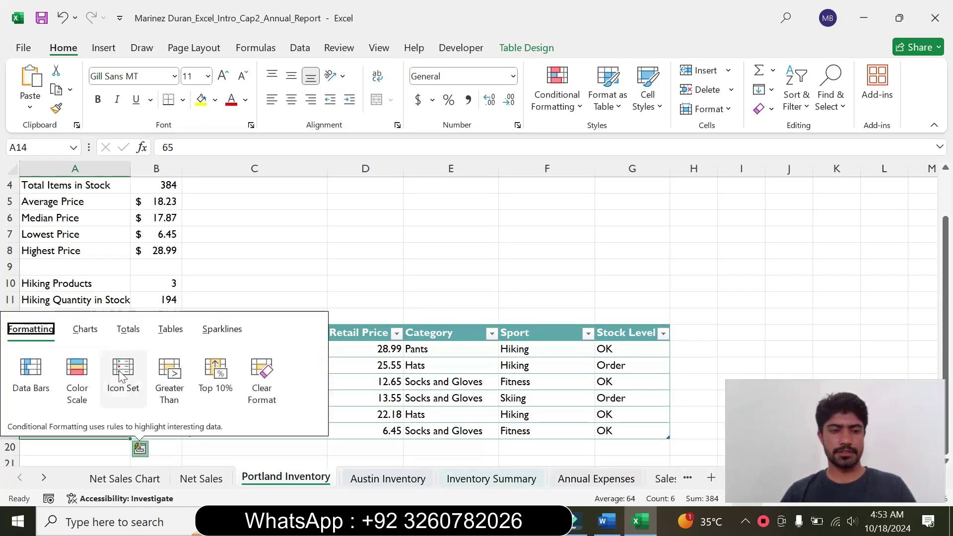
left_click(26, 382)
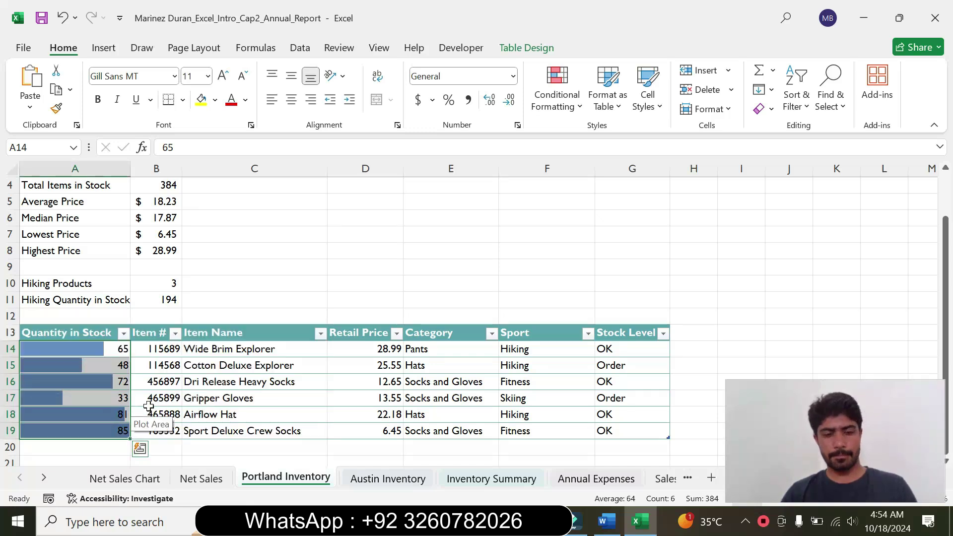
Undo the solid data bars and apply Gradient Fill Blue Data Bars to the Quantity in Stock range A14:A19.
key("ctrl+z")
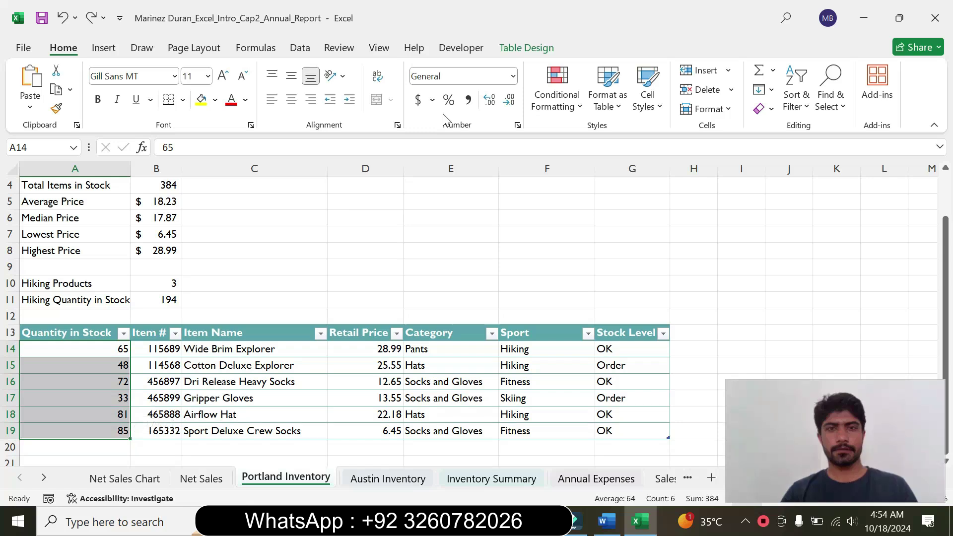
left_click(556, 88)
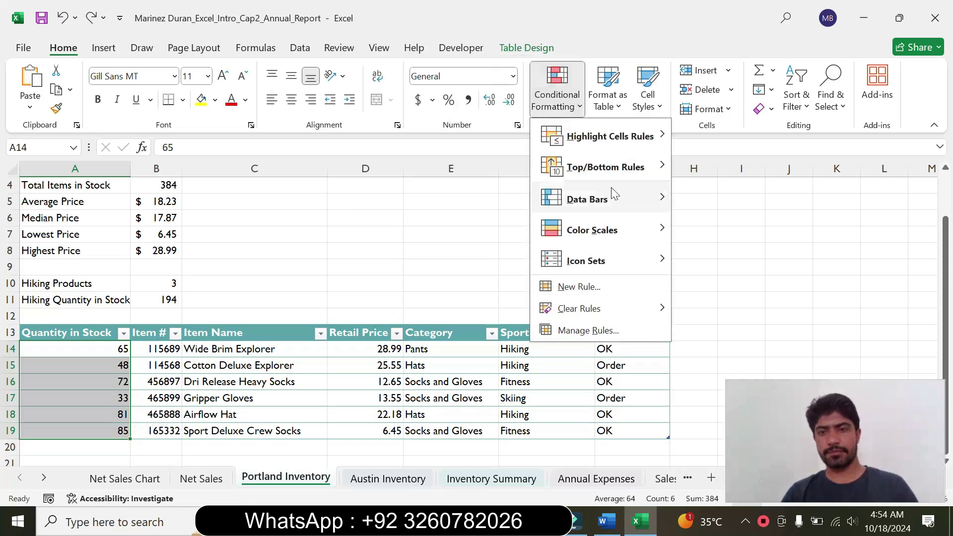
mouse_move(615, 208)
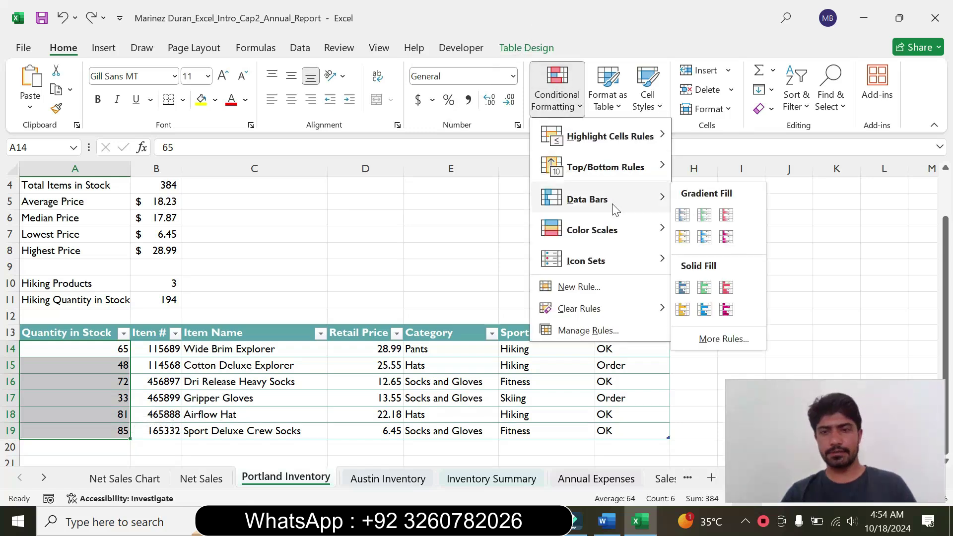
left_click(684, 215)
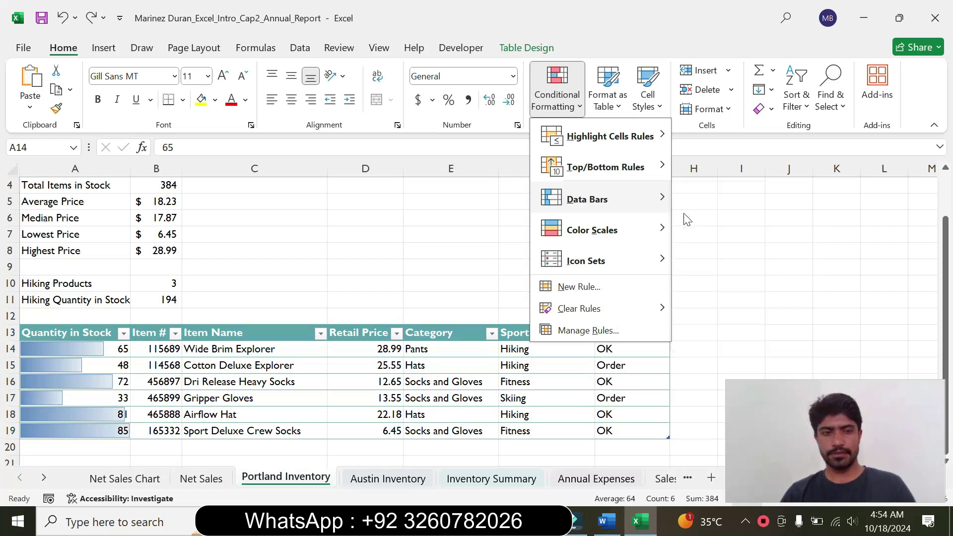
Copy the range reference G14:G19 from step 14 in Word and use it to select that range in Excel.
left_click(607, 522)
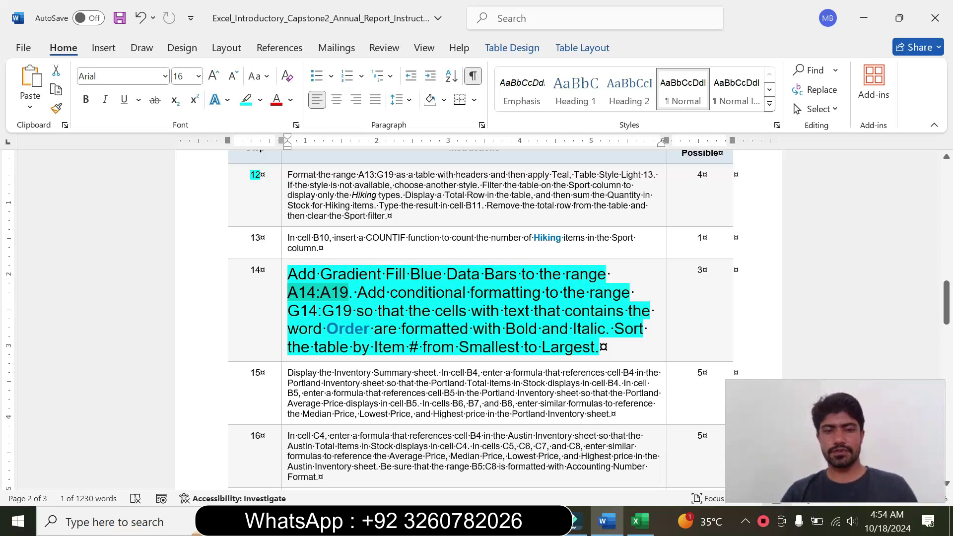
left_click_drag(288, 312, 355, 311)
key("ctrl+c")
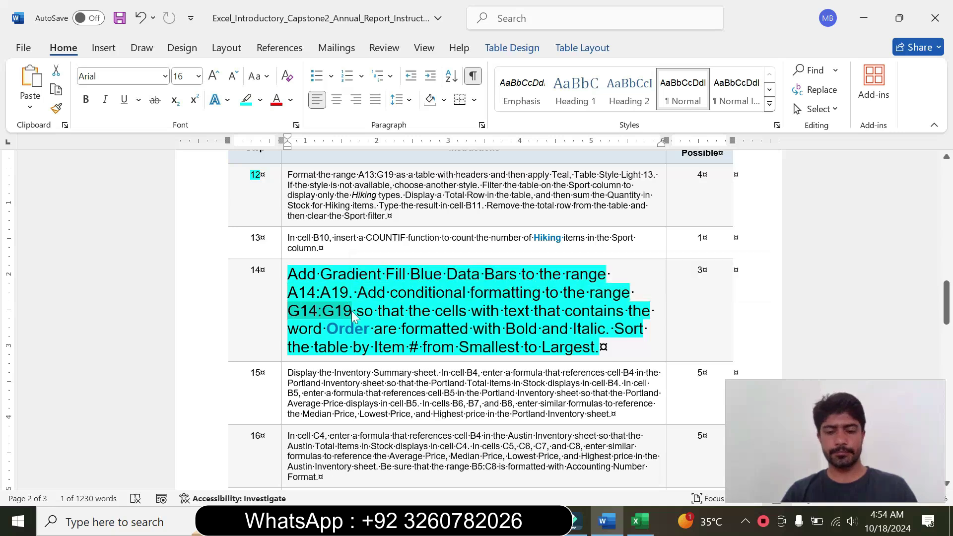
left_click(640, 521)
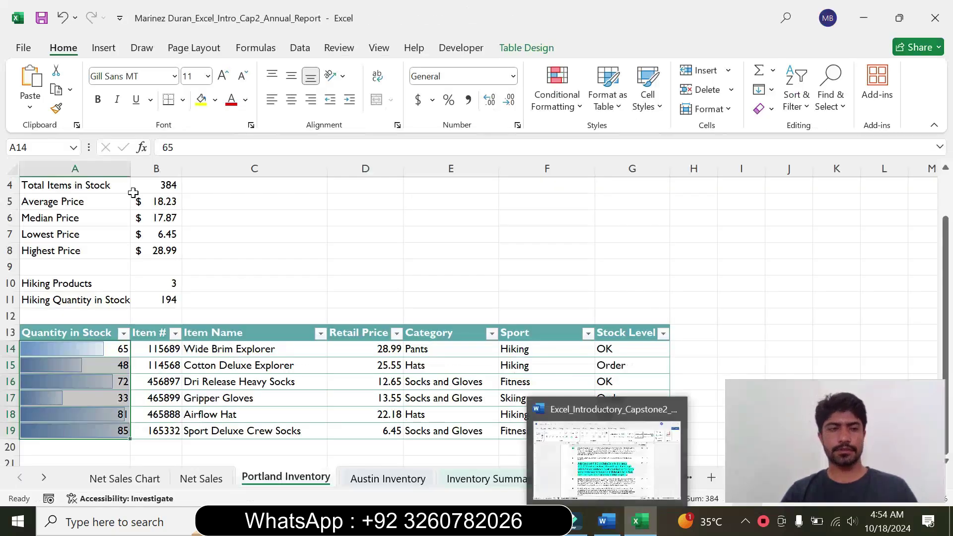
key("ctrl+v")
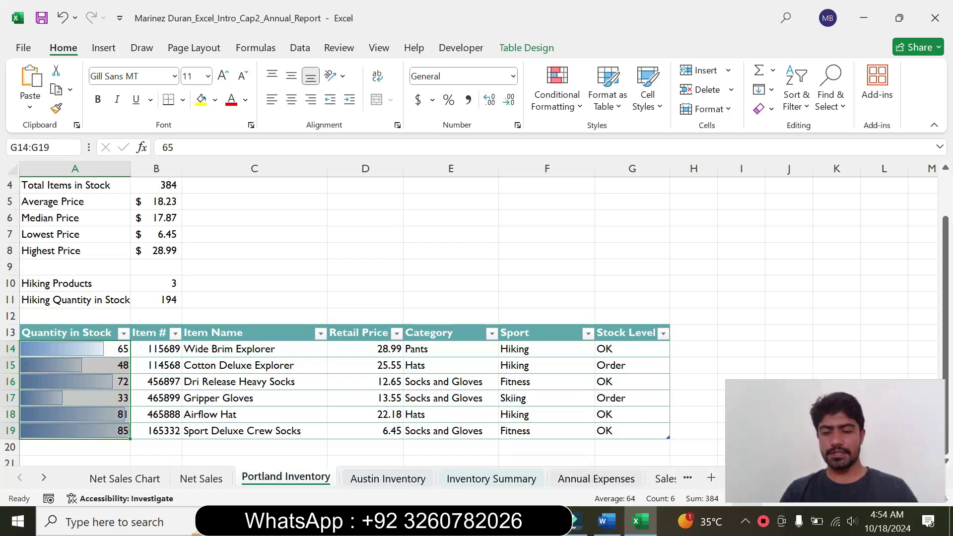
key("Return")
Check the Order condition in Word, and in Excel set up a Text That Contains rule for G14:G19 with the text Order.
left_click(607, 521)
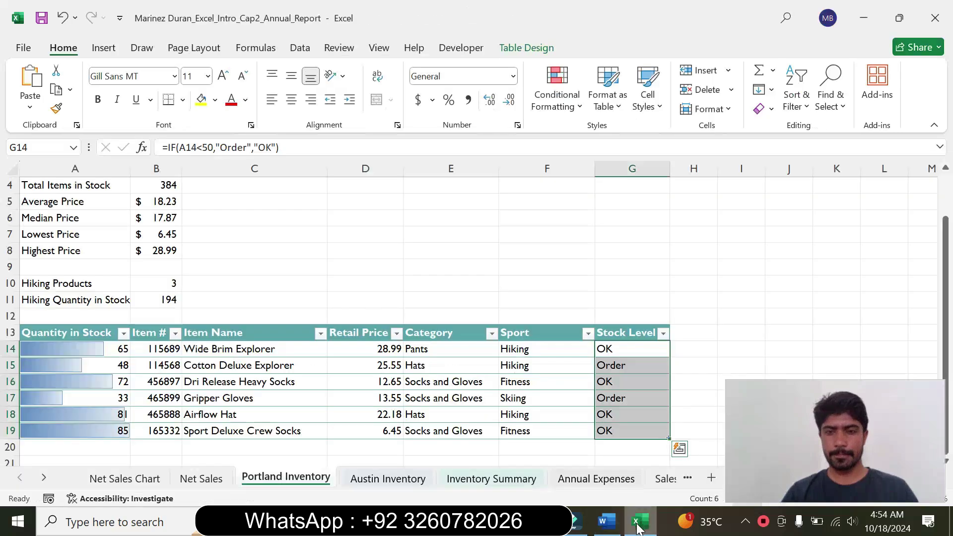
left_click(639, 521)
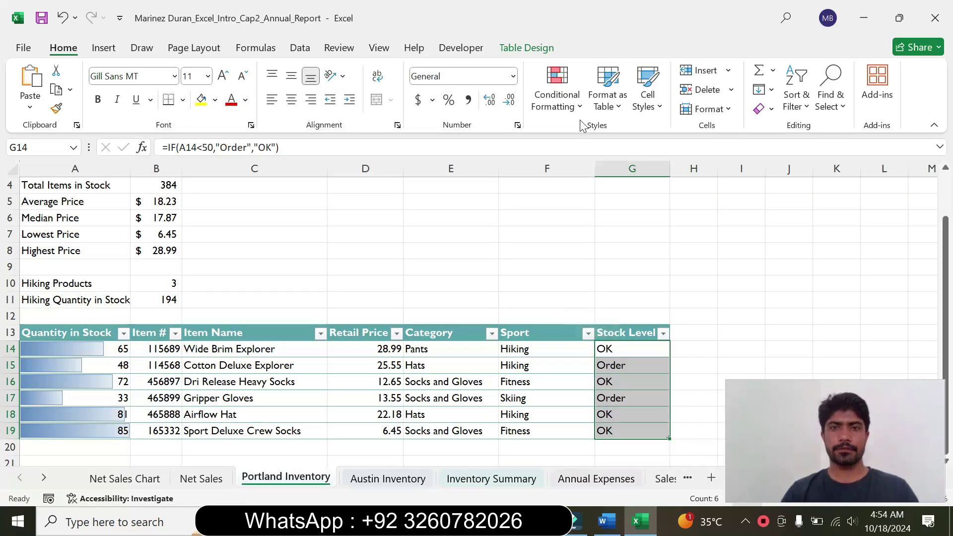
left_click(564, 99)
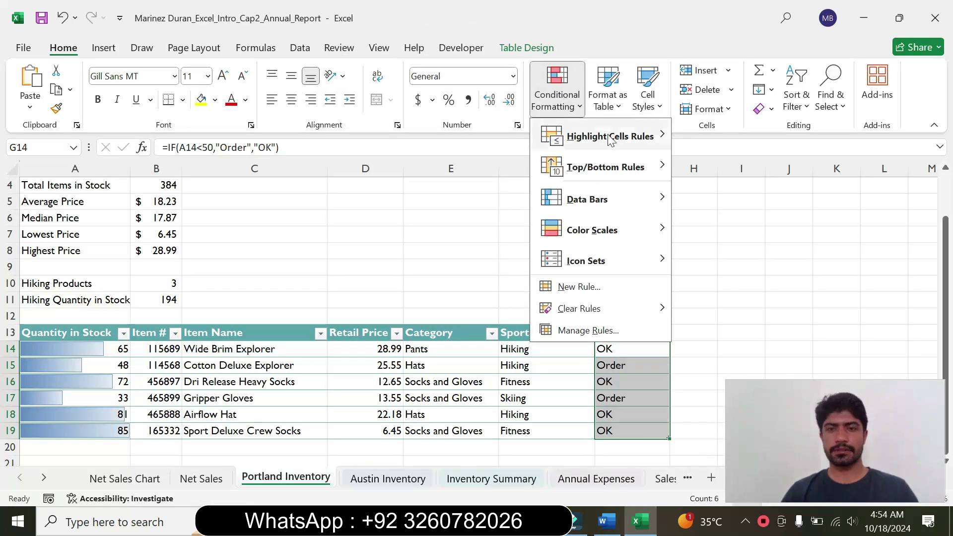
mouse_move(615, 135)
left_click(751, 259)
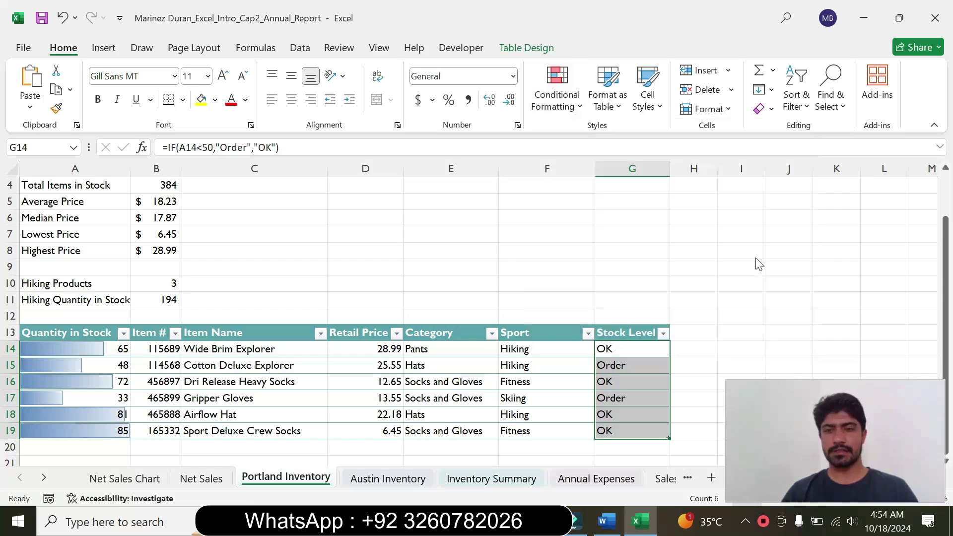
left_click(606, 521)
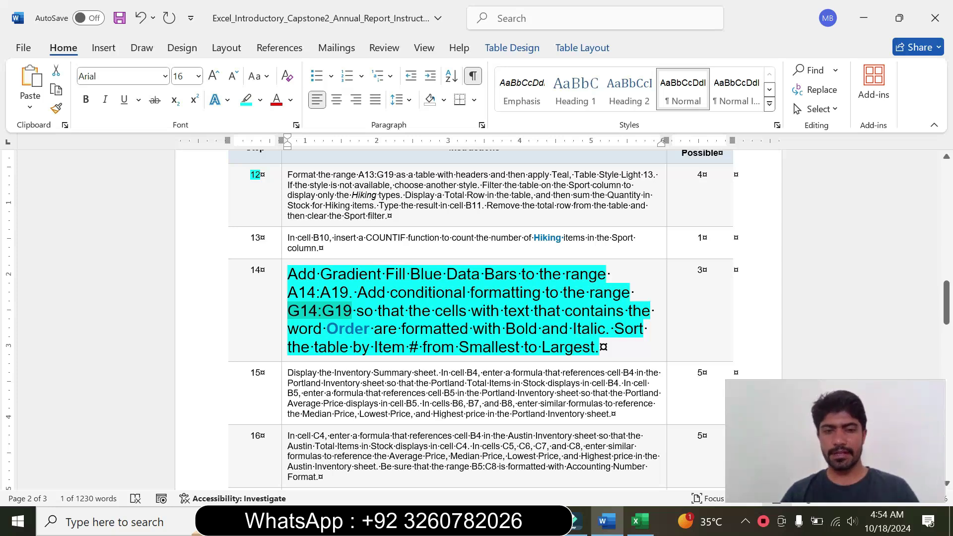
left_click(640, 521)
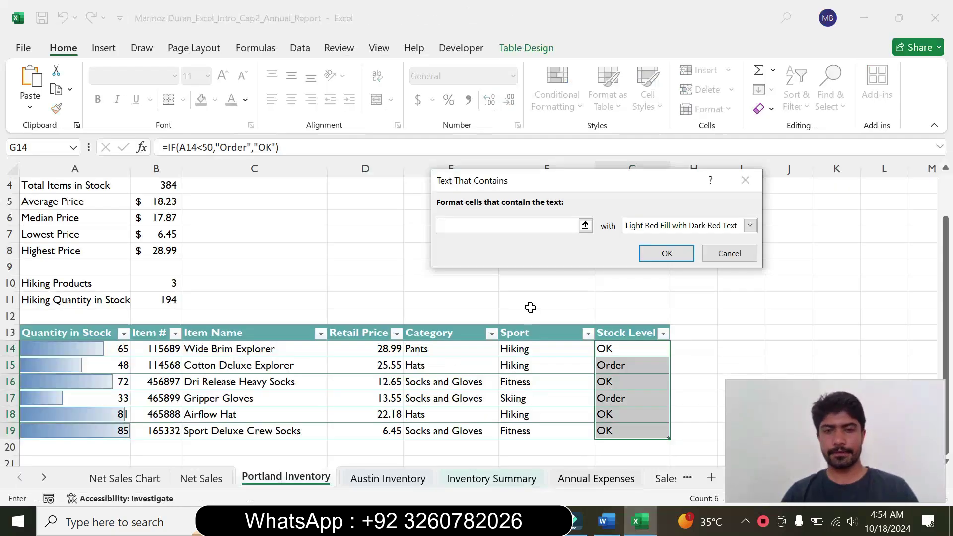
type("Order")
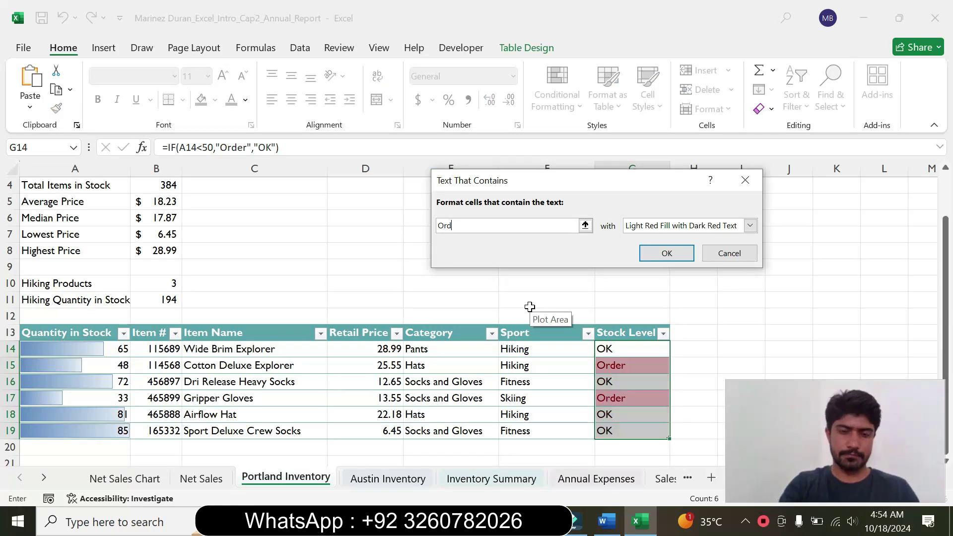
Give the Order rule a custom format with the Bold Italic font style and apply it.
left_click(750, 226)
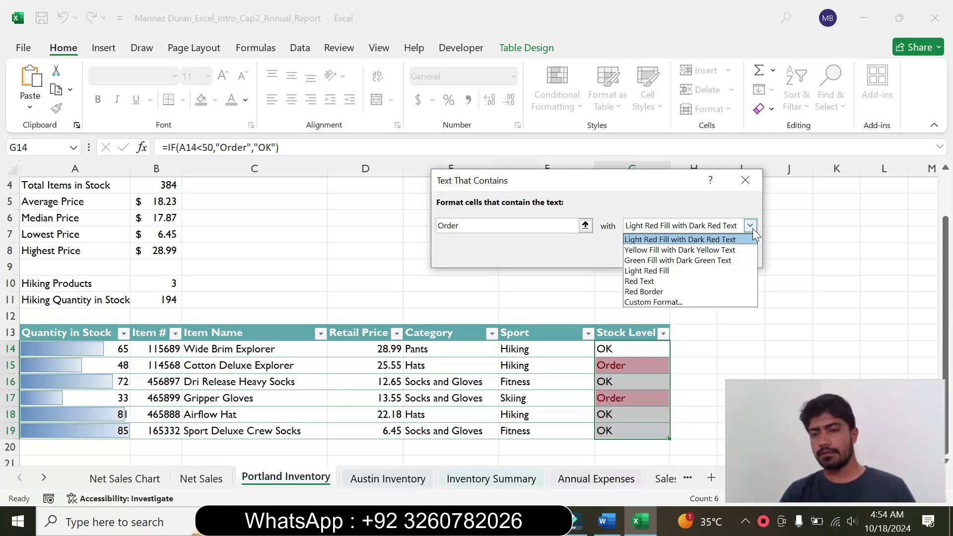
left_click(656, 300)
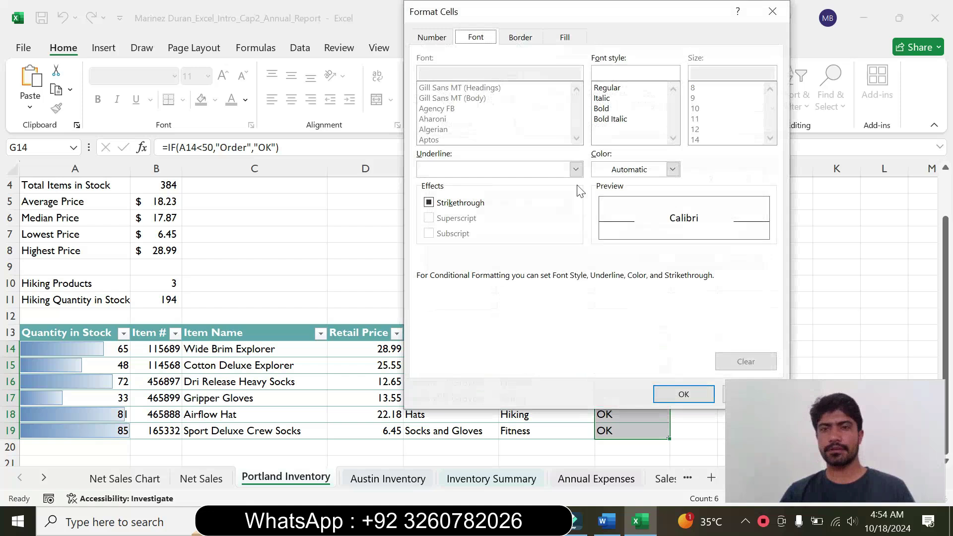
left_click(616, 118)
left_click(684, 394)
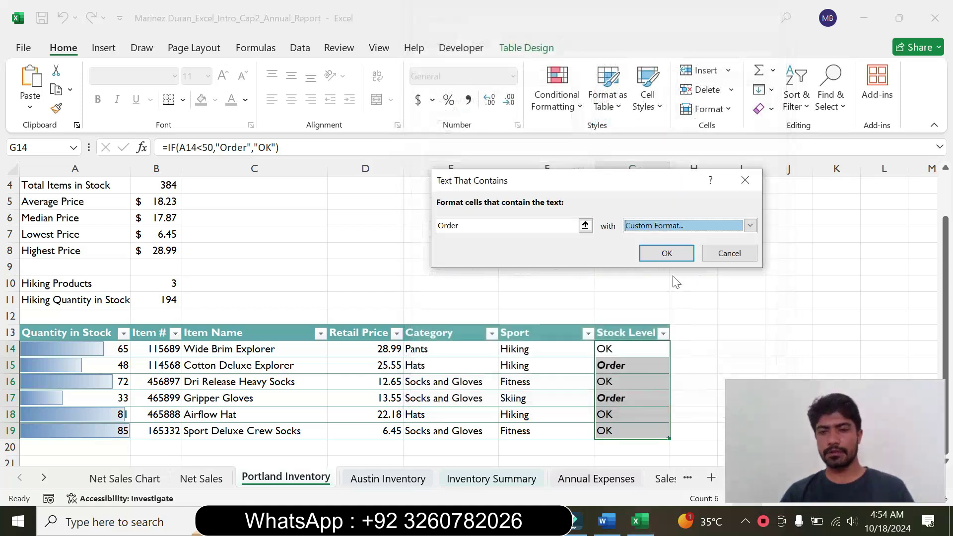
left_click(666, 253)
Check the sort instruction in Word, and in Excel sort the inventory table by Item # from smallest to largest.
left_click(607, 521)
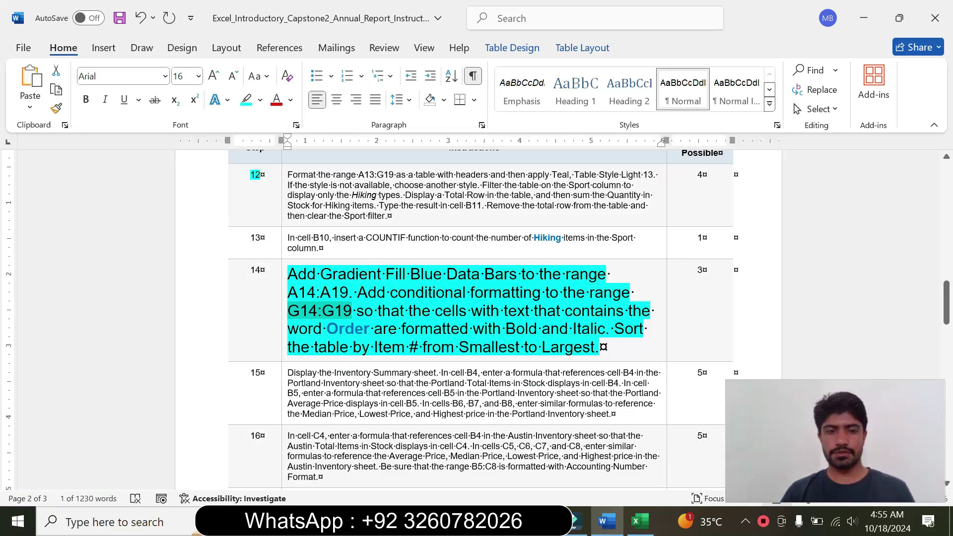
left_click_drag(314, 347, 422, 347)
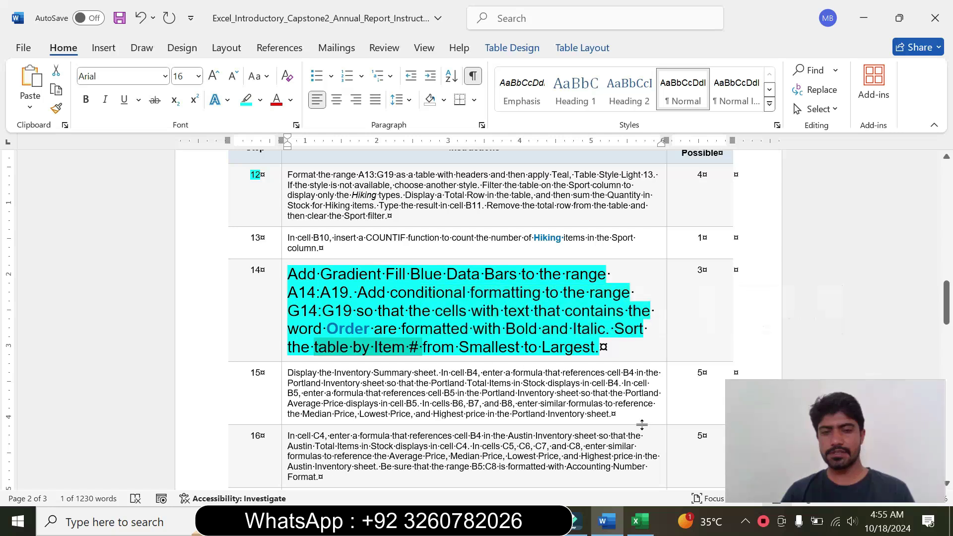
left_click(639, 520)
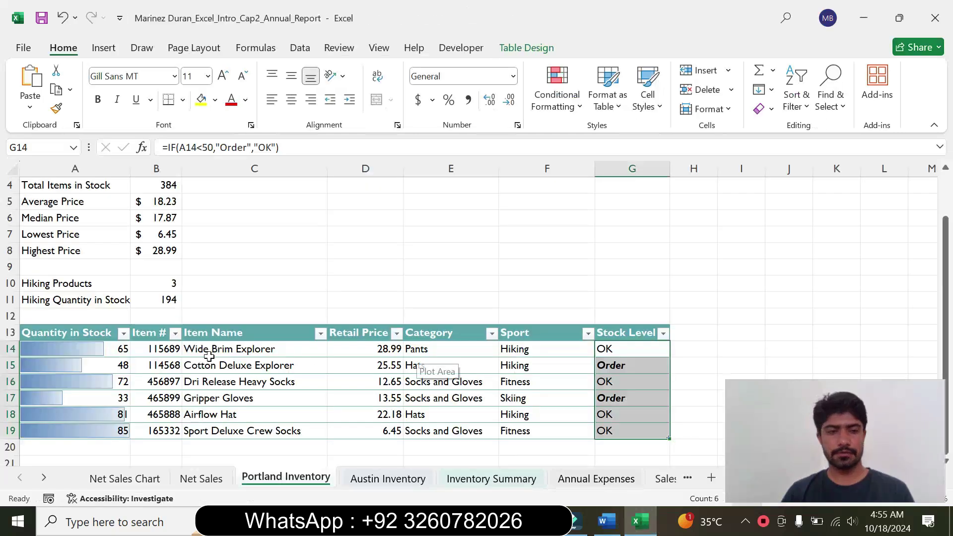
left_click(161, 337)
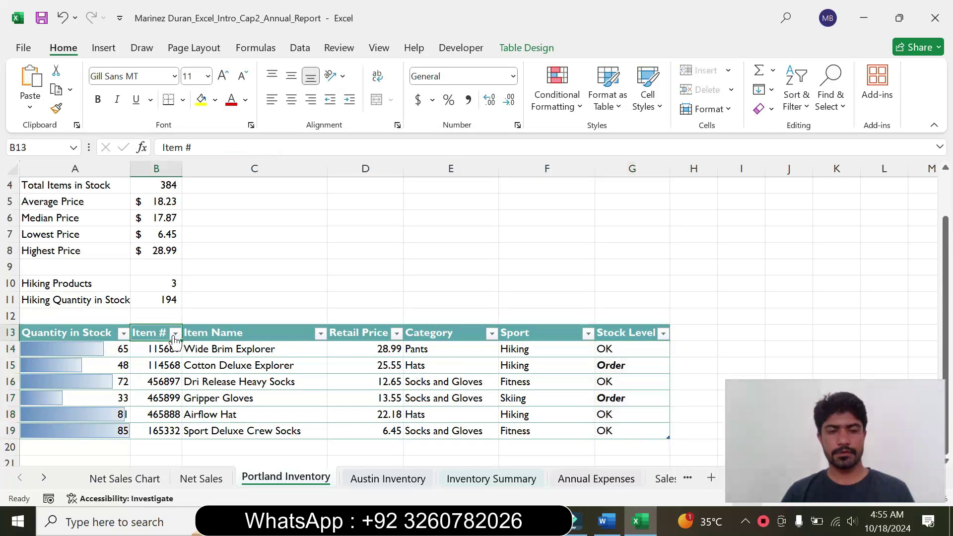
left_click(174, 336)
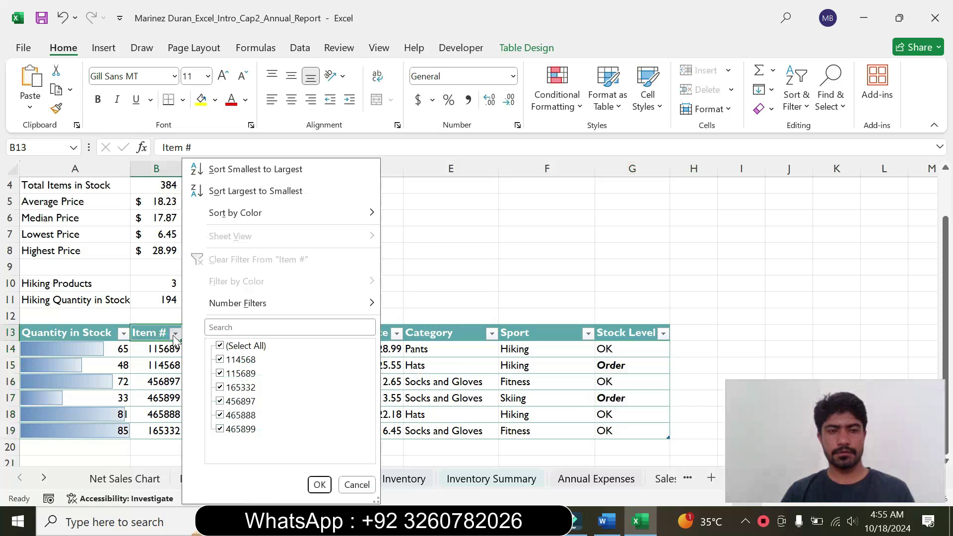
left_click(606, 526)
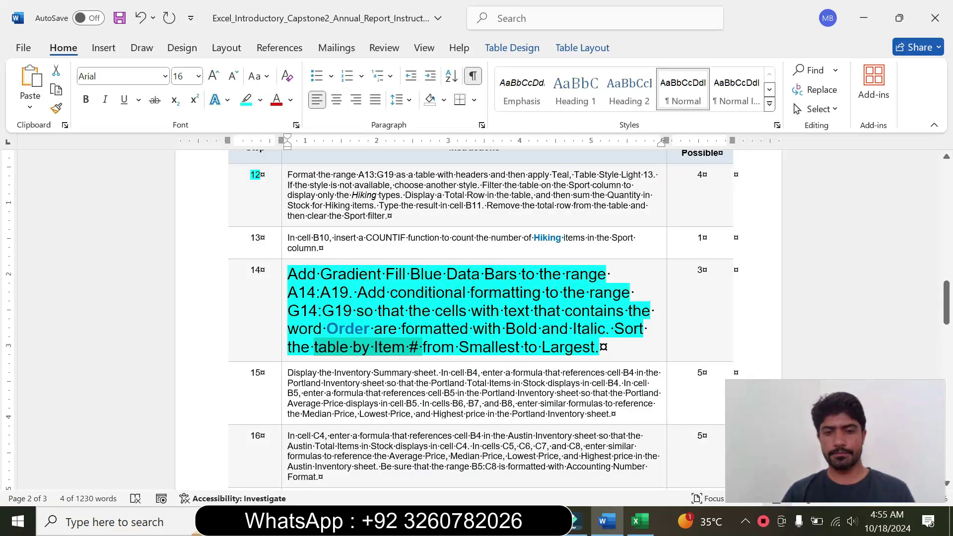
left_click(640, 521)
left_click(175, 333)
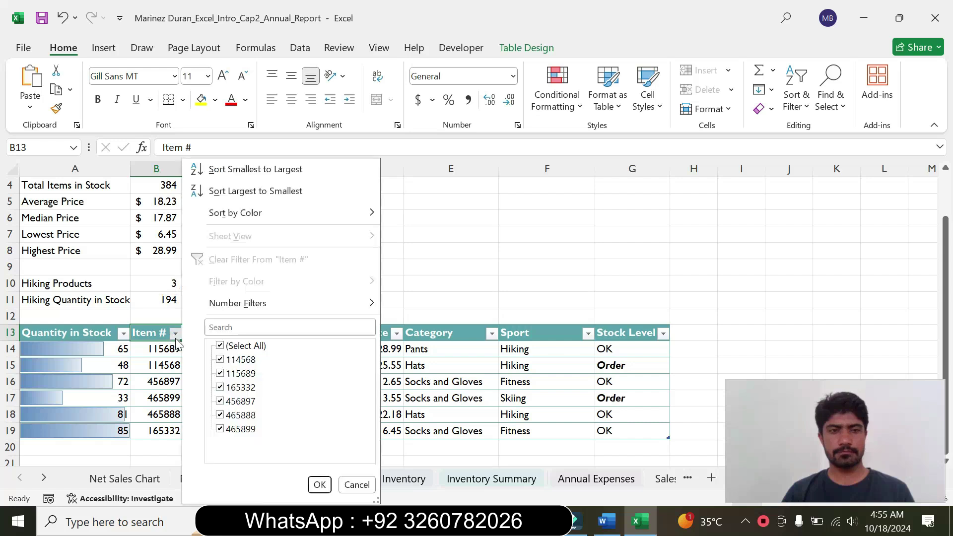
left_click(229, 170)
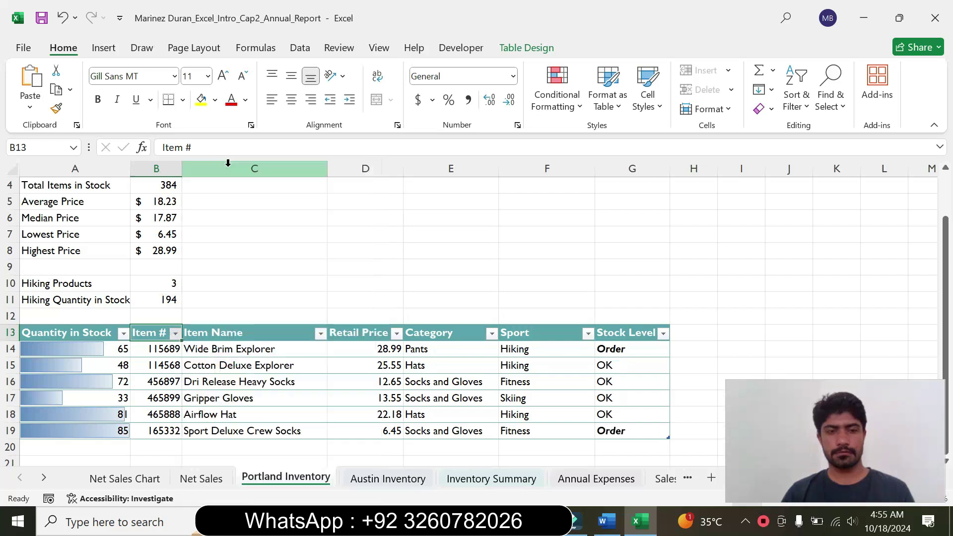
Return to Word and reset the step 14 instruction text to 9 pt with no highlight.
left_click(612, 520)
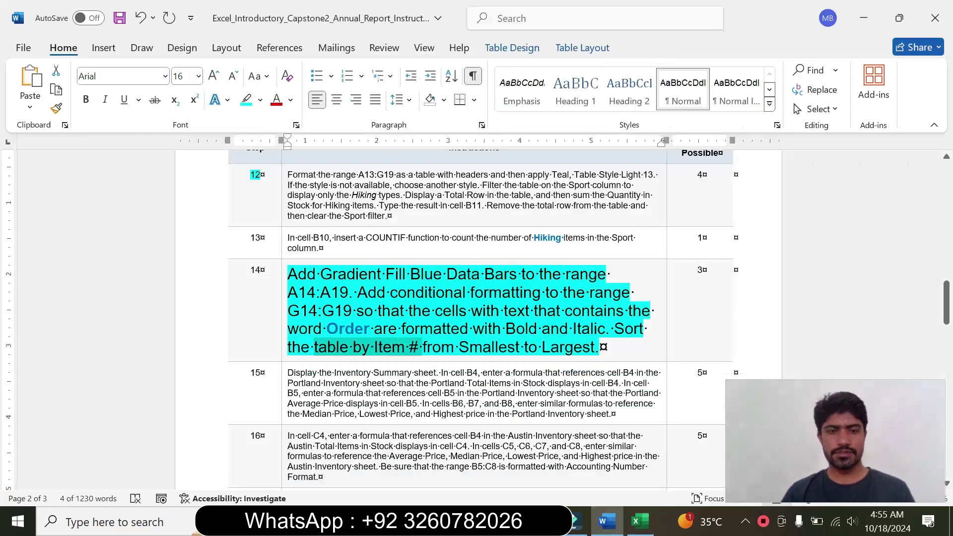
left_click(285, 322)
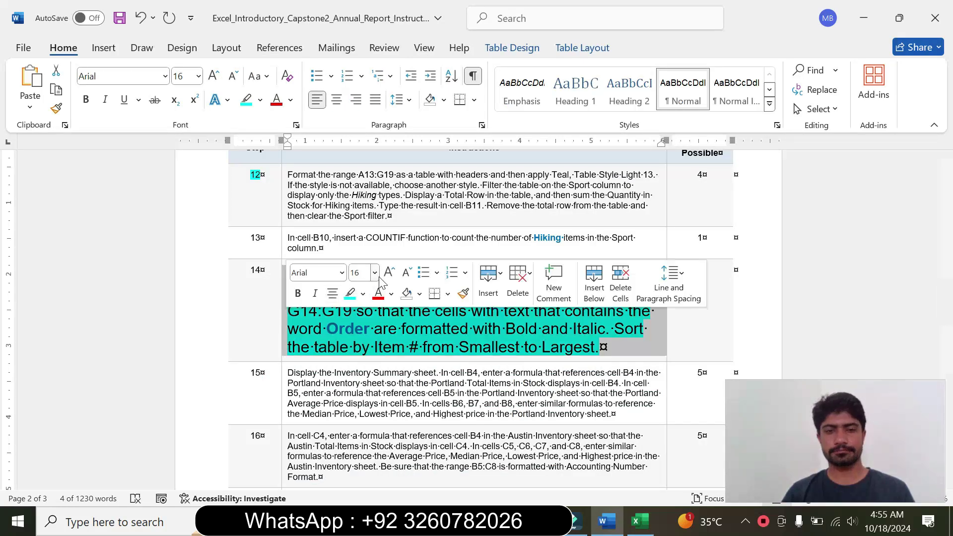
left_click(375, 272)
left_click(370, 28)
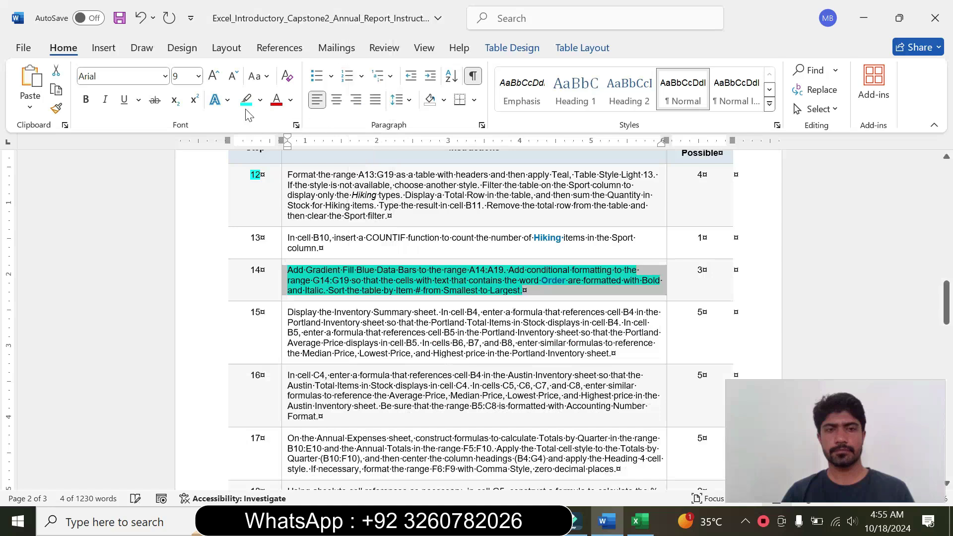
left_click(261, 100)
left_click(281, 217)
left_click(282, 287)
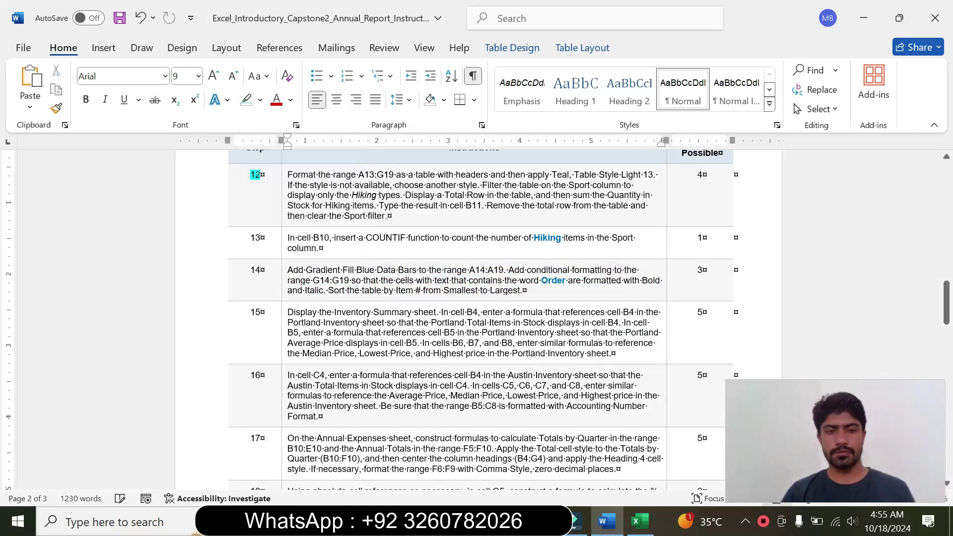
Enlarge the step 15 instruction to 16 pt and highlight it in turquoise.
left_click(284, 341)
left_click(375, 296)
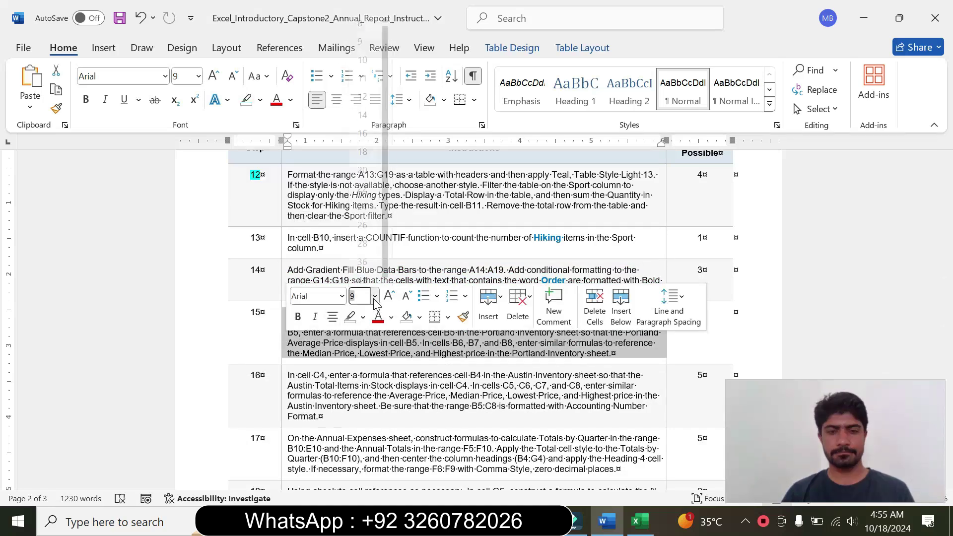
left_click(362, 133)
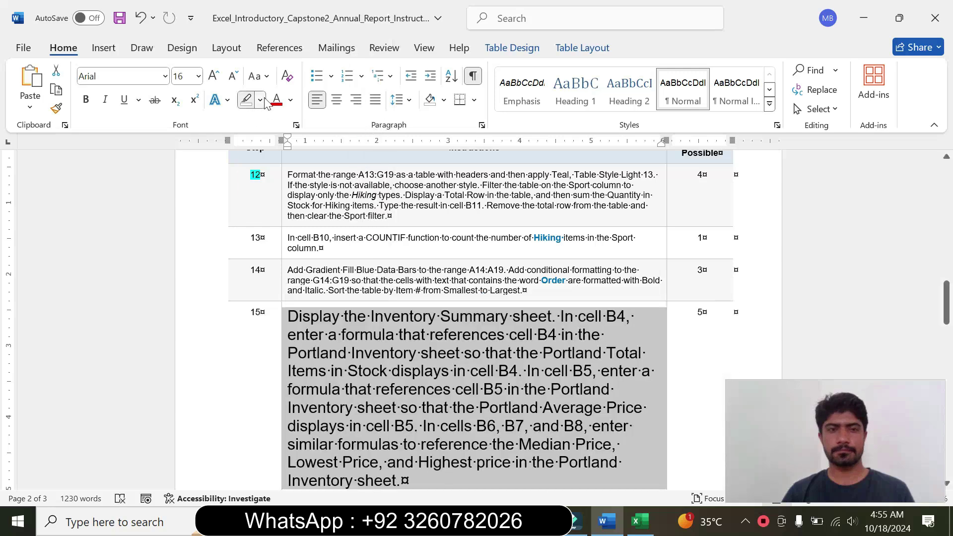
left_click(260, 100)
left_click(294, 151)
key("Right")
Check the start of the step 15 instruction in Word, and display the Inventory Summary sheet in Excel.
left_click_drag(948, 297, 948, 307)
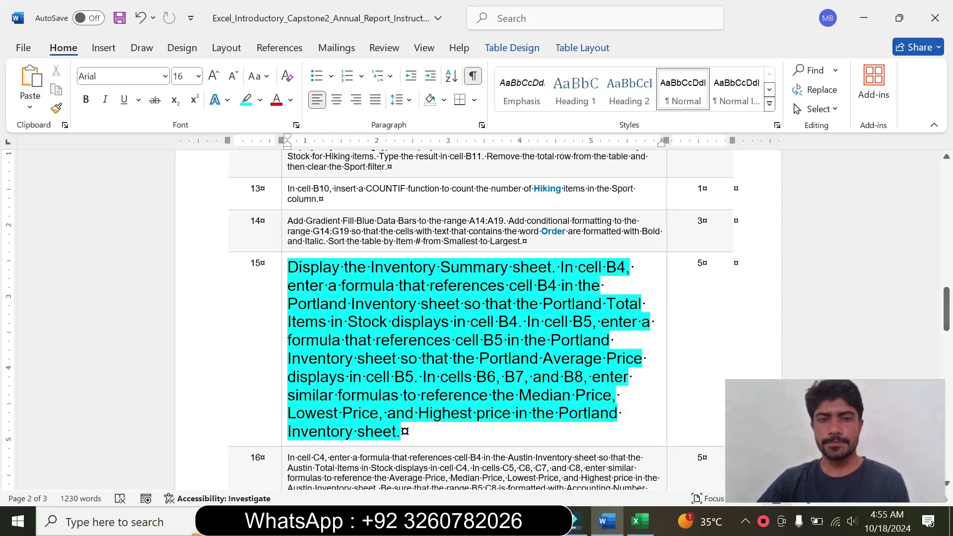
left_click_drag(288, 268, 512, 268)
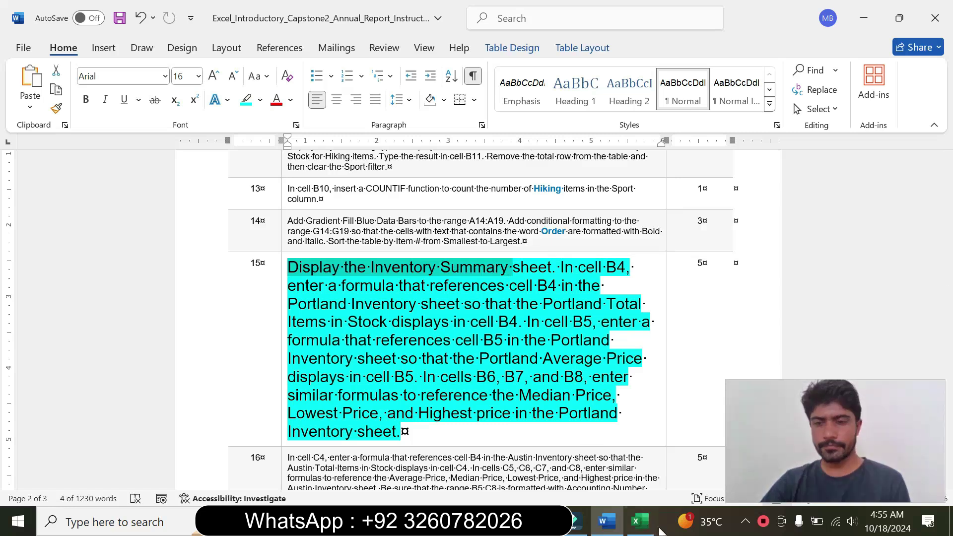
left_click(639, 521)
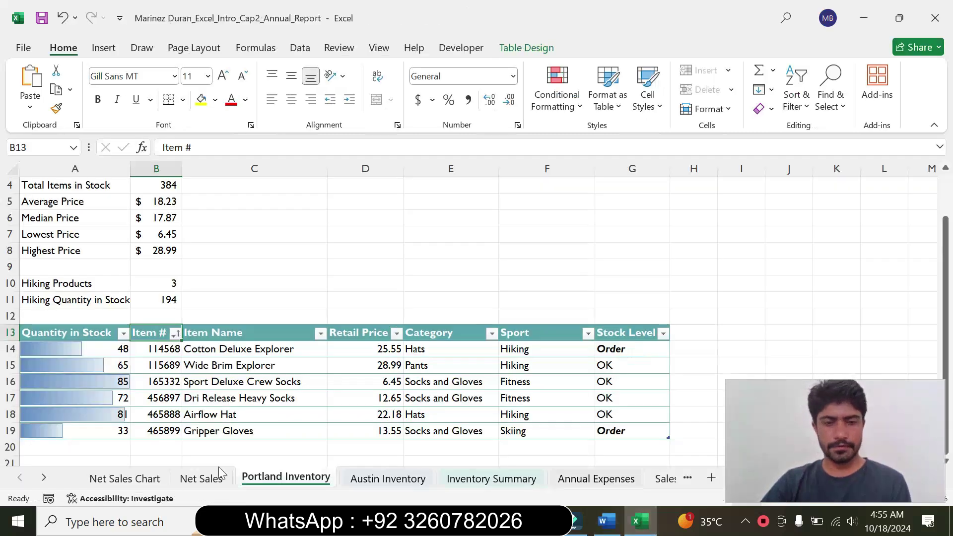
left_click(474, 483)
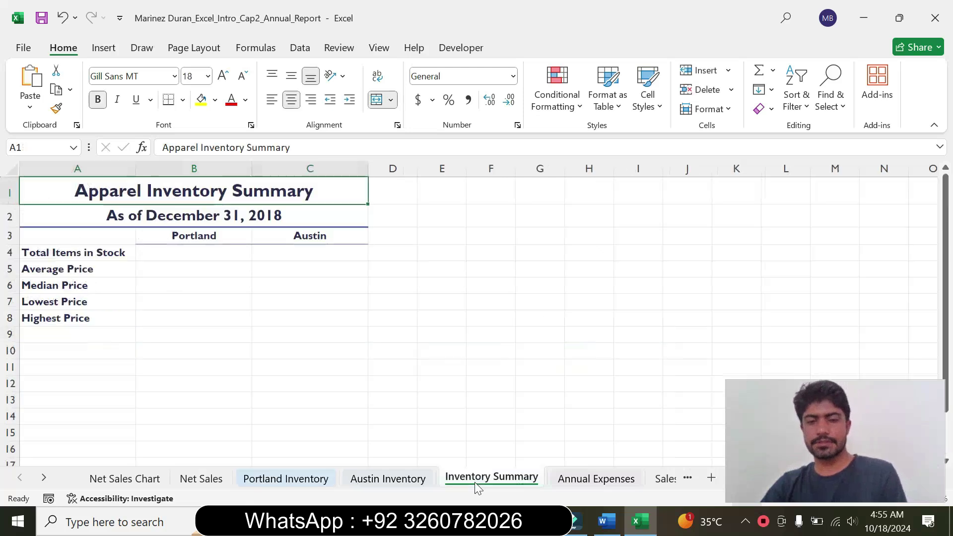
Reread step 15 in Word, and in Excel enter a formula in Inventory Summary cell B4 that references Portland Inventory cell B4.
left_click(617, 522)
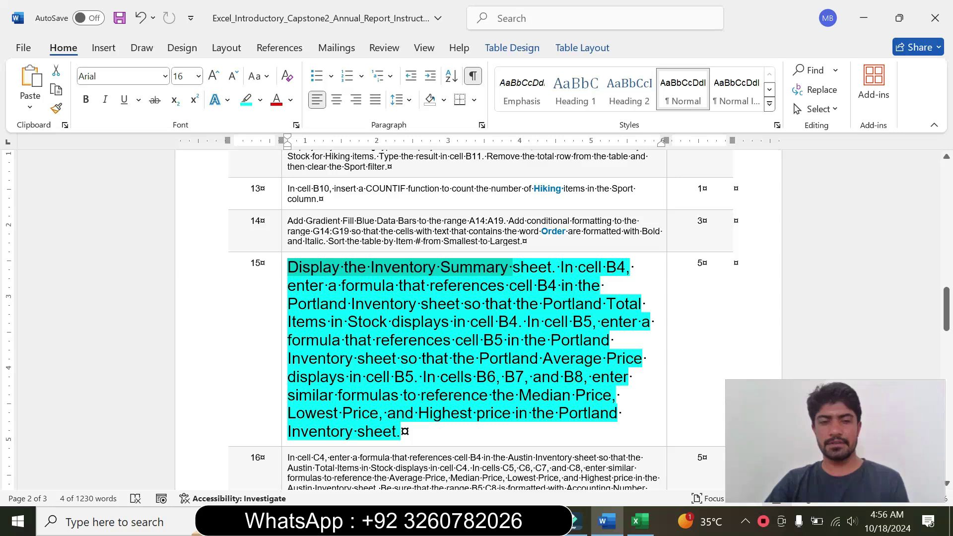
left_click(561, 341)
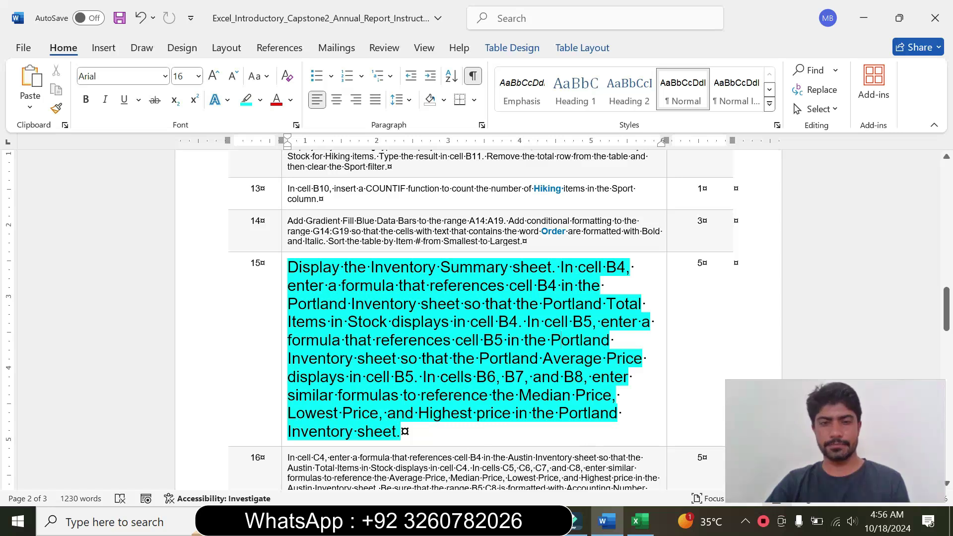
left_click(640, 522)
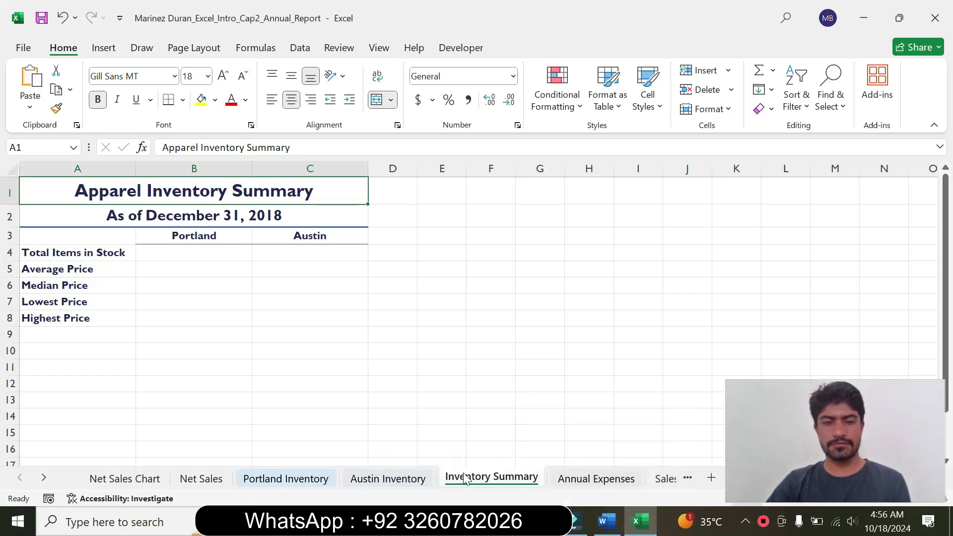
left_click(171, 256)
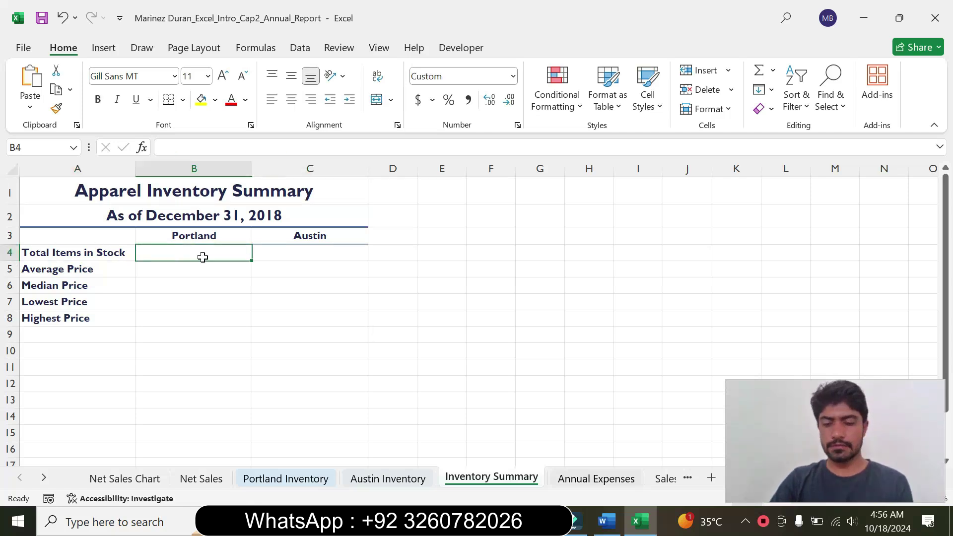
type("=")
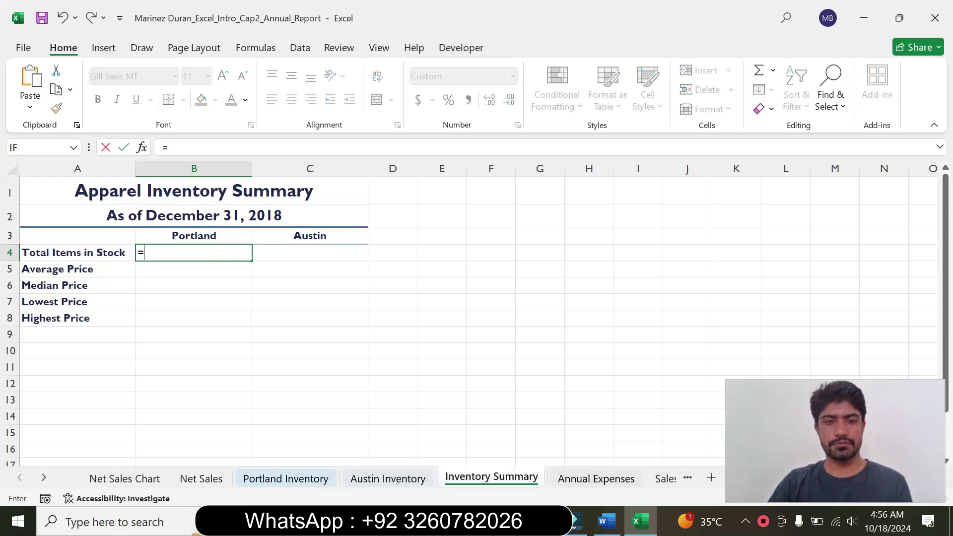
left_click(600, 523)
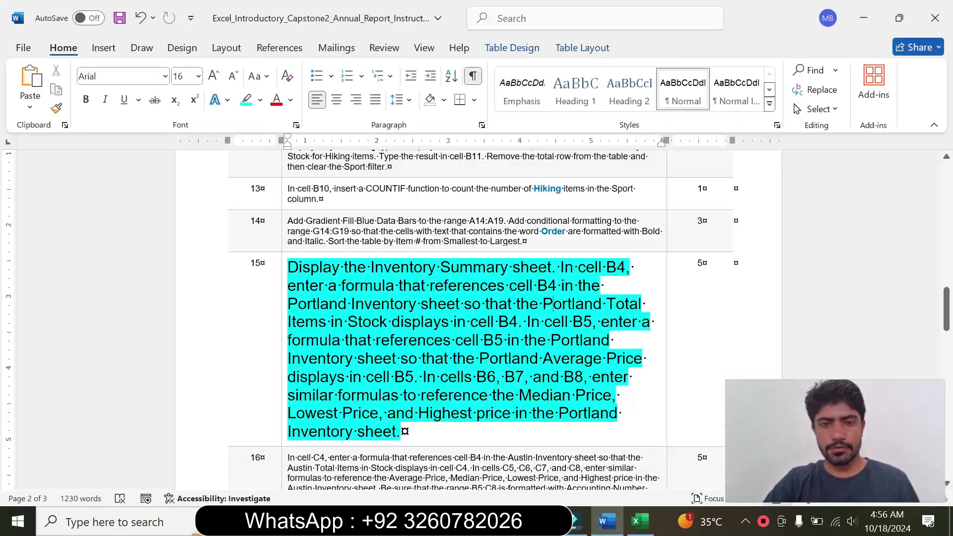
left_click(630, 523)
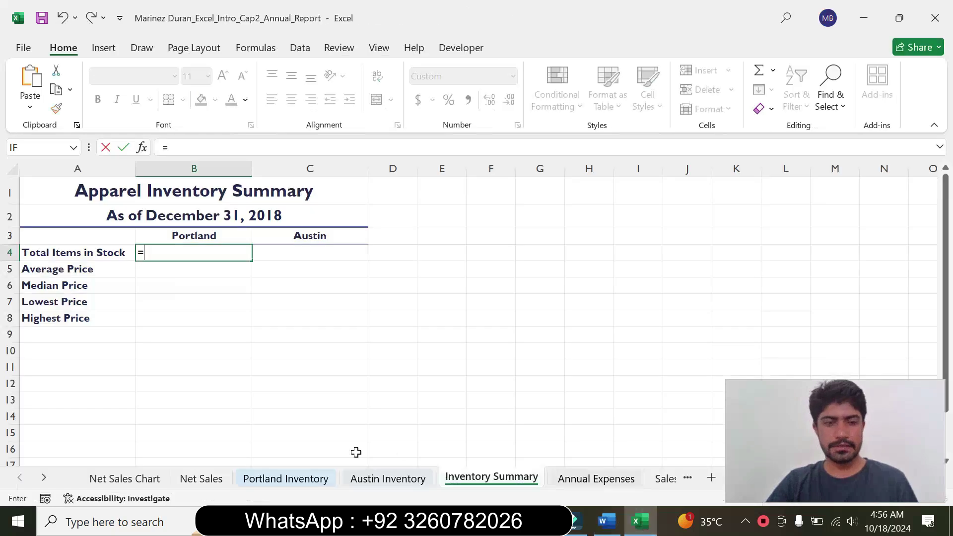
left_click(284, 479)
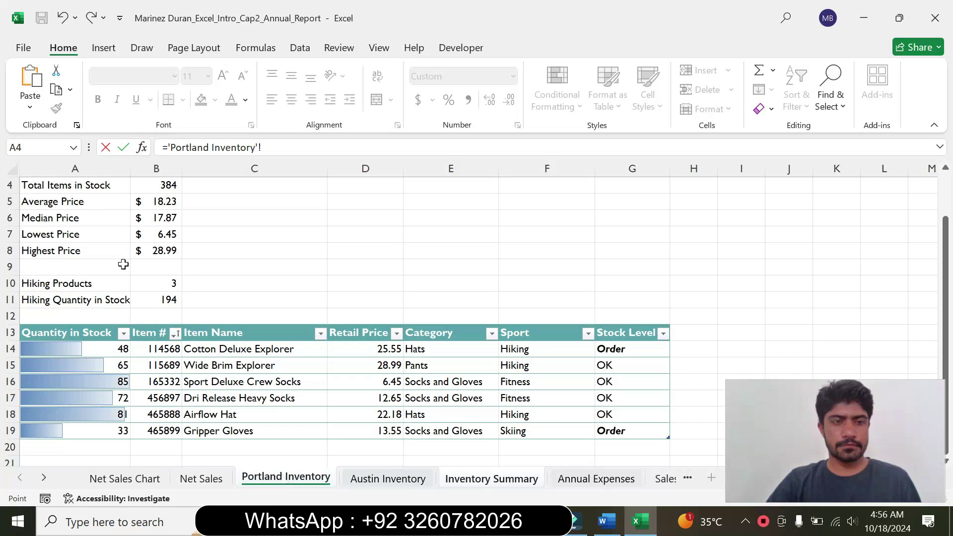
left_click(149, 184)
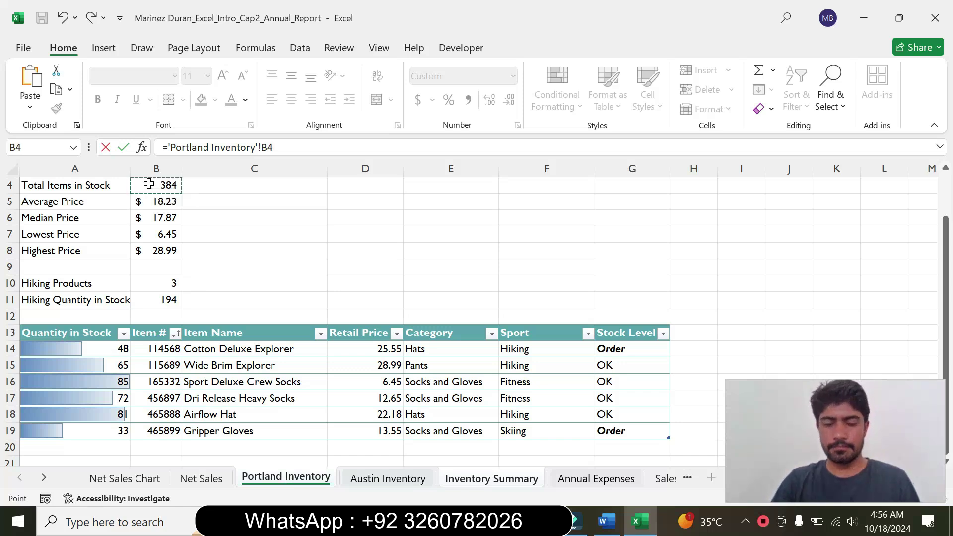
key("Return")
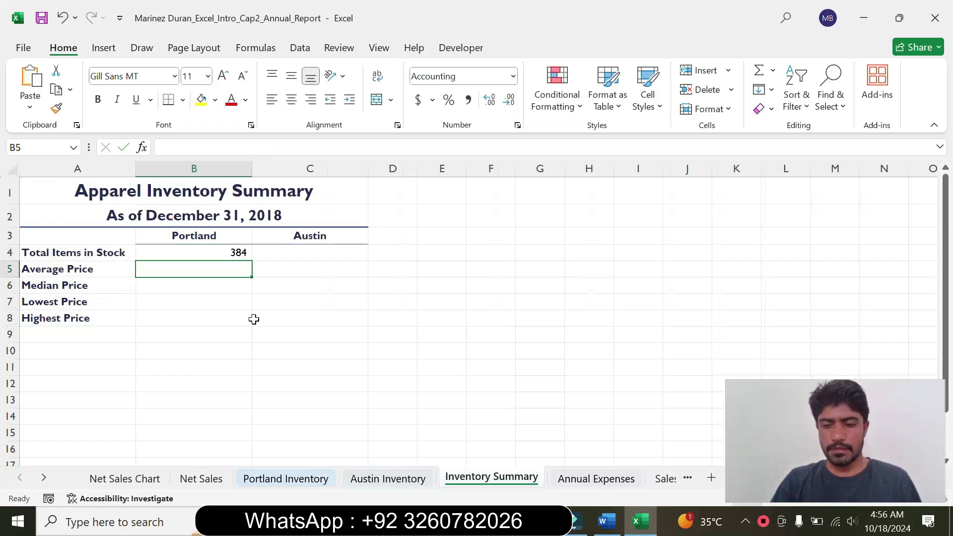
Enter formulas in B5 and B6 that reference the Average Price and Median Price cells B5 and B6 on the Portland Inventory sheet.
type("=")
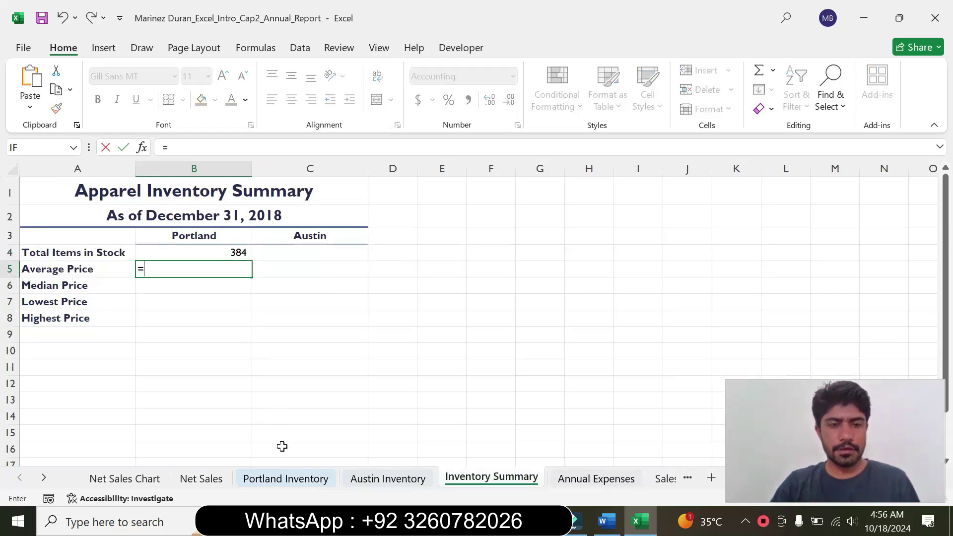
left_click(275, 480)
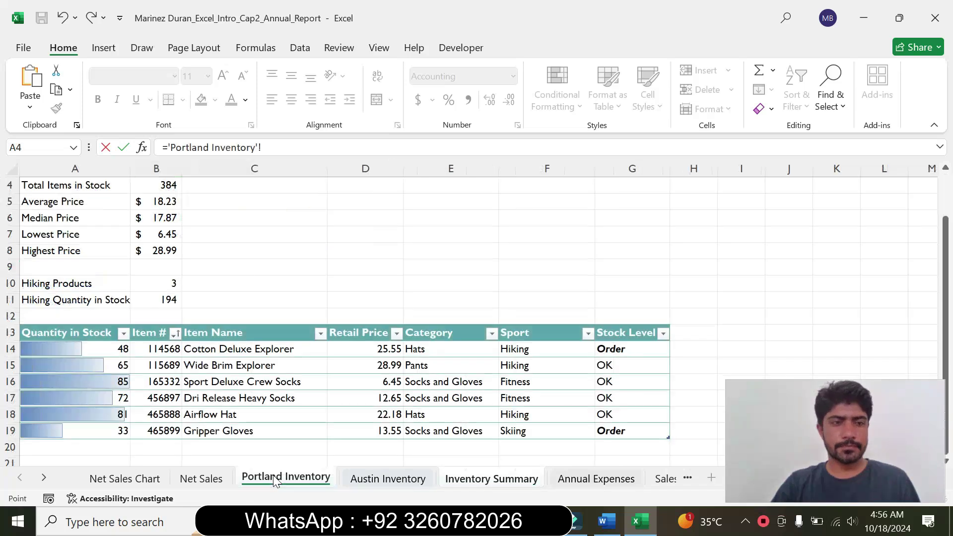
left_click(162, 202)
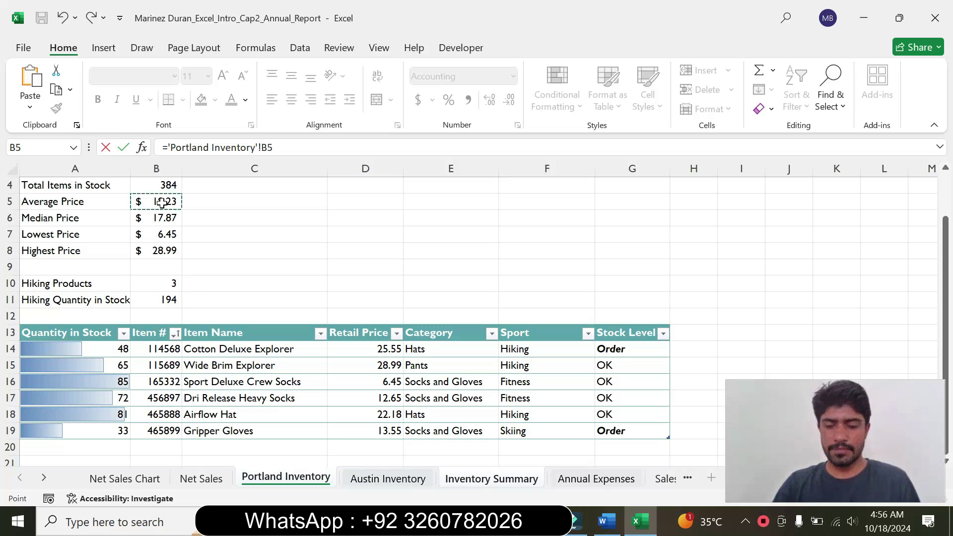
key("Return")
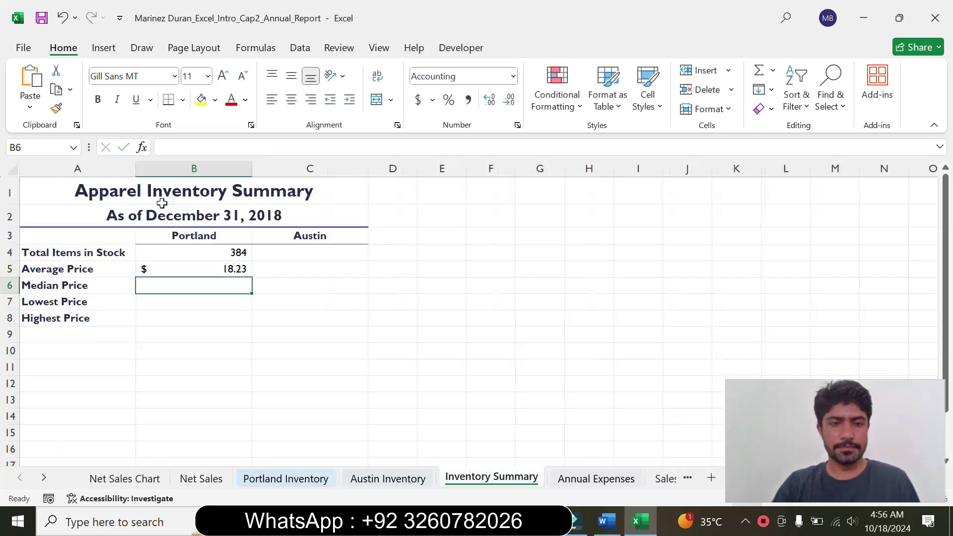
type("=")
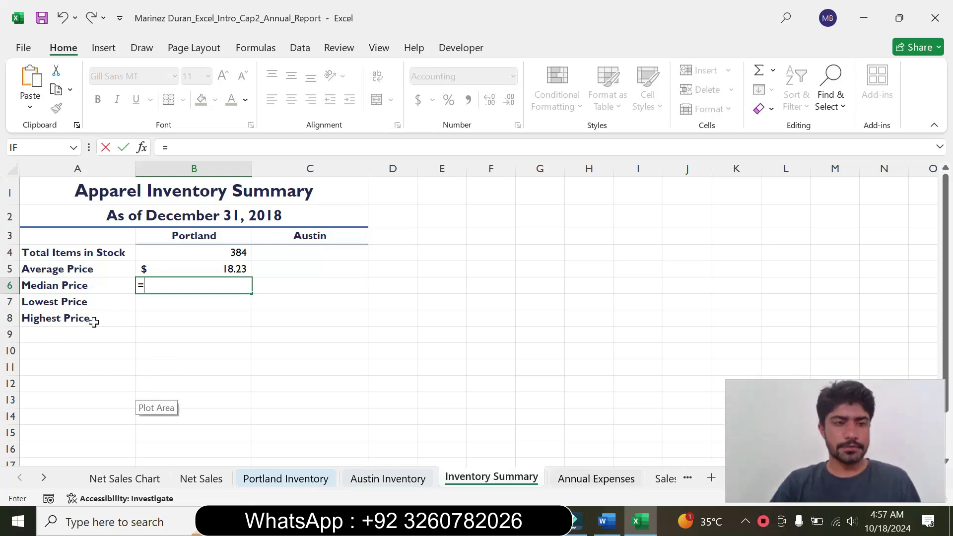
left_click(290, 481)
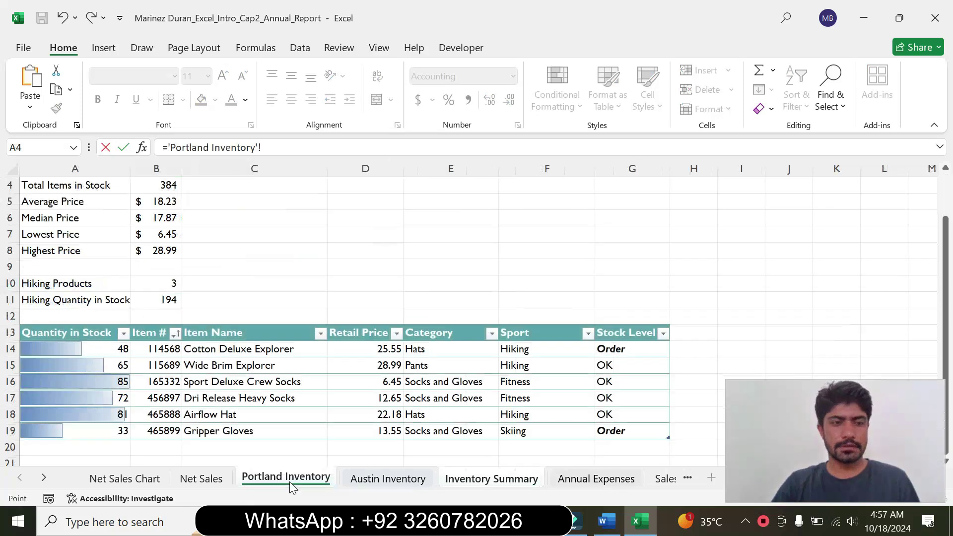
left_click(153, 217)
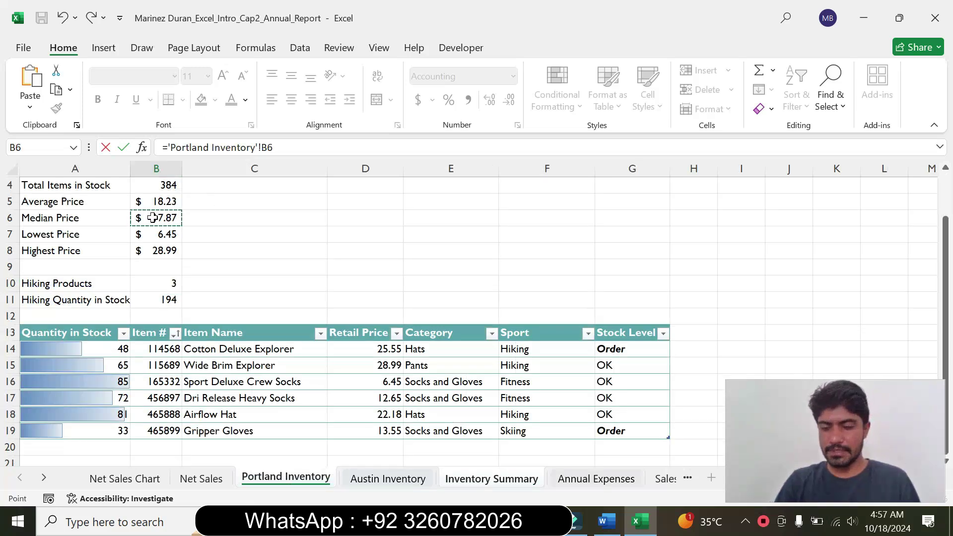
key("Return")
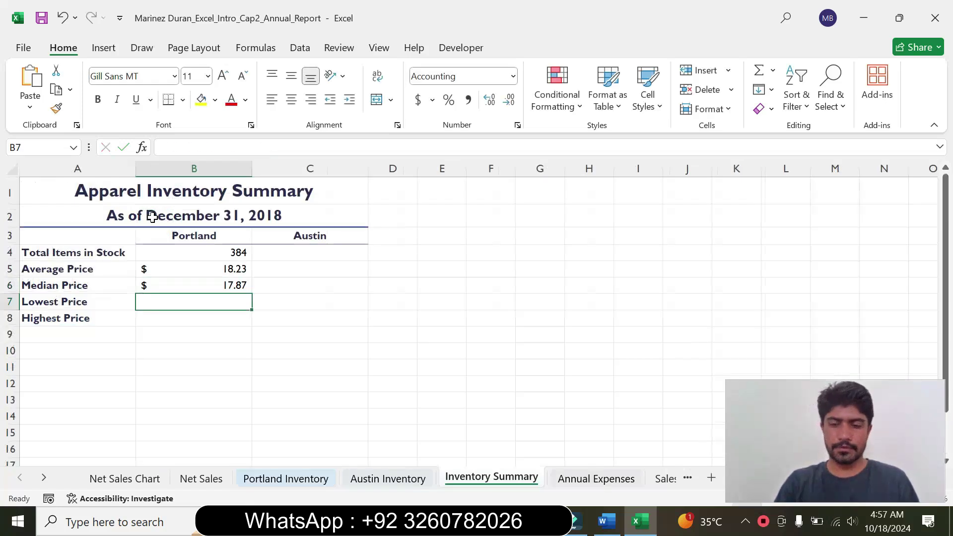
Enter formulas in B7 and B8 that reference the Lowest Price and Highest Price cells B7 and B8 on the Portland Inventory sheet.
type("=")
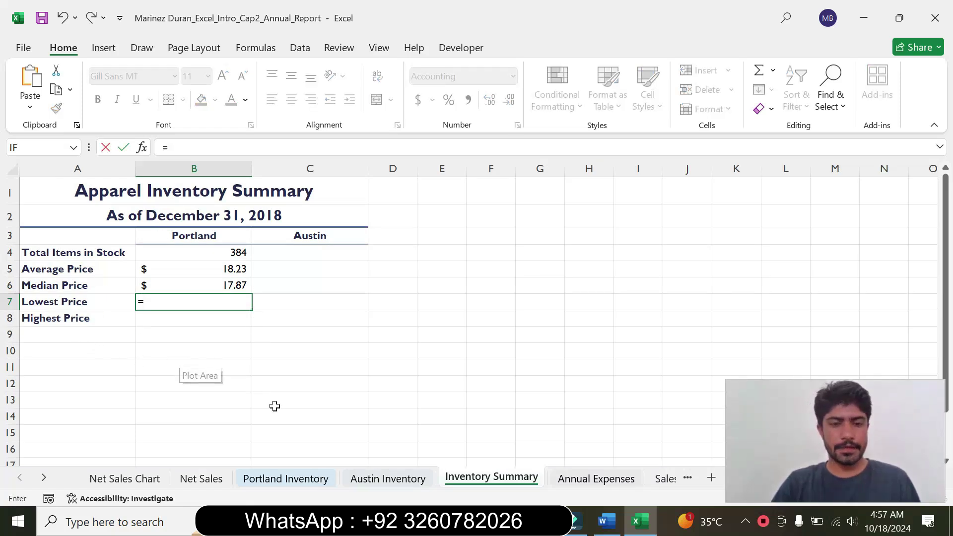
left_click(278, 484)
left_click(146, 239)
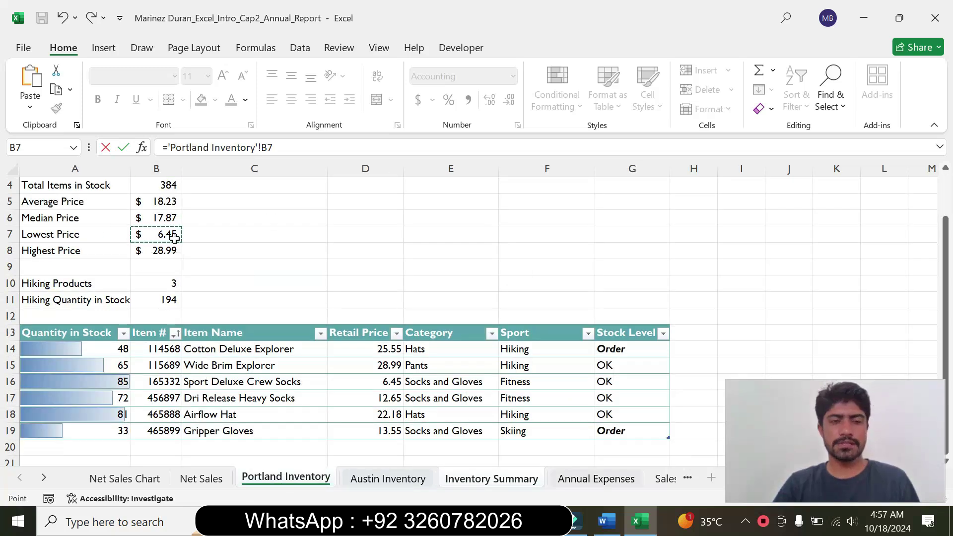
key("Return")
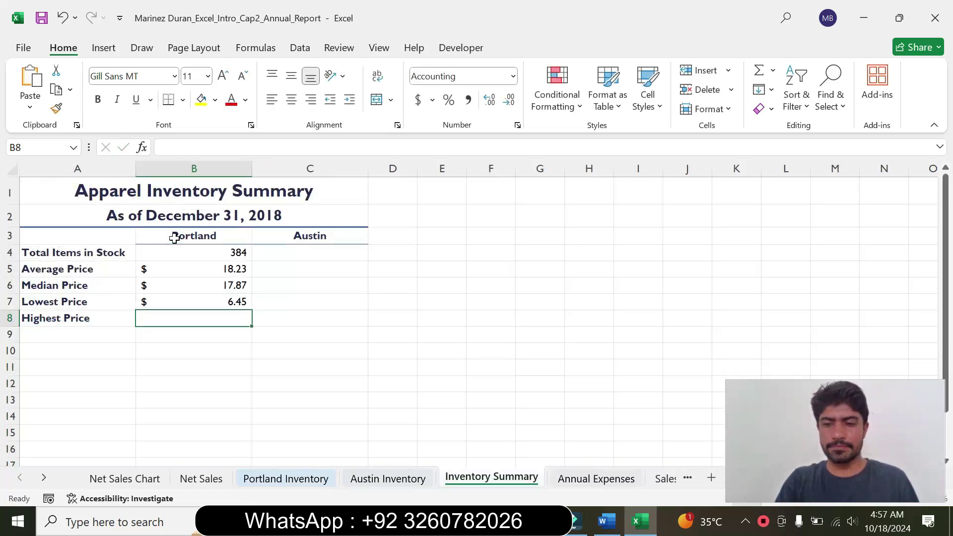
type("='Portland Inventory'!")
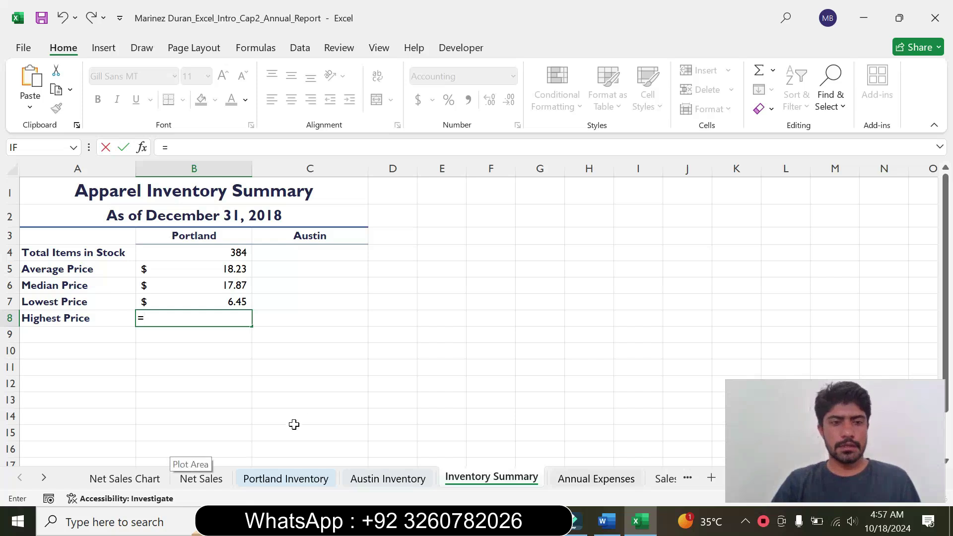
left_click(288, 479)
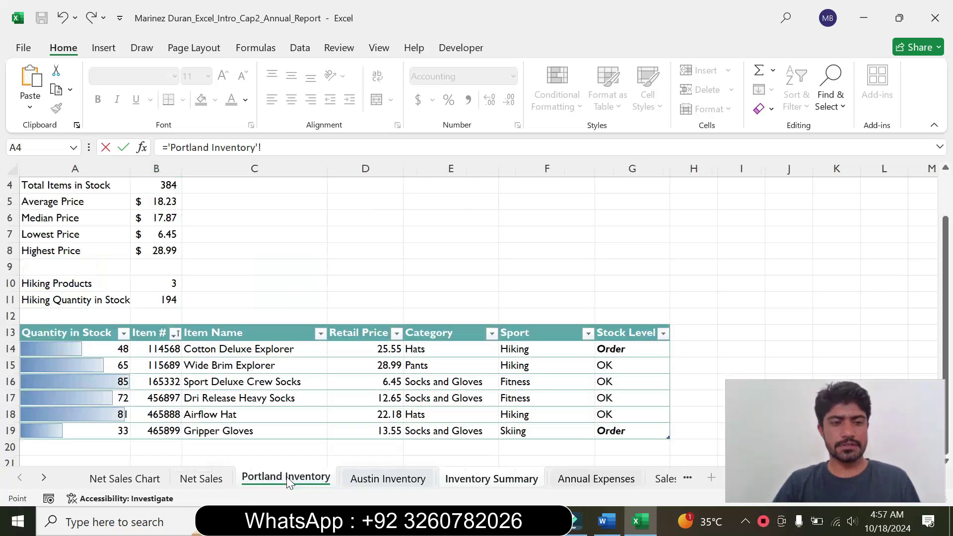
left_click(157, 250)
key("Return")
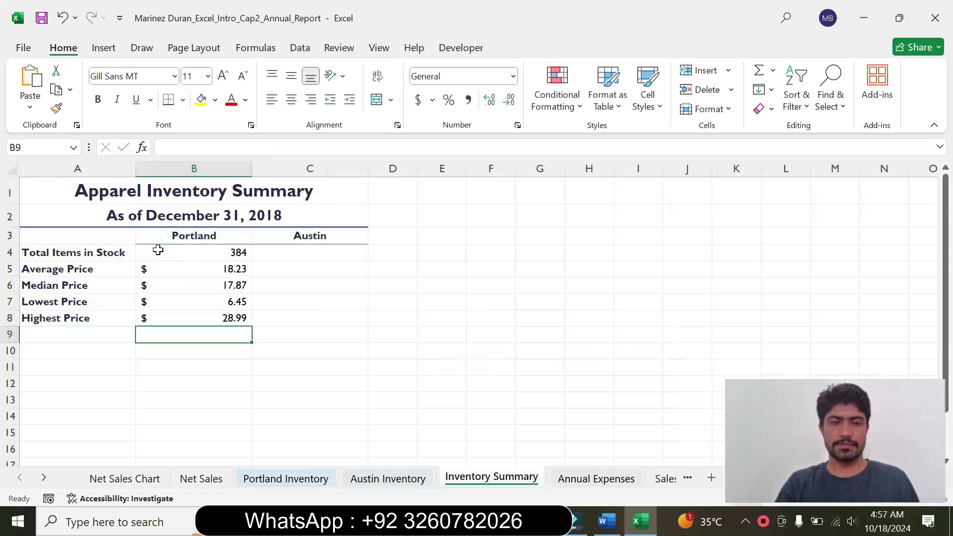
Return to Word and reset the step 15 instruction text to 9 pt with no highlight.
left_click(605, 521)
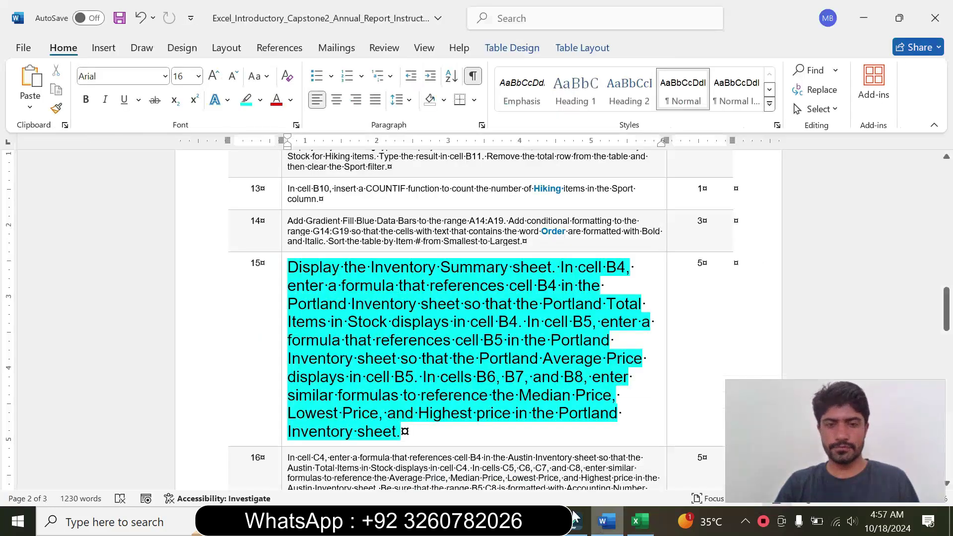
left_click(285, 385)
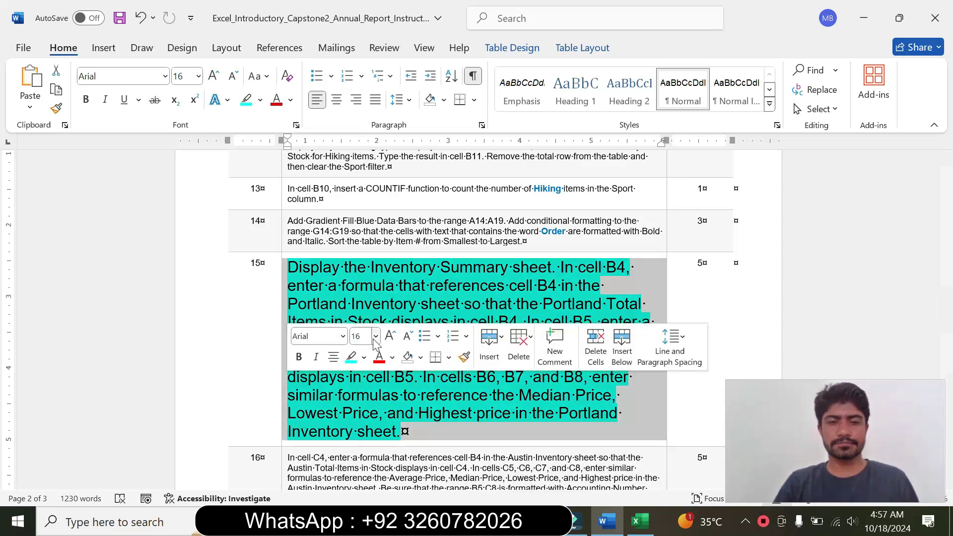
left_click(375, 336)
left_click(361, 60)
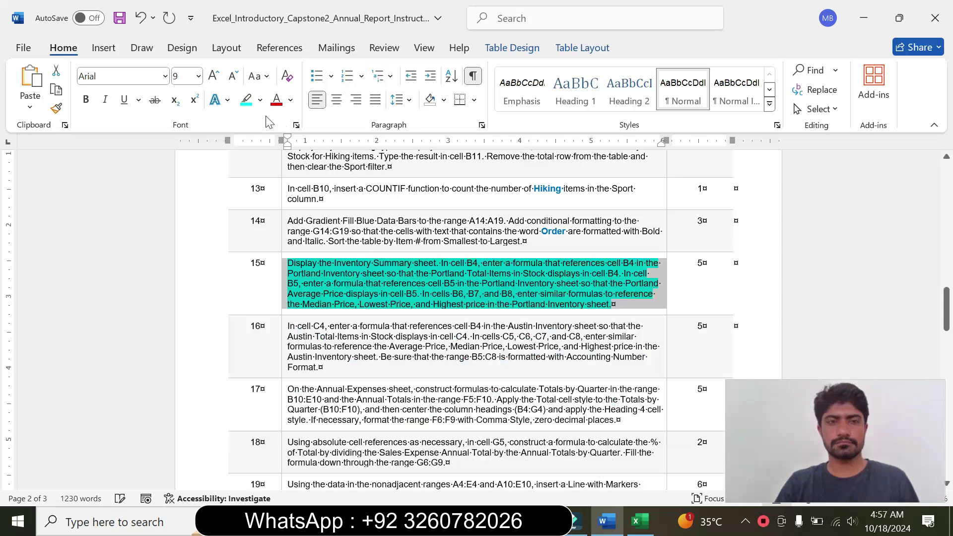
left_click(259, 99)
left_click(290, 213)
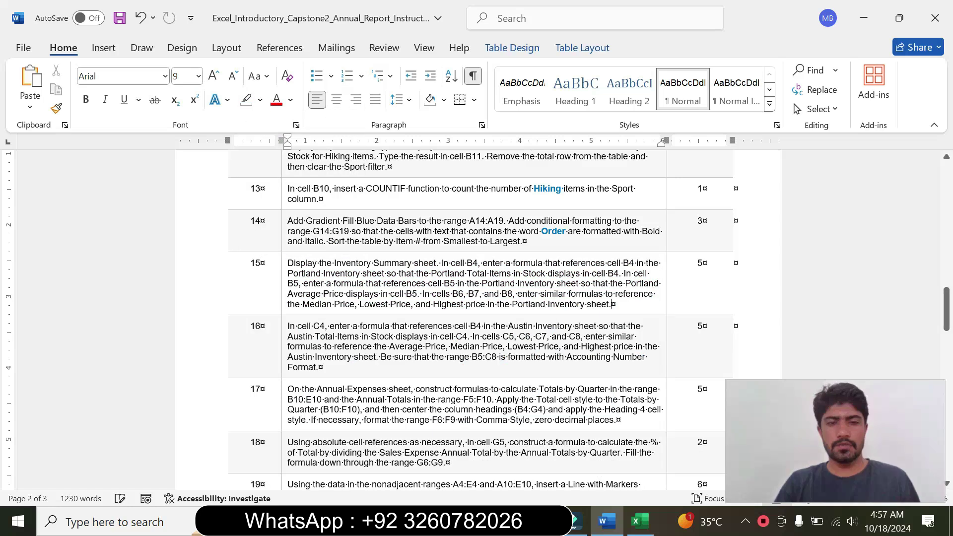
Enlarge the step 16 instruction to 14 pt and highlight it in turquoise.
left_click(281, 352)
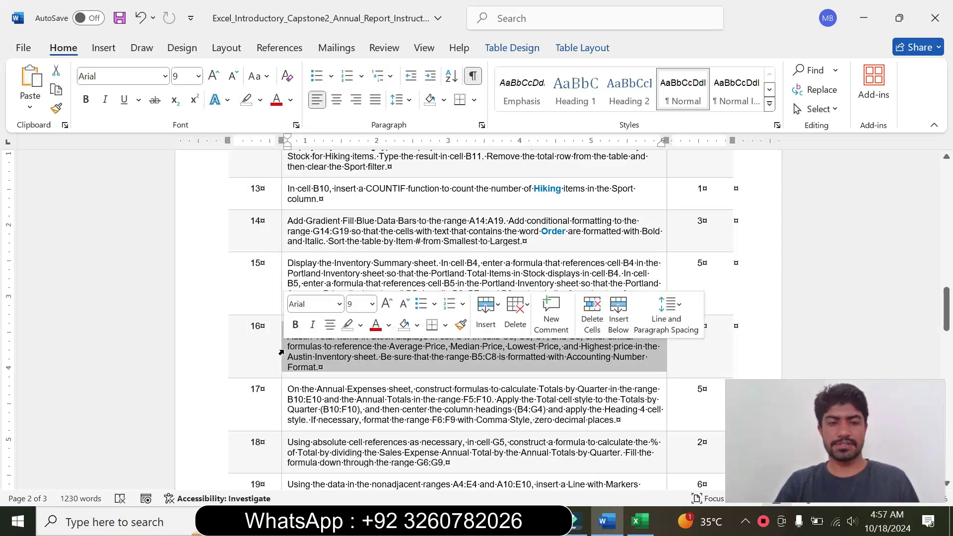
left_click(372, 304)
left_click(360, 102)
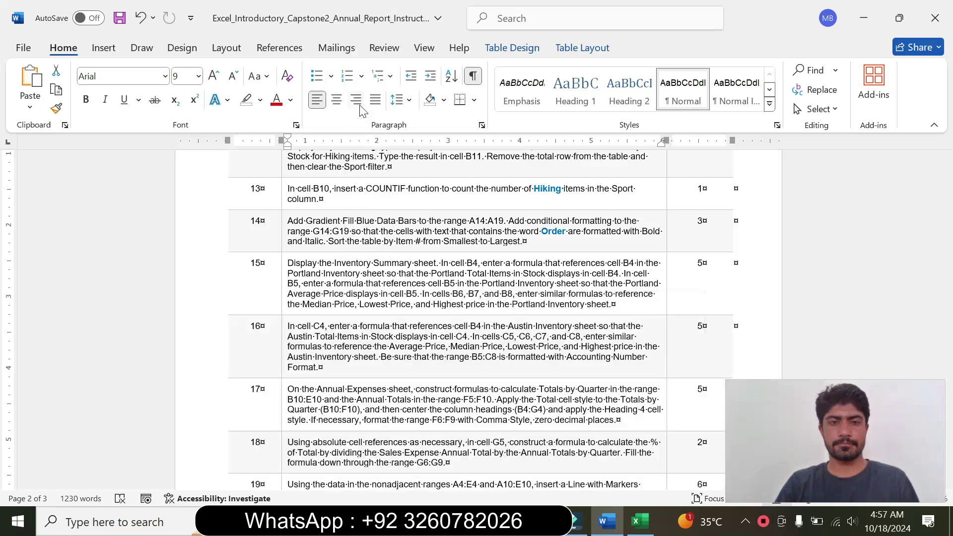
left_click(259, 100)
left_click(293, 151)
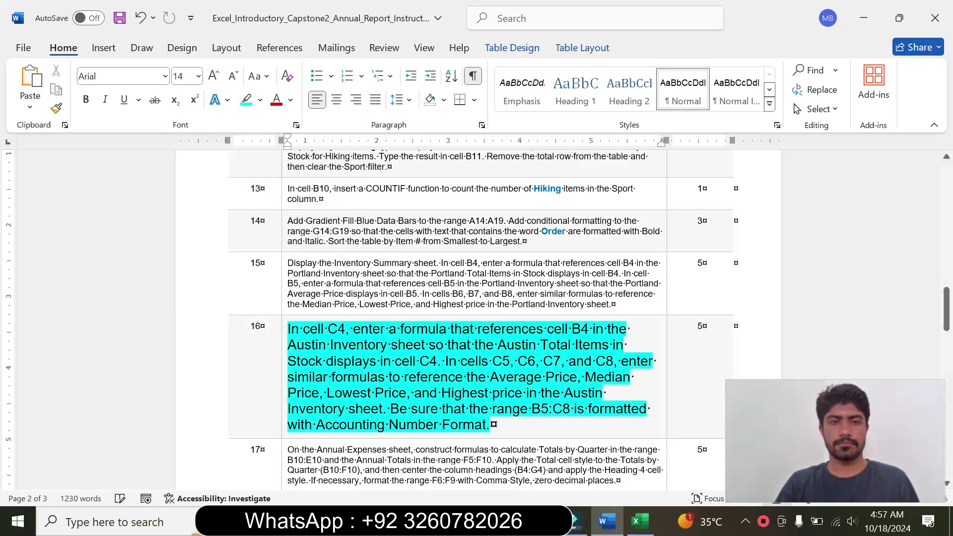
Read step 16, switch to Excel and enter a formula in C4 of Inventory Summary referencing Total Items in Stock in B4 on the Austin Inventory sheet.
left_click_drag(946, 309, 932, 325)
left_click_drag(287, 223, 605, 287)
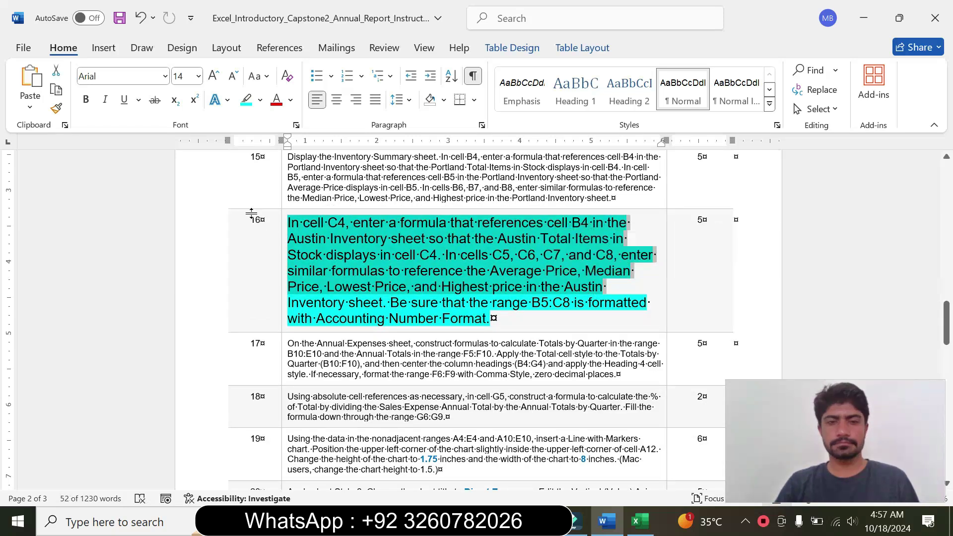
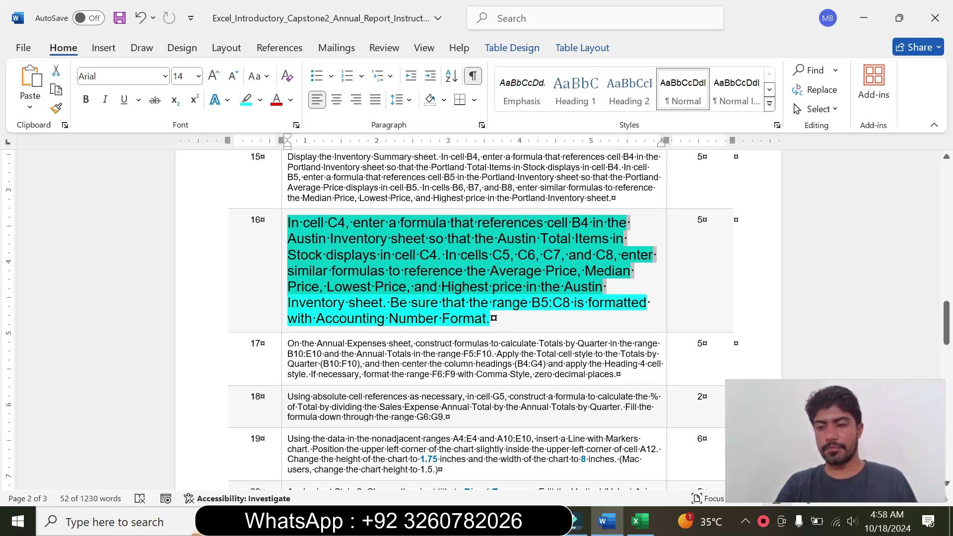
left_click(479, 288)
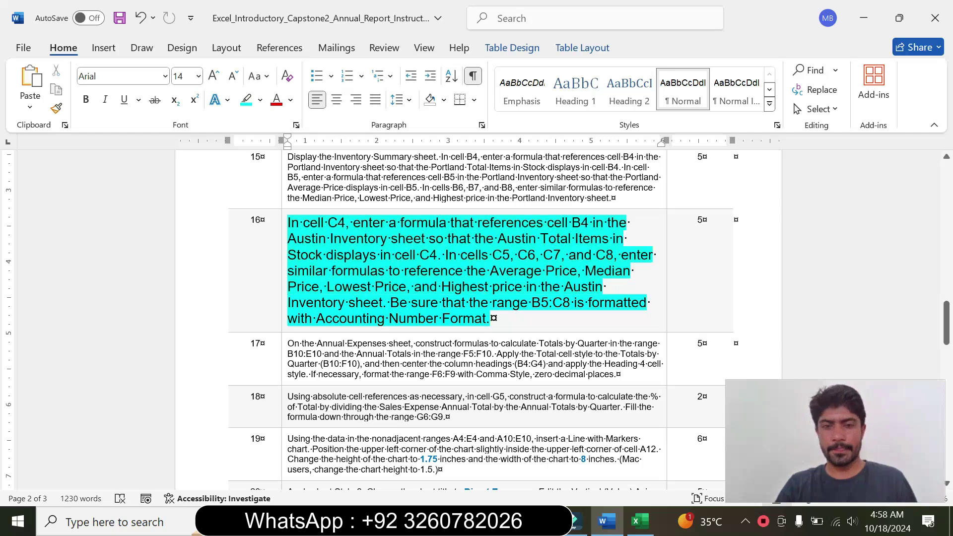
left_click(639, 522)
left_click(316, 252)
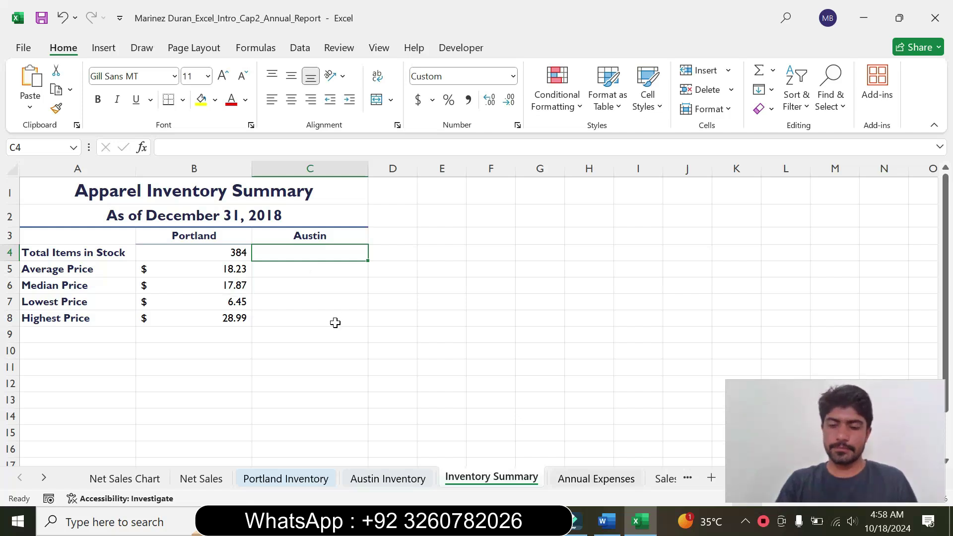
type("=")
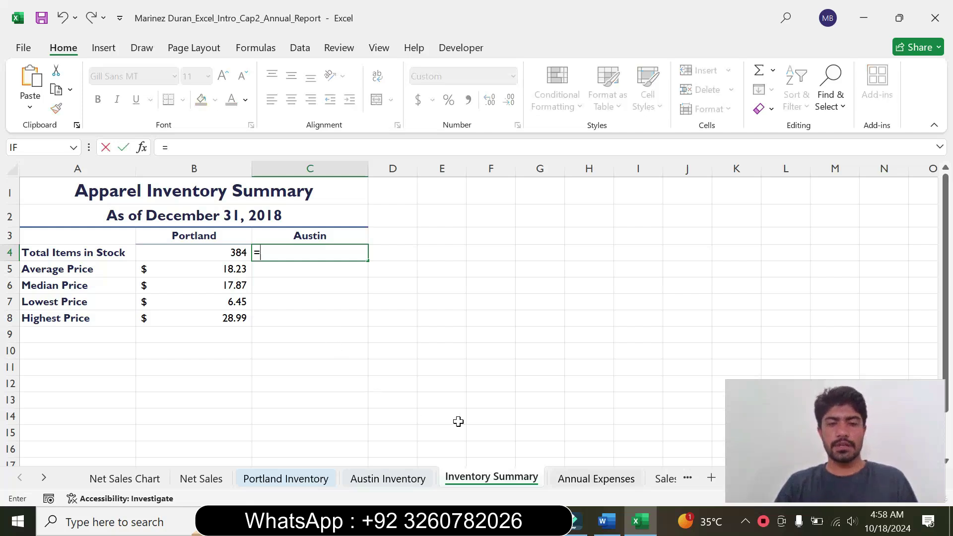
left_click(384, 479)
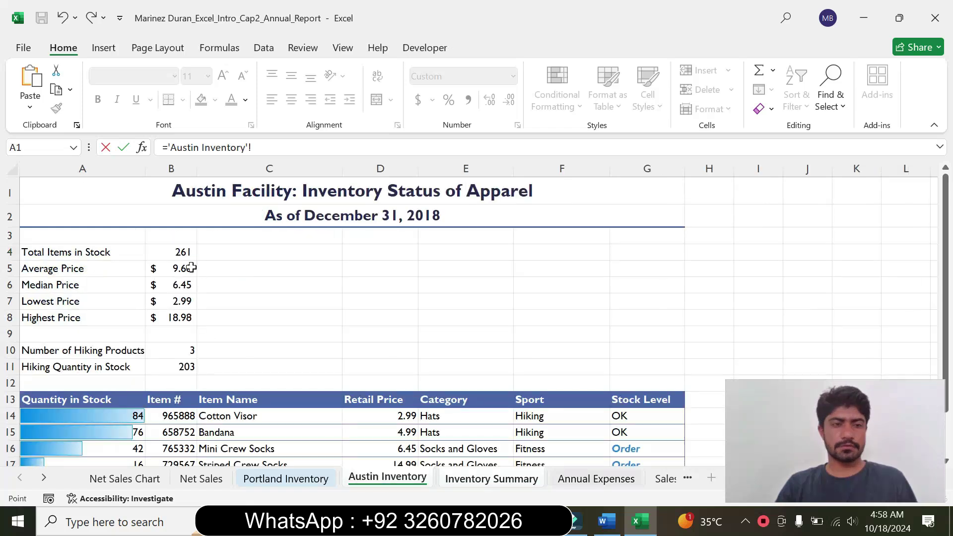
left_click(164, 256)
key("Return")
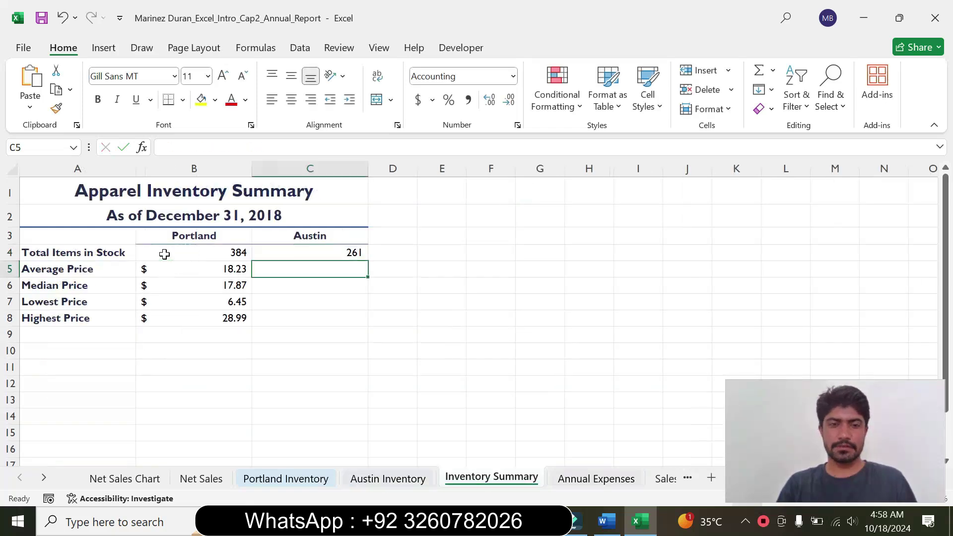
Enter formulas in C5 and C6 that reference the Average Price and Median Price cells B5 and B6 on the Austin Inventory sheet.
type("=")
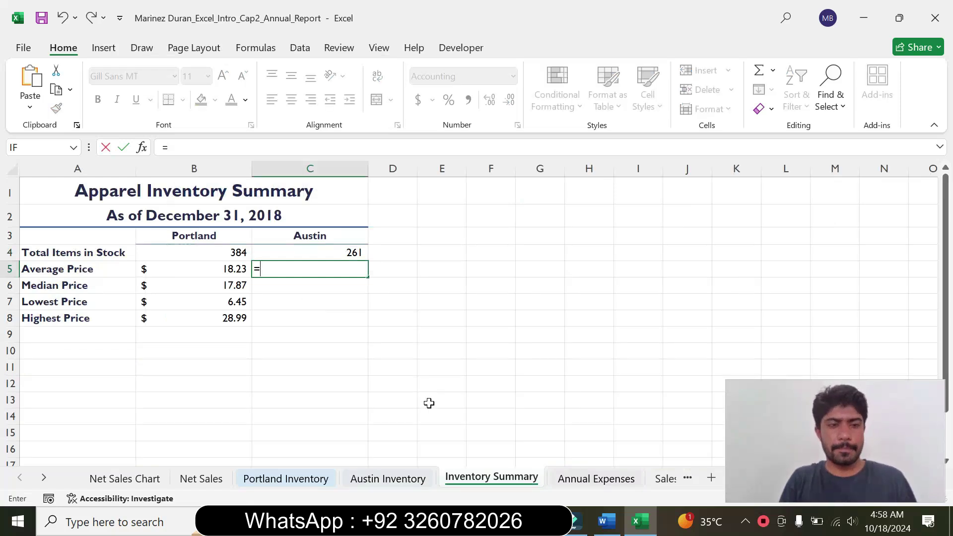
left_click(376, 479)
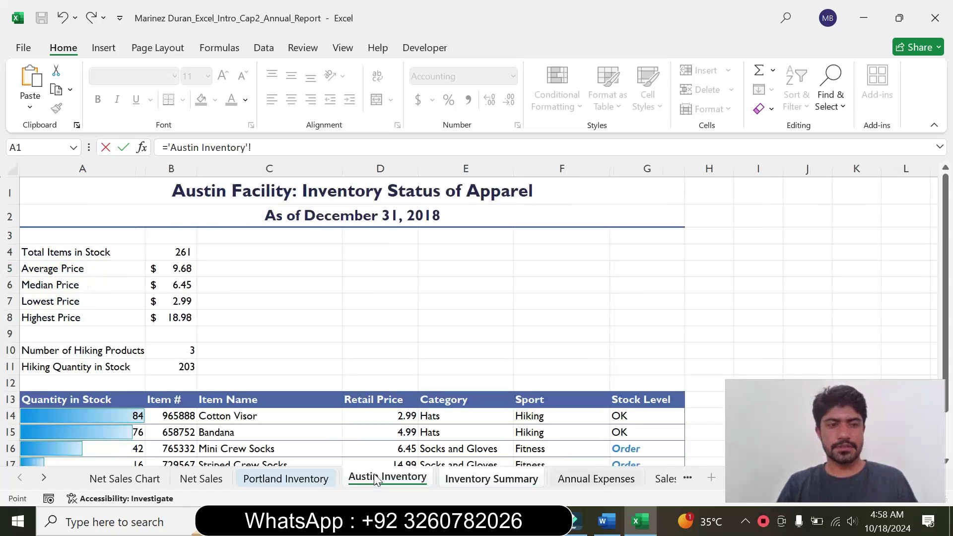
left_click(183, 269)
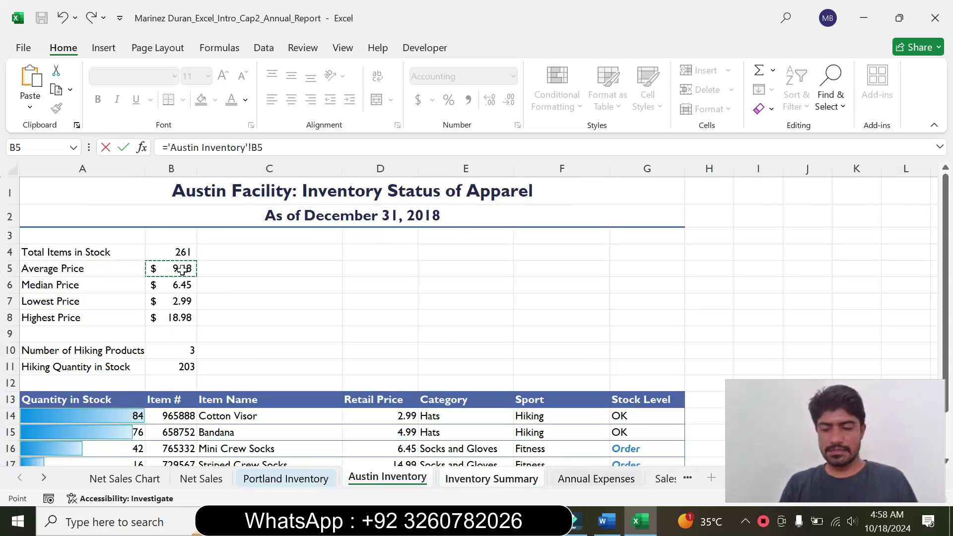
key("Return")
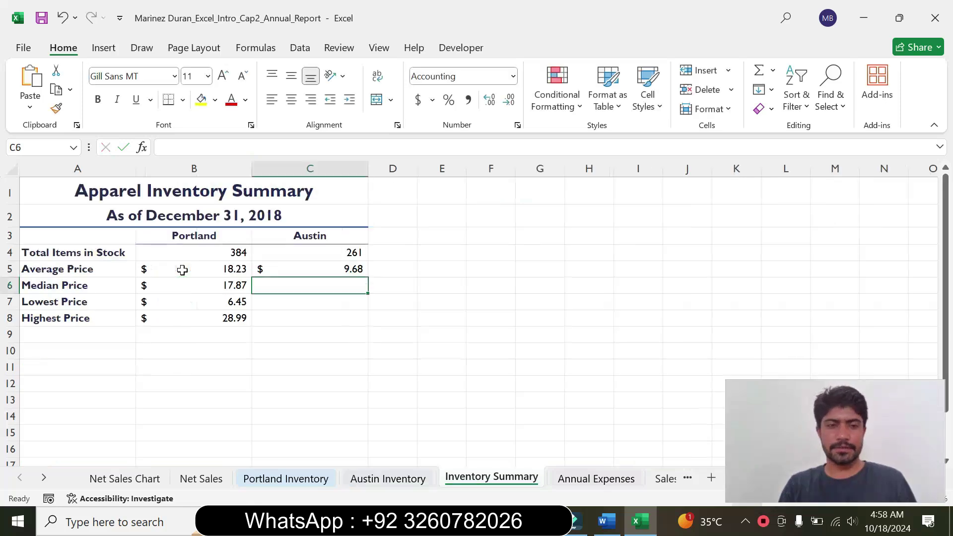
type("=")
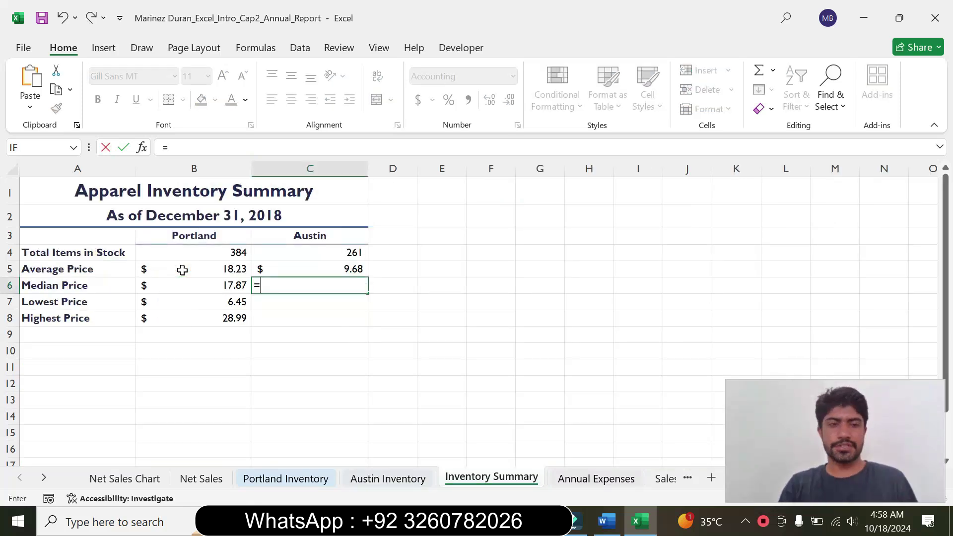
left_click(368, 481)
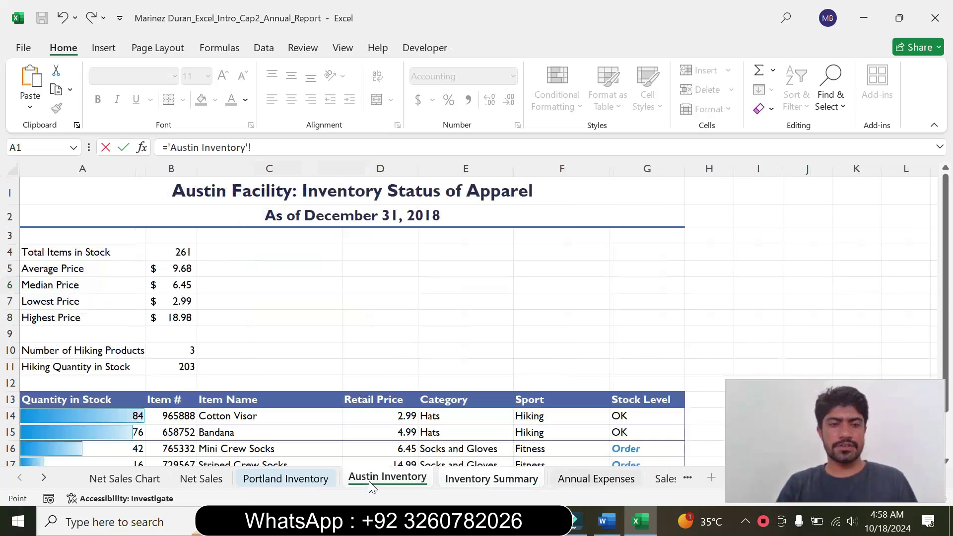
left_click(174, 287)
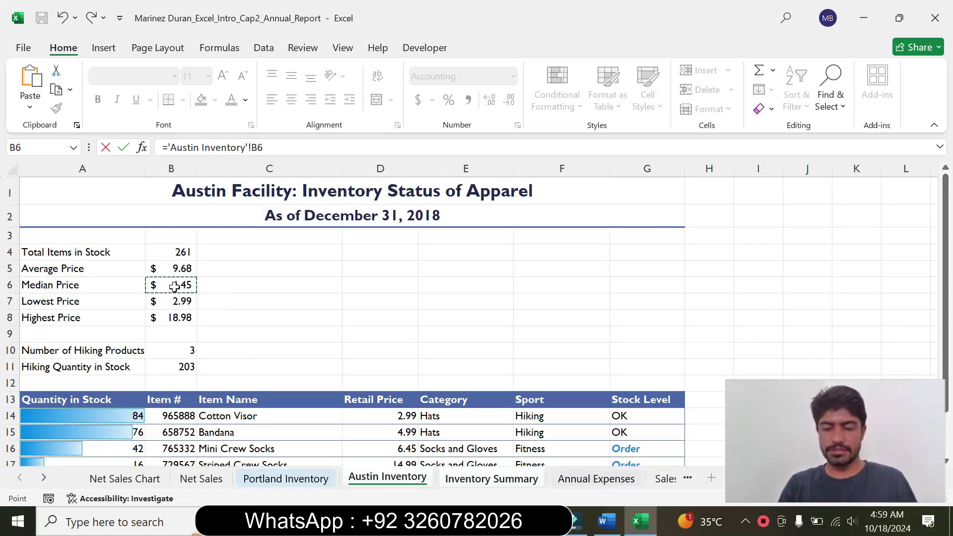
key("Return")
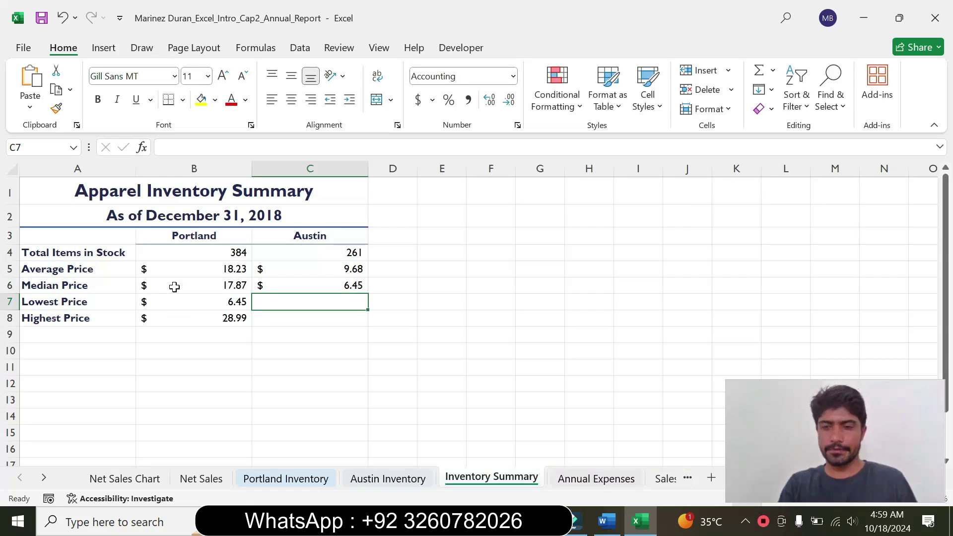
Enter formulas in C7 and C8 that reference the Lowest Price and Highest Price cells B7 and B8 on the Austin Inventory sheet.
type("=")
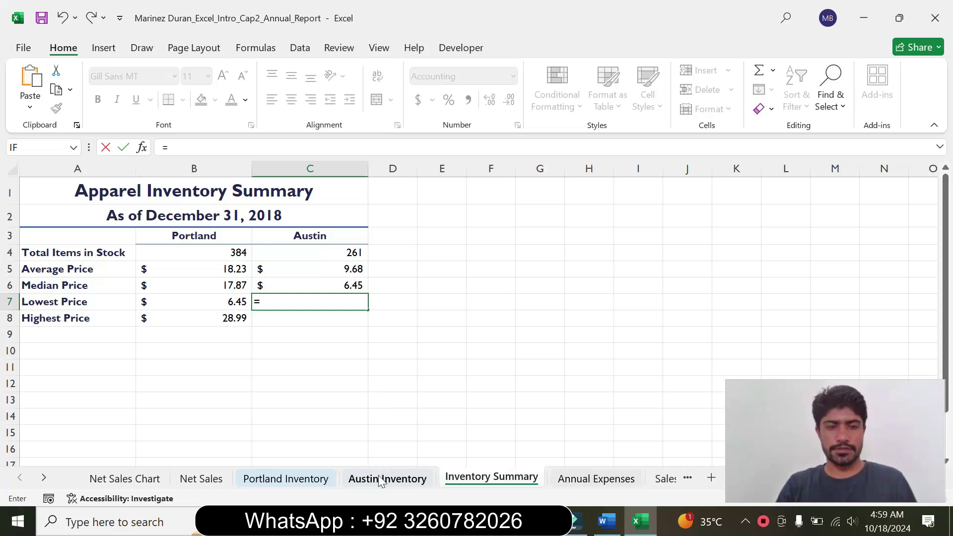
left_click(397, 479)
left_click(173, 298)
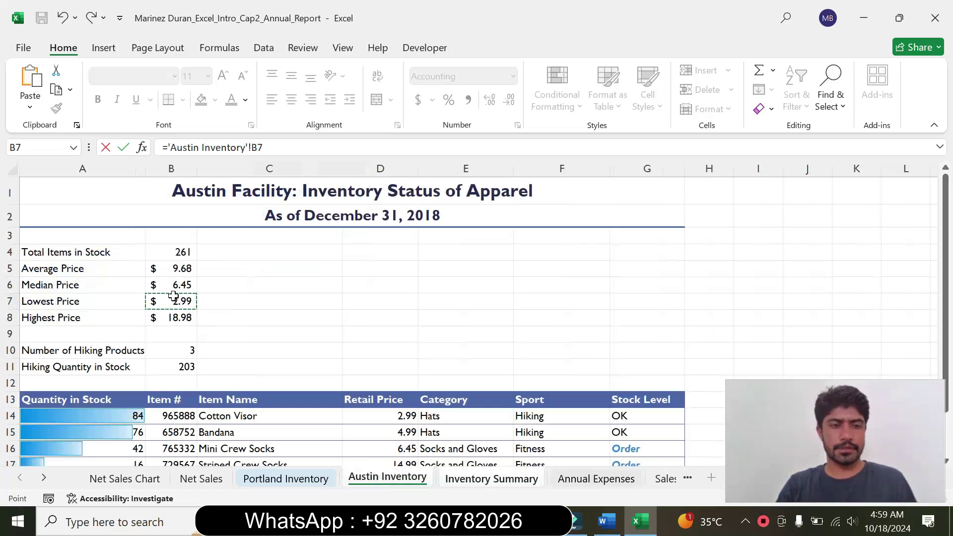
key("Return")
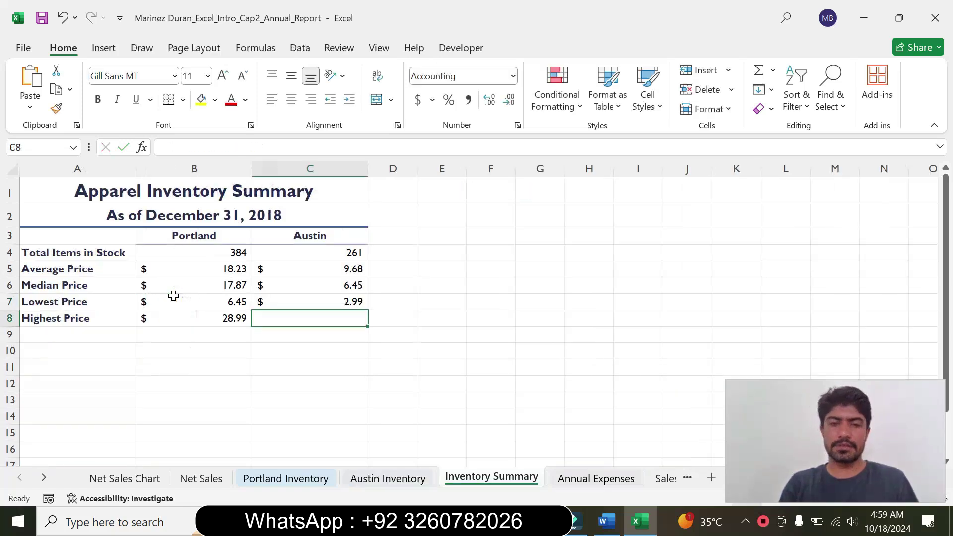
type("=")
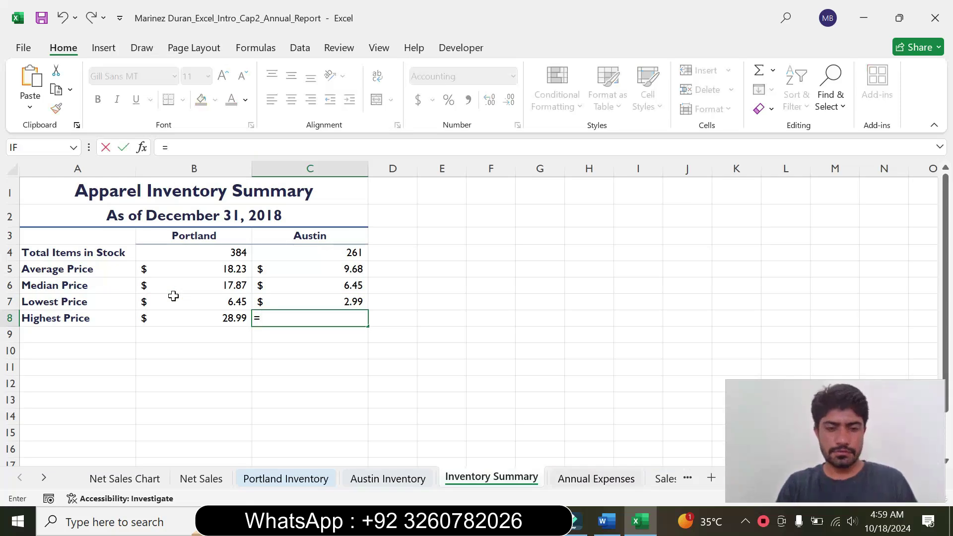
left_click(399, 481)
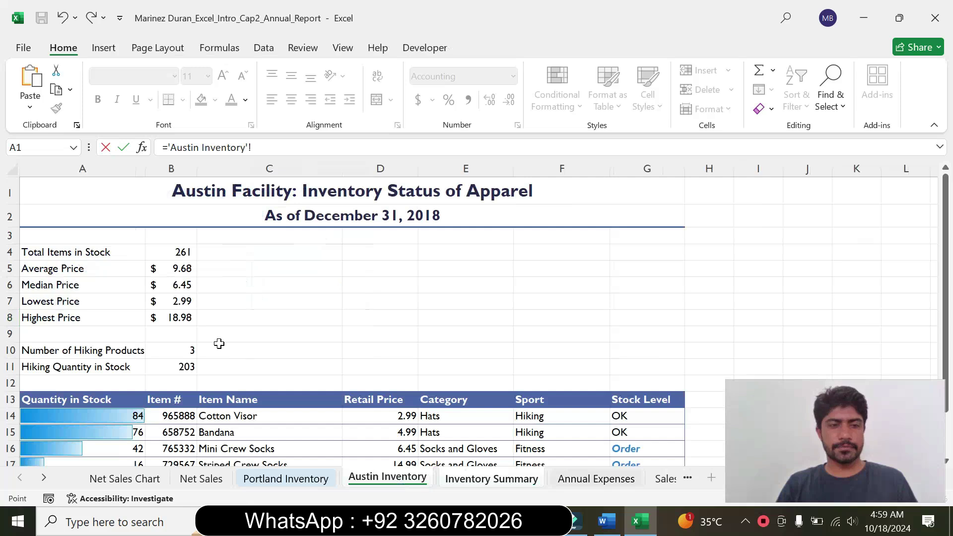
left_click(177, 317)
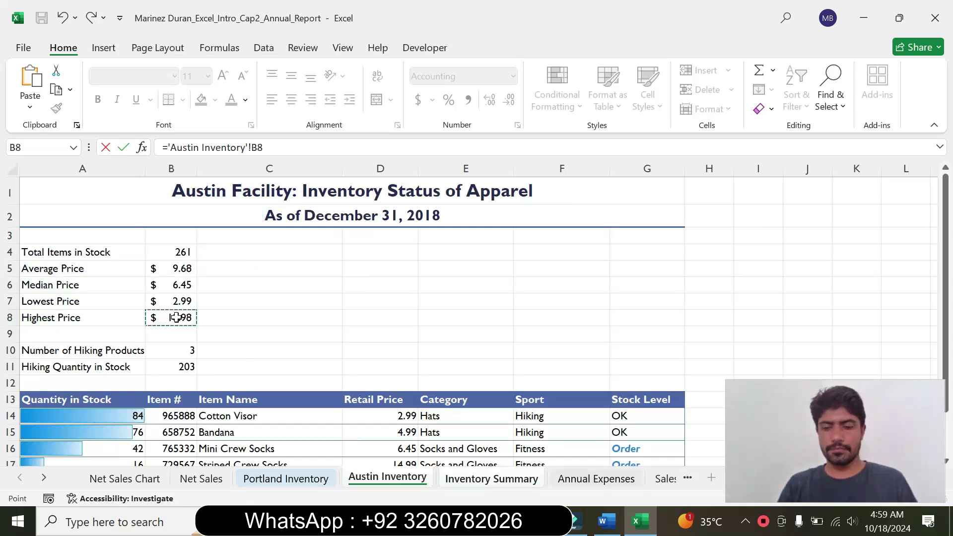
key("Return")
Copy the range reference B5:C8 from step 16 in Word, select that range in Excel and apply Accounting Number Format.
left_click(607, 521)
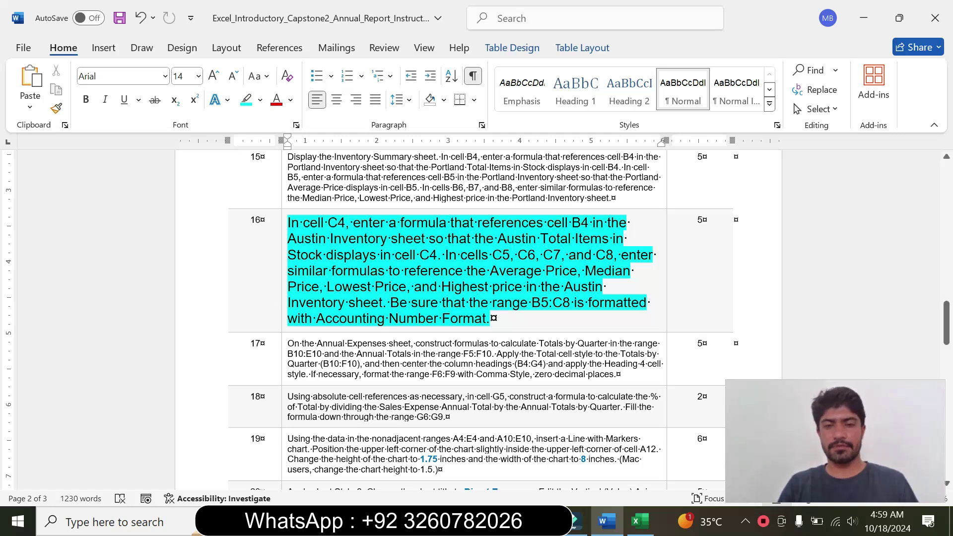
left_click_drag(532, 303, 564, 300)
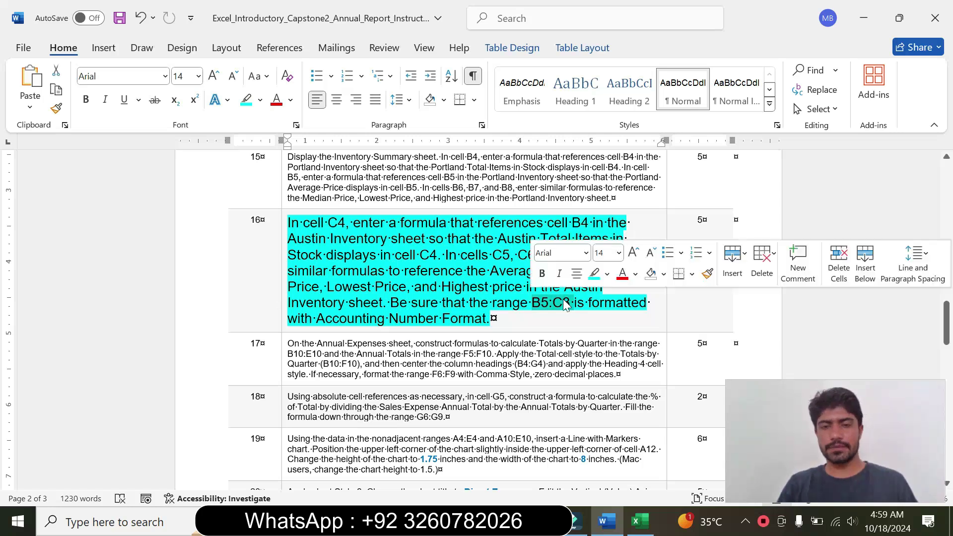
left_click(640, 521)
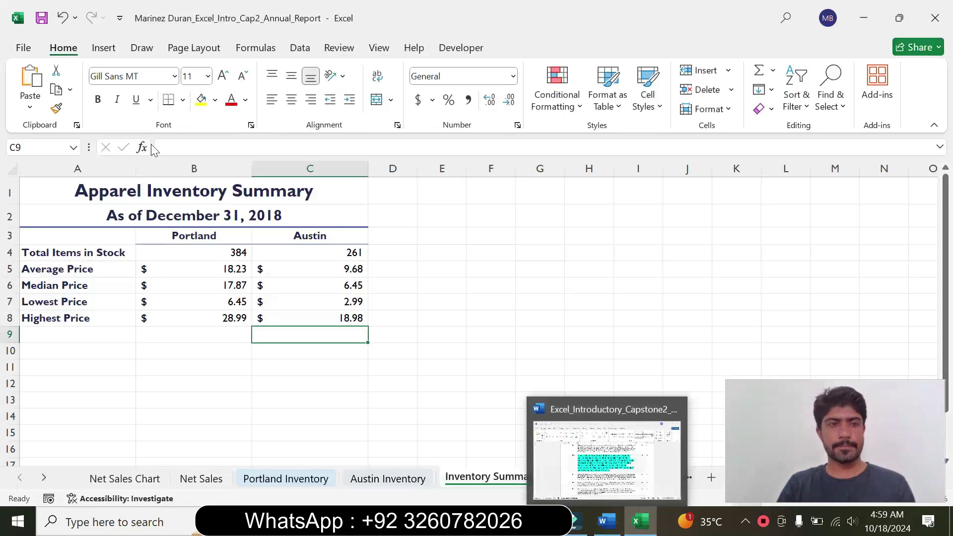
key("ctrl+v")
key("Return")
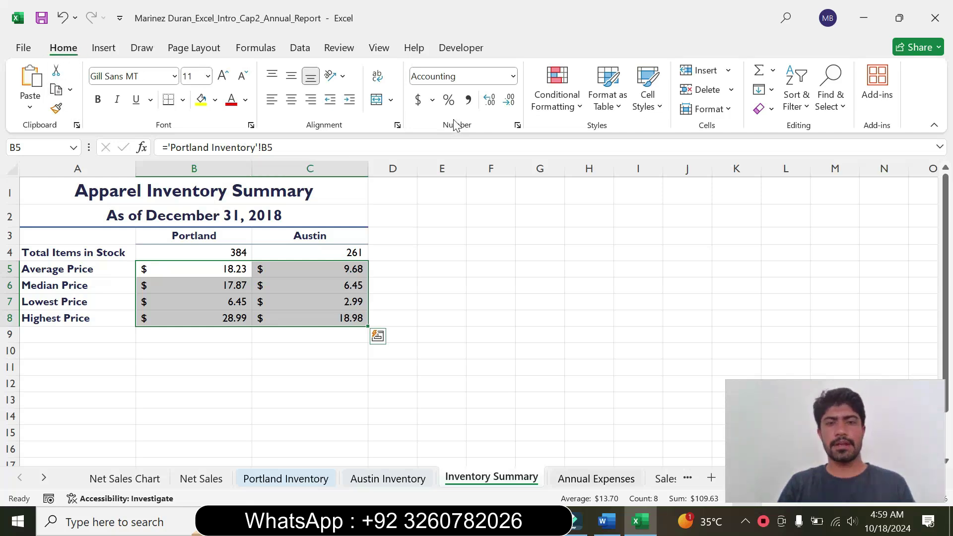
left_click(432, 100)
left_click(451, 124)
Return to Word and reset the step 16 instruction text to 9 pt with no highlight.
key("alt+Tab")
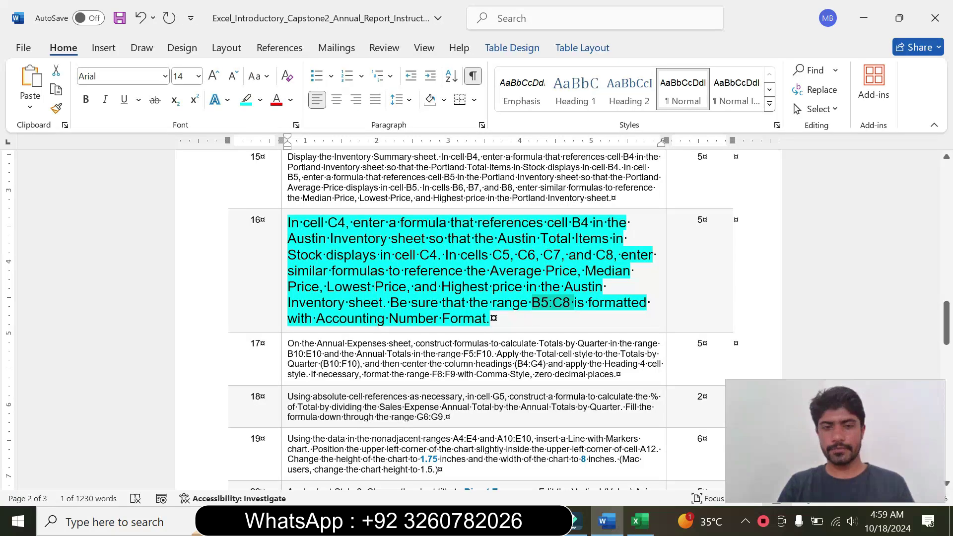
left_click(285, 300)
left_click(285, 305)
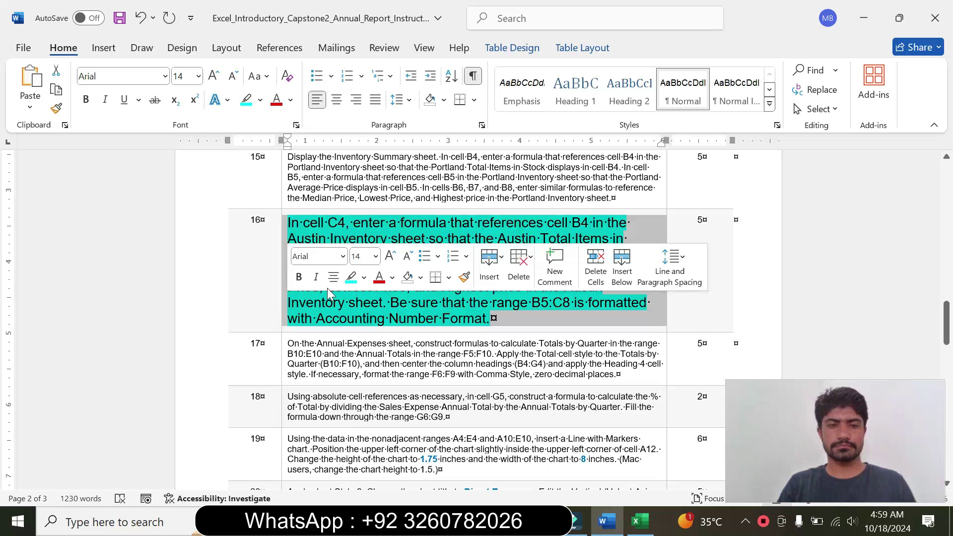
left_click(376, 256)
left_click(372, 31)
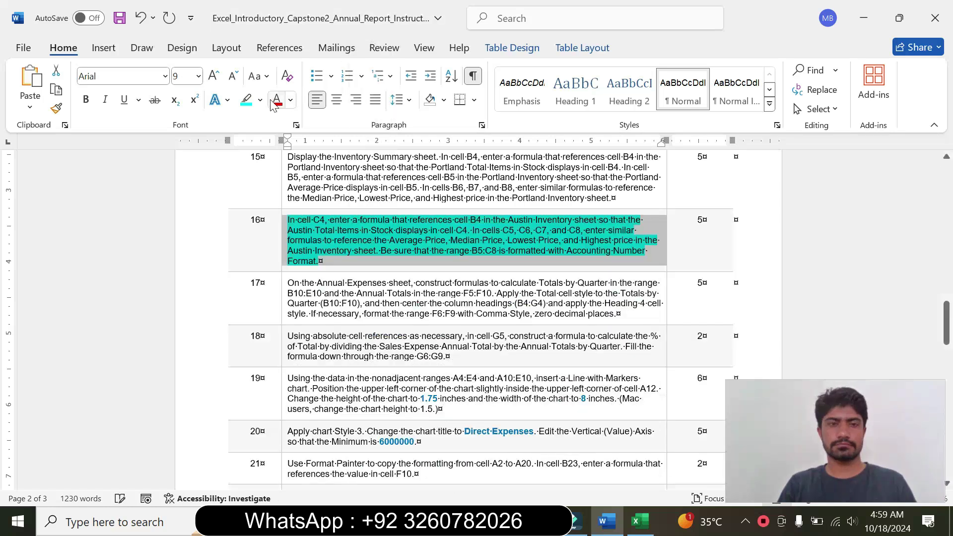
left_click(262, 101)
left_click(276, 220)
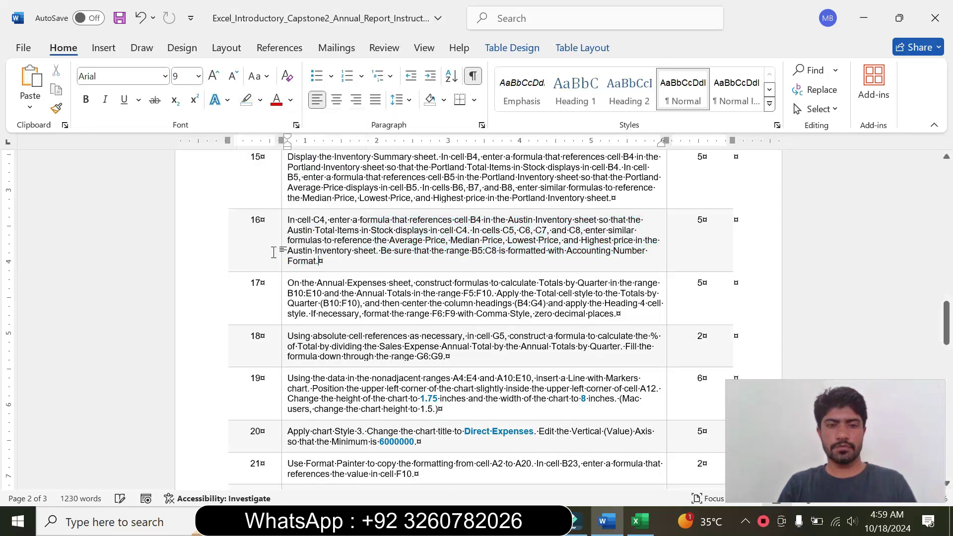
Enlarge the step 17 instruction to 16 pt and highlight it in turquoise.
left_click(283, 319)
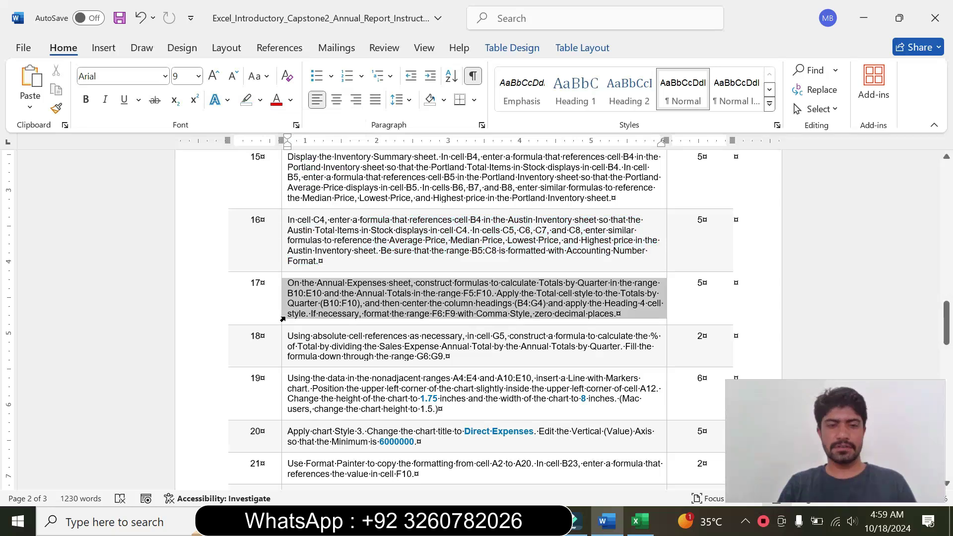
left_click(374, 271)
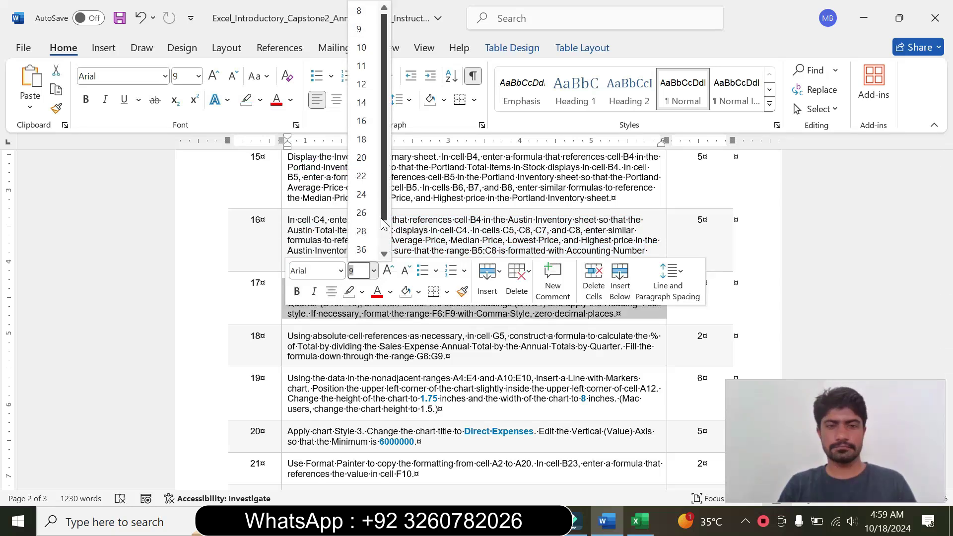
left_click(261, 100)
left_click(293, 149)
Read step 17, copy its range reference B10:E10 and switch to Excel to display the Annual Expenses sheet.
left_click_drag(300, 287, 534, 397)
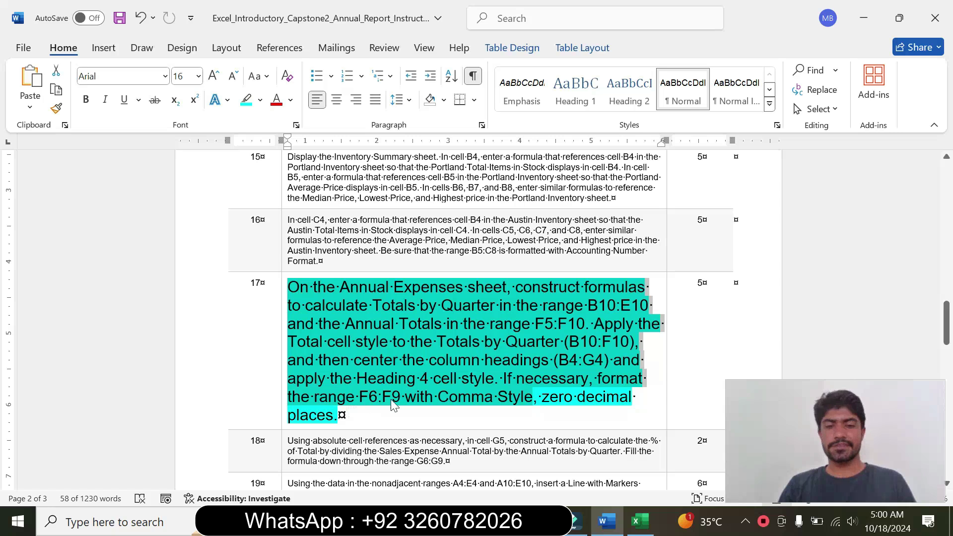
left_click(573, 397)
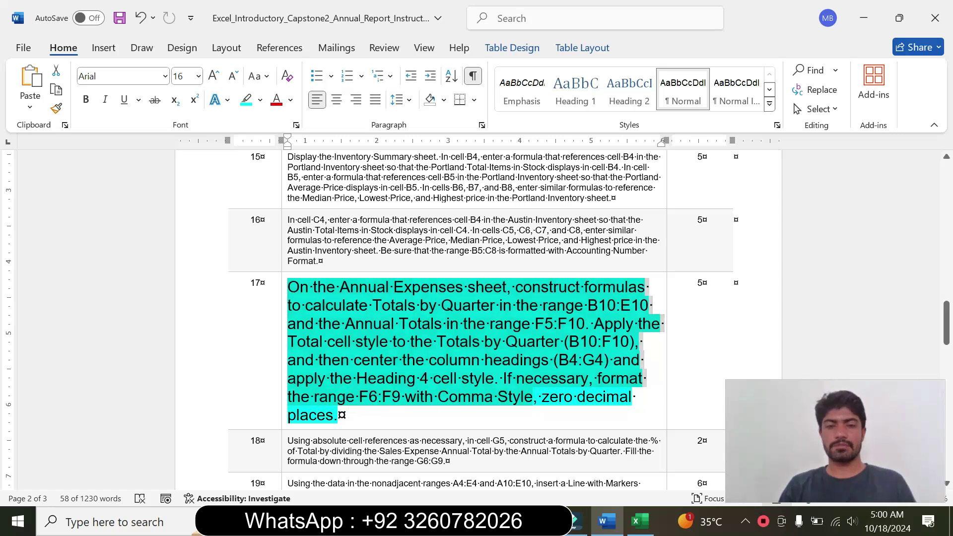
left_click_drag(588, 305, 631, 307)
key("ctrl+c")
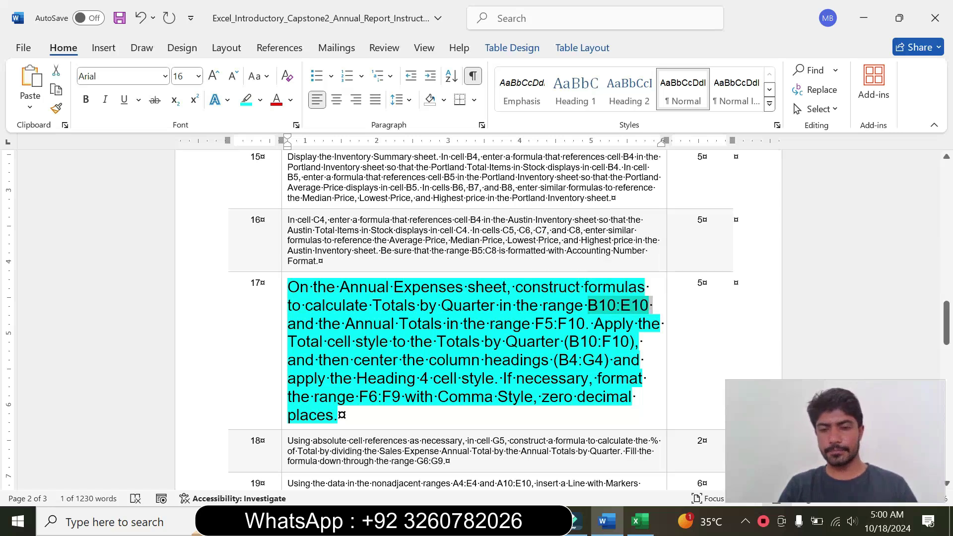
left_click(639, 521)
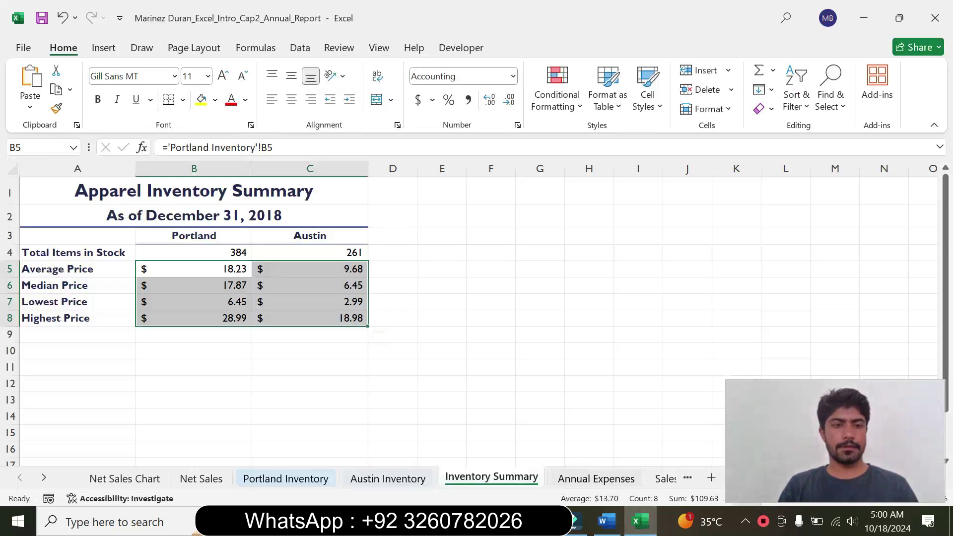
left_click(603, 524)
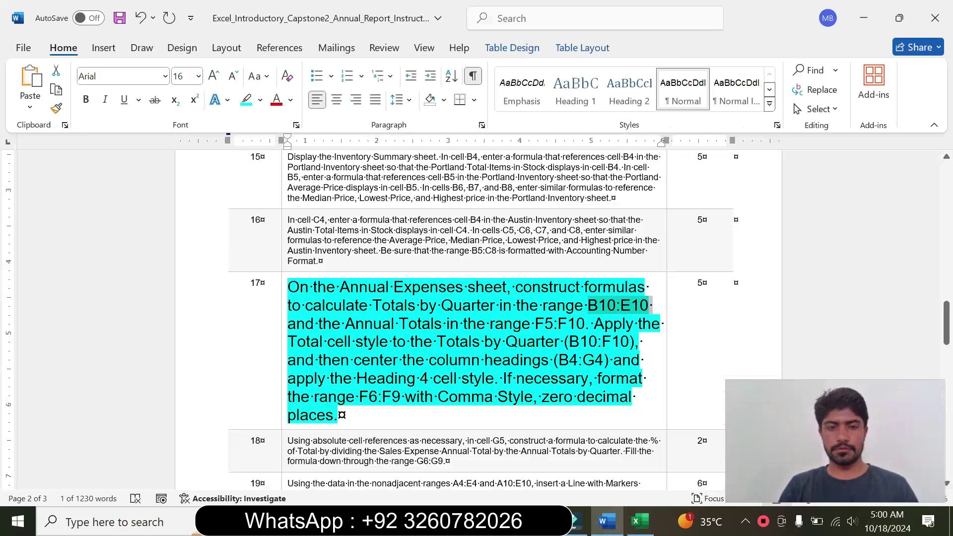
left_click_drag(341, 287, 464, 288)
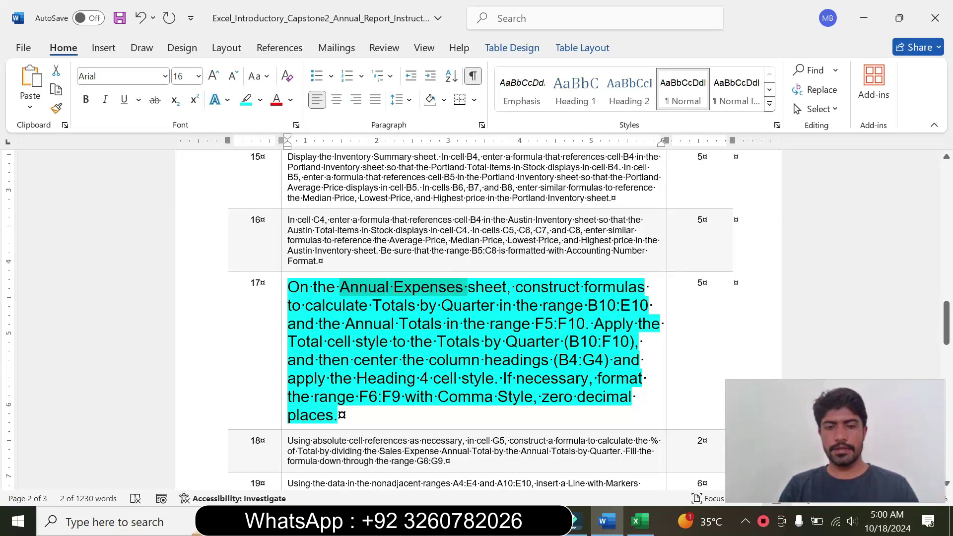
left_click(639, 521)
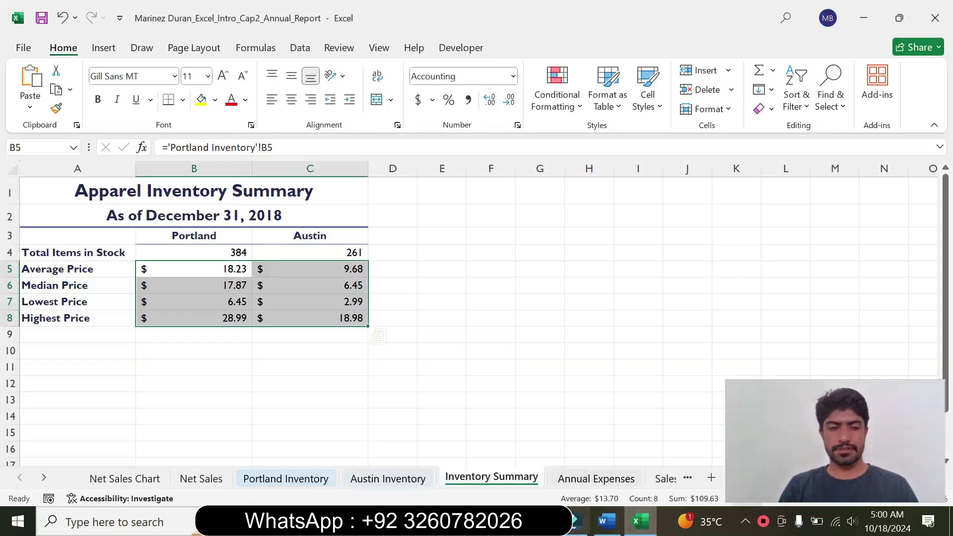
left_click(578, 480)
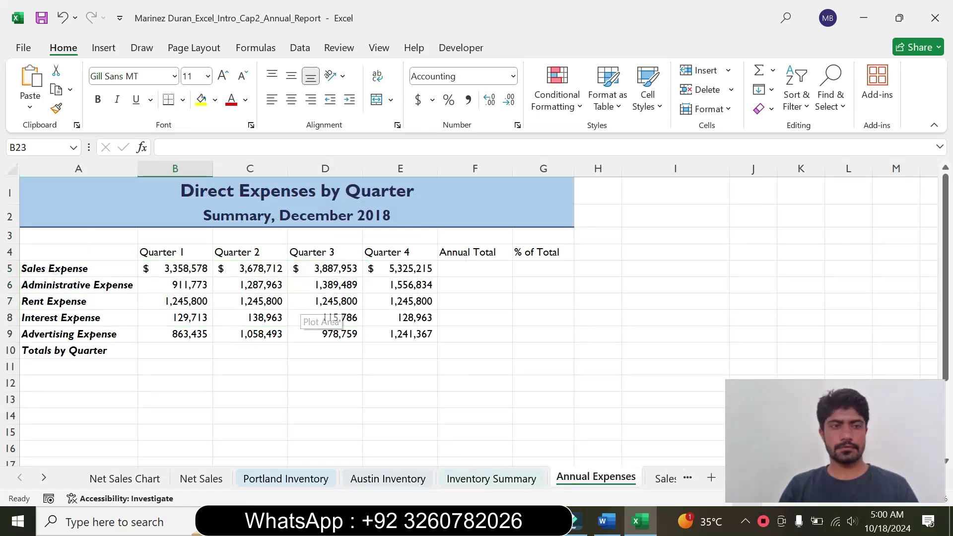
Enter a SUM formula in B10 that totals the Quarter 1 expenses in B5:B9.
left_click(37, 148)
key("ctrl+v")
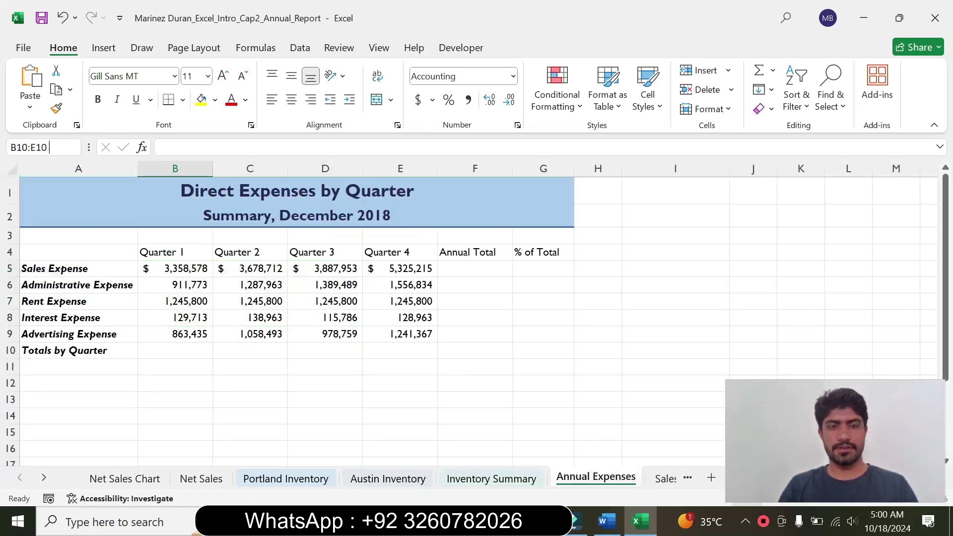
key("Return")
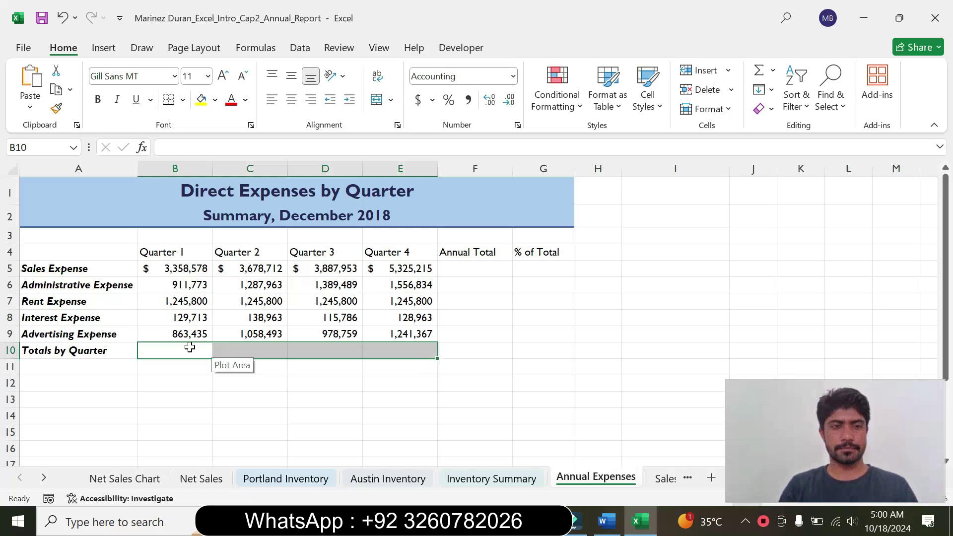
left_click(189, 348)
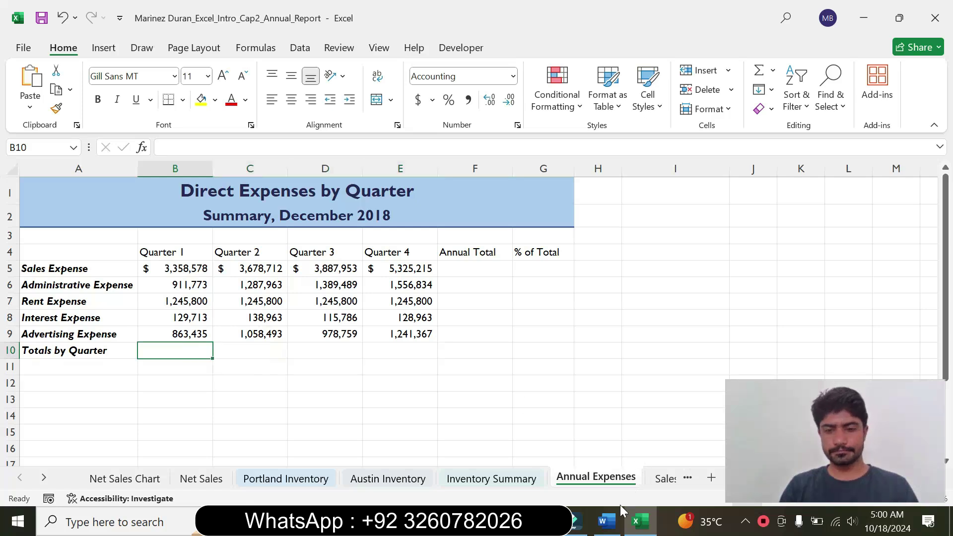
left_click(606, 521)
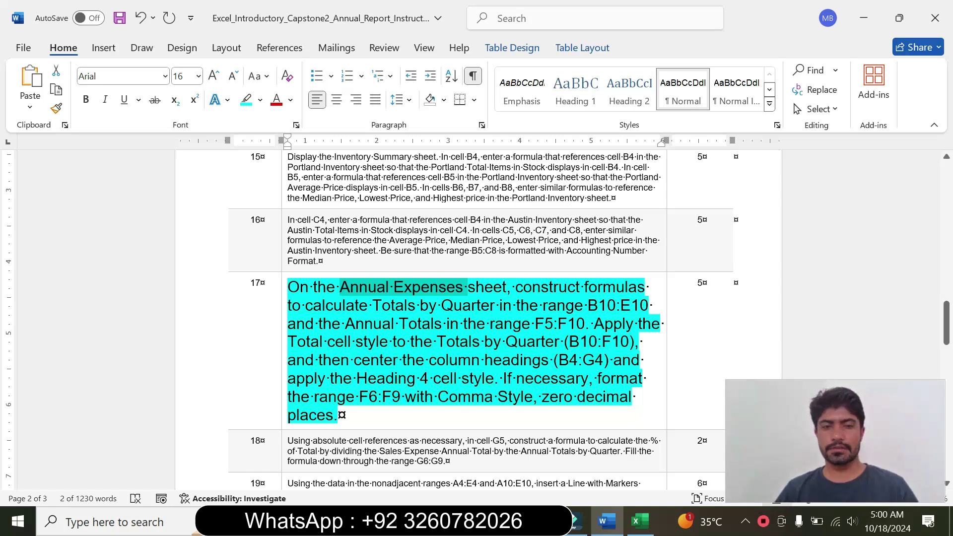
left_click(639, 521)
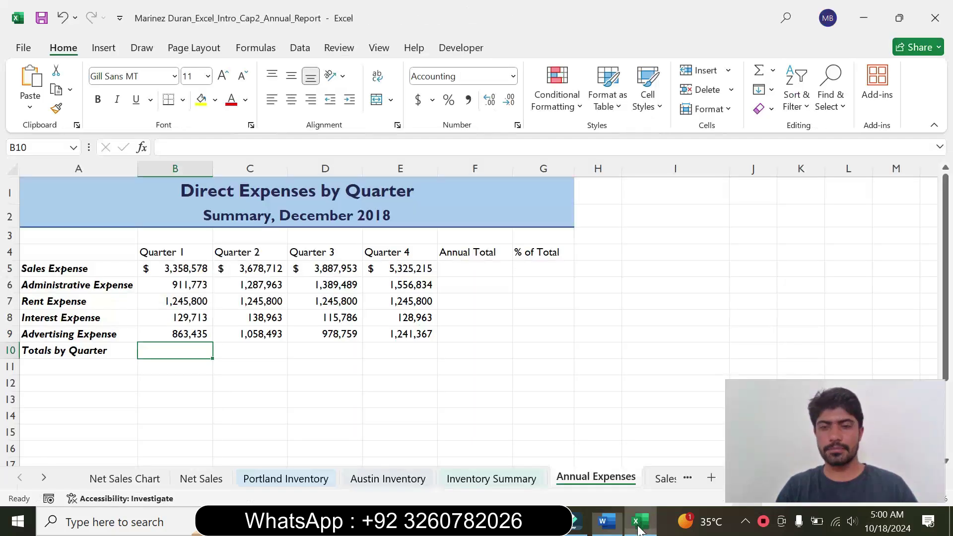
type("=")
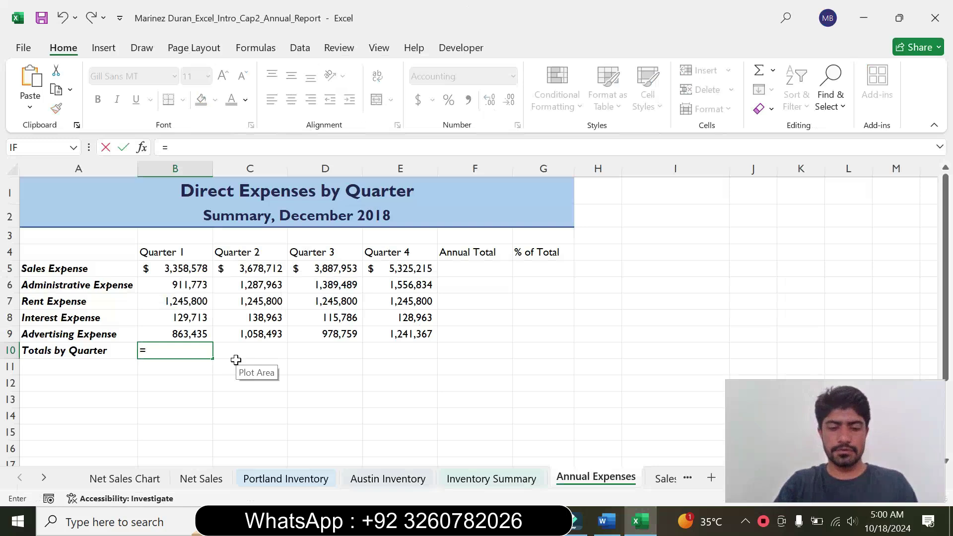
type("sum")
key("Tab")
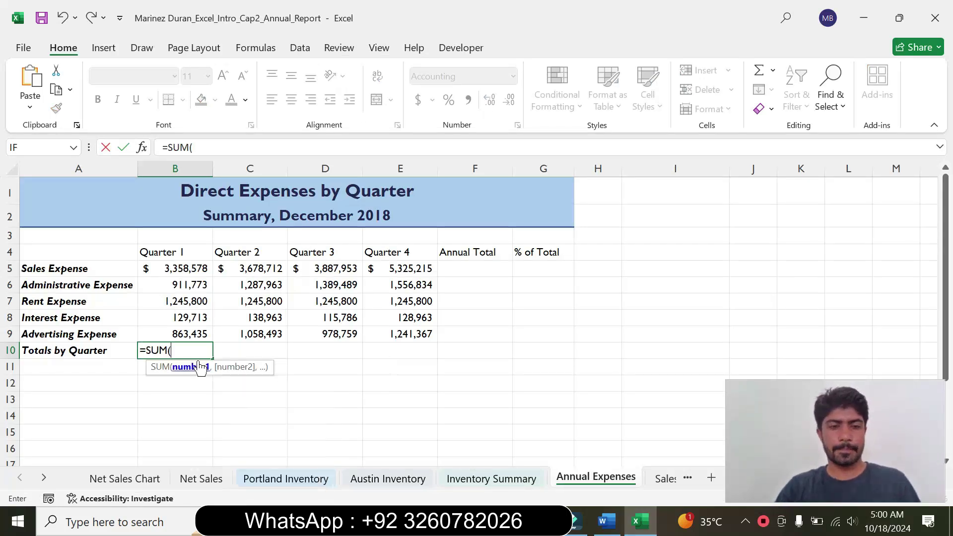
left_click(186, 278)
left_click_drag(187, 271, 190, 329)
key("Return")
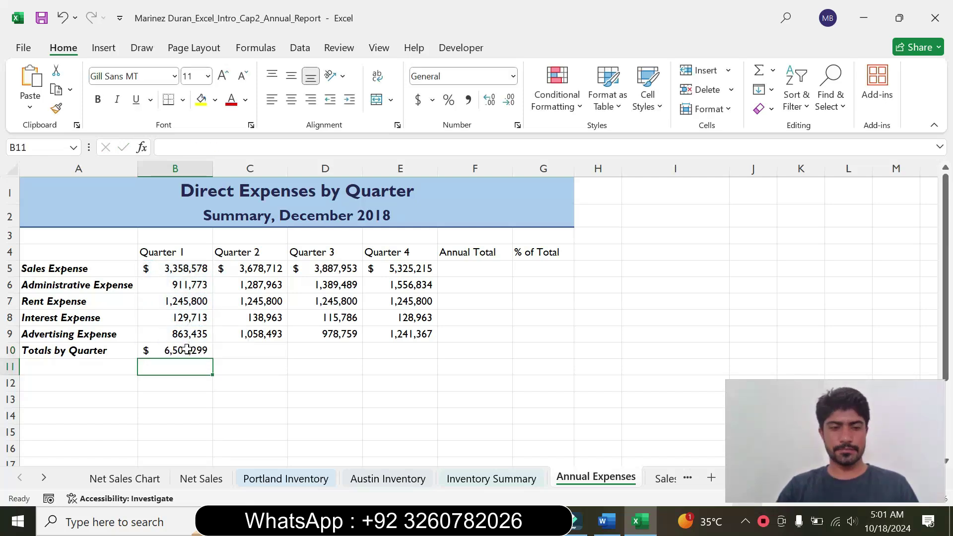
Fill the Quarter 1 total formula from B10 across through E10.
left_click(189, 350)
left_click(606, 521)
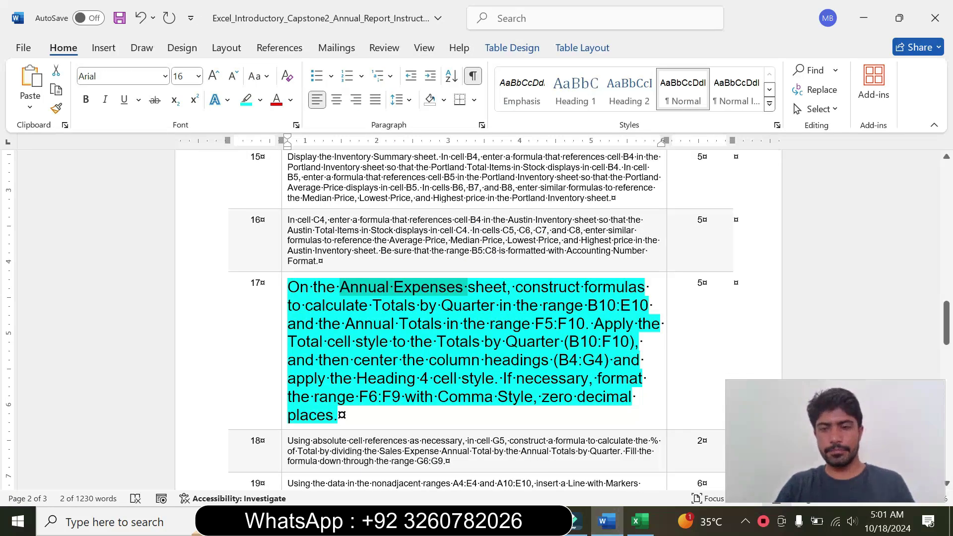
left_click(639, 521)
left_click_drag(211, 359, 416, 351)
Check the annual totals range in the Word instructions, and enter a SUM formula in Excel cell F5 for B5:E5.
left_click(606, 521)
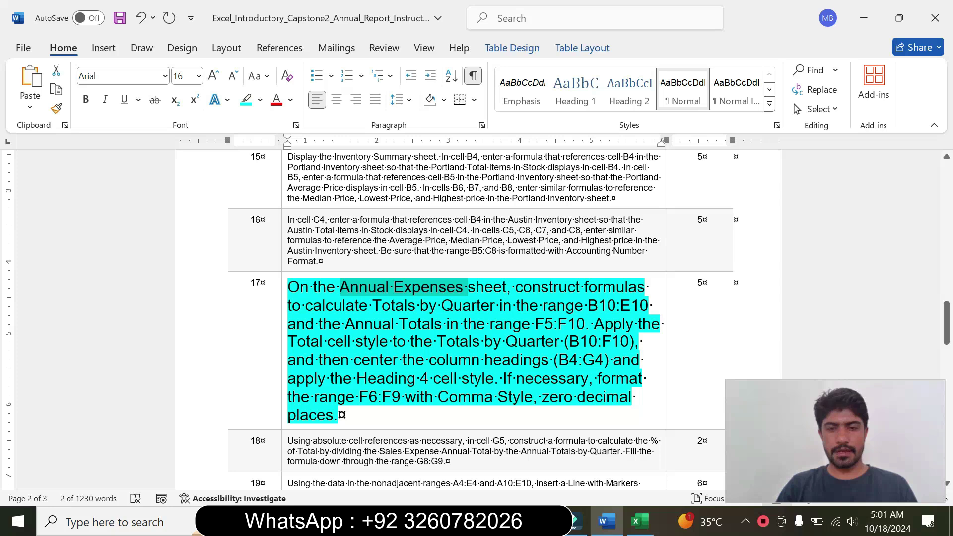
left_click_drag(534, 323, 586, 323)
left_click(639, 521)
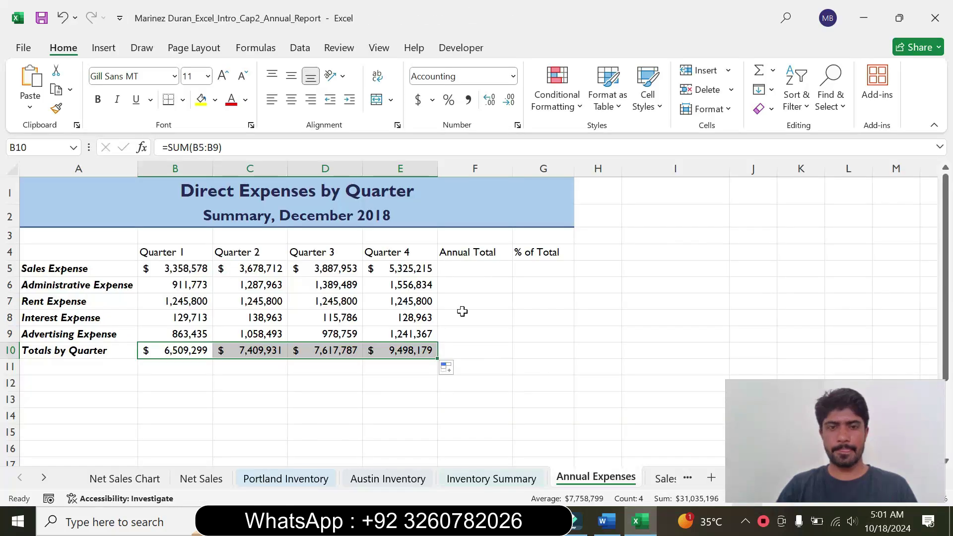
left_click(458, 268)
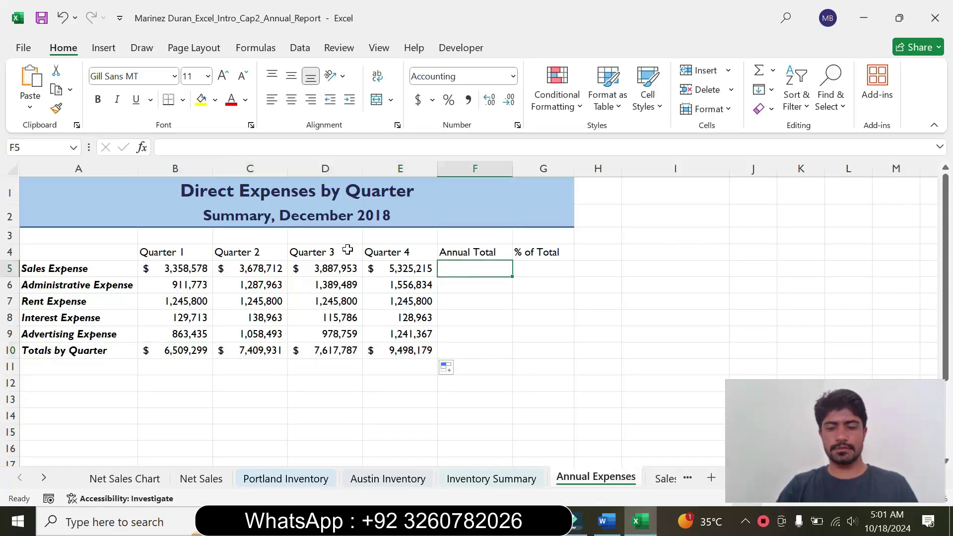
type("=sum")
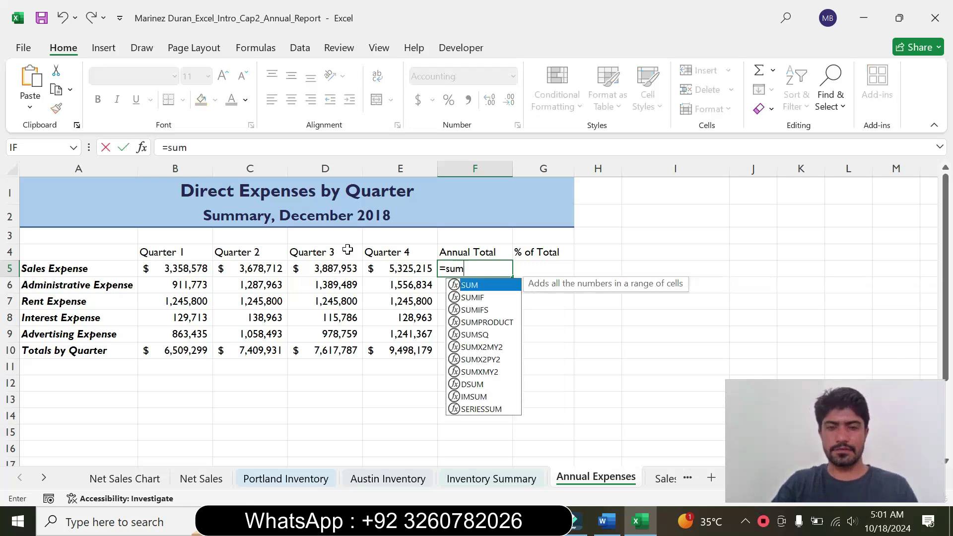
double_click(479, 285)
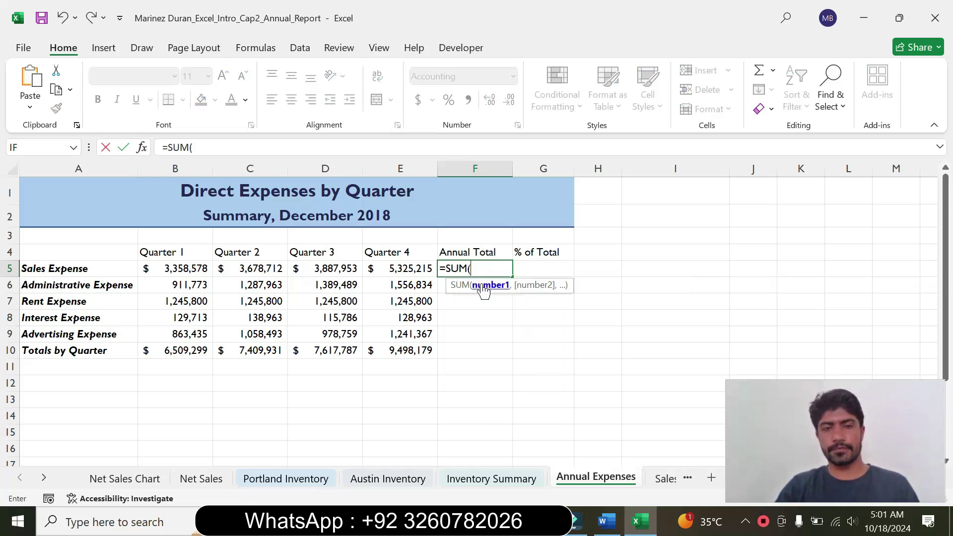
left_click_drag(177, 269, 370, 270)
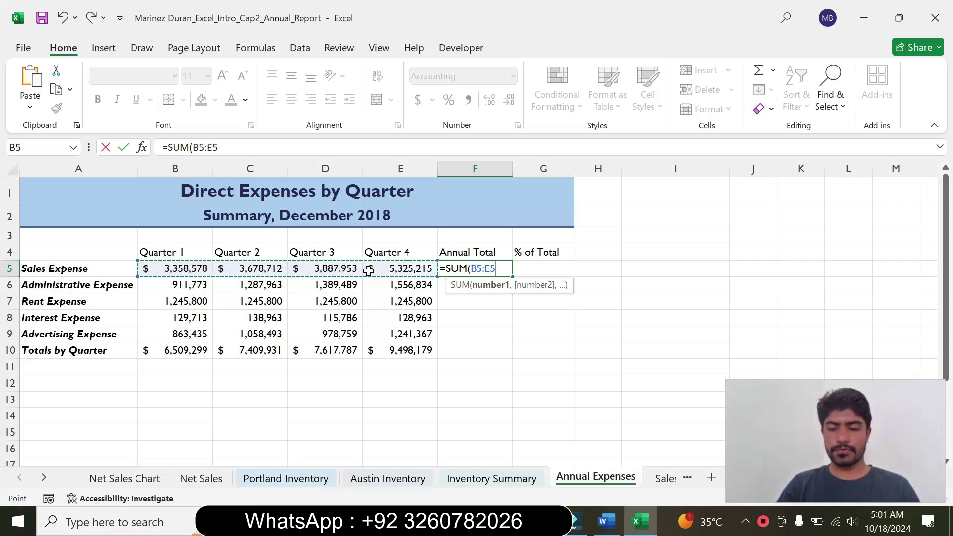
type(")")
key("Return")
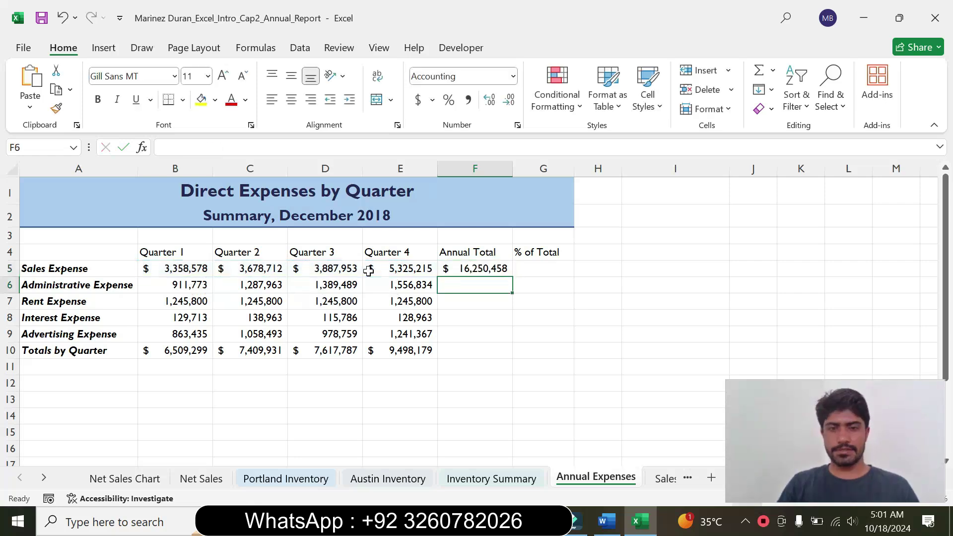
left_click(498, 271)
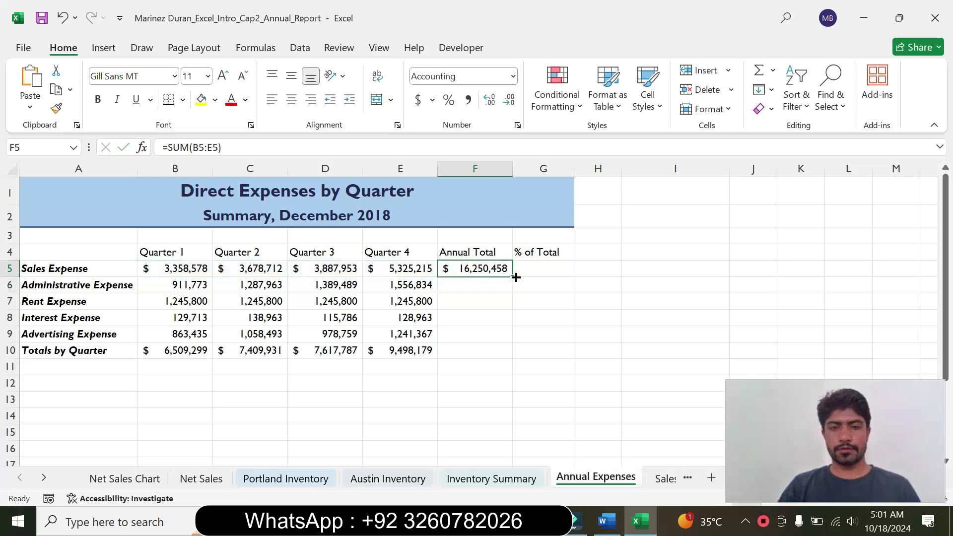
left_click_drag(514, 276, 499, 347)
left_click(499, 347)
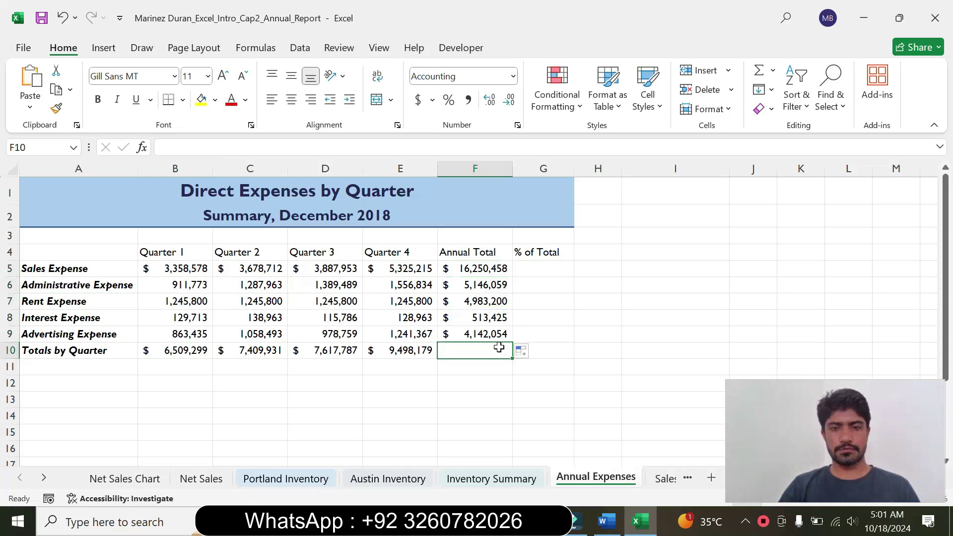
key("ctrl+z")
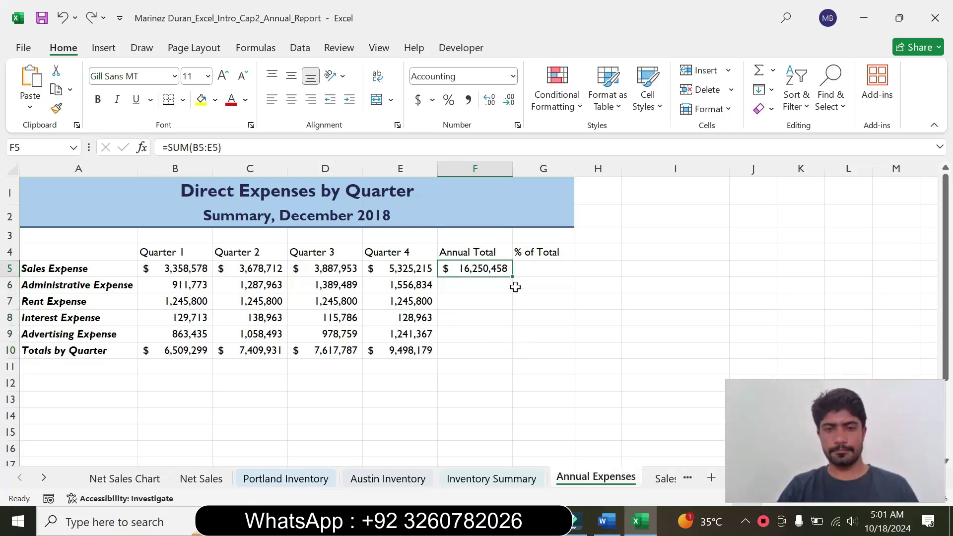
Fill the Annual Total formula from F5 down through F10.
left_click_drag(512, 275, 496, 356)
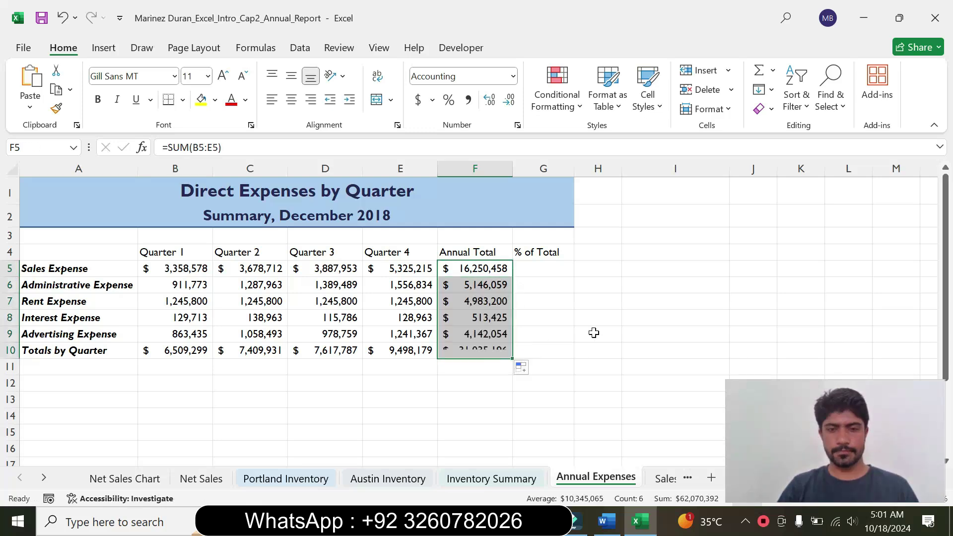
left_click(627, 333)
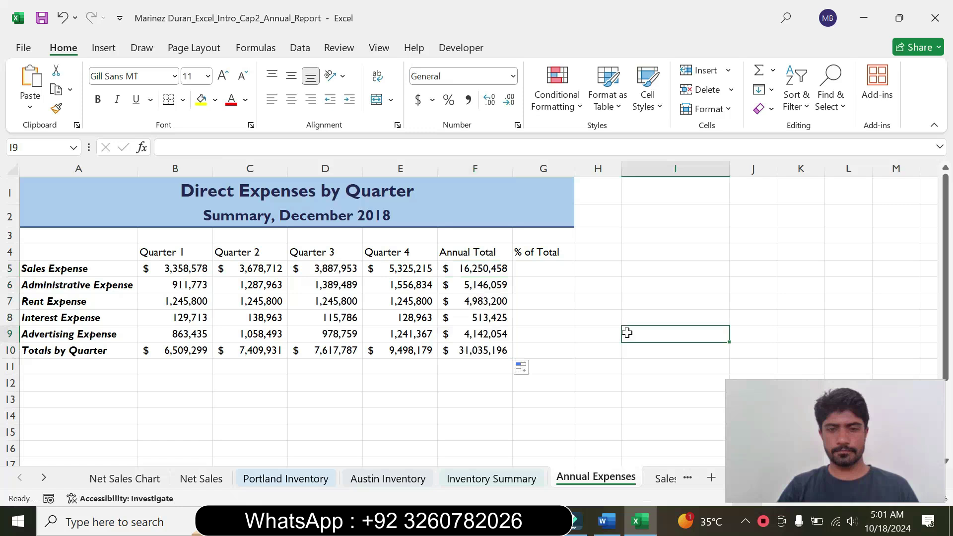
Copy the range reference B10:F10 from the Word instructions, select that range in Excel and apply the Total cell style.
left_click(606, 522)
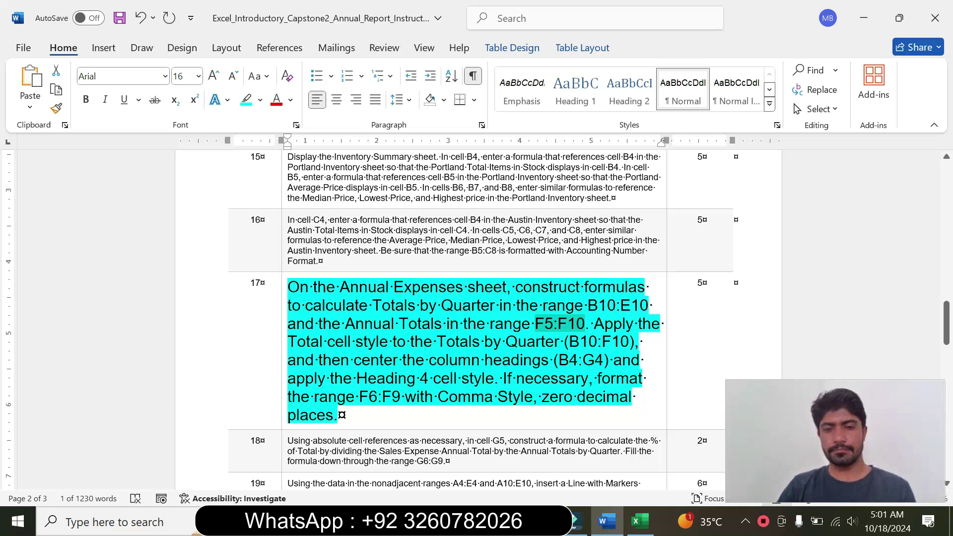
left_click_drag(569, 341, 617, 343)
key("ctrl+c")
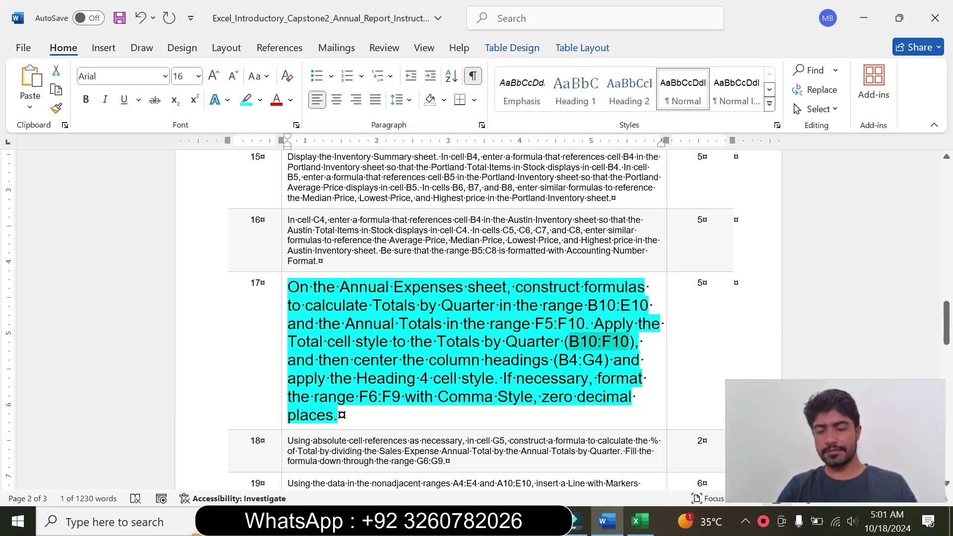
left_click(640, 521)
key("ctrl+v")
key("Return")
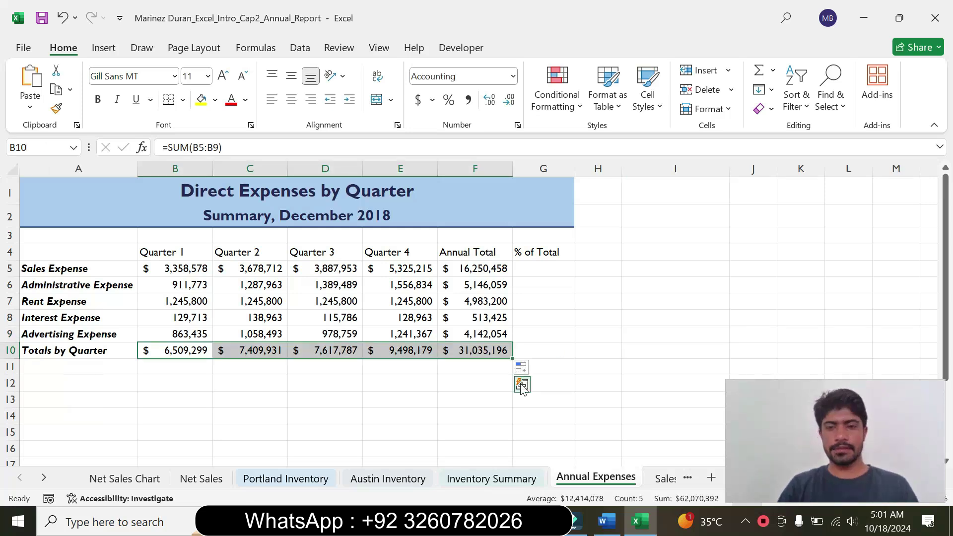
left_click(607, 521)
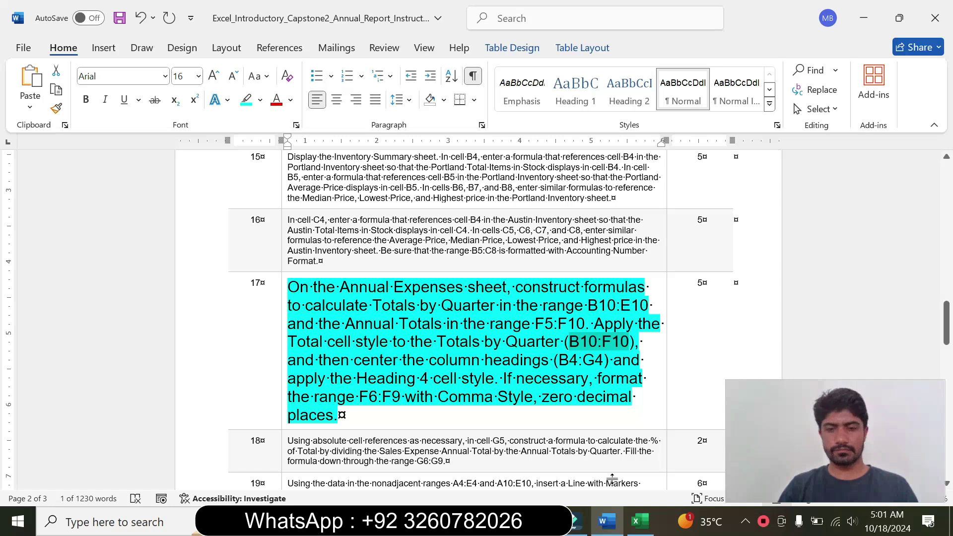
left_click(640, 521)
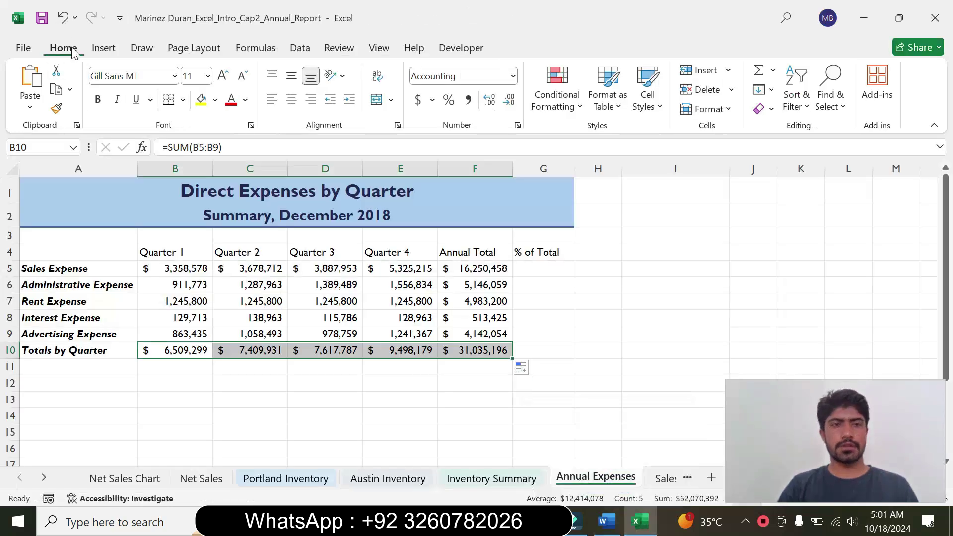
left_click(652, 112)
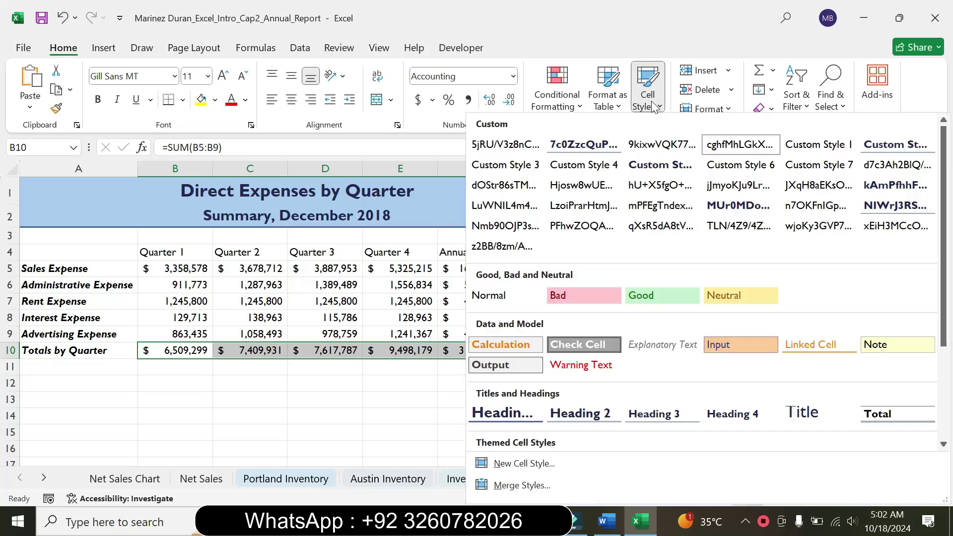
left_click(866, 416)
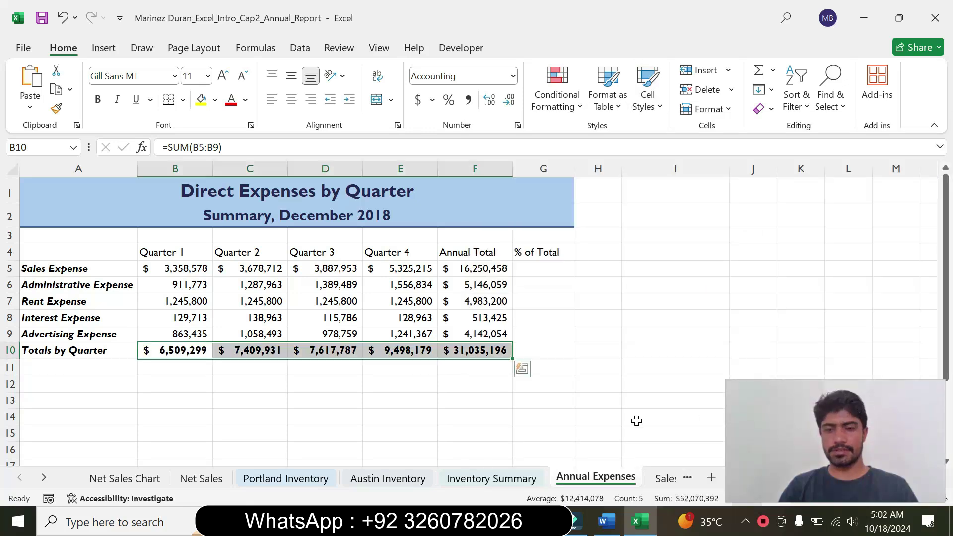
Copy the range reference B4:G4 from the Word instructions, center those column headings in Excel and apply the Heading 4 cell style.
left_click(606, 522)
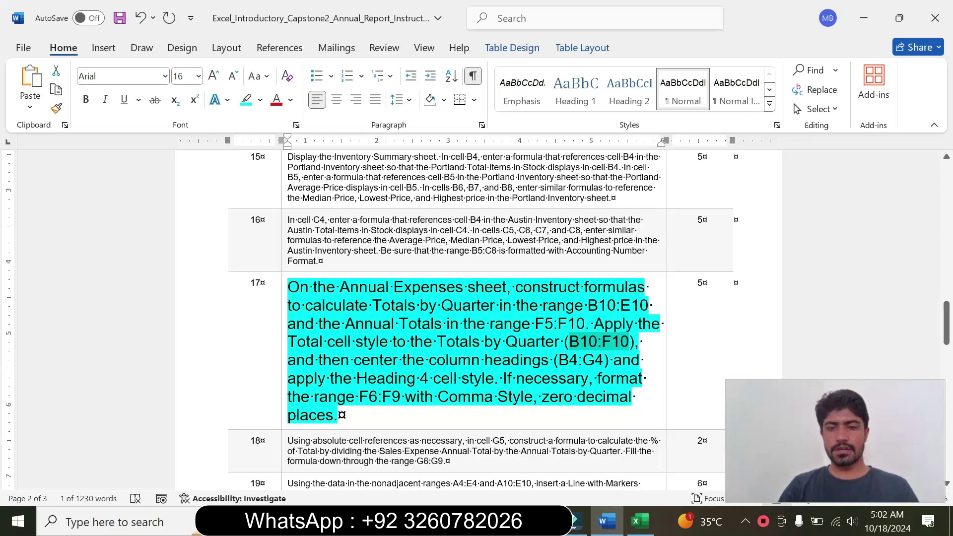
left_click_drag(559, 360, 603, 361)
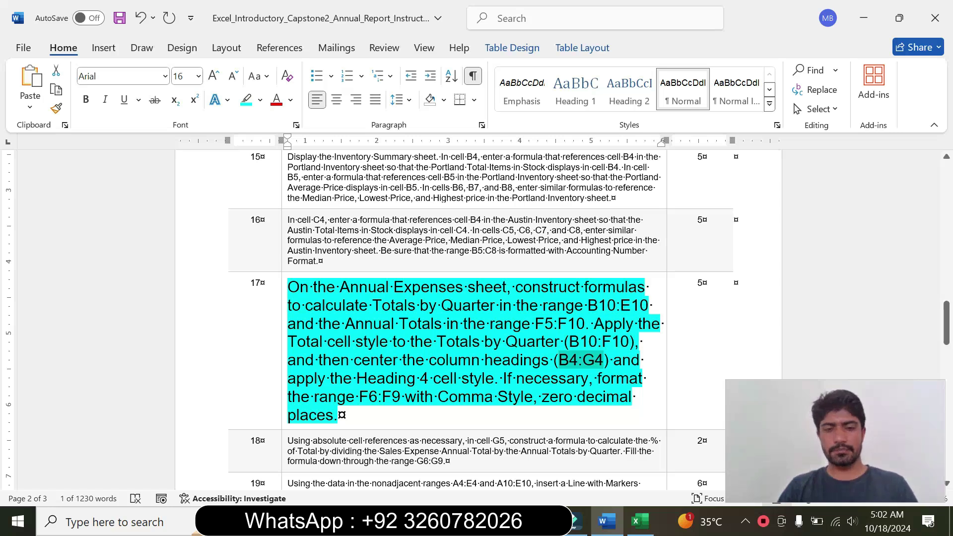
left_click(639, 521)
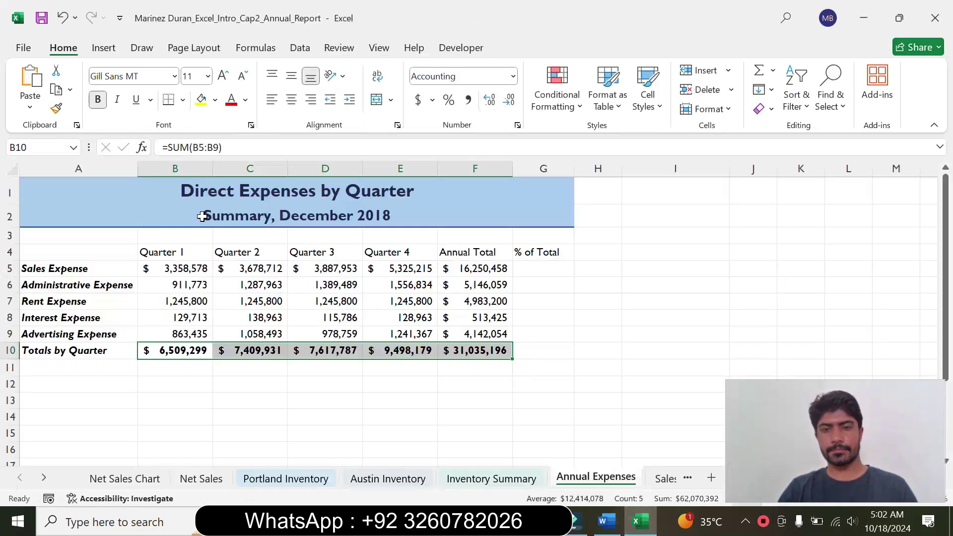
left_click(42, 148)
type("B4:G4")
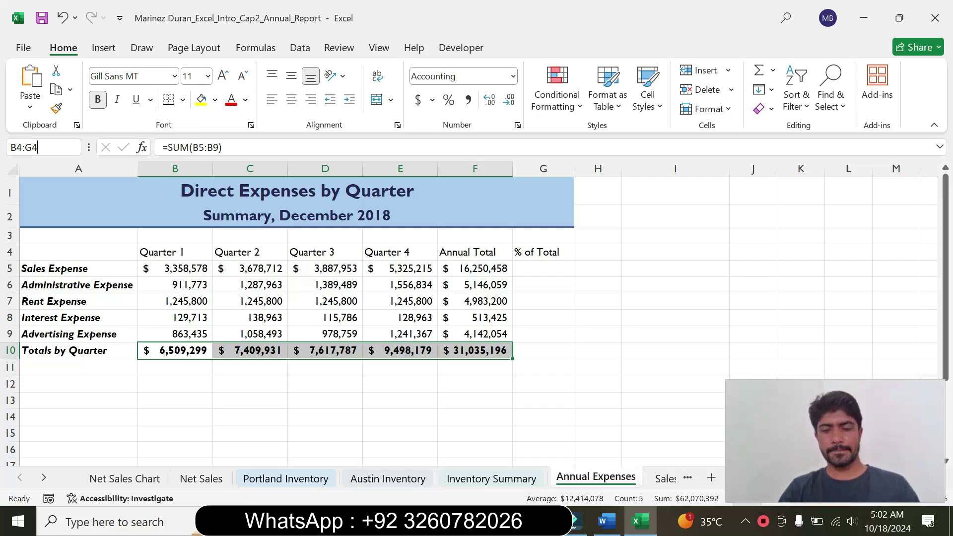
key("Return")
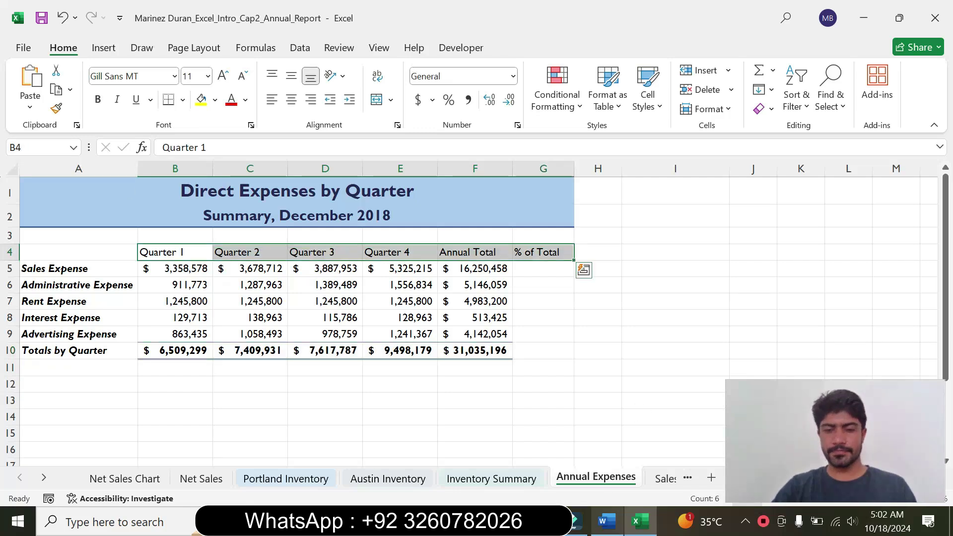
left_click(606, 521)
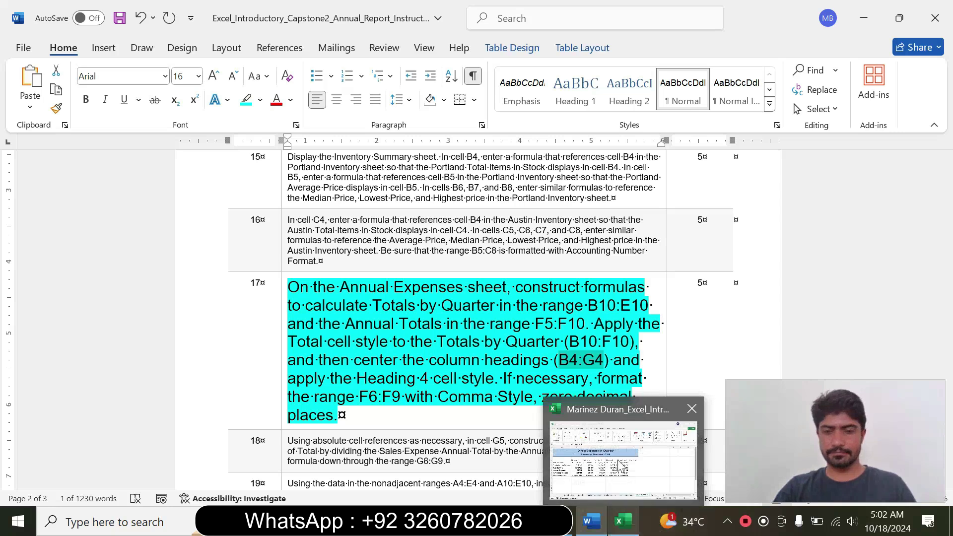
left_click(622, 522)
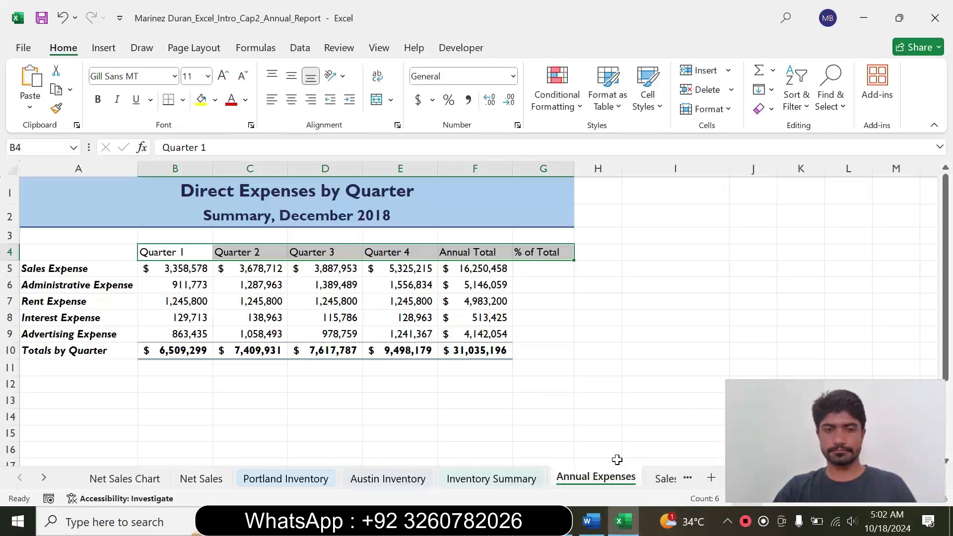
left_click(292, 101)
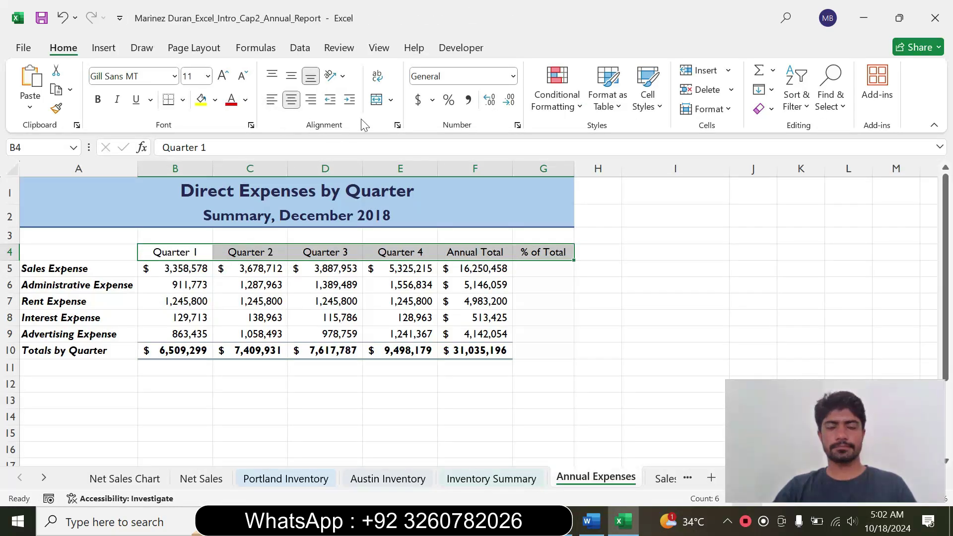
left_click(649, 108)
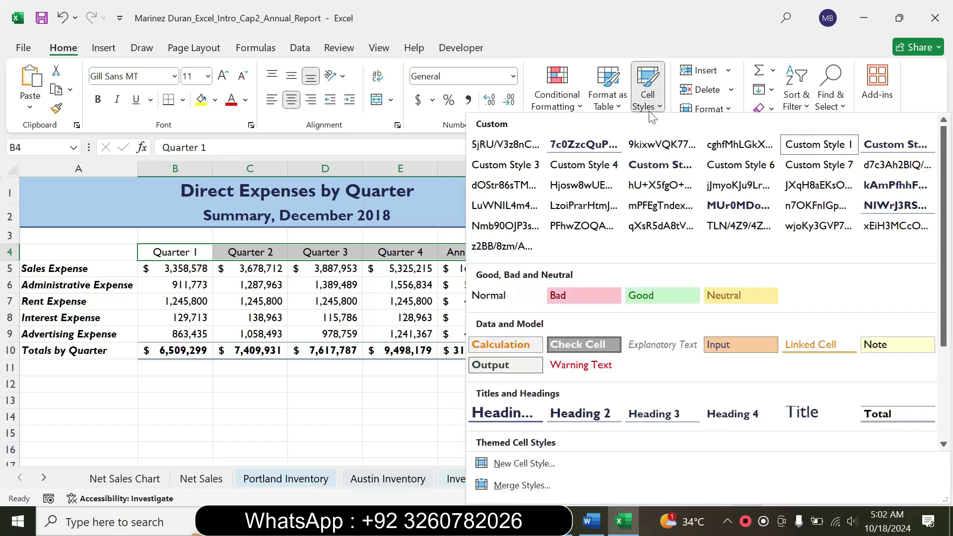
left_click(729, 415)
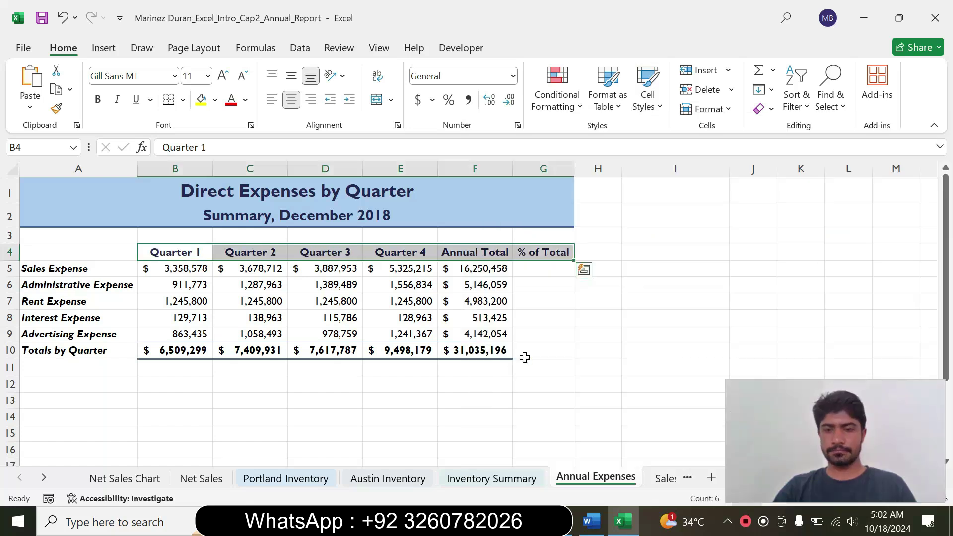
Copy the range reference F6:F9 from the Word instructions, select that range in Excel and apply the Comma [0] cell style.
left_click(591, 522)
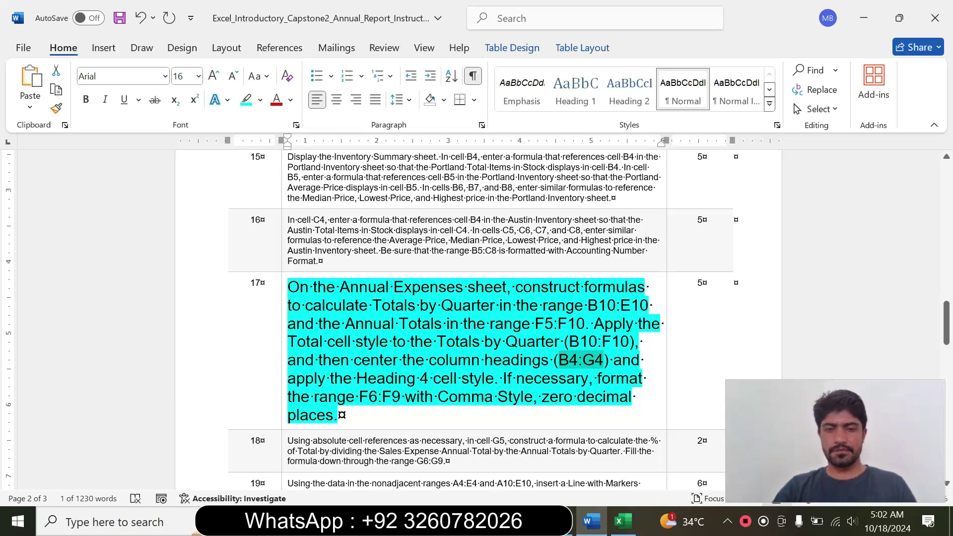
left_click_drag(359, 396, 405, 396)
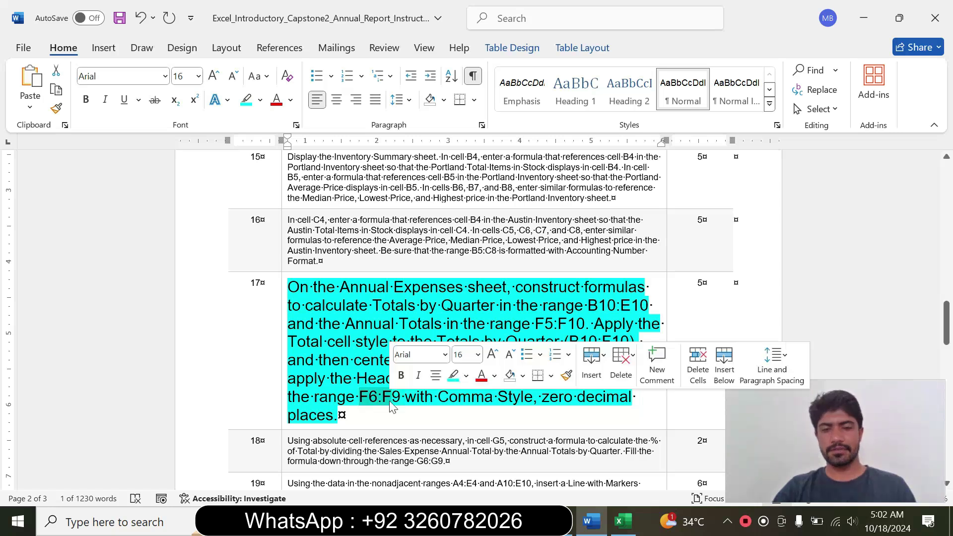
left_click(365, 399)
left_click_drag(359, 396, 405, 397)
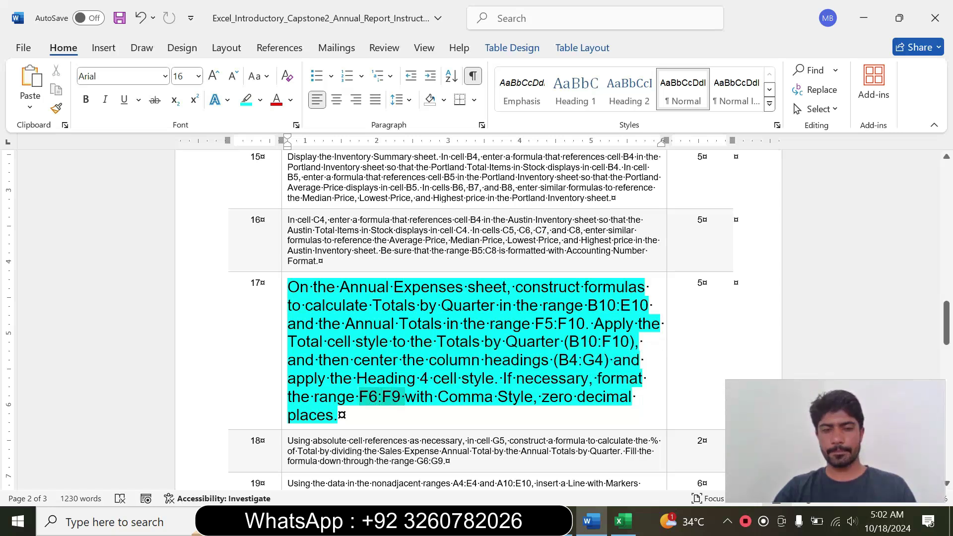
left_click(626, 525)
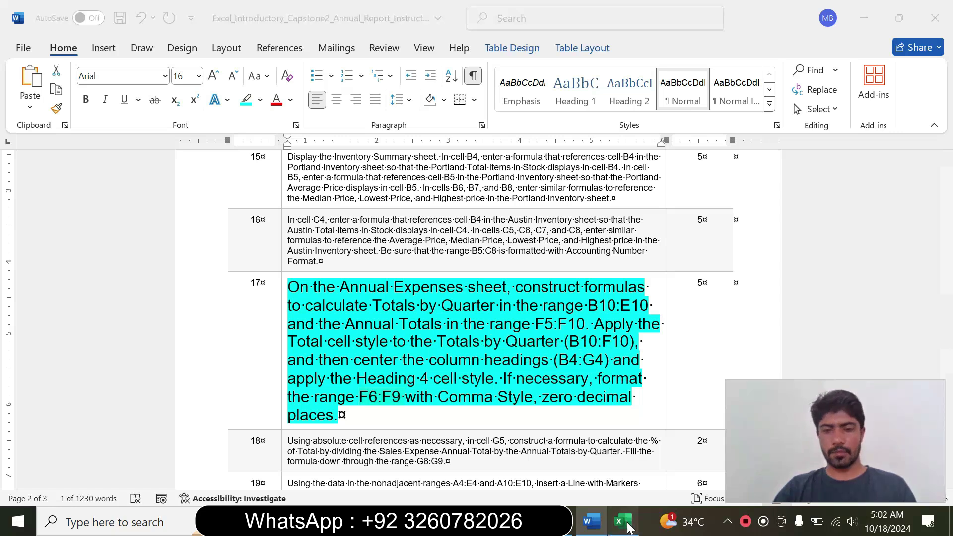
left_click(42, 148)
type("F6:F9")
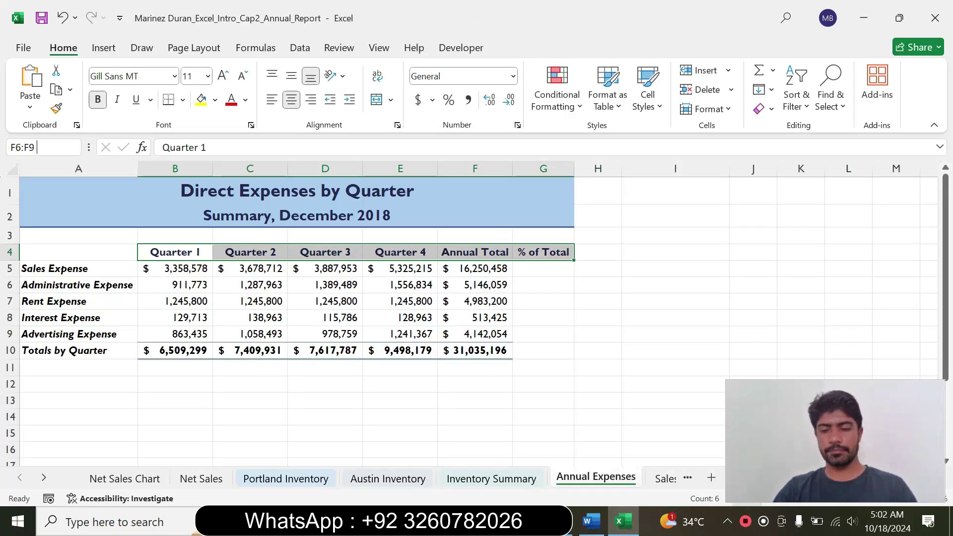
key("Return")
left_click(591, 522)
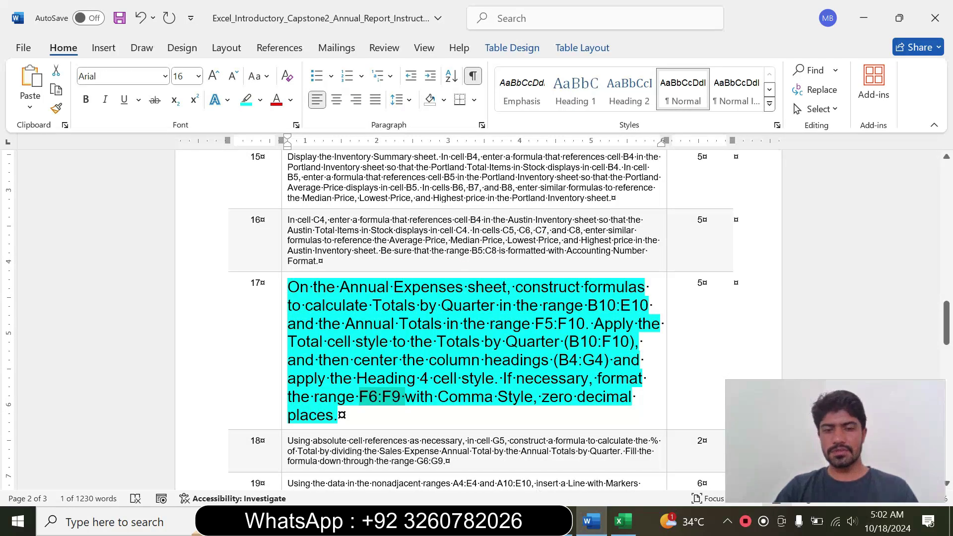
left_click(621, 522)
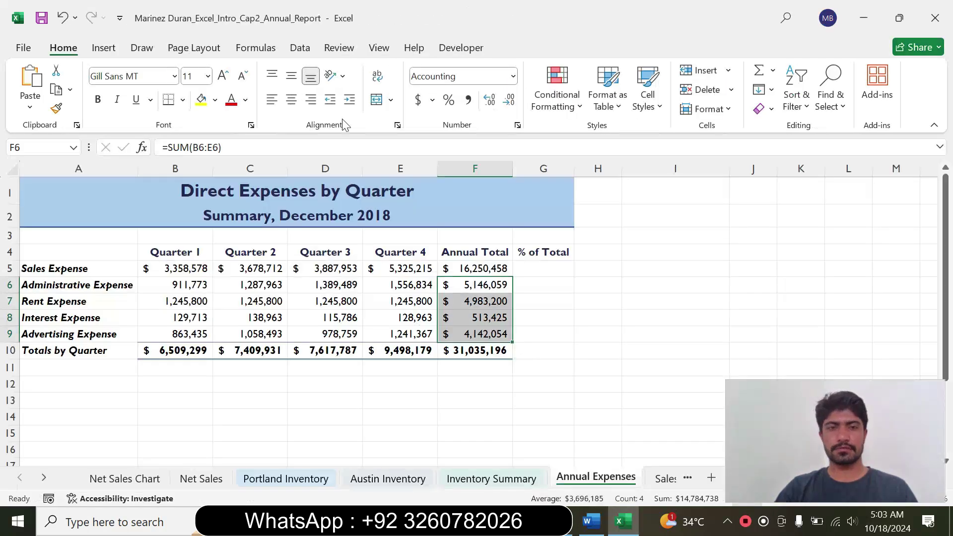
left_click(648, 86)
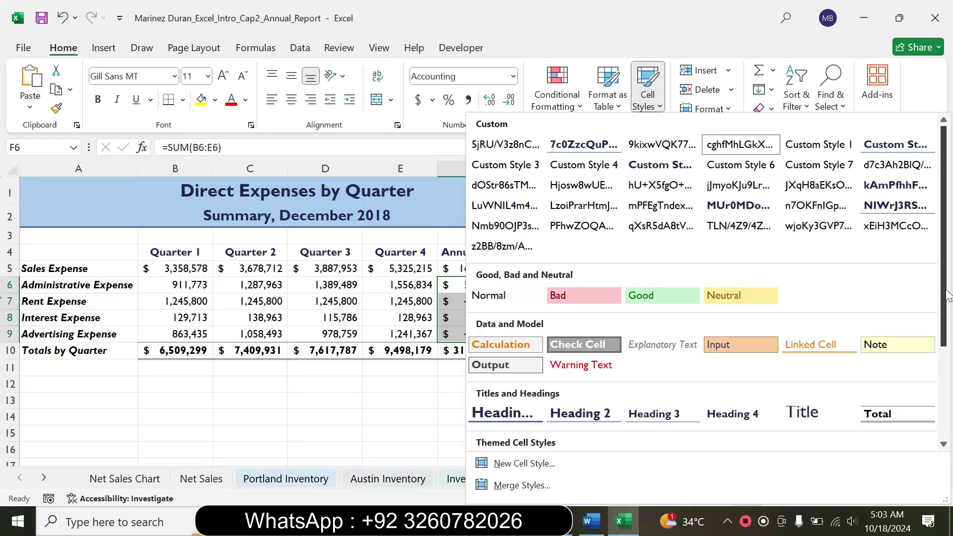
left_click_drag(943, 295, 949, 401)
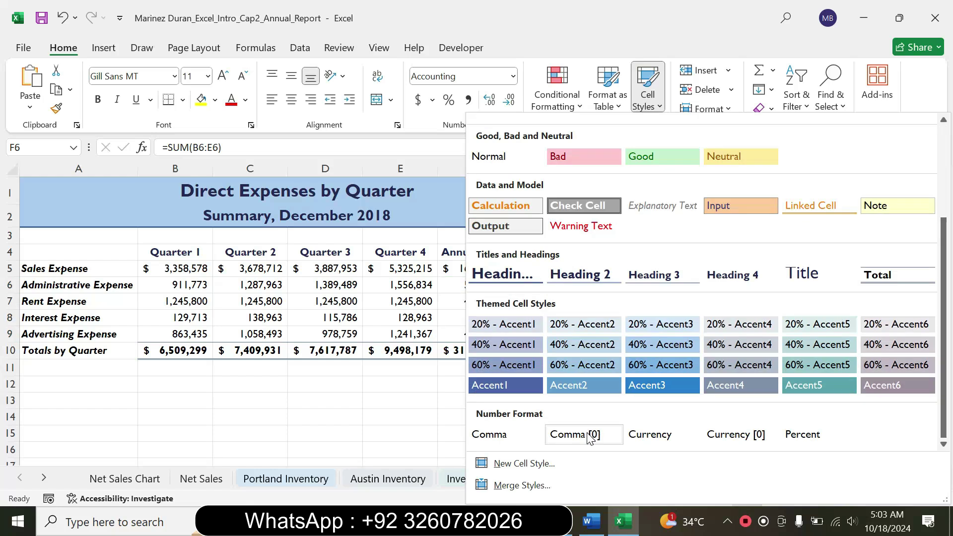
left_click(586, 434)
left_click(521, 369)
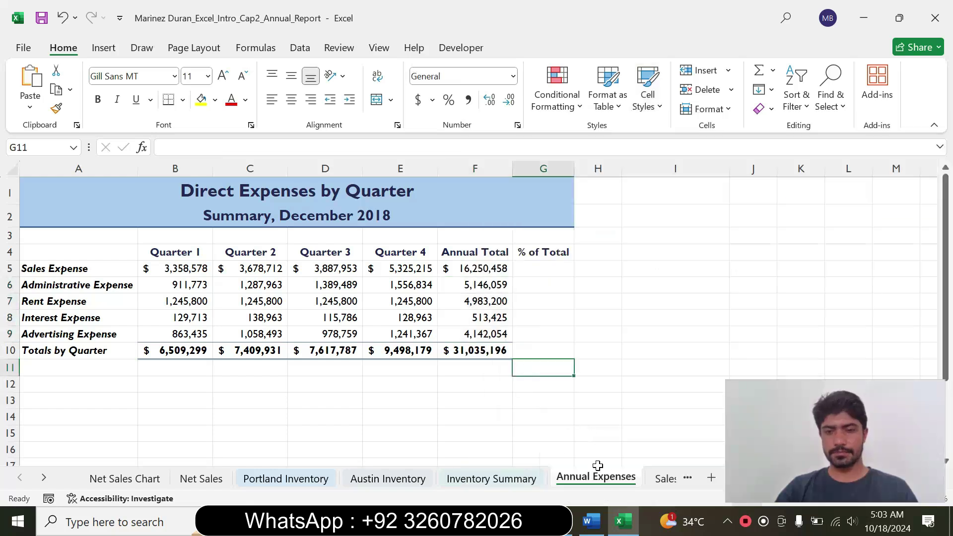
Switch to the Word instructions, set instruction 17's text to size 9 and remove its turquoise highlight.
left_click(591, 521)
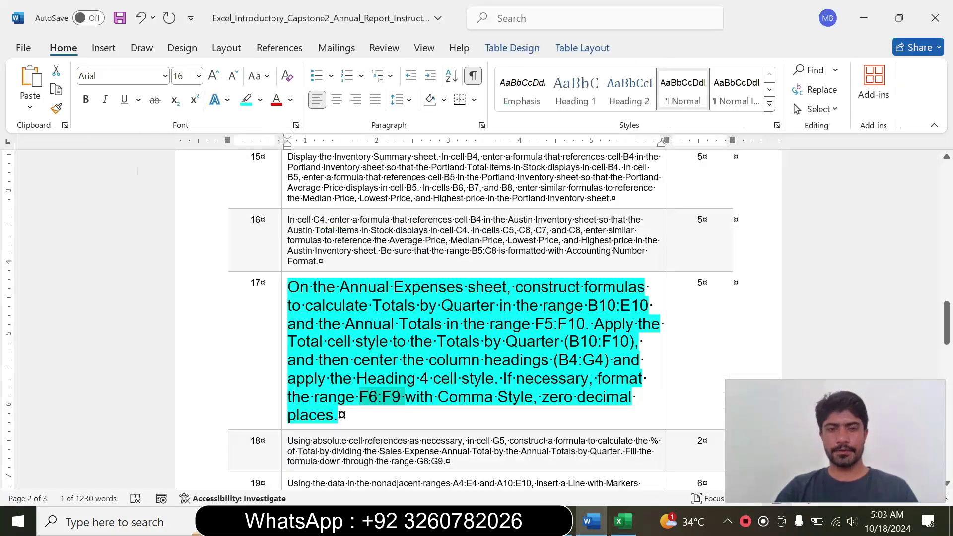
left_click(283, 370)
left_click(375, 322)
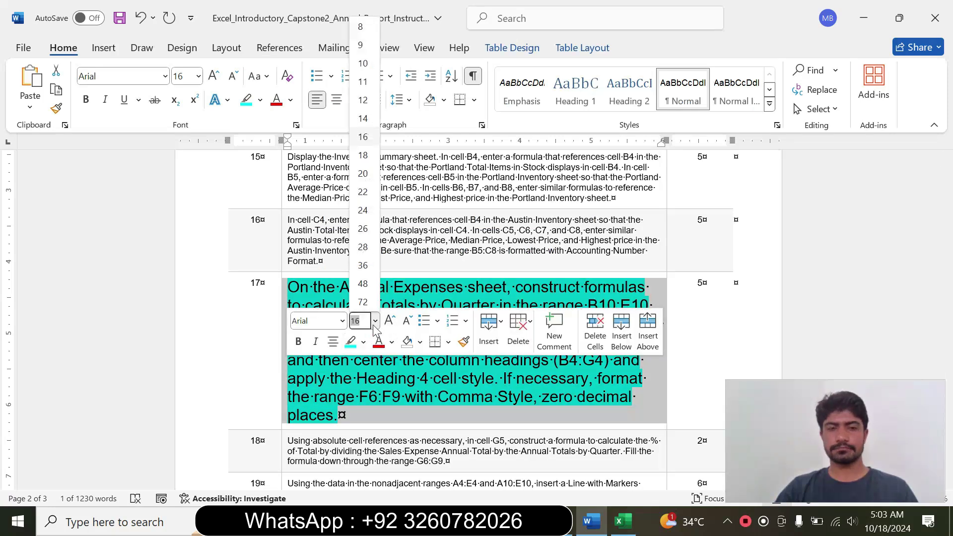
left_click(260, 100)
left_click(292, 220)
Set instruction 18's text to size 16 and highlight it in turquoise.
left_click_drag(949, 330, 949, 345)
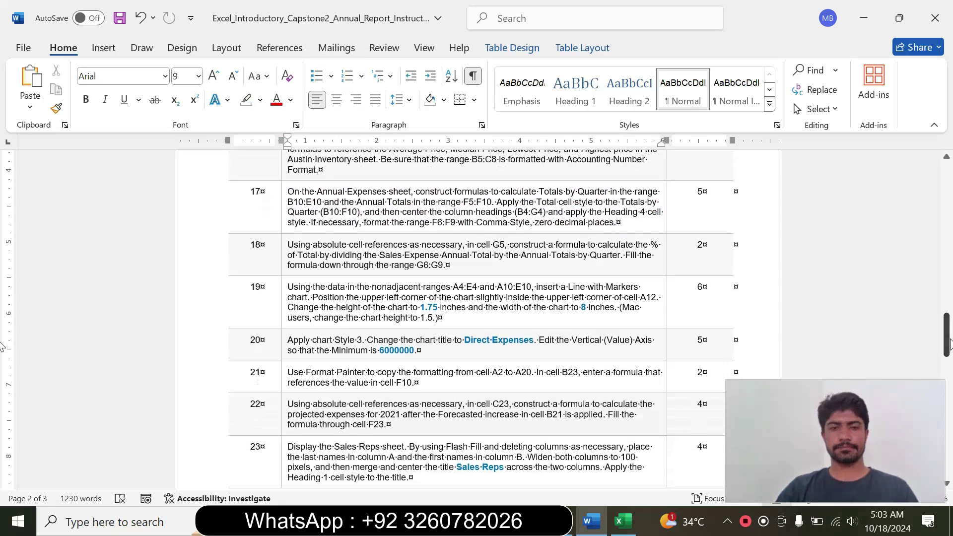
left_click(280, 268)
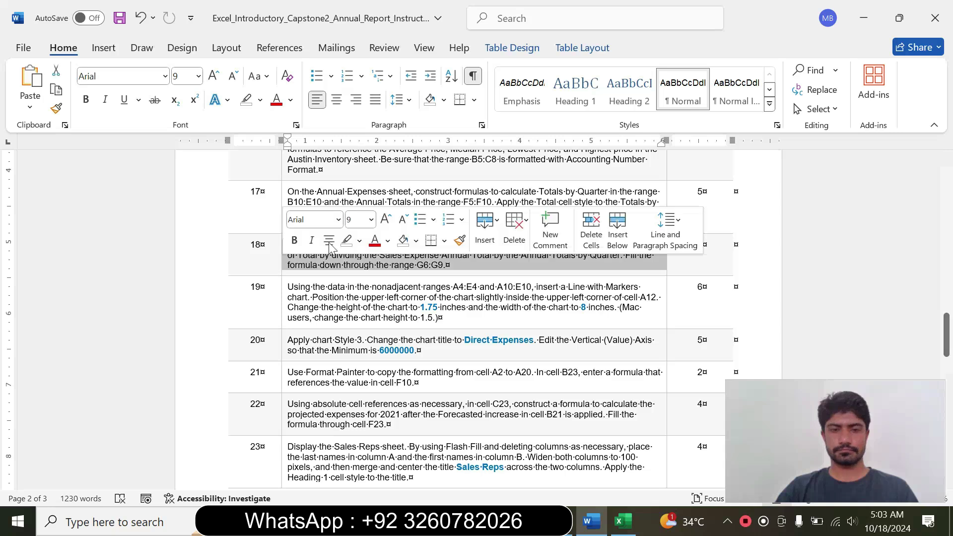
left_click(372, 220)
left_click(359, 349)
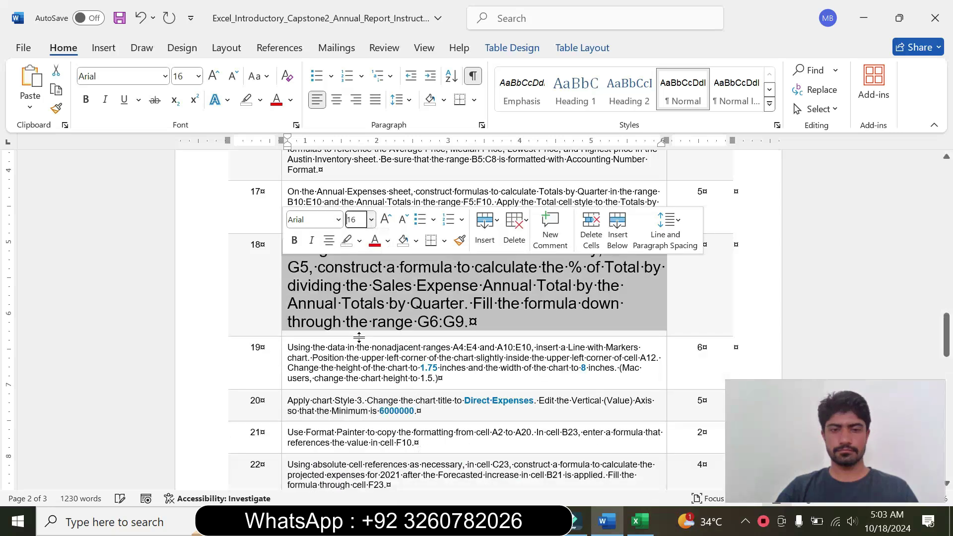
left_click(359, 240)
left_click(395, 292)
left_click(359, 322)
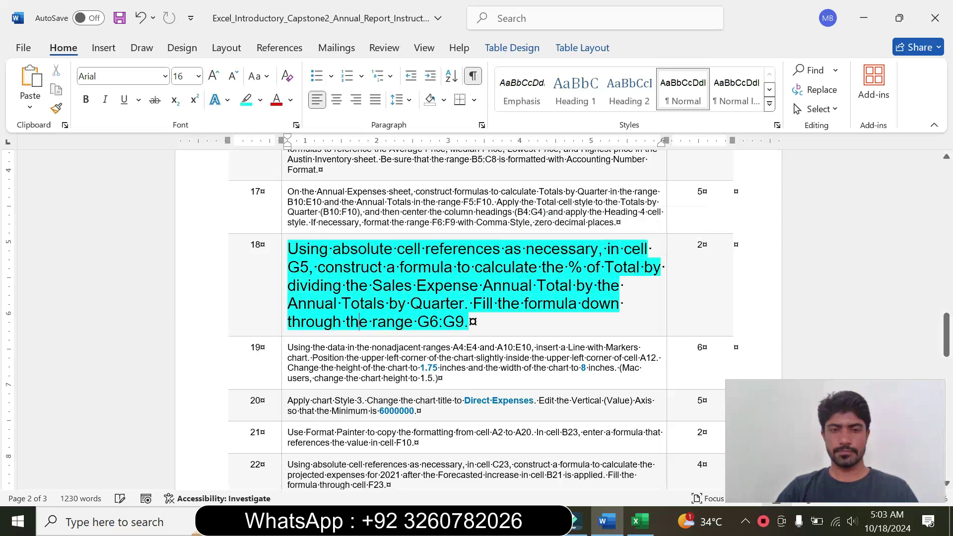
Review instruction 18, switch to Excel and enter the formula =F5/$F$10 in cell G5 of the Annual Expenses sheet.
left_click_drag(289, 248, 464, 303)
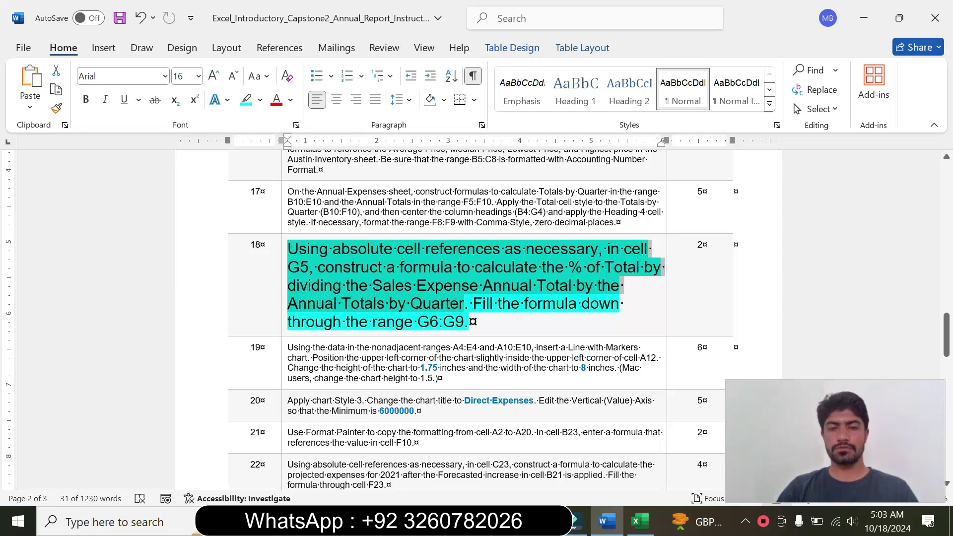
left_click(439, 322)
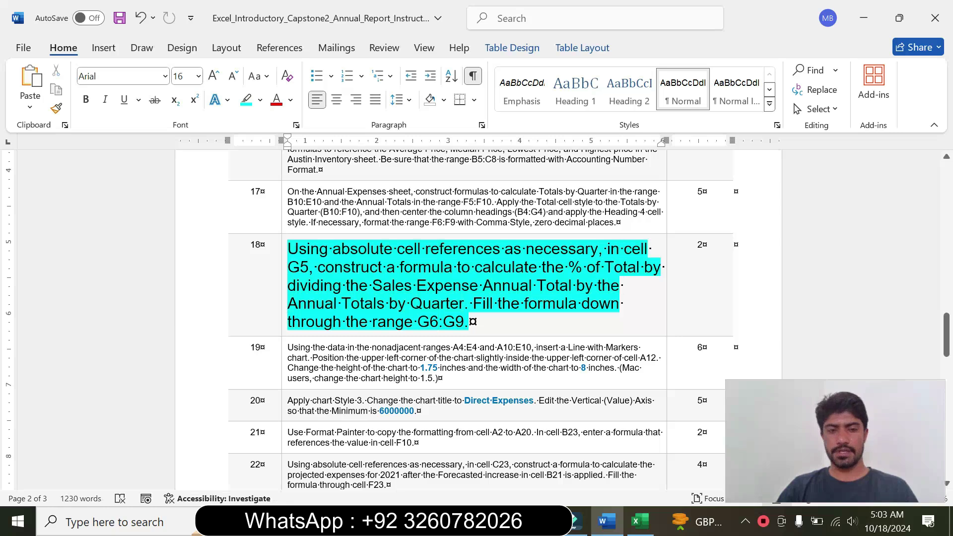
left_click_drag(288, 249, 384, 268)
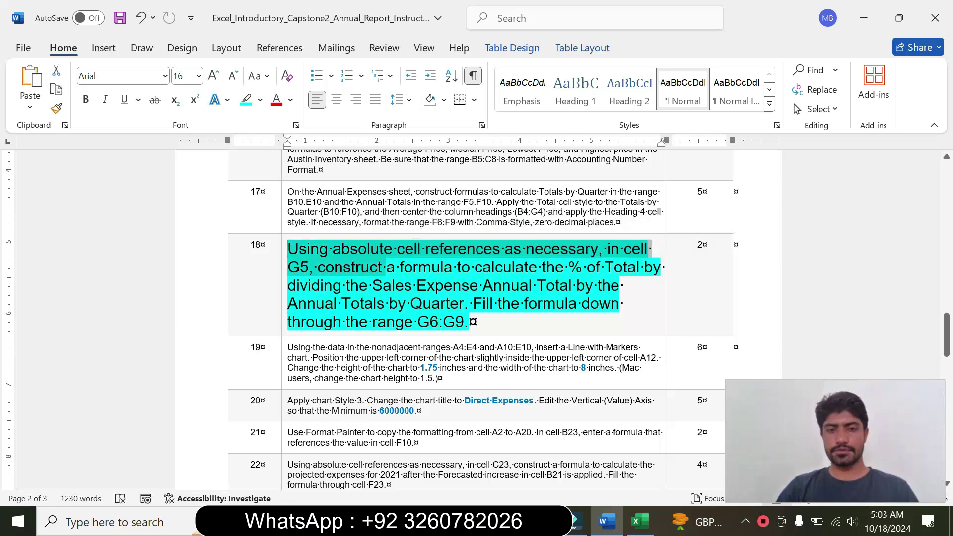
left_click(476, 321)
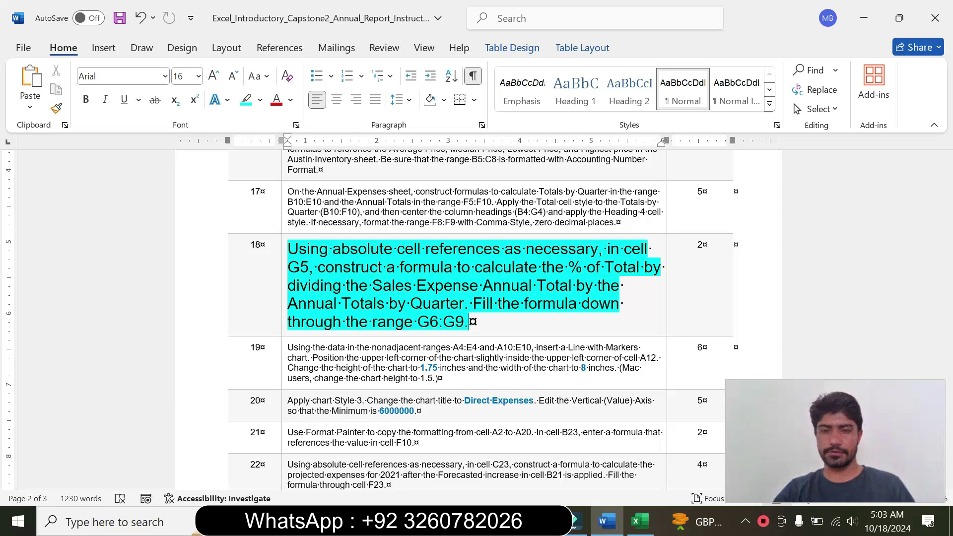
left_click(640, 521)
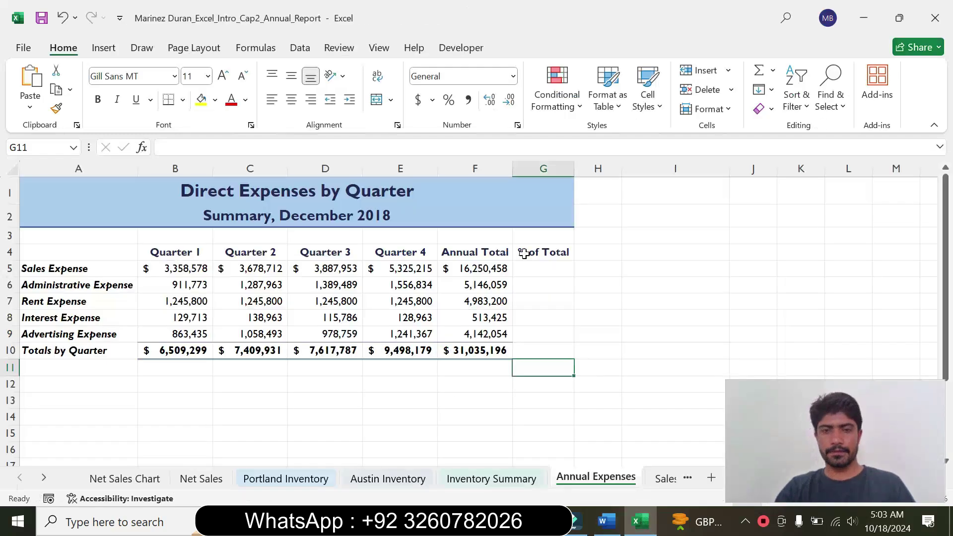
left_click(528, 271)
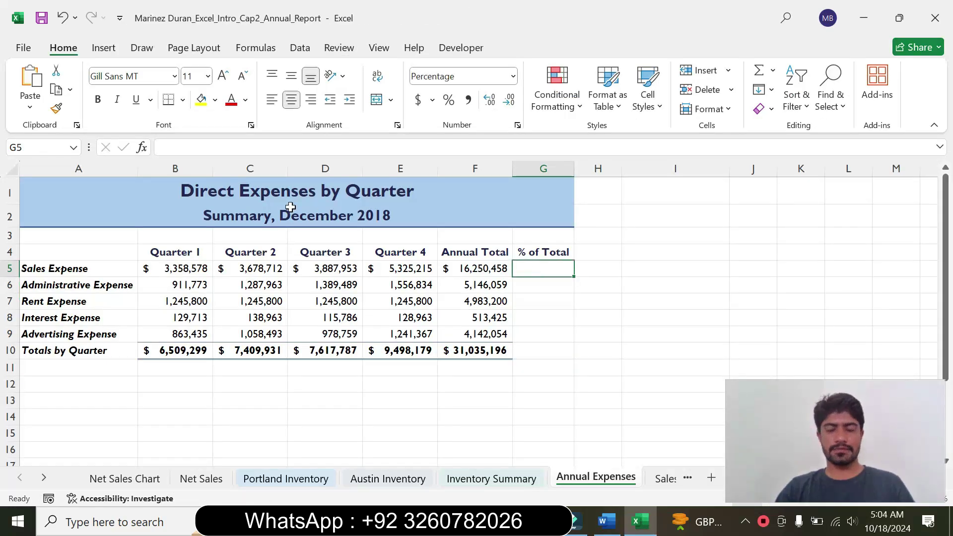
type("=")
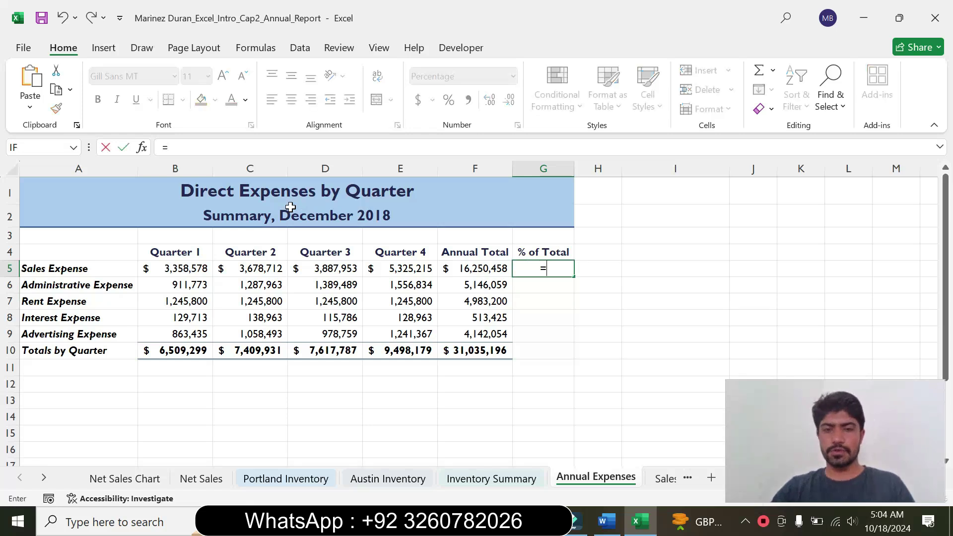
left_click(468, 270)
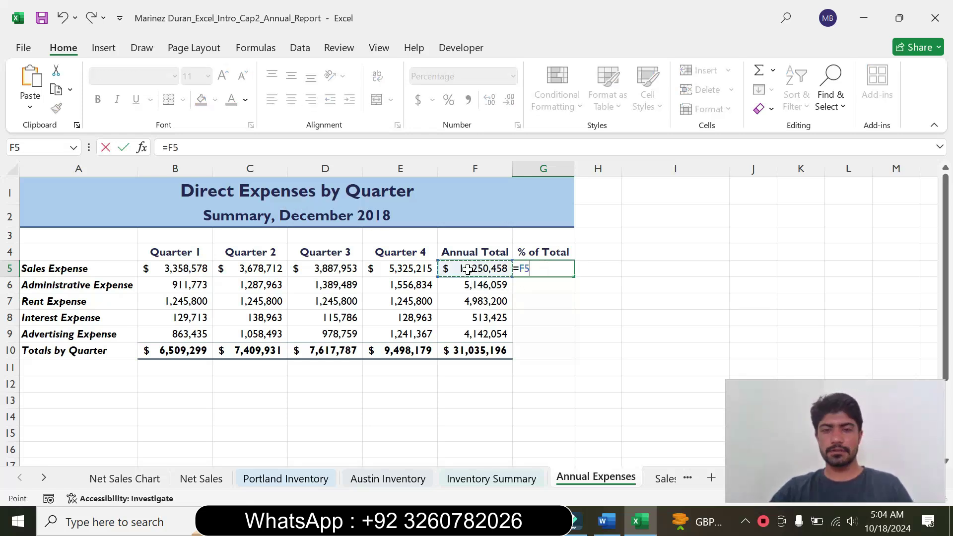
type("/")
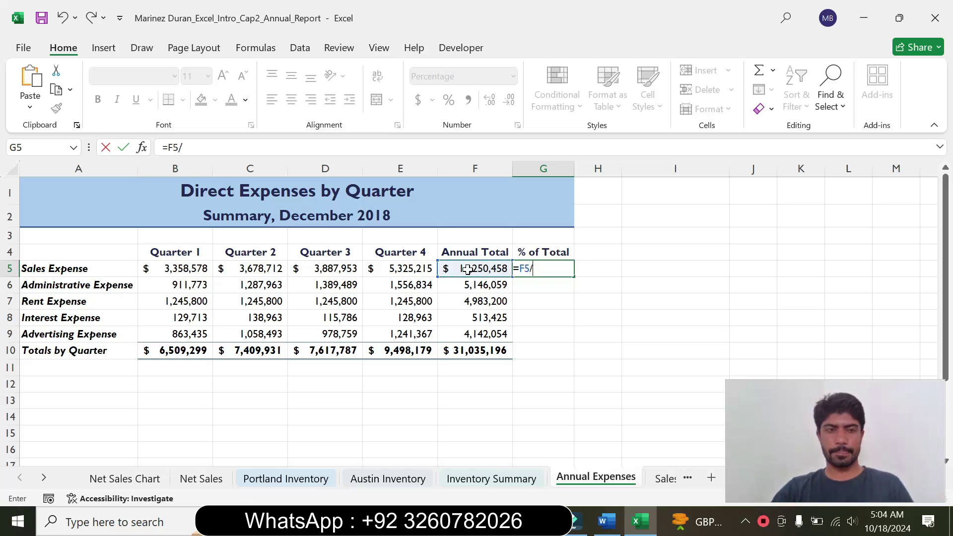
left_click(469, 351)
key("F4")
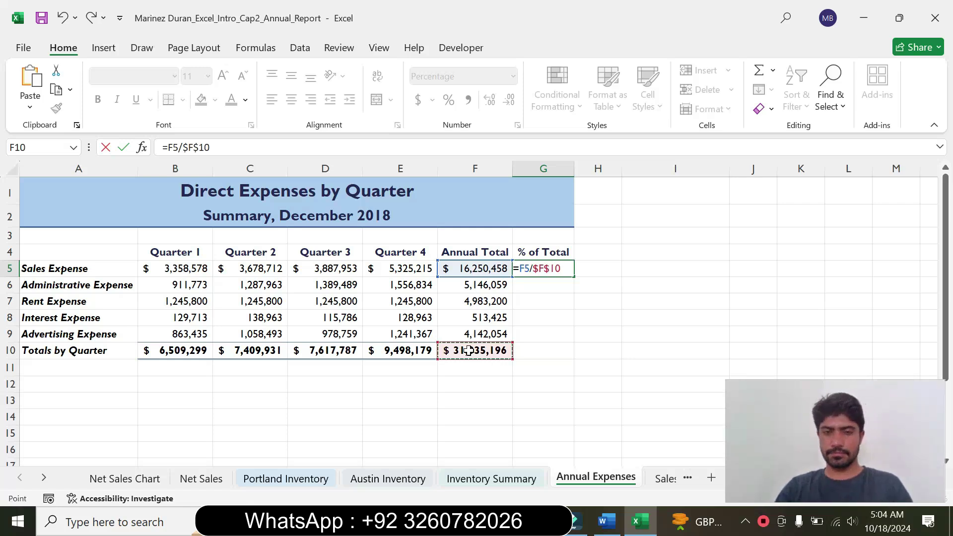
key("Return")
Check the fill instruction in Word, return to Excel and fill the % of Total formula from G5 down through G9.
left_click(607, 521)
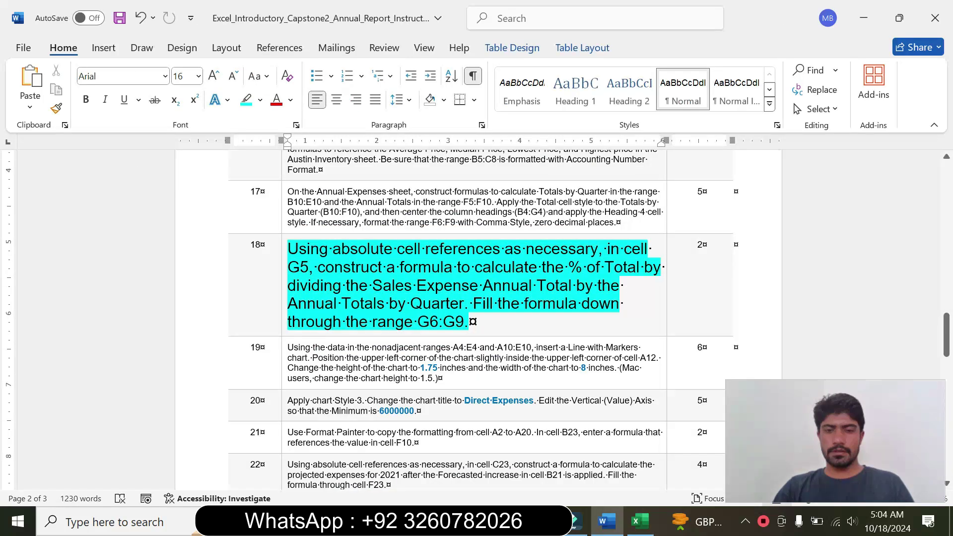
left_click_drag(474, 304, 501, 304)
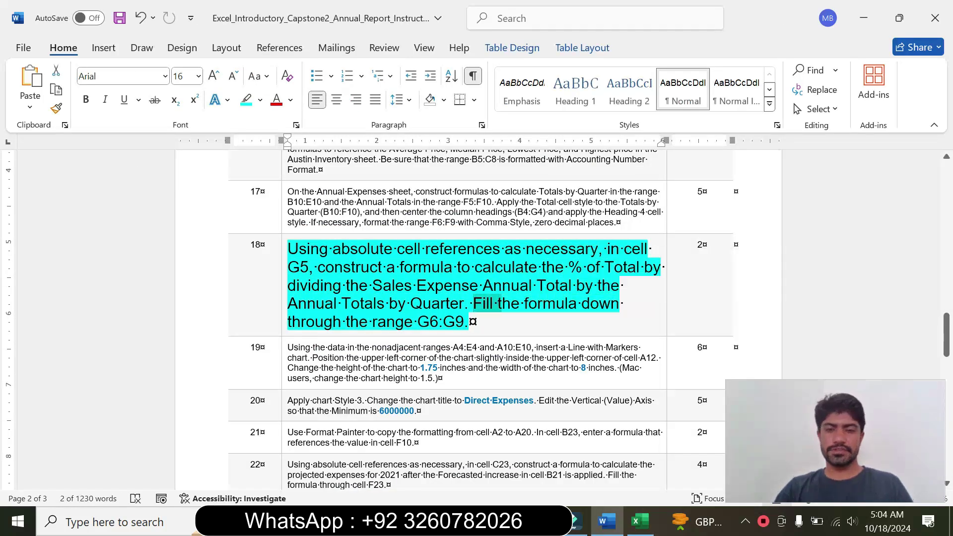
left_click(639, 521)
left_click(549, 255)
left_click(550, 270)
left_click_drag(573, 277, 569, 342)
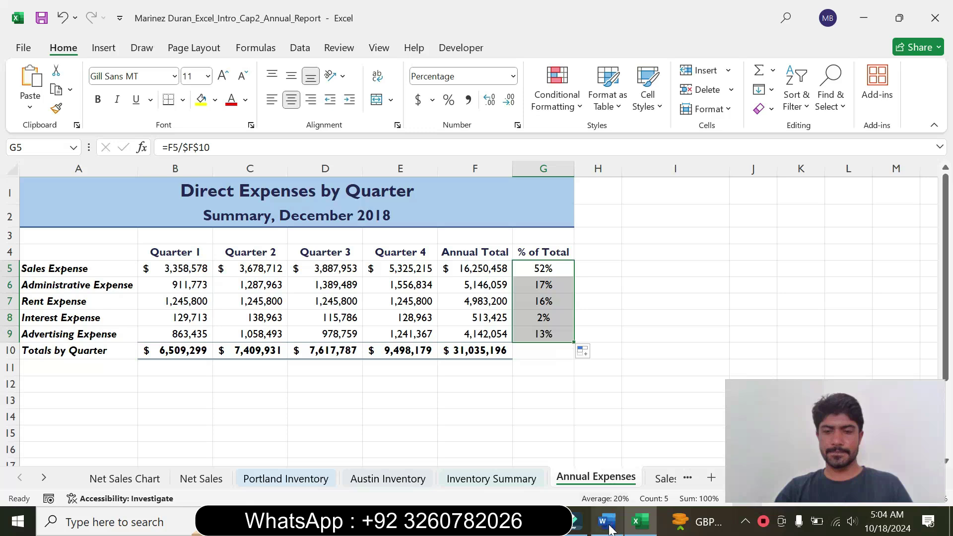
Switch to the Word instructions, set instruction 18's text to size 9 and remove its turquoise highlight.
left_click(608, 526)
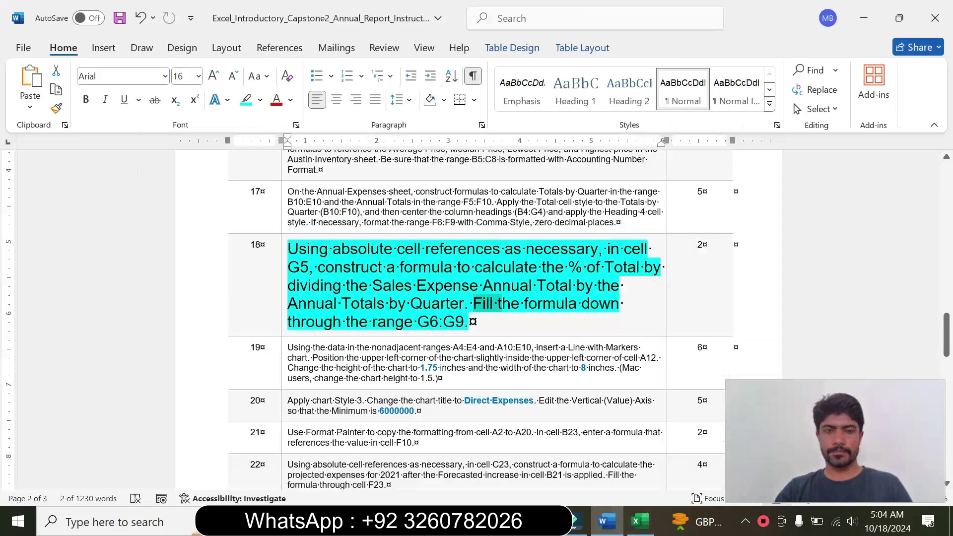
left_click(284, 296)
left_click(375, 248)
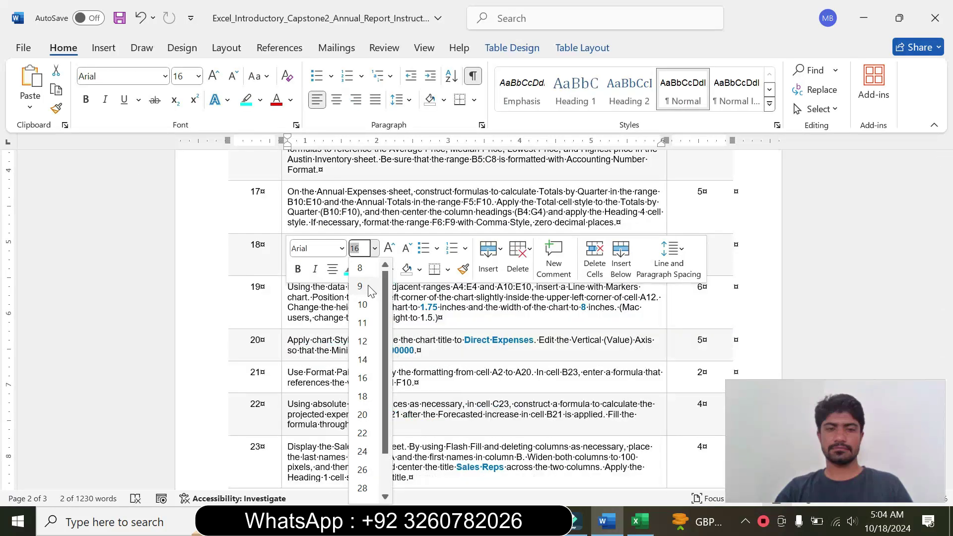
left_click(360, 286)
left_click(362, 269)
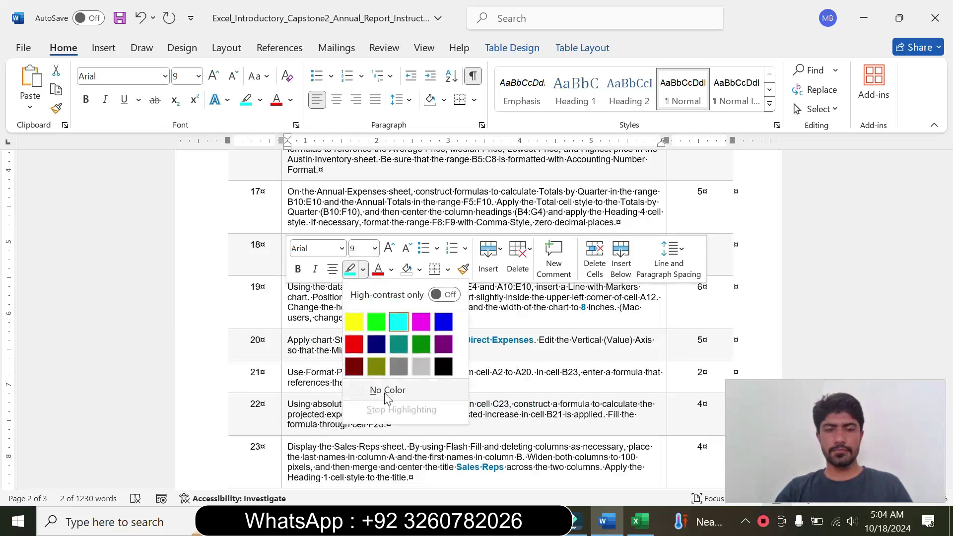
left_click(387, 391)
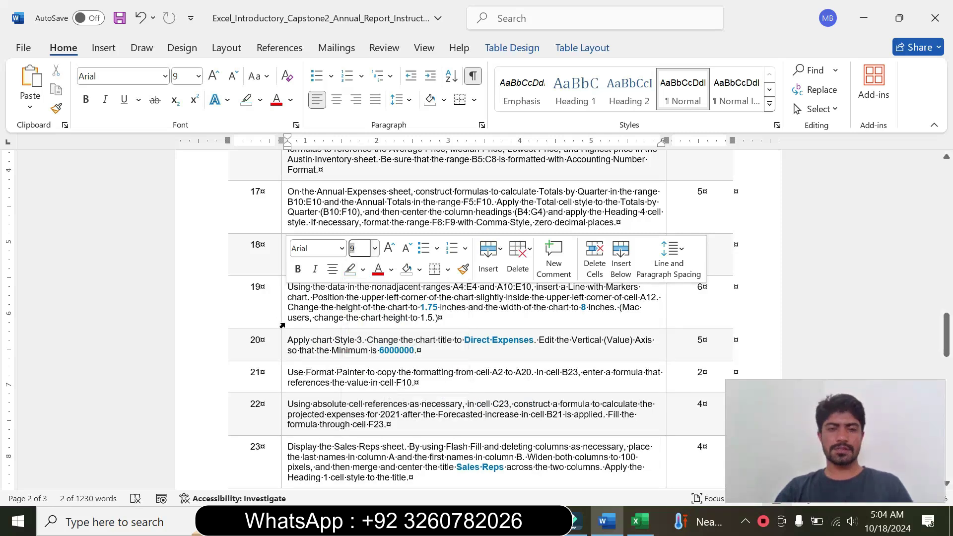
Set instruction 19's text to size 16 and highlight it in turquoise.
left_click(372, 277)
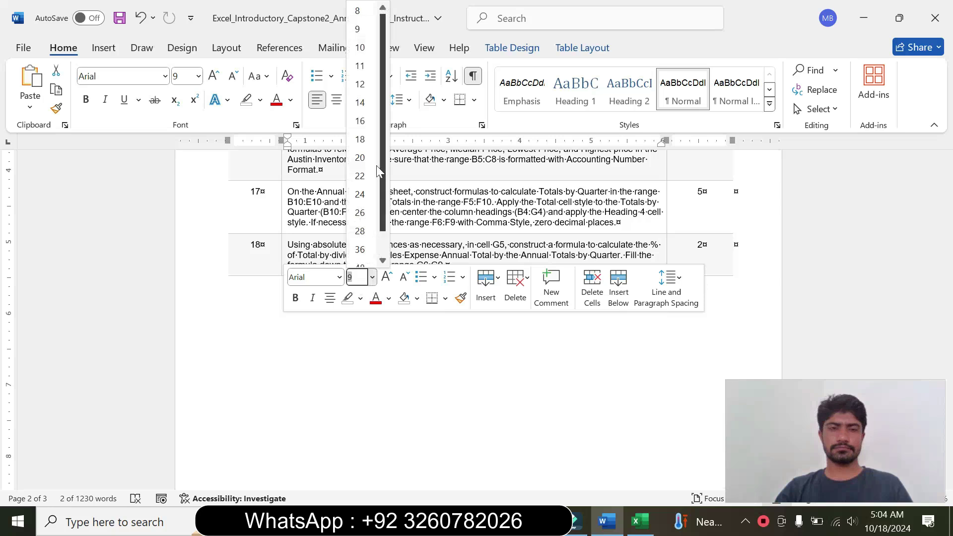
left_click(365, 119)
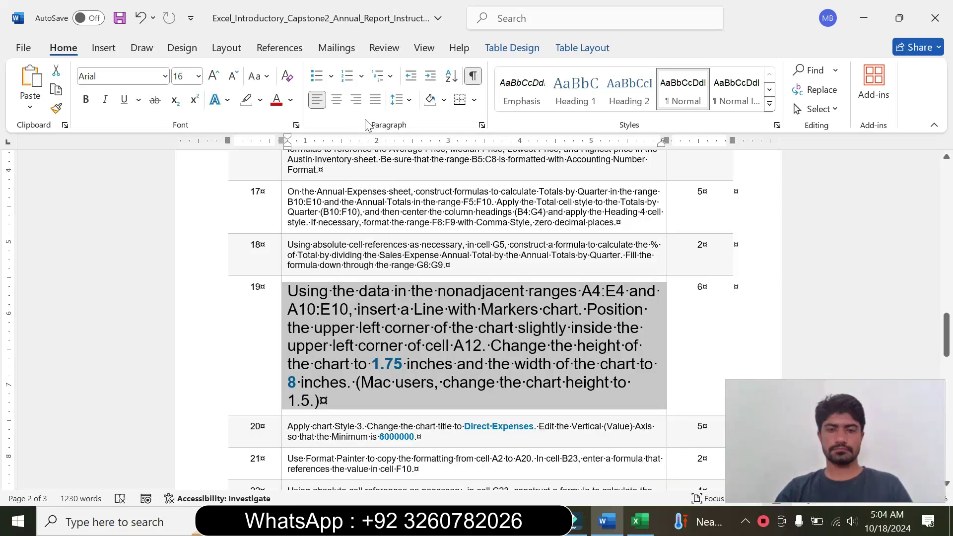
left_click(260, 99)
left_click(295, 152)
Review instruction 19, copy its range reference A4:E4 and select that range on the Annual Expenses sheet in Excel.
left_click_drag(288, 291, 566, 399)
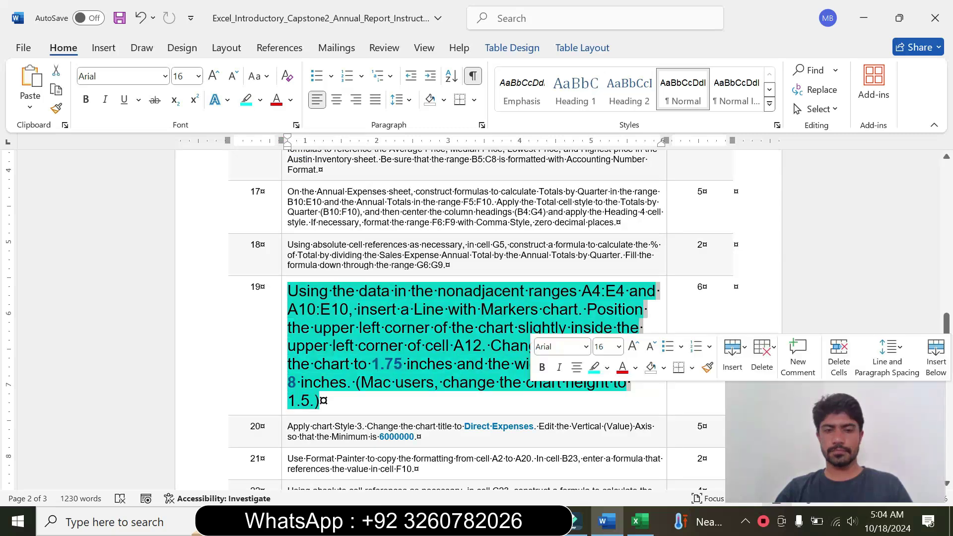
left_click(331, 297)
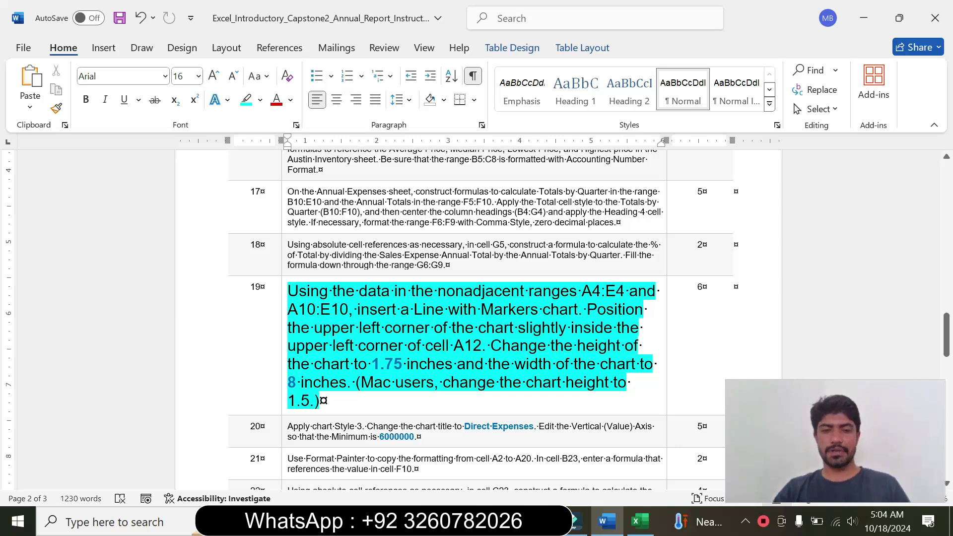
left_click_drag(484, 345, 304, 295)
left_click(388, 326)
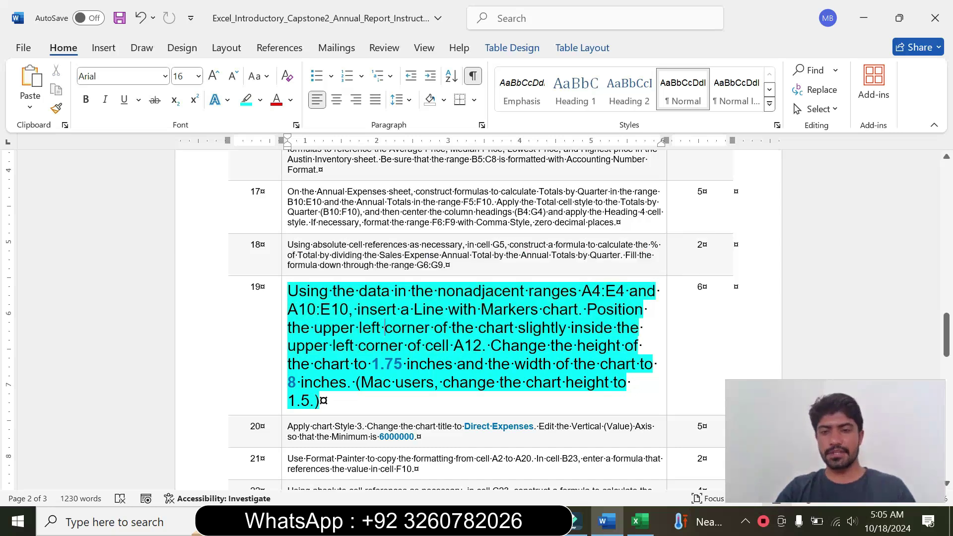
left_click_drag(581, 292, 626, 291)
key("ctrl+c")
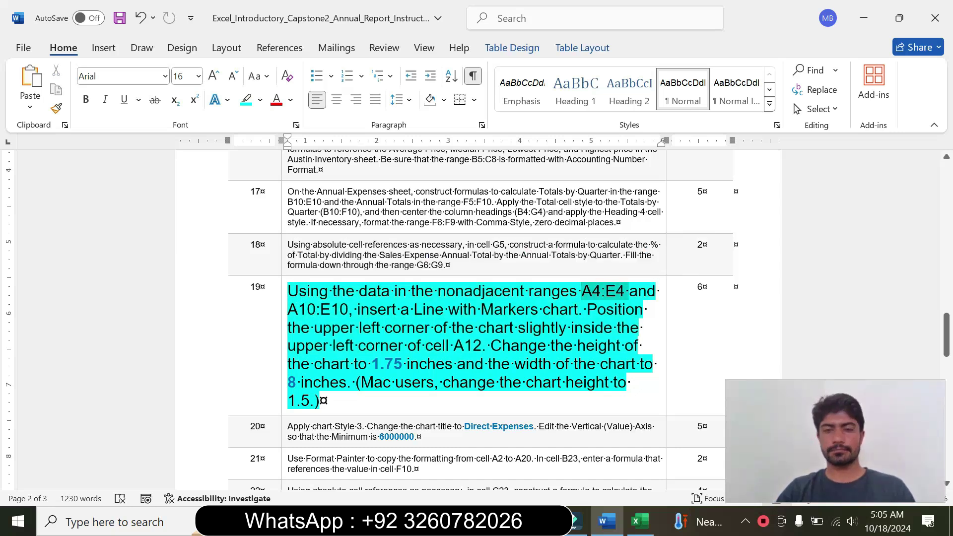
left_click(639, 522)
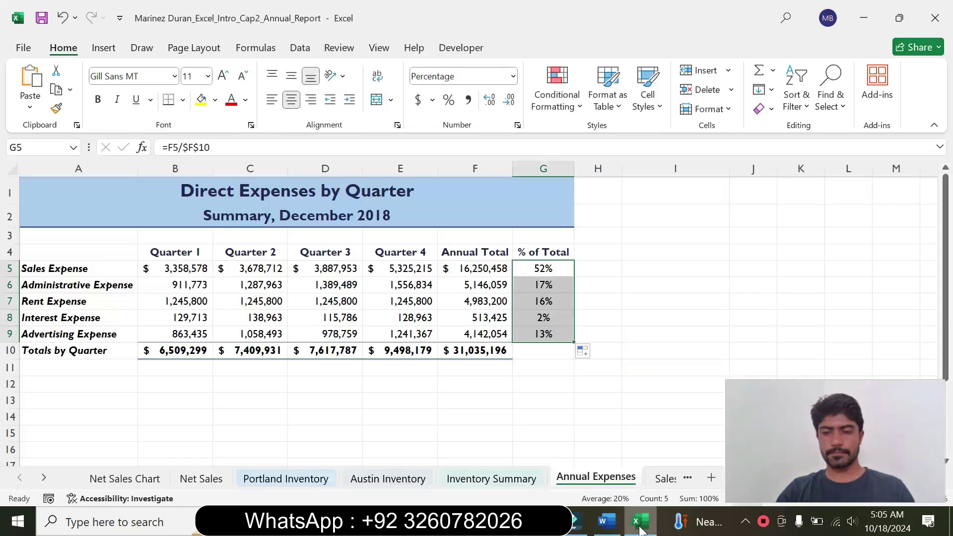
left_click(30, 147)
key("ctrl+v")
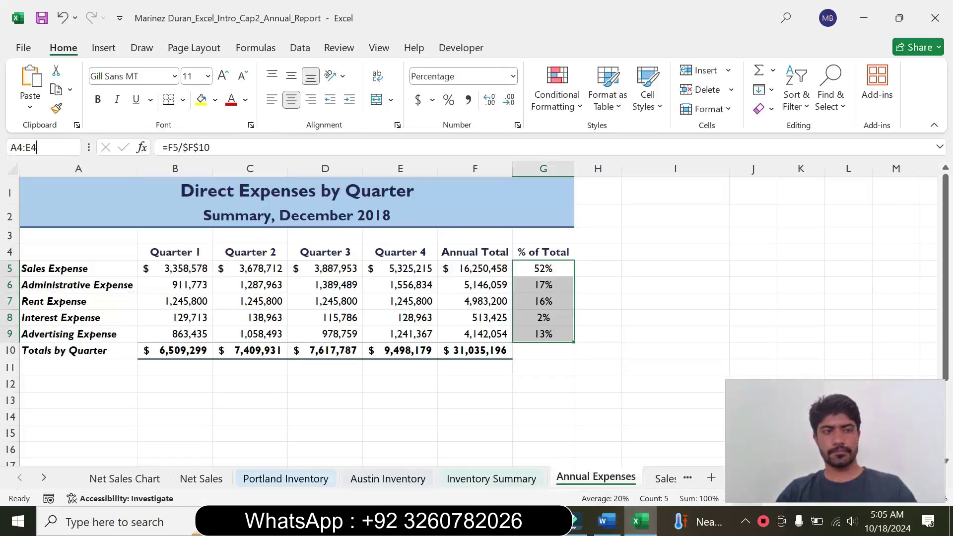
key("Return")
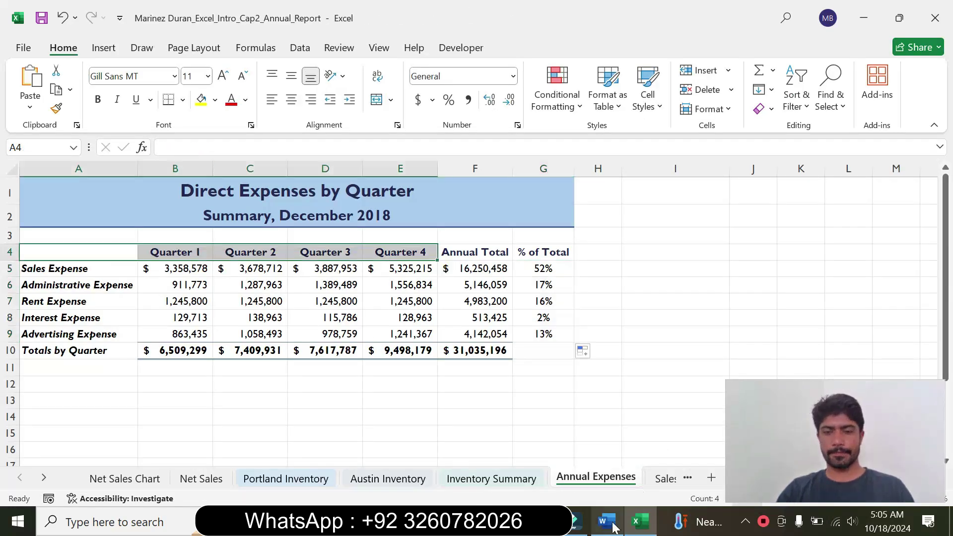
Check the second range in Word's instruction 19, return to Excel and add A10:E10 to the A4:E4 selection.
left_click(606, 522)
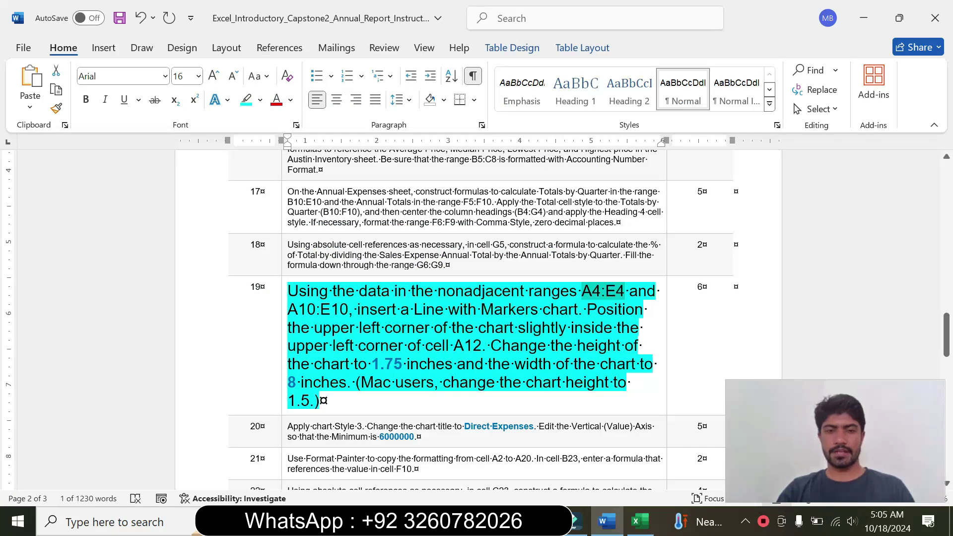
left_click_drag(316, 311, 289, 310)
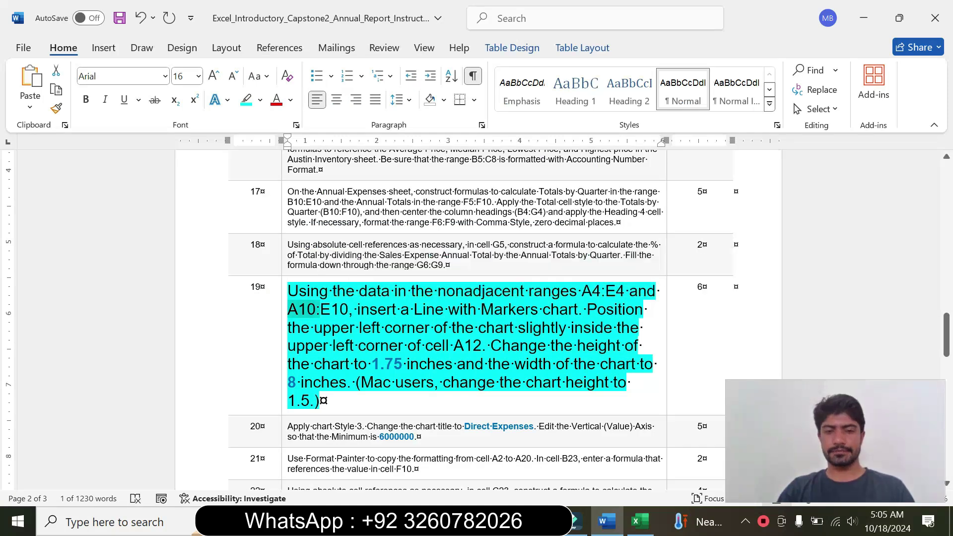
left_click(641, 521)
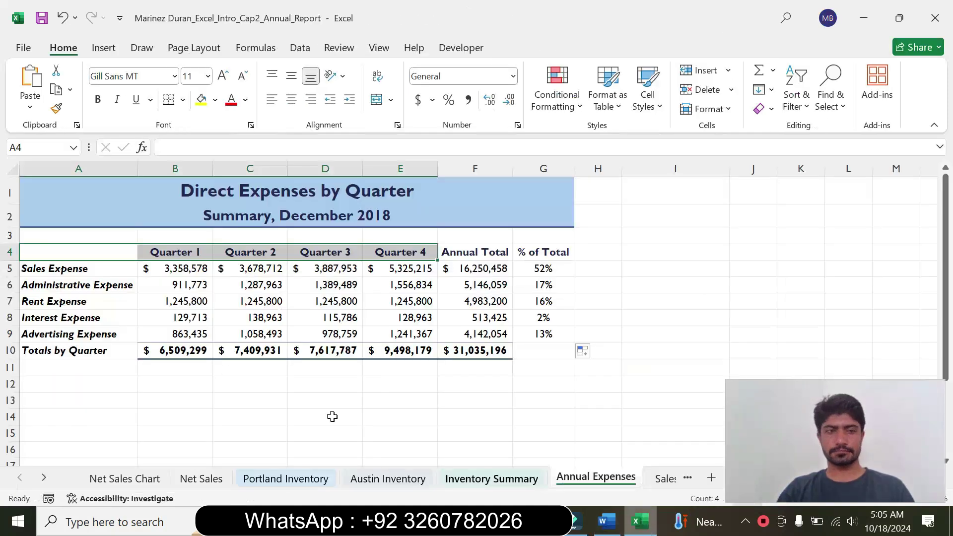
left_click(72, 351)
left_click_drag(72, 351, 381, 355)
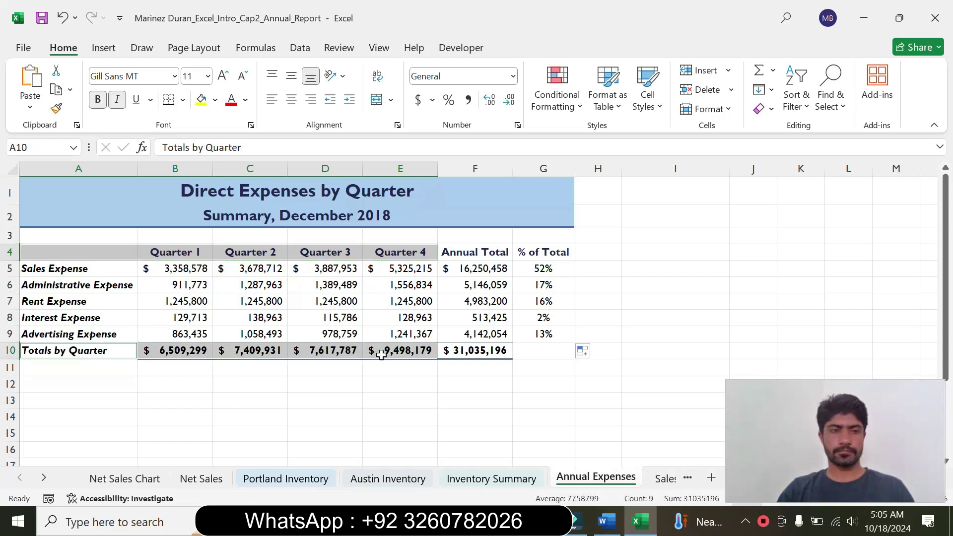
Review the chart type in Word's instruction 19, return to Excel and insert a Line with Markers chart from the selected ranges.
left_click(606, 522)
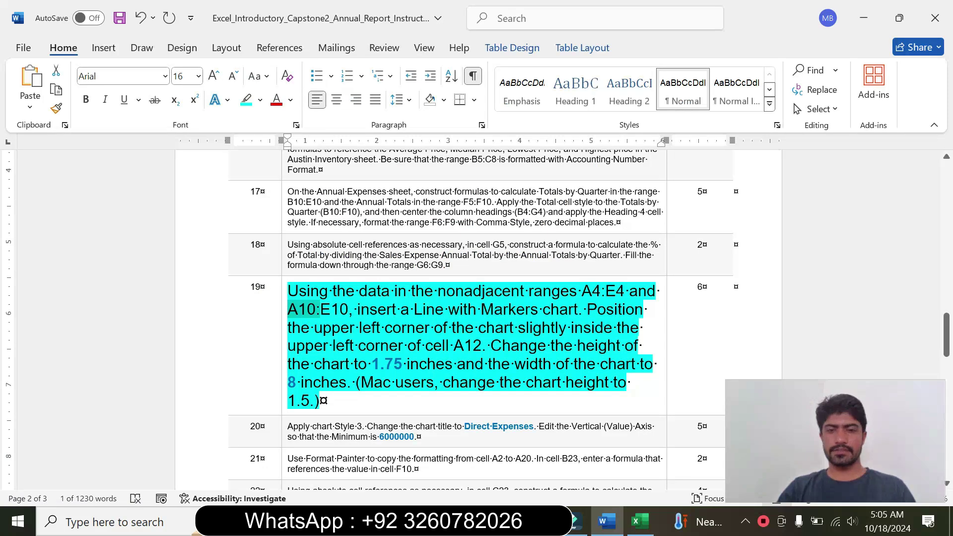
left_click_drag(579, 309, 288, 291)
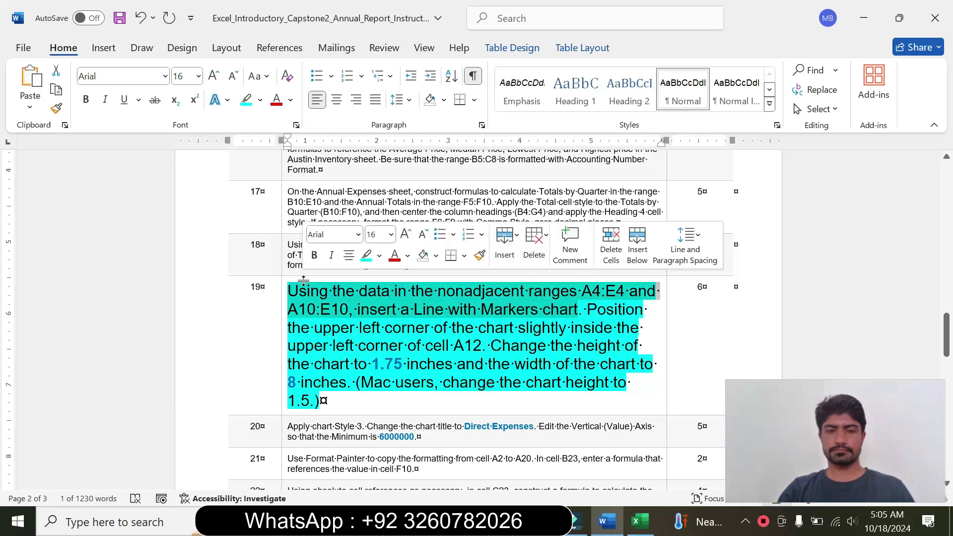
left_click(640, 522)
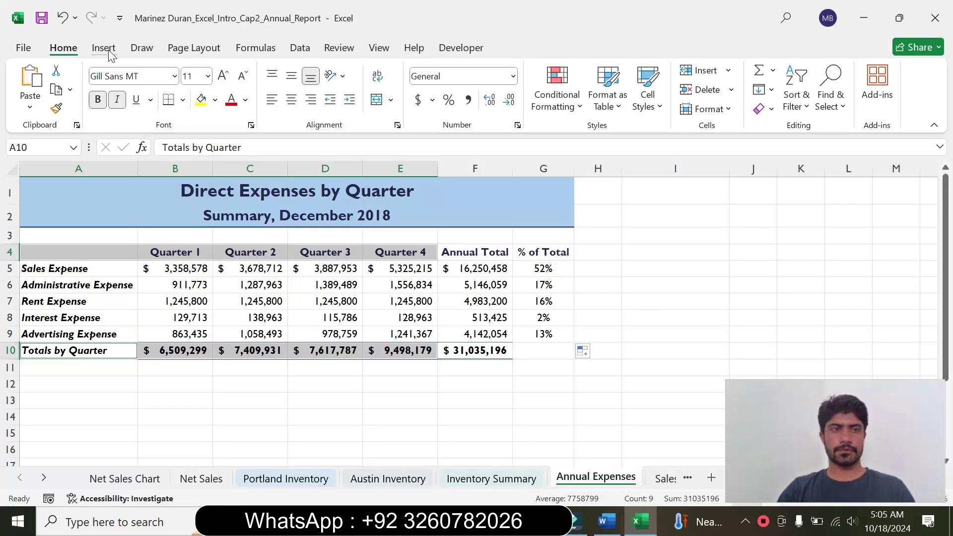
left_click(104, 47)
left_click(265, 105)
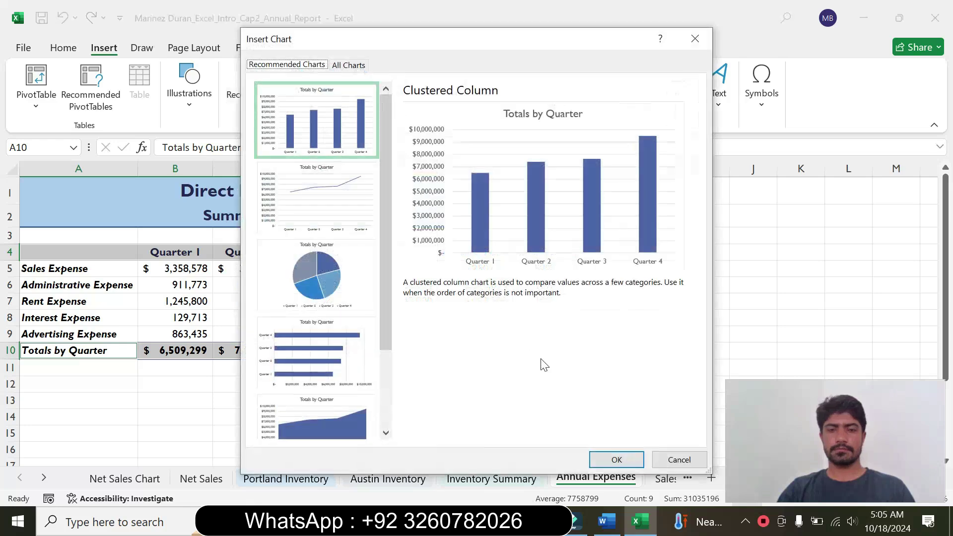
left_click(361, 67)
left_click(294, 142)
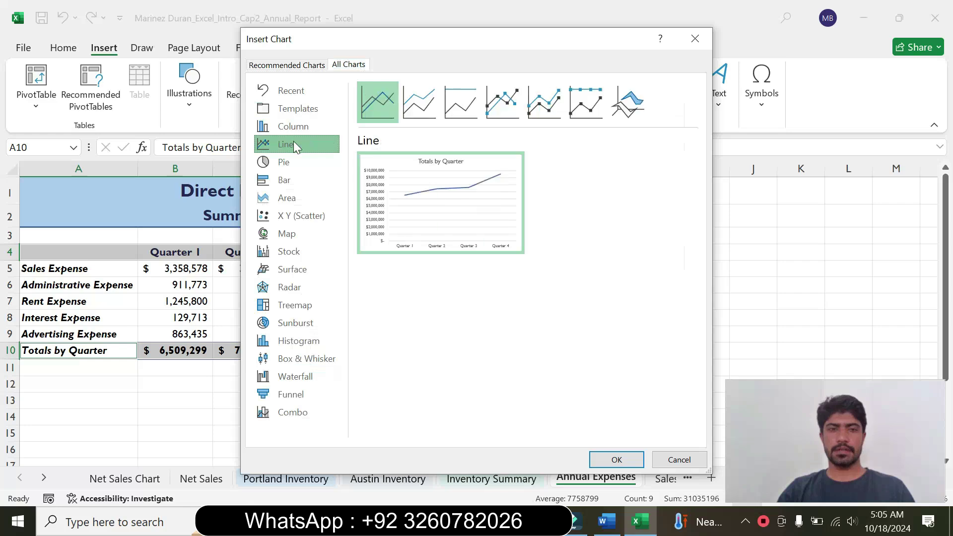
left_click(512, 120)
left_click(620, 460)
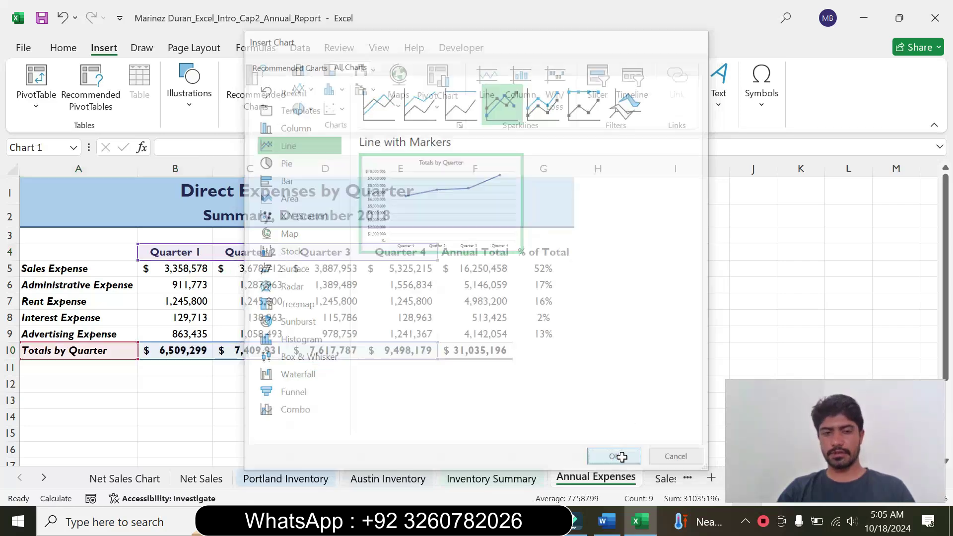
Check the chart position in Word's instruction 19, return to Excel and move the chart's upper-left corner slightly inside cell A12.
left_click(606, 522)
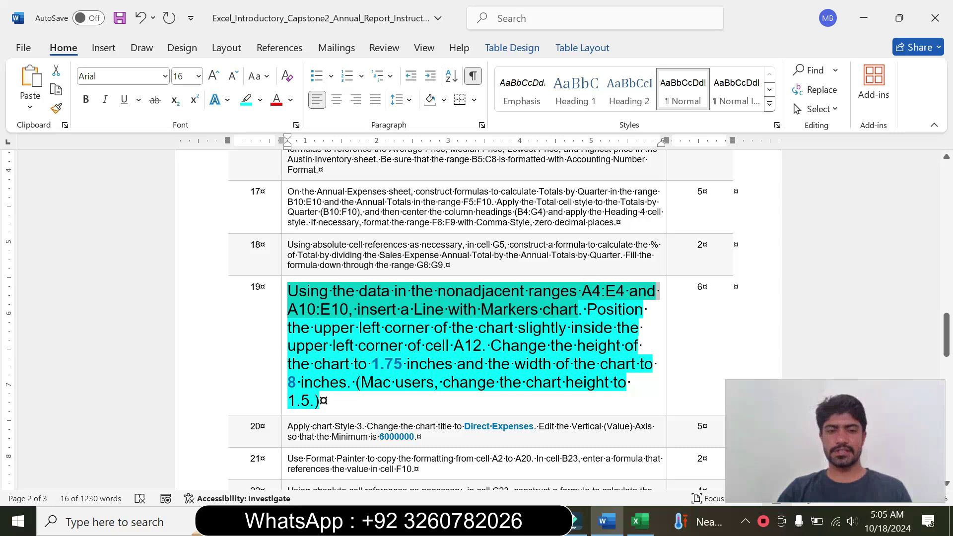
left_click_drag(486, 346, 413, 346)
left_click(639, 521)
left_click_drag(405, 221, 110, 393)
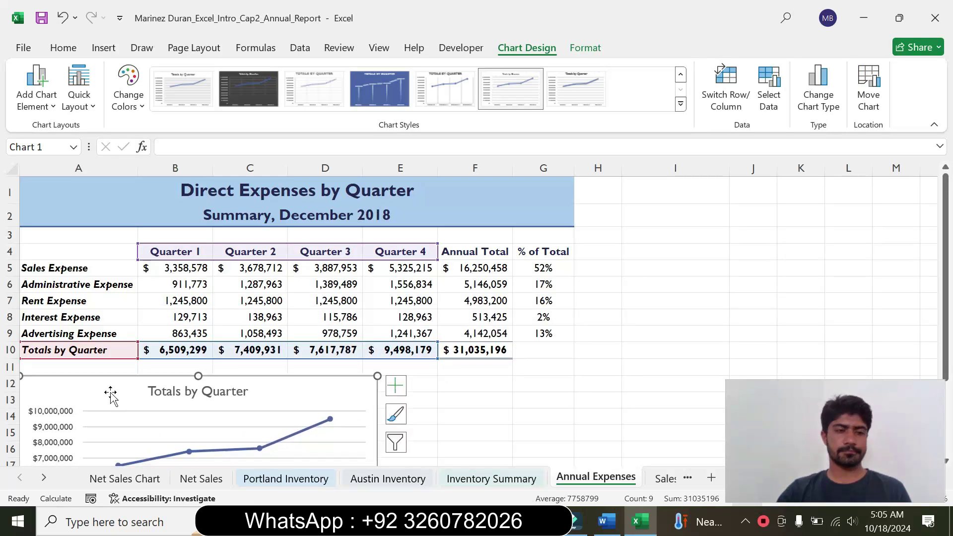
Check the required chart size in Word's instruction 19, return to Excel and set the chart's height to 1.75 inches.
left_click(606, 521)
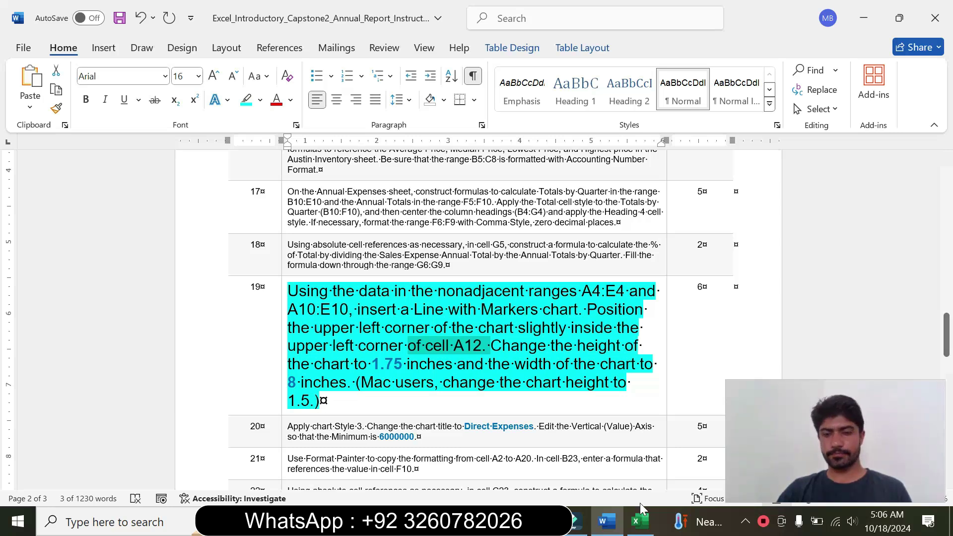
left_click(641, 521)
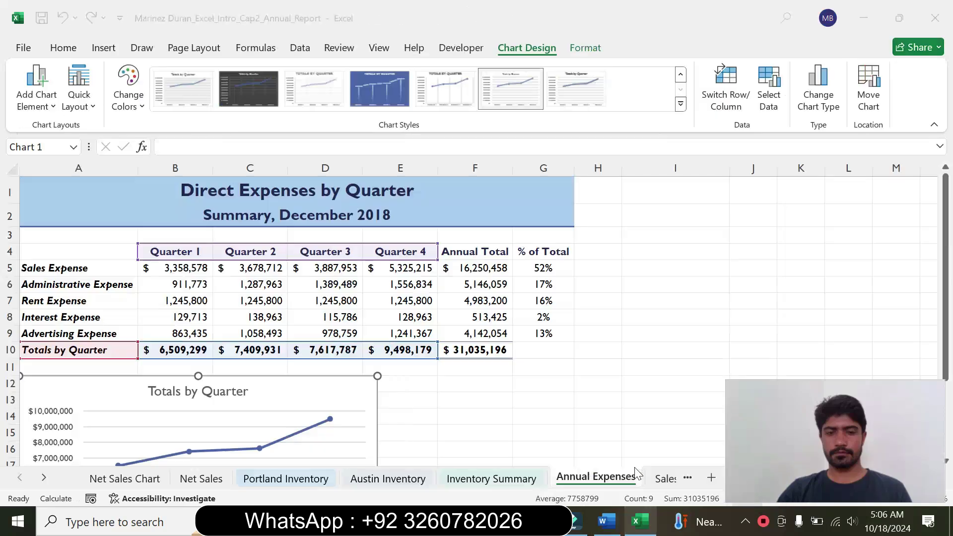
left_click(575, 52)
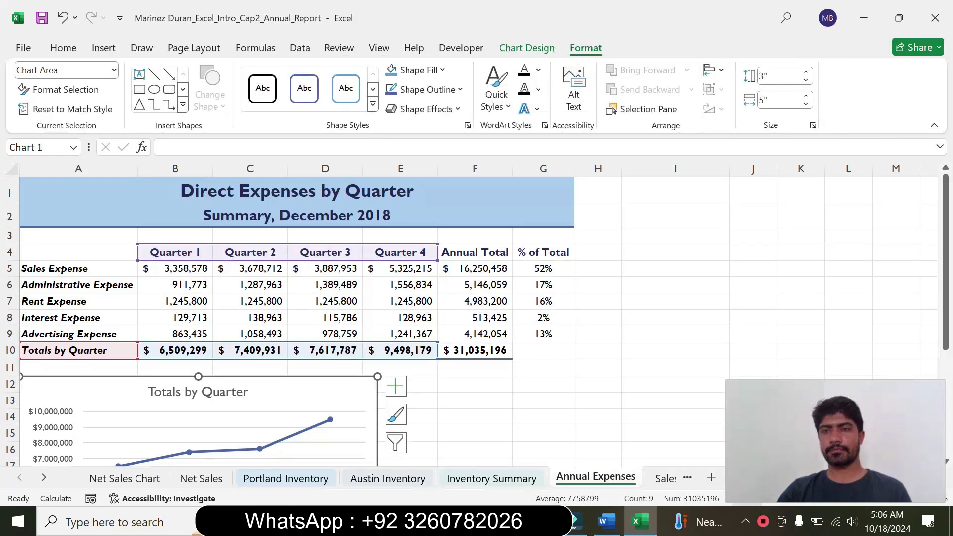
left_click(607, 522)
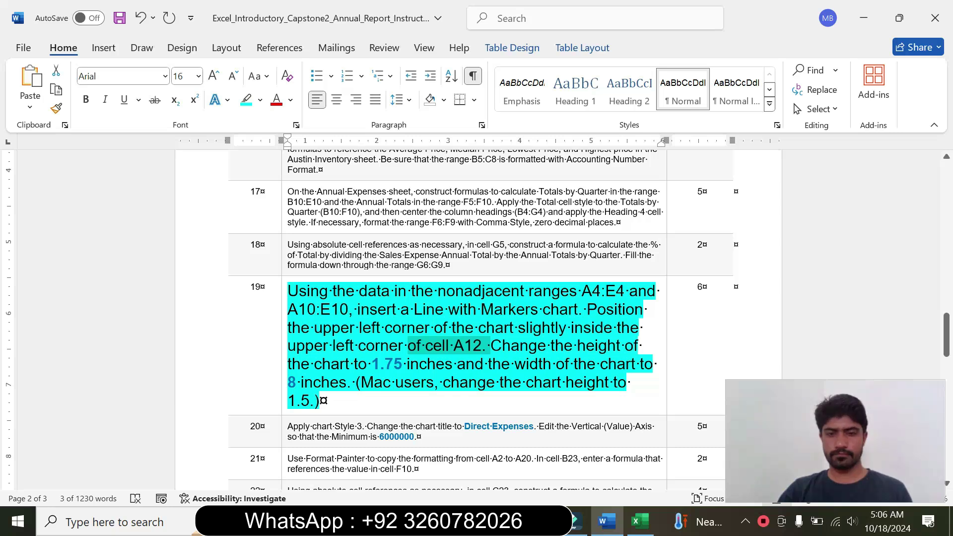
left_click(639, 521)
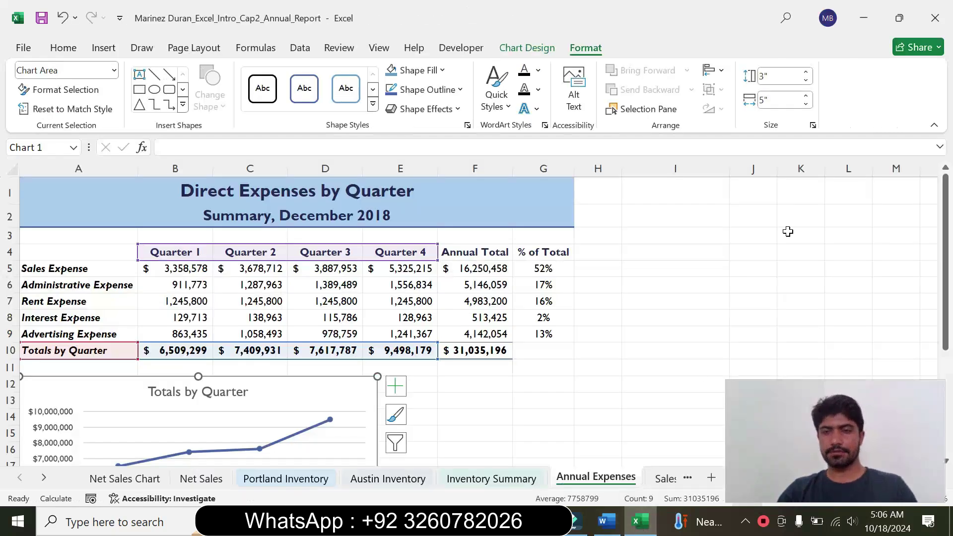
left_click(779, 76)
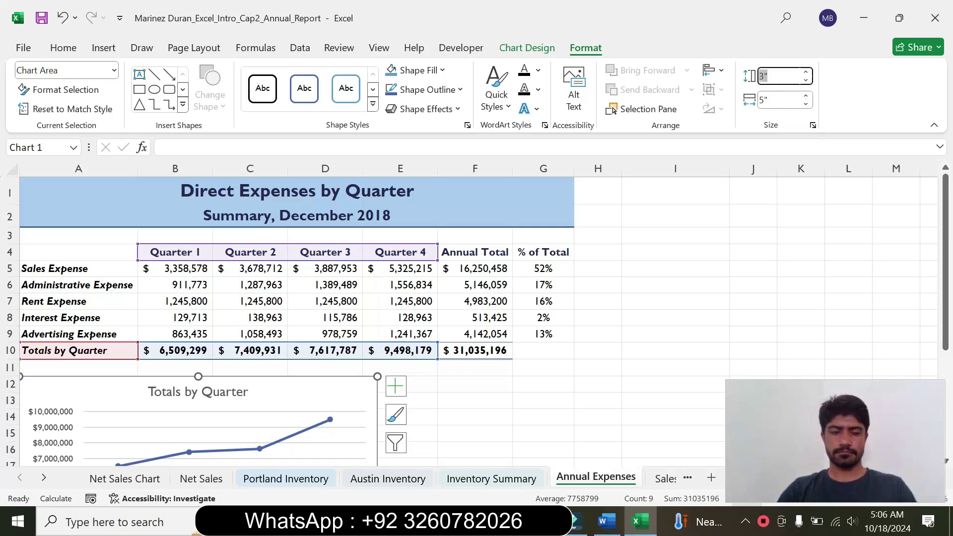
type("1.75")
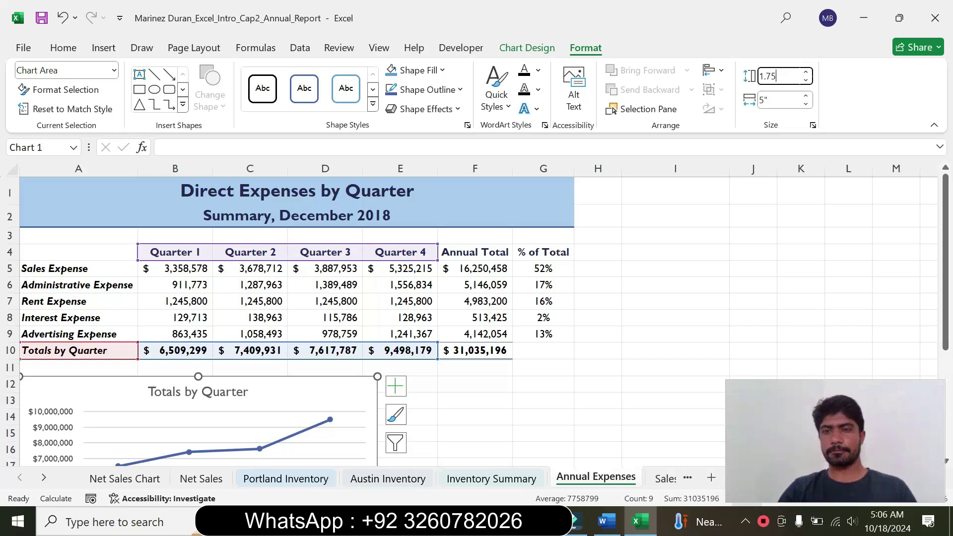
key("Tab")
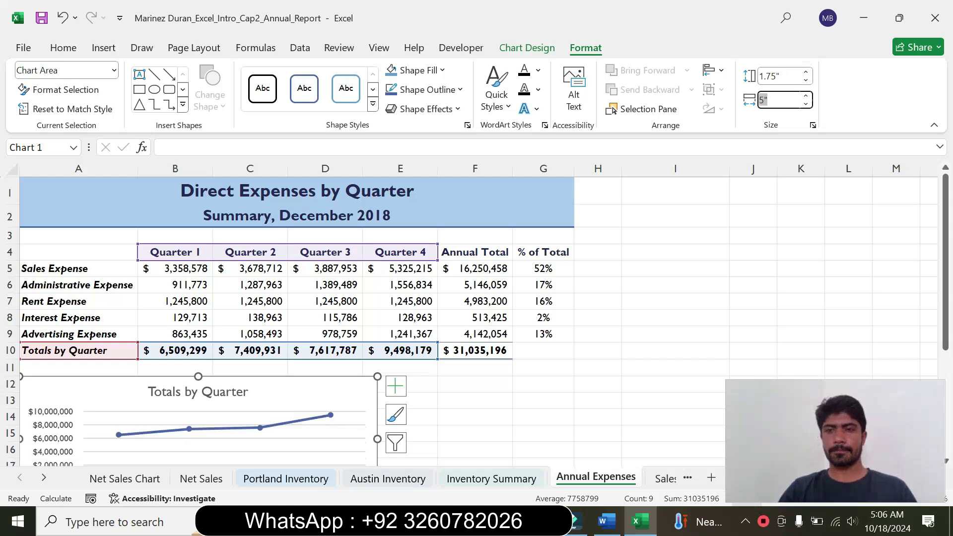
Recheck the width in Word's instruction 19, return to Excel, set the chart's width to 8 inches and deselect the chart.
left_click(606, 521)
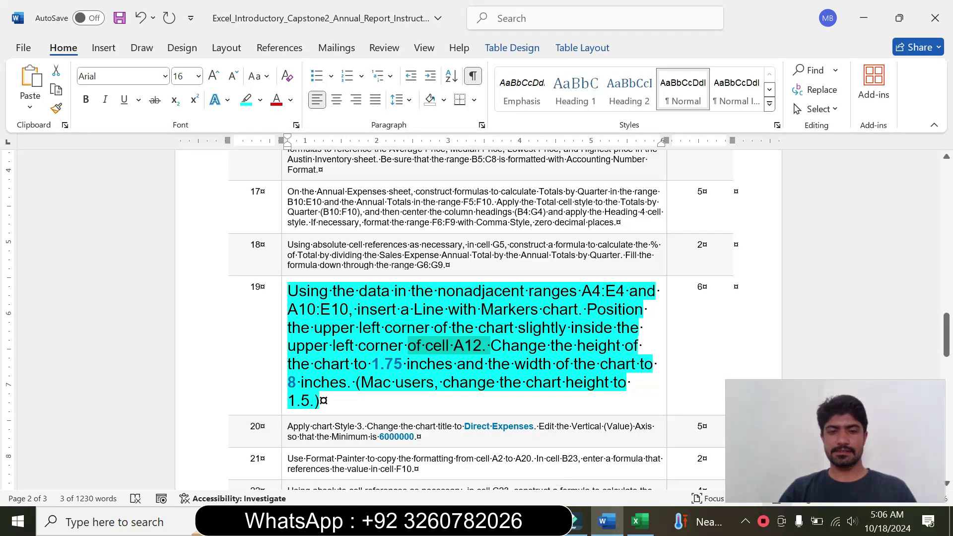
left_click(639, 521)
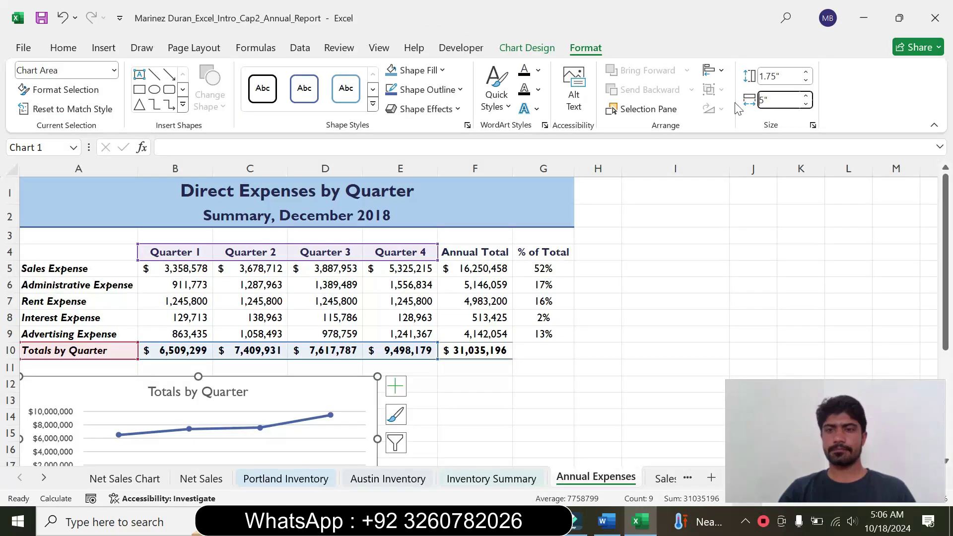
left_click(766, 100)
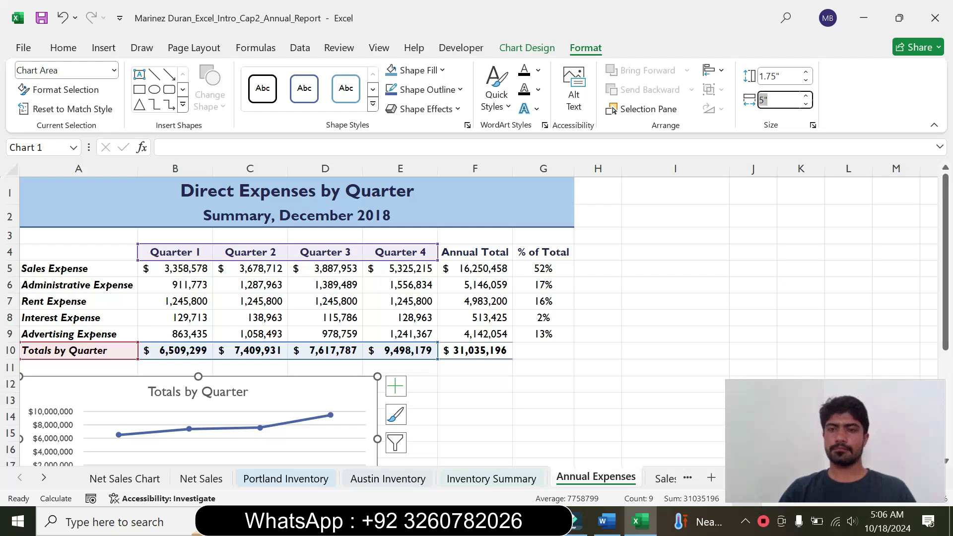
type("8")
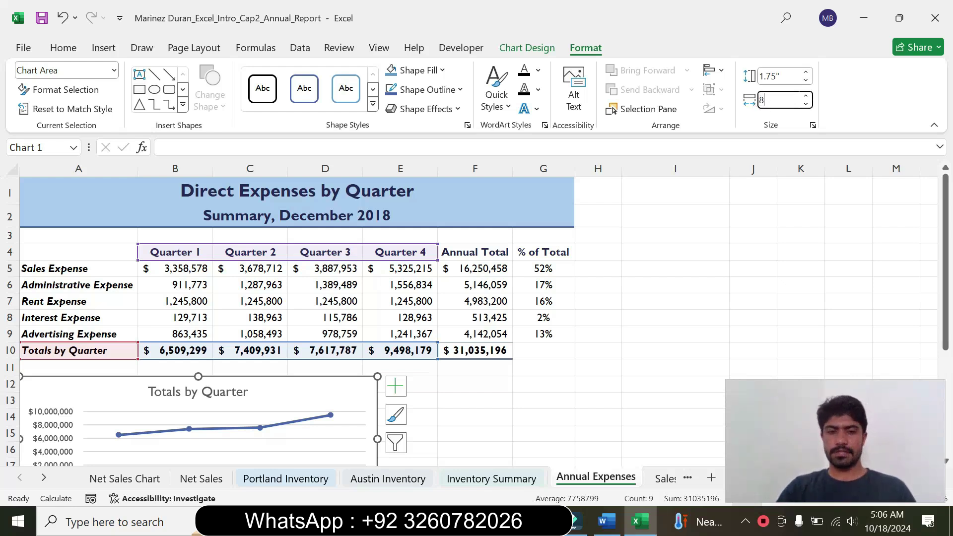
key("Return")
left_click(581, 316)
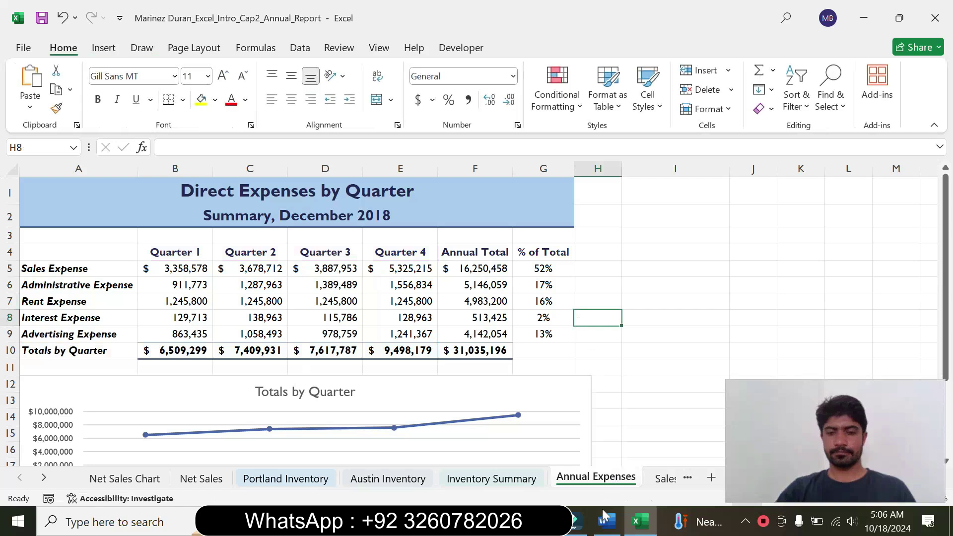
Switch to the Word instructions, set instruction 19's text to size 9 and remove its turquoise highlight.
left_click(606, 521)
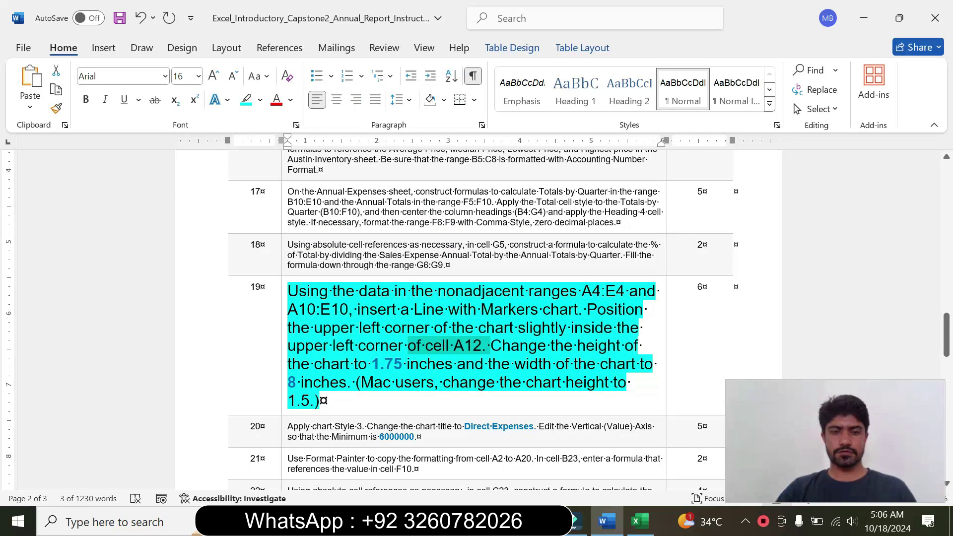
left_click(285, 378)
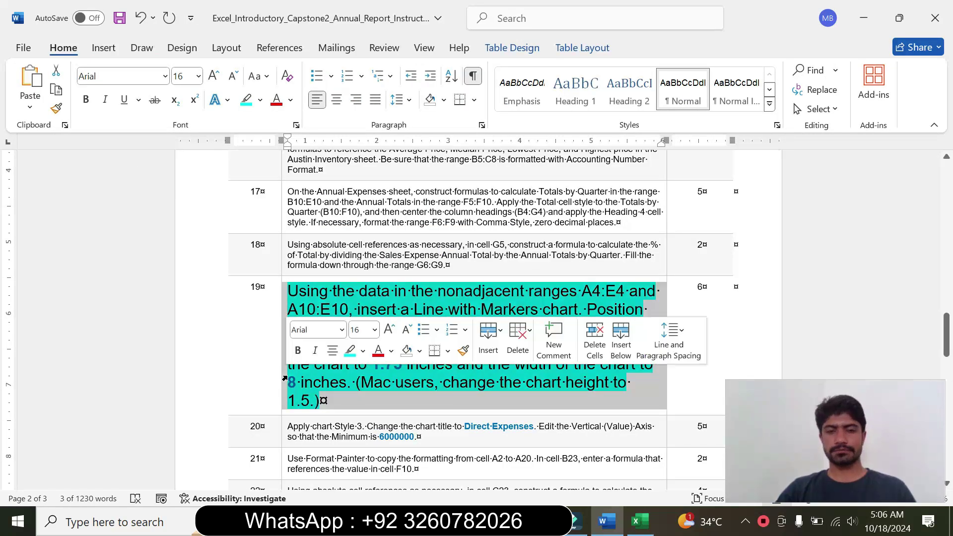
left_click(374, 330)
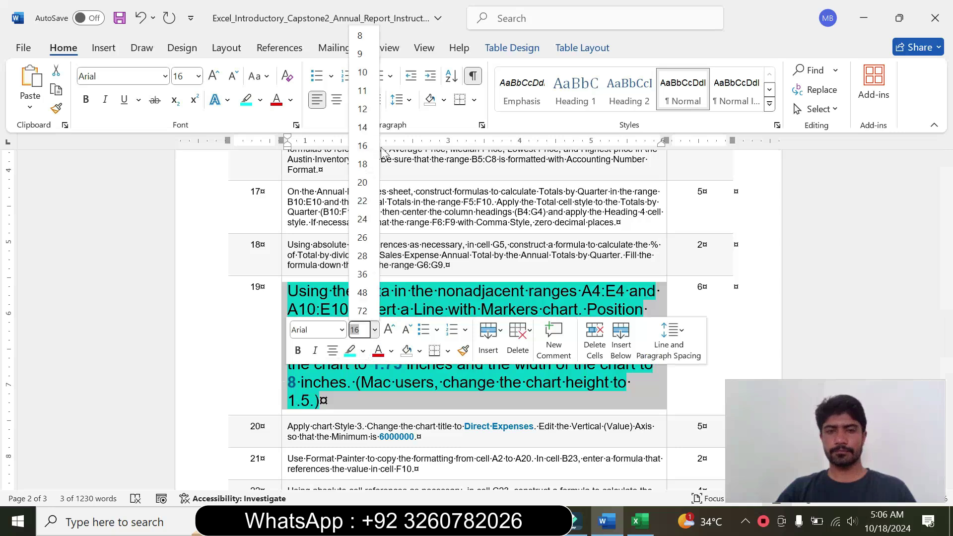
left_click(363, 55)
left_click(261, 99)
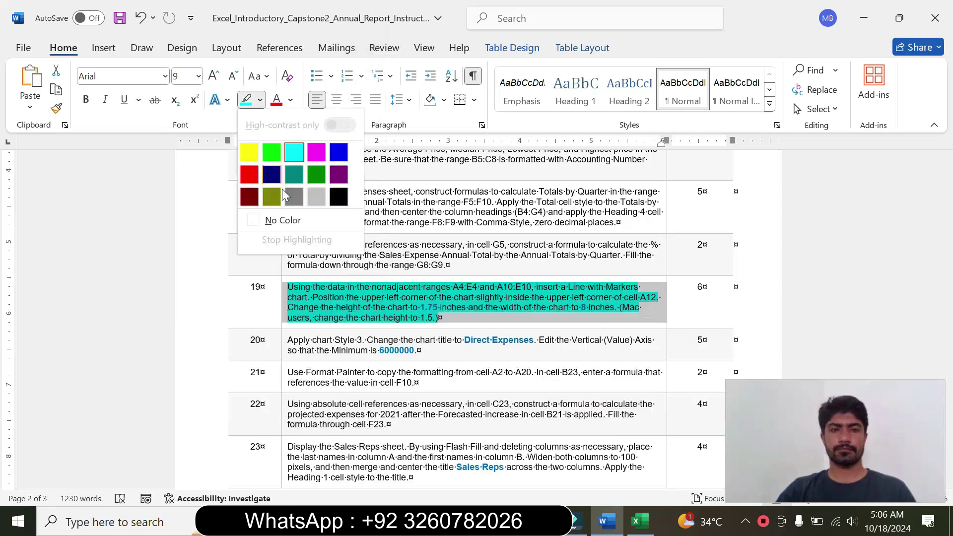
left_click(282, 218)
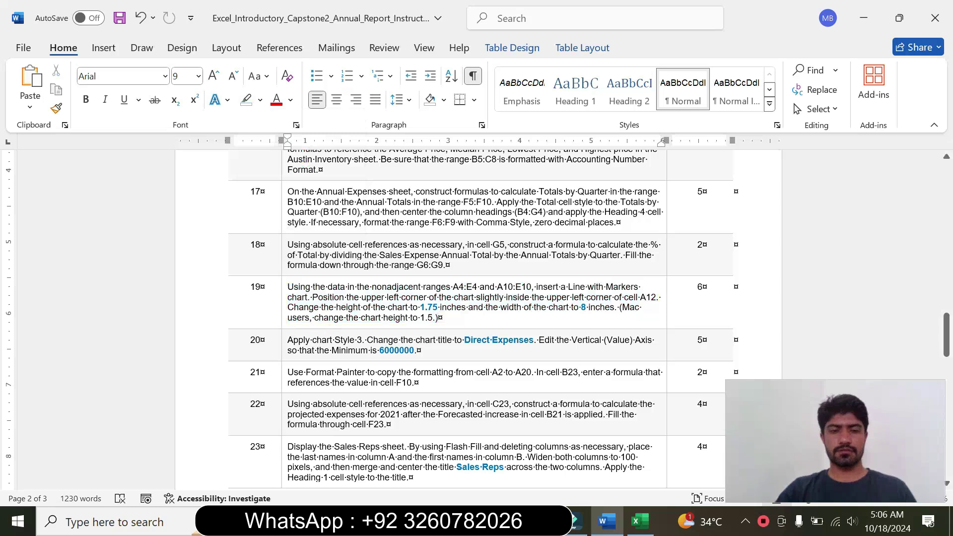
Set instruction 20's text to size 16 and highlight it in turquoise.
left_click(283, 346)
left_click(374, 298)
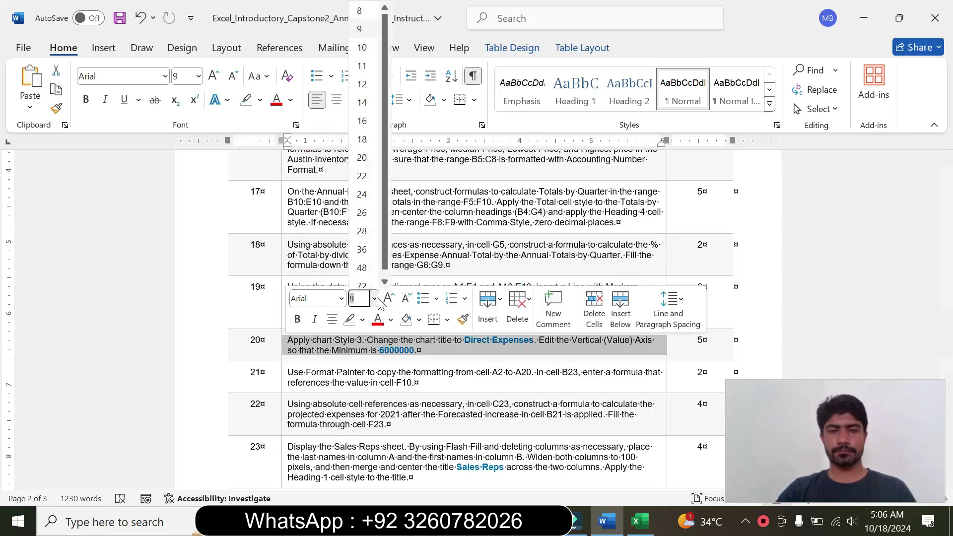
left_click(362, 121)
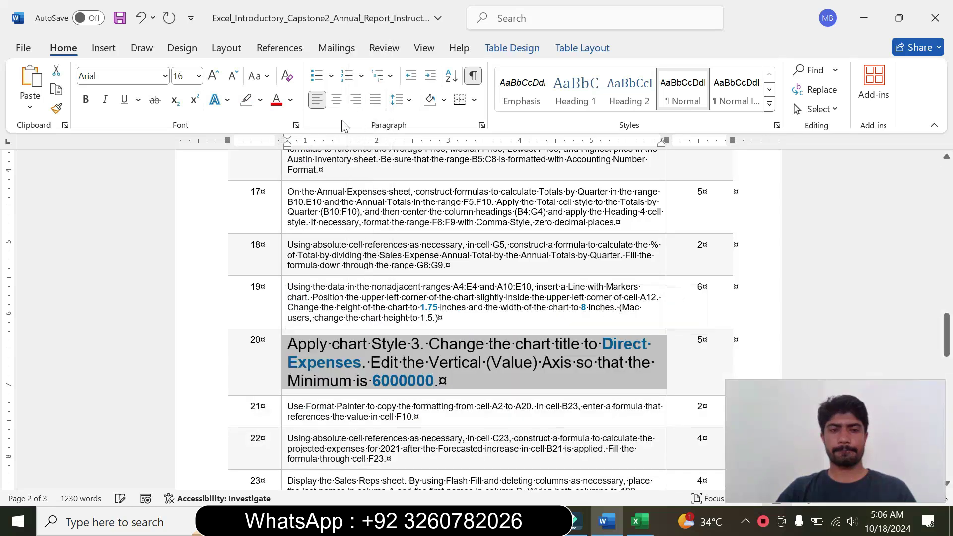
left_click(260, 99)
left_click(295, 153)
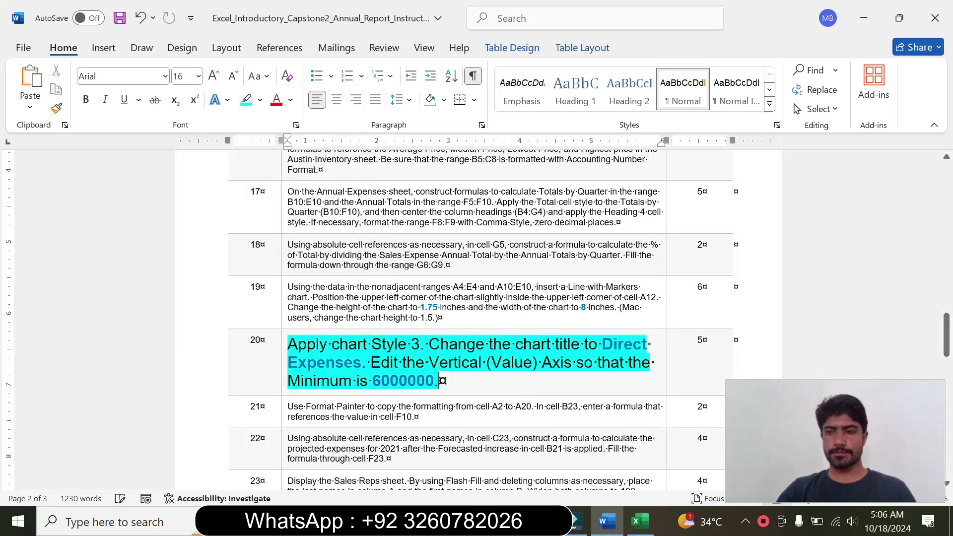
Review instruction 20, switch to Excel and apply chart Style 3 to the line chart on the Annual Expenses sheet.
mouse_move(948, 336)
left_mouse_down()
mouse_move(948, 390)
mouse_move(948, 348)
left_mouse_up()
left_click_drag(305, 264, 485, 282)
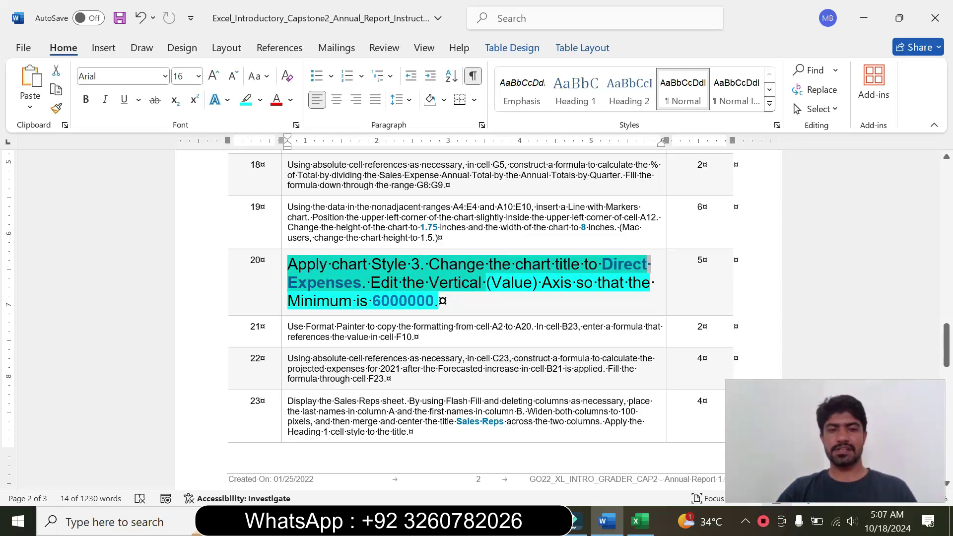
left_click(639, 521)
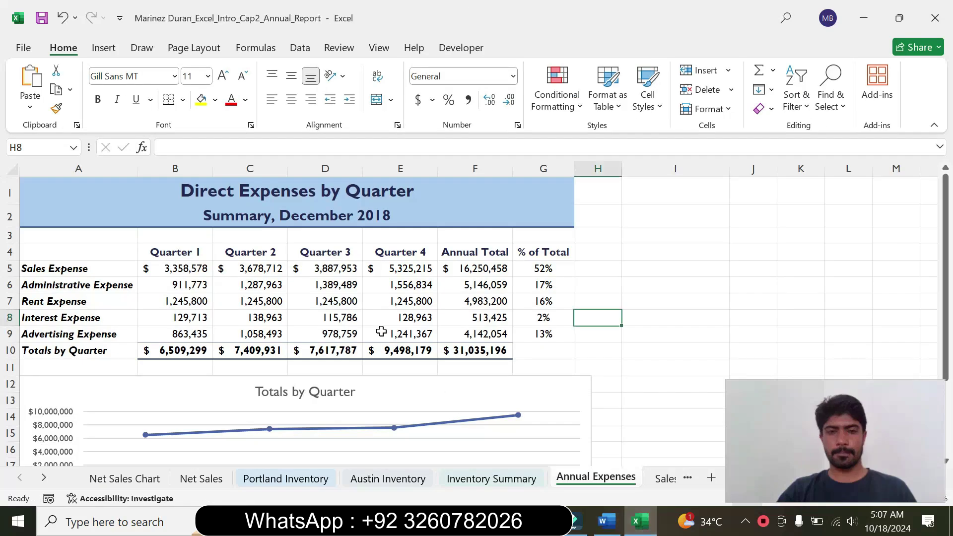
left_click(362, 386)
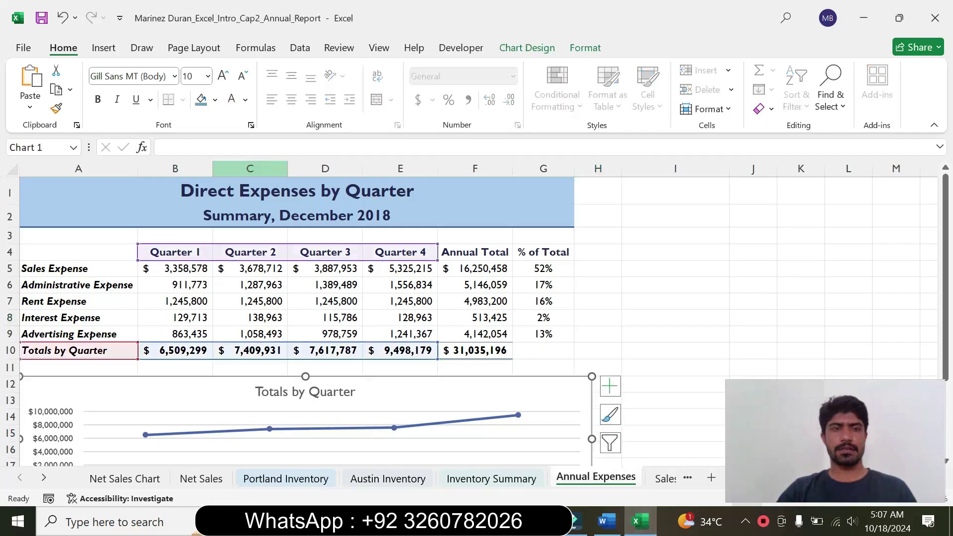
left_click(525, 48)
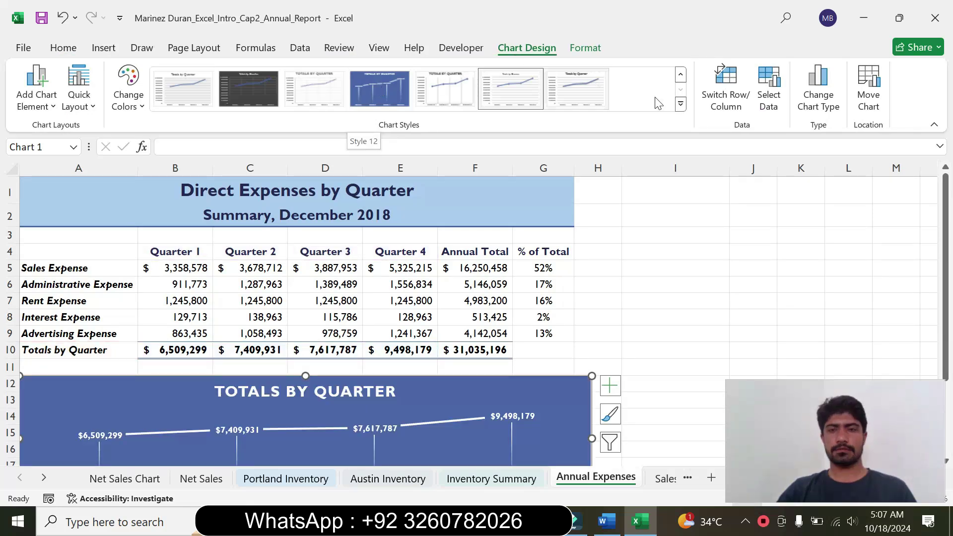
left_click(680, 104)
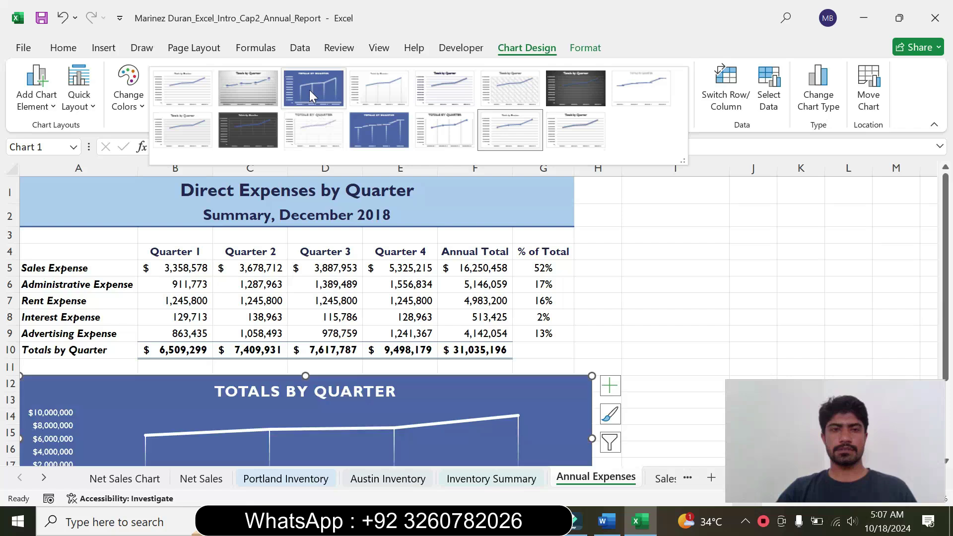
left_click(308, 90)
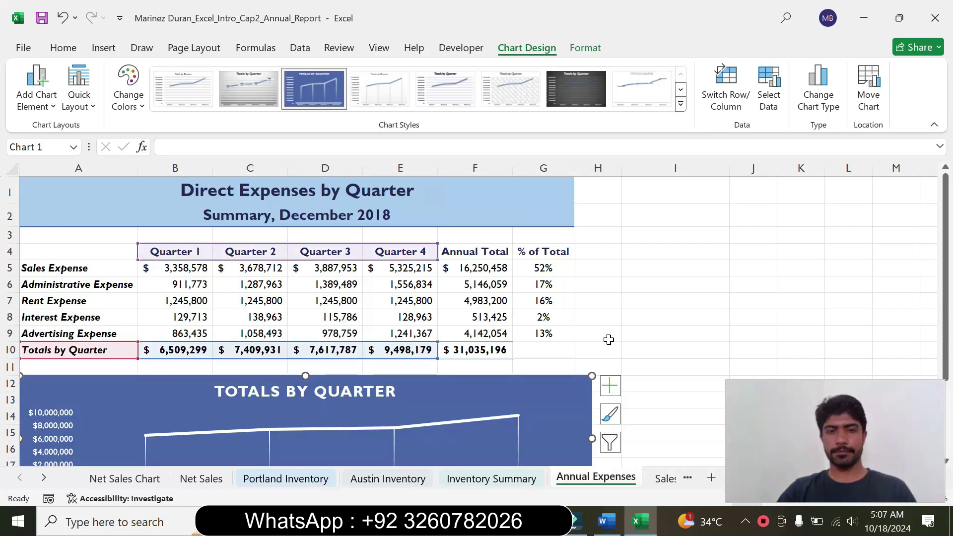
Copy the title text from Word's instruction 20, return to Excel and replace the line chart's title with Direct Expenses.
left_click(666, 330)
left_click(607, 521)
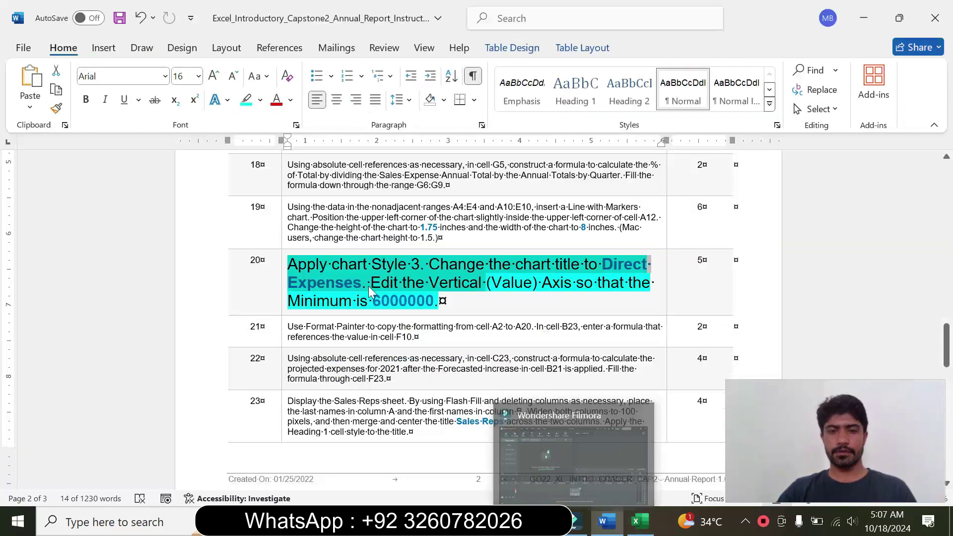
left_click(618, 256)
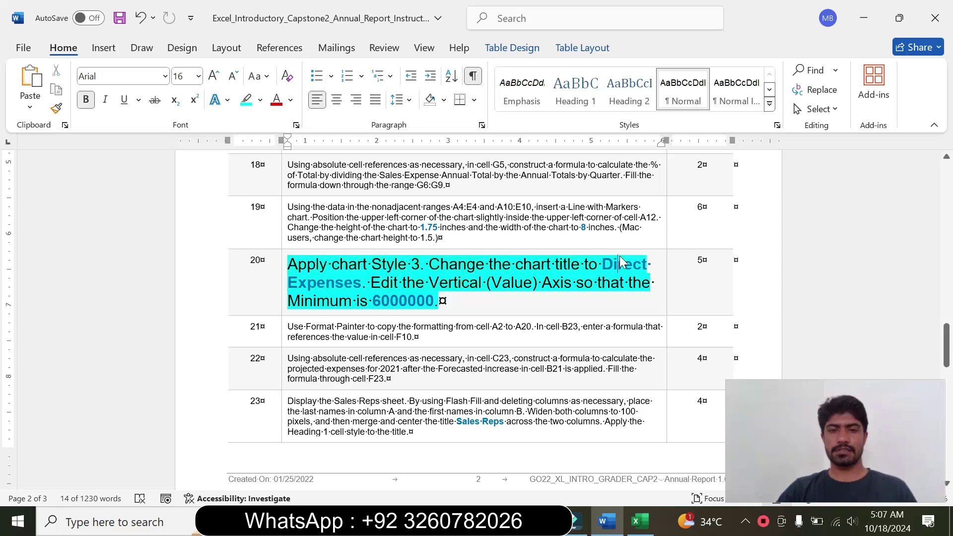
left_click_drag(602, 264, 362, 282)
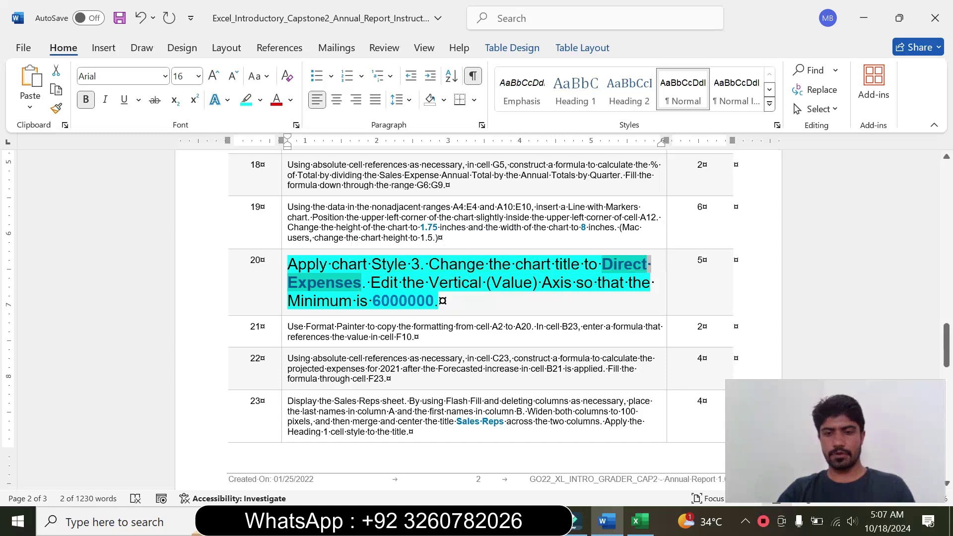
left_click(639, 521)
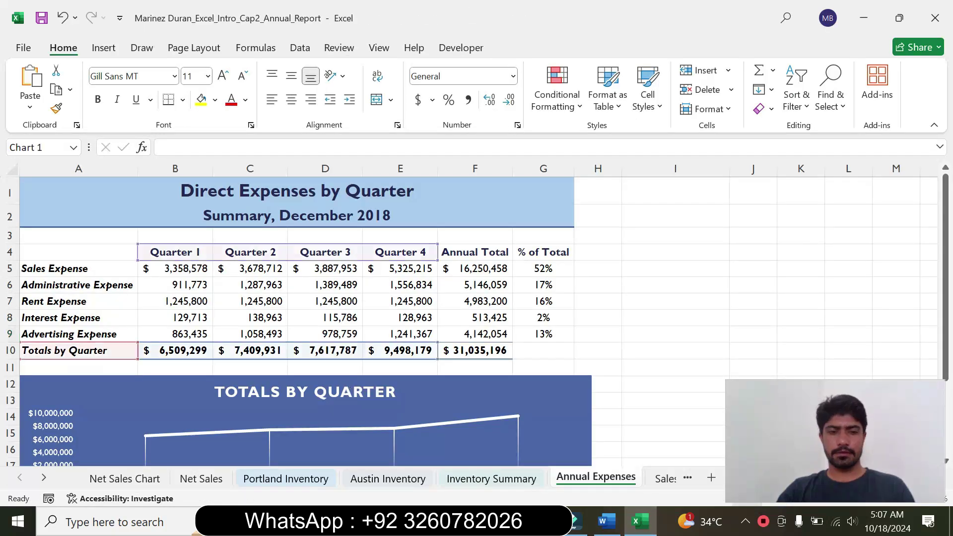
triple_click(339, 389)
type("DIRECT EXPENSES")
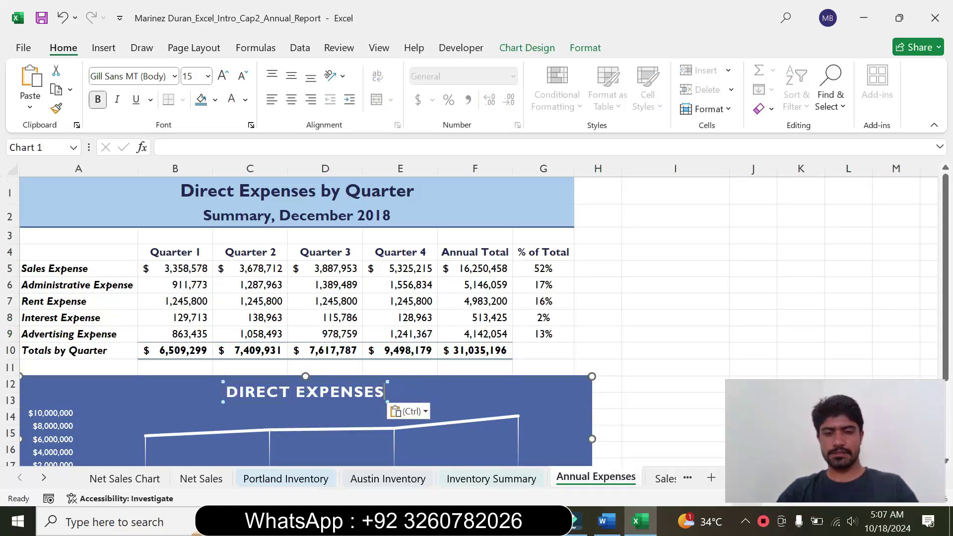
left_click(418, 410)
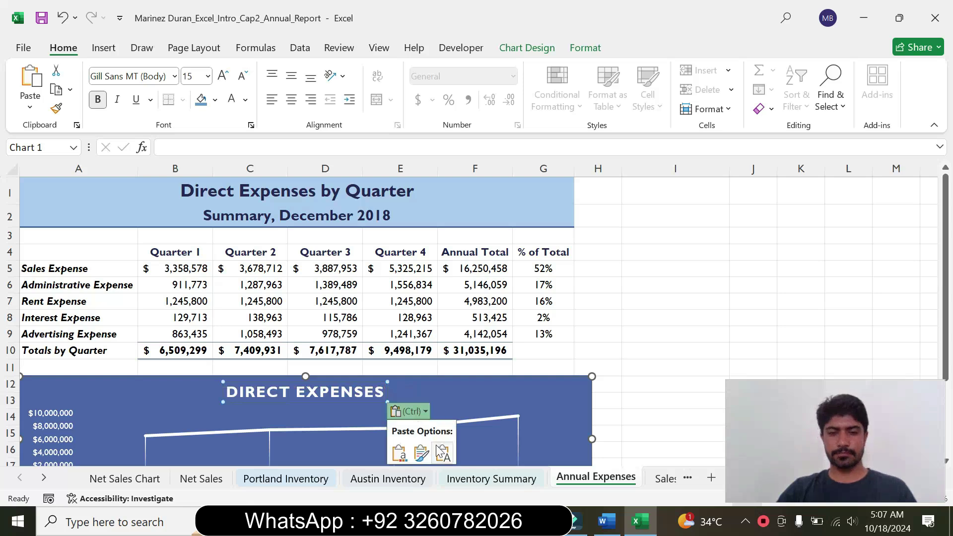
left_click(479, 368)
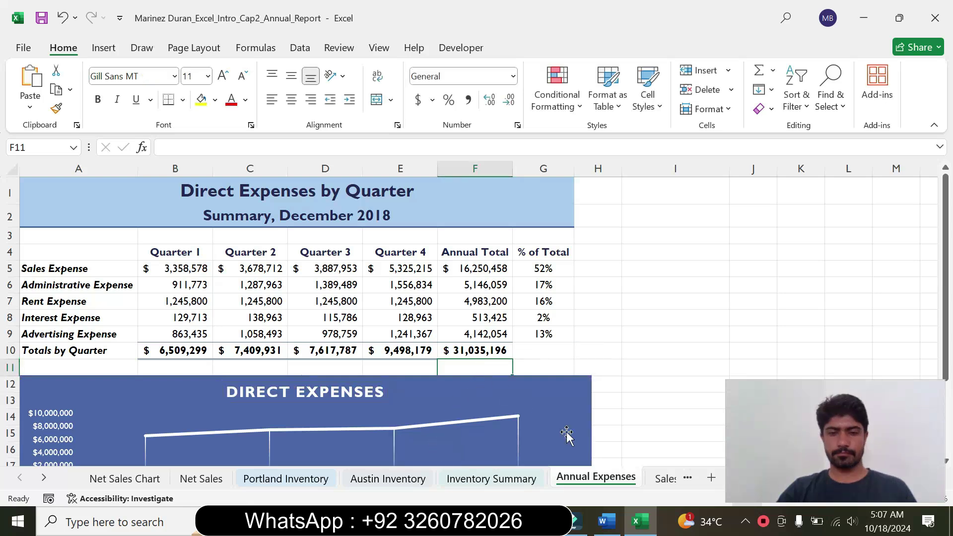
Switch to the Word instructions, copy the axis minimum 6000000 from instruction 20 and return to Excel.
left_click(606, 522)
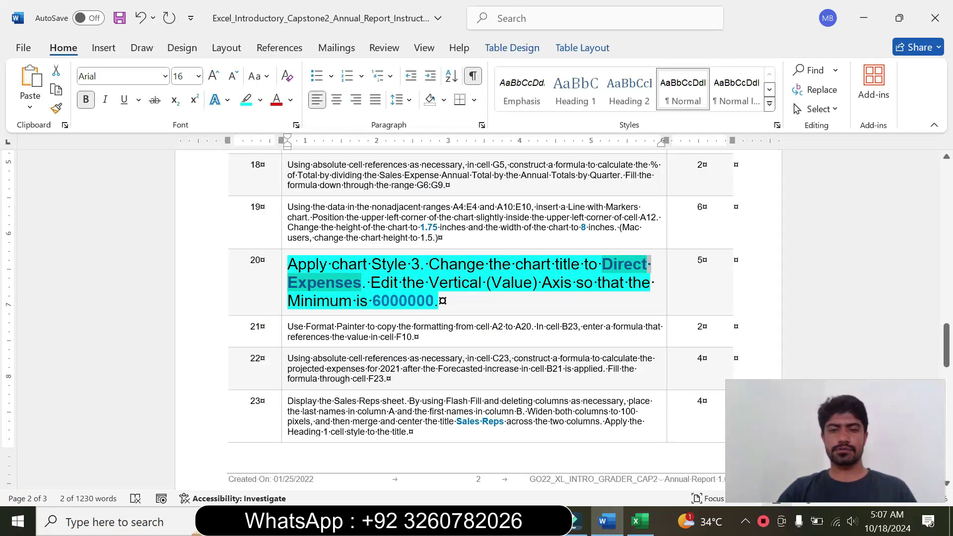
left_click_drag(372, 301, 437, 302)
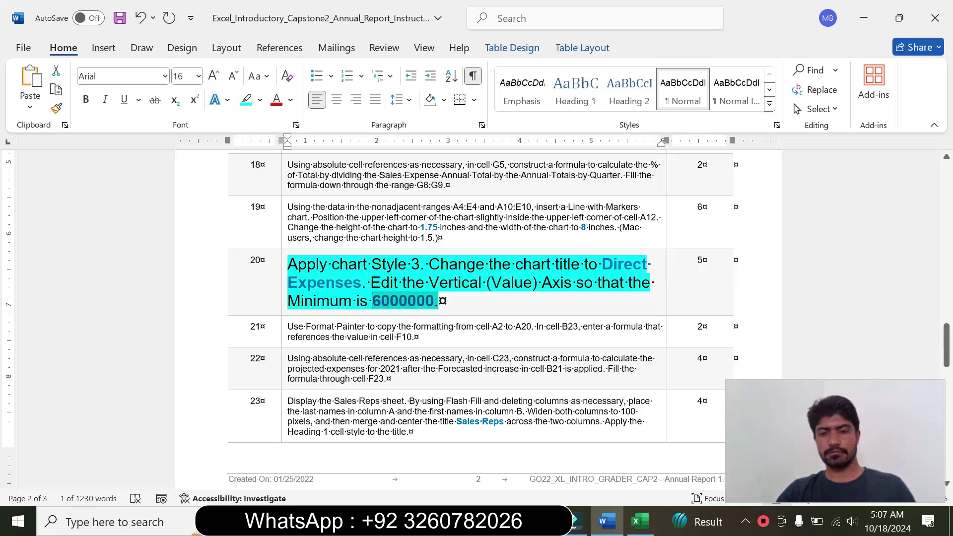
left_click(639, 521)
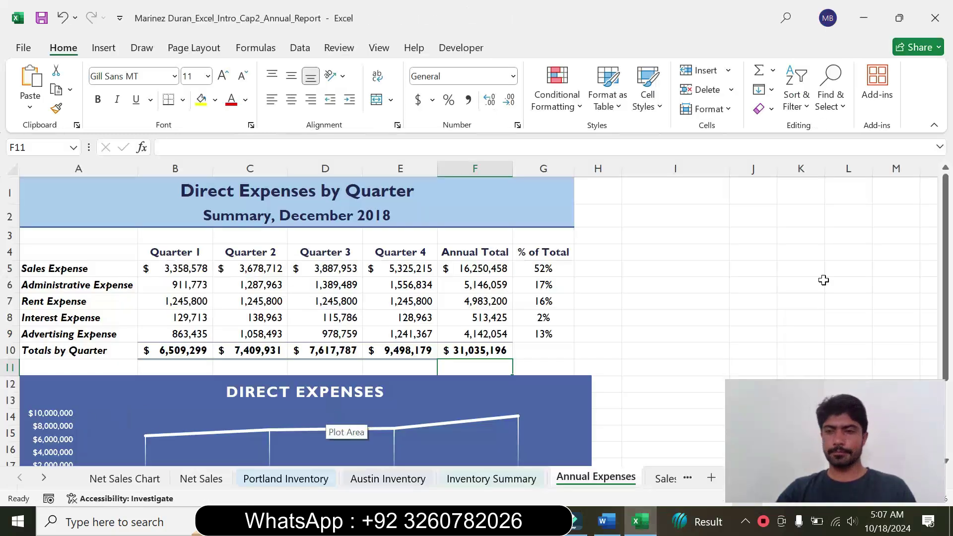
Set the minimum bound of the Direct Expenses chart's vertical value axis to 6000000.
scroll(340, 333, "down", 2)
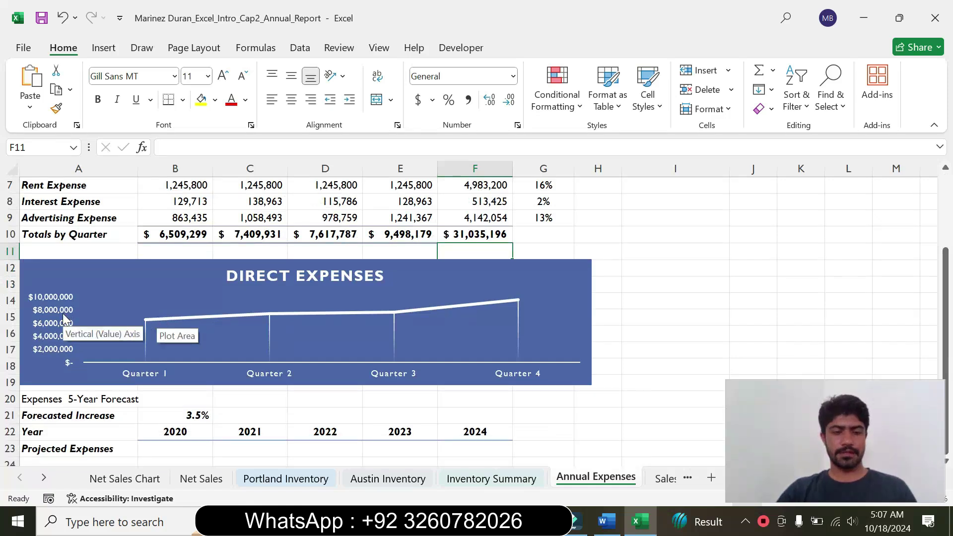
right_click(63, 314)
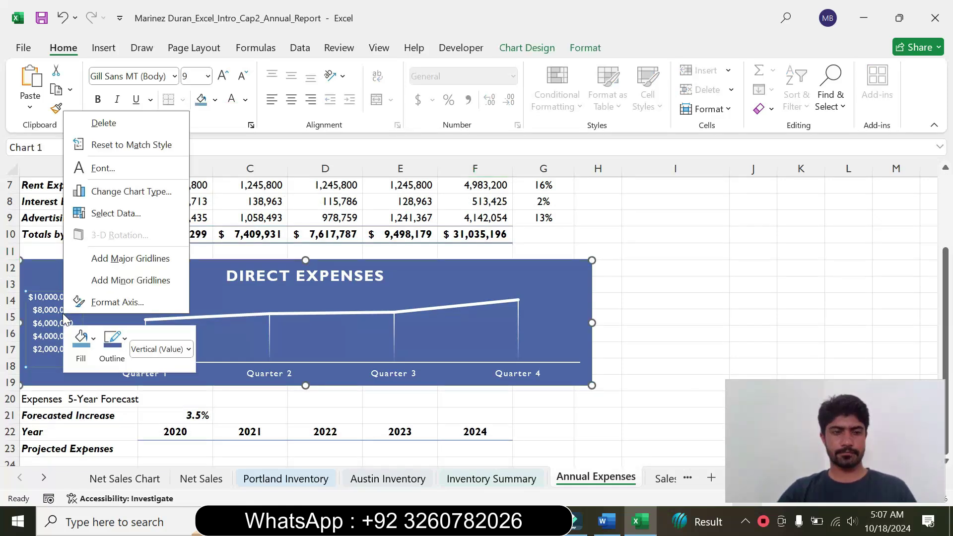
left_click(102, 302)
left_click_drag(766, 408, 359, 302)
left_click(607, 521)
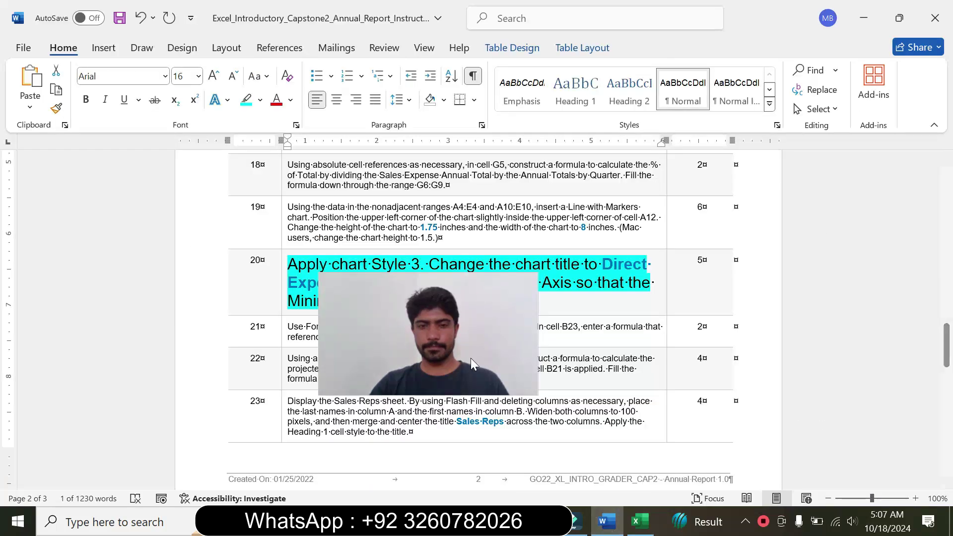
left_click_drag(446, 315, 276, 397)
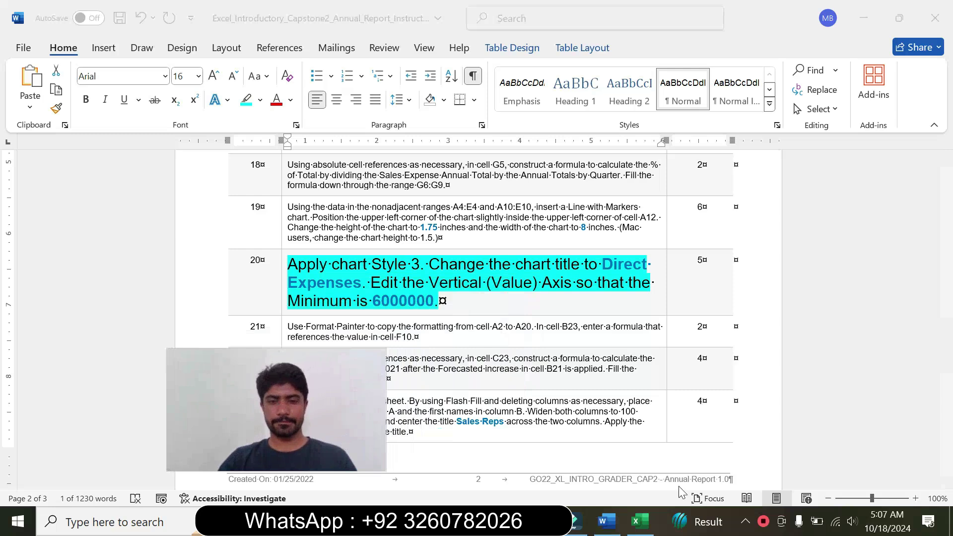
left_click(639, 521)
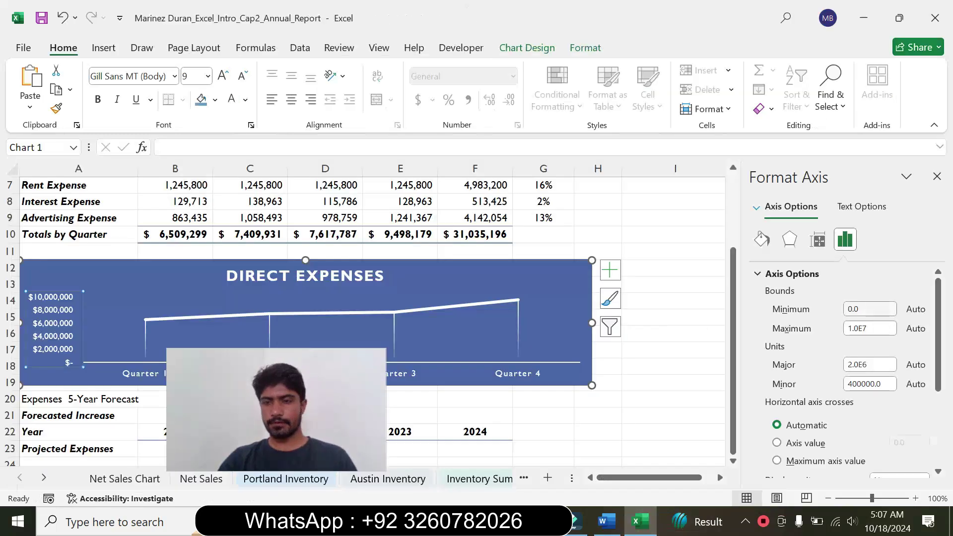
double_click(871, 309)
type("6000000.")
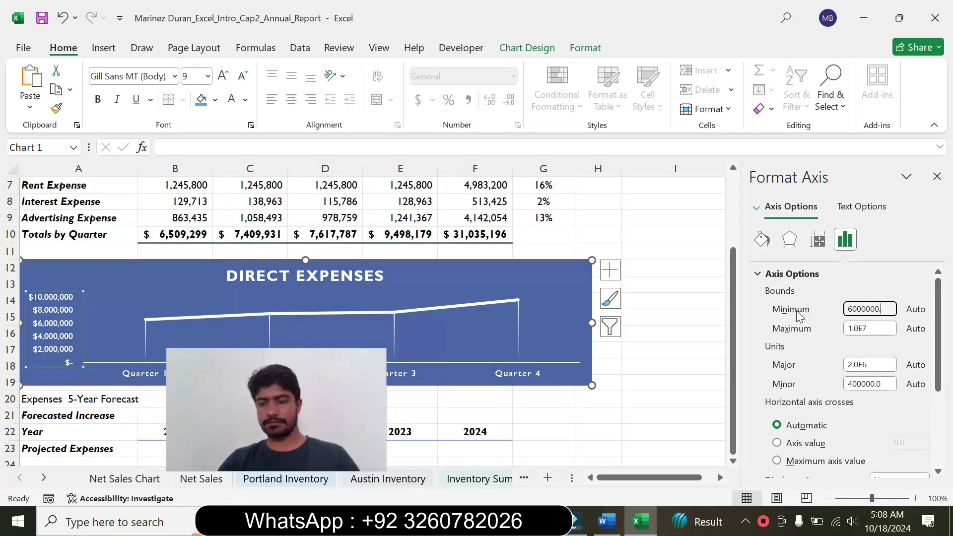
key("Return")
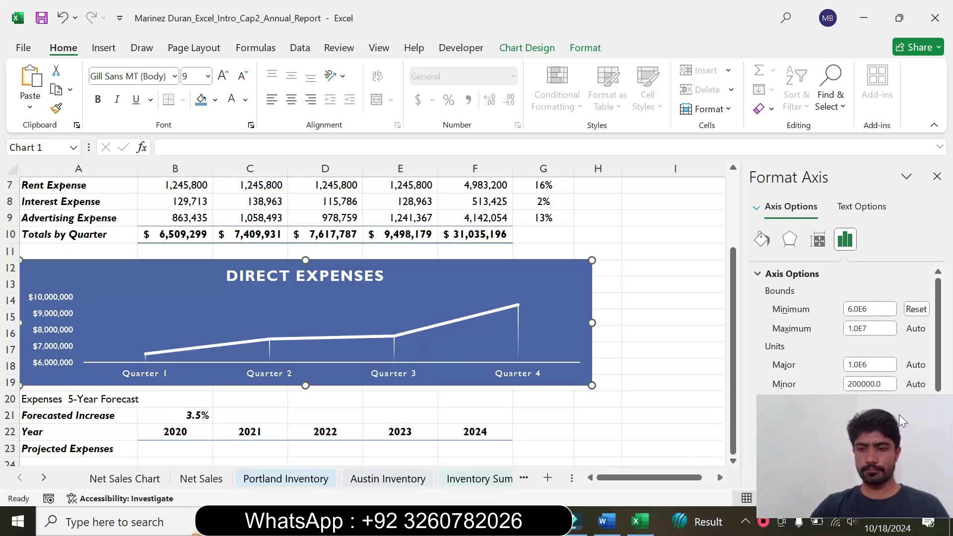
left_click_drag(899, 413, 860, 413)
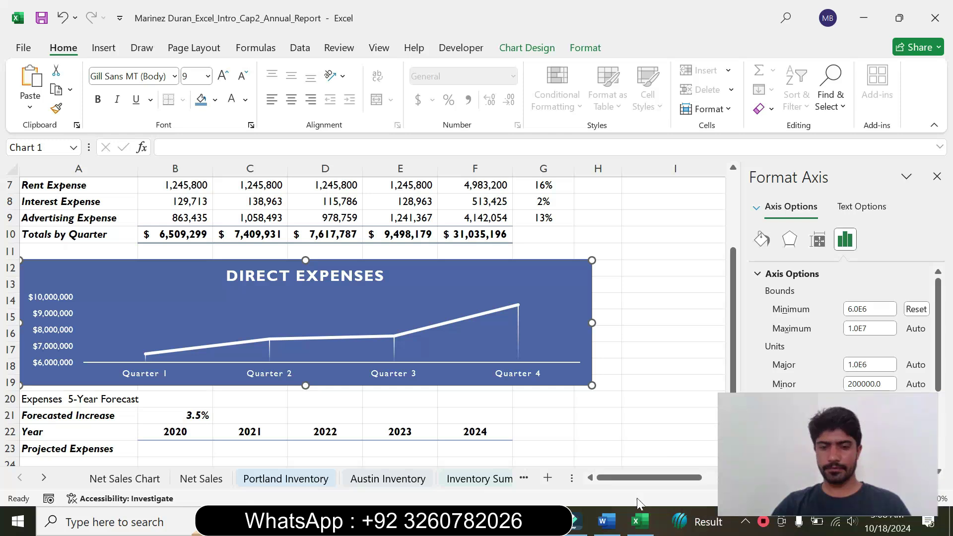
Switch to the Word instructions, set instruction 20's text to size 9 and remove its turquoise highlight.
left_click(607, 521)
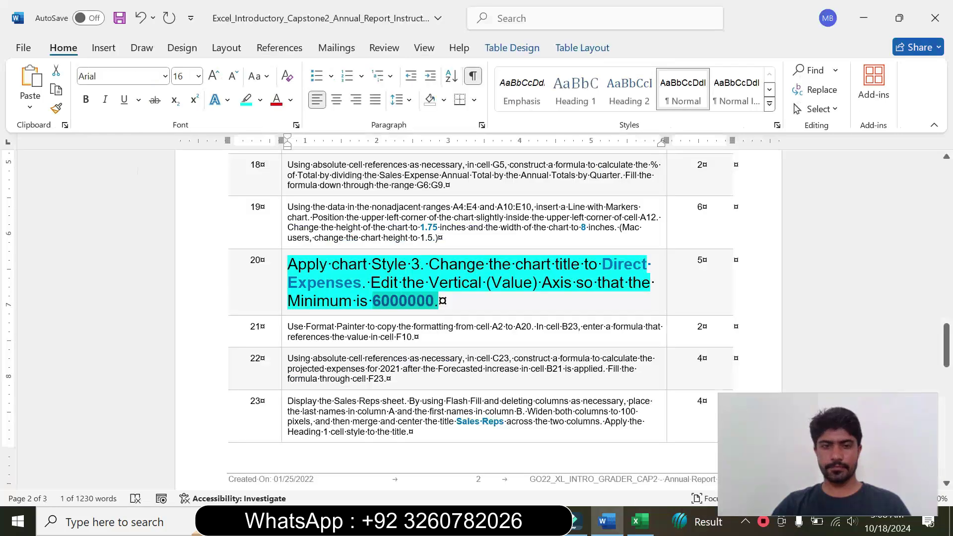
left_click(281, 293)
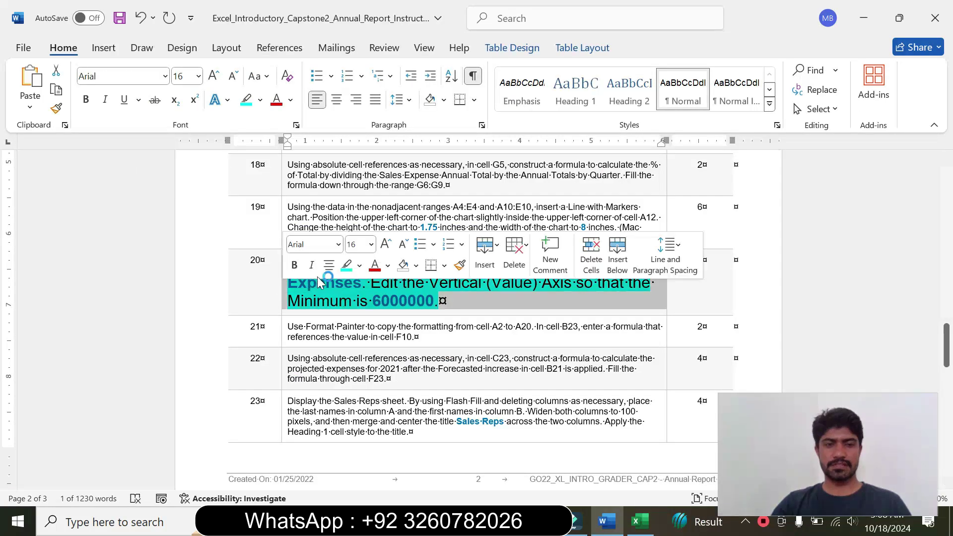
left_click(370, 245)
left_click(364, 267)
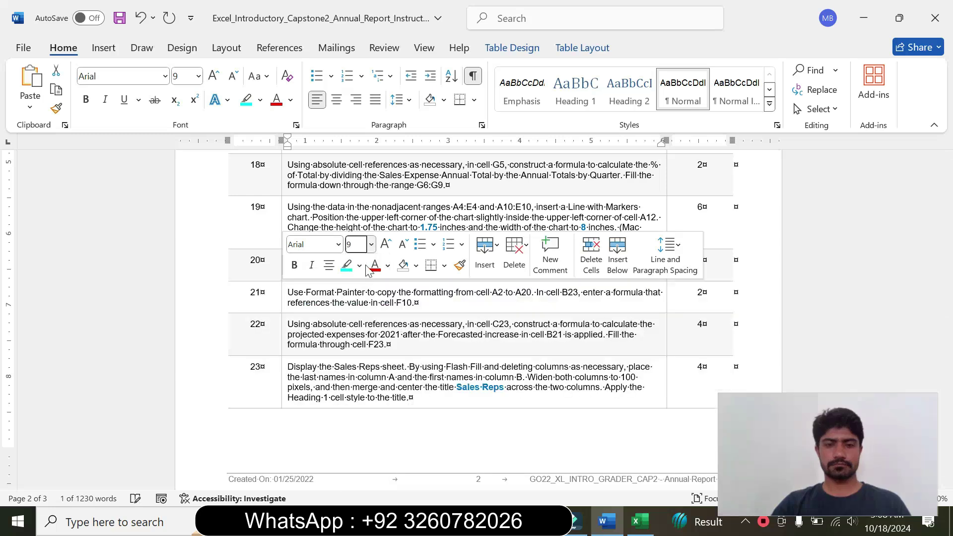
left_click(360, 266)
left_click(380, 386)
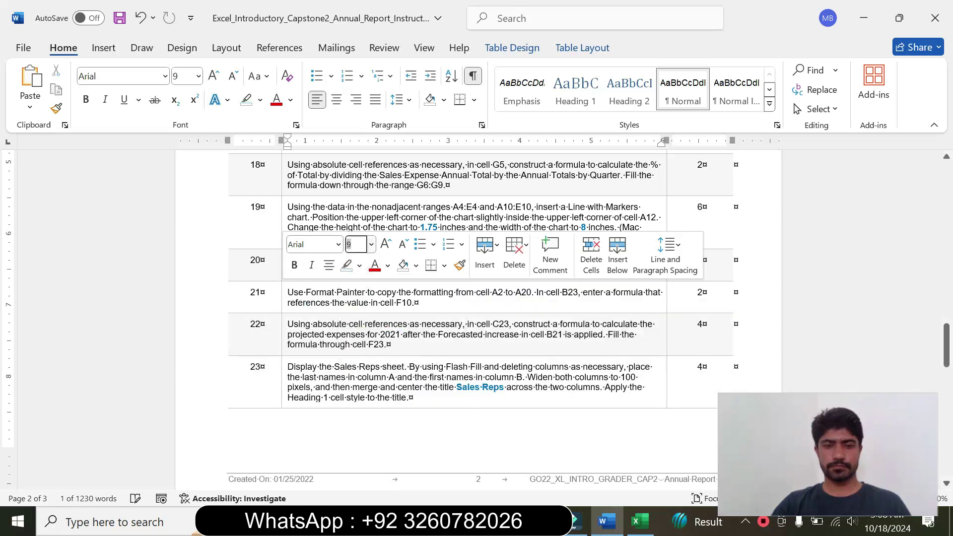
left_click(295, 334)
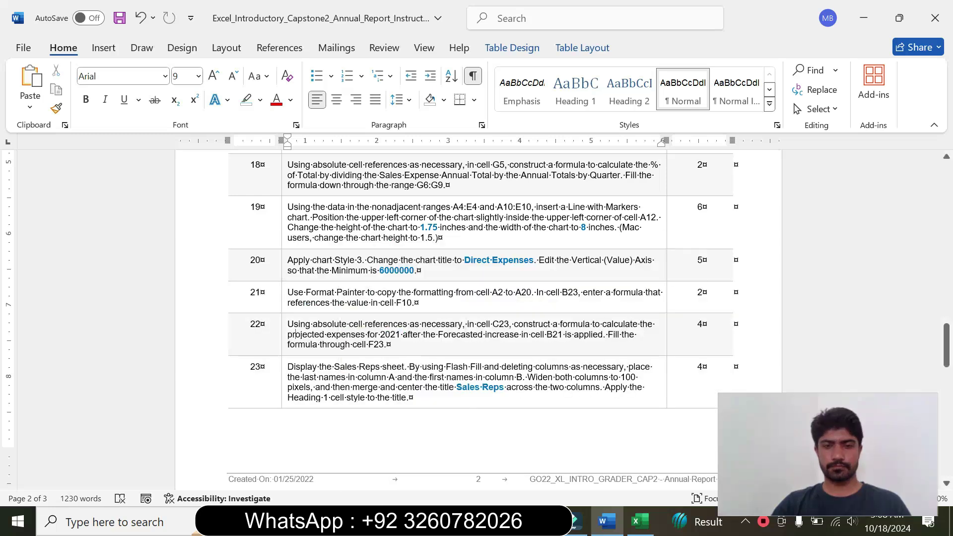
Set instruction 21's text to size 16 and highlight it in turquoise.
left_click(285, 301)
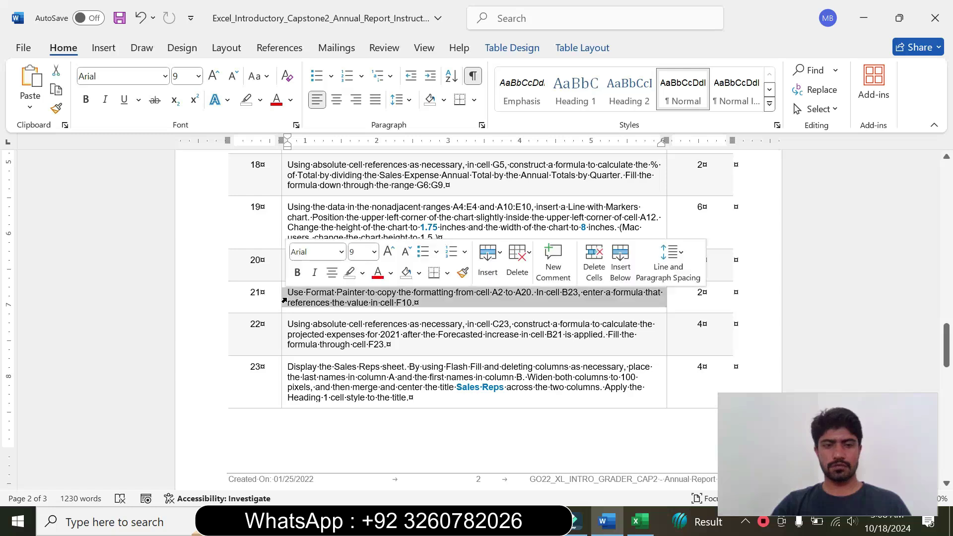
left_click(374, 252)
left_click(361, 380)
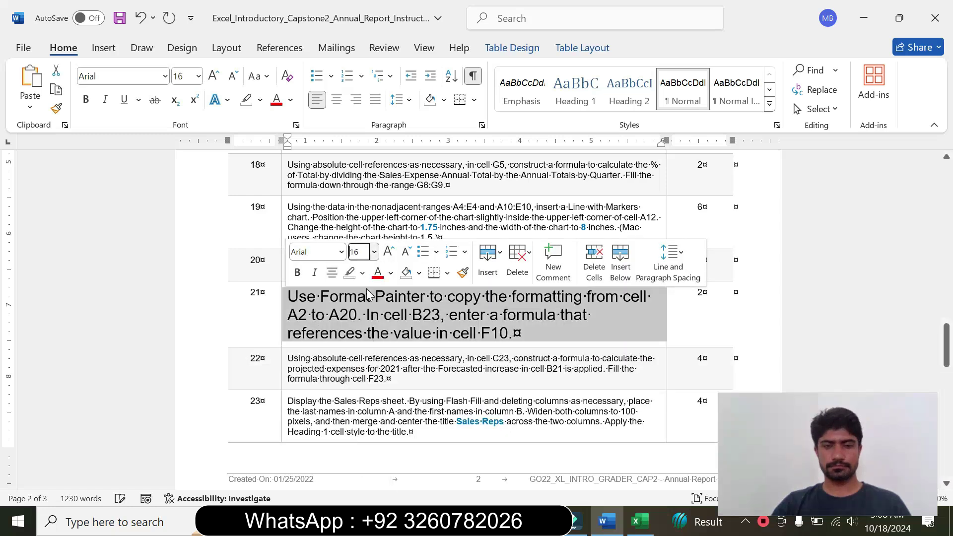
left_click(362, 272)
left_click(401, 322)
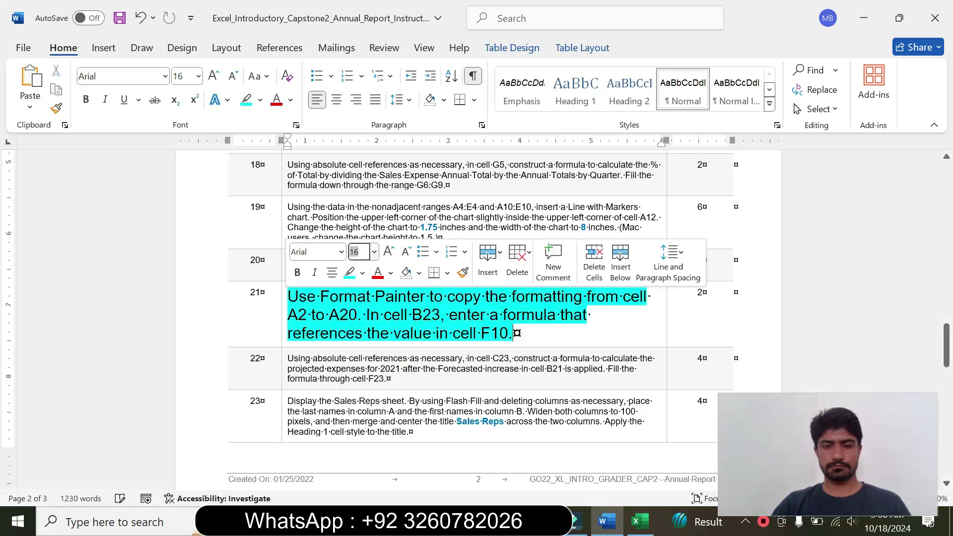
Review instruction 21's formatting copy from A2 to A20, switch to Excel and close the axis formatting options.
left_click_drag(287, 296, 514, 333)
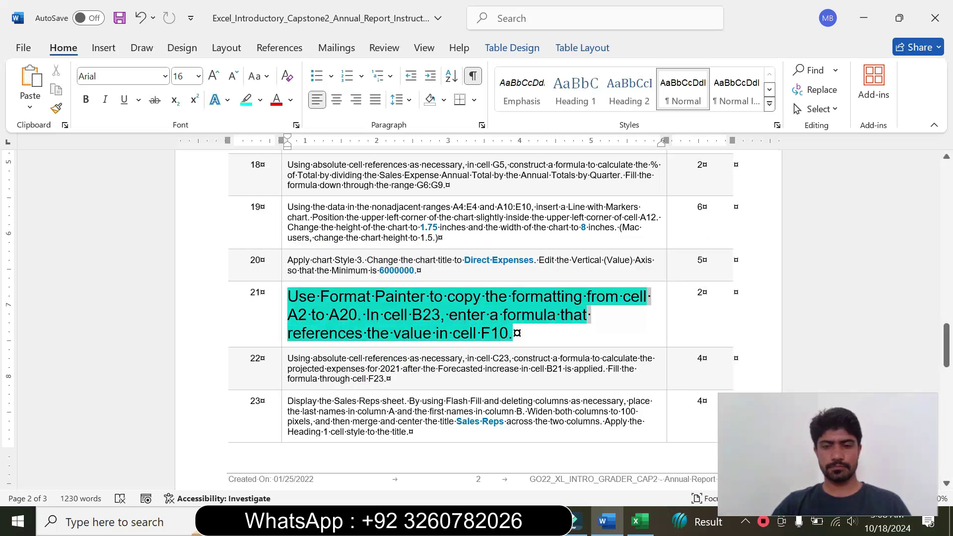
left_click_drag(820, 414, 827, 407)
left_click(308, 306)
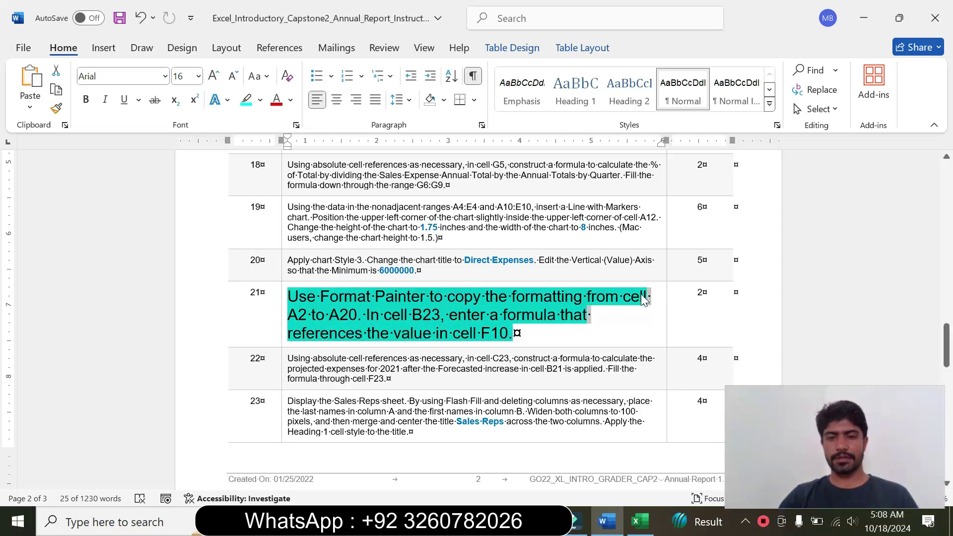
left_click_drag(288, 314, 358, 315)
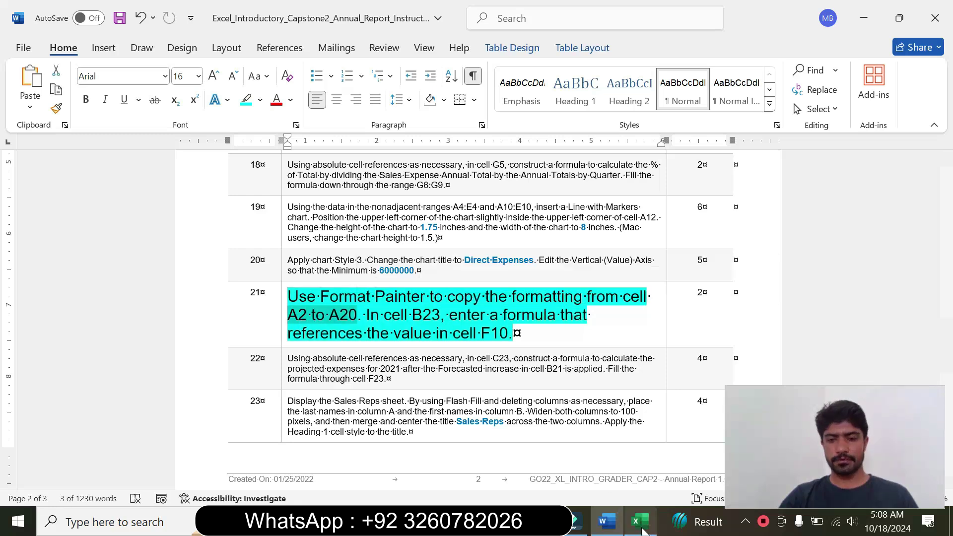
left_click(640, 521)
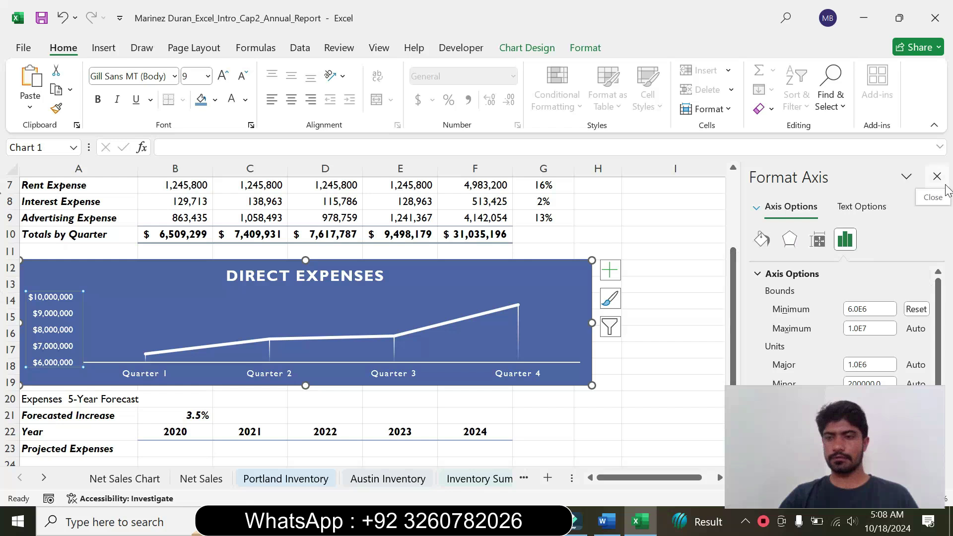
left_click(937, 176)
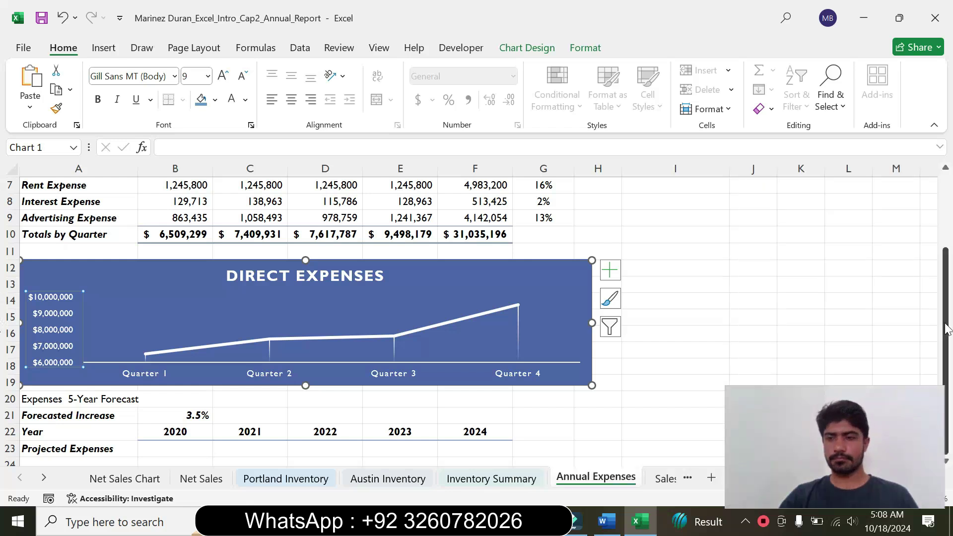
Copy the formatting of the Summary, December 2018 subtitle in A2 to cell A20 with Format Painter.
scroll(211, 229, "up", 2)
left_click(208, 218)
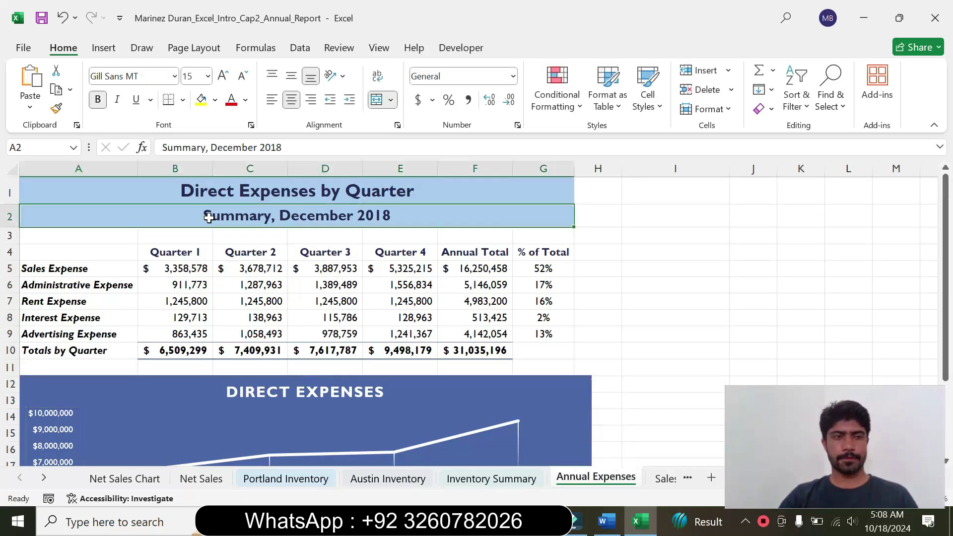
left_click(56, 109)
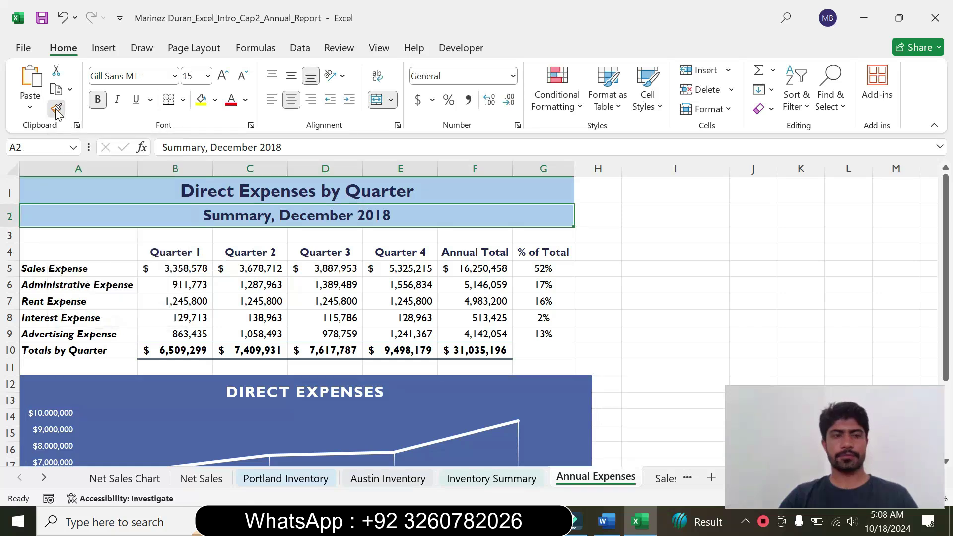
left_click(605, 524)
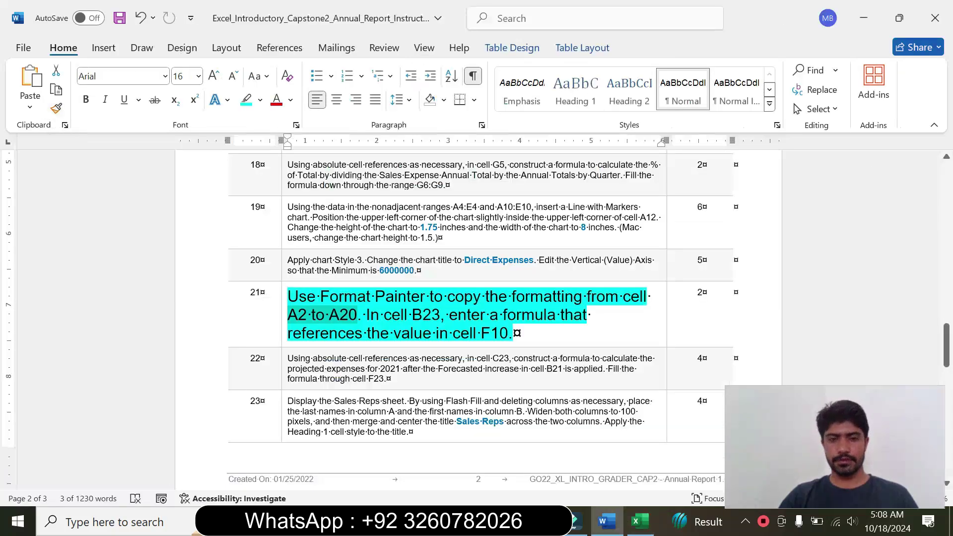
left_click(639, 521)
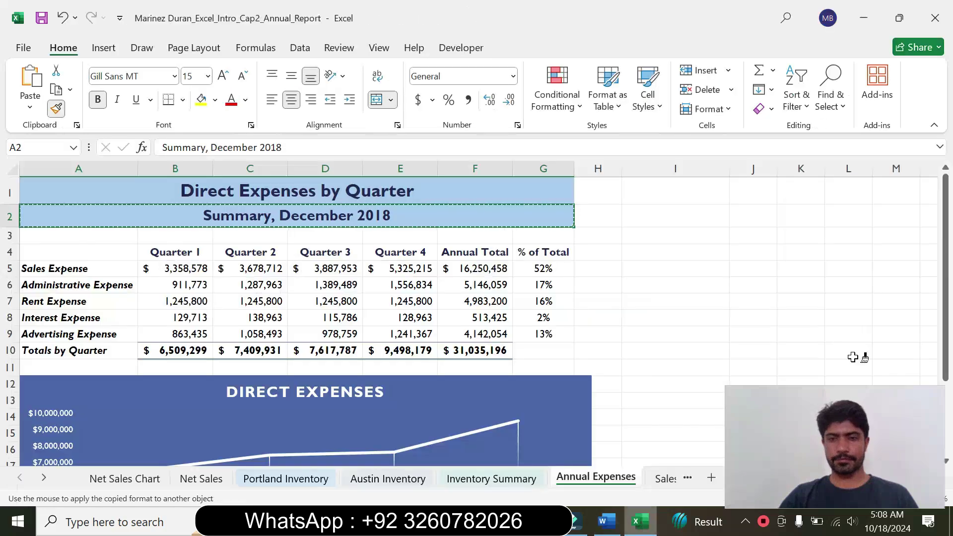
left_click_drag(948, 322, 951, 397)
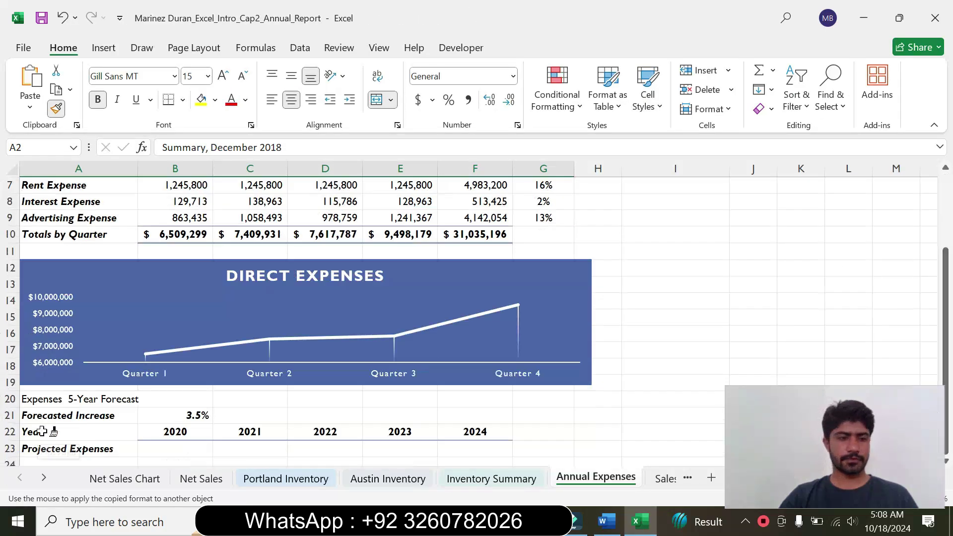
left_click(53, 397)
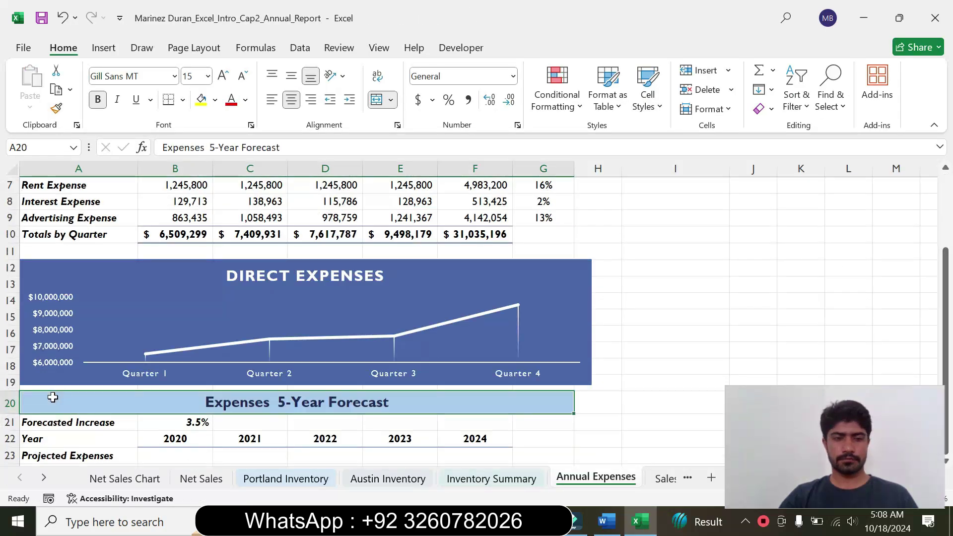
Switch to the Word instructions, review instruction 21's requirement for the B23 formula, and return to Excel.
left_click(606, 521)
left_click_drag(367, 315, 513, 333)
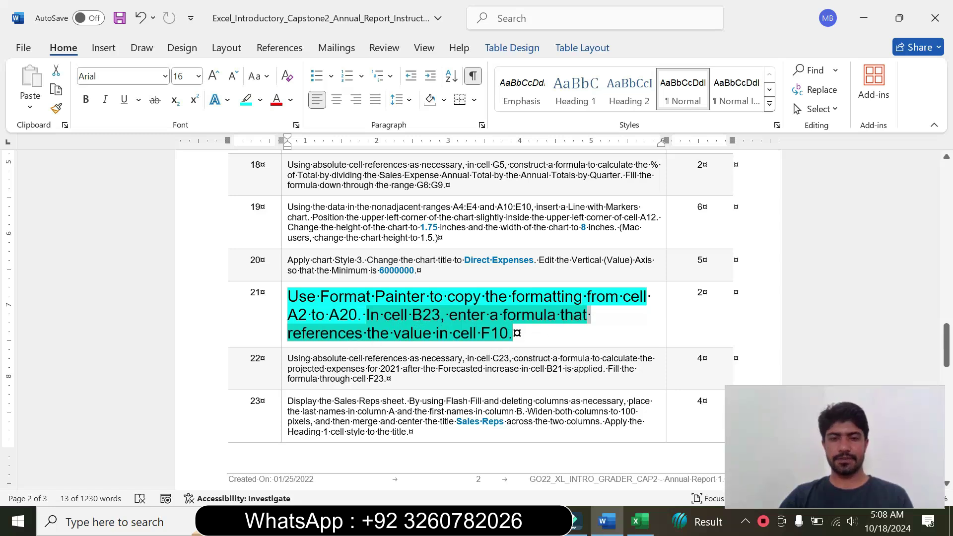
left_click(640, 522)
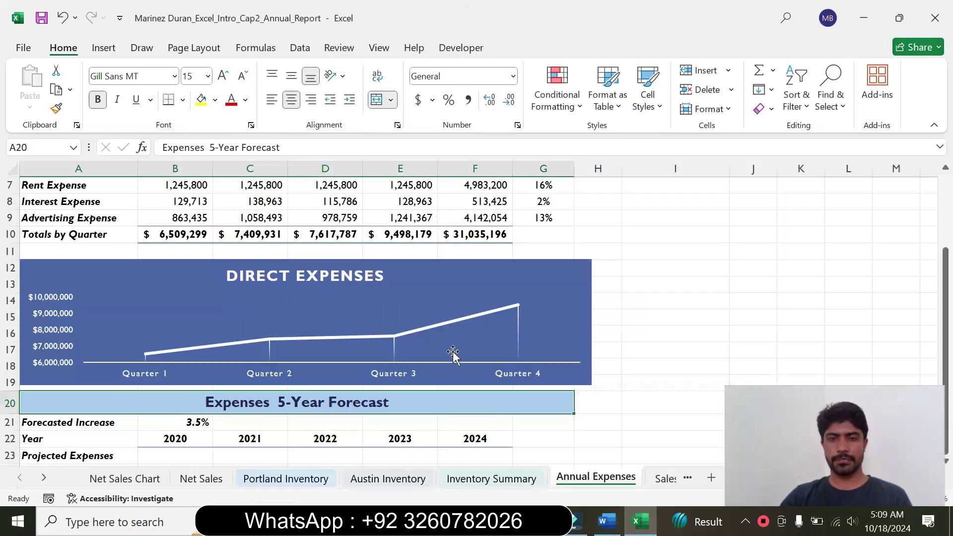
left_click(481, 238)
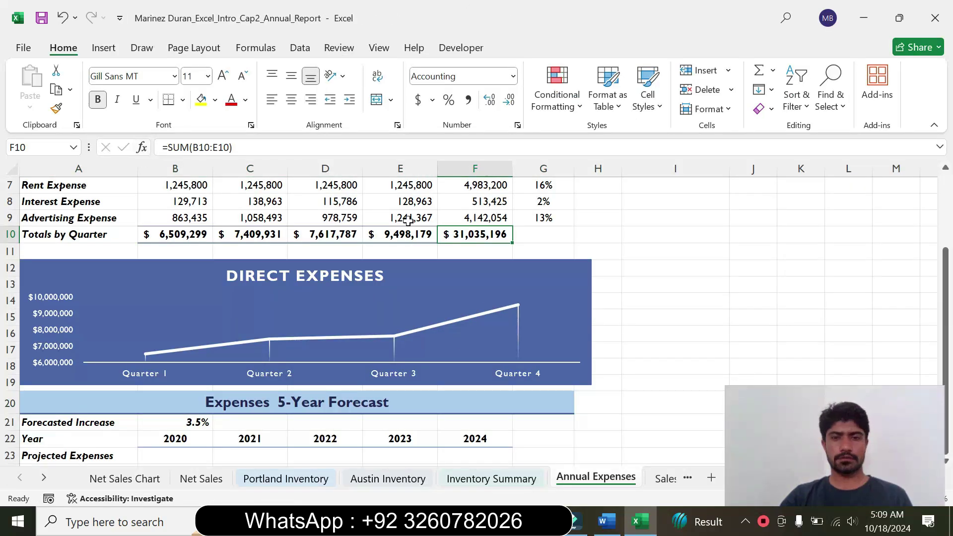
left_click(56, 90)
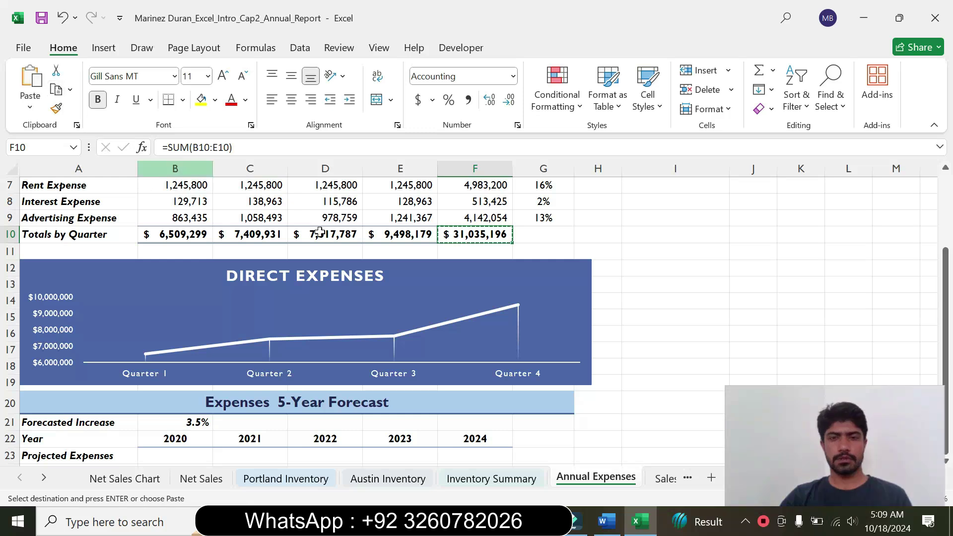
left_click(606, 531)
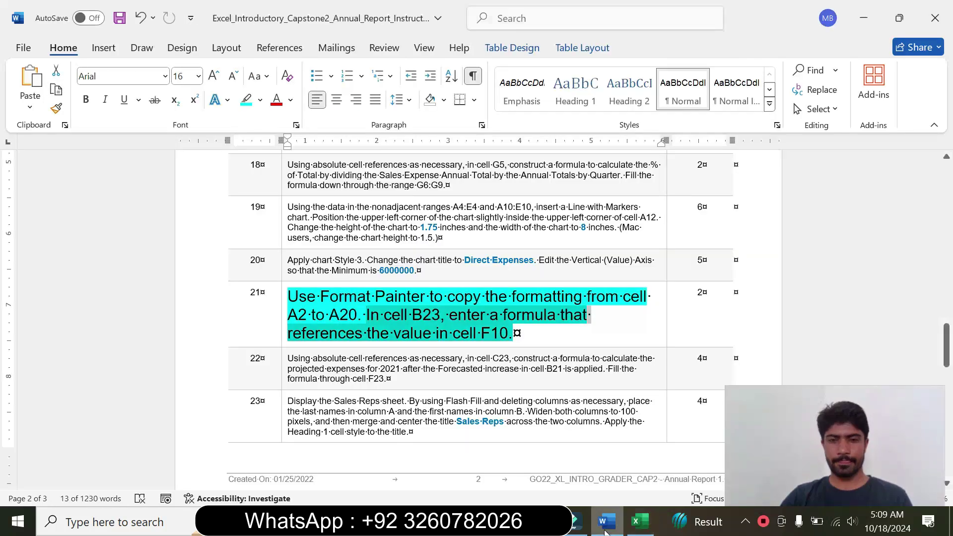
left_click(640, 522)
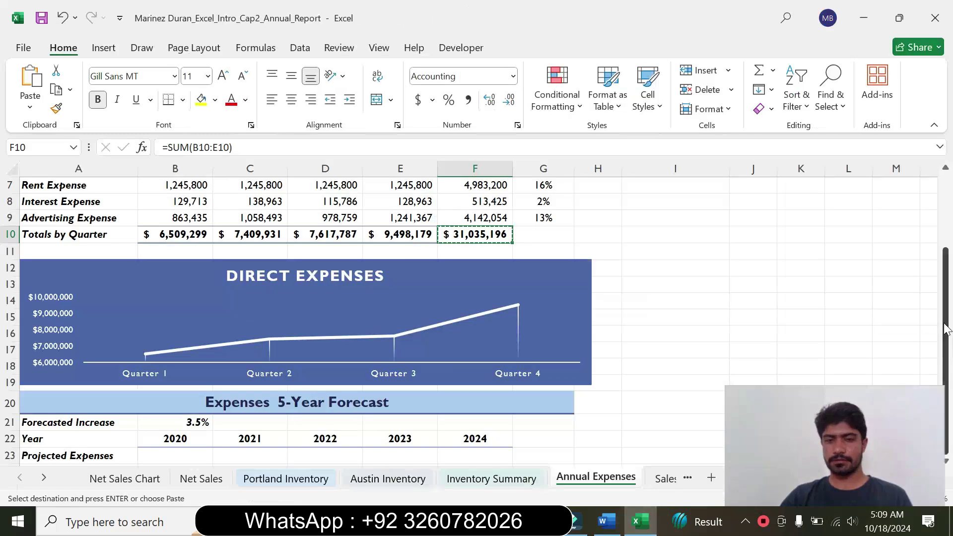
left_click(177, 458)
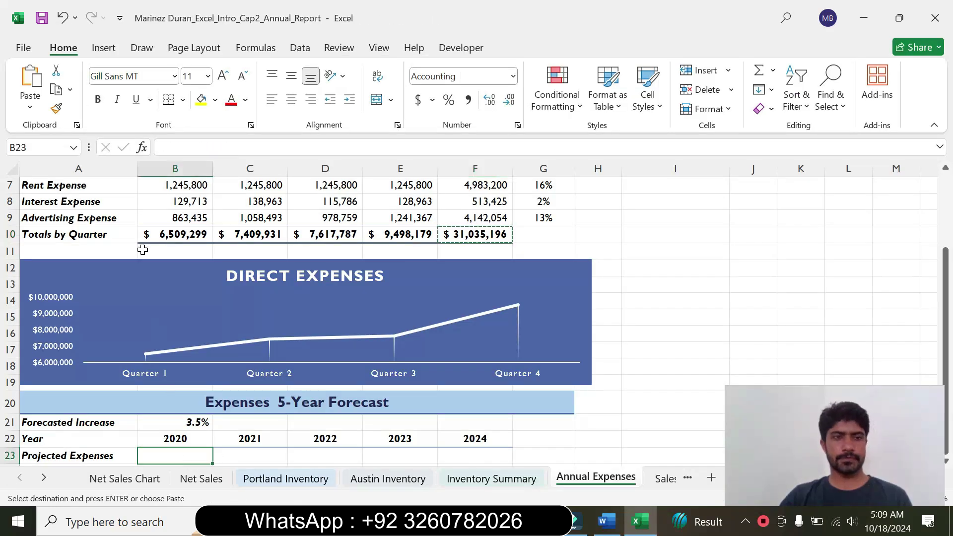
left_click(163, 147)
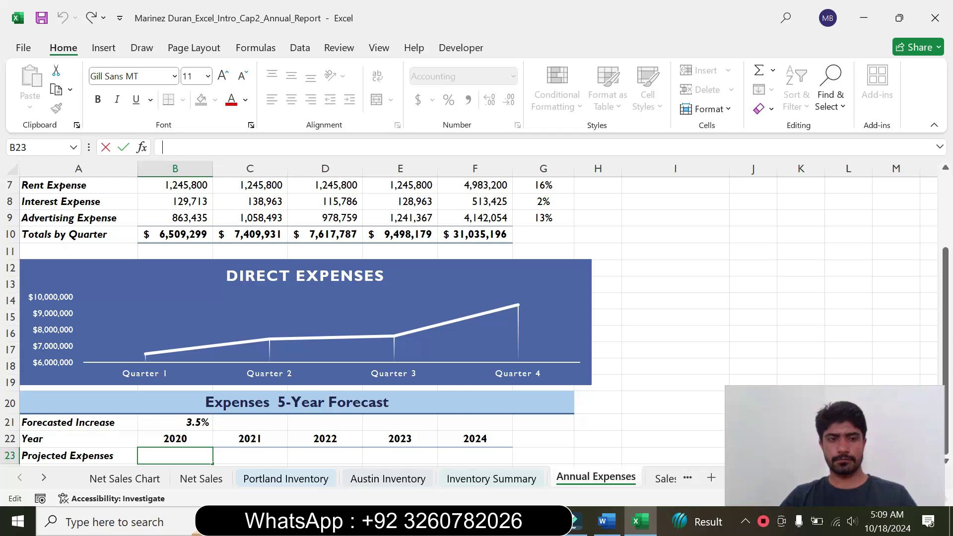
Copy the annual total in F10 and paste it into B23 as a value with its number formatting.
left_click(469, 232)
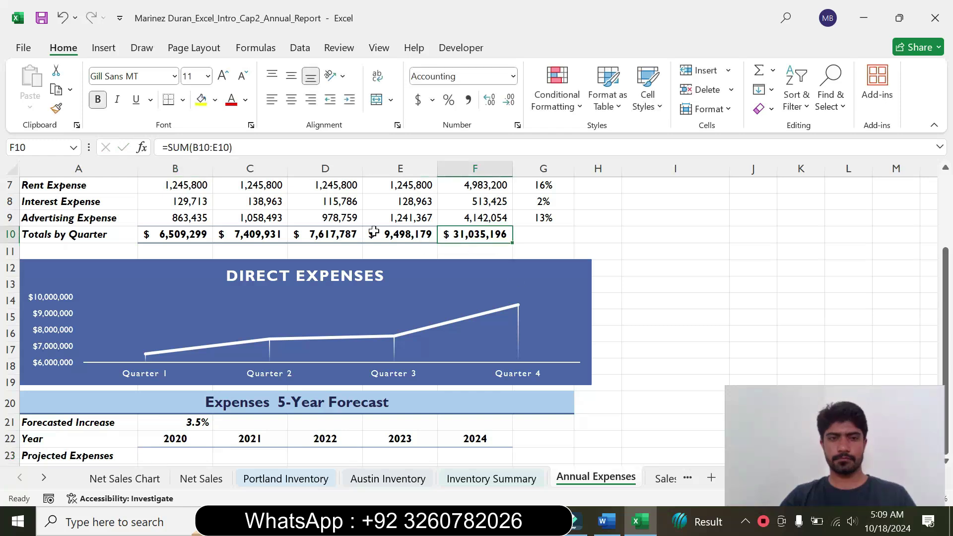
left_click(55, 91)
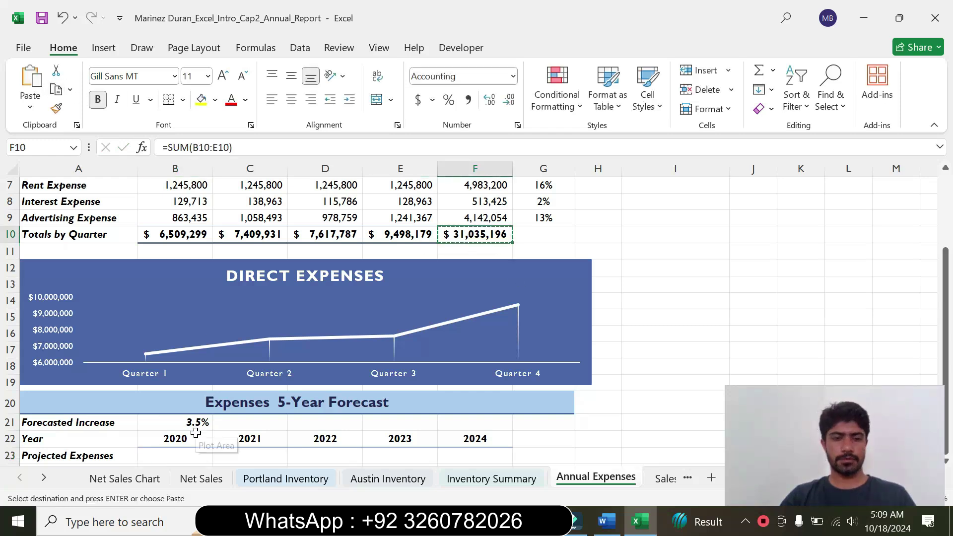
left_click(181, 459)
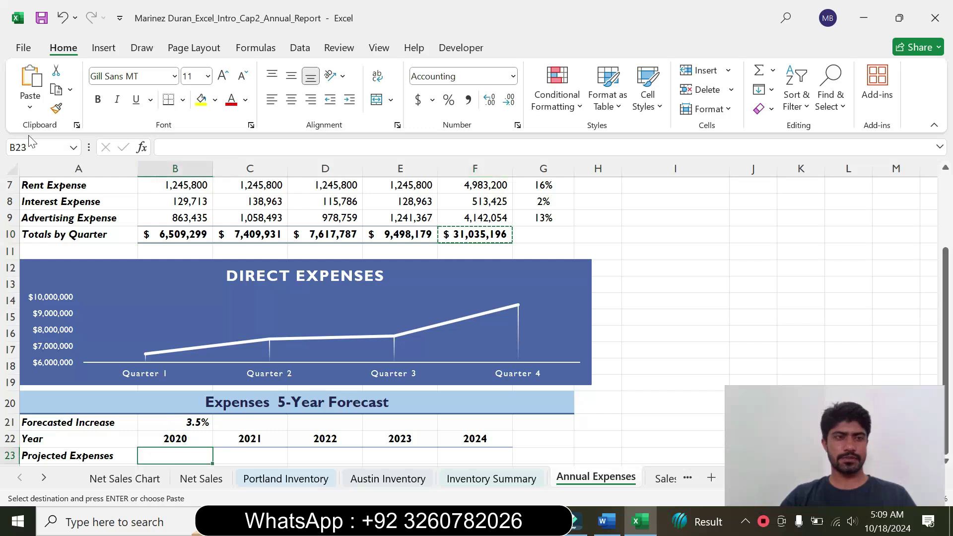
left_click(30, 106)
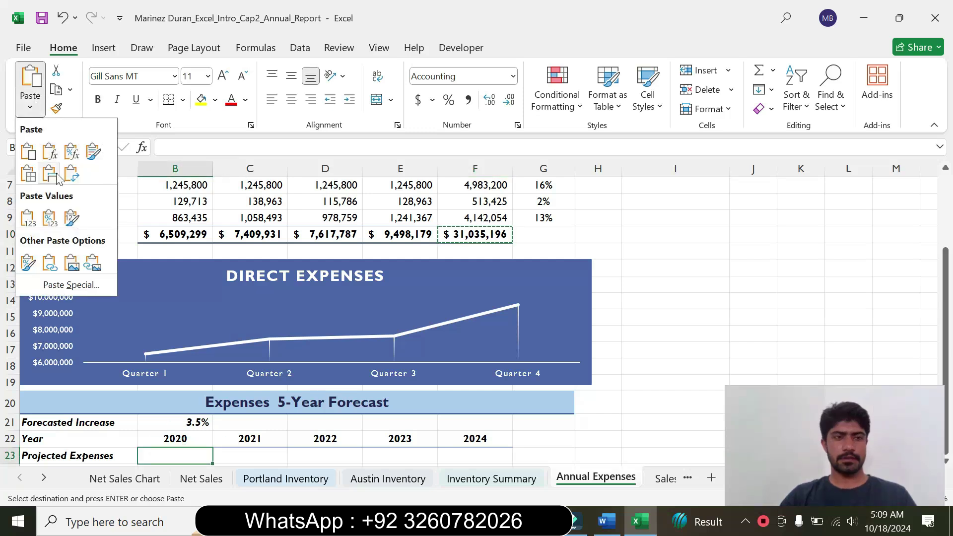
left_click(49, 218)
key("Escape")
key("ctrl+z")
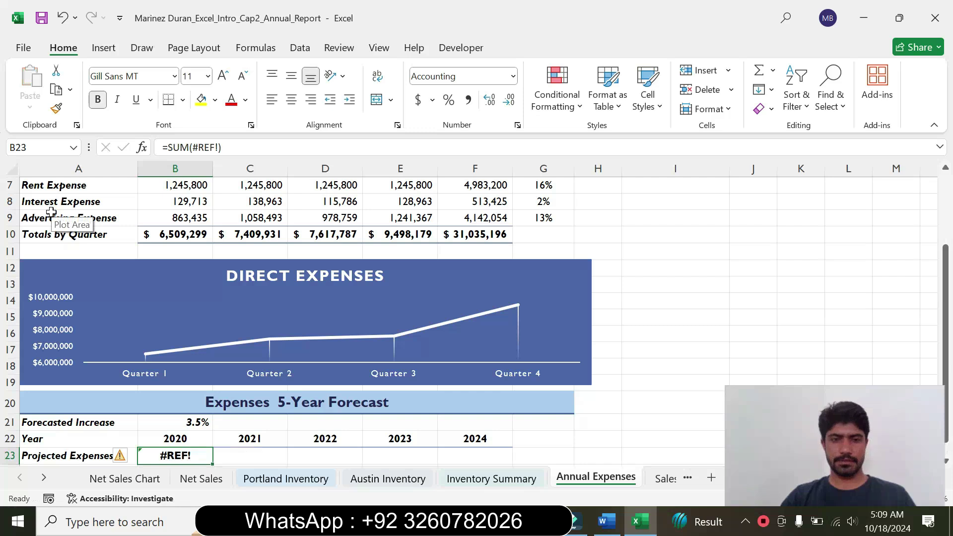
key("ctrl+z")
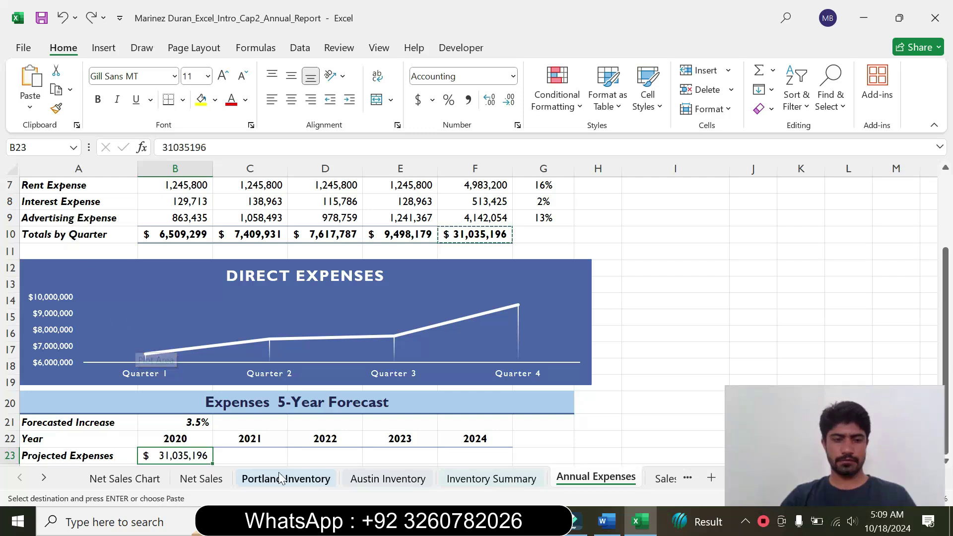
left_click(278, 455)
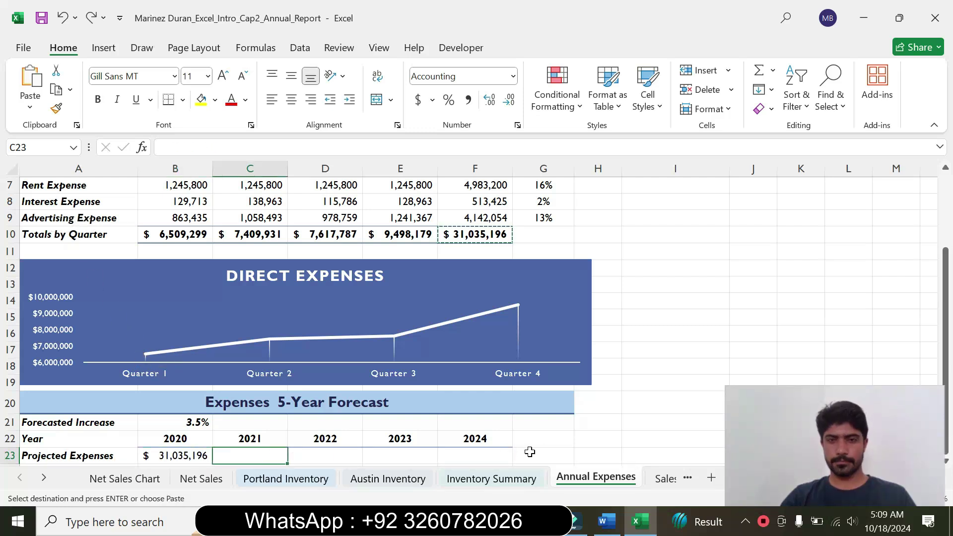
key("Escape")
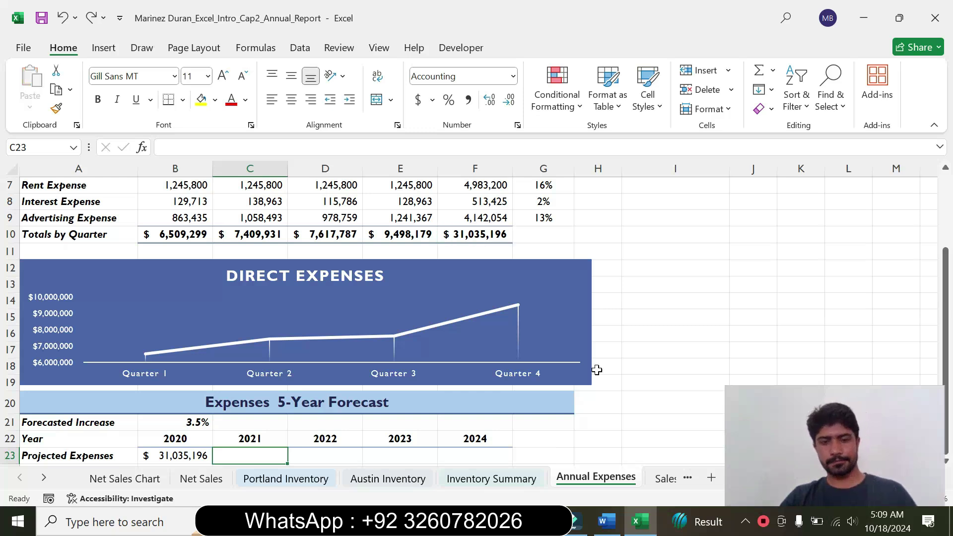
Switch to the Word instructions, set instruction 21's text to size 9 and remove its turquoise highlight.
left_click(606, 521)
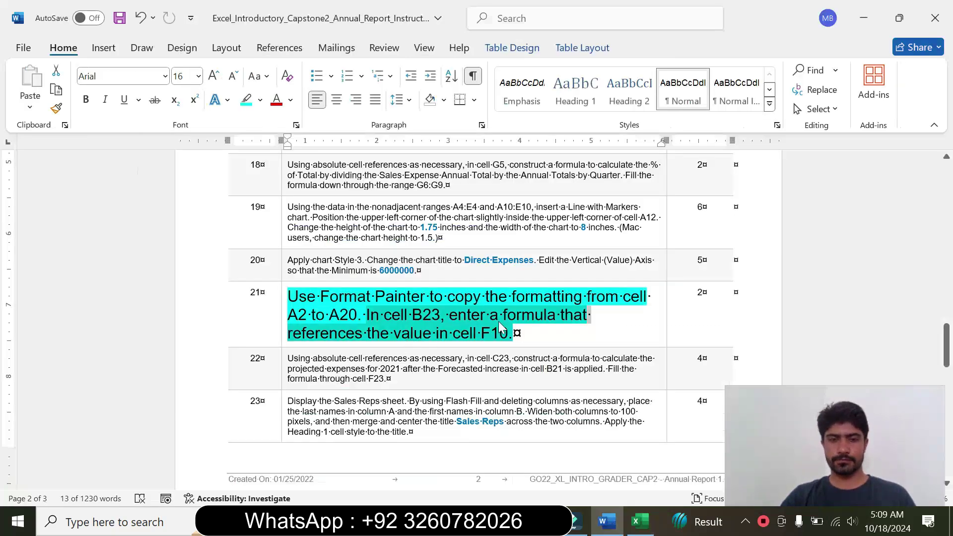
left_click(284, 323)
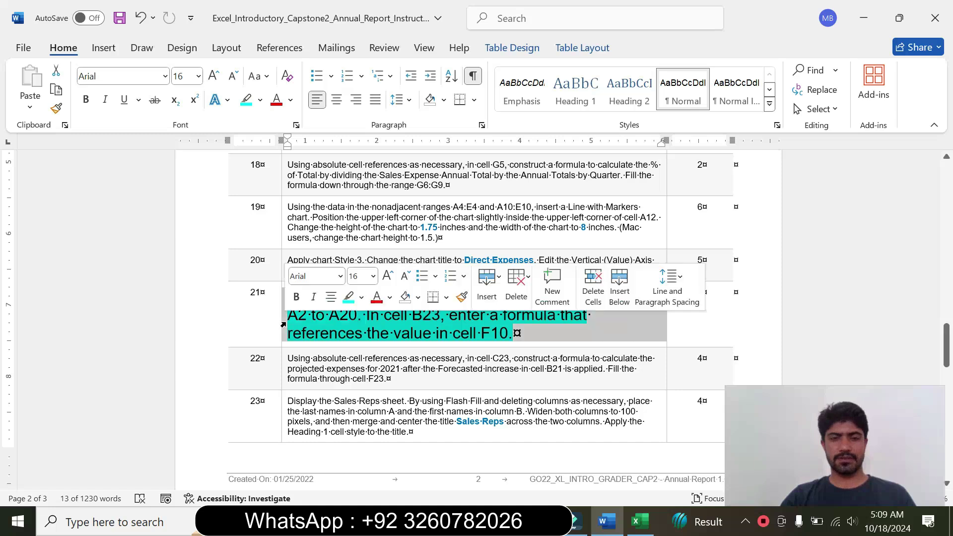
left_click(373, 278)
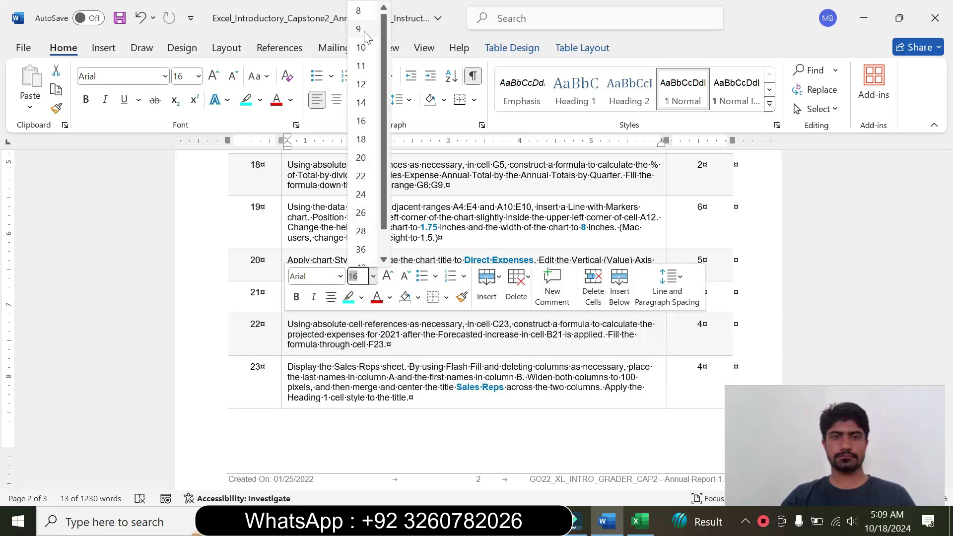
left_click(367, 35)
left_click(263, 101)
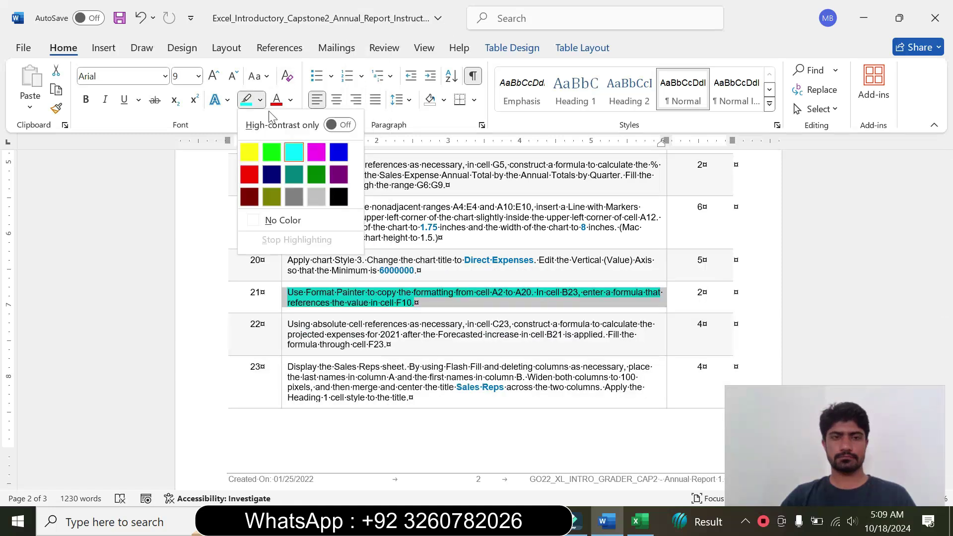
left_click(281, 220)
Set instruction 22's text to size 16 and highlight it in turquoise.
key("alt+Tab")
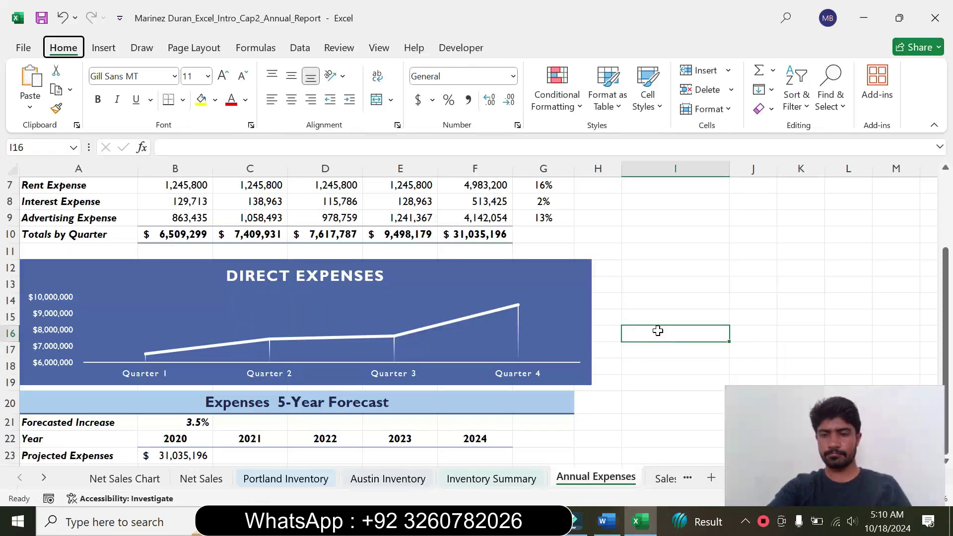
key("alt+Tab")
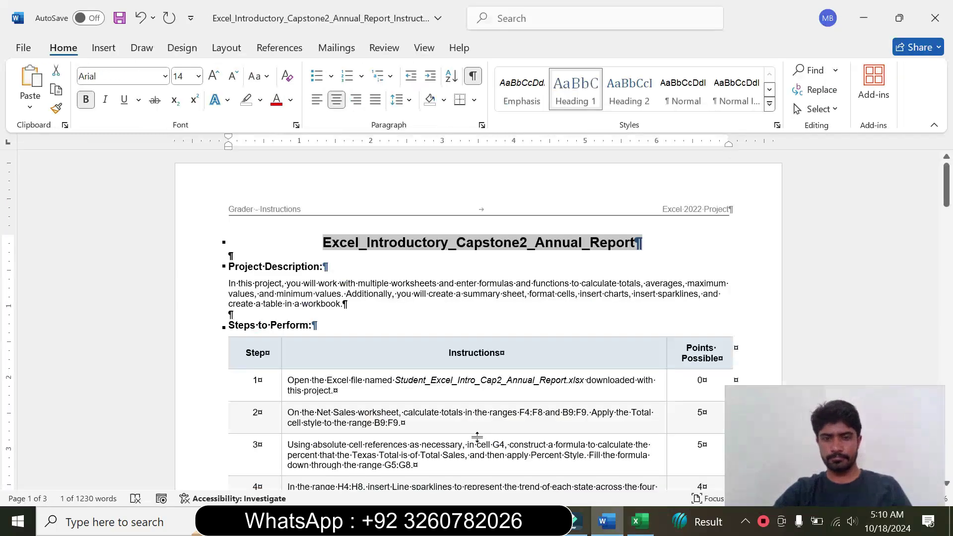
left_click_drag(949, 203, 947, 379)
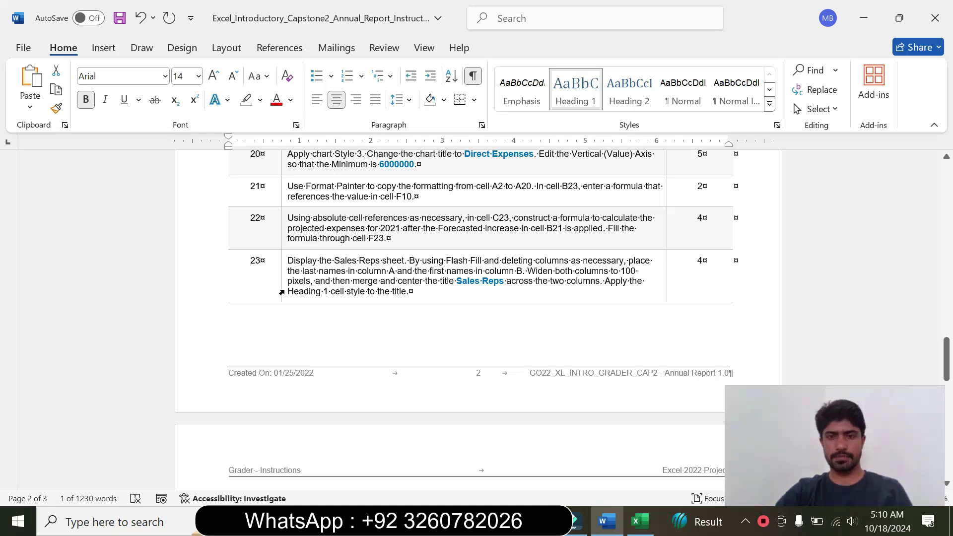
left_click(283, 244)
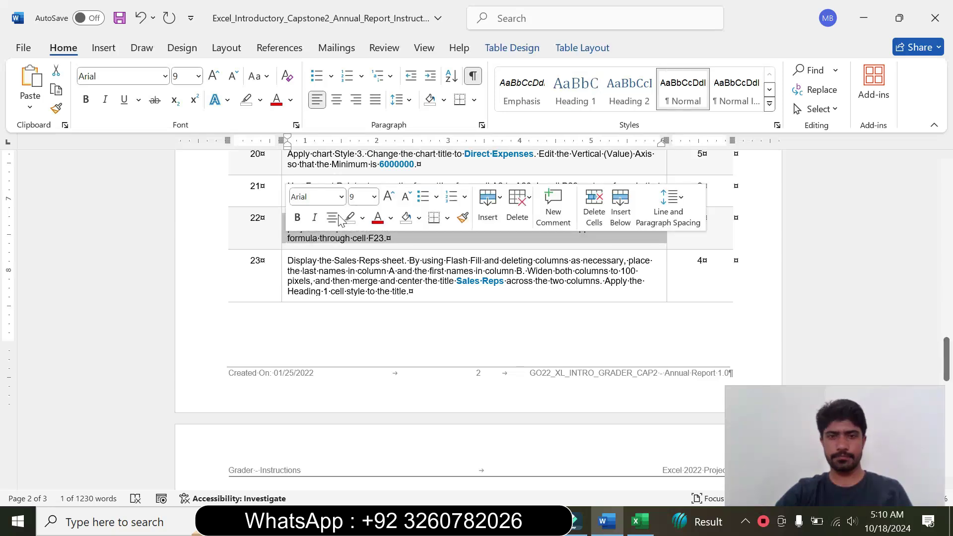
left_click(374, 197)
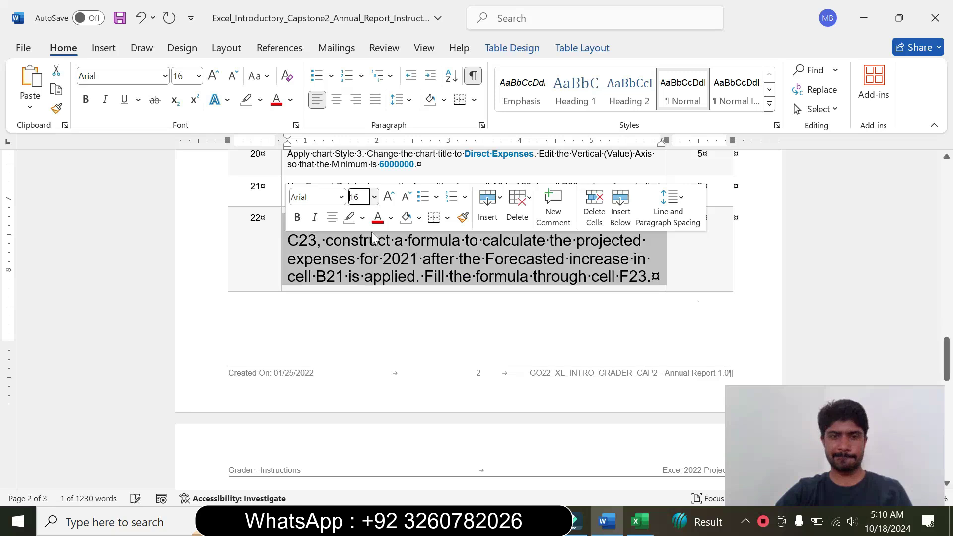
left_click(363, 217)
left_click(397, 268)
Read instruction 22, switch to Excel, and enter the formula =B23*(100%+$B$21) in C23 for the 2021 projected expenses.
left_click_drag(289, 222, 618, 274)
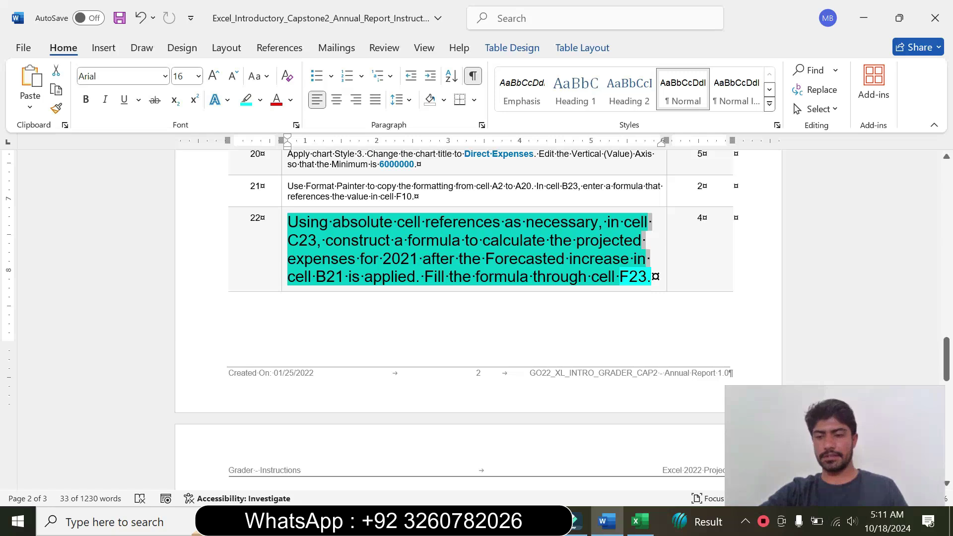
left_click(639, 528)
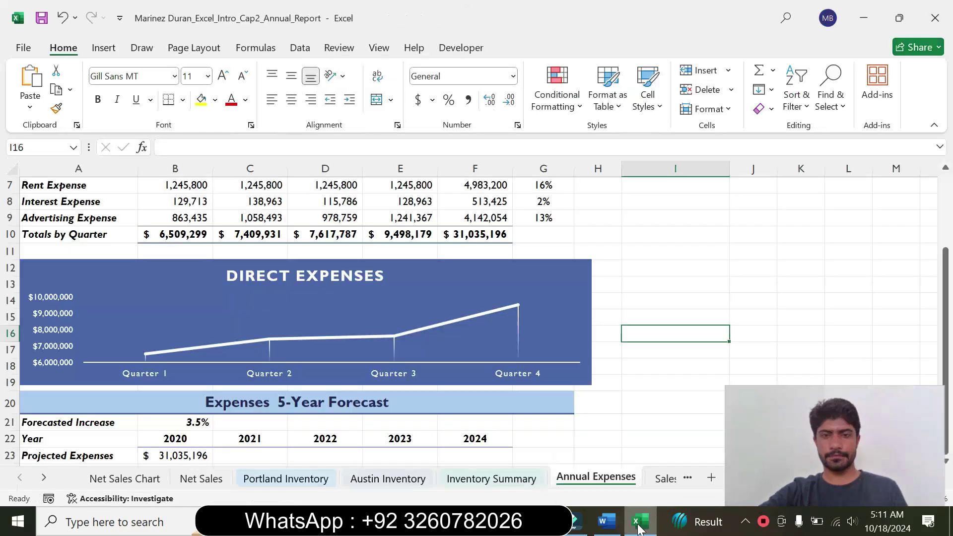
left_click(243, 460)
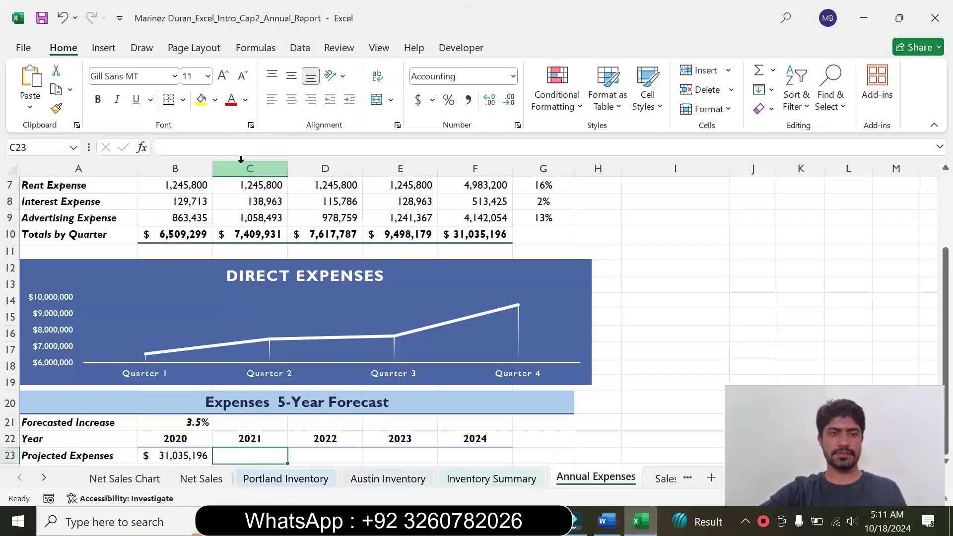
left_click(238, 147)
type("=B23*(100%+$B$21)")
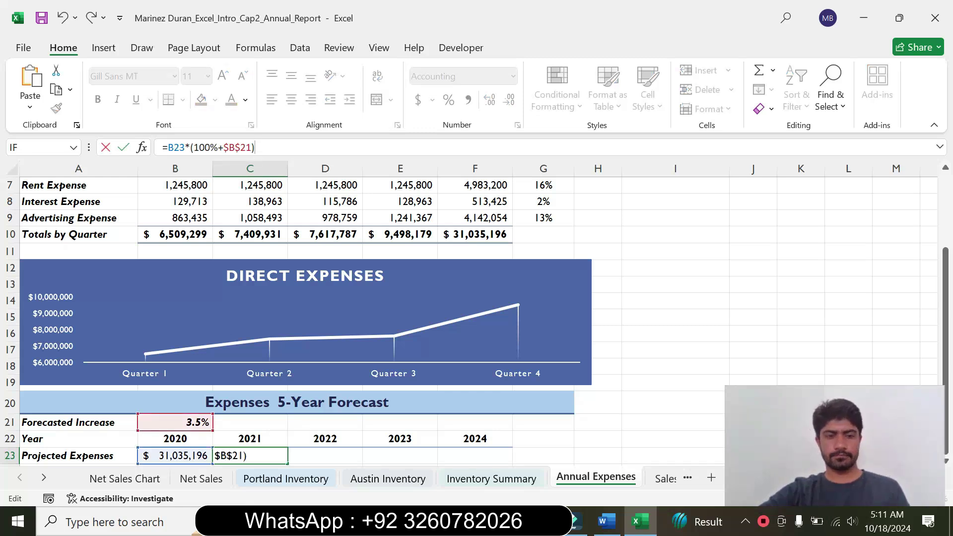
key("Return")
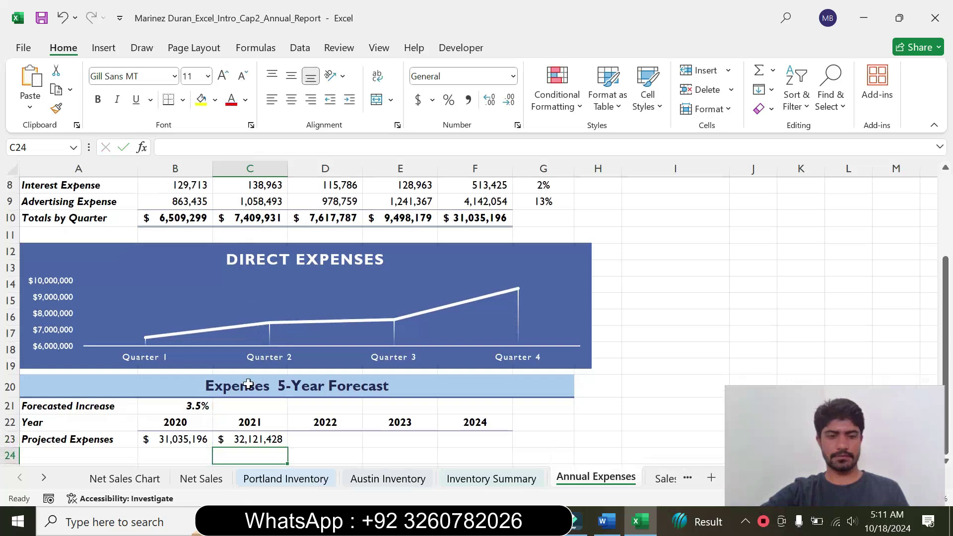
Check instruction 22's fill requirement in Word, return to Excel, and fill the C23 formula across through F23.
left_click(240, 440)
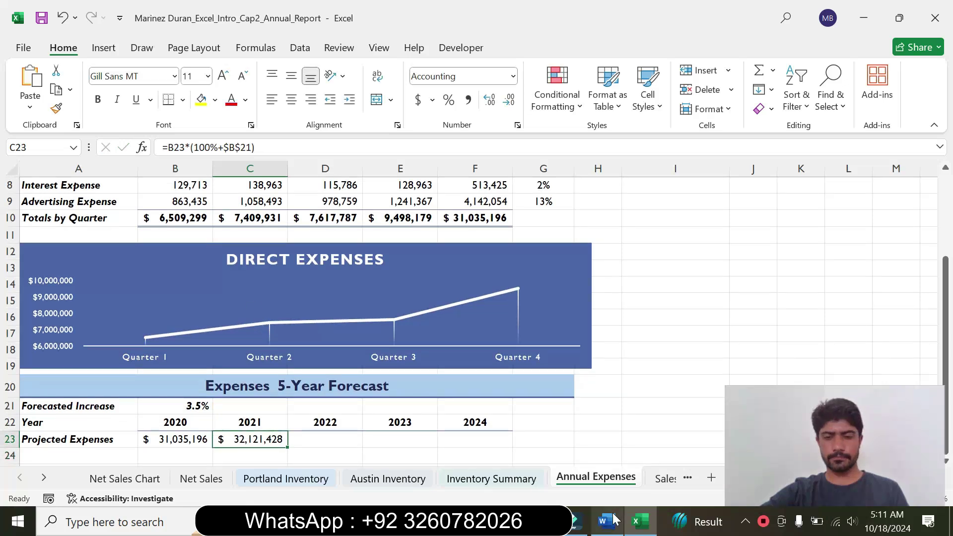
left_click(608, 521)
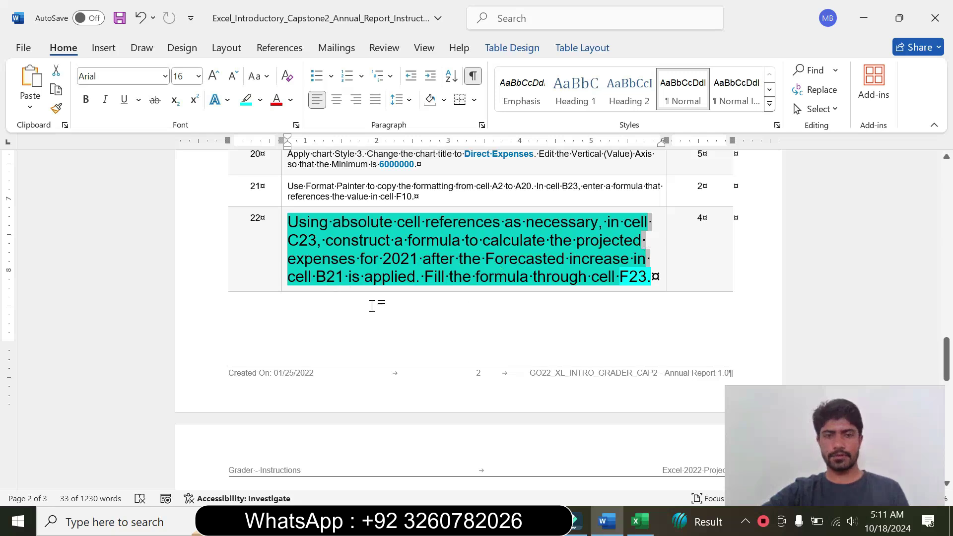
left_click(349, 284)
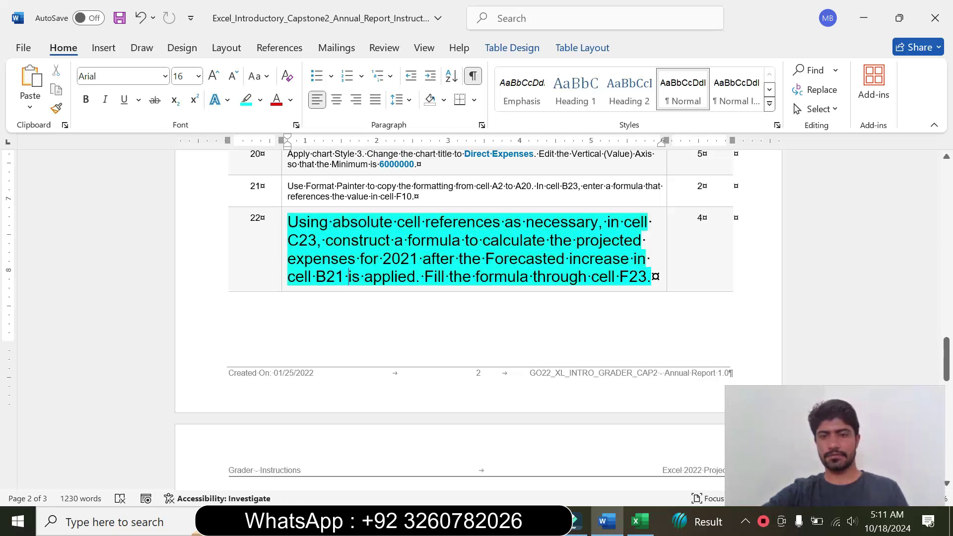
left_click_drag(450, 276, 590, 276)
left_click(640, 522)
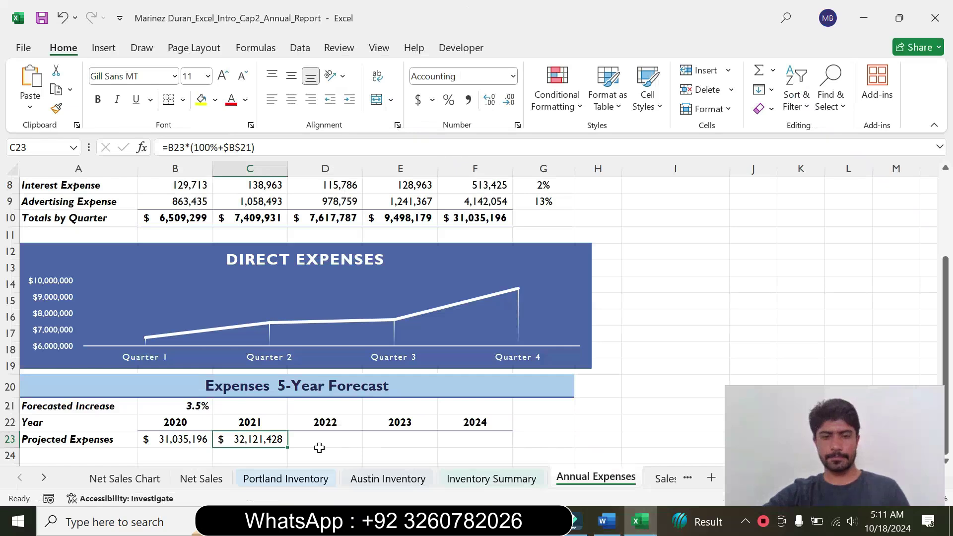
left_click_drag(287, 447, 492, 430)
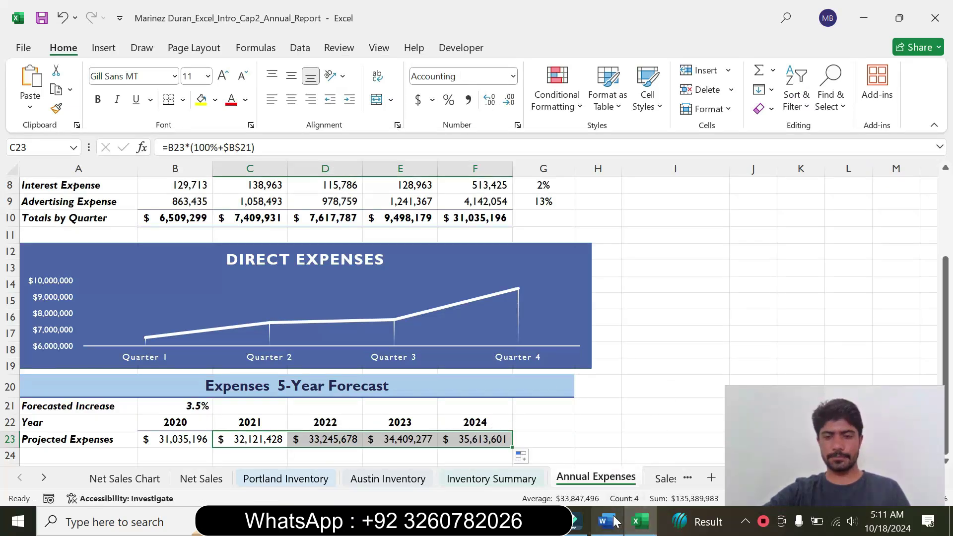
Switch to the Word instructions, set instruction 22's text to size 9 and remove its turquoise highlight.
left_click(616, 522)
left_click(284, 254)
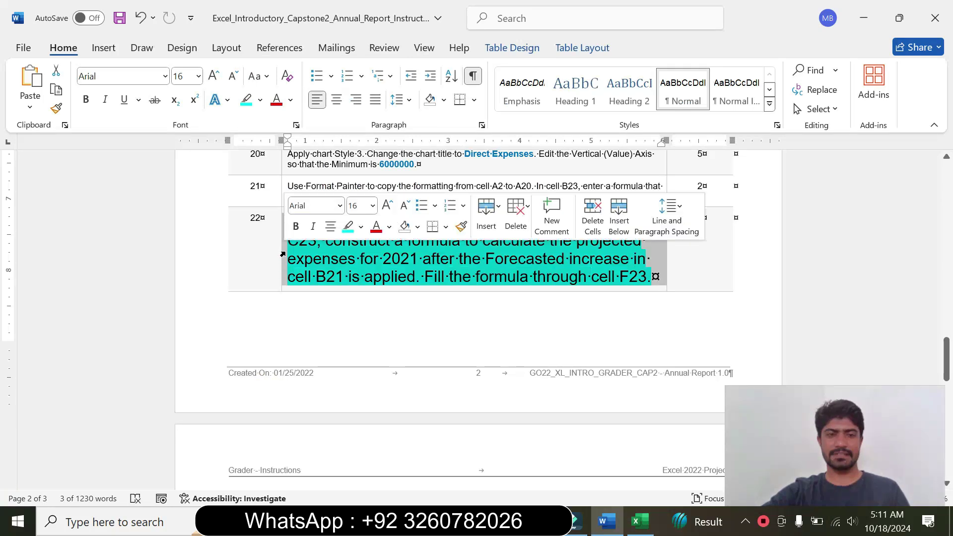
left_click(373, 206)
left_click(358, 244)
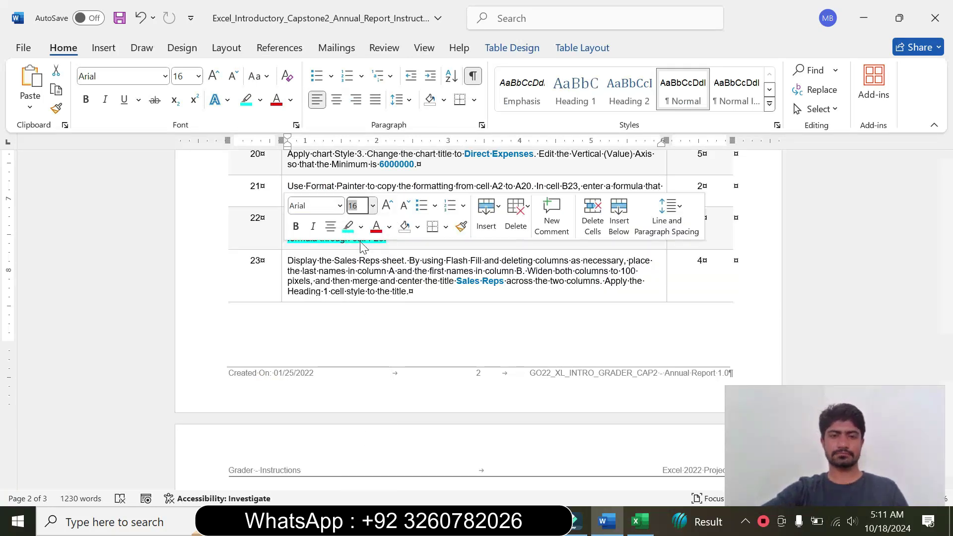
left_click(361, 227)
left_click(400, 353)
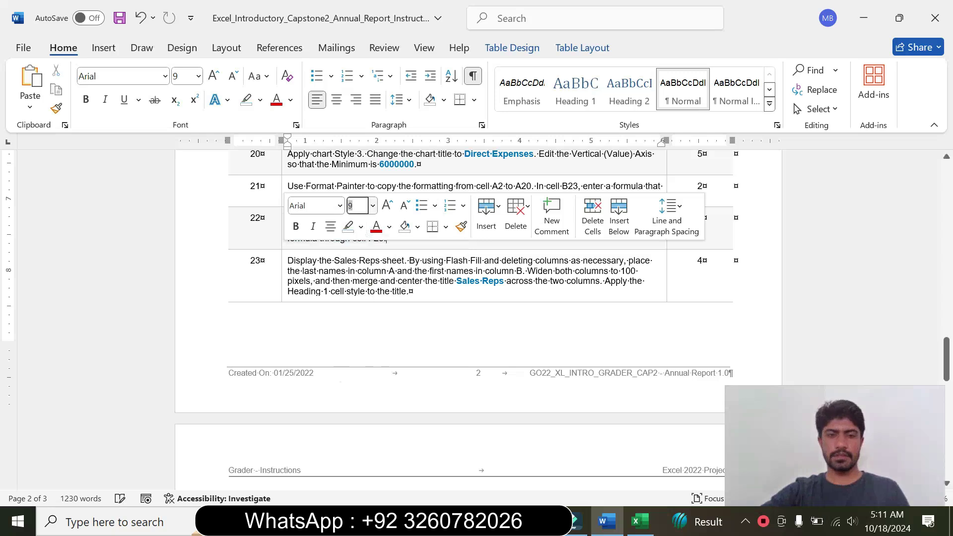
Set instruction 23's text to size 14 and highlight it in turquoise.
left_click(281, 293)
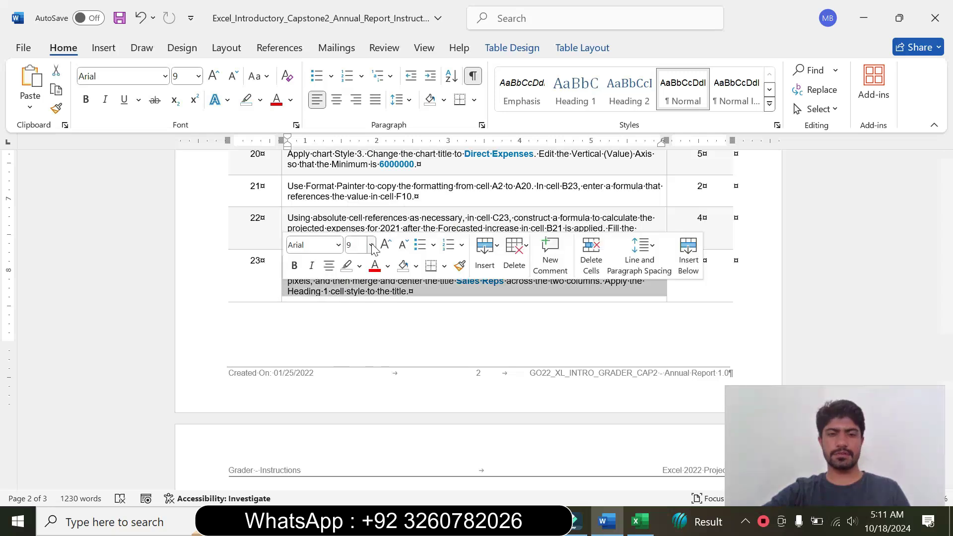
left_click(371, 244)
left_click(369, 364)
left_click(359, 266)
left_click(398, 324)
left_click_drag(947, 353, 948, 390)
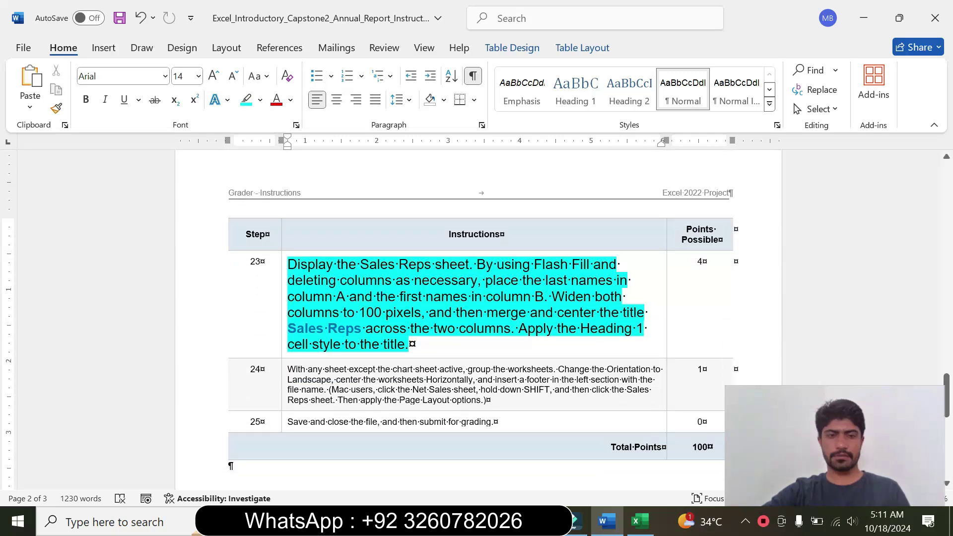
Read the first sentence of instruction 23, switch to Excel, and display the Sales Reps sheet.
left_click_drag(288, 264, 469, 264)
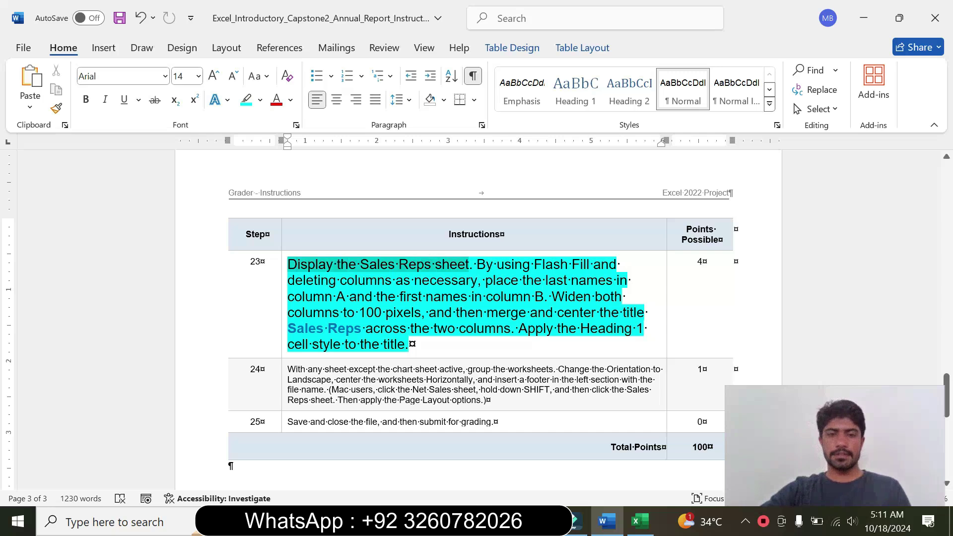
left_click(640, 521)
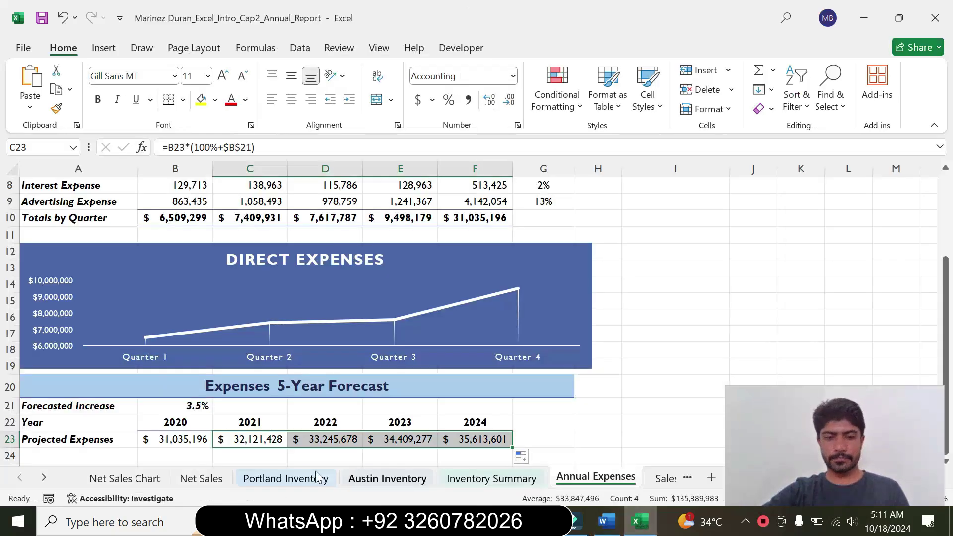
left_click(660, 478)
Review instruction 23 in Word, copy its title text "Sales Reps", and paste it into A1 of the Sales Reps sheet in Excel.
left_click(606, 522)
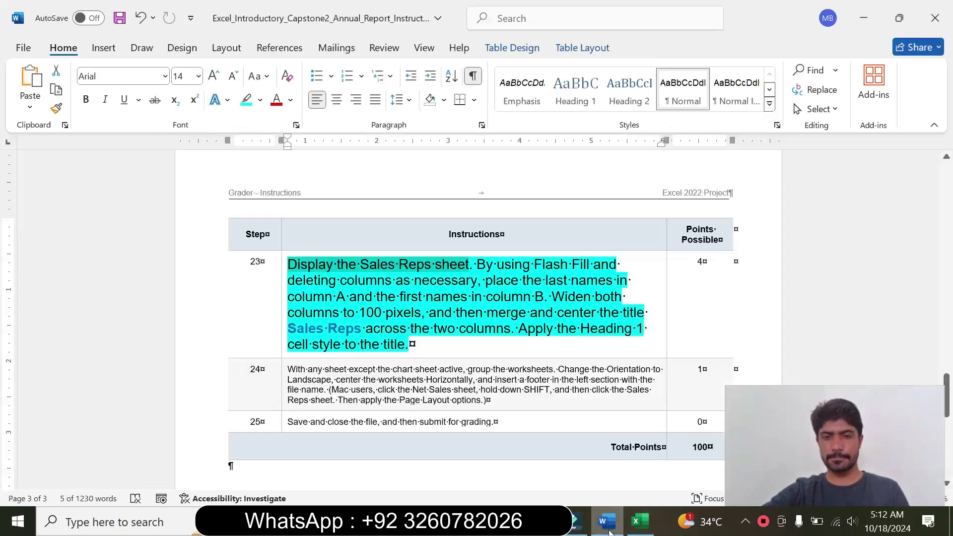
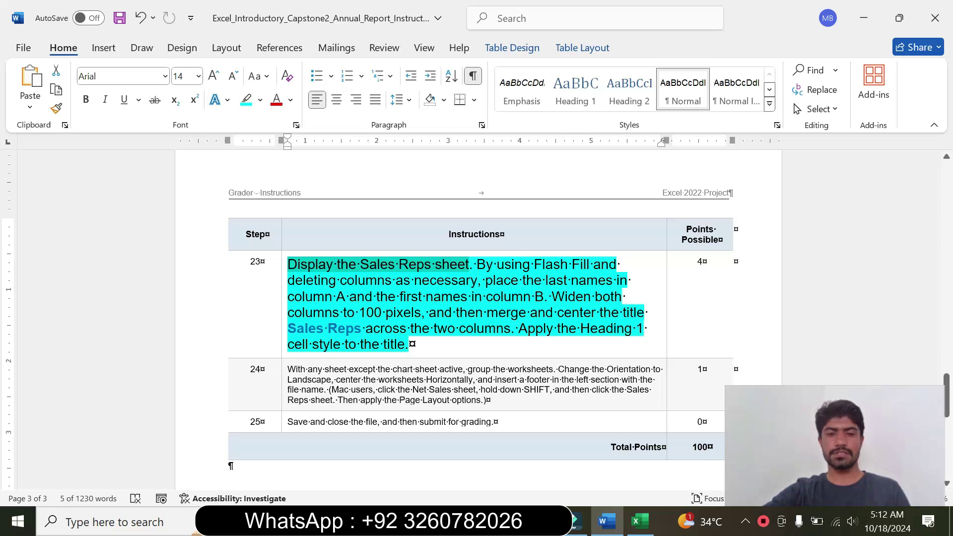
left_click_drag(289, 312, 385, 312)
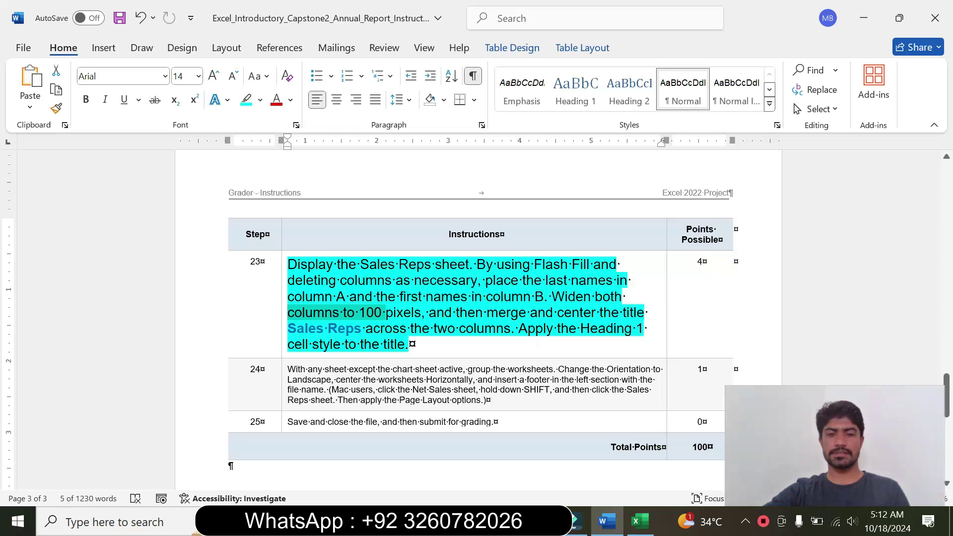
left_click(349, 344)
left_click_drag(288, 328, 360, 328)
key("ctrl+c")
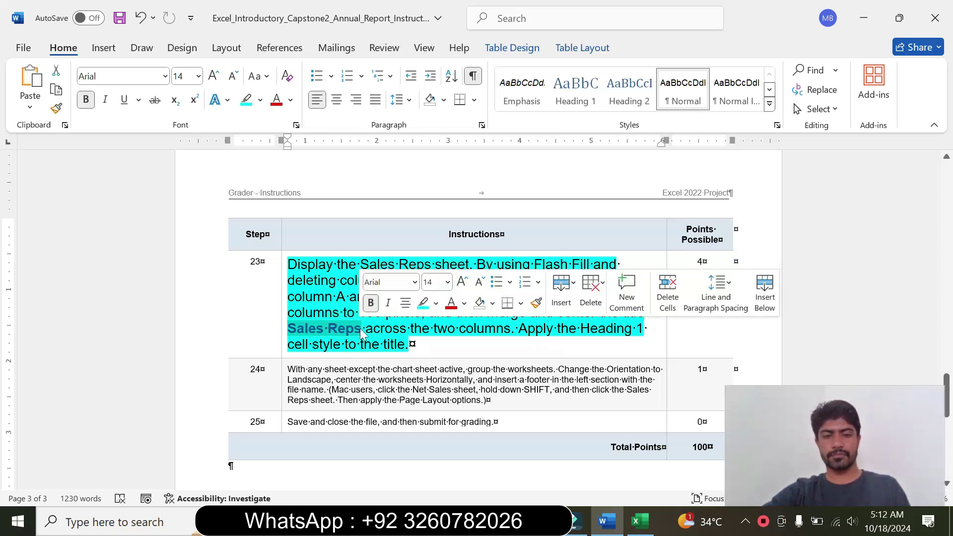
left_click(639, 522)
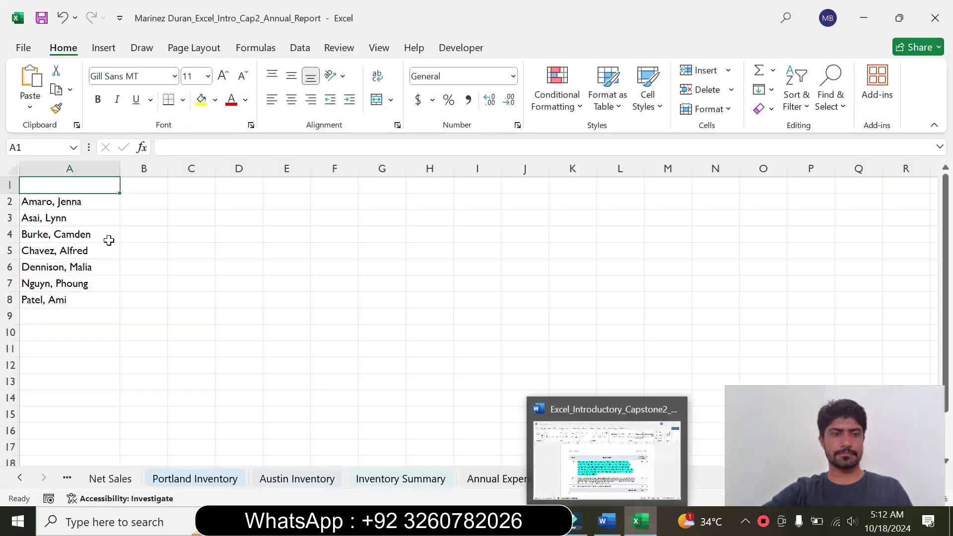
key("F2")
key("ctrl+v")
key("Return")
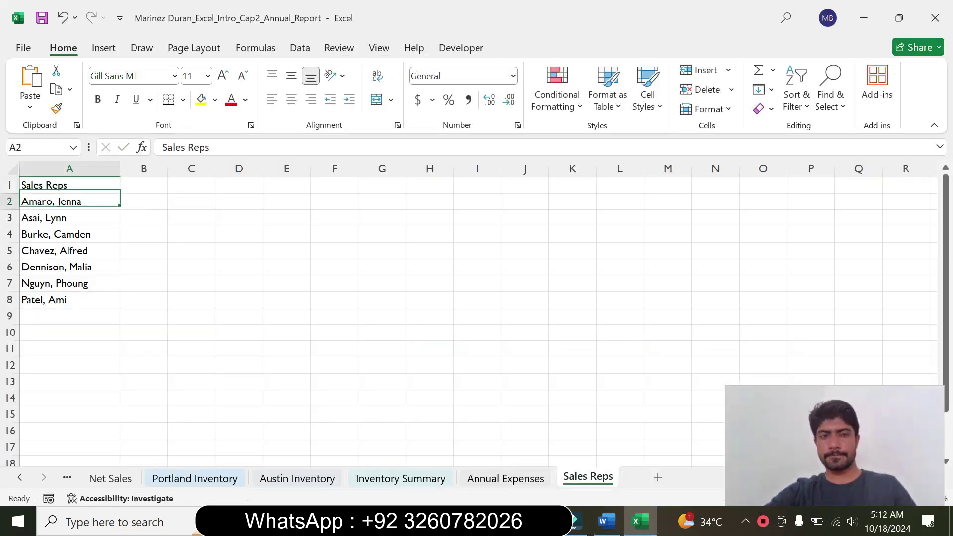
Merge and center the title across A1:B1, and set the width of columns A and B to 100 pixels.
left_click(94, 187)
left_click_drag(94, 186, 139, 185)
left_click(375, 100)
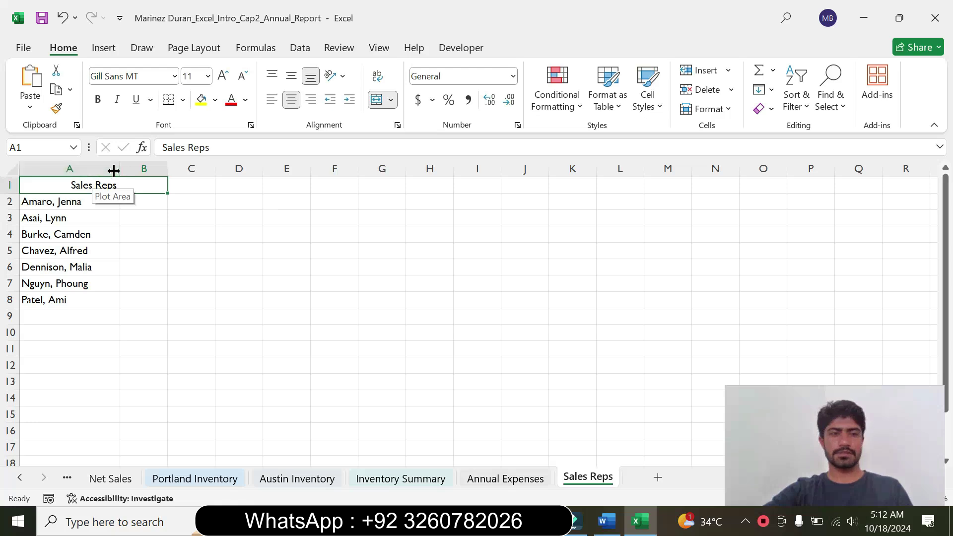
left_click_drag(113, 168, 168, 179)
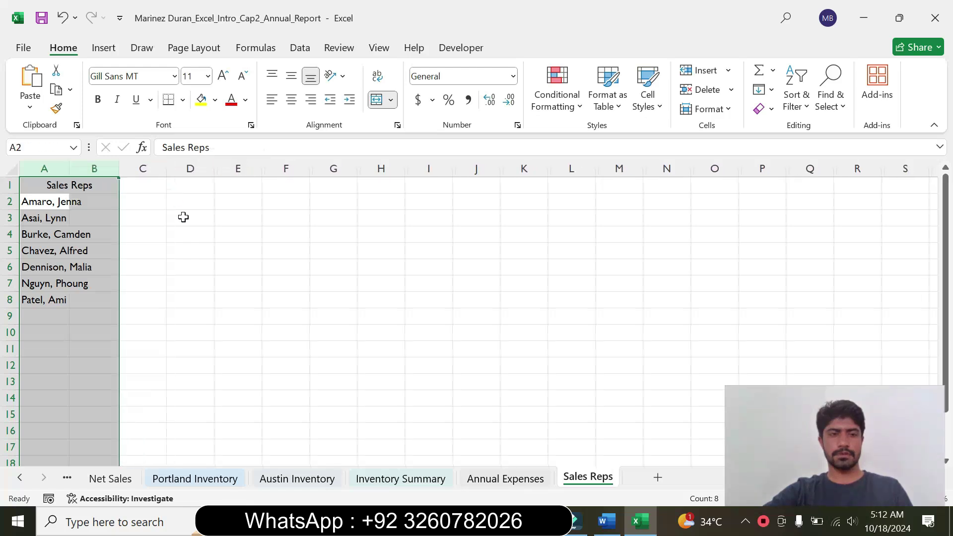
left_click(187, 234)
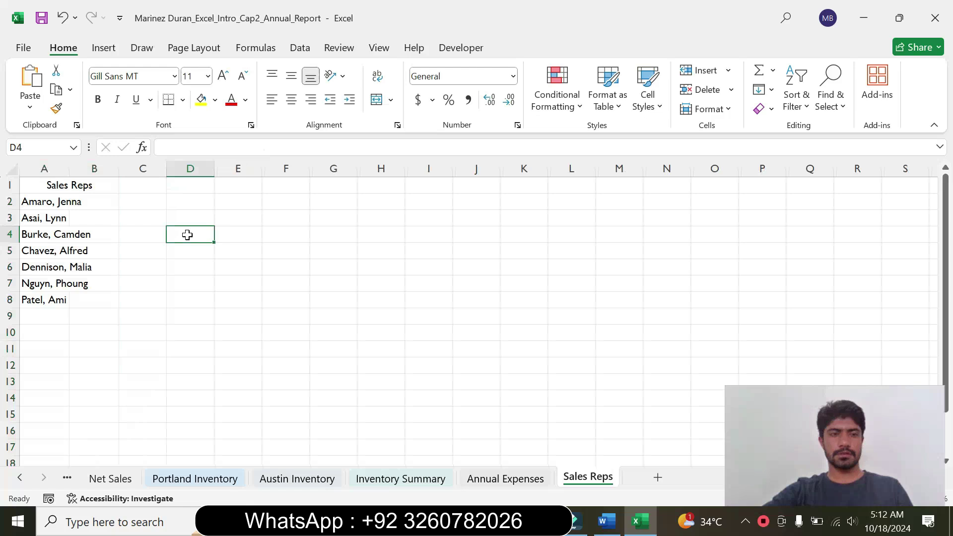
Recheck instruction 23 in Word, then split row 2's name in Excel, keeping the first name in A2 and entering the last name in B2.
left_click(38, 204)
left_click(606, 521)
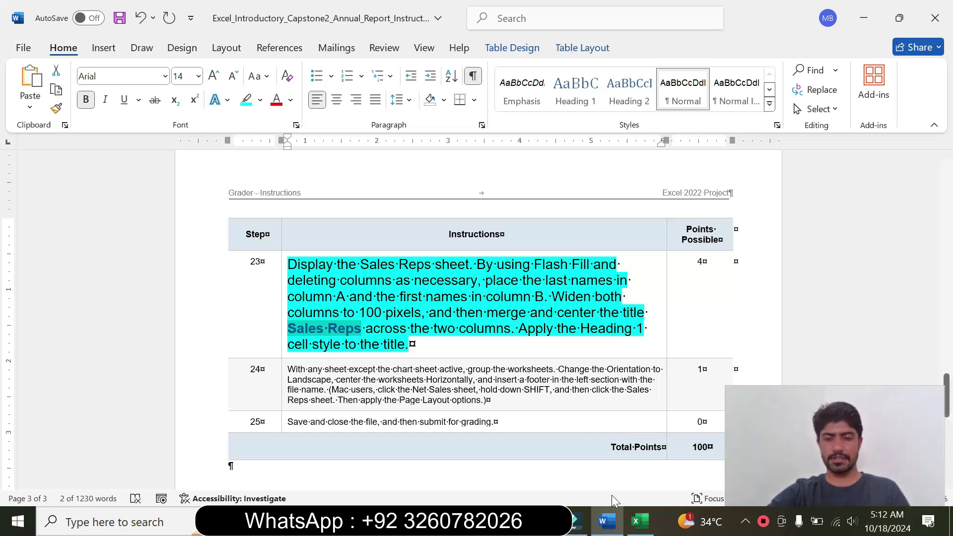
left_click(640, 522)
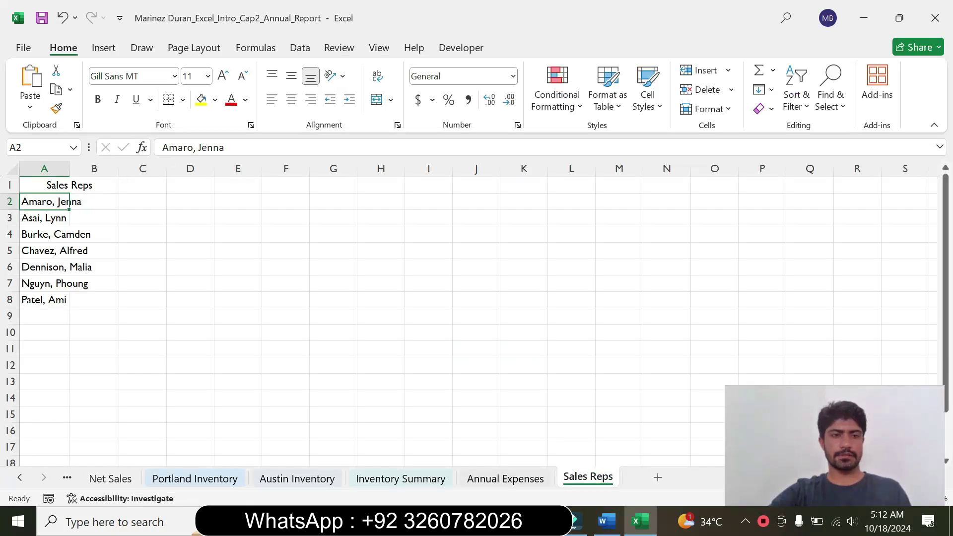
left_click_drag(190, 148, 162, 147)
key("BackSpace")
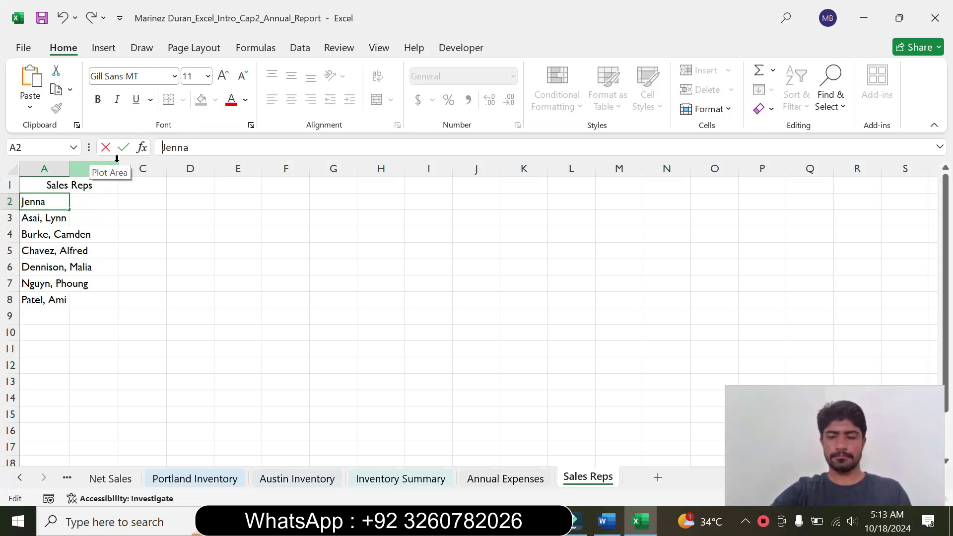
key("Return")
left_click(80, 206)
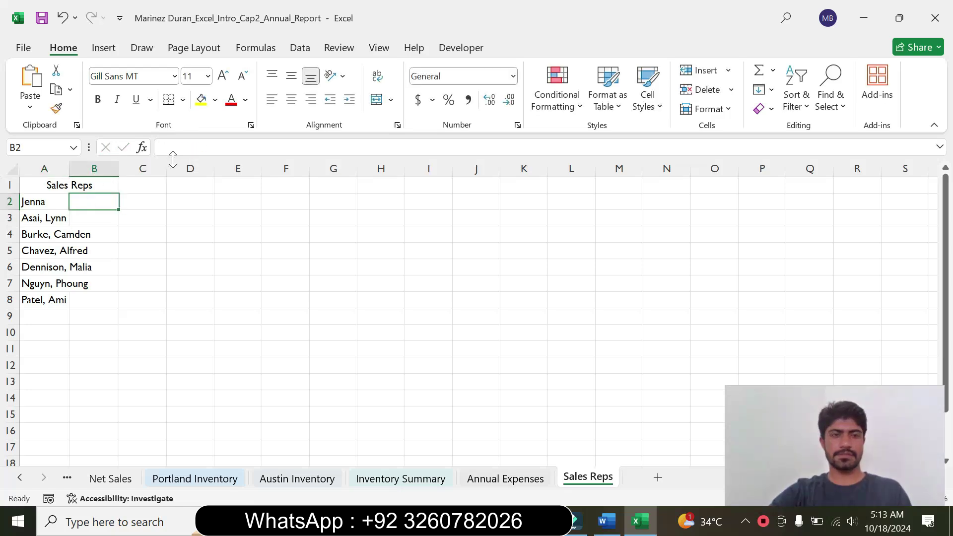
type("Amaro,")
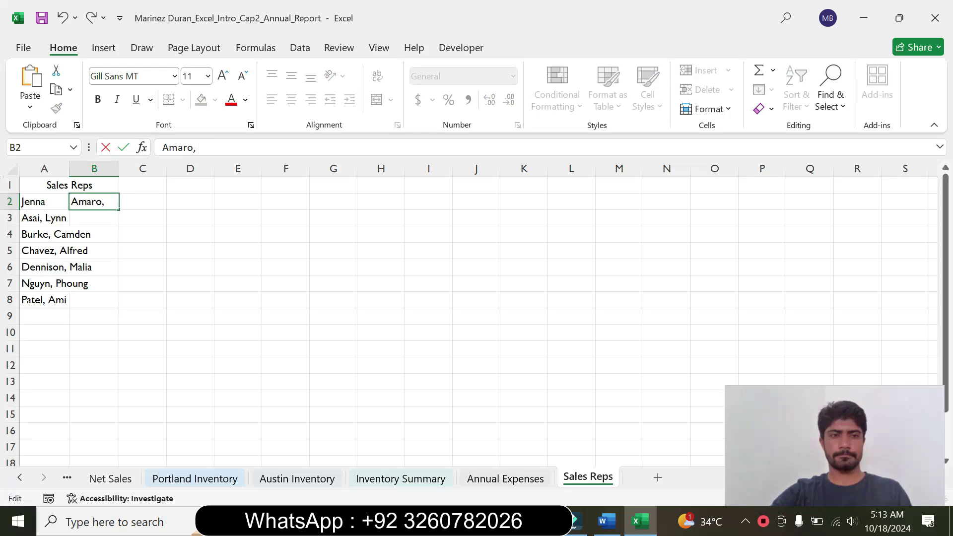
key("Return")
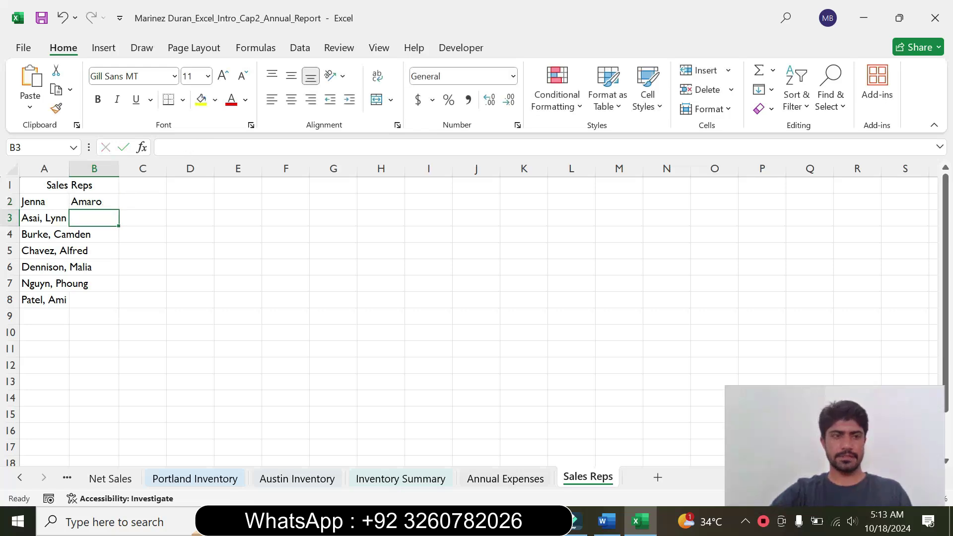
Split row 3's name, keeping only the first name in A3 and entering the last name without its comma in B3.
left_click(48, 219)
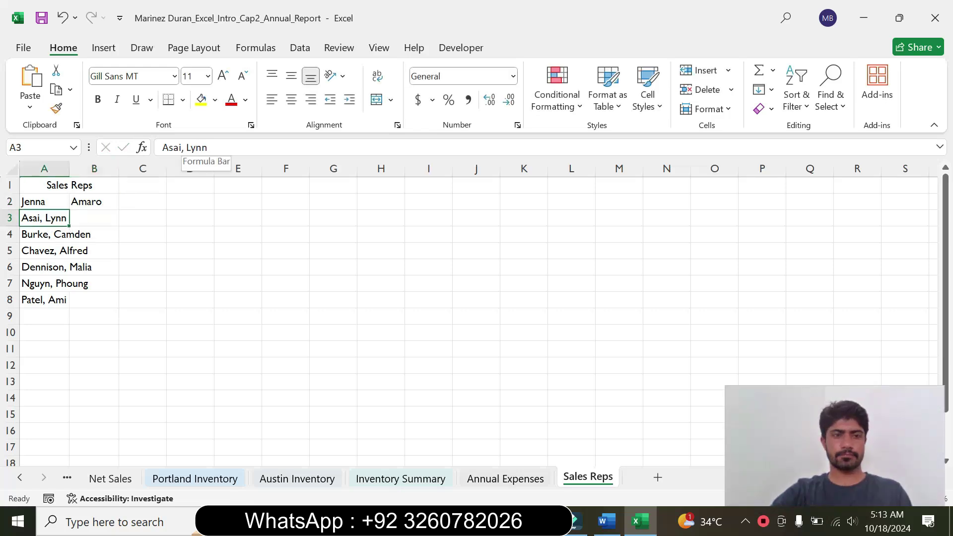
left_click_drag(186, 148, 93, 160)
key("BackSpace")
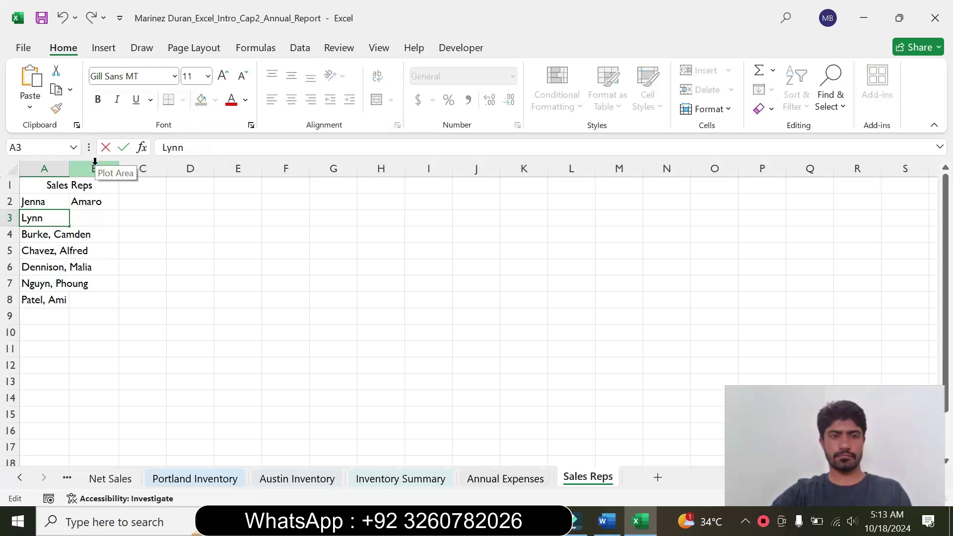
key("Return")
left_click(85, 217)
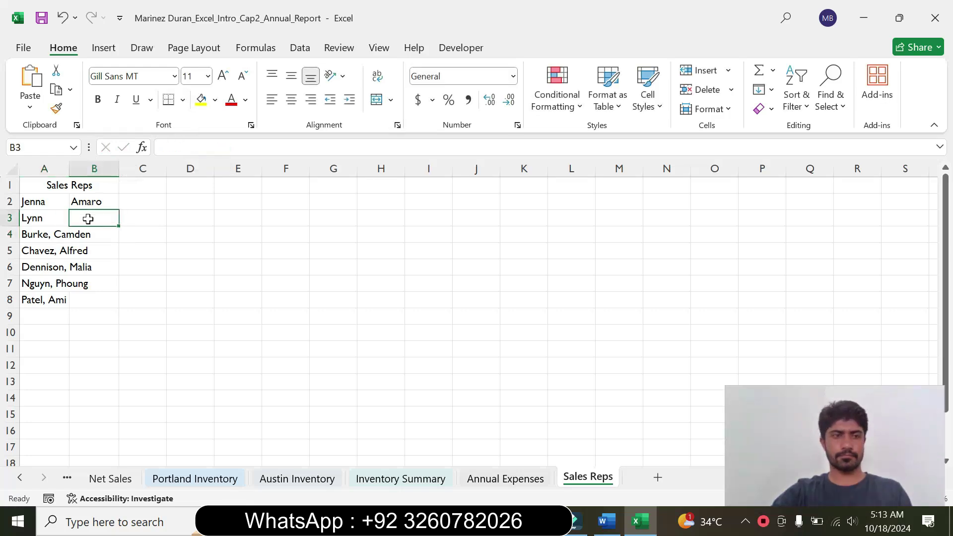
left_click(163, 147)
type("Asai,")
key("Return")
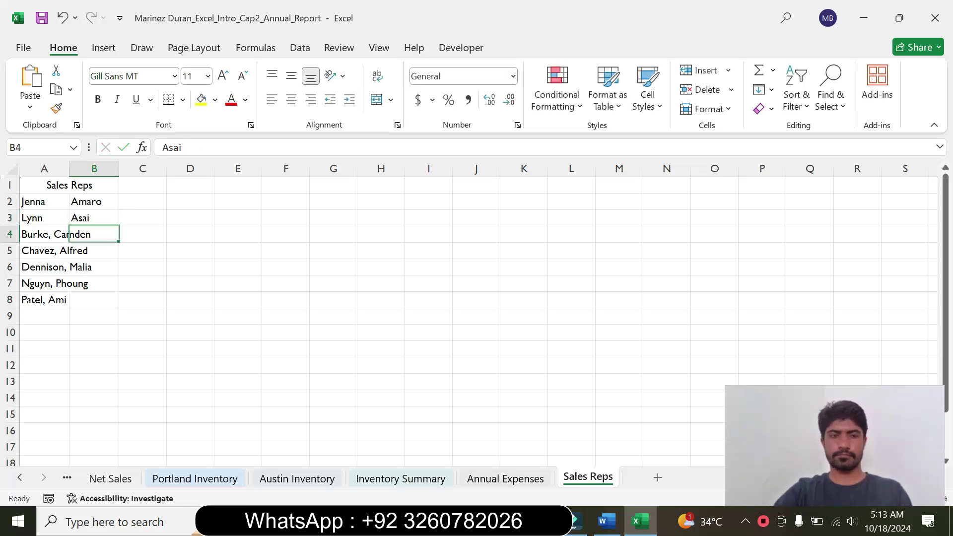
Split row 4's name, keeping only the first name in A4 and entering the last name without its comma in B4.
left_click(31, 234)
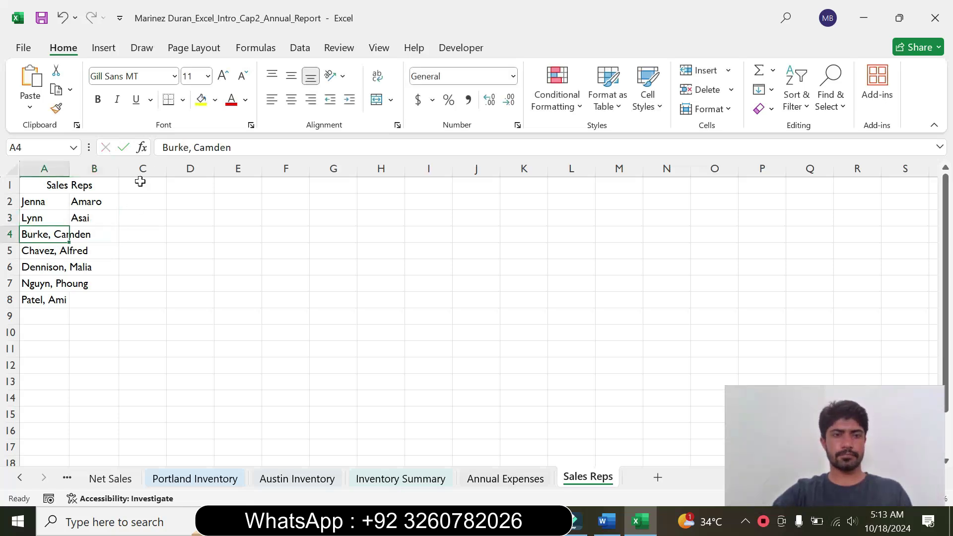
double_click(180, 148)
key("BackSpace")
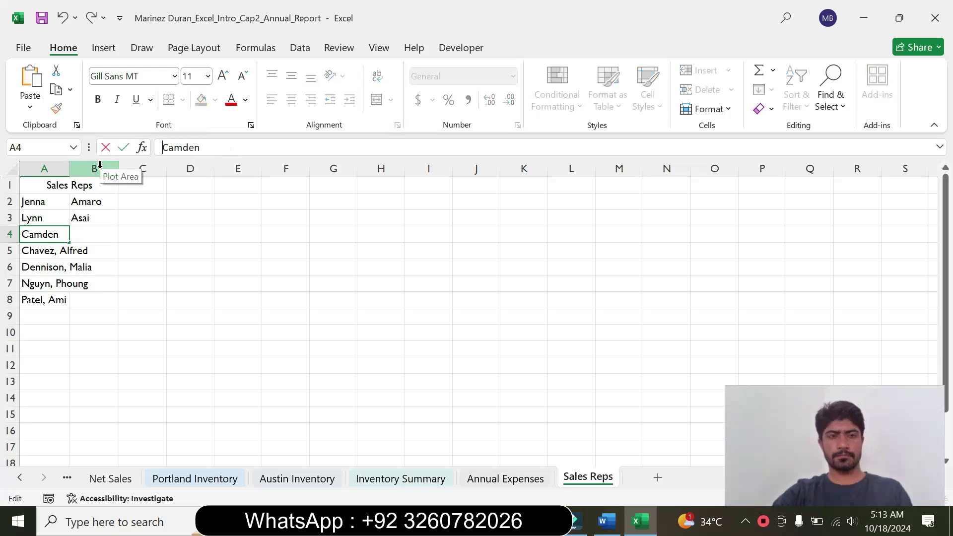
left_click(97, 233)
left_click(180, 147)
type("Burke,")
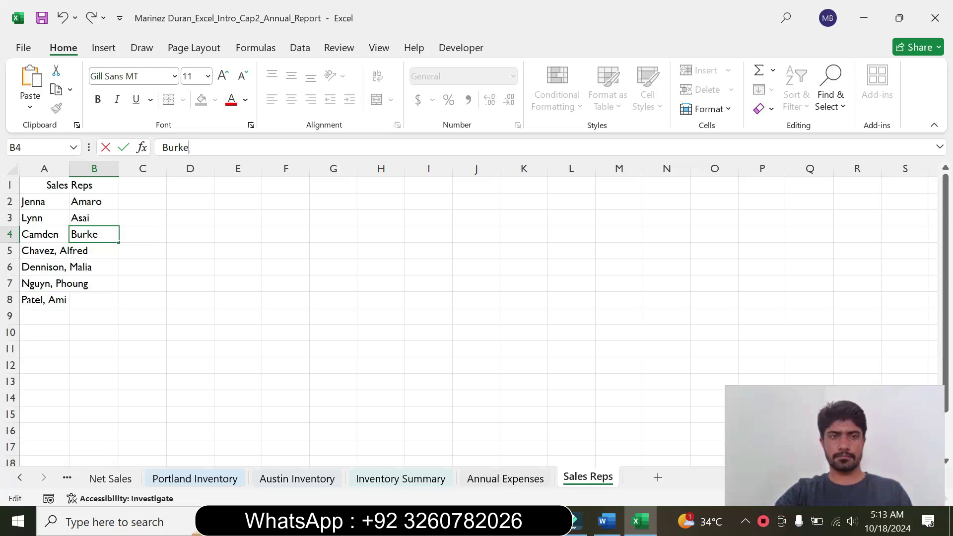
key("Return")
Split row 5's name by cutting the last name out of A5 and pasting it without its comma into B5.
left_click(45, 253)
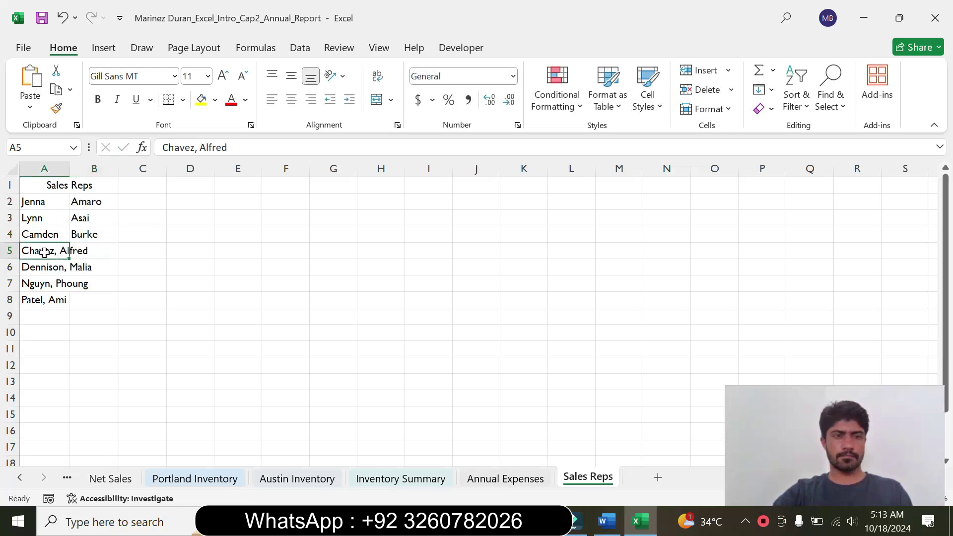
left_click_drag(197, 148, 162, 148)
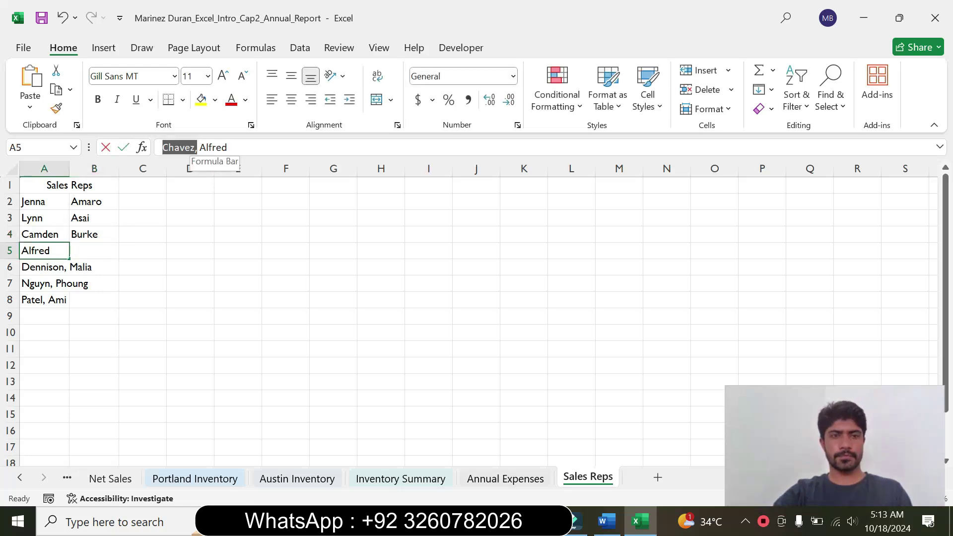
key("ctrl+x")
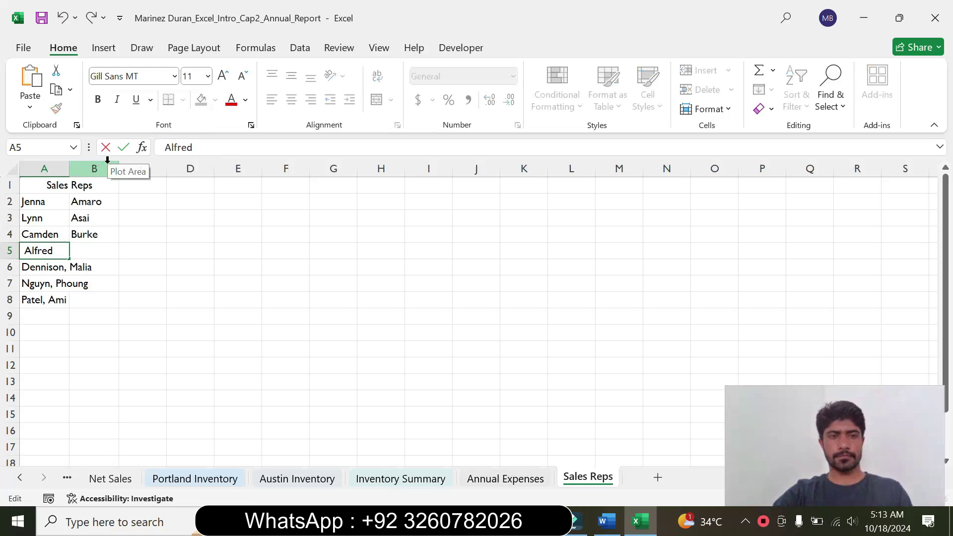
left_click(94, 250)
key("F2")
key("ctrl+v")
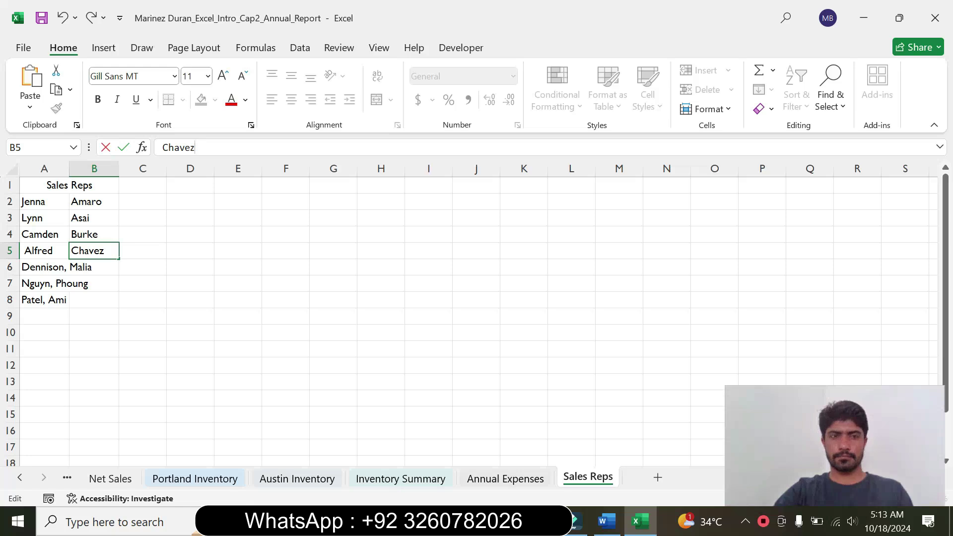
key("Return")
Split row 6's name with the first name in A6 and last name in B6, and remove the leading space from A5.
left_click(53, 269)
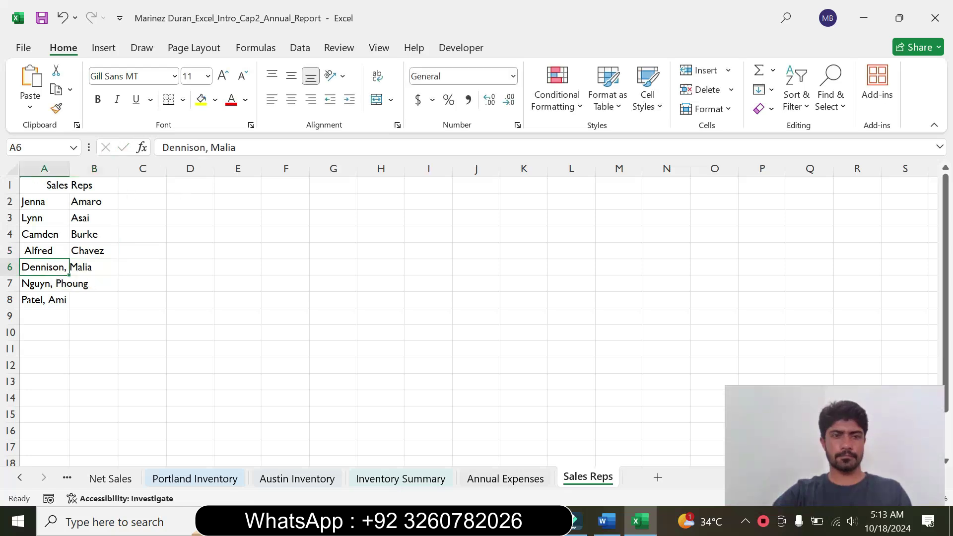
left_click_drag(196, 147, 162, 147)
key("BackSpace")
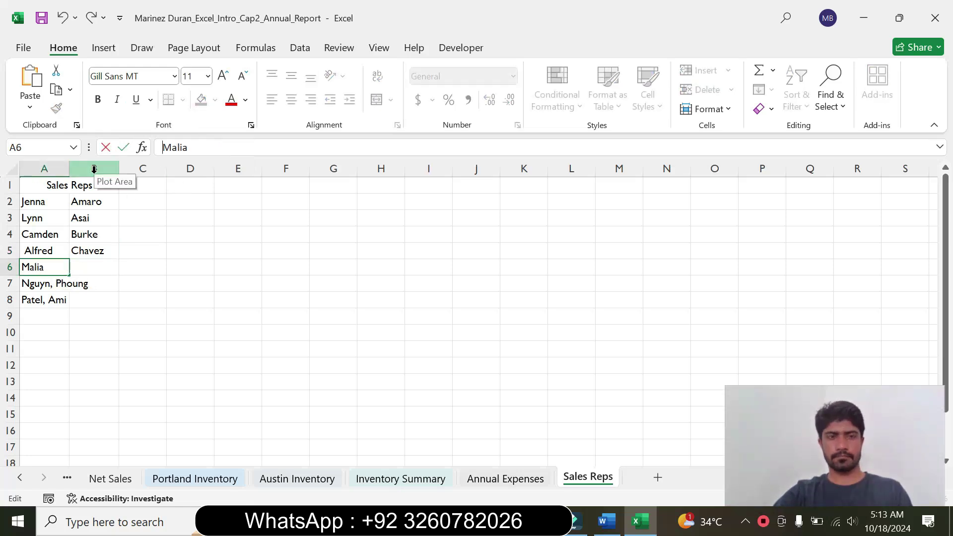
left_click(82, 263)
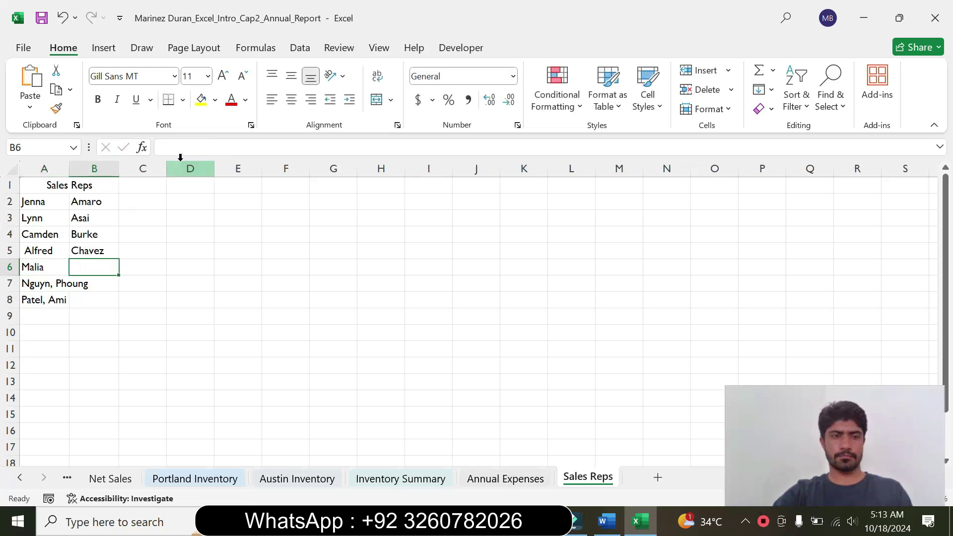
left_click(40, 252)
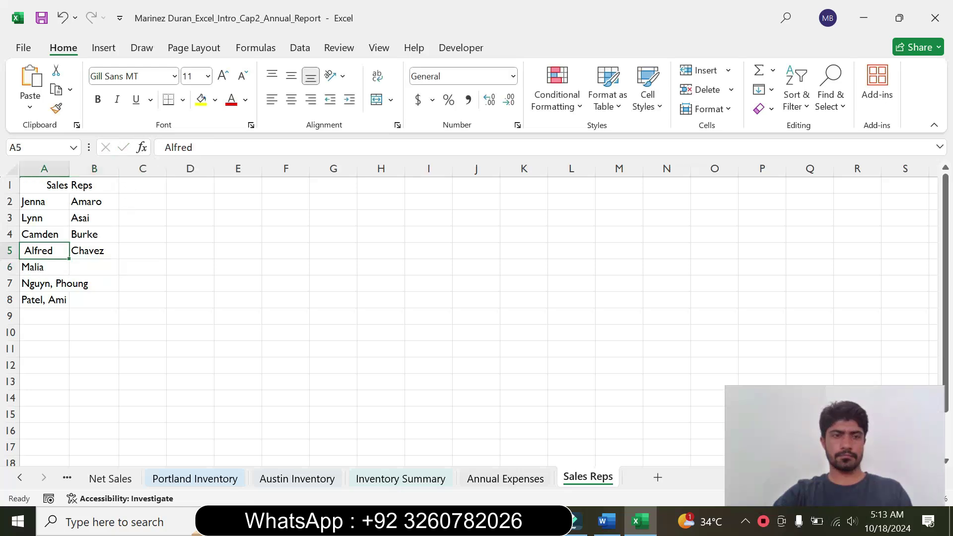
left_click(163, 148)
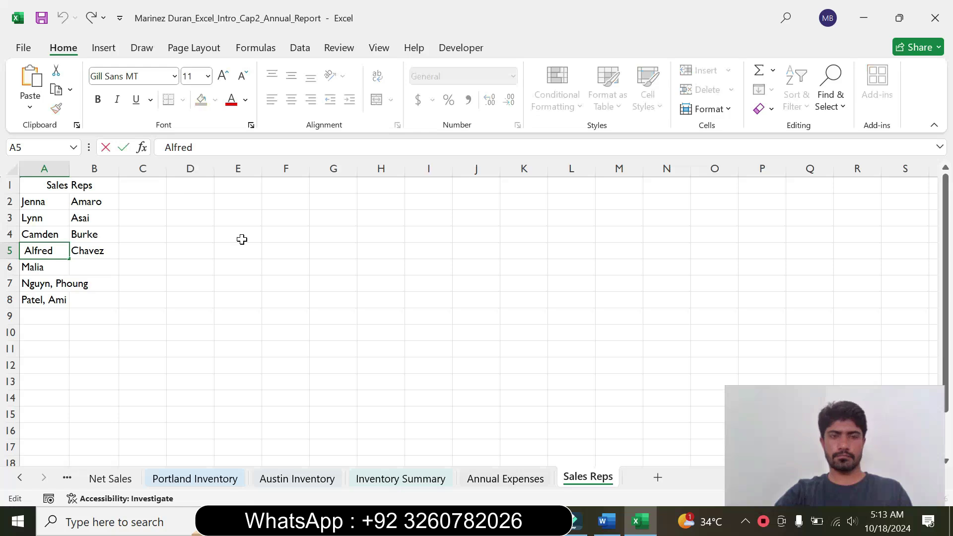
key("Delete")
left_click(78, 264)
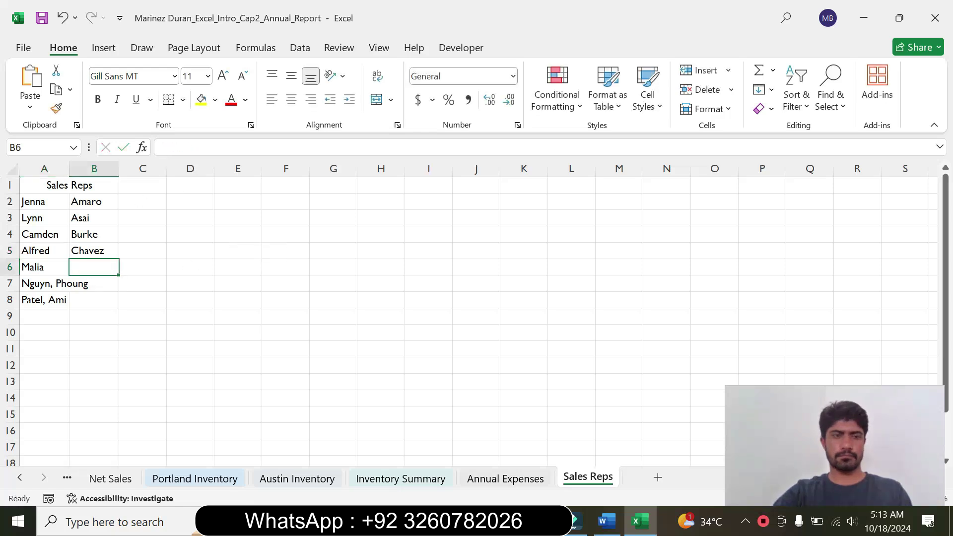
left_click(163, 147)
type("Dennison,")
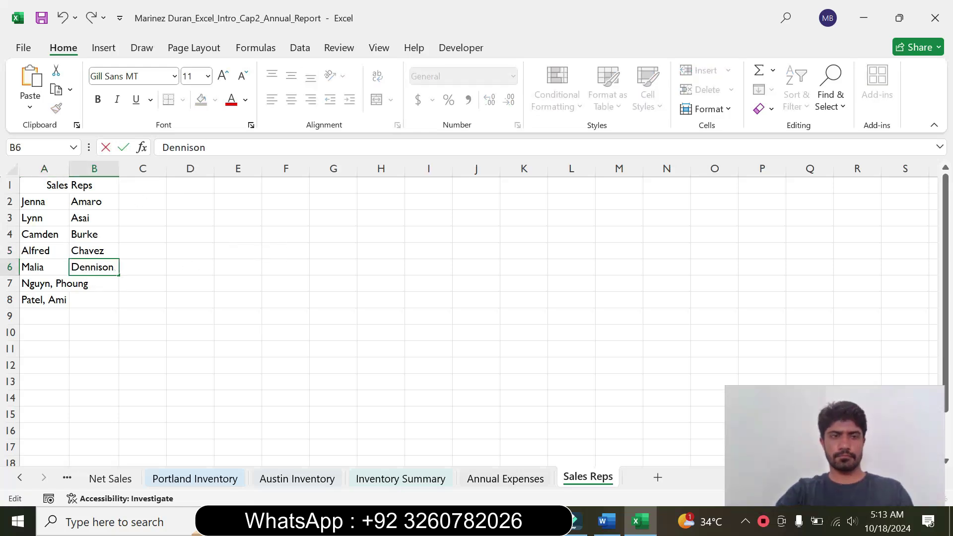
left_click(70, 283)
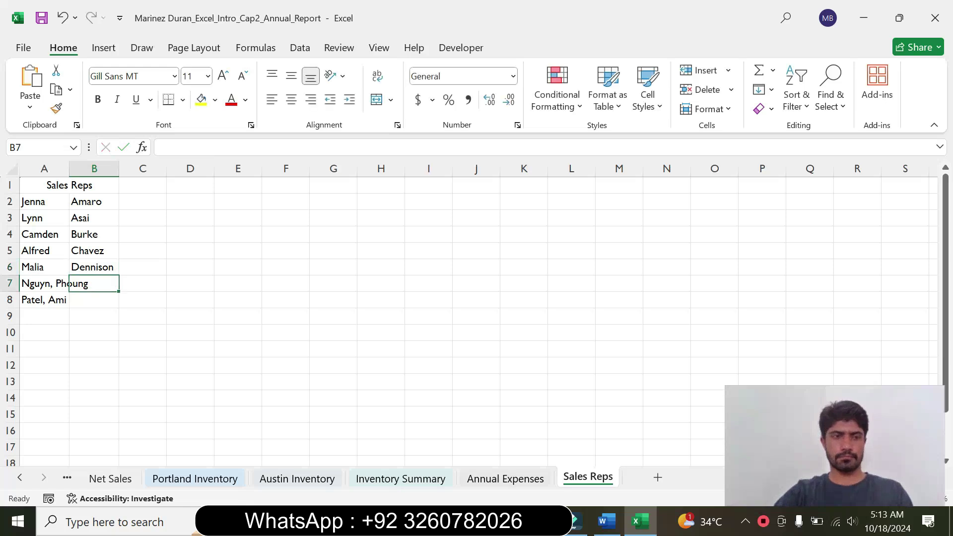
Split row 7's name, keeping only the first name in A7 and entering the last name without its comma in B7.
left_click(55, 283)
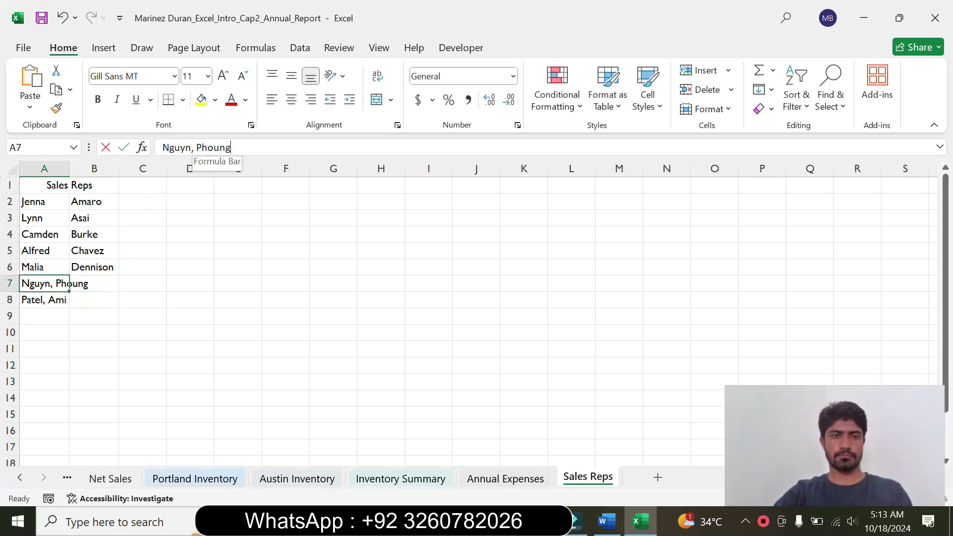
left_click_drag(201, 147, 162, 147)
key("BackSpace")
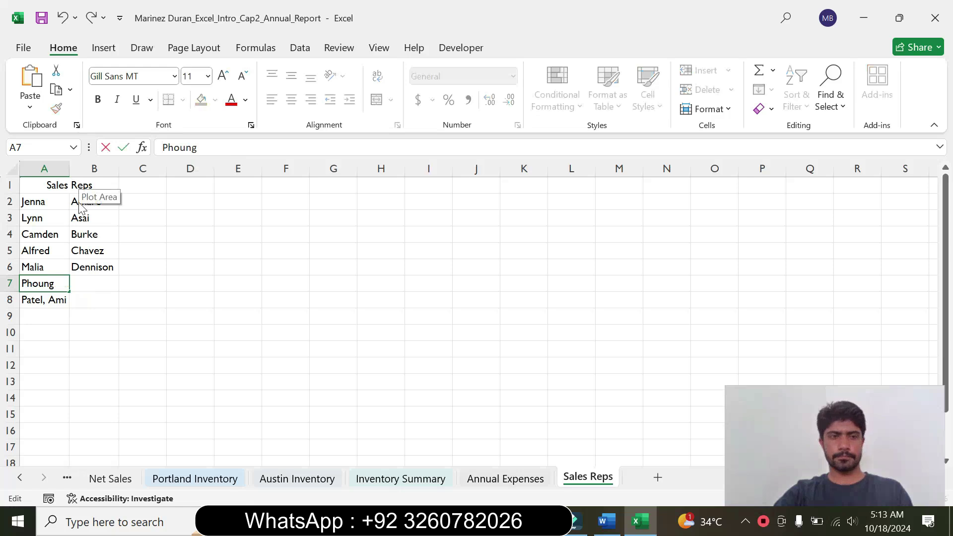
left_click(85, 281)
left_click(164, 147)
type("Nguyn,")
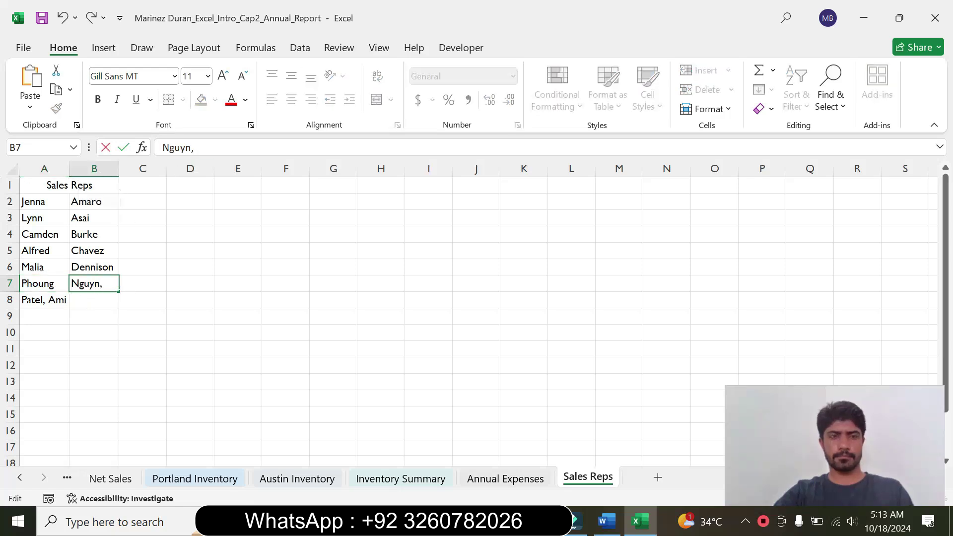
key("Return")
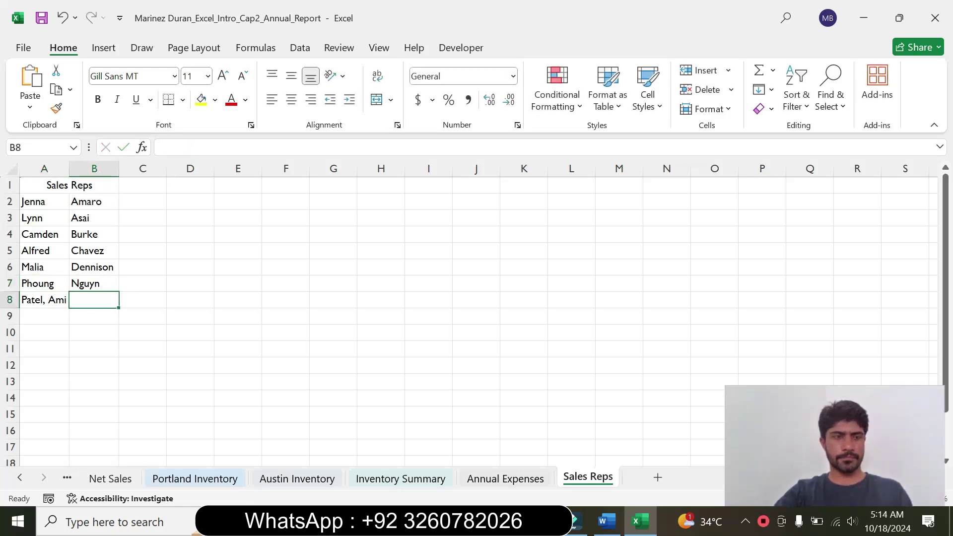
Split row 8's name, keeping only the first name in A8 and entering the last name without its comma in B8.
left_click(62, 300)
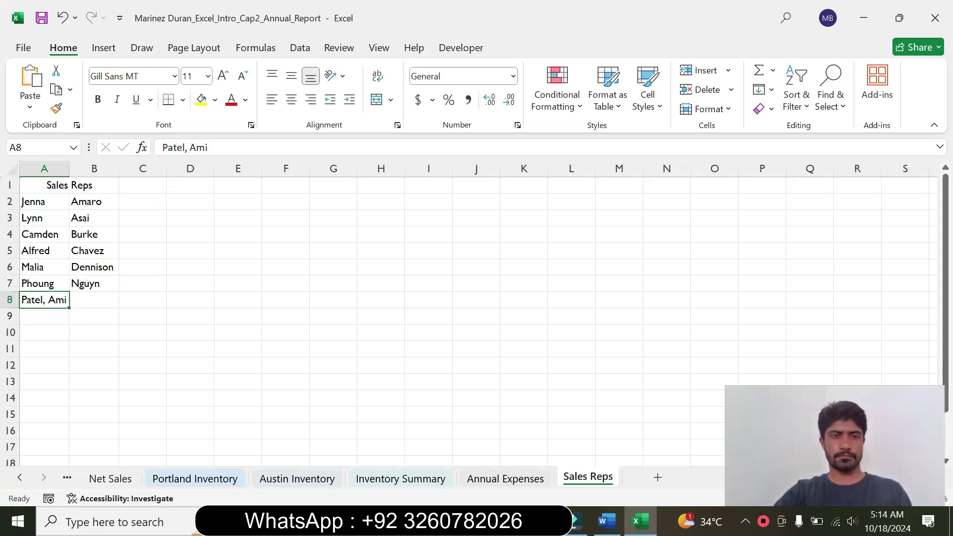
left_click_drag(162, 147, 189, 148)
key("BackSpace")
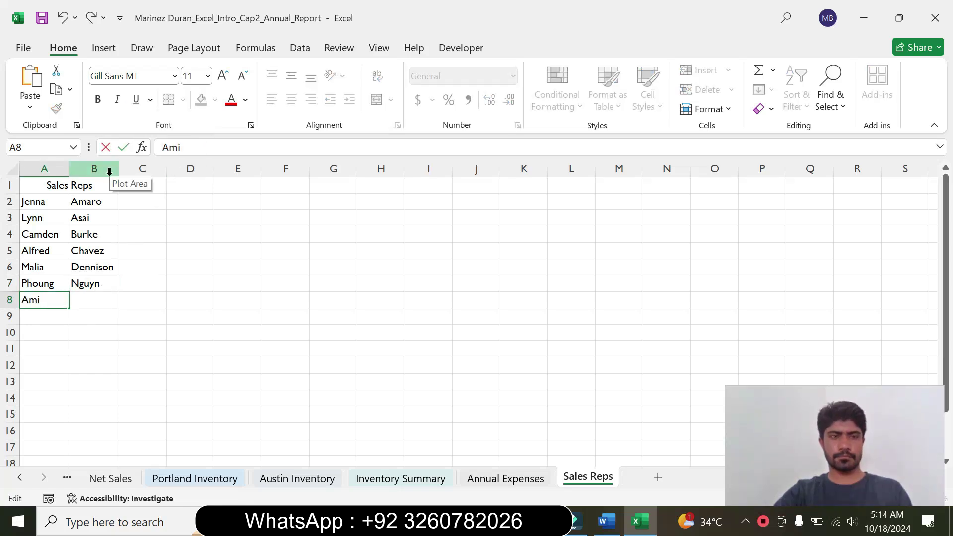
left_click(94, 300)
left_click(179, 147)
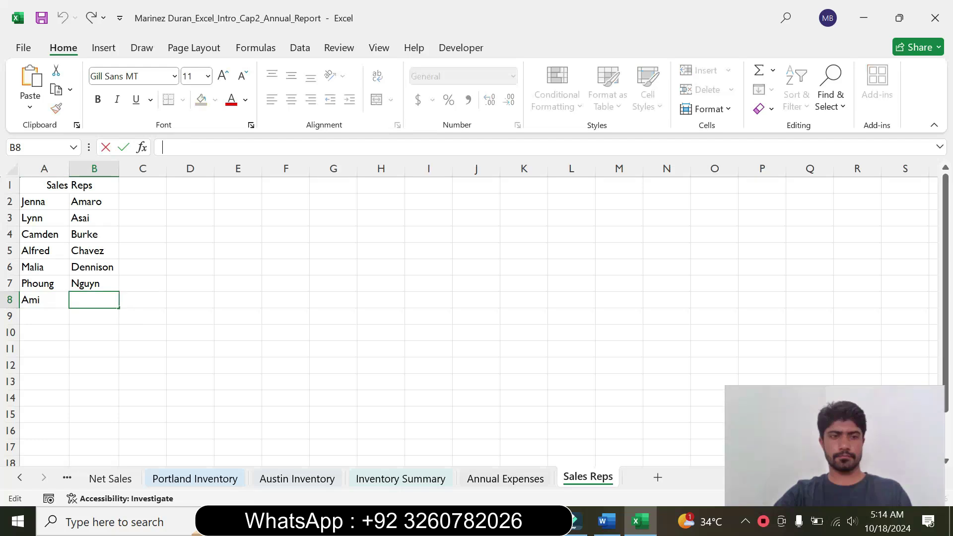
type("Patel,")
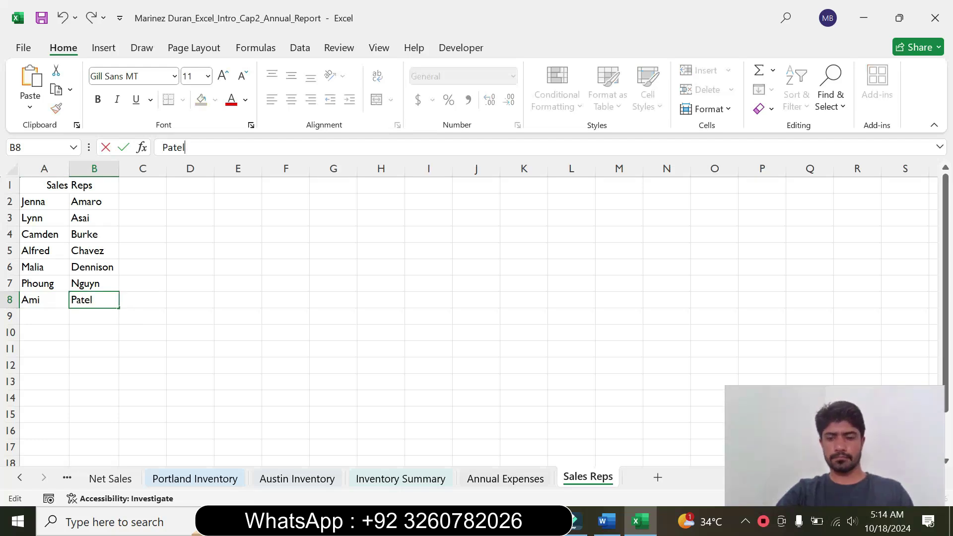
key("Return")
Apply the Heading 1 cell style to the merged Sales Reps title in A1, checking the Word instructions.
left_click(606, 521)
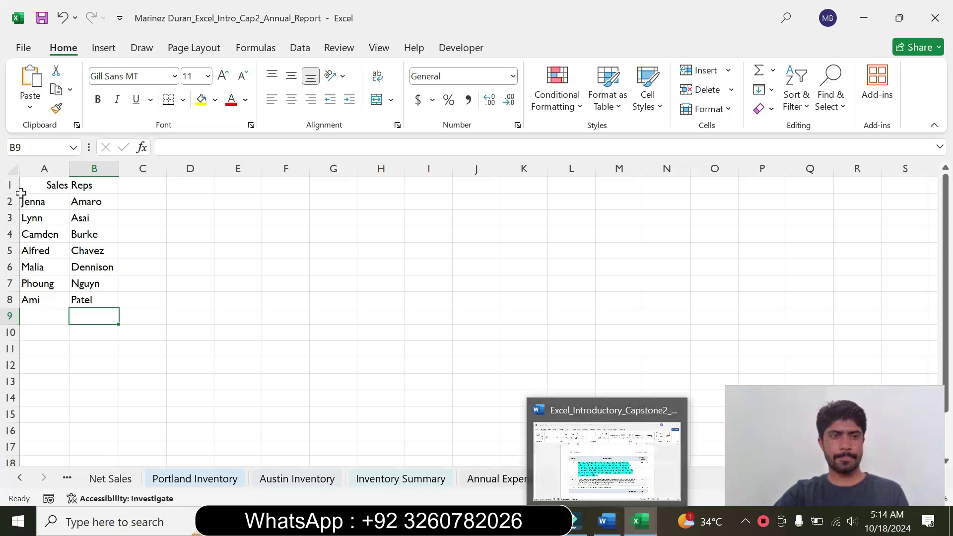
left_click(30, 186)
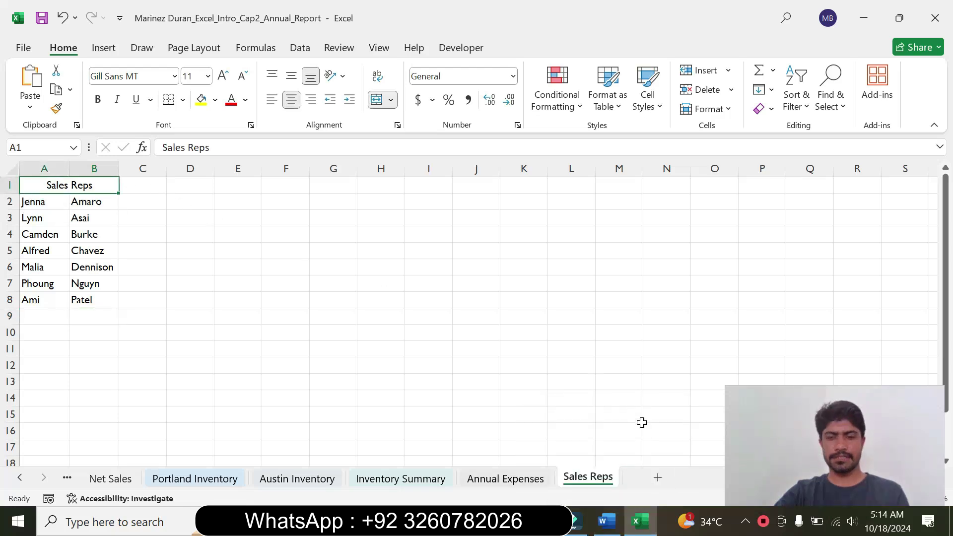
left_click(606, 521)
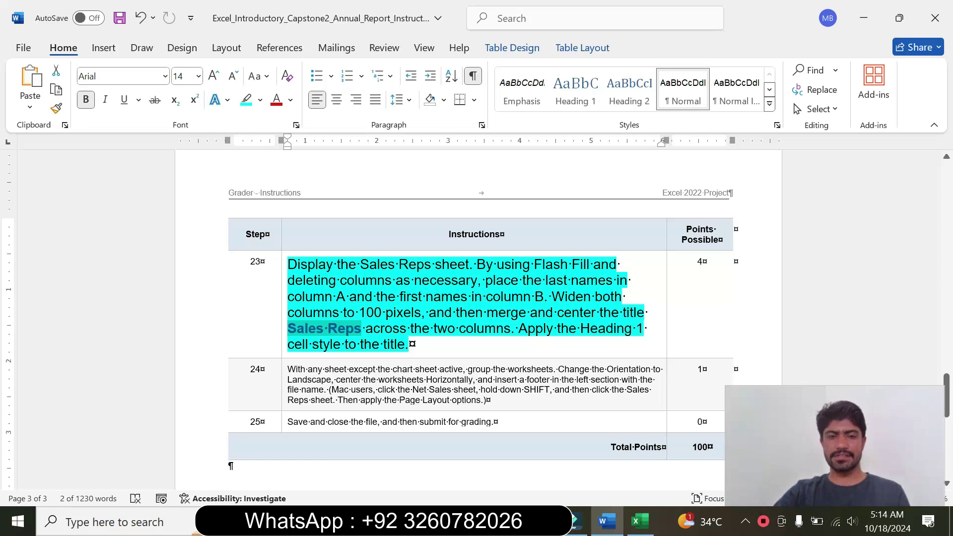
left_click(639, 521)
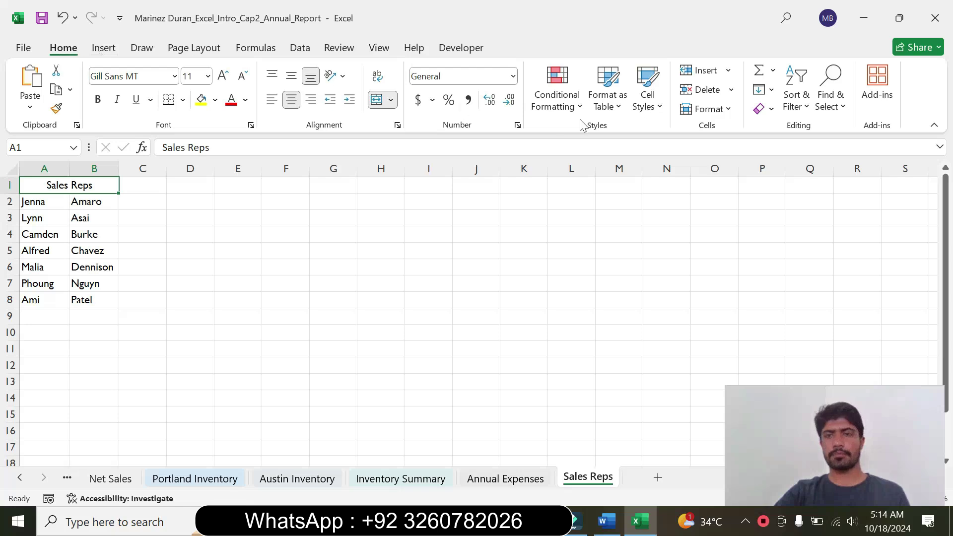
left_click(648, 101)
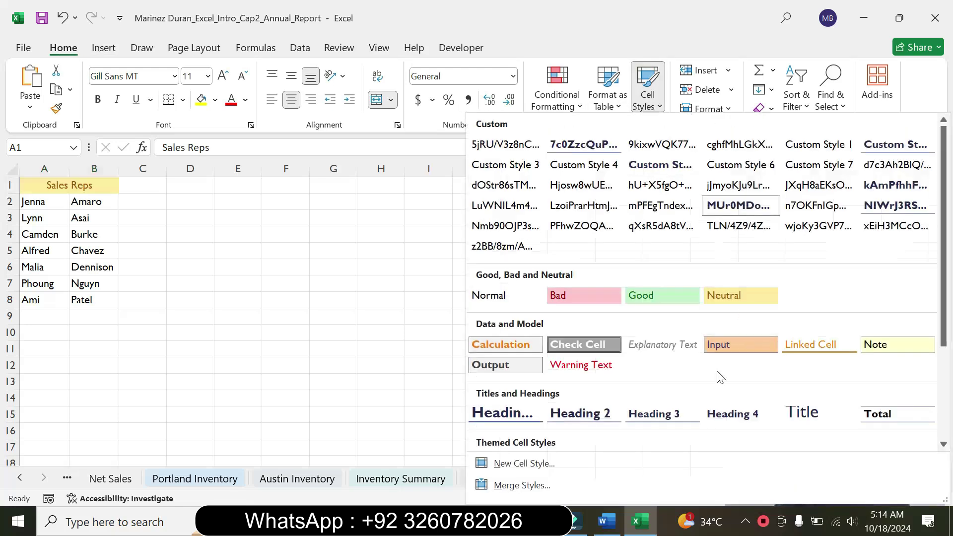
left_click(607, 521)
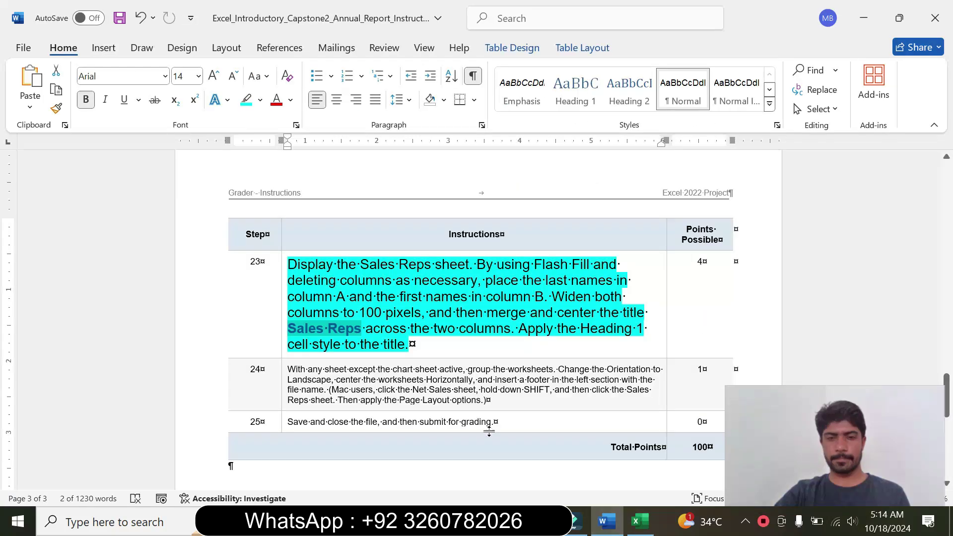
left_click(640, 521)
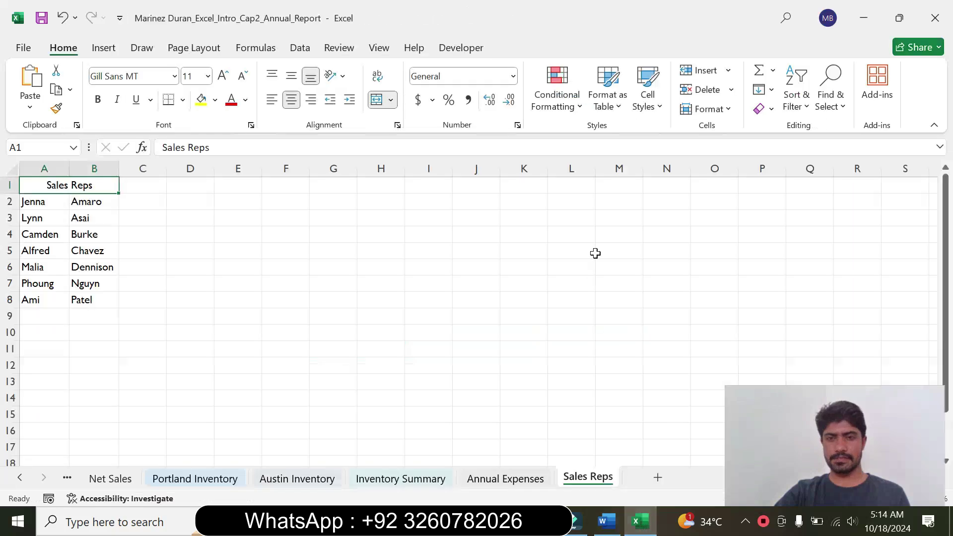
left_click(650, 108)
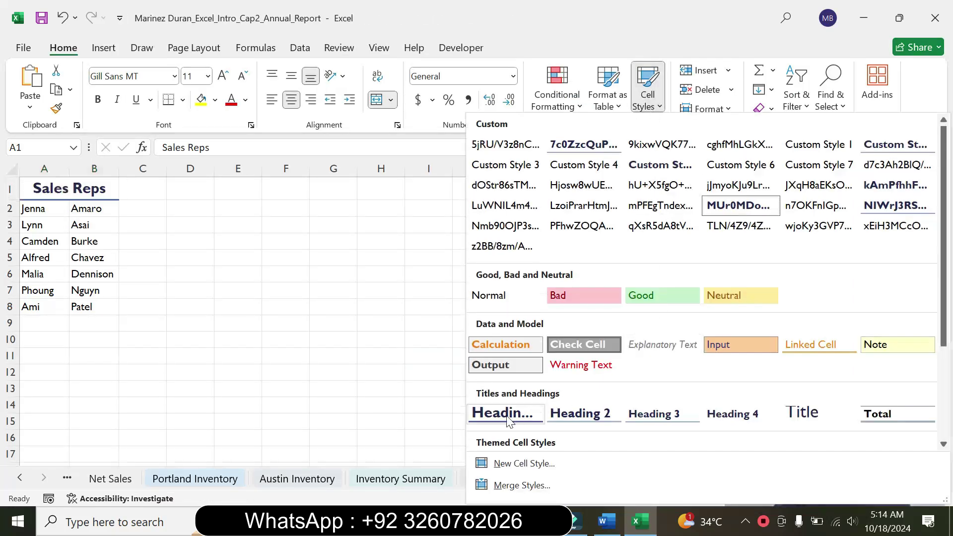
left_click(507, 417)
left_click(355, 337)
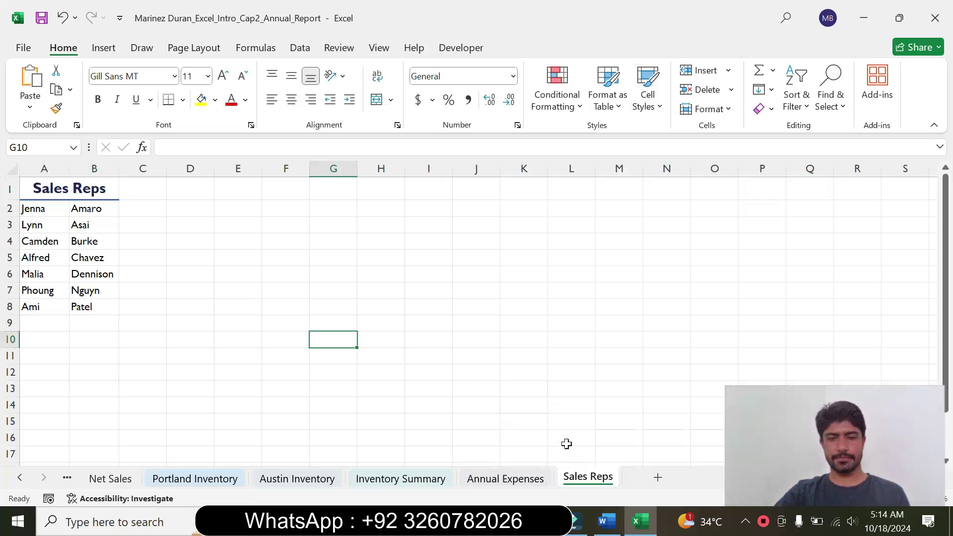
Switch to the Word instructions, set the instruction 23 text back to size 9 and remove its highlighting.
left_click(606, 521)
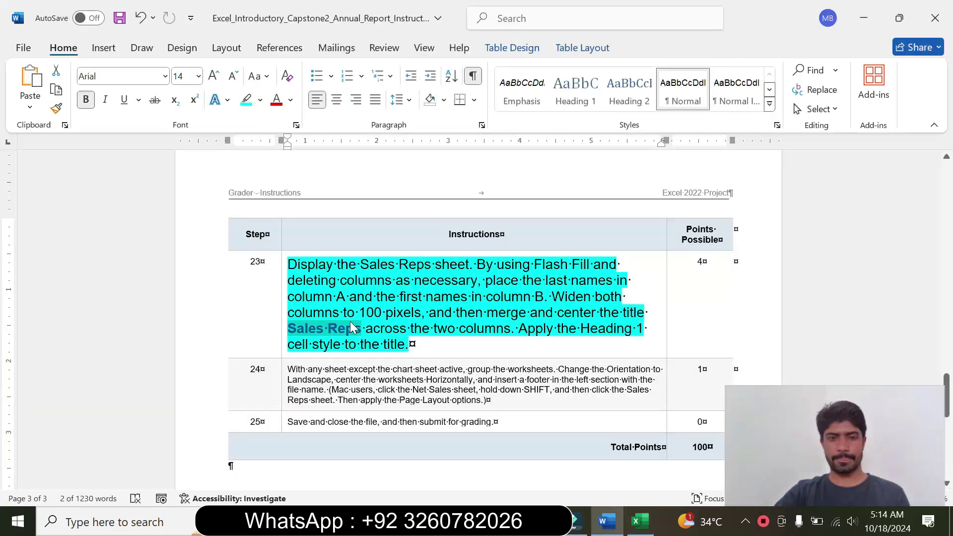
left_click(288, 330)
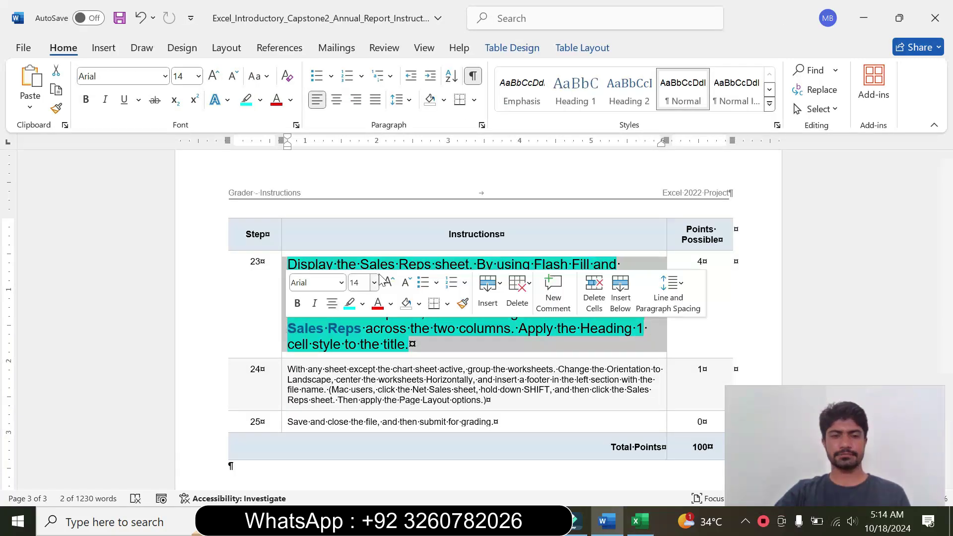
left_click(373, 283)
left_click(361, 28)
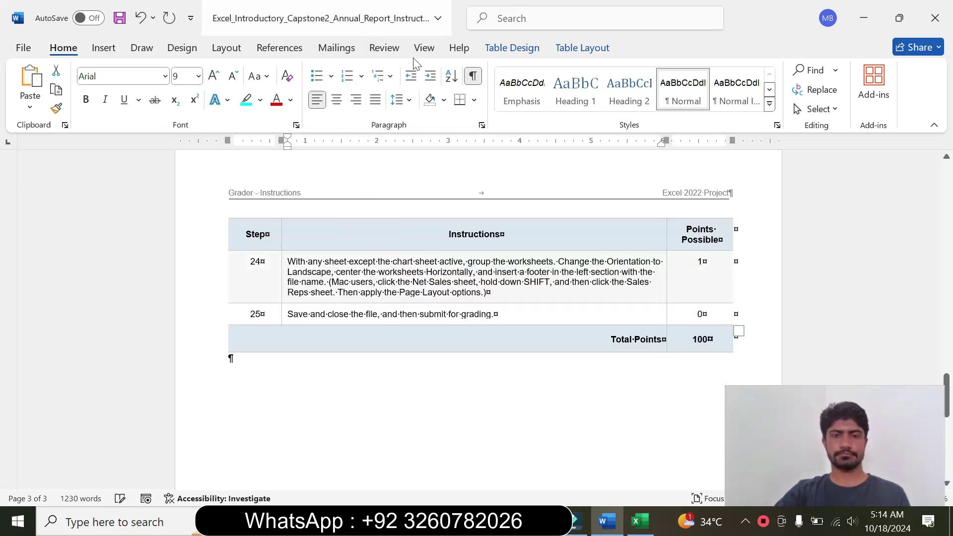
left_click_drag(949, 373, 949, 357)
left_click(260, 100)
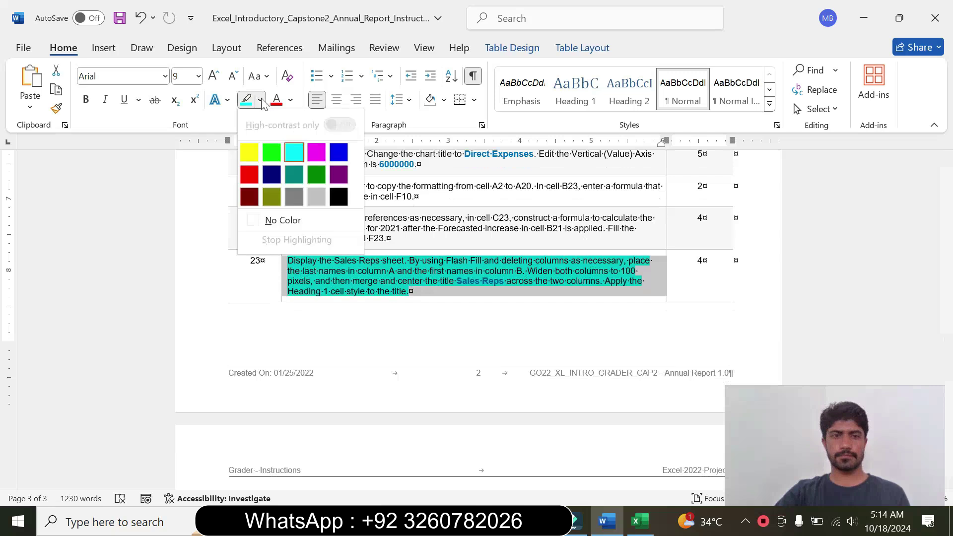
left_click(300, 222)
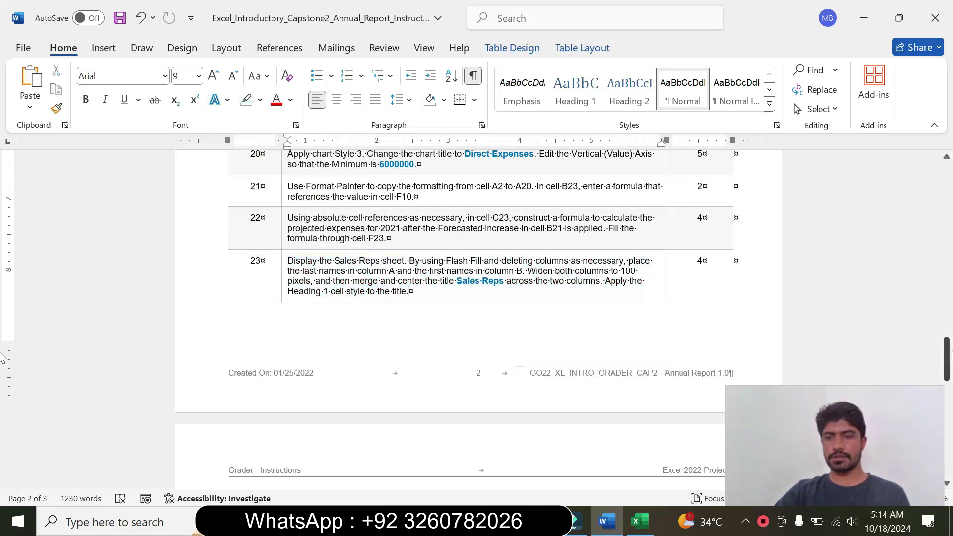
Enlarge the instruction 24 text to size 16 and highlight it in turquoise.
left_click_drag(948, 359, 948, 393)
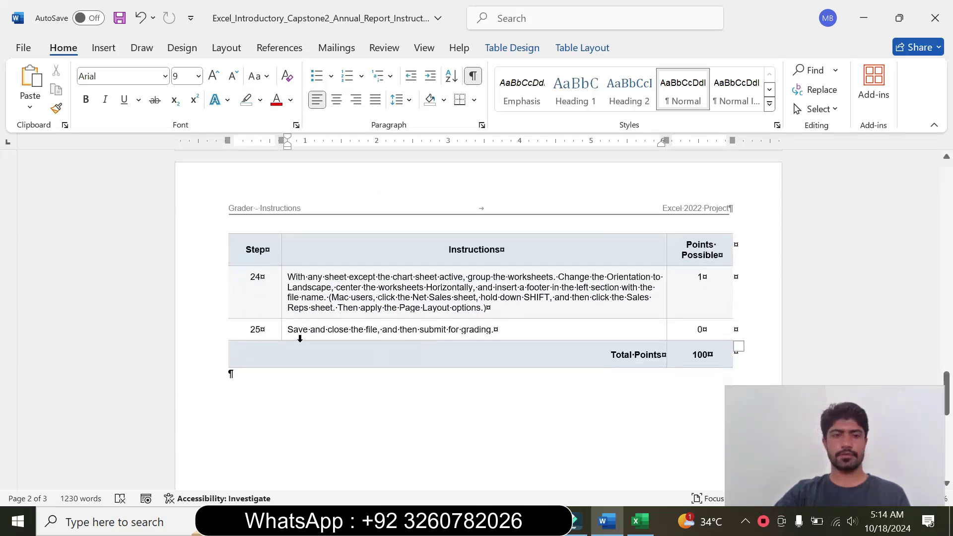
left_click(281, 307)
left_click(371, 259)
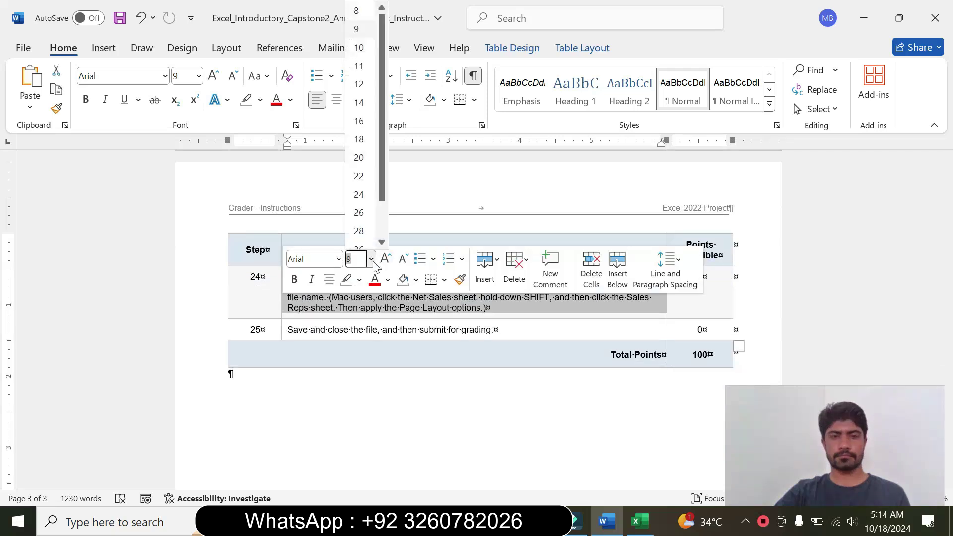
left_click(360, 119)
left_click(260, 100)
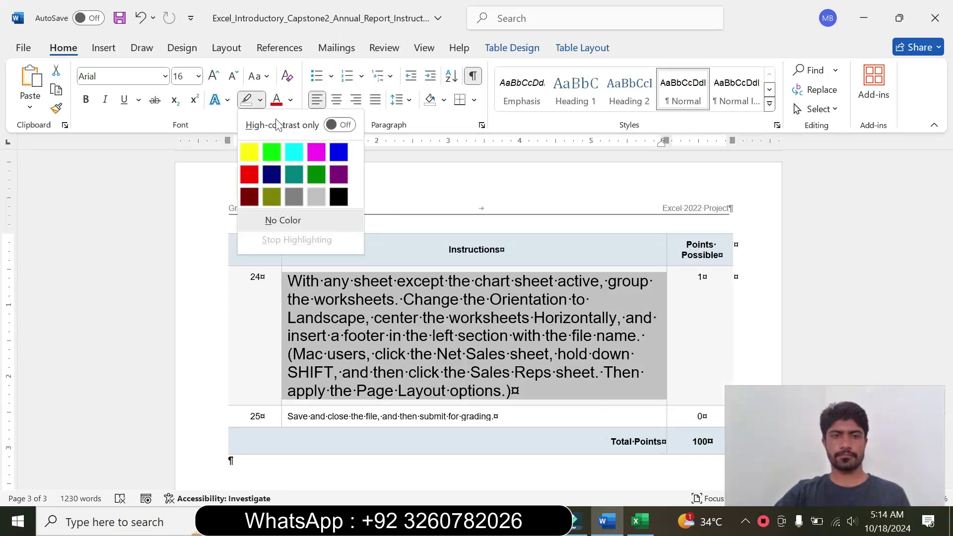
left_click(289, 148)
left_click_drag(288, 281, 528, 358)
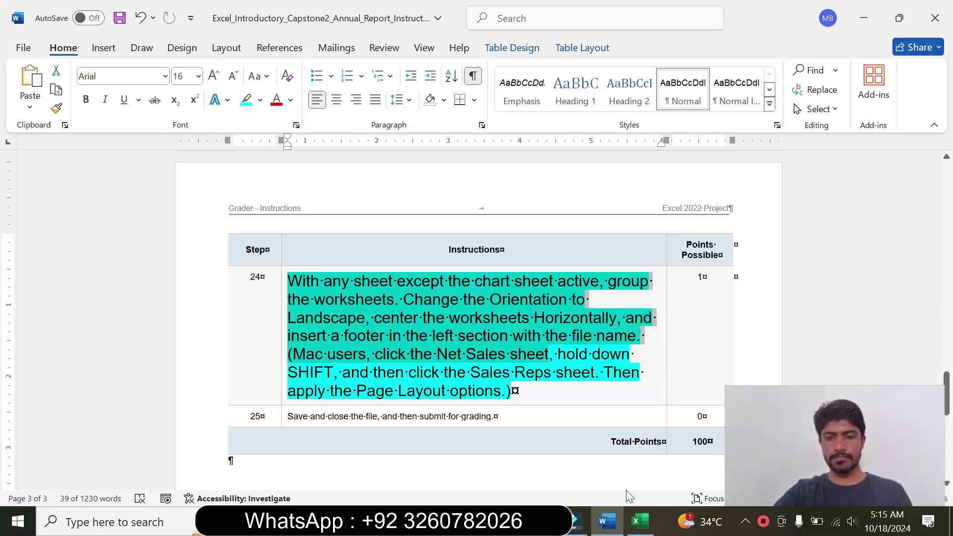
Switch to Excel and group all the worksheets with the Net Sales sheet active.
left_click(639, 521)
left_click(119, 479)
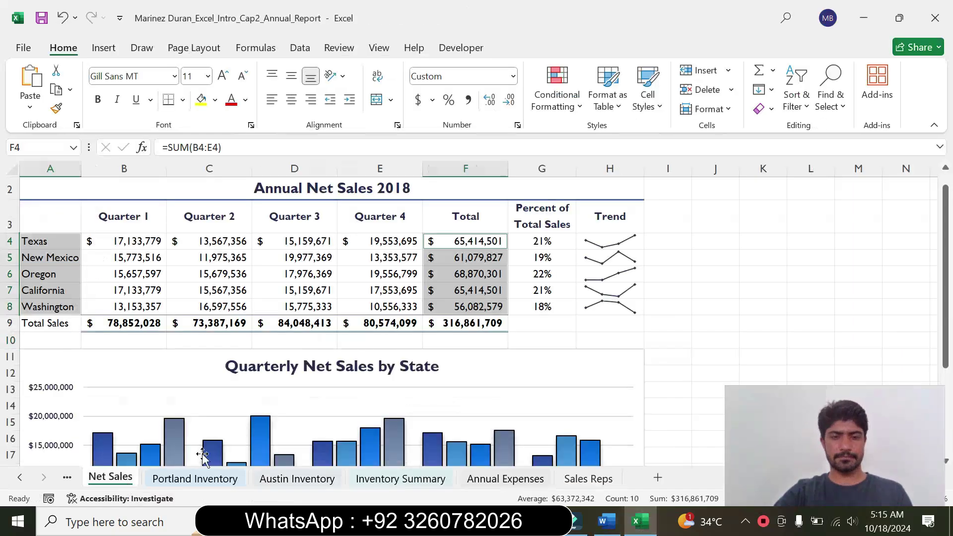
right_click(121, 482)
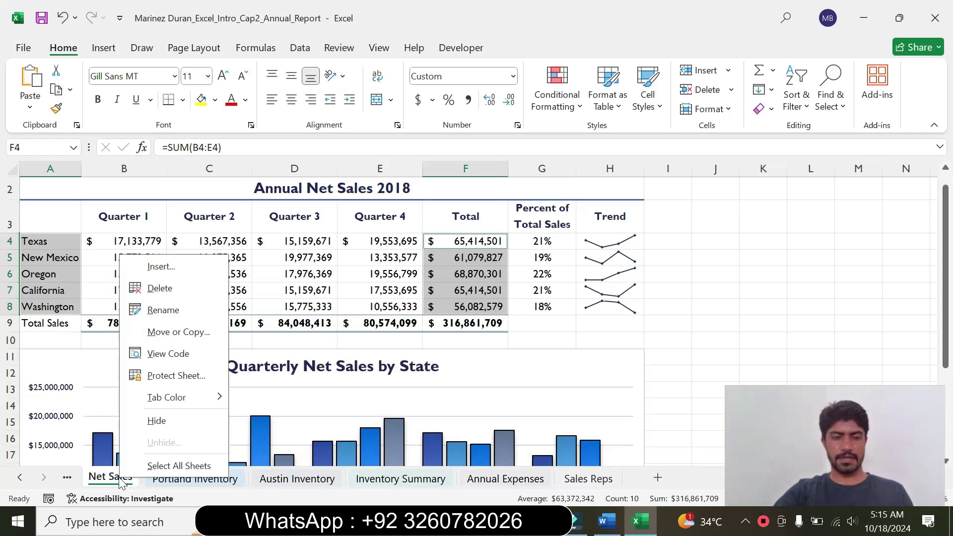
left_click(171, 467)
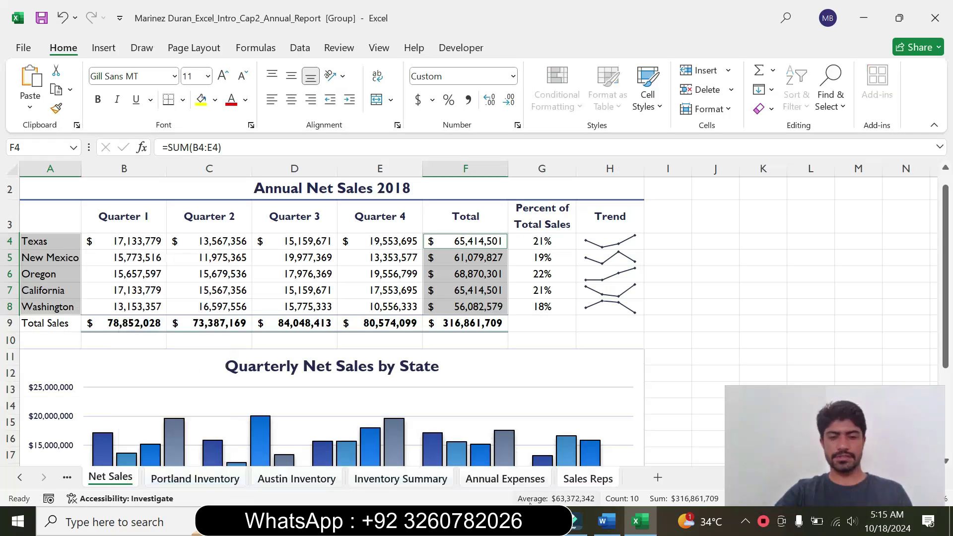
Check instruction 24 in Word, and set the page orientation of the grouped Excel sheets to Landscape.
left_click(607, 521)
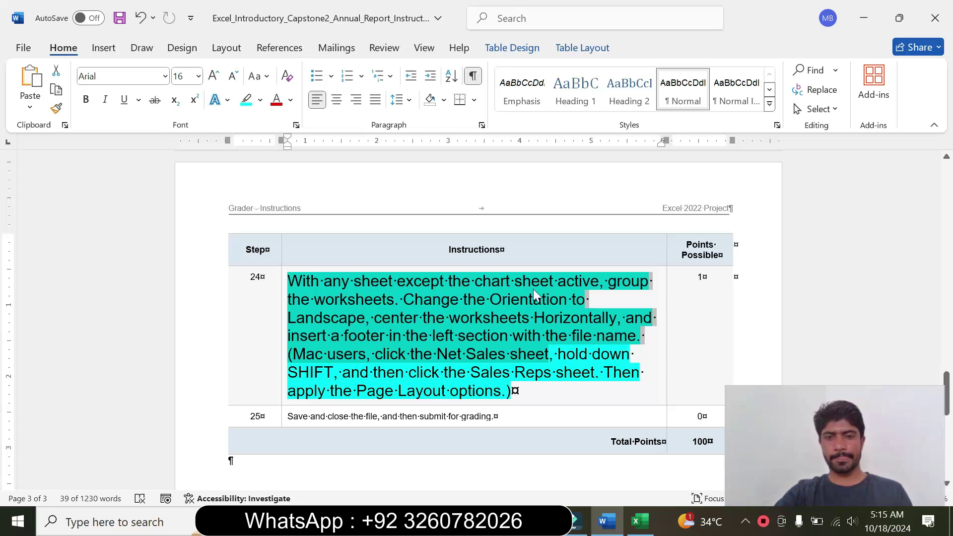
left_click(642, 526)
left_click(210, 50)
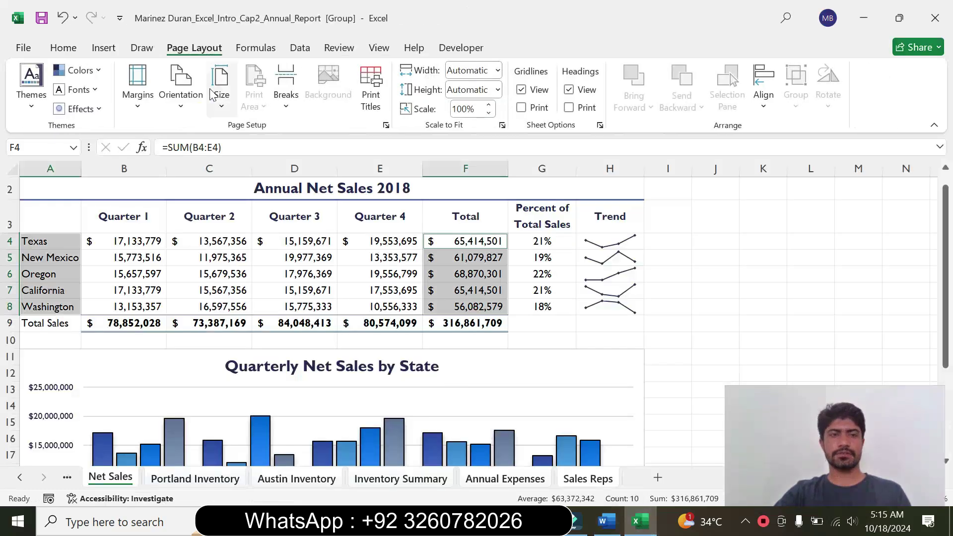
left_click(181, 87)
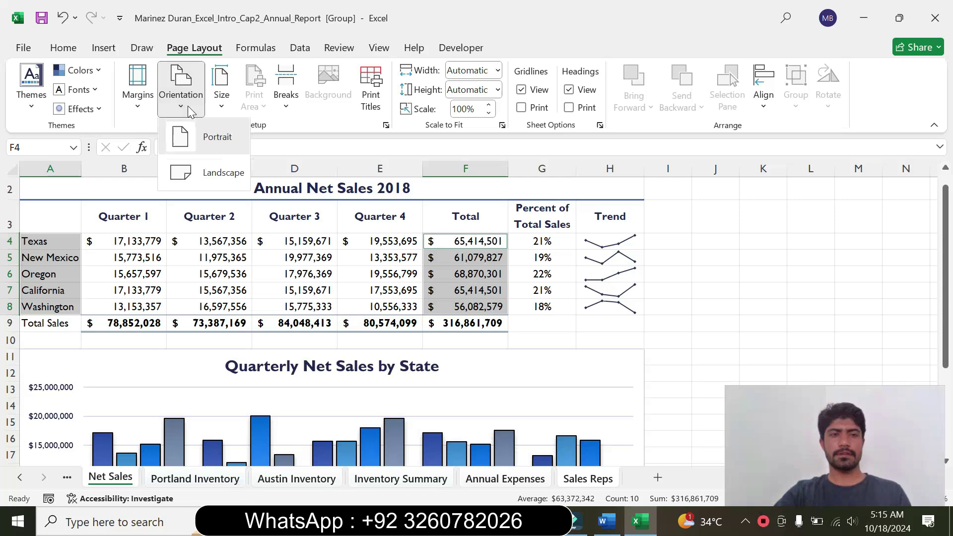
left_click(211, 172)
Check instruction 24 in Word, and set the grouped Excel sheets to center horizontally on the page.
left_click(606, 521)
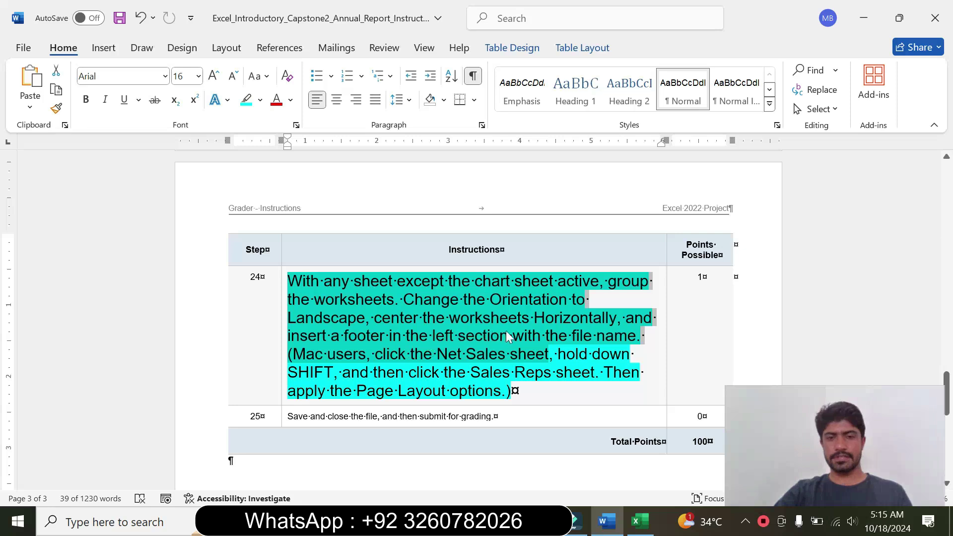
left_click(641, 521)
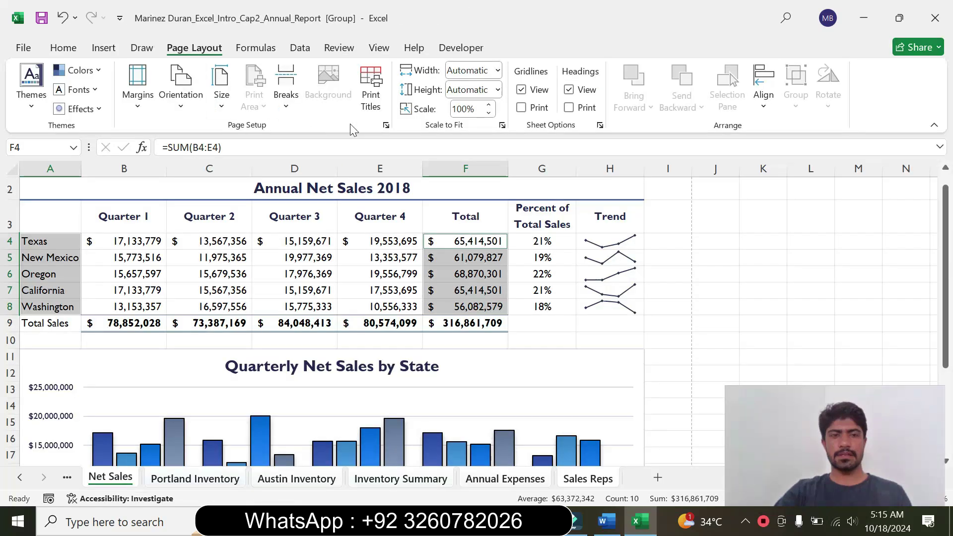
left_click(386, 125)
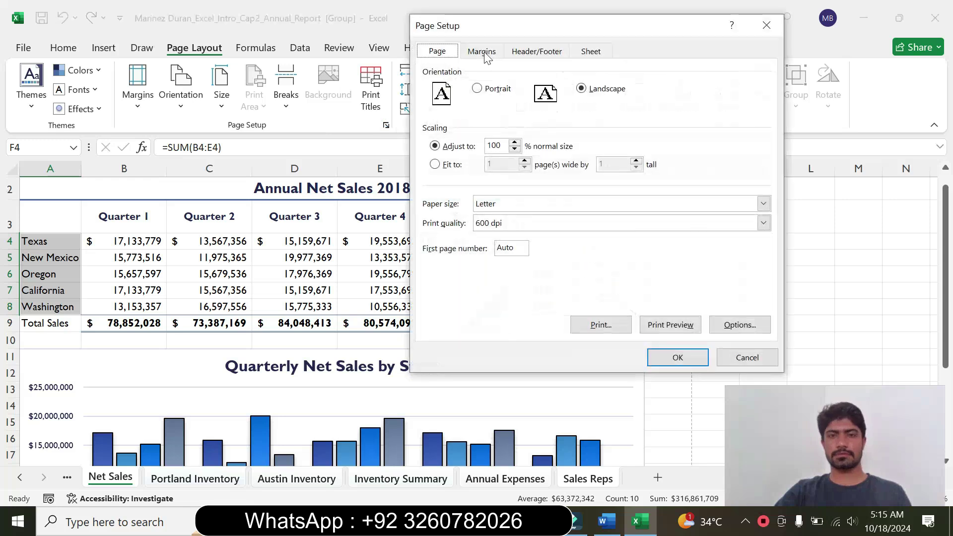
left_click(484, 52)
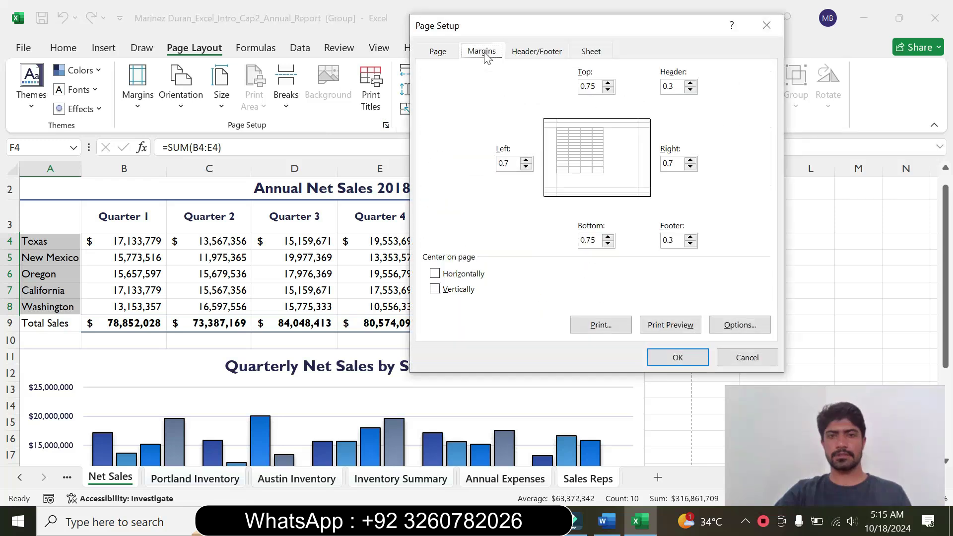
left_click(436, 274)
Insert the file name code &[File] in the left section of a custom footer and apply the page setup to the grouped sheets.
left_click(606, 522)
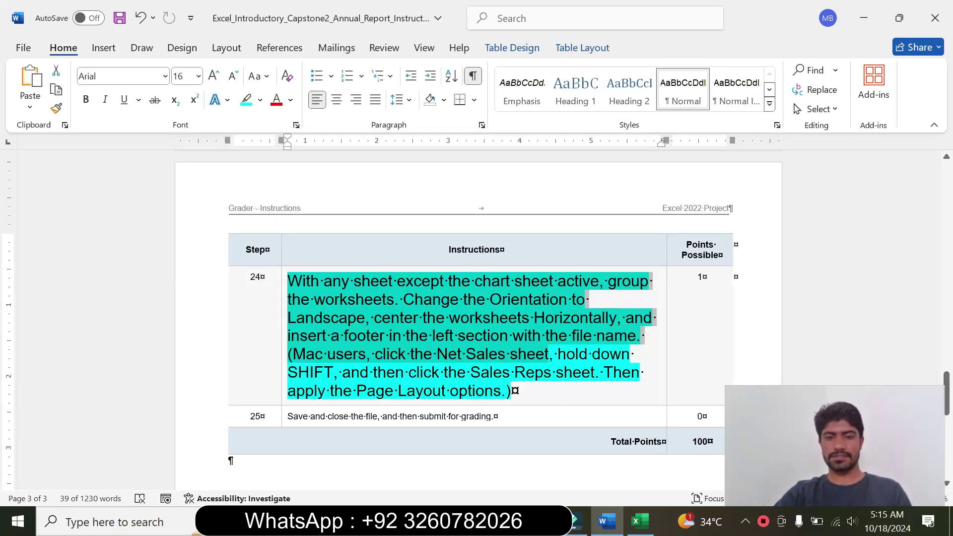
left_click(640, 521)
left_click(547, 55)
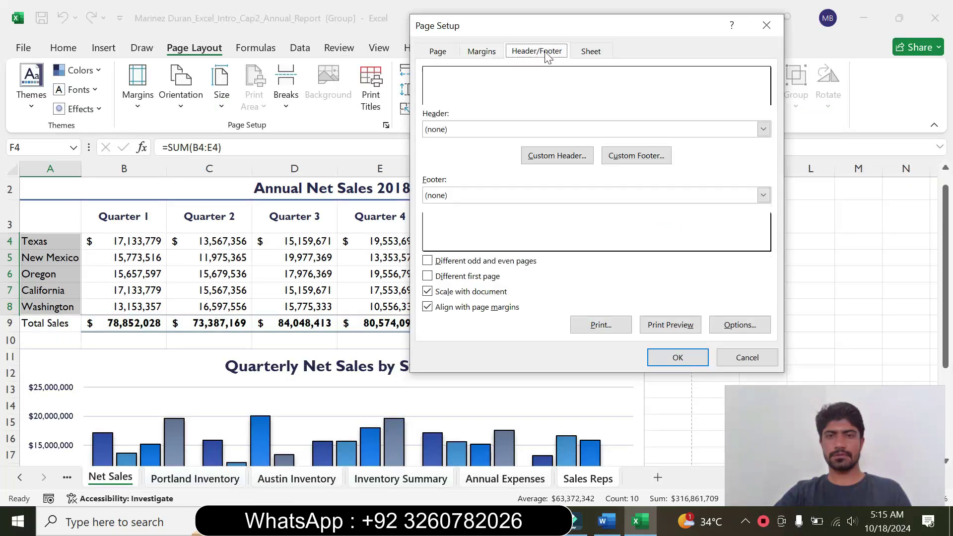
left_click(630, 157)
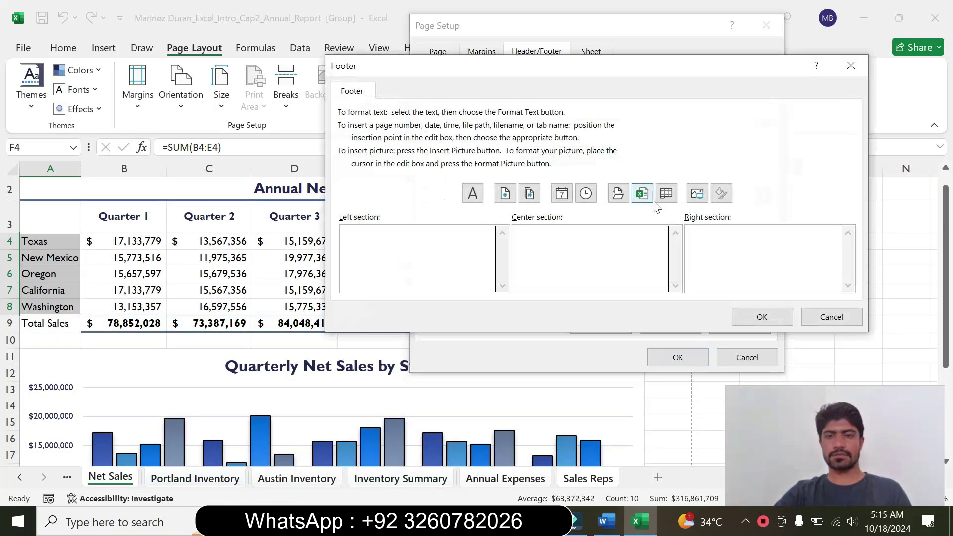
left_click(642, 194)
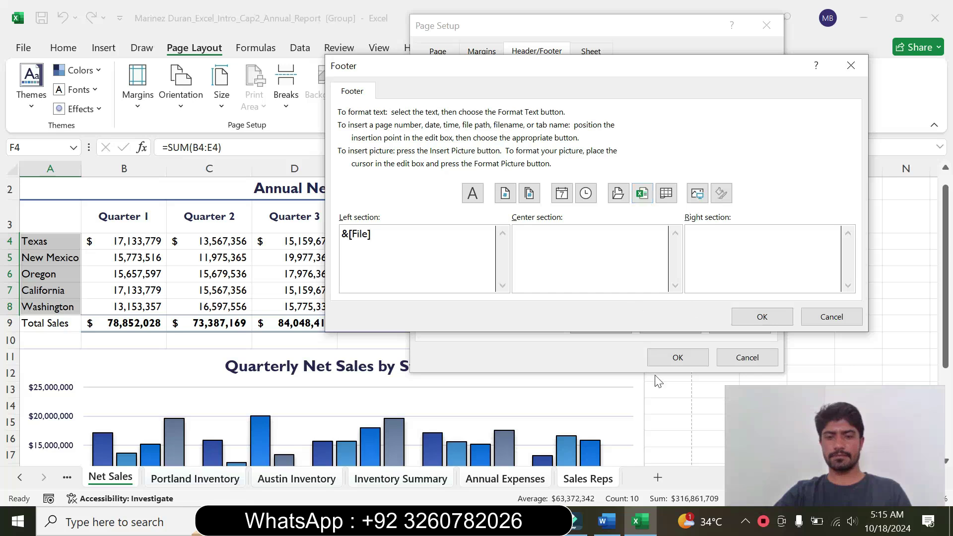
left_click(607, 521)
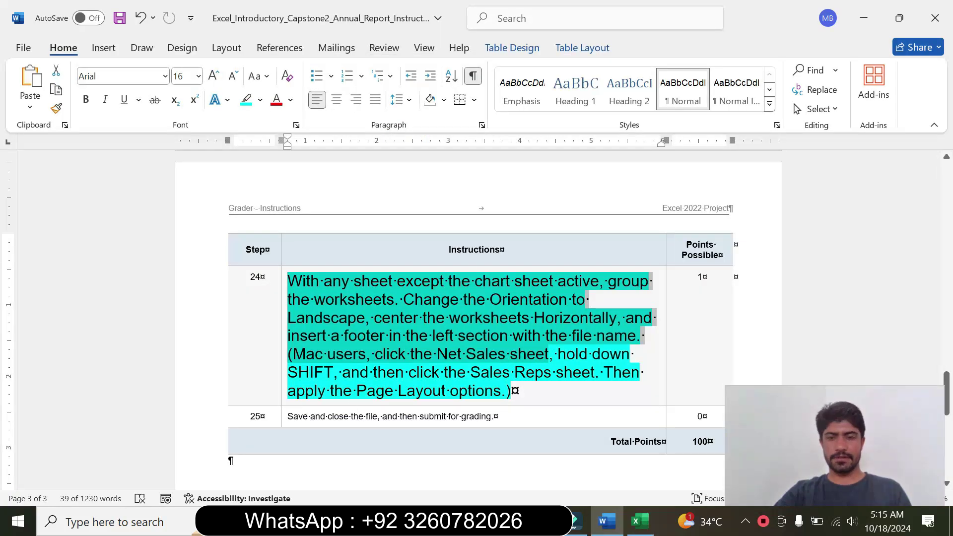
left_click(640, 522)
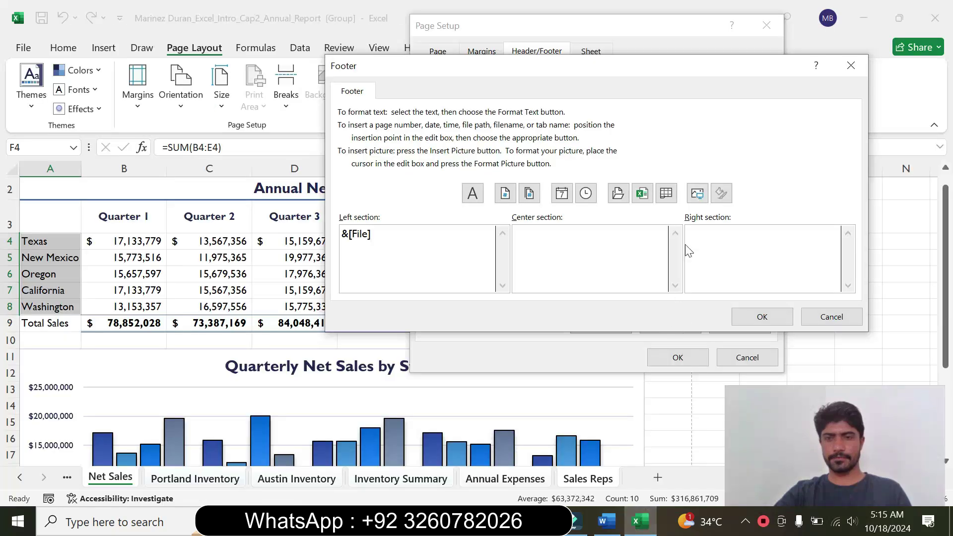
left_click(761, 314)
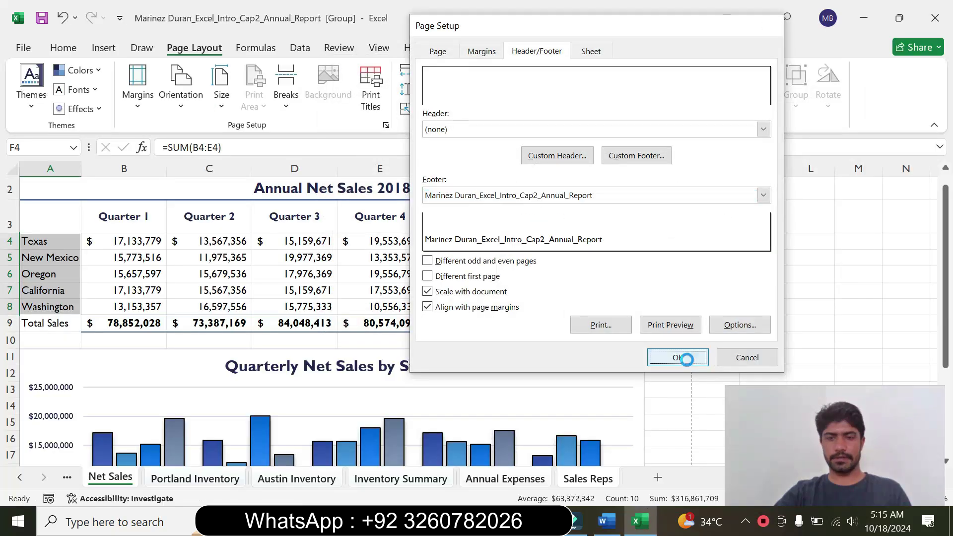
left_click(678, 357)
left_click(658, 287)
left_click_drag(944, 280, 947, 250)
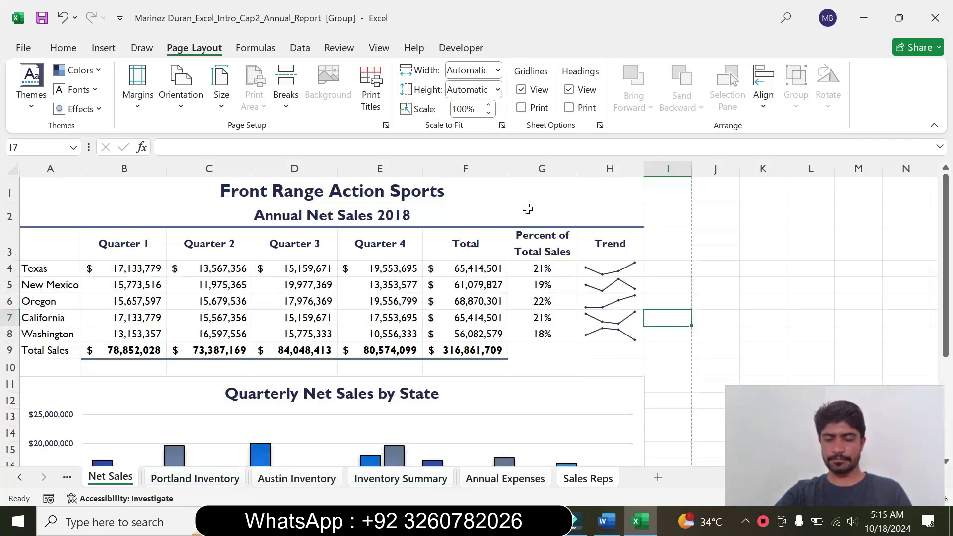